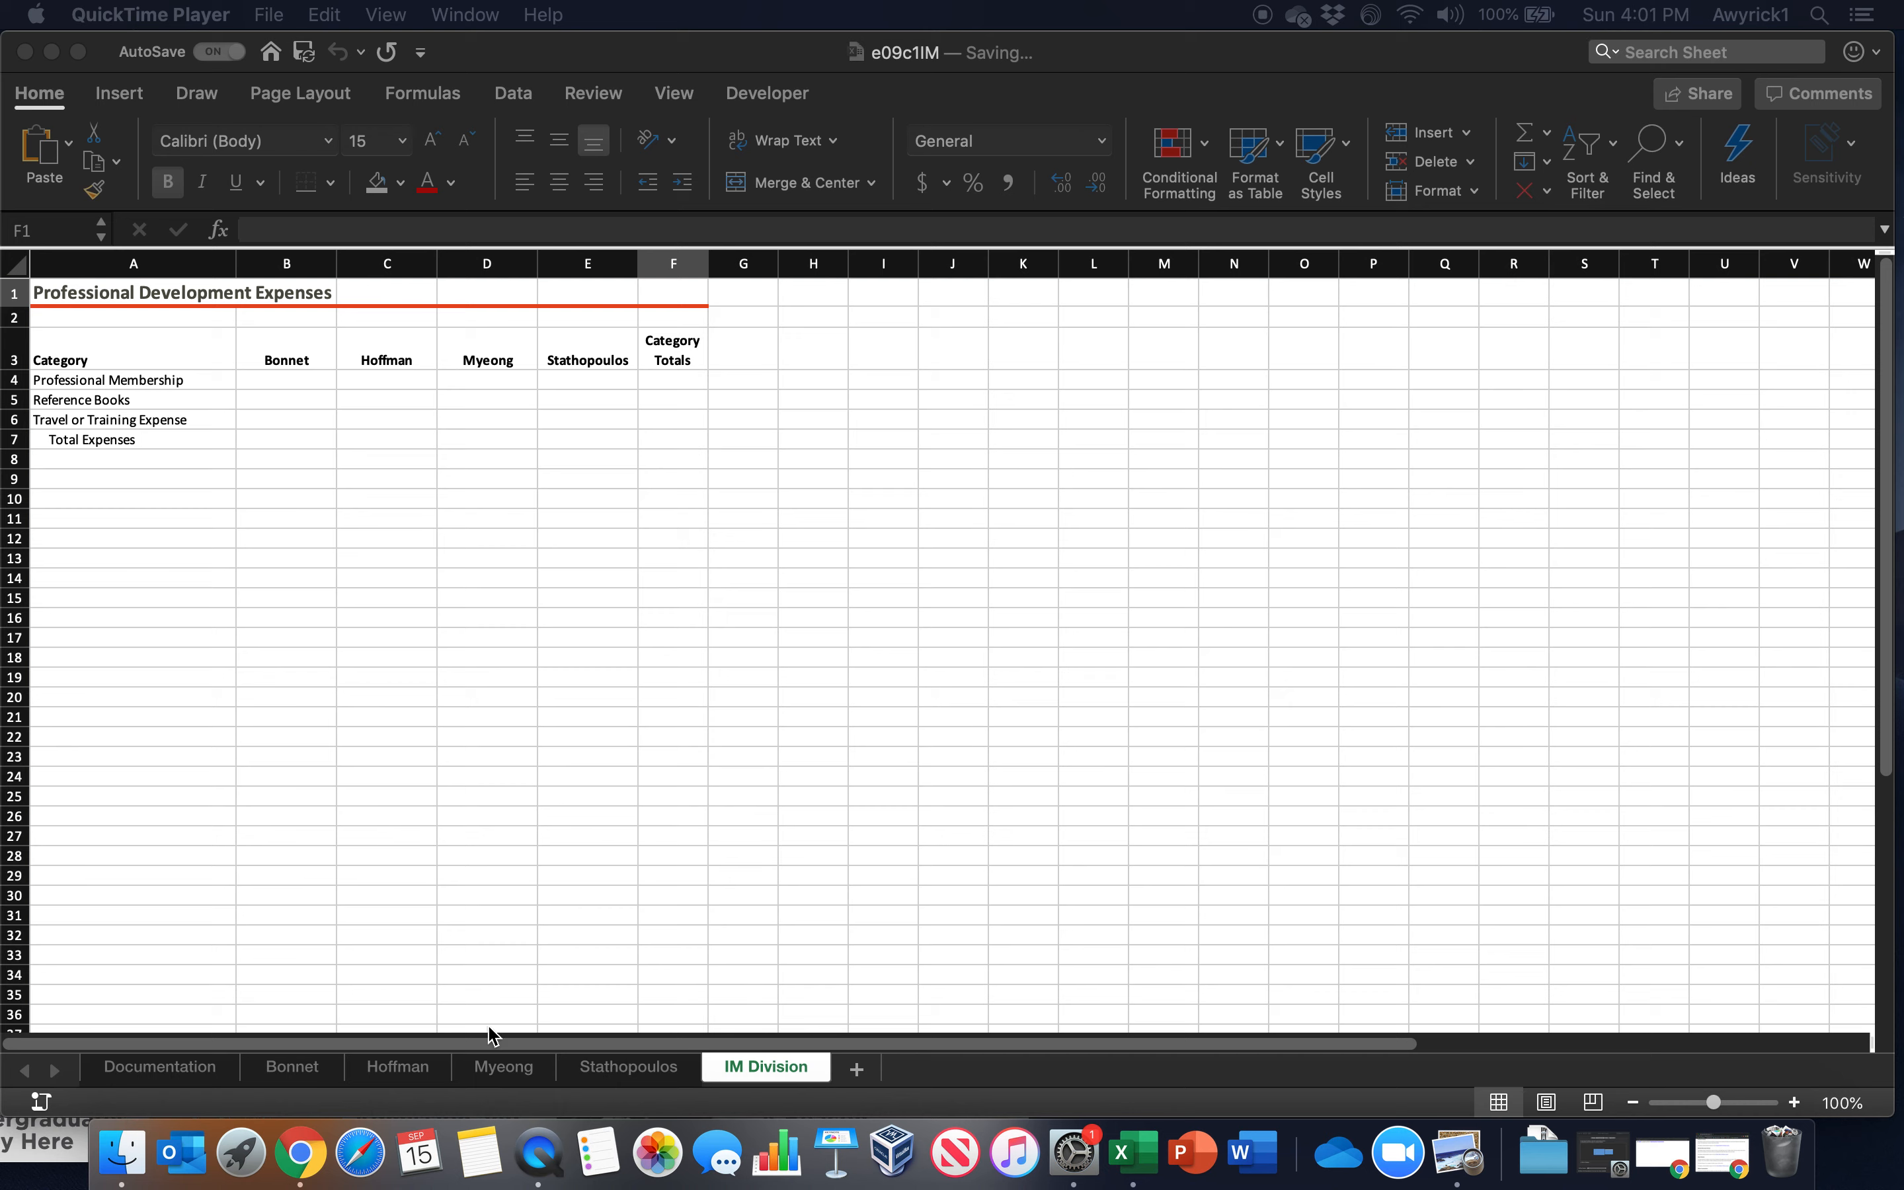
Open the Data Validation dialog for the Professional Membership amount in cell B3 on the first employee worksheet
click(154, 1080)
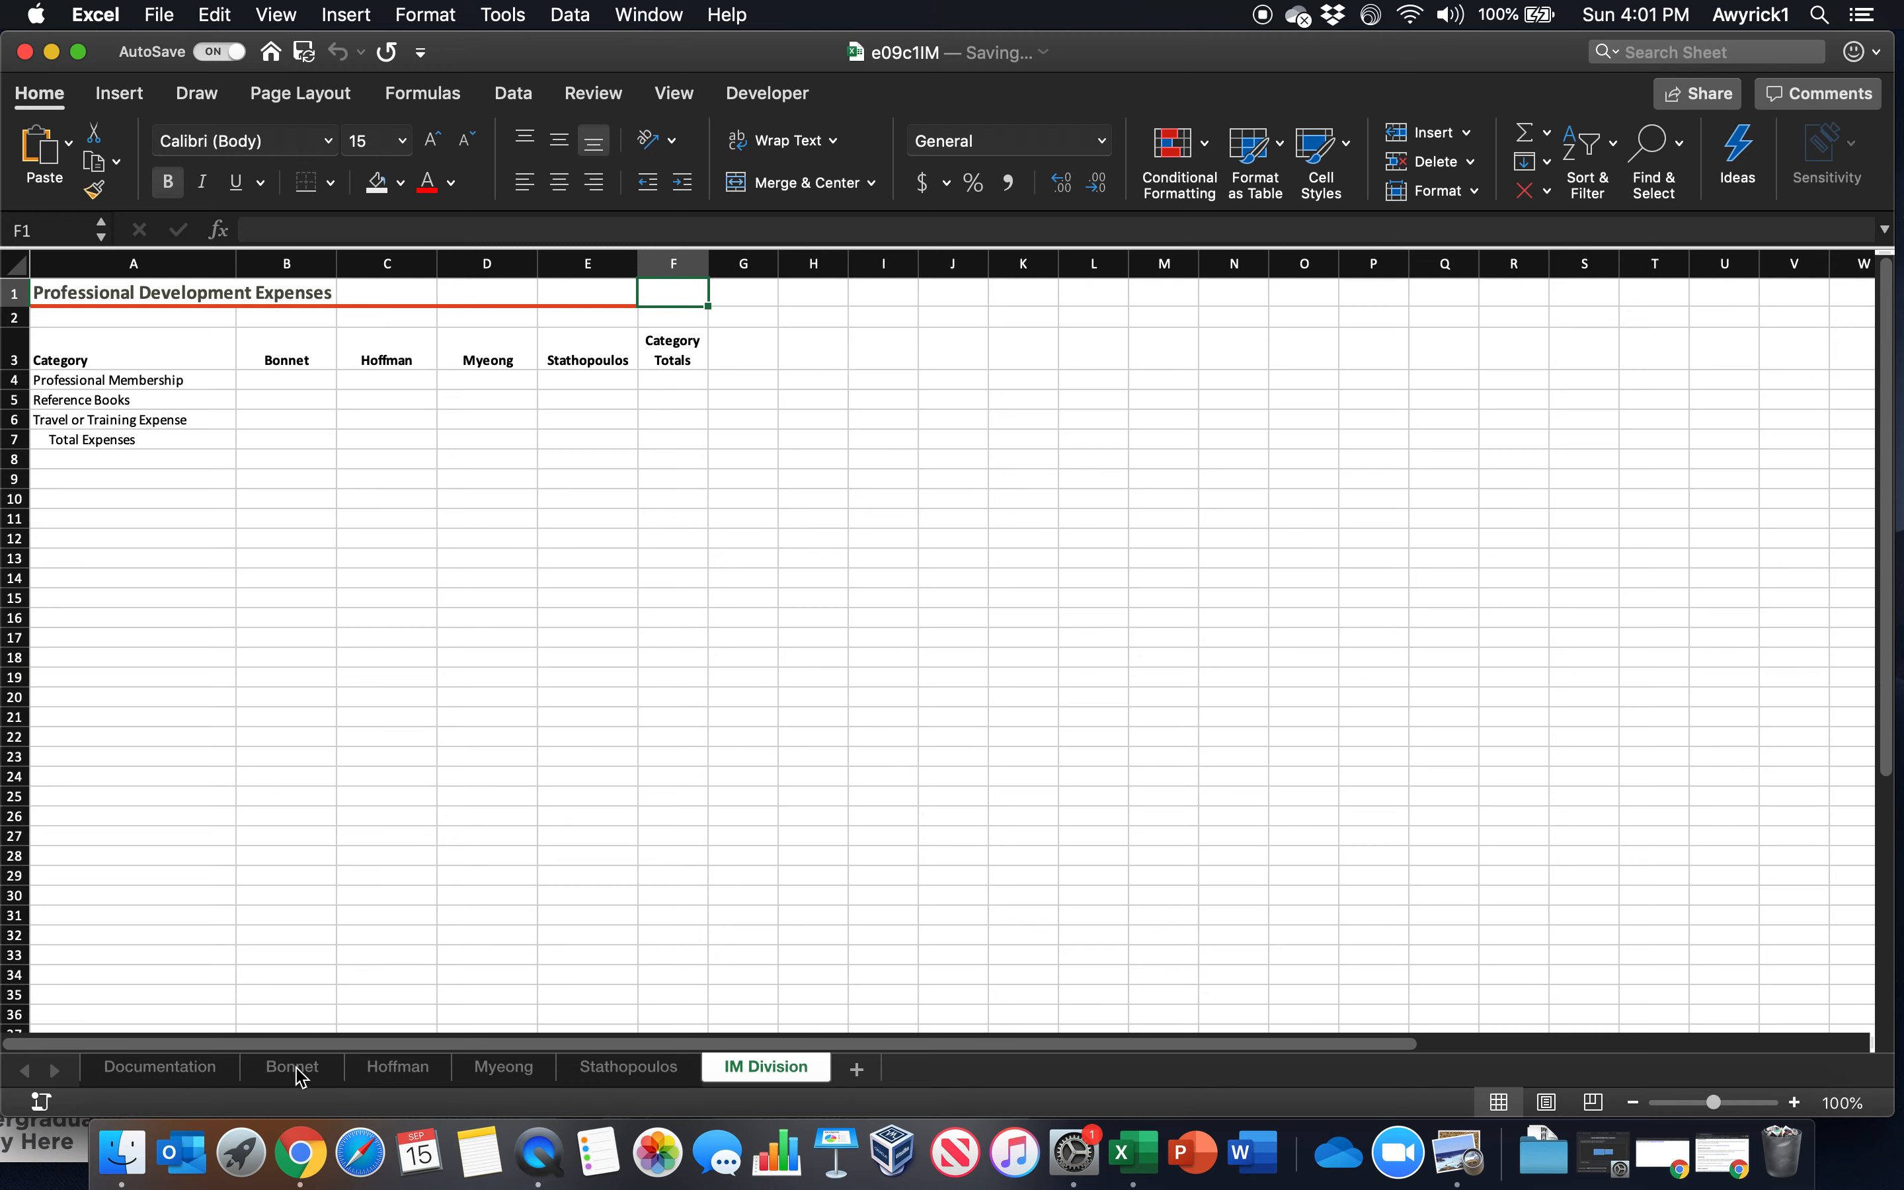
click(307, 1072)
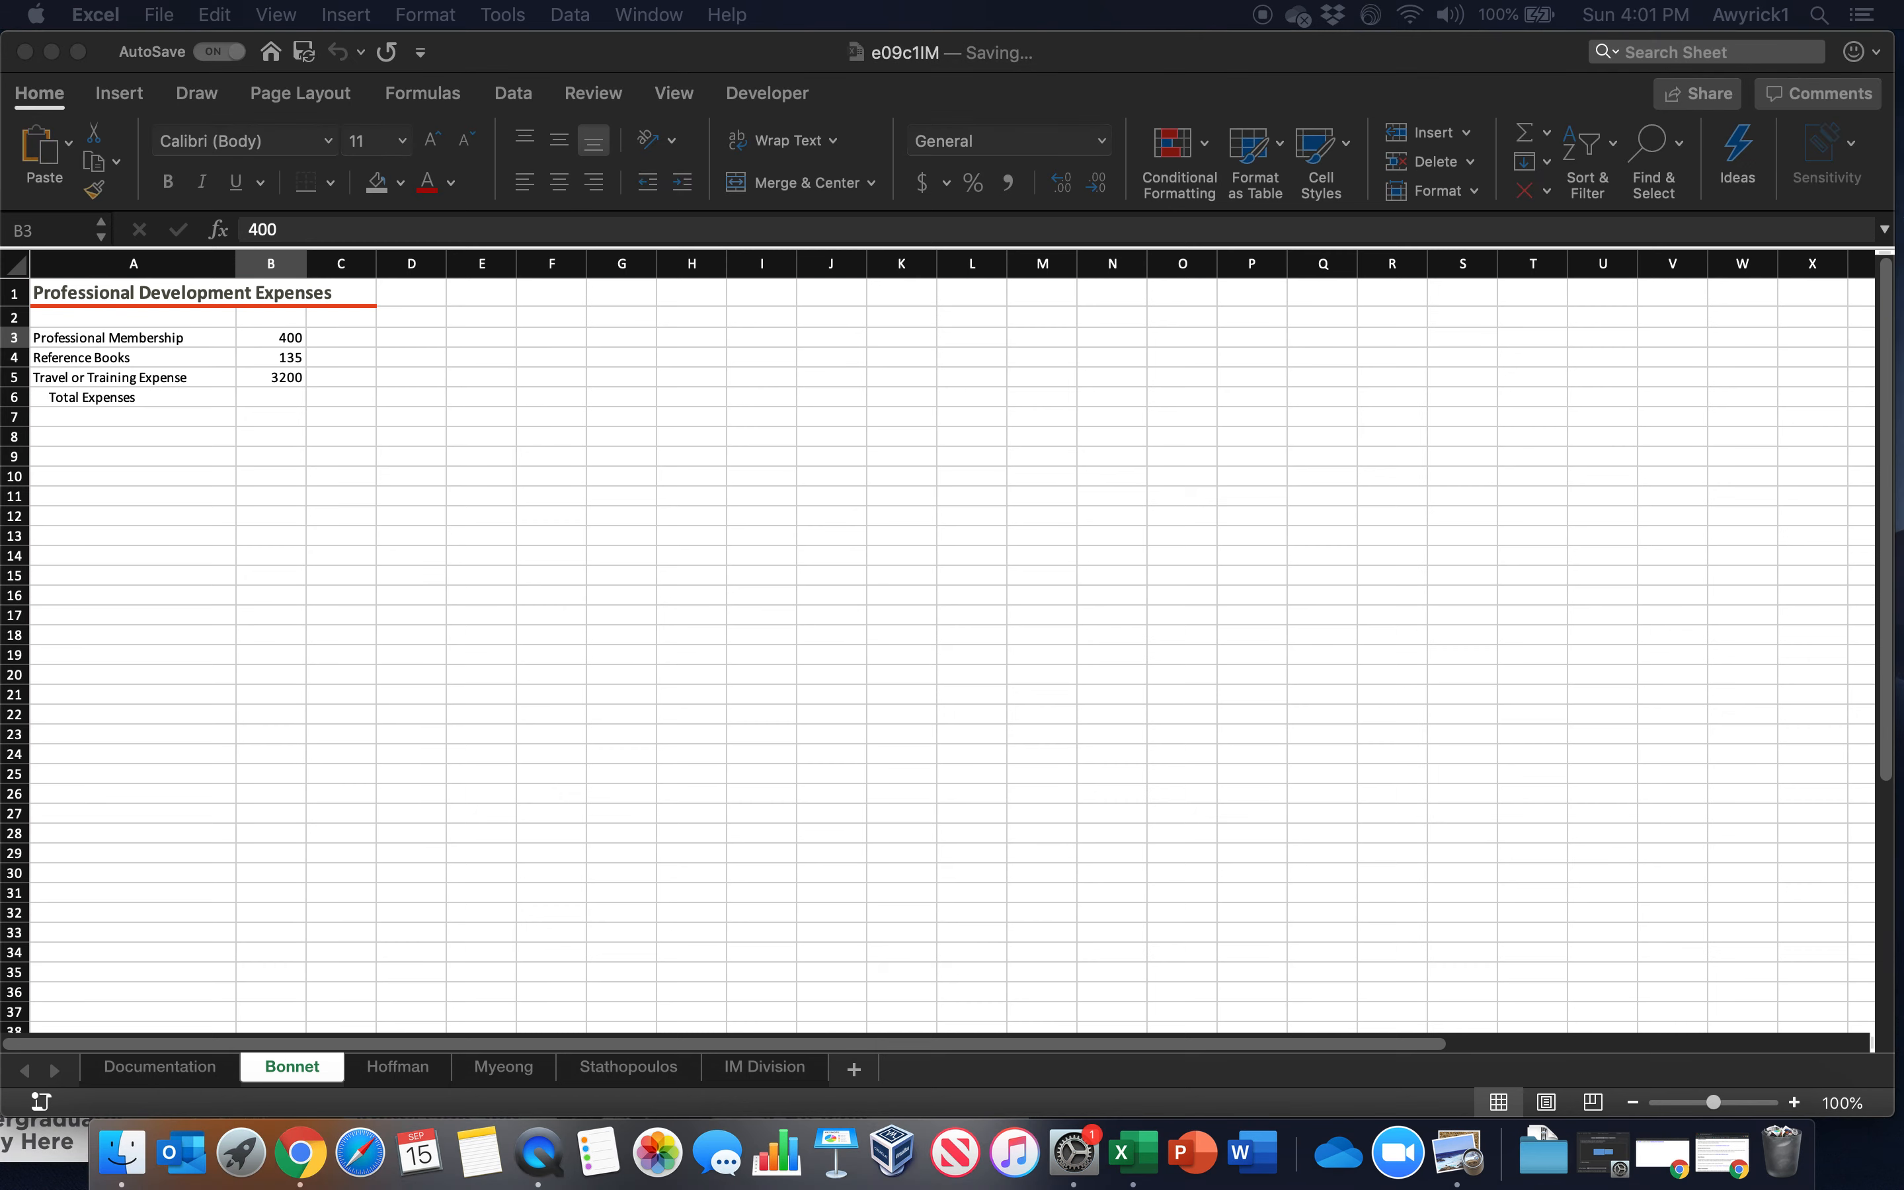
click(711, 720)
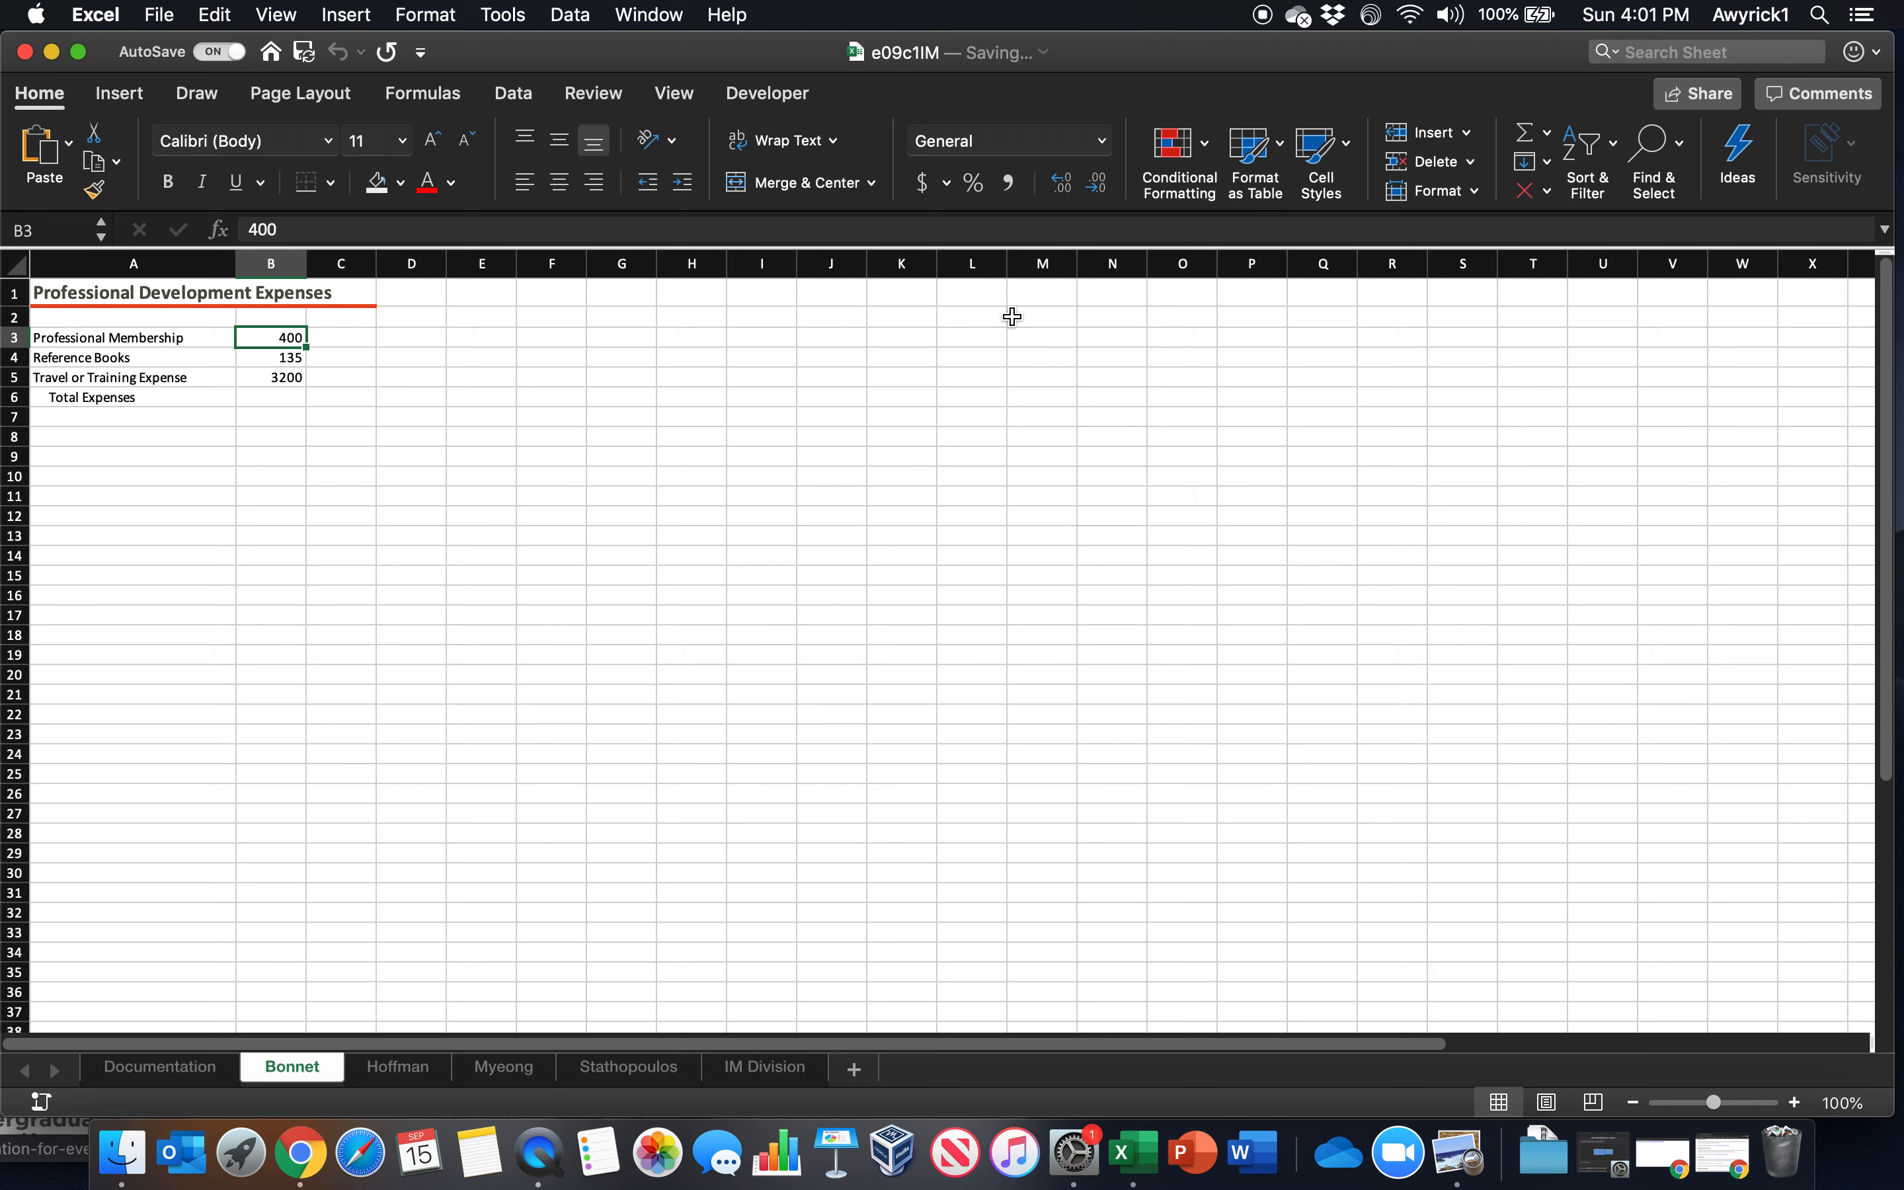
click(117, 98)
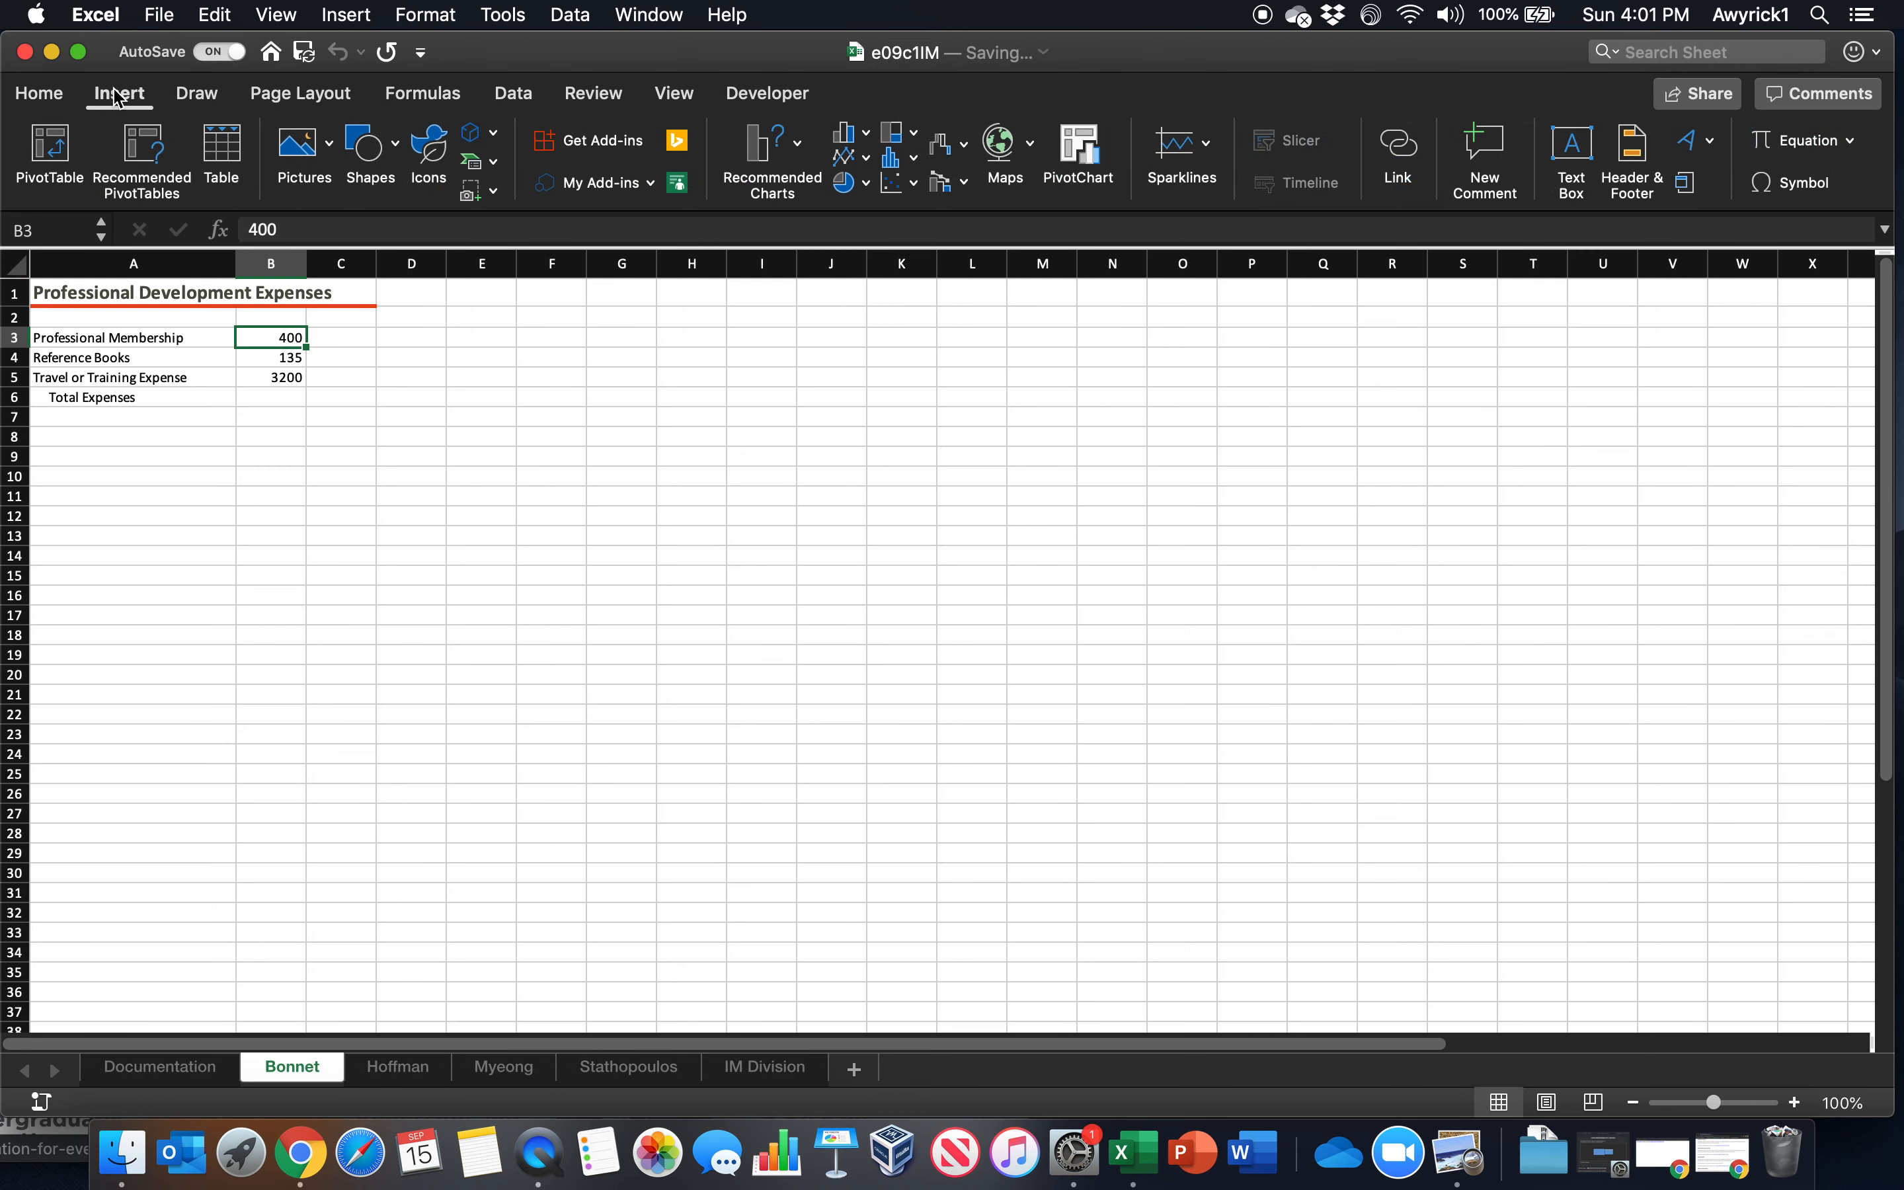
click(195, 94)
click(527, 100)
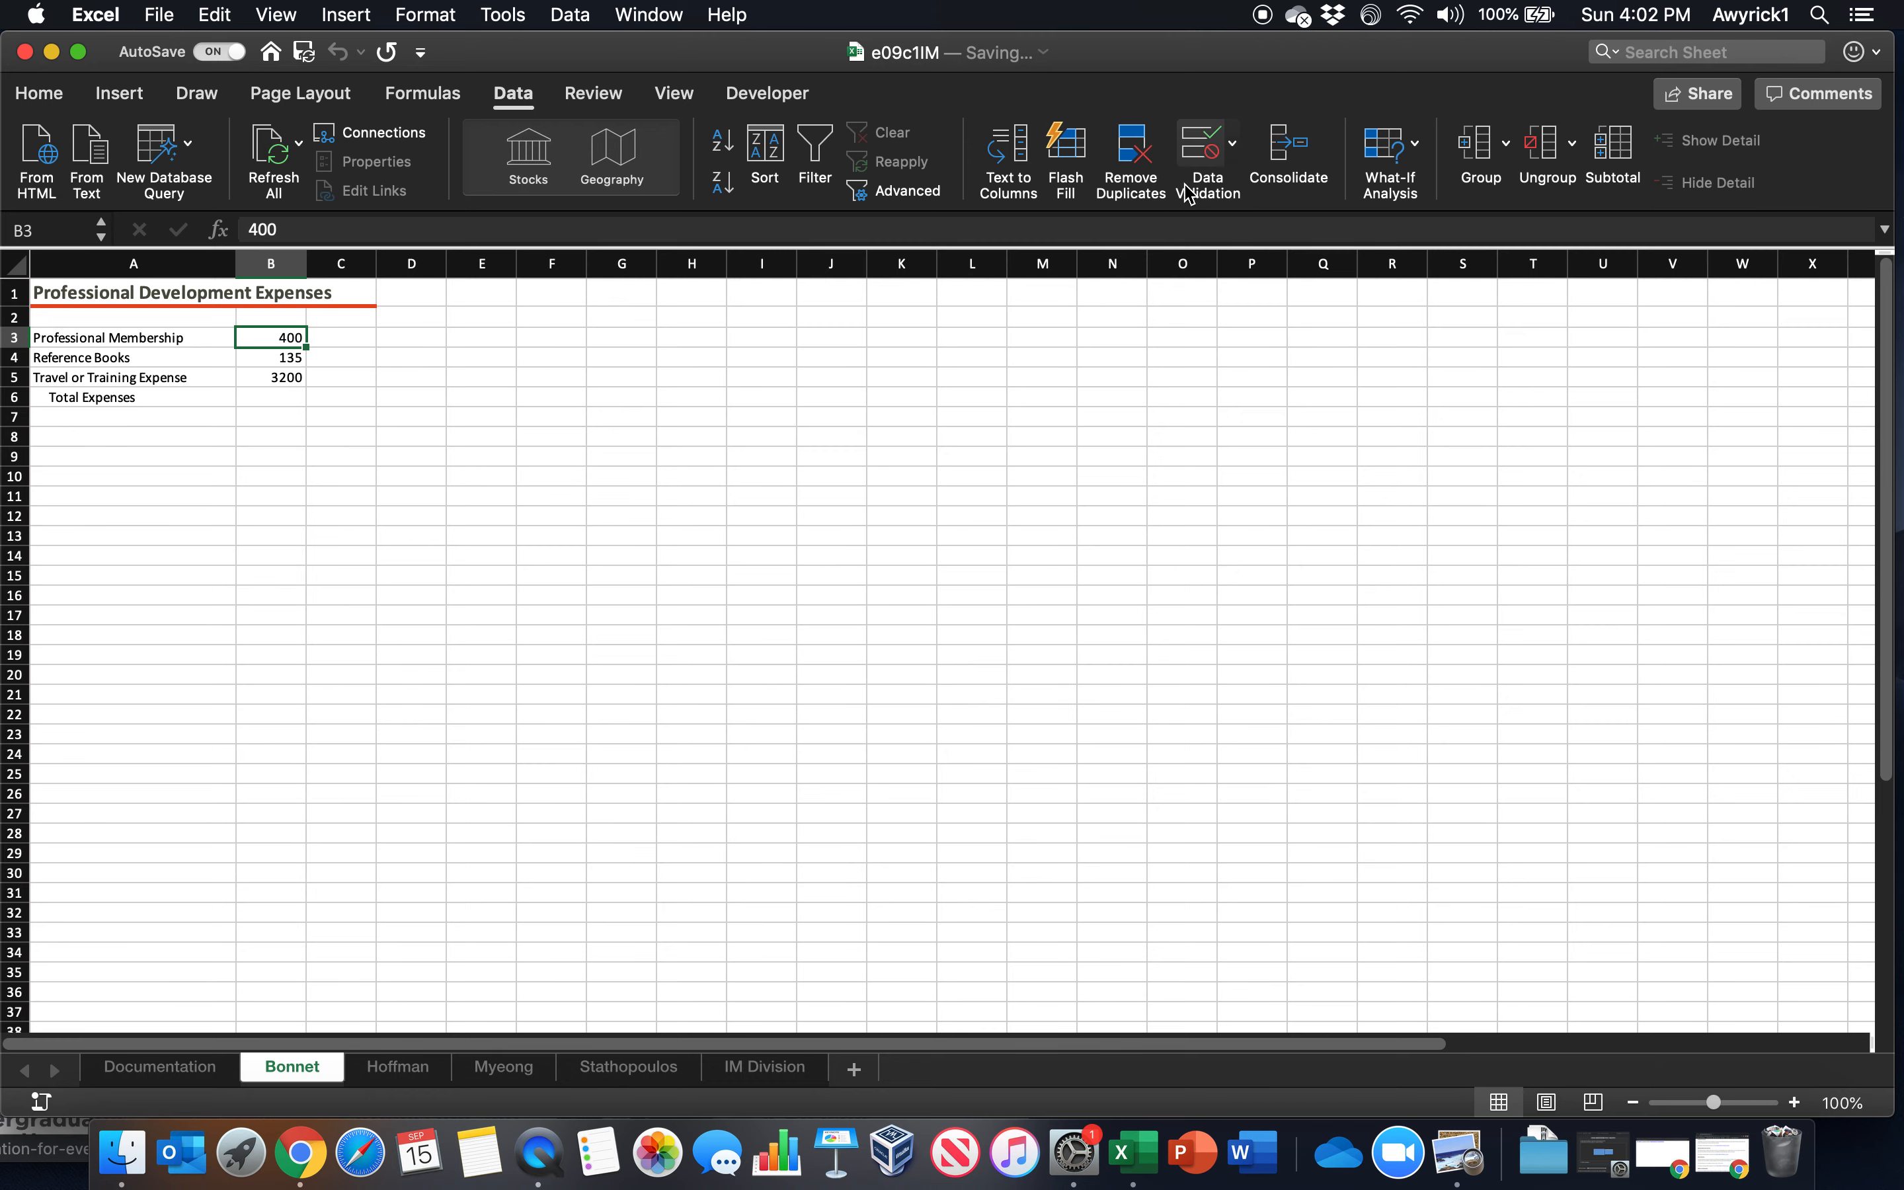
click(1233, 157)
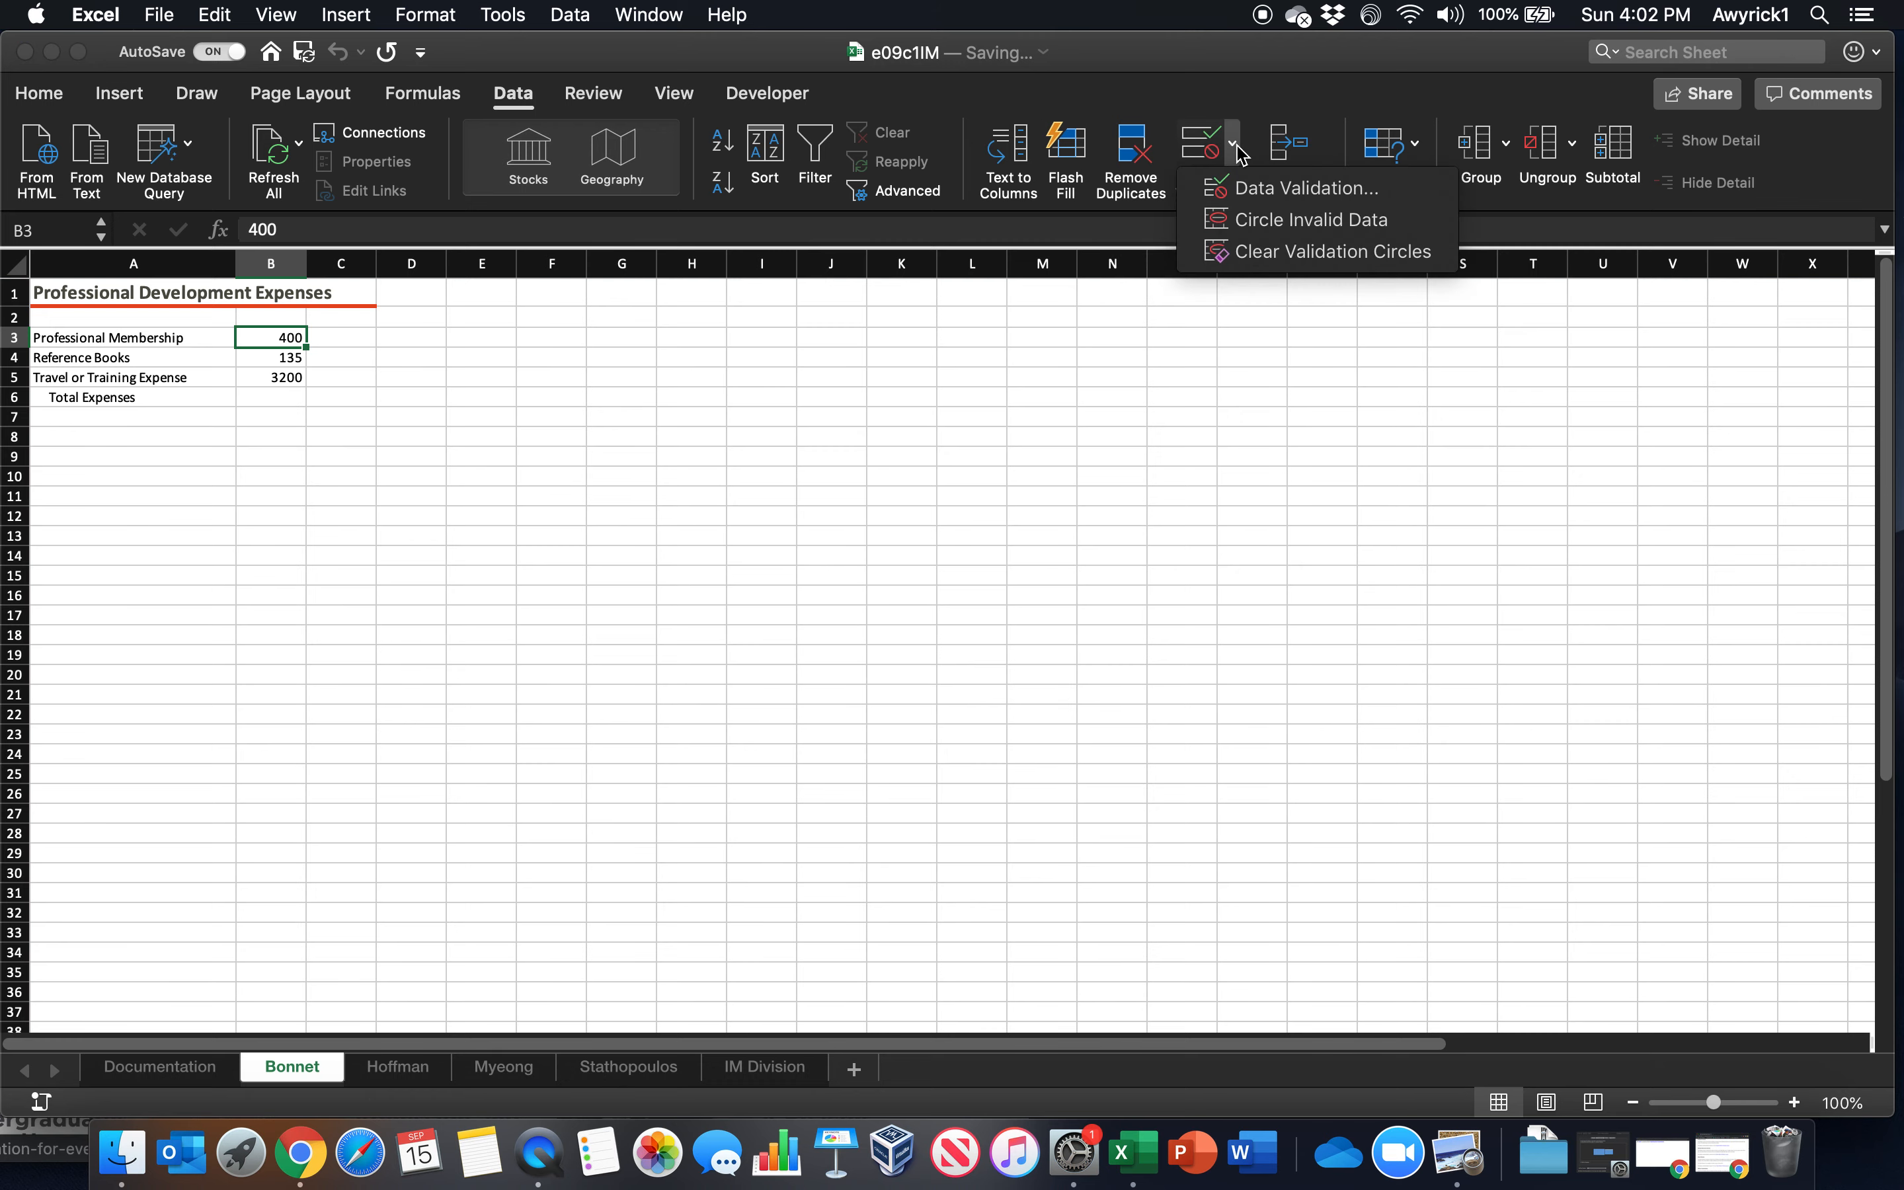
click(1233, 189)
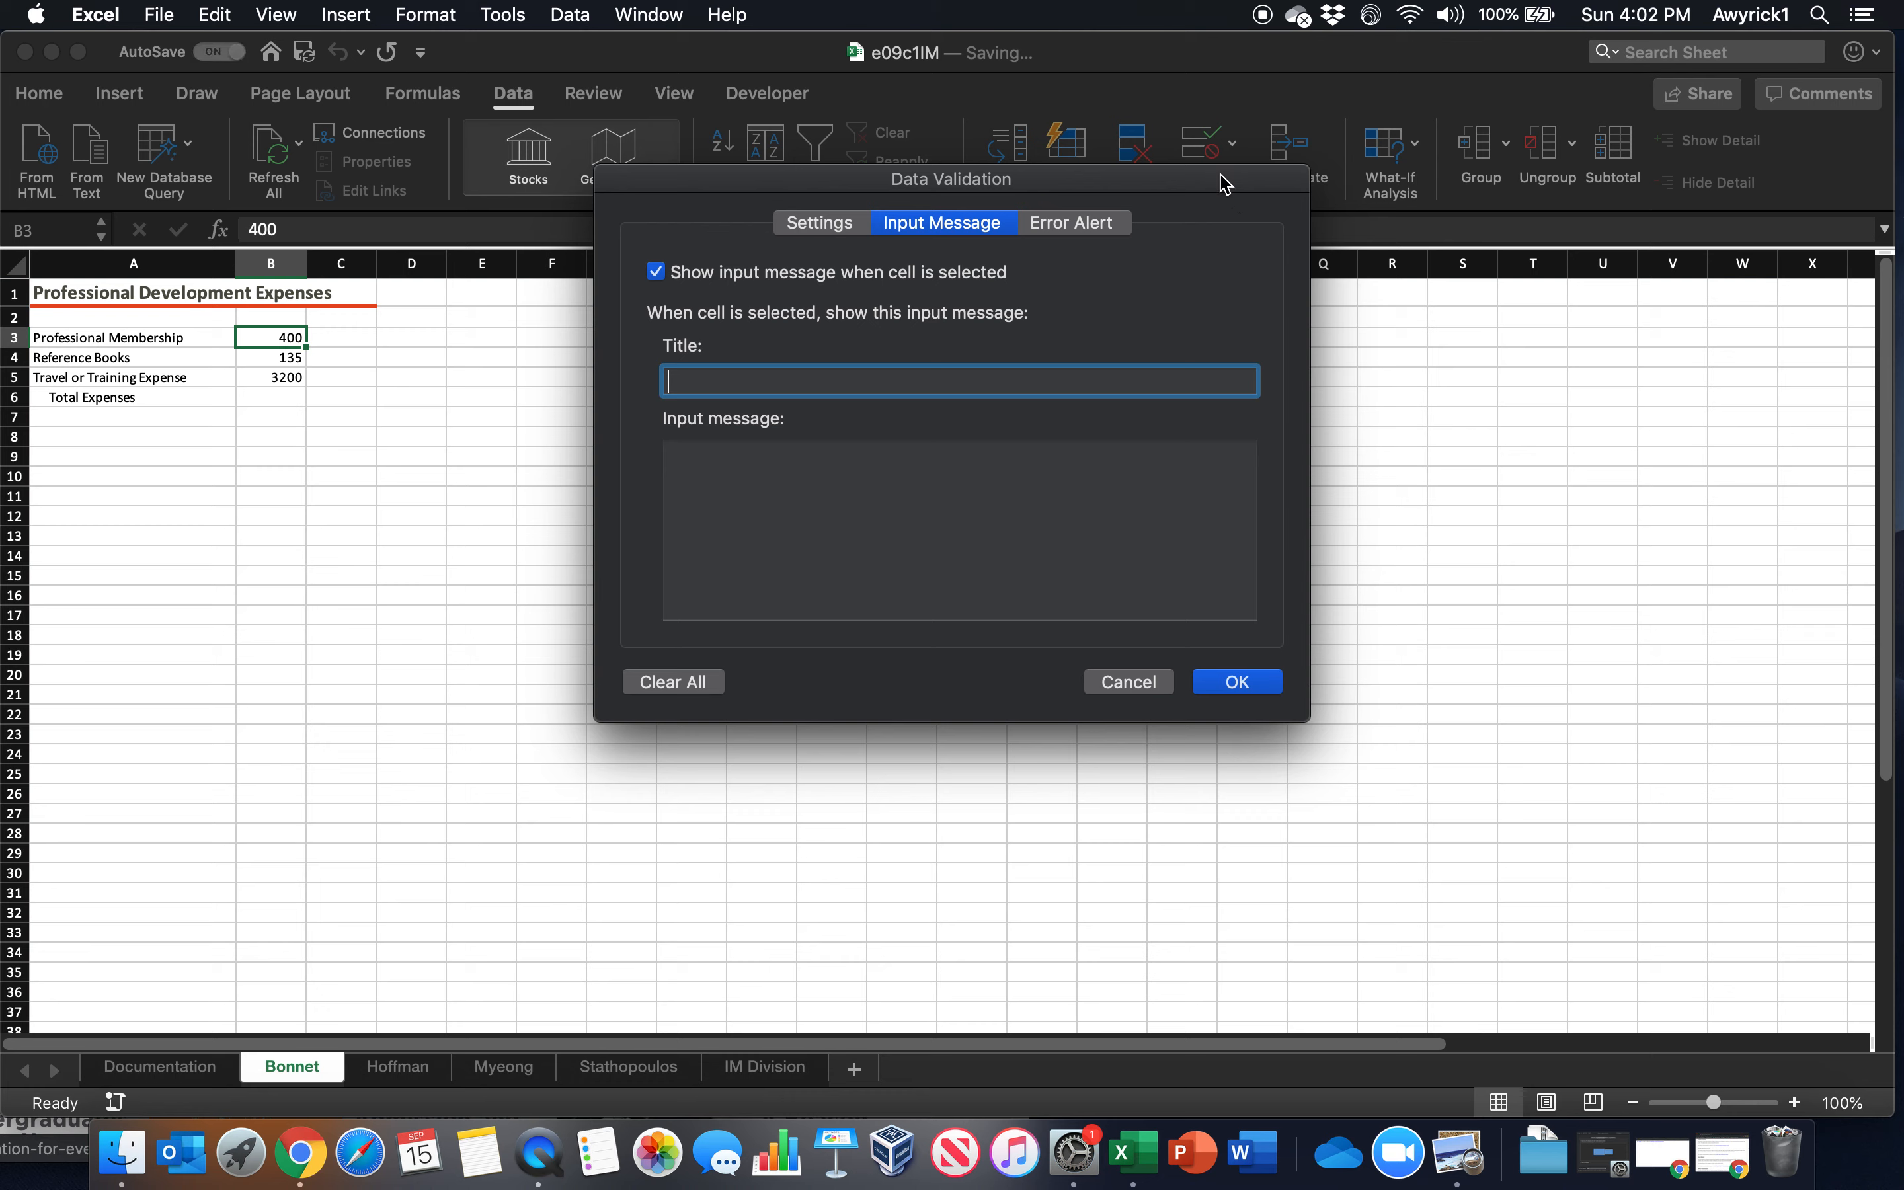
Set the validation criteria for cell B3 to whole numbers less than or equal to a maximum of 350
click(770, 227)
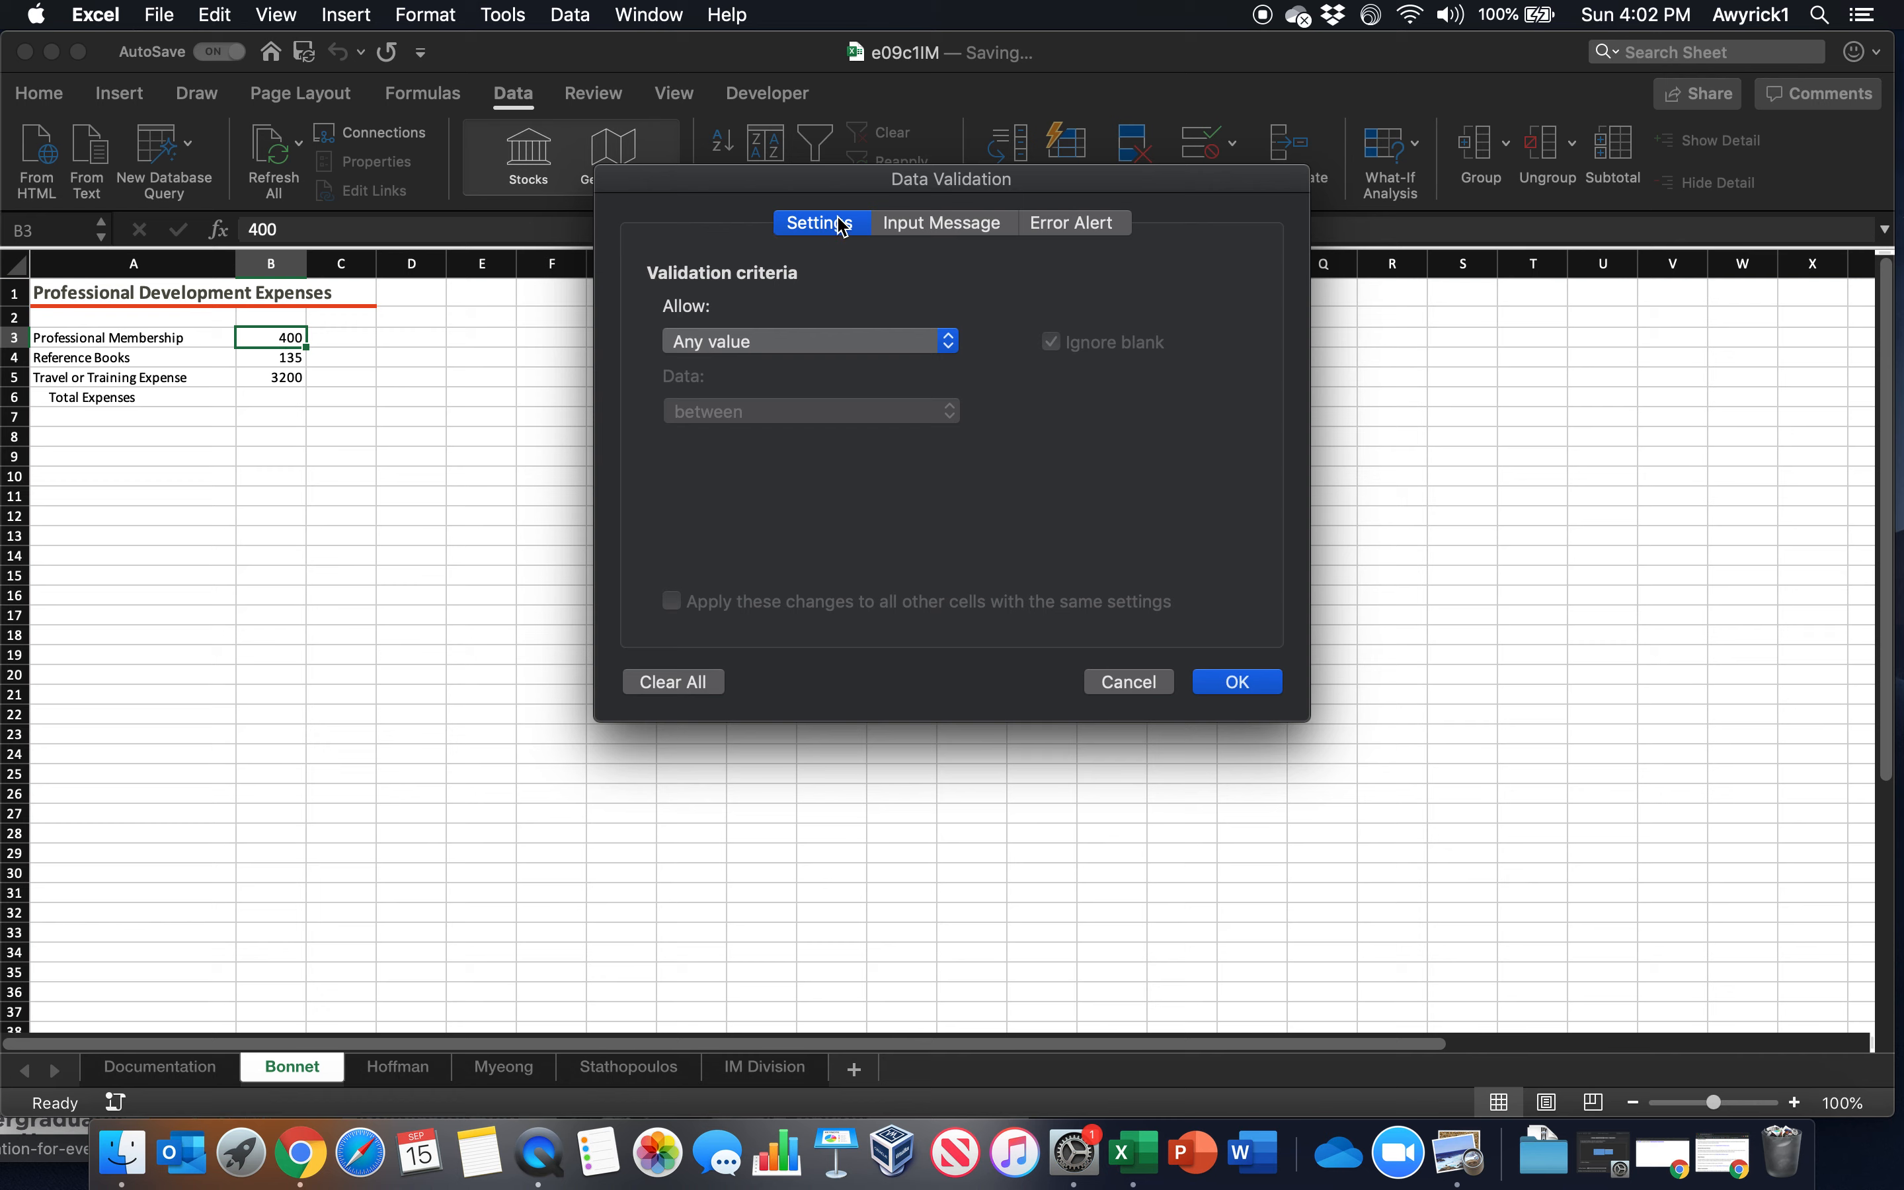
click(803, 347)
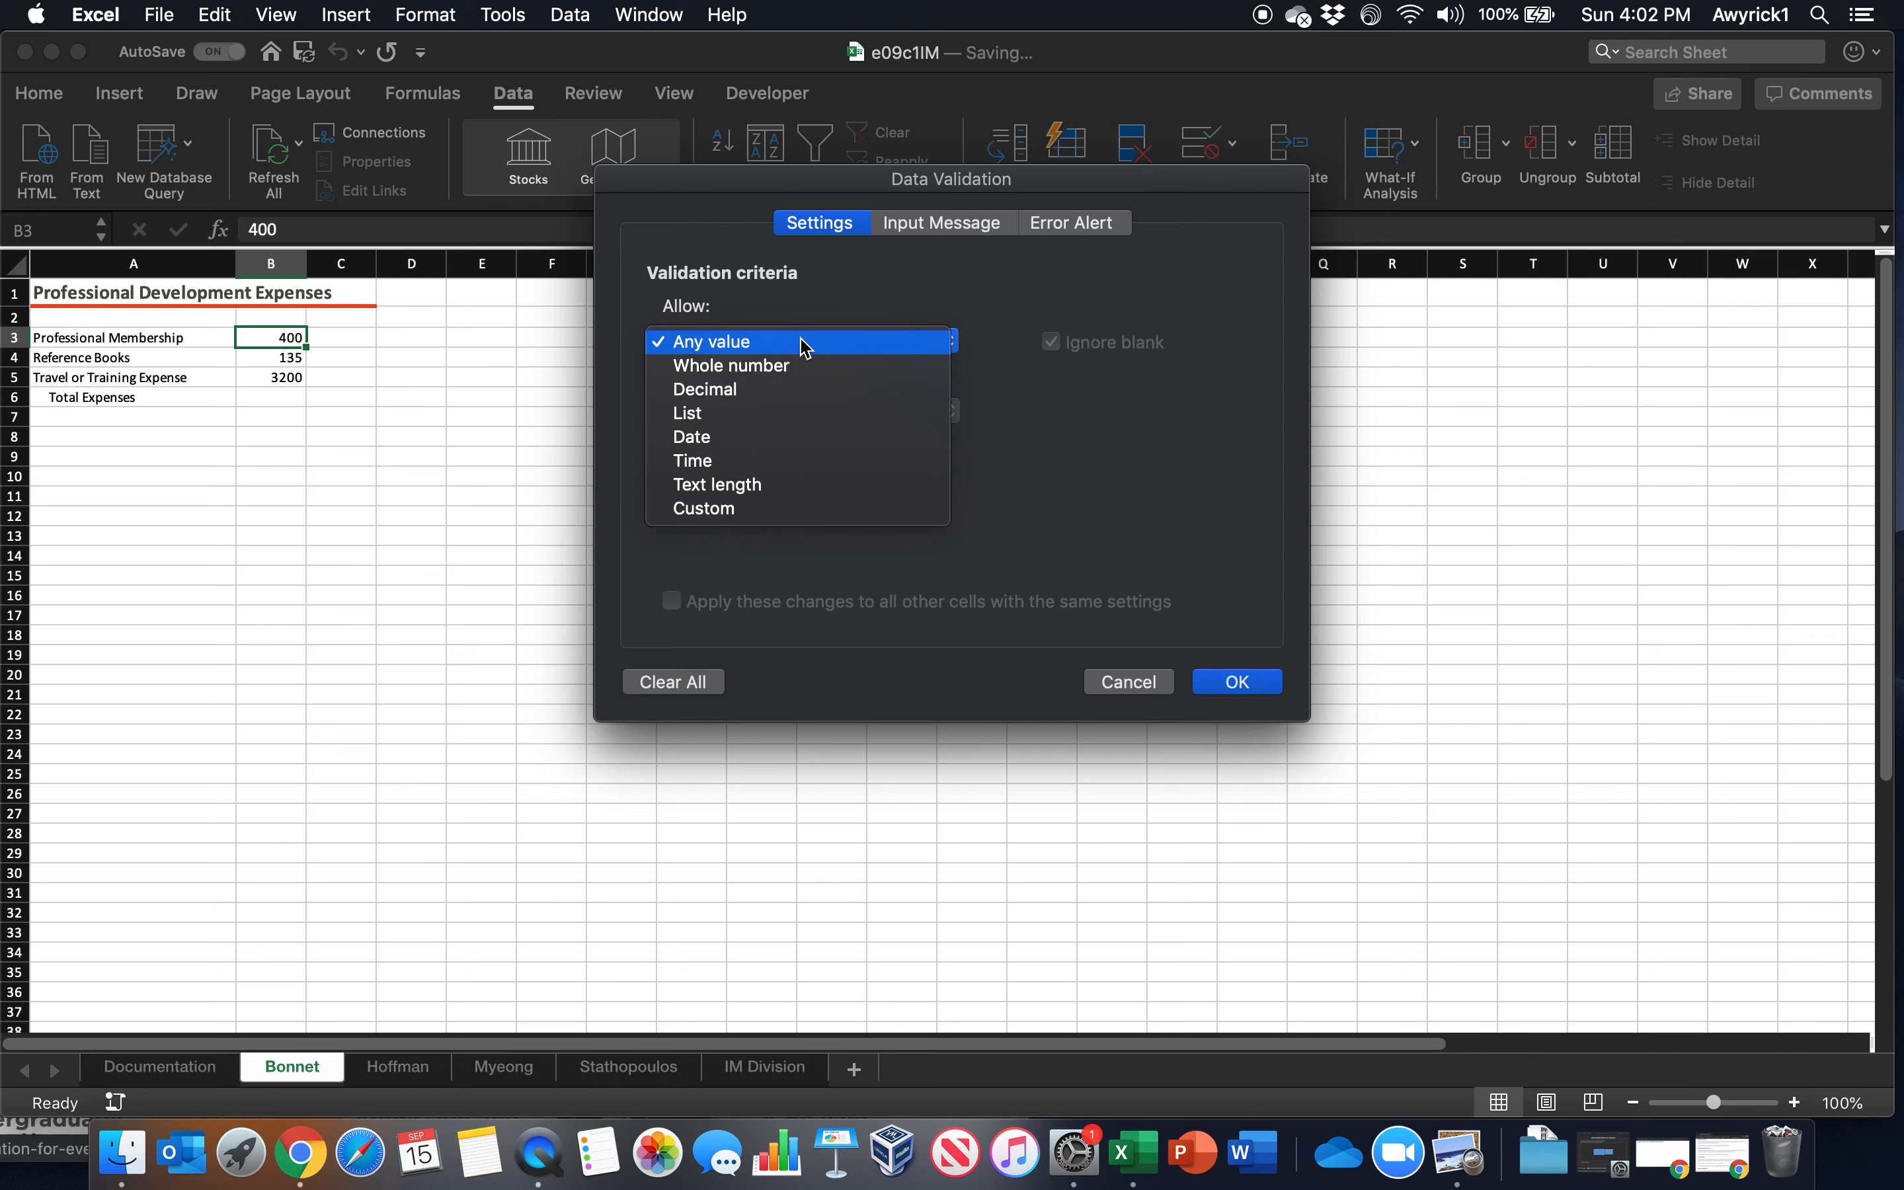
click(779, 367)
click(753, 414)
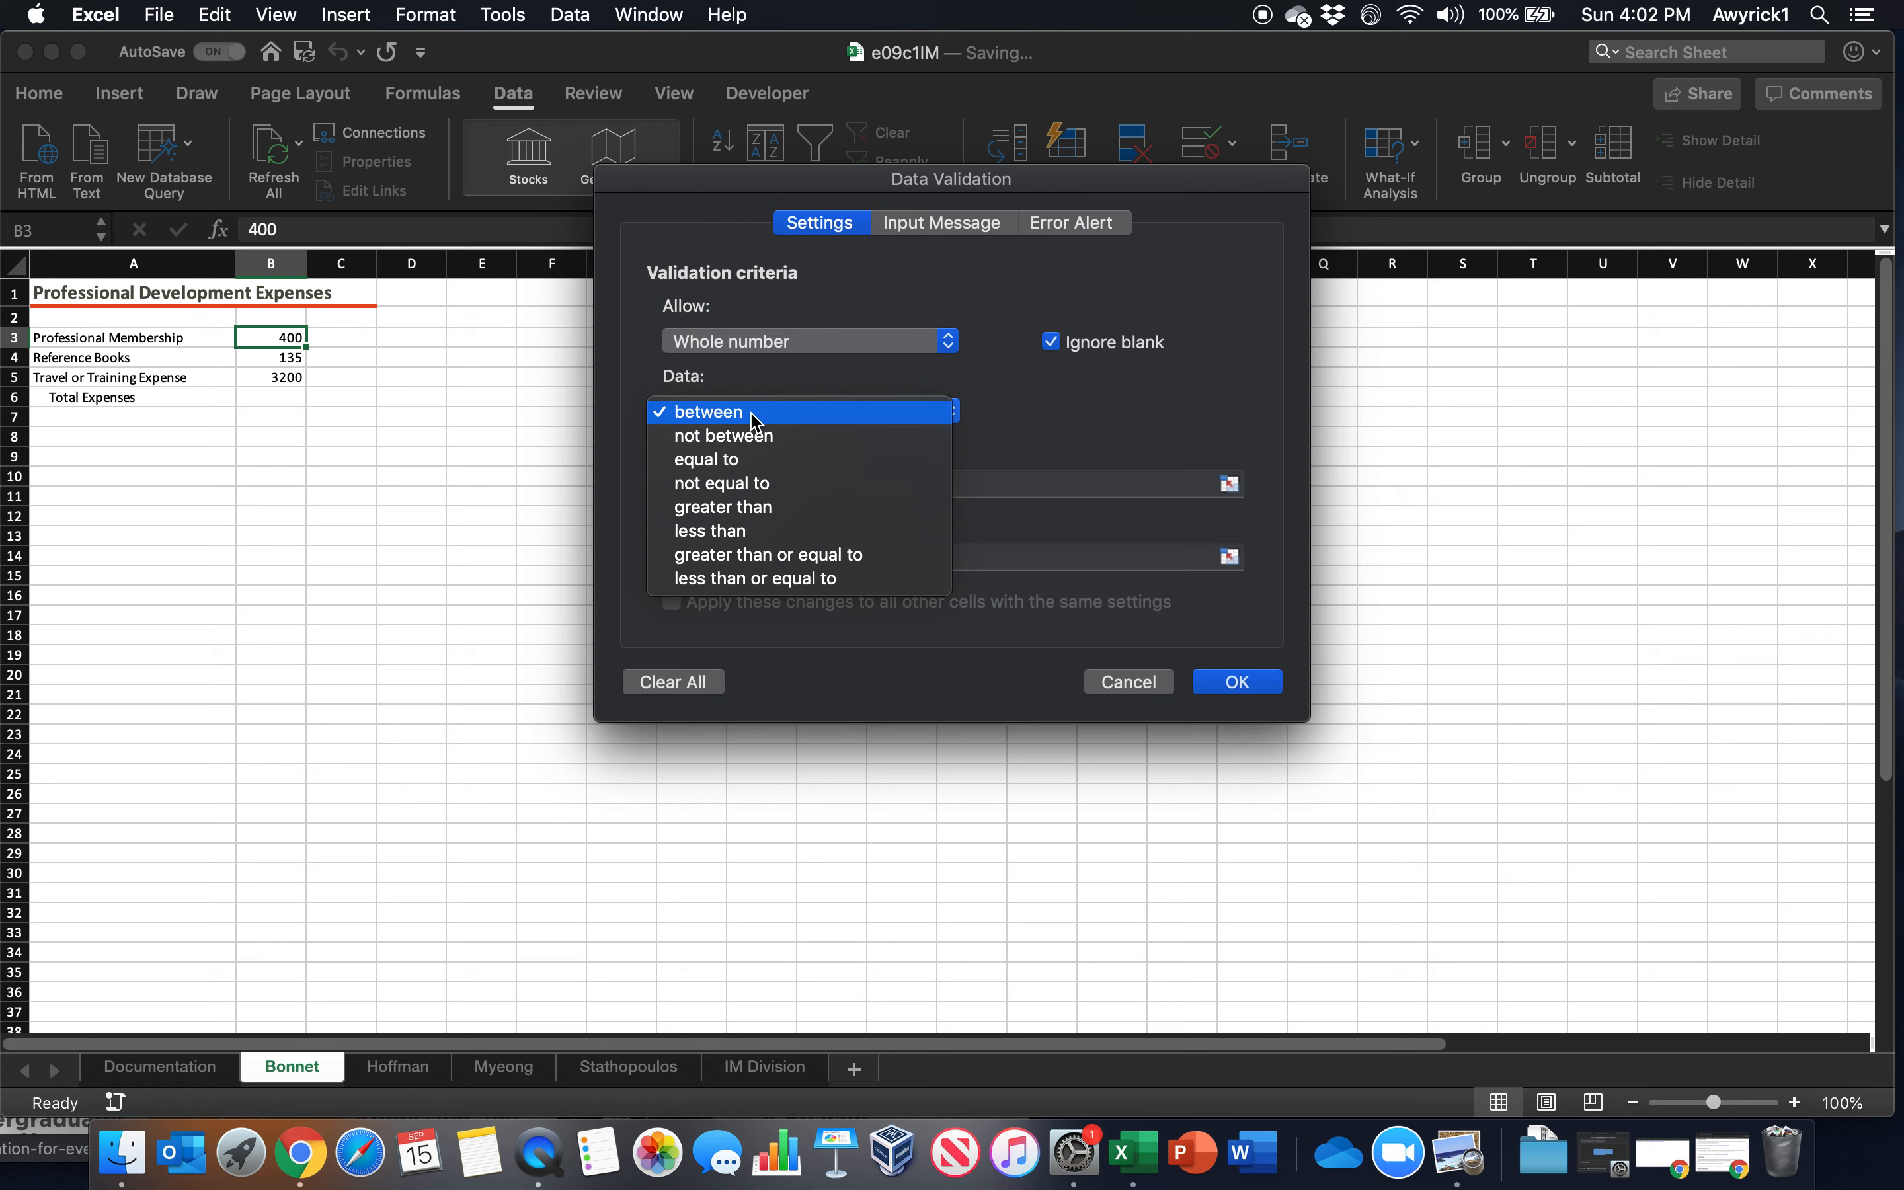
click(730, 580)
click(721, 484)
text(350)
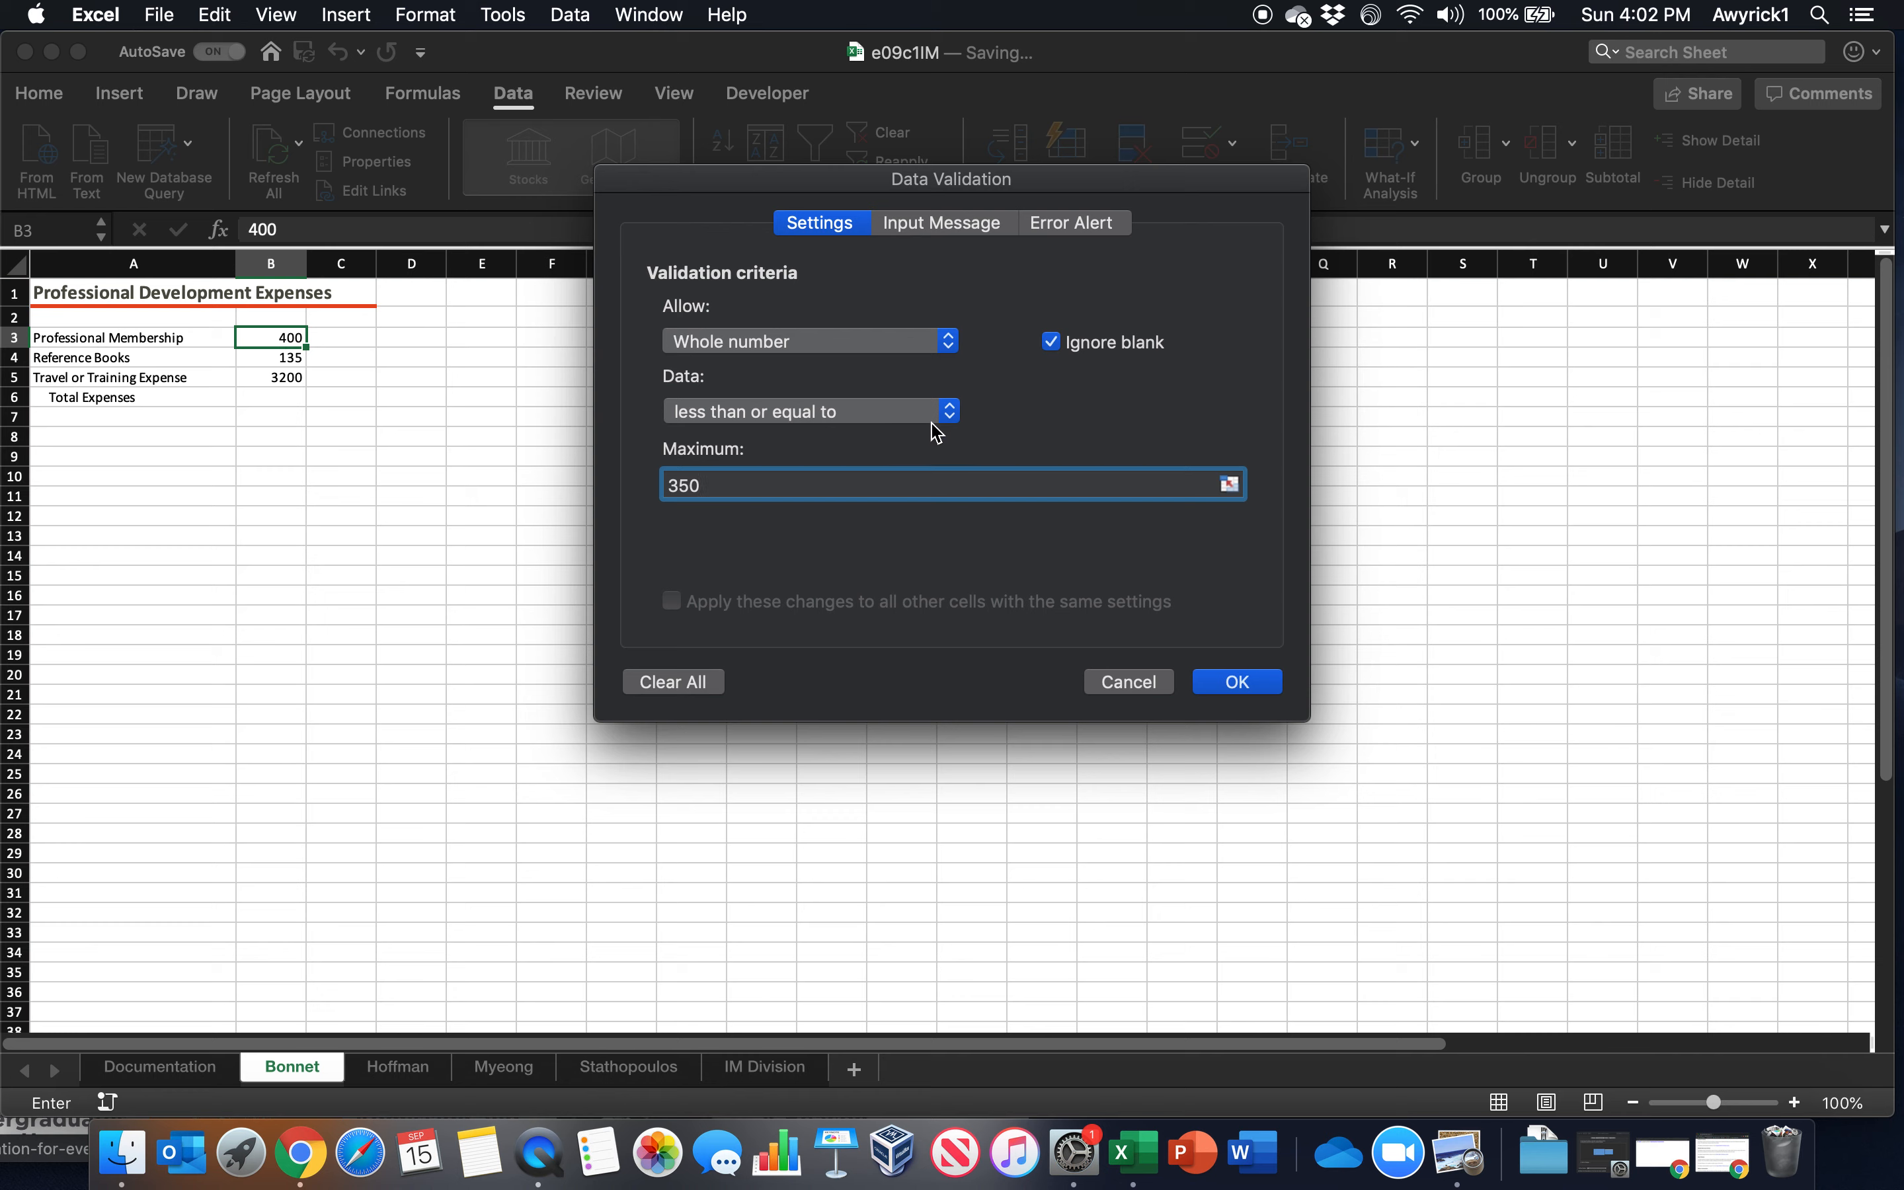
Title the validation input message "Professional Membership"
click(941, 226)
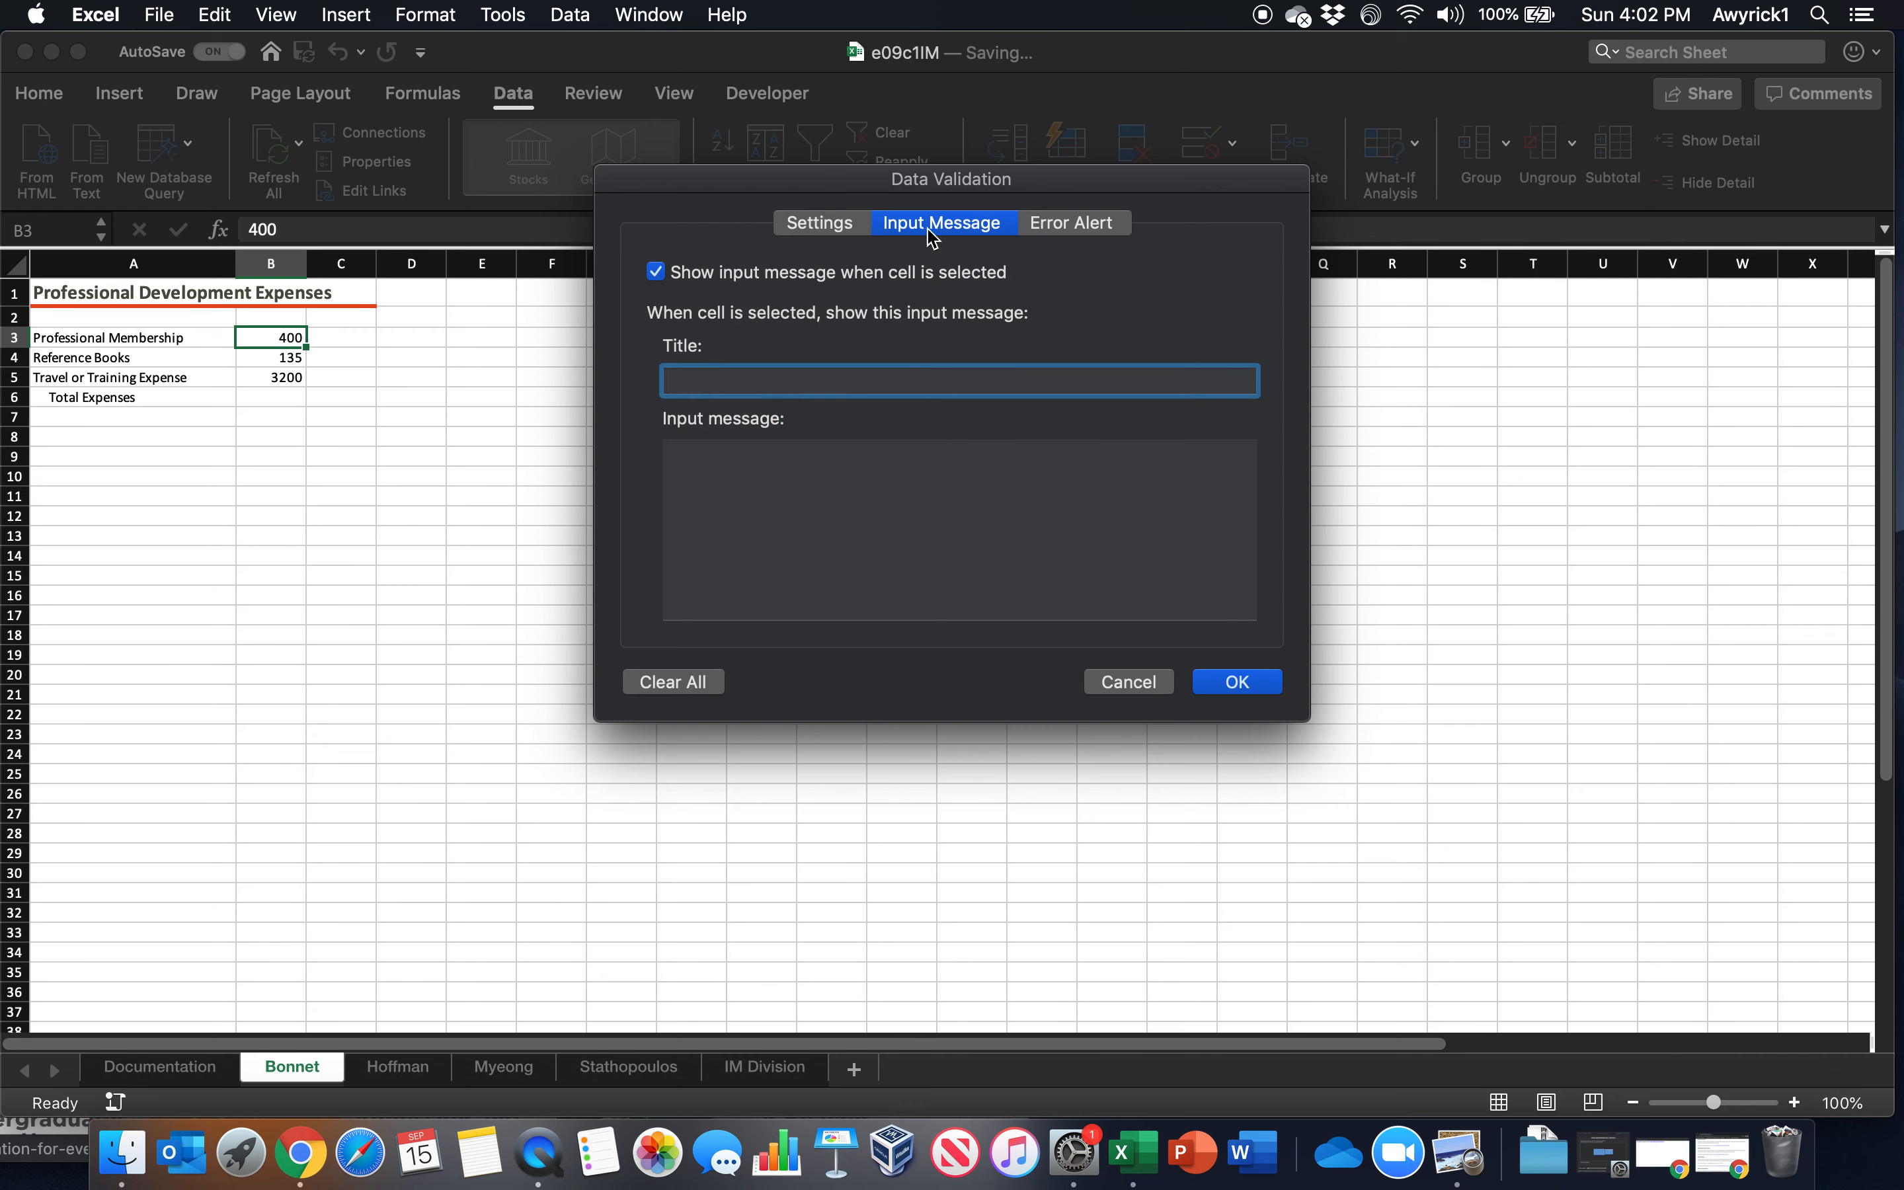
text(Professiom)
text(al Membership)
key(Tab)
Write the input message text "Enter the amount of annual professional membership dues."
text(Enter the amount of annuals)
key(BackSpace)
key(BackSpace)
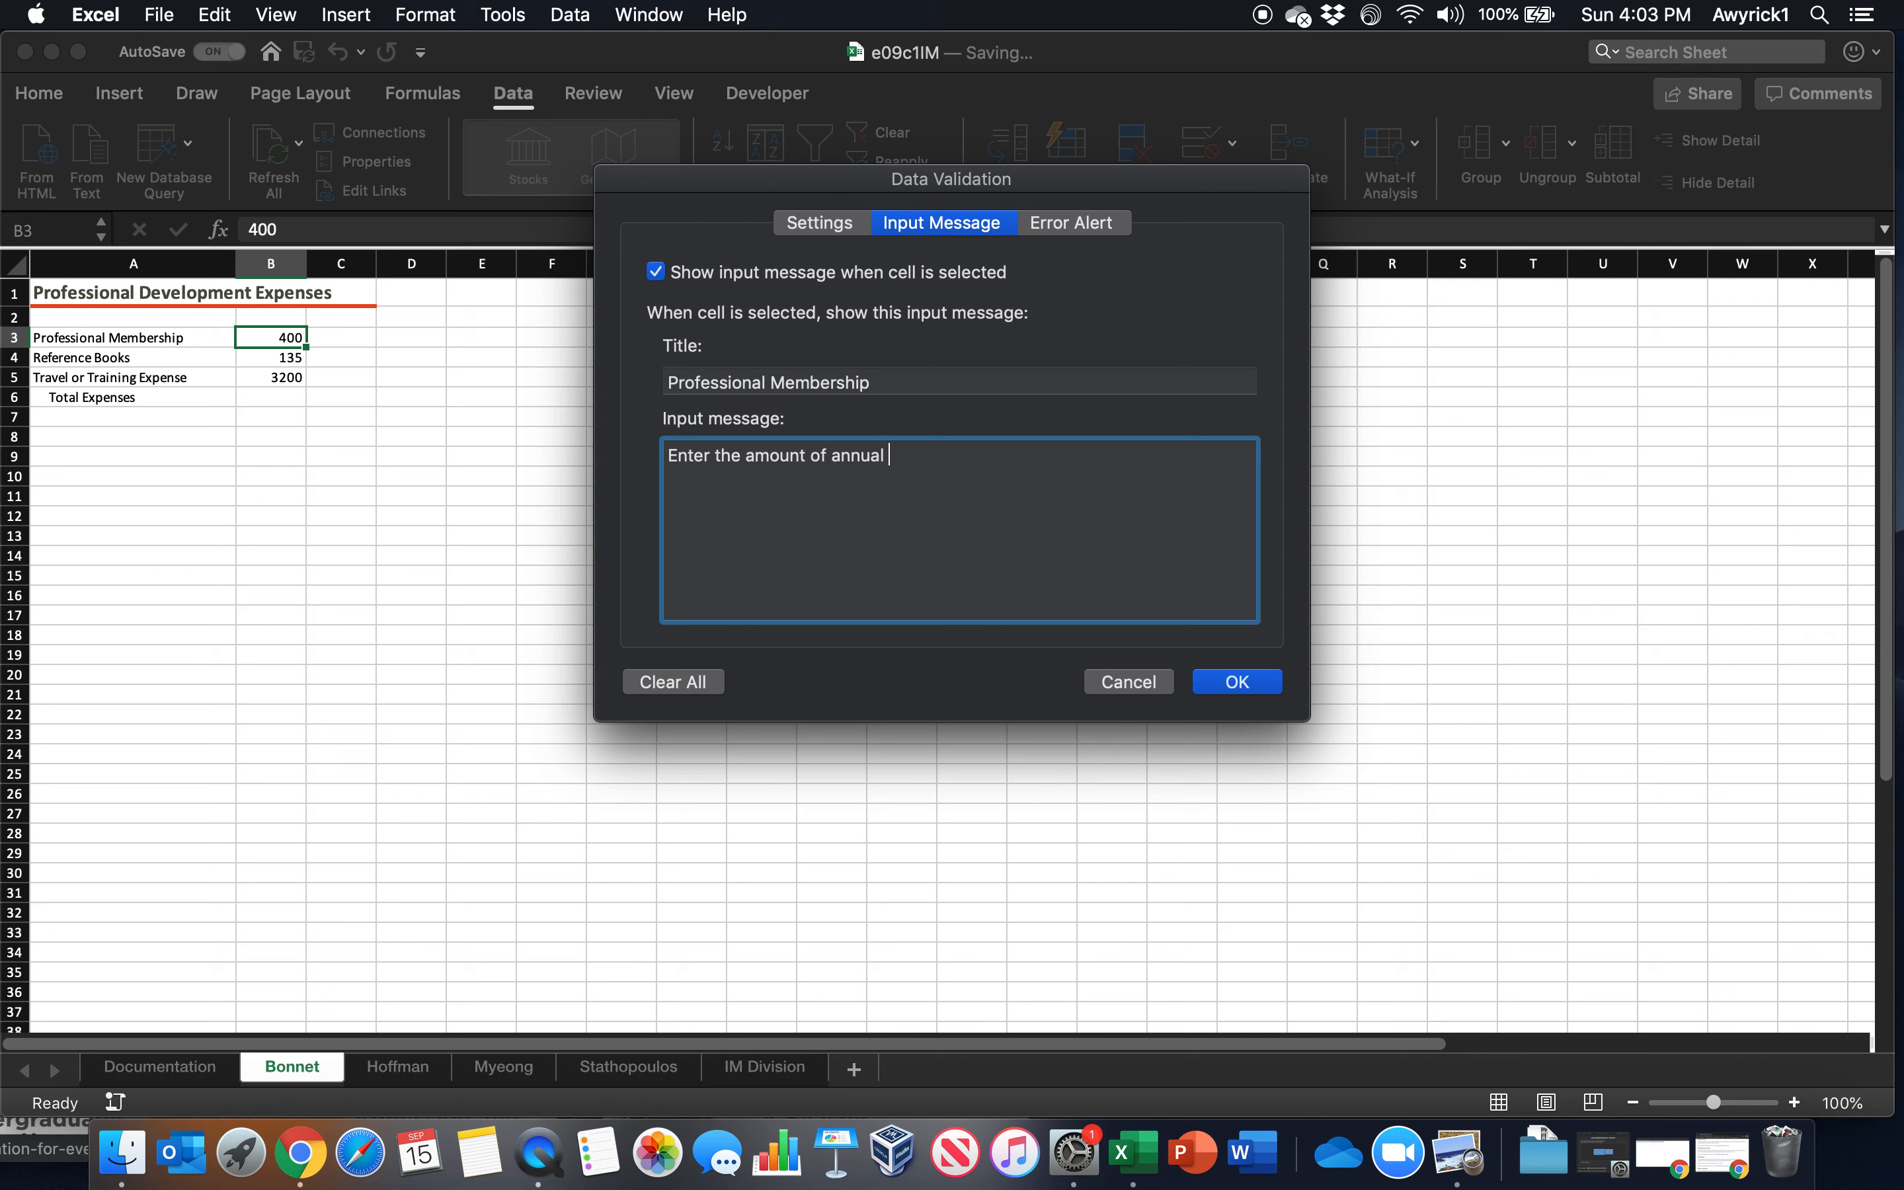
text(l professor)
key(BackSpace)
text(ional membere)
key(BackSpace)
text(ship dues.)
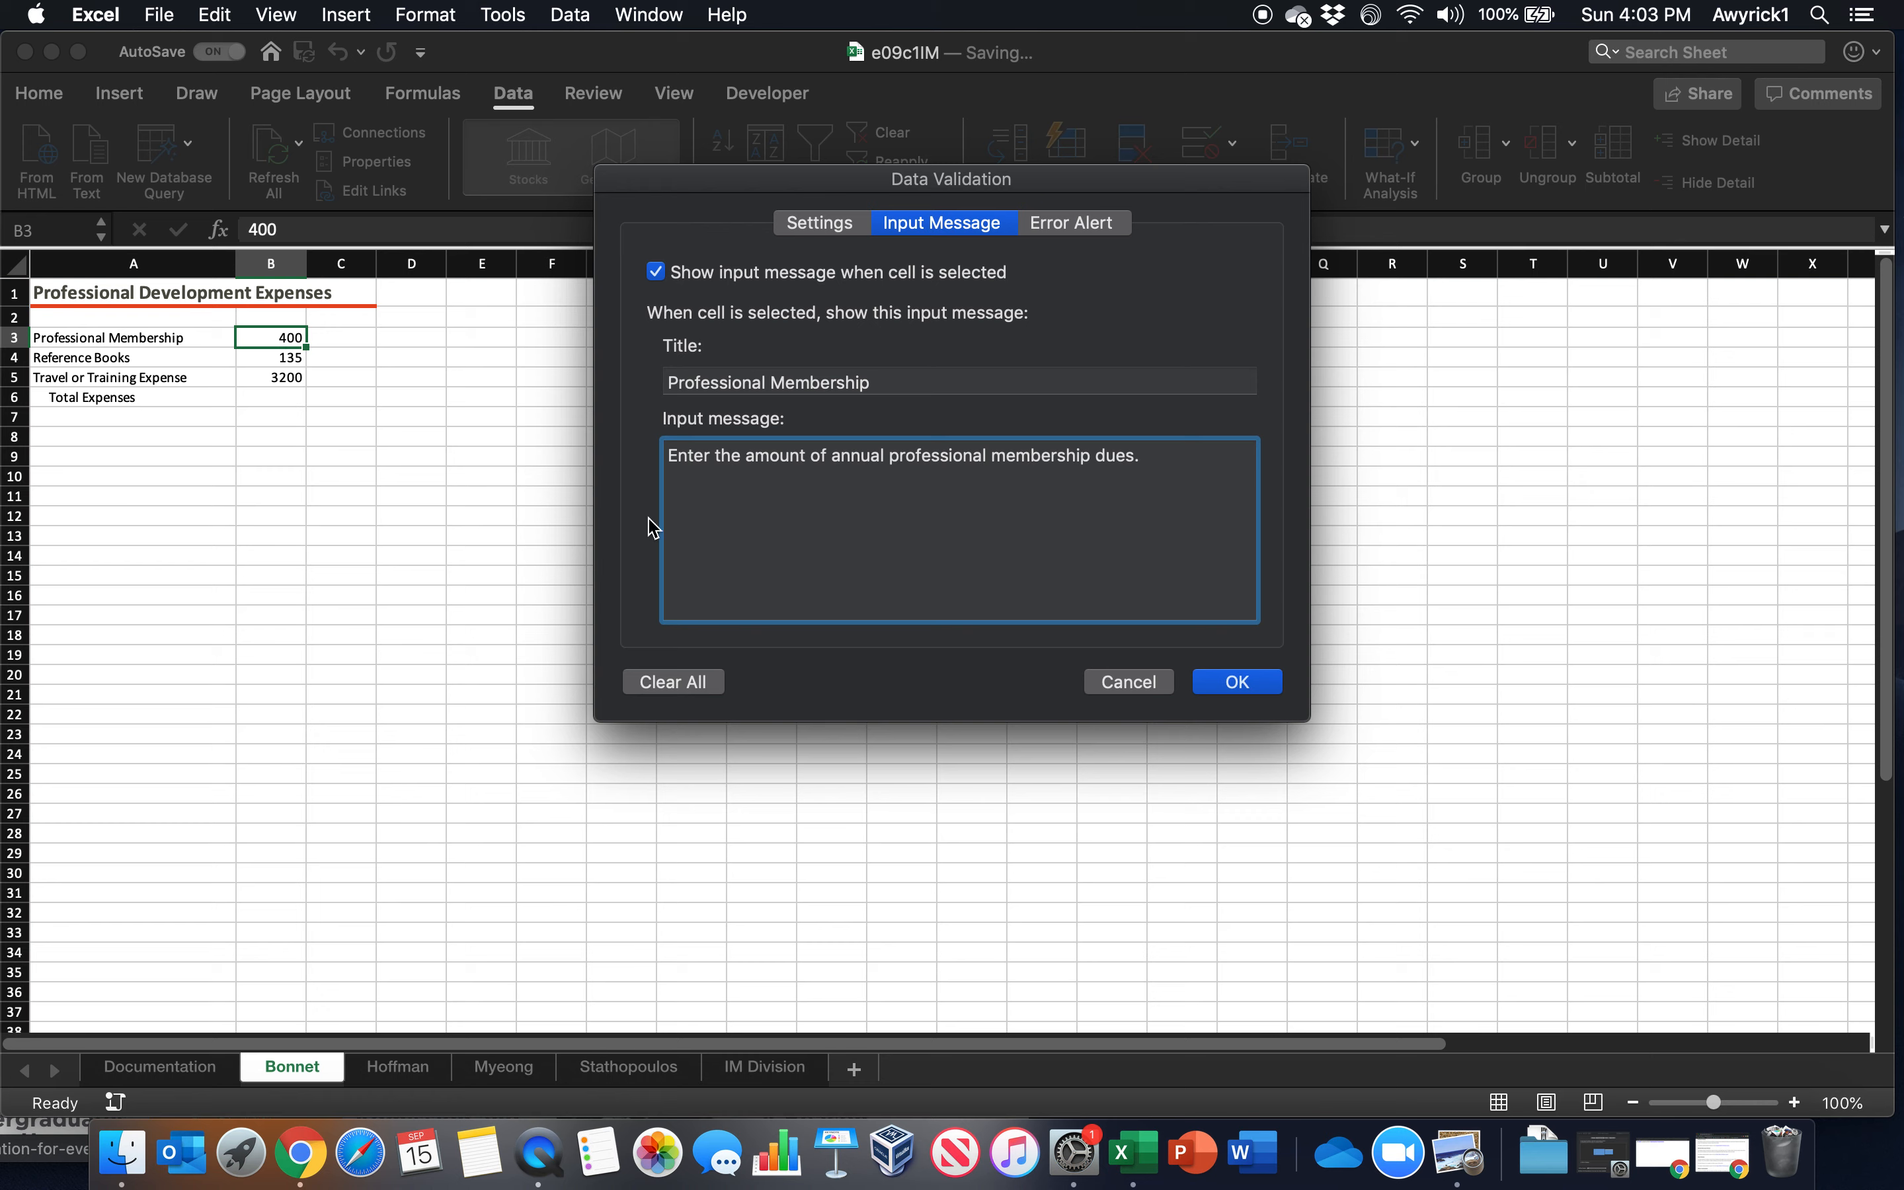
Set the error alert to the Warning style and title it "Too expensive"
click(1083, 230)
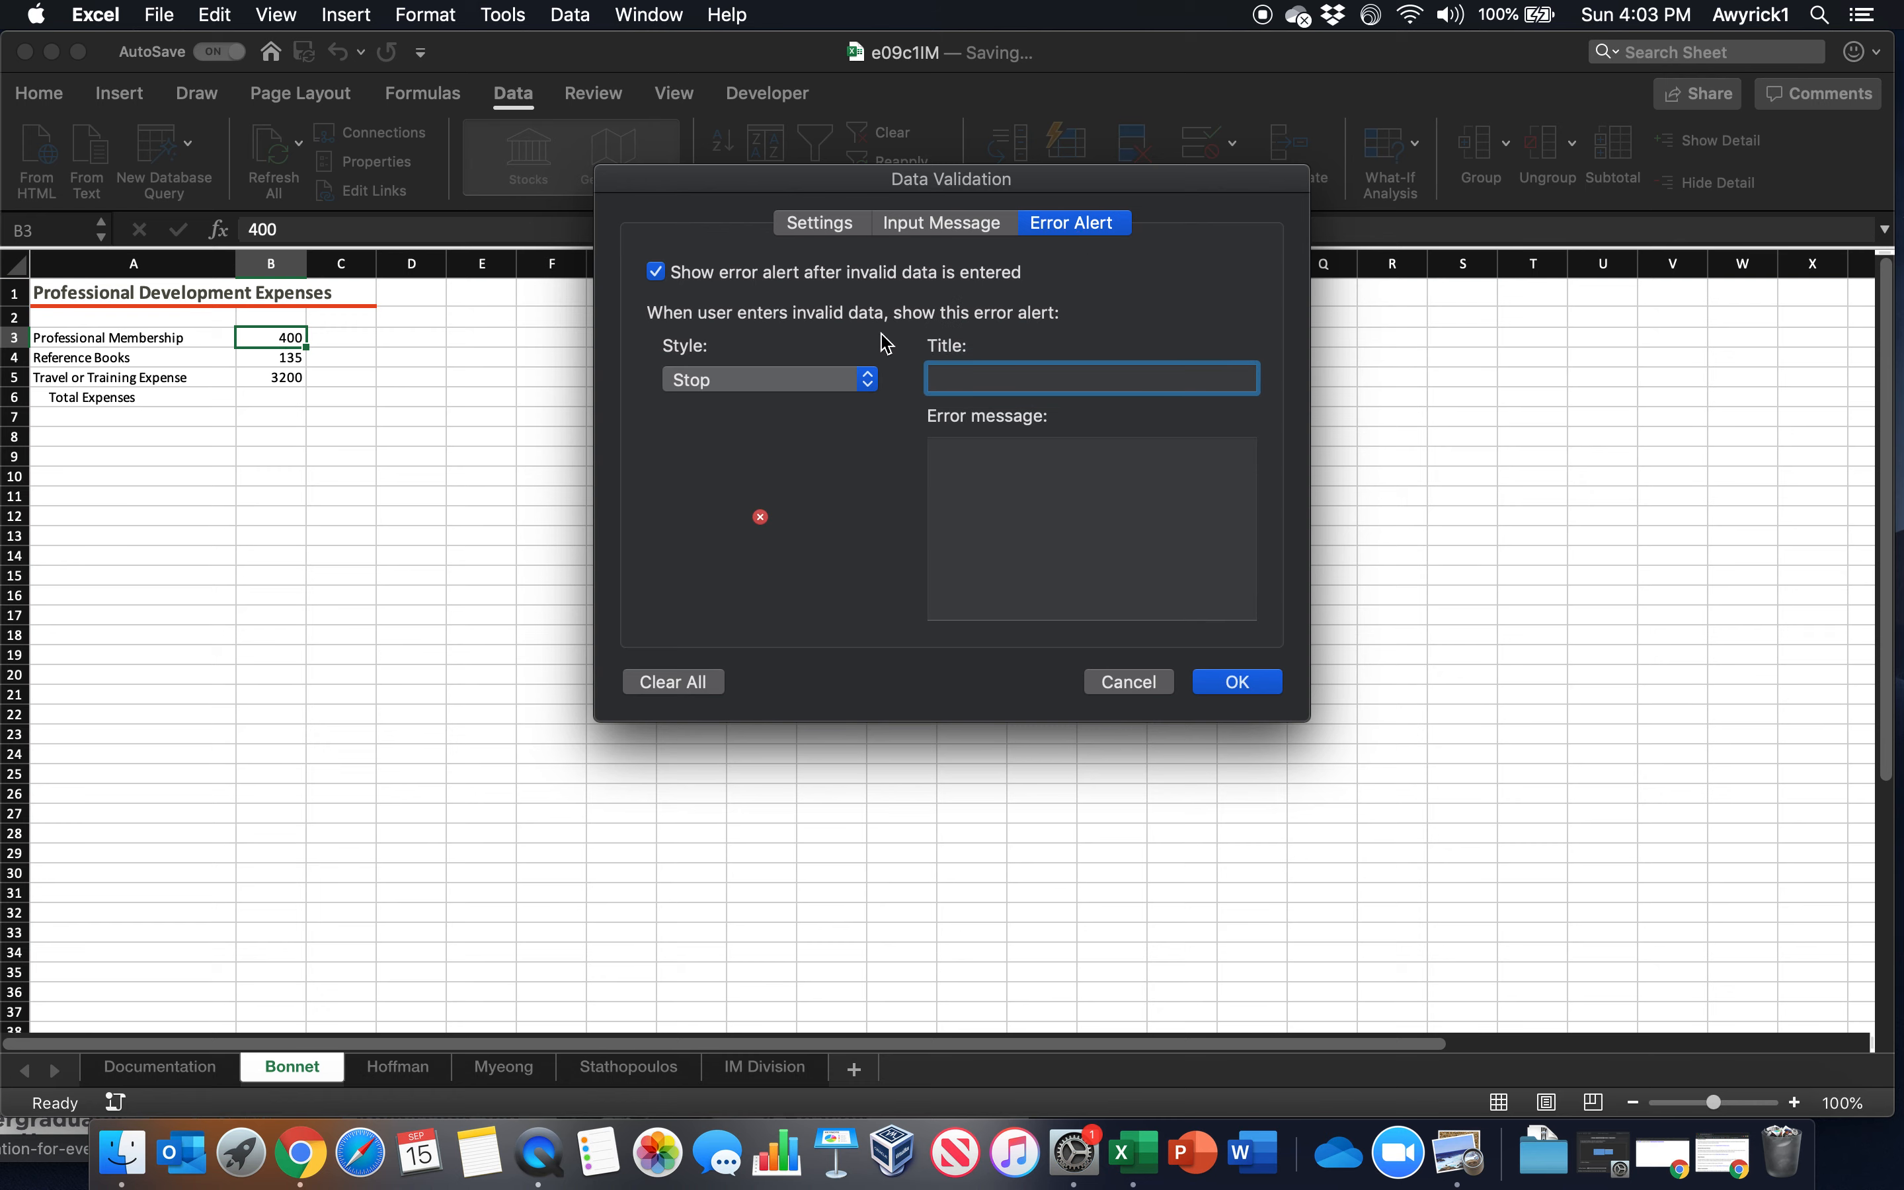
click(738, 381)
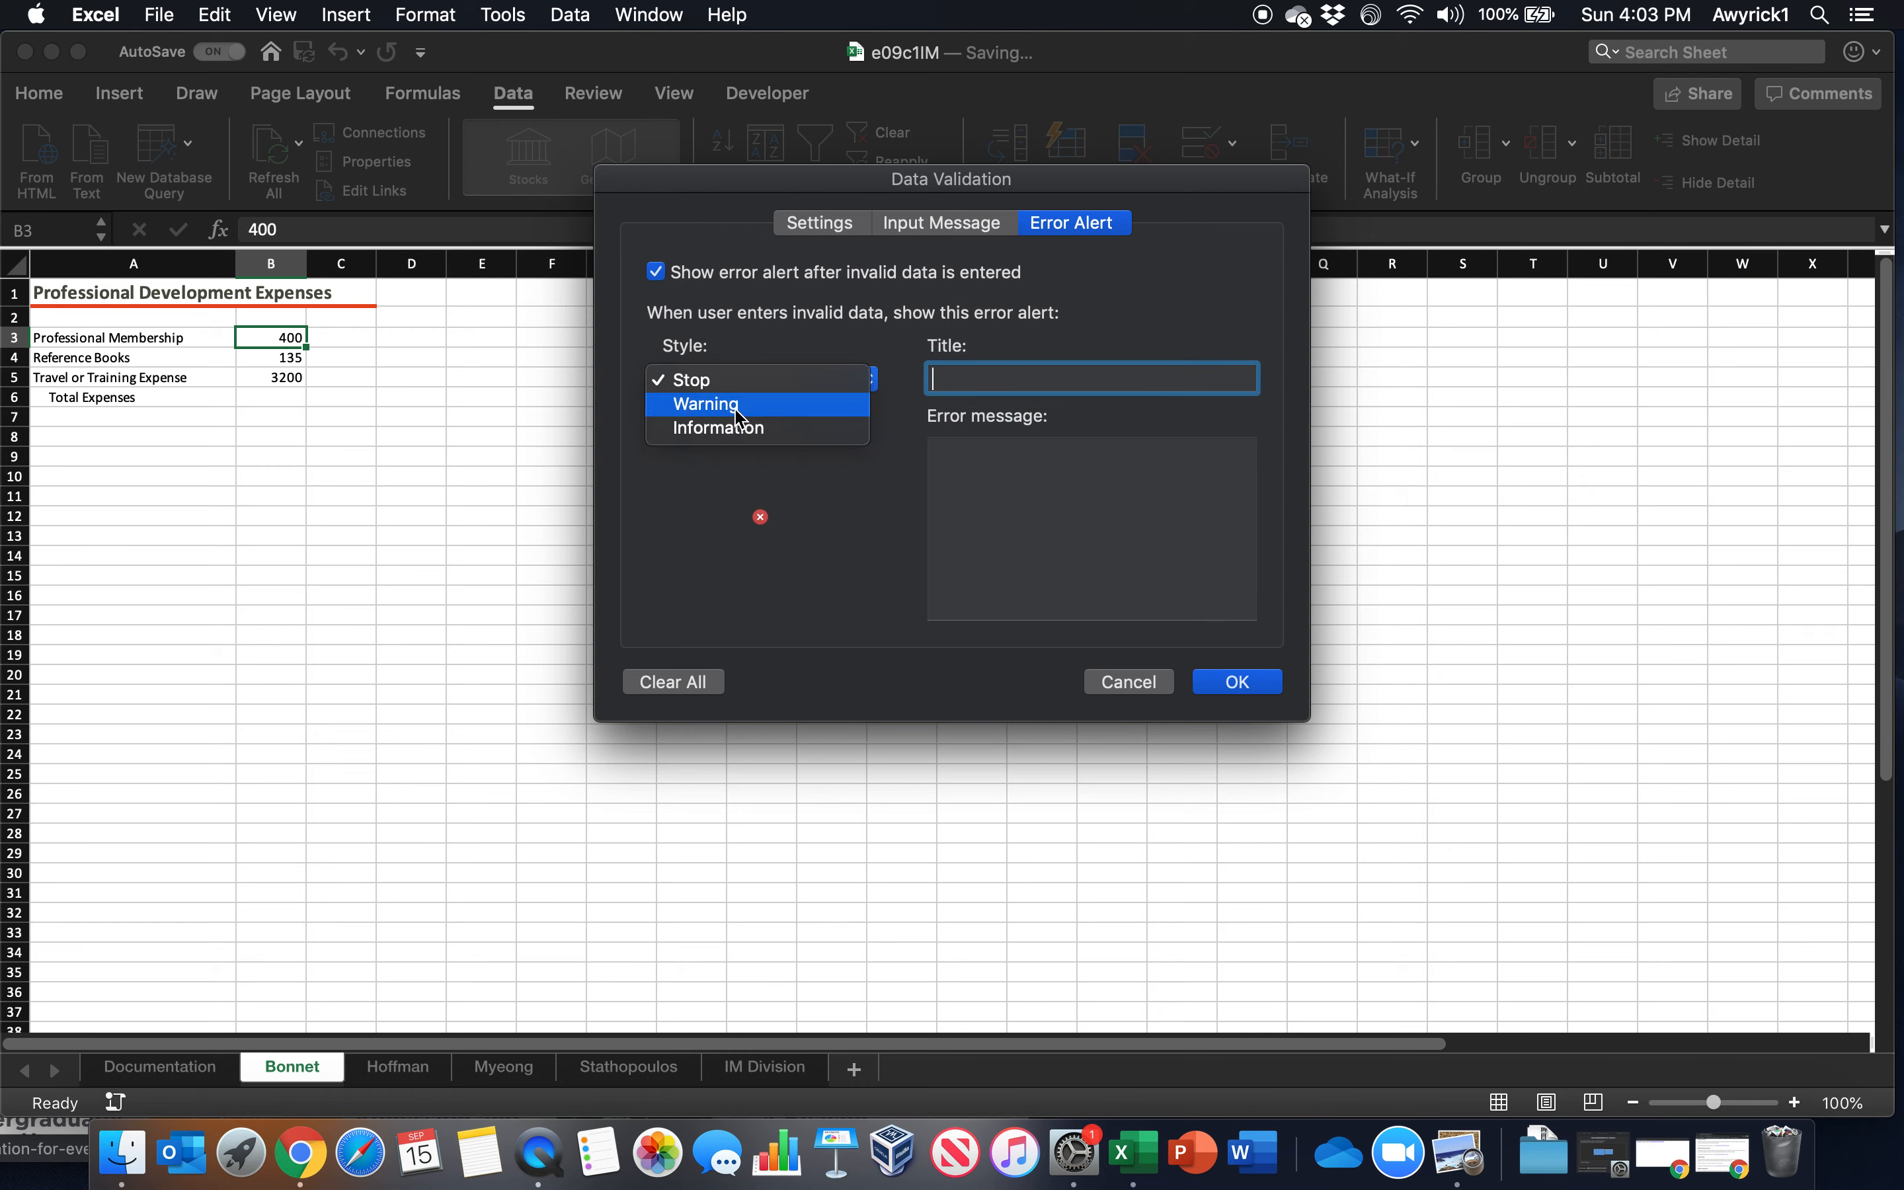
click(730, 409)
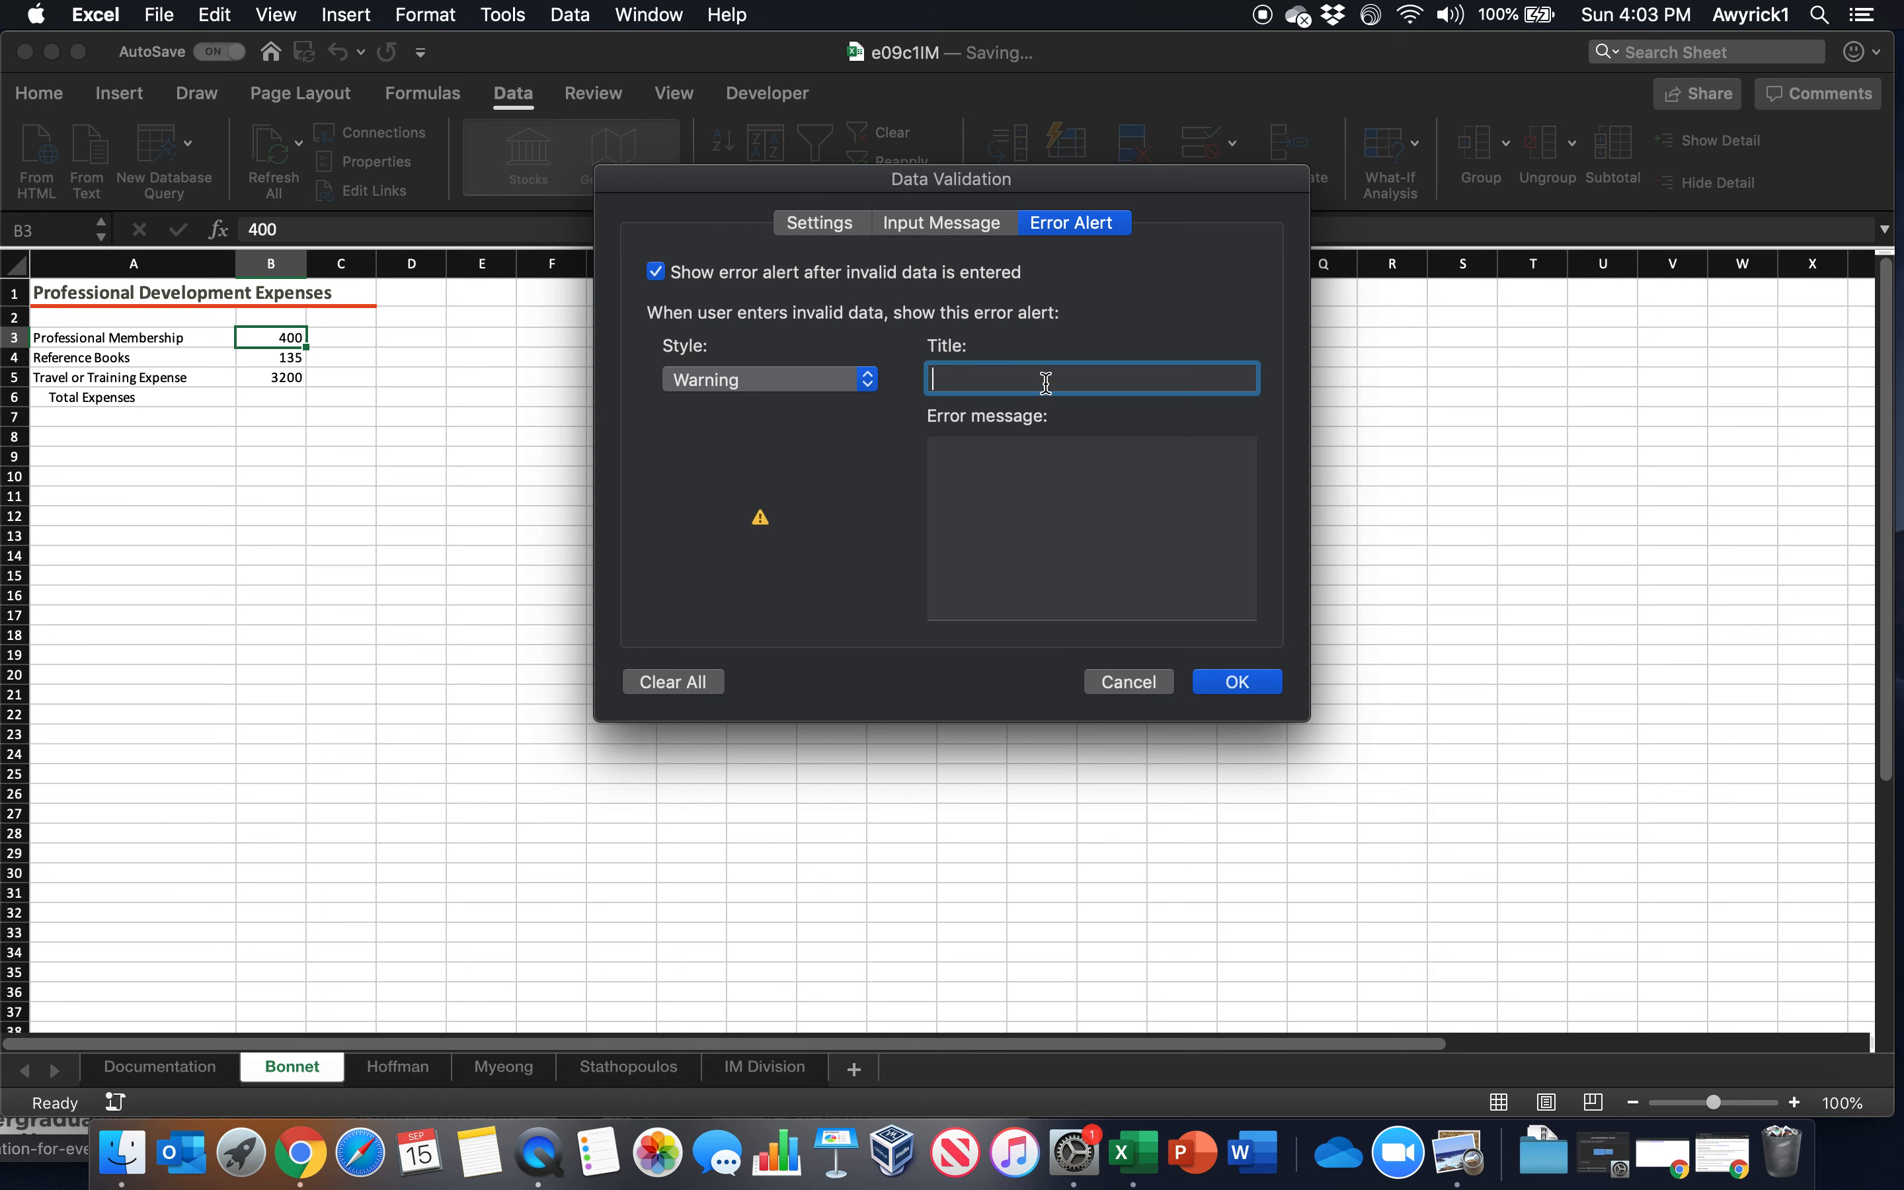
text(Too exe)
text(ensive)
key(Tab)
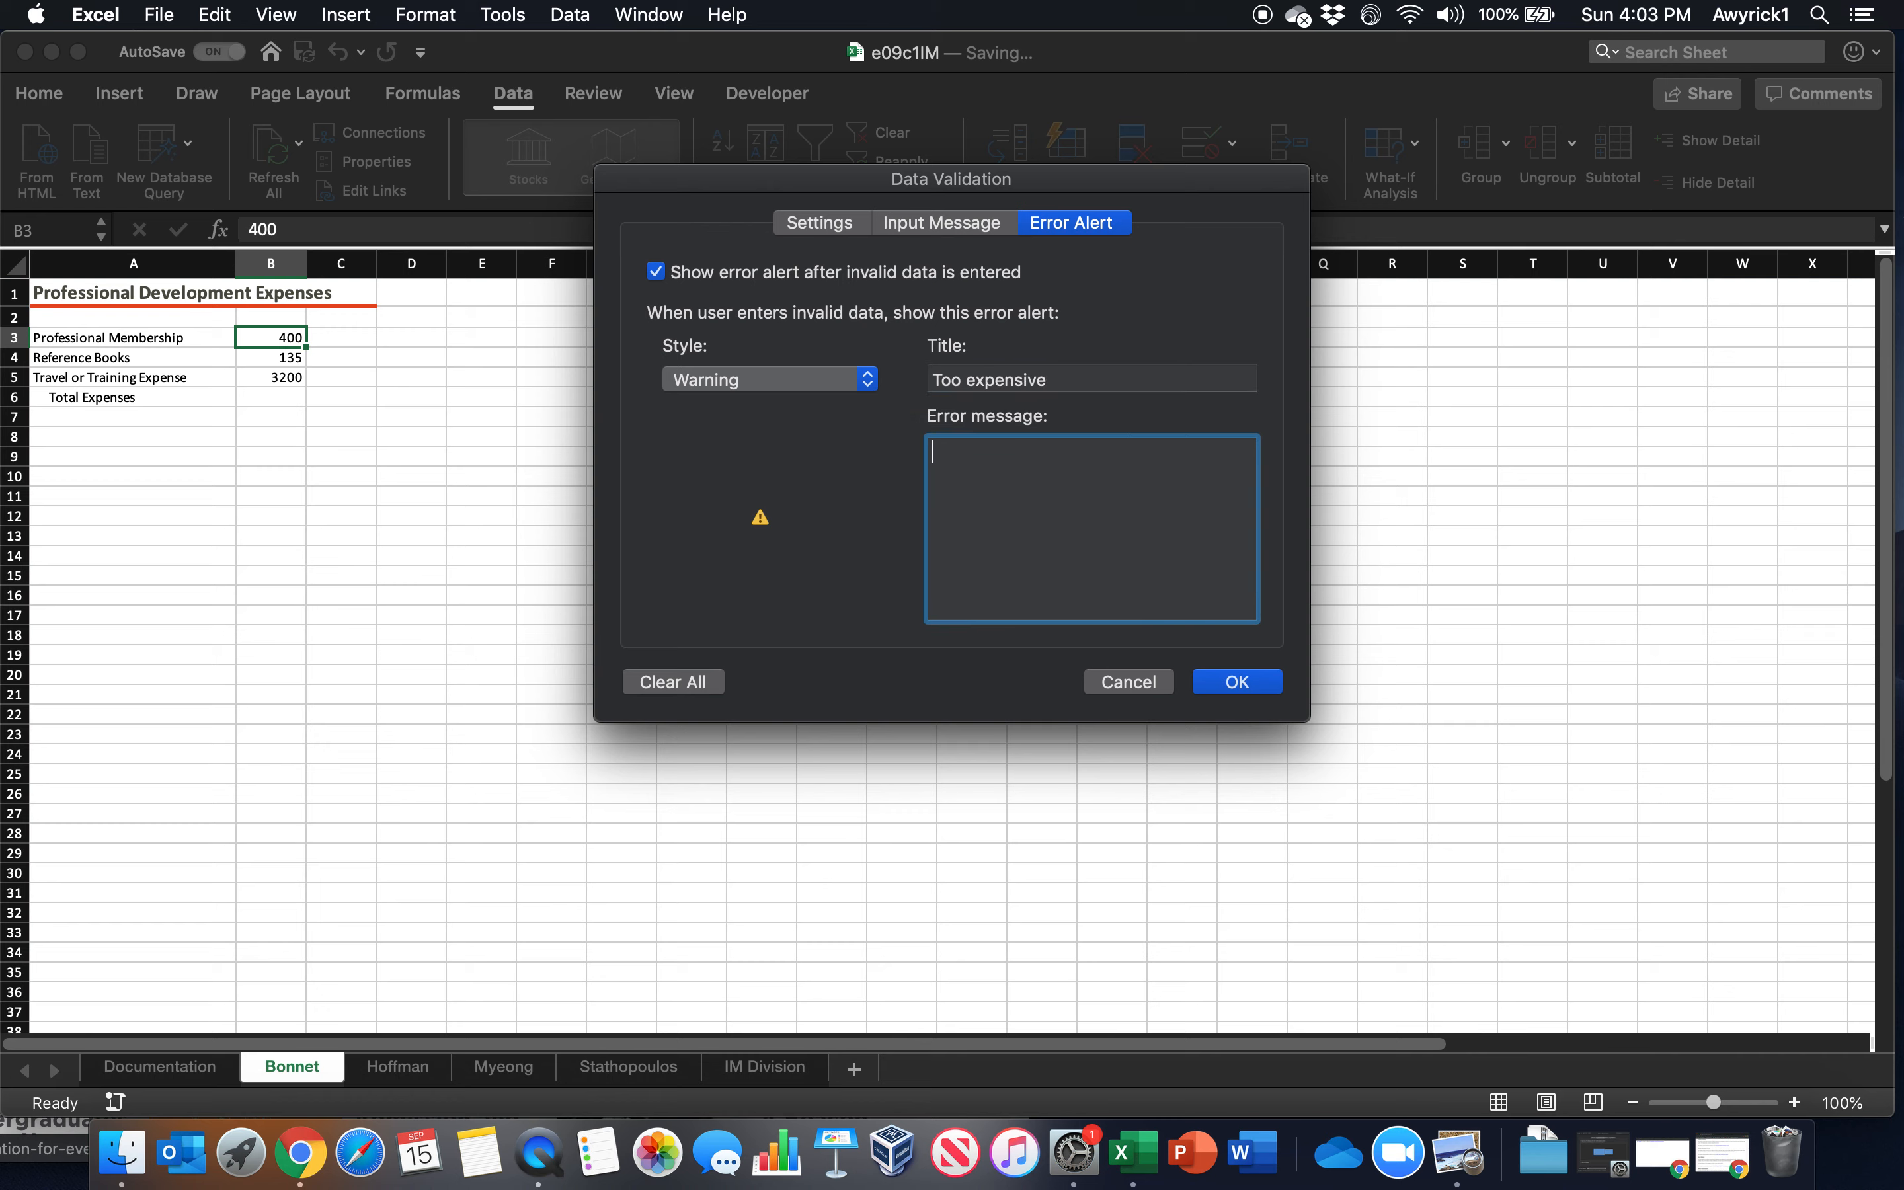
Enter the error message "The amount you tried to enter exceeds $350. Please select a less expensive membership." and apply the validation rule
text(The amount you tried to enter exceeds #)
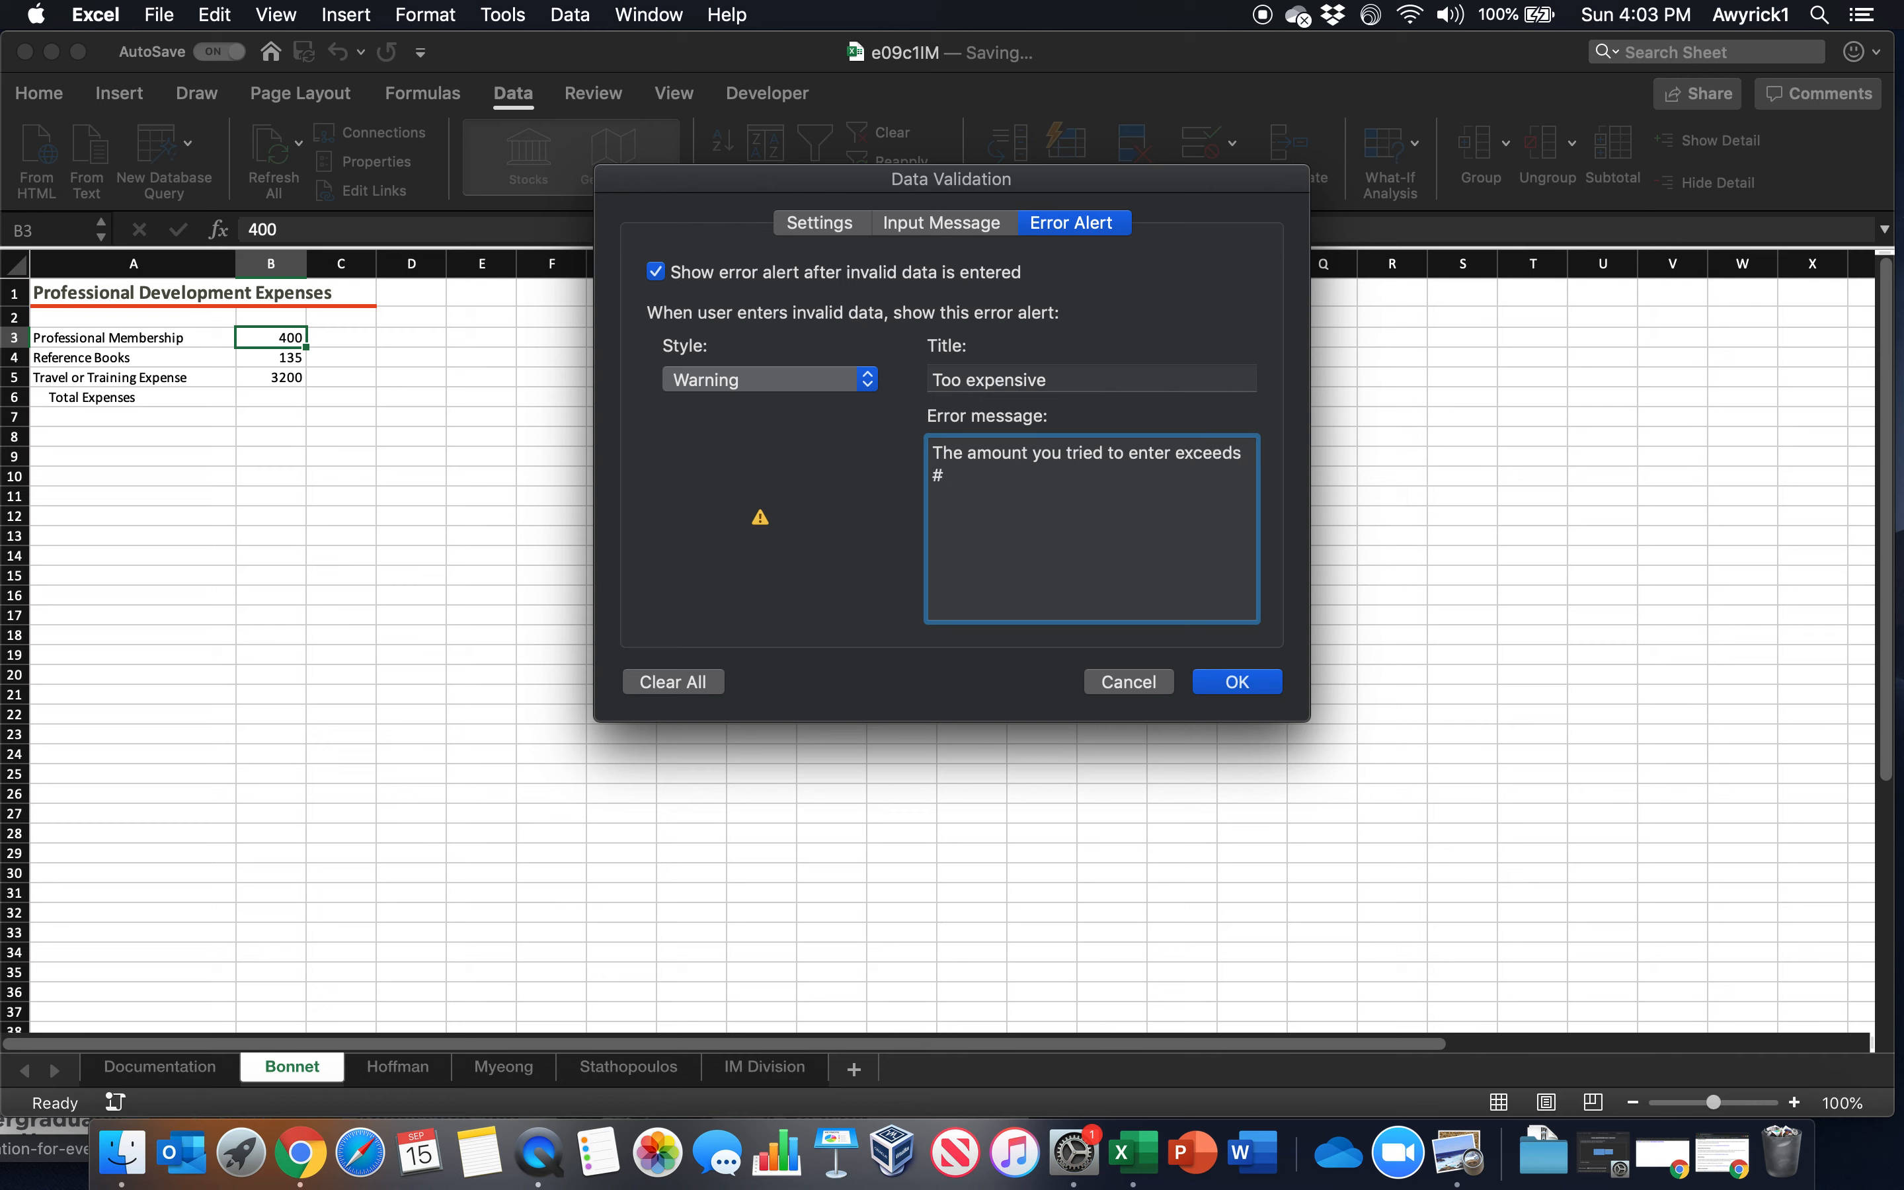
key(BackSpace)
text($350.  Please select a less expne)
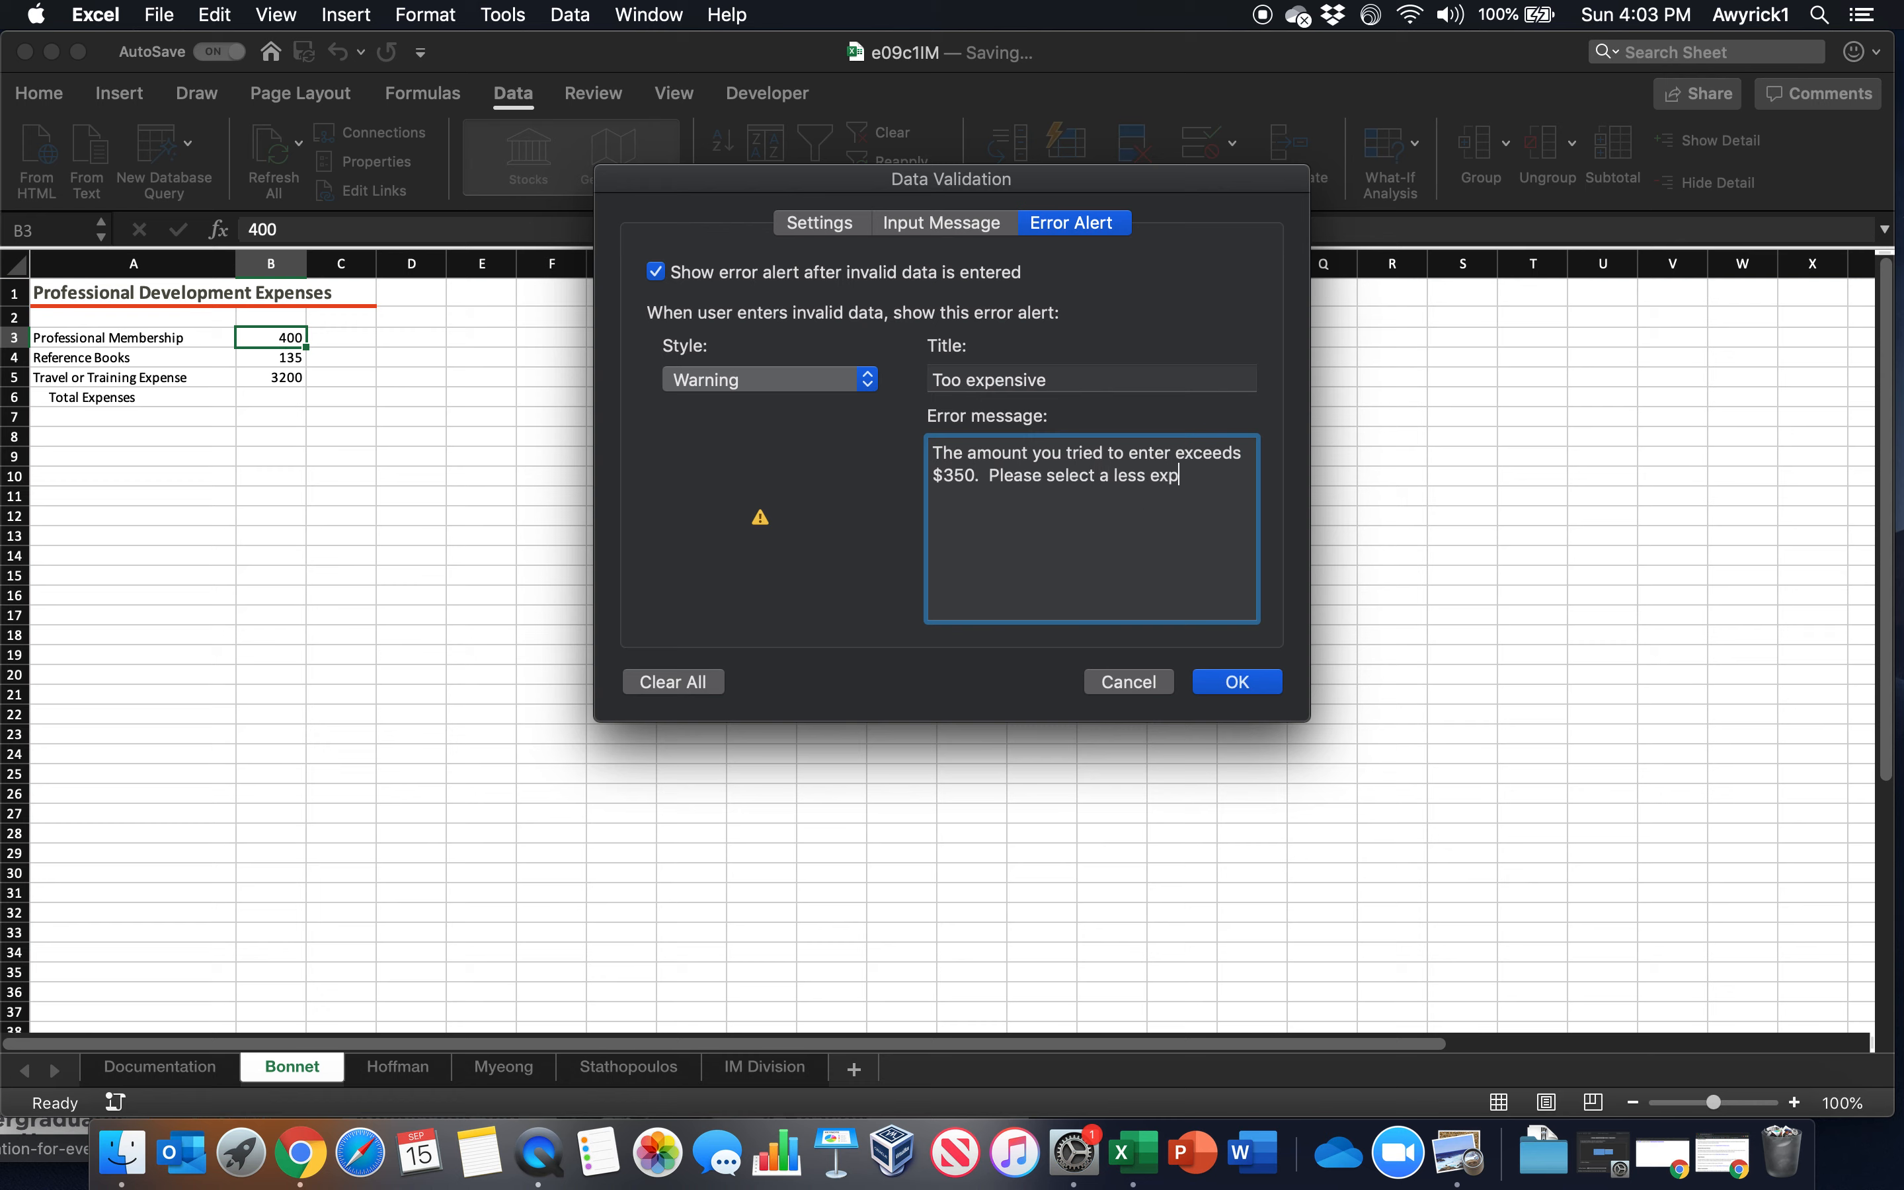
key(BackSpace)
key(BackSpace)
text(ensive membership.)
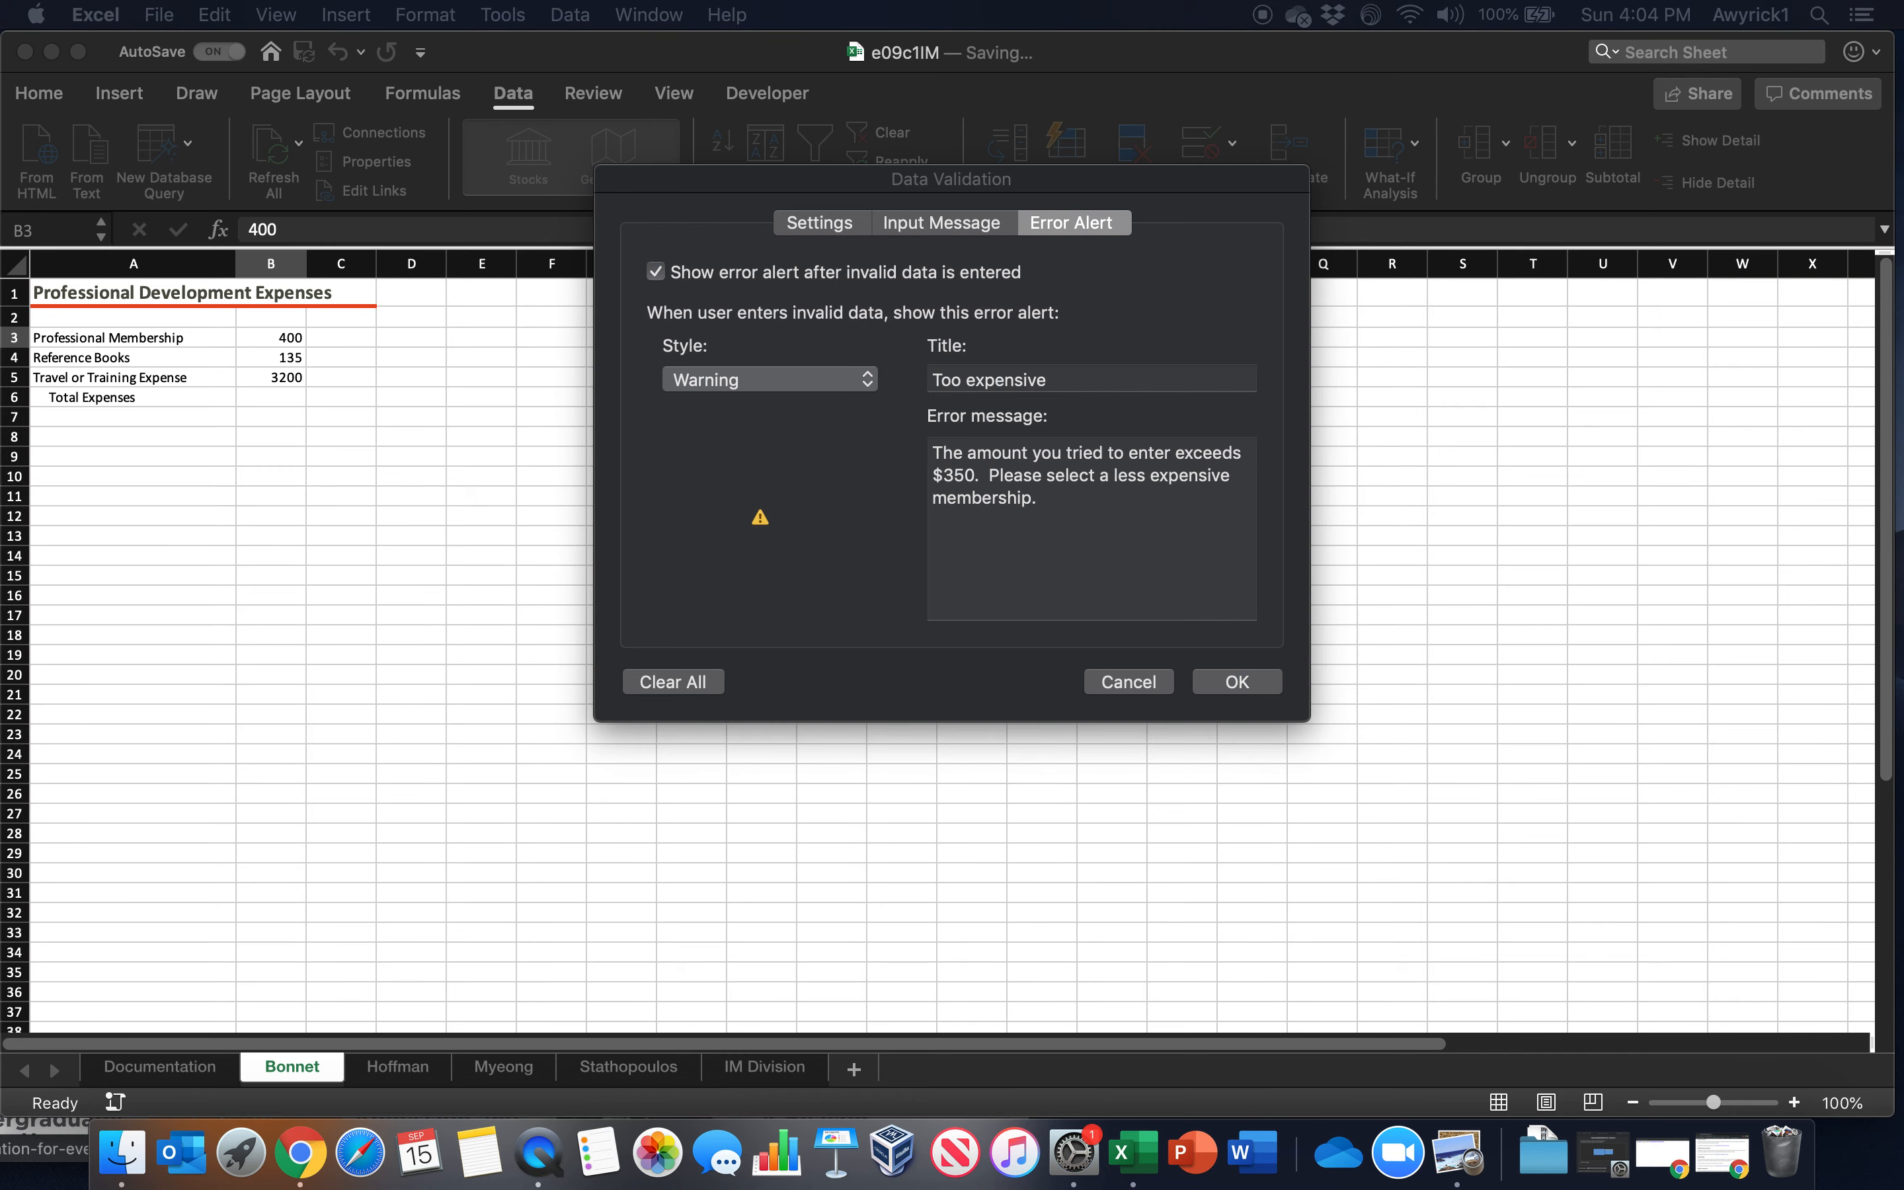
click(1233, 683)
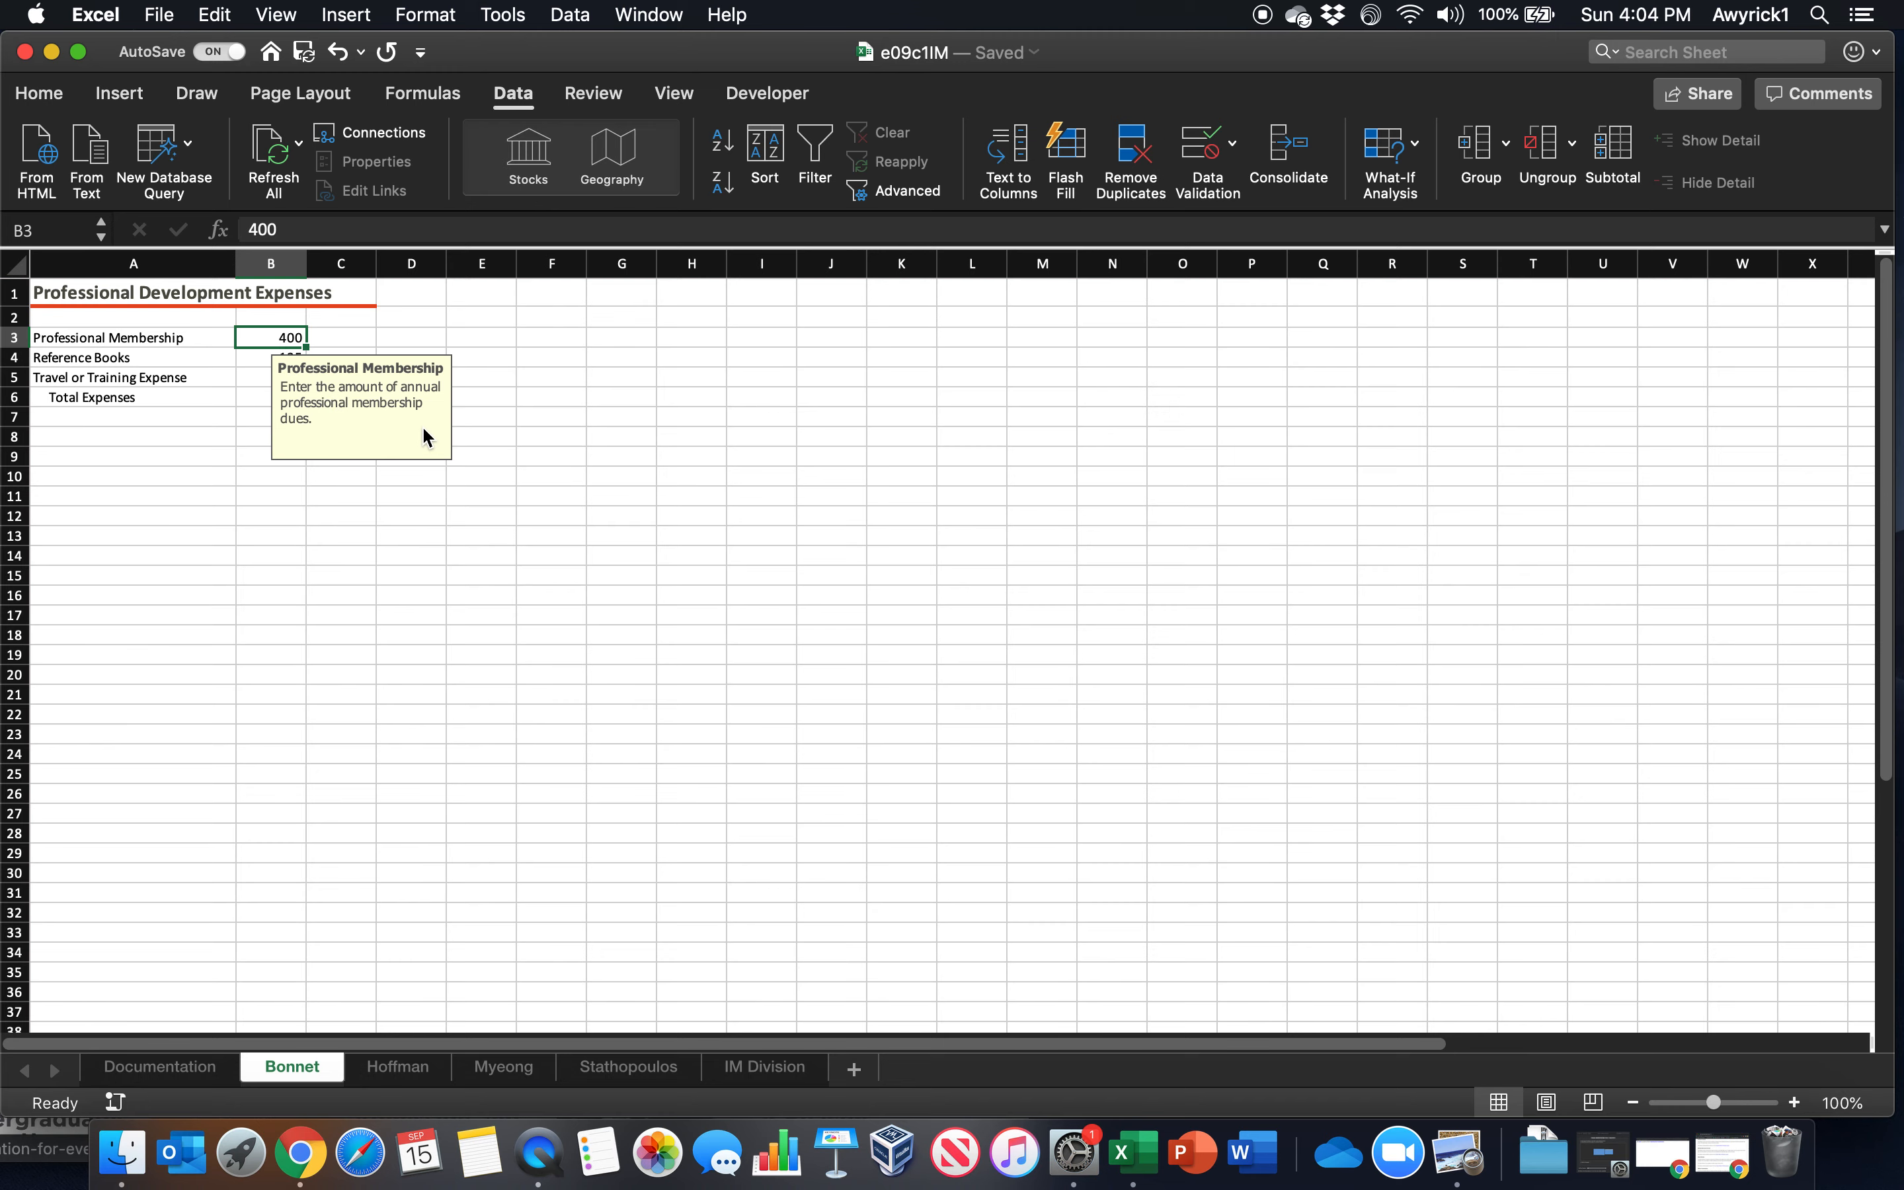
Compare the contents of the other employee worksheets with the first one, ending on the first employee worksheet
click(399, 1068)
click(506, 1070)
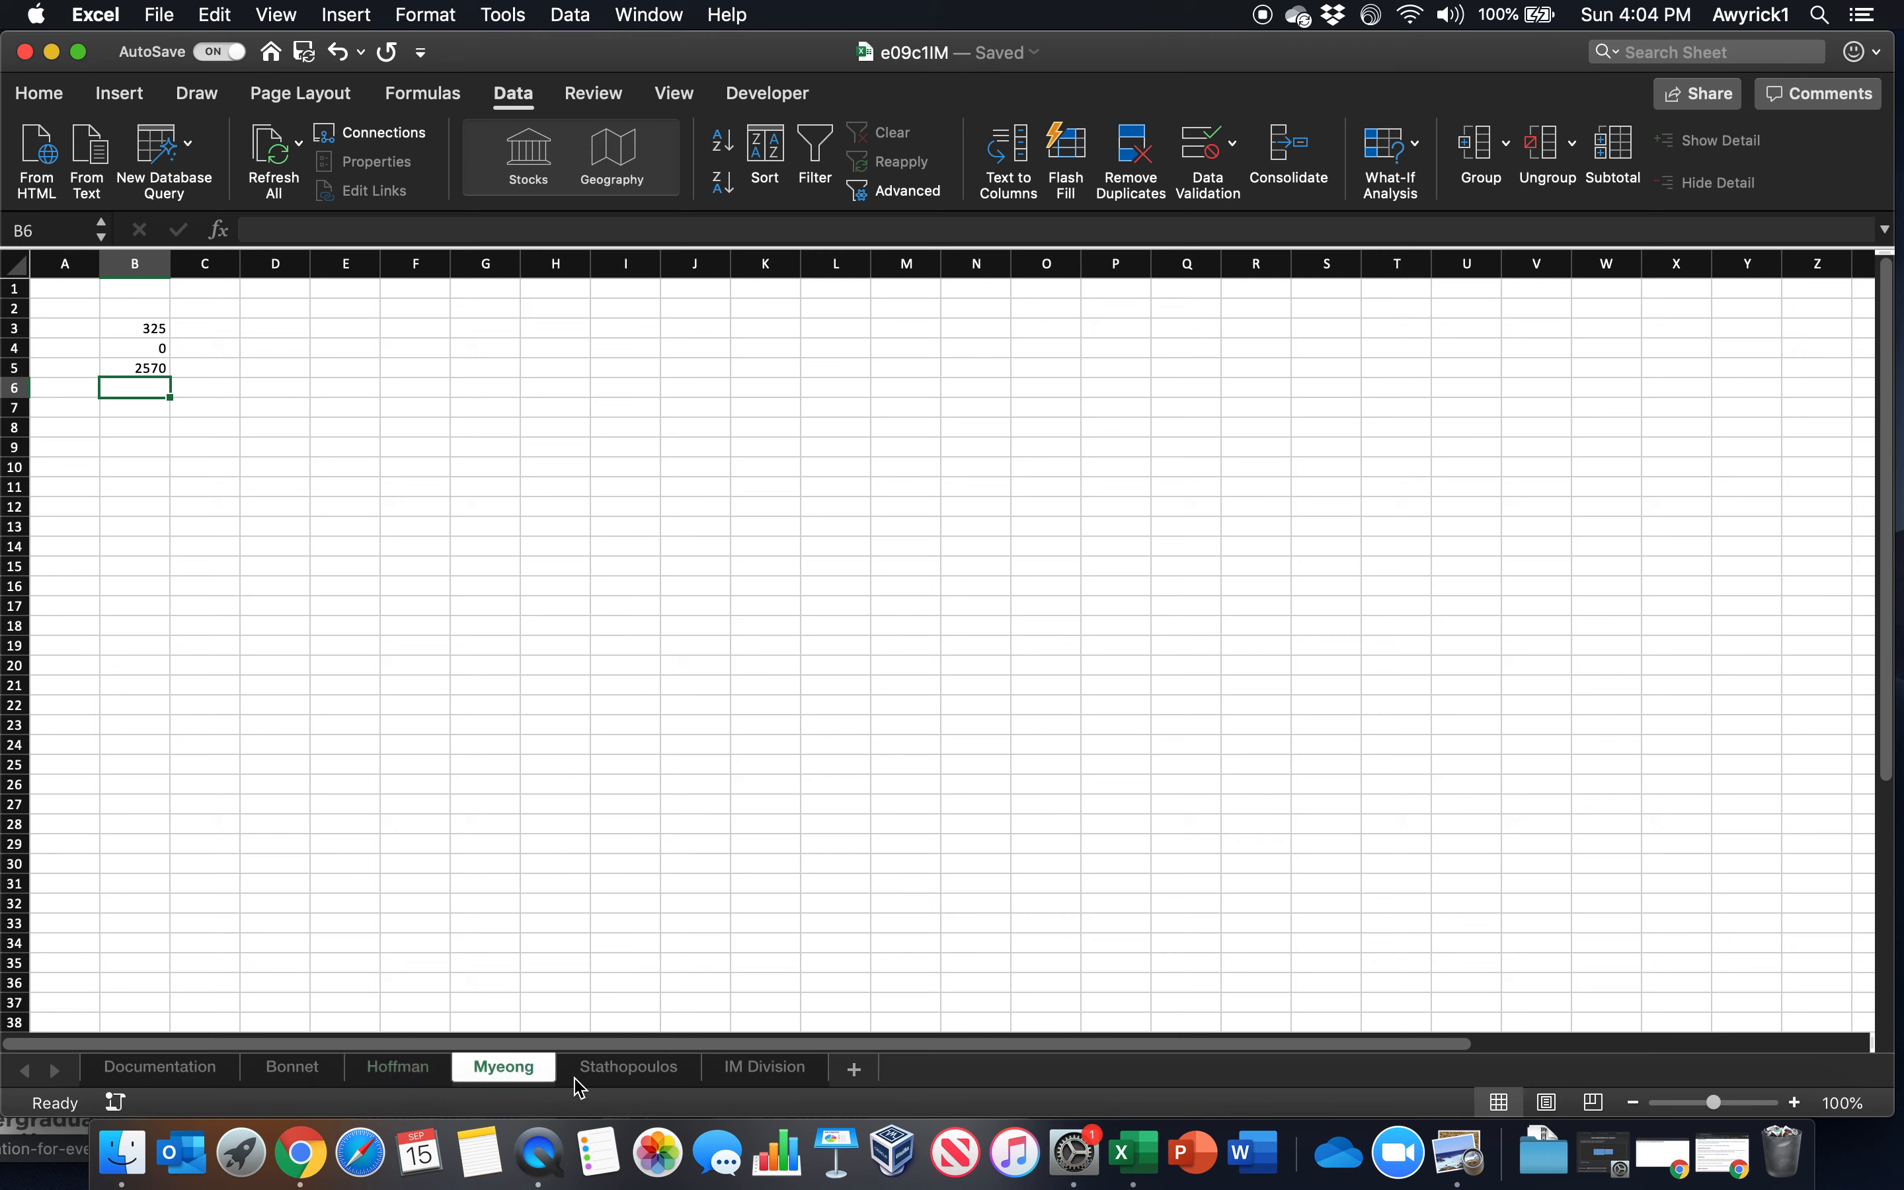
click(647, 1072)
click(516, 1072)
click(409, 1071)
click(303, 1070)
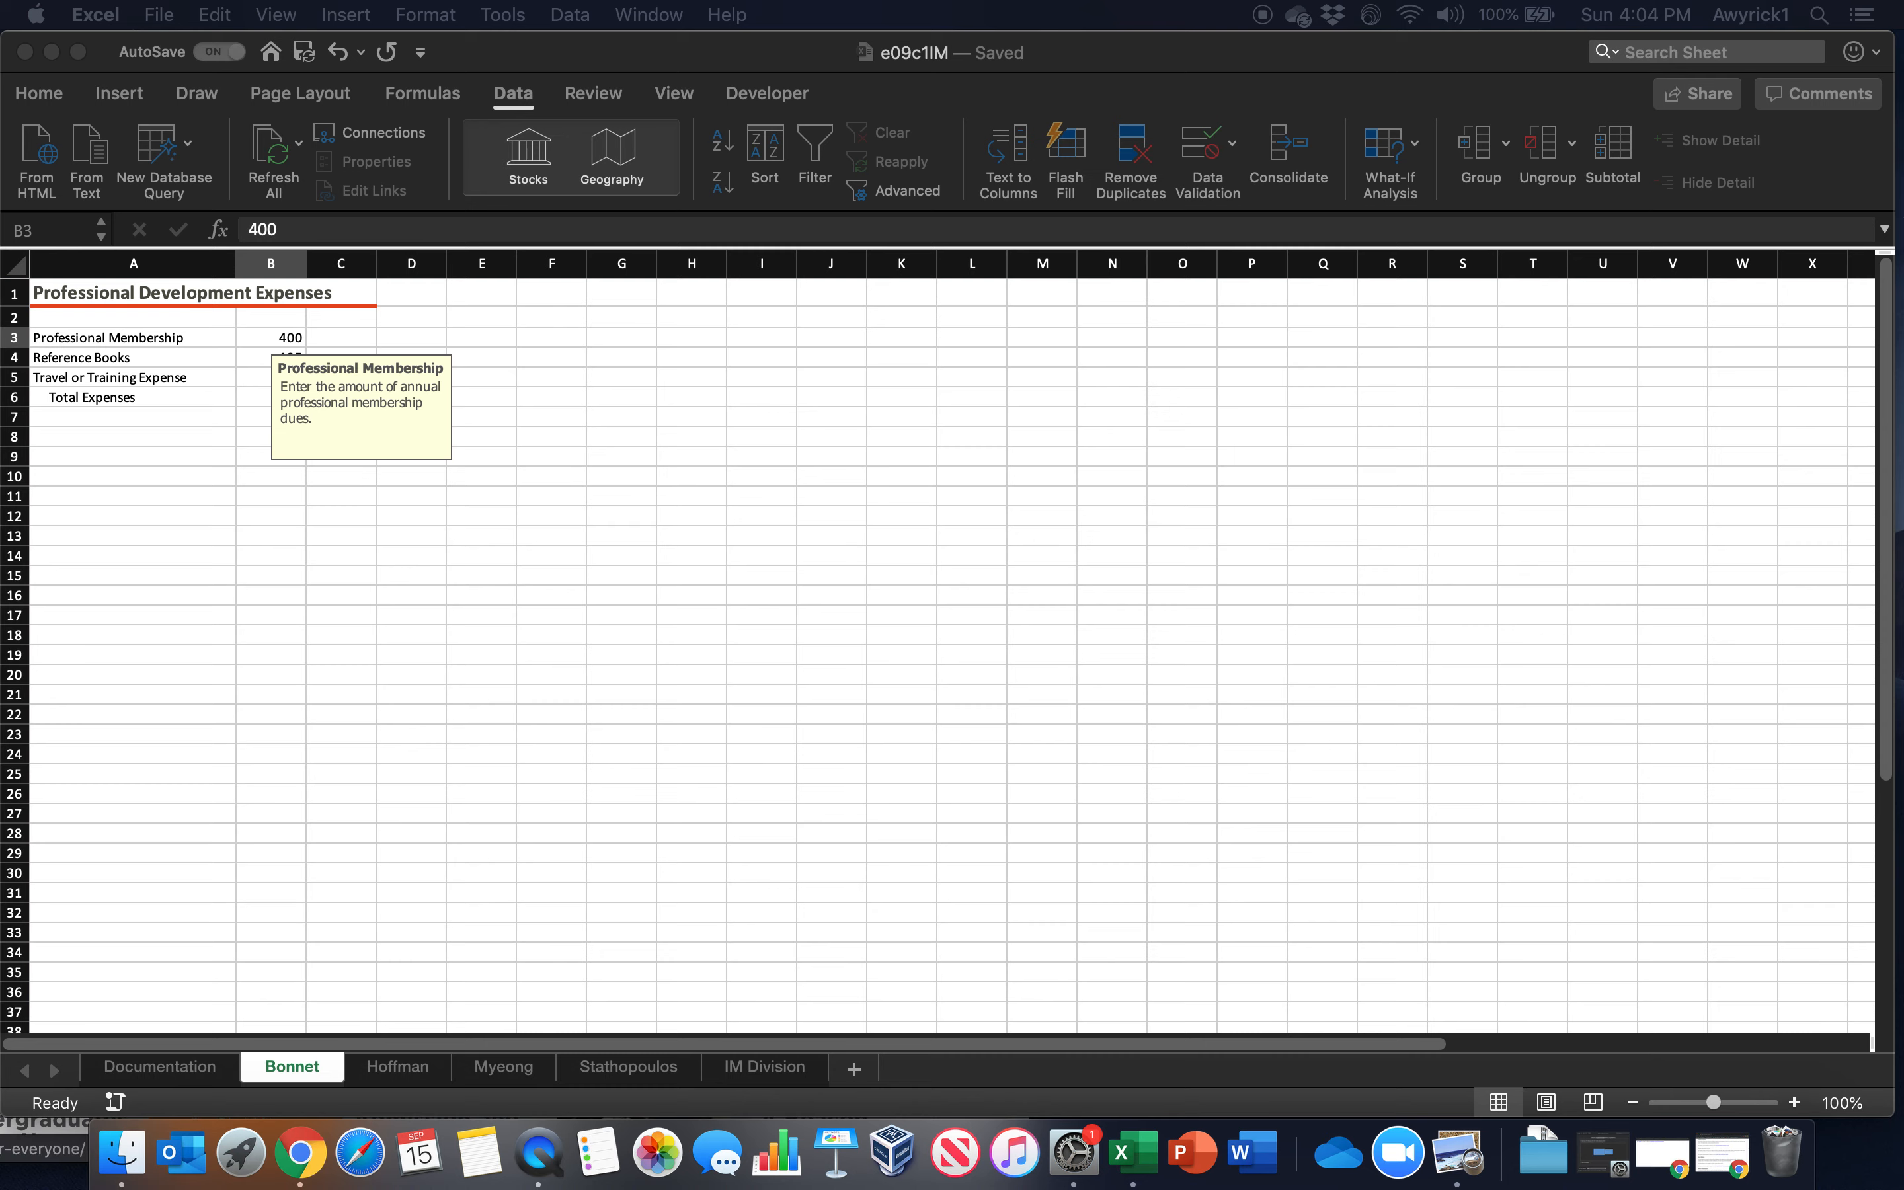
click(415, 1075)
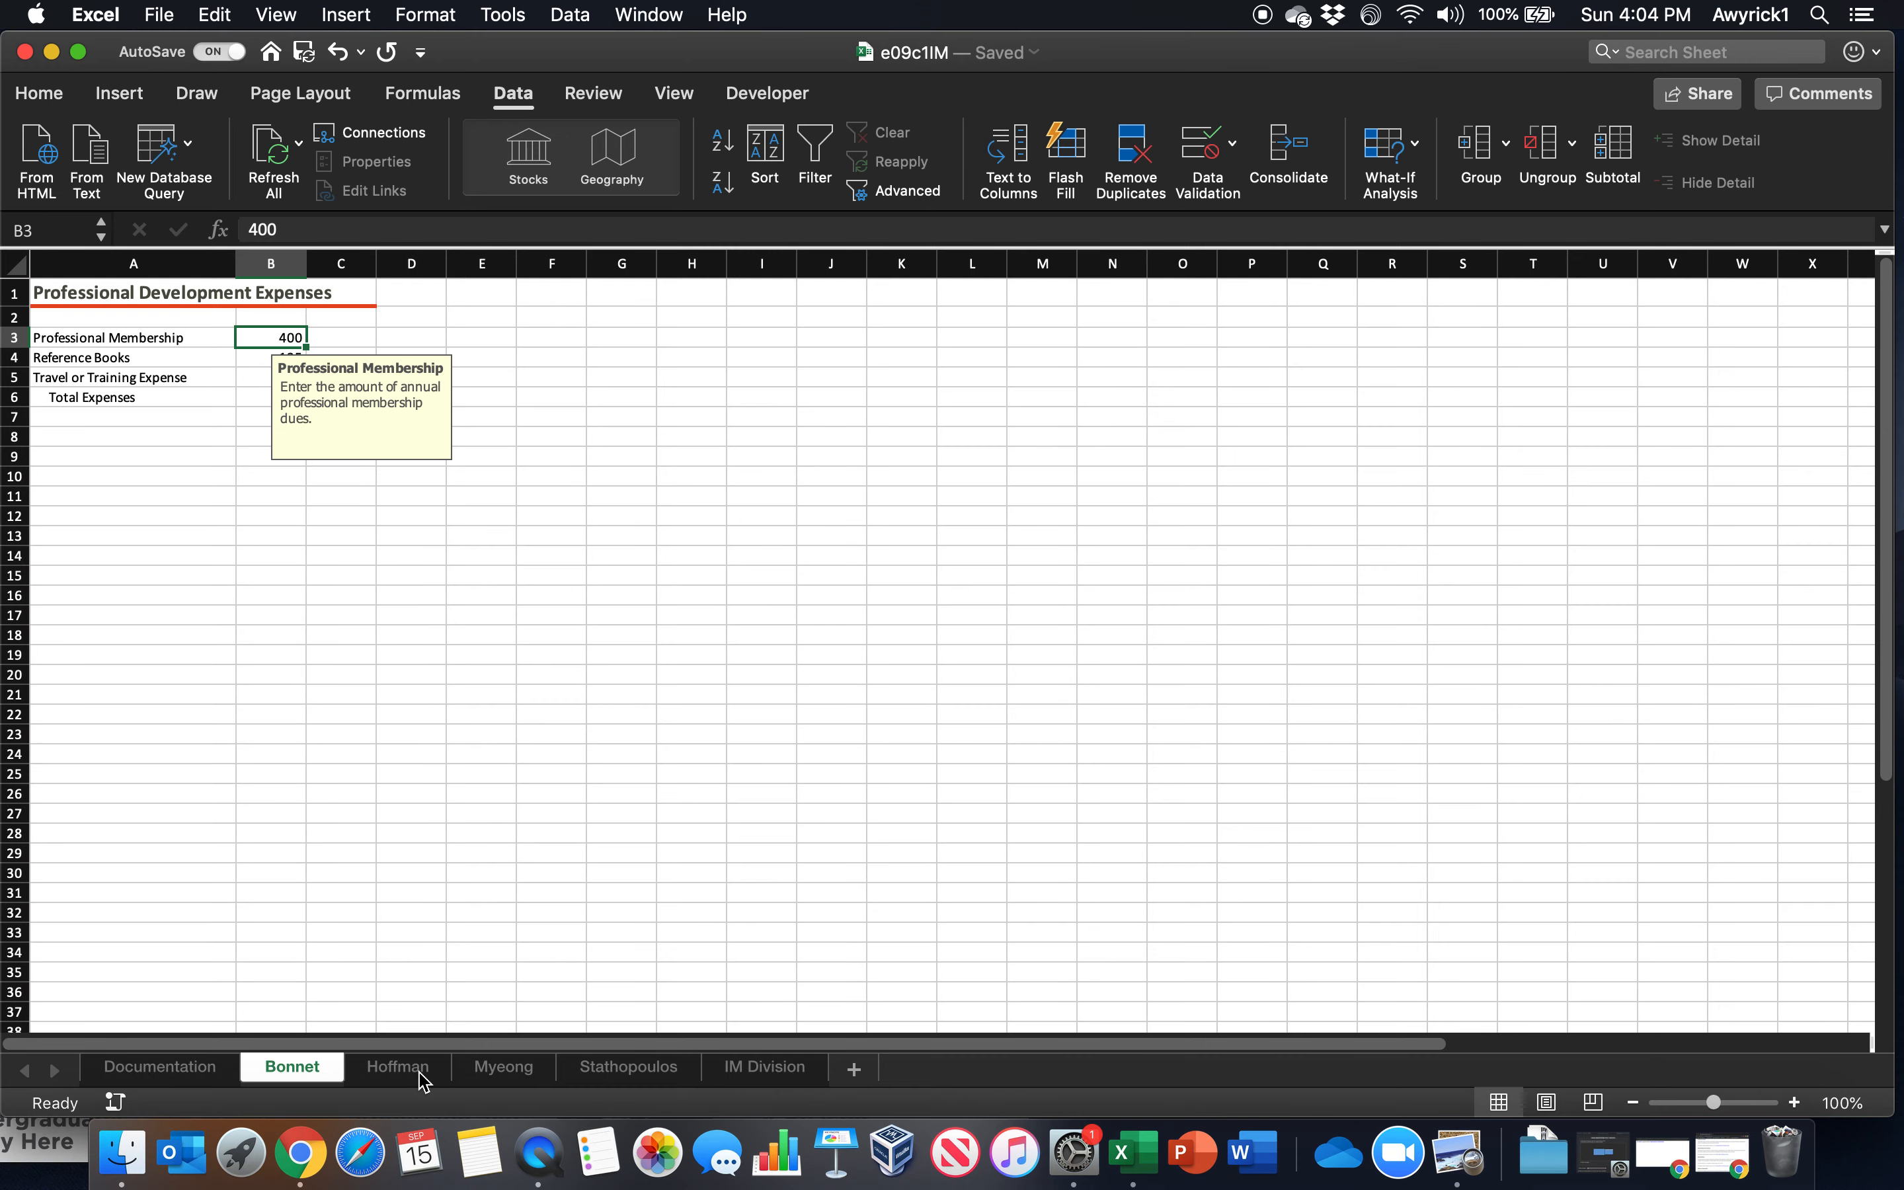
click(417, 1075)
click(541, 1079)
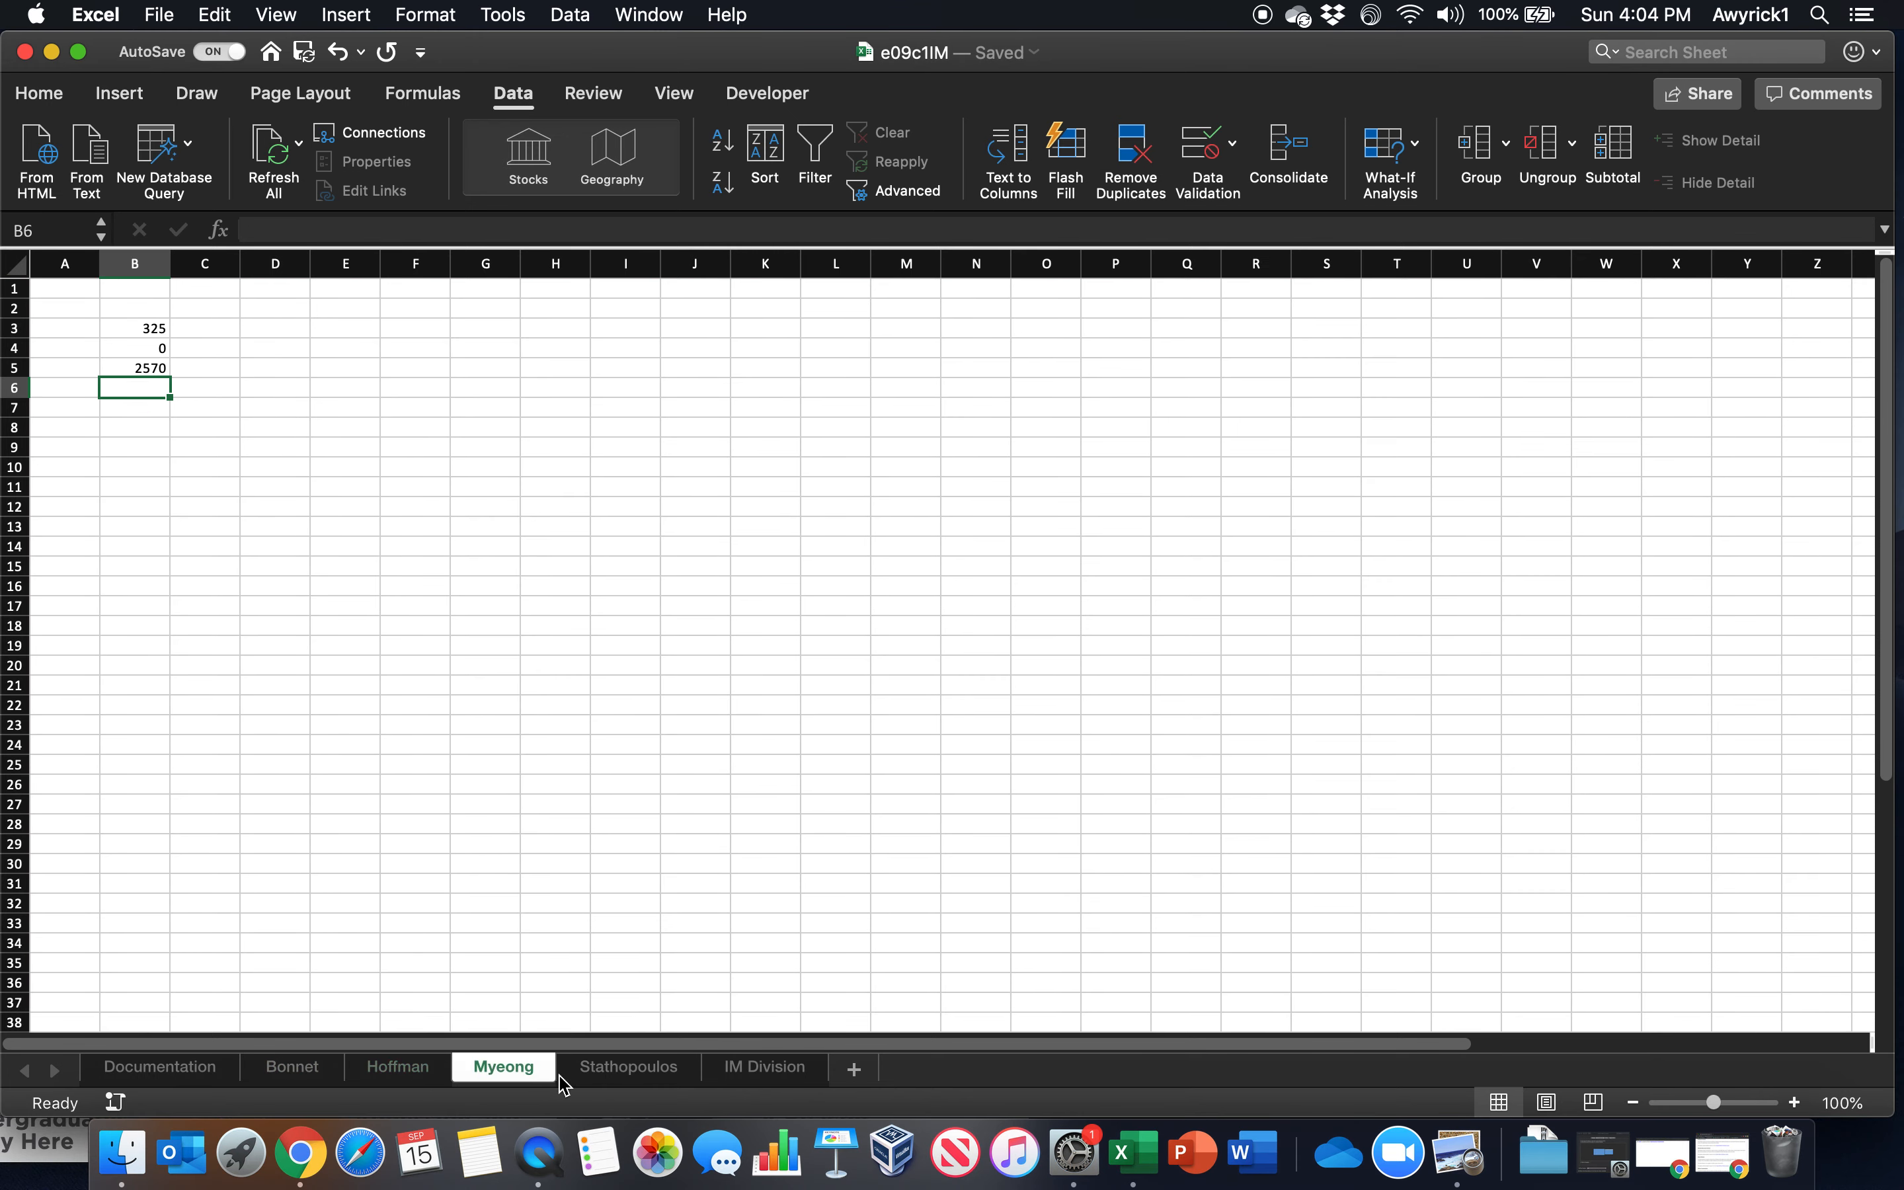
click(625, 1082)
click(507, 1075)
click(421, 1075)
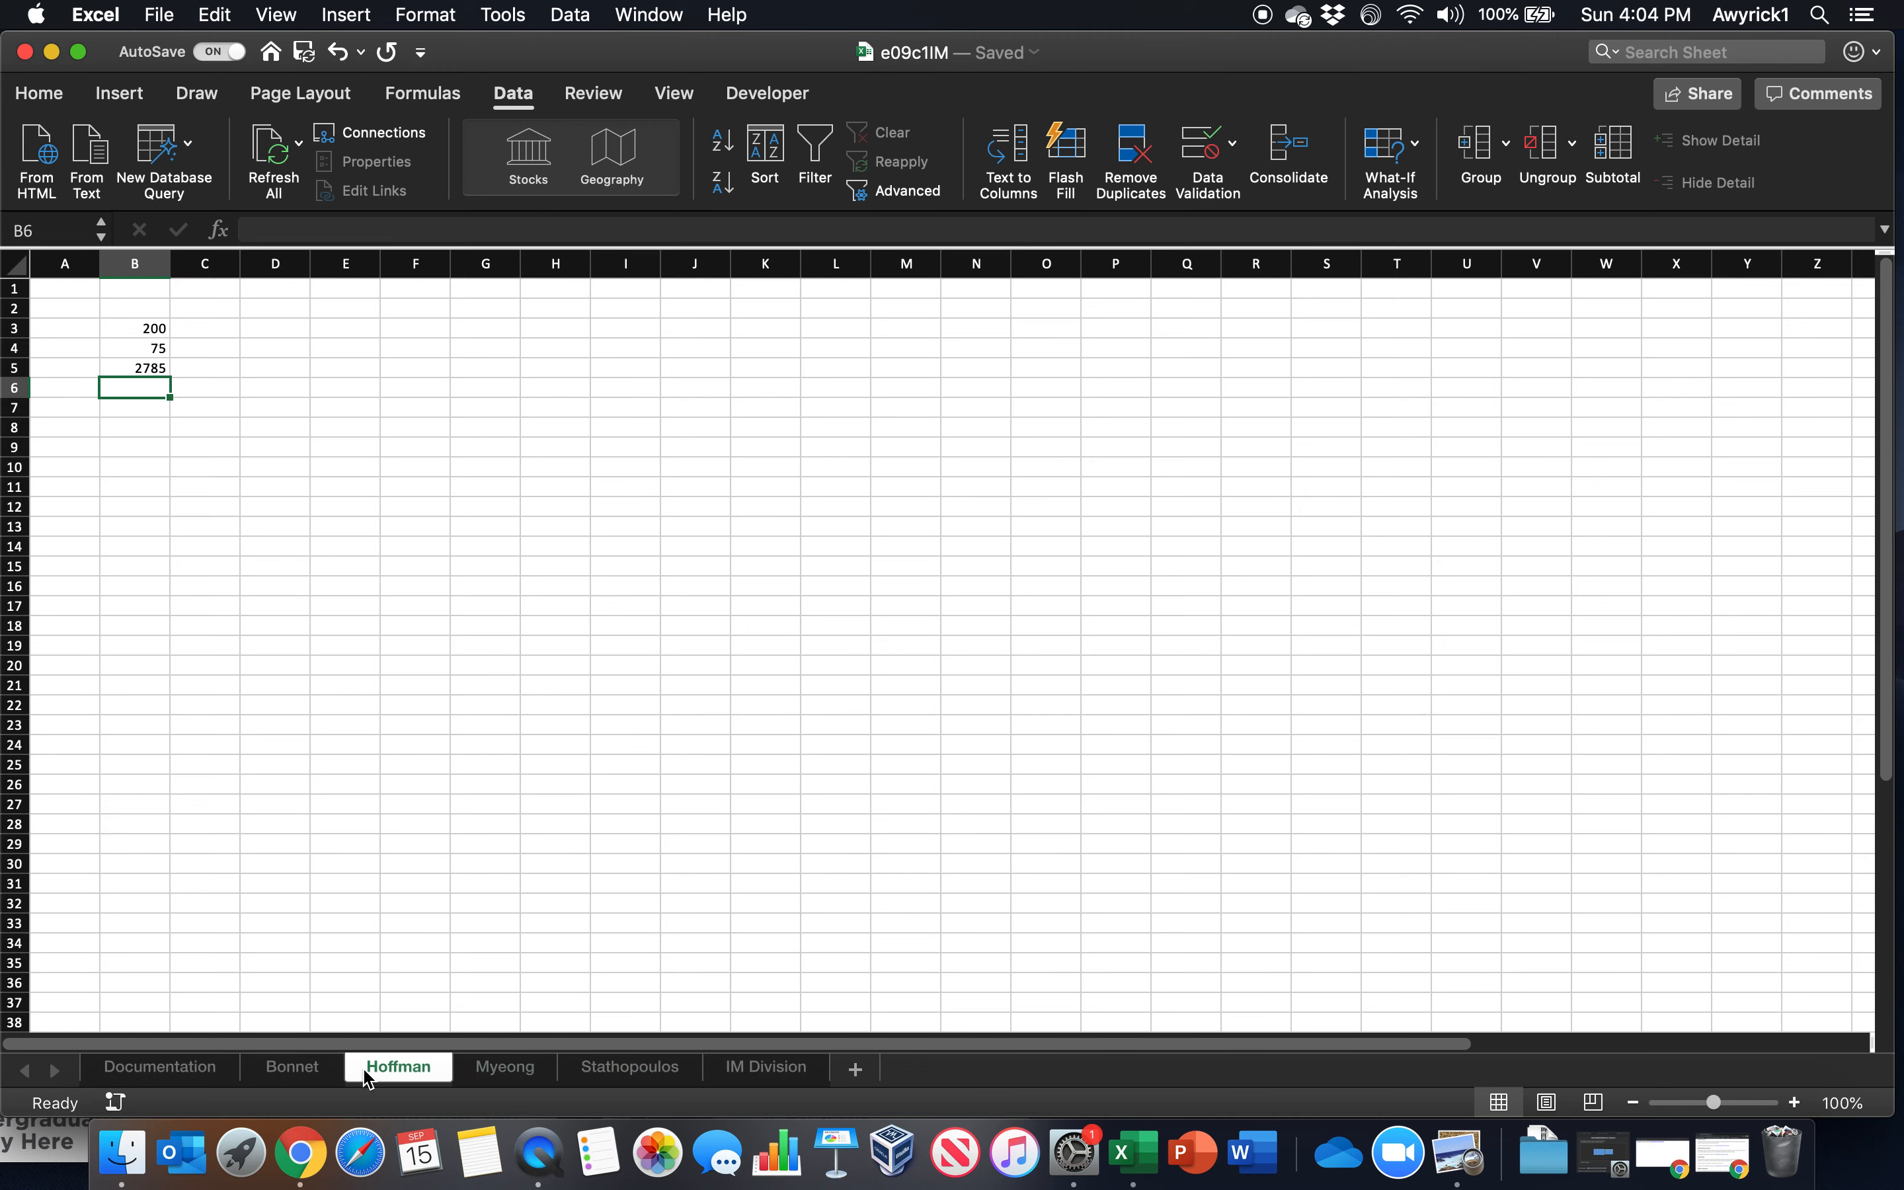
click(311, 1078)
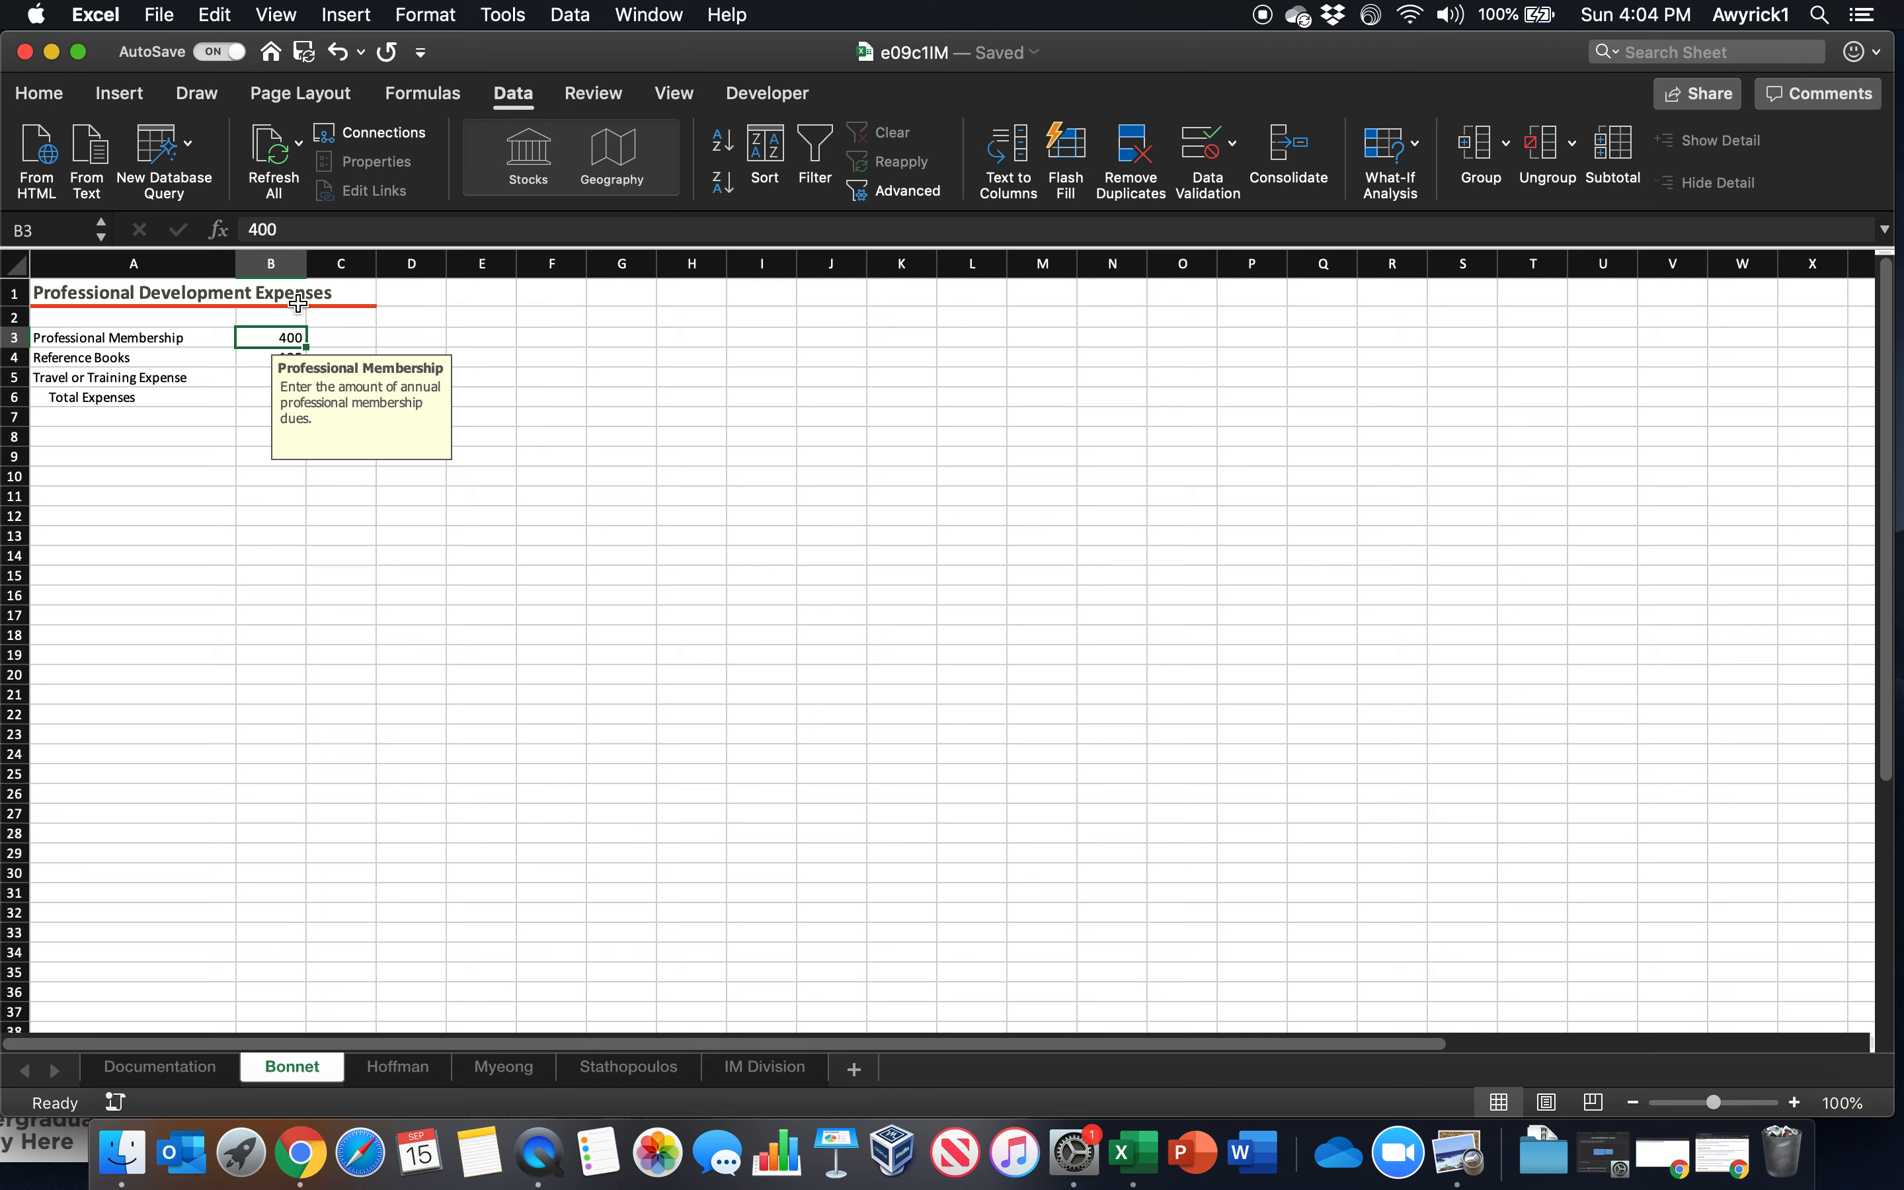
click(39, 95)
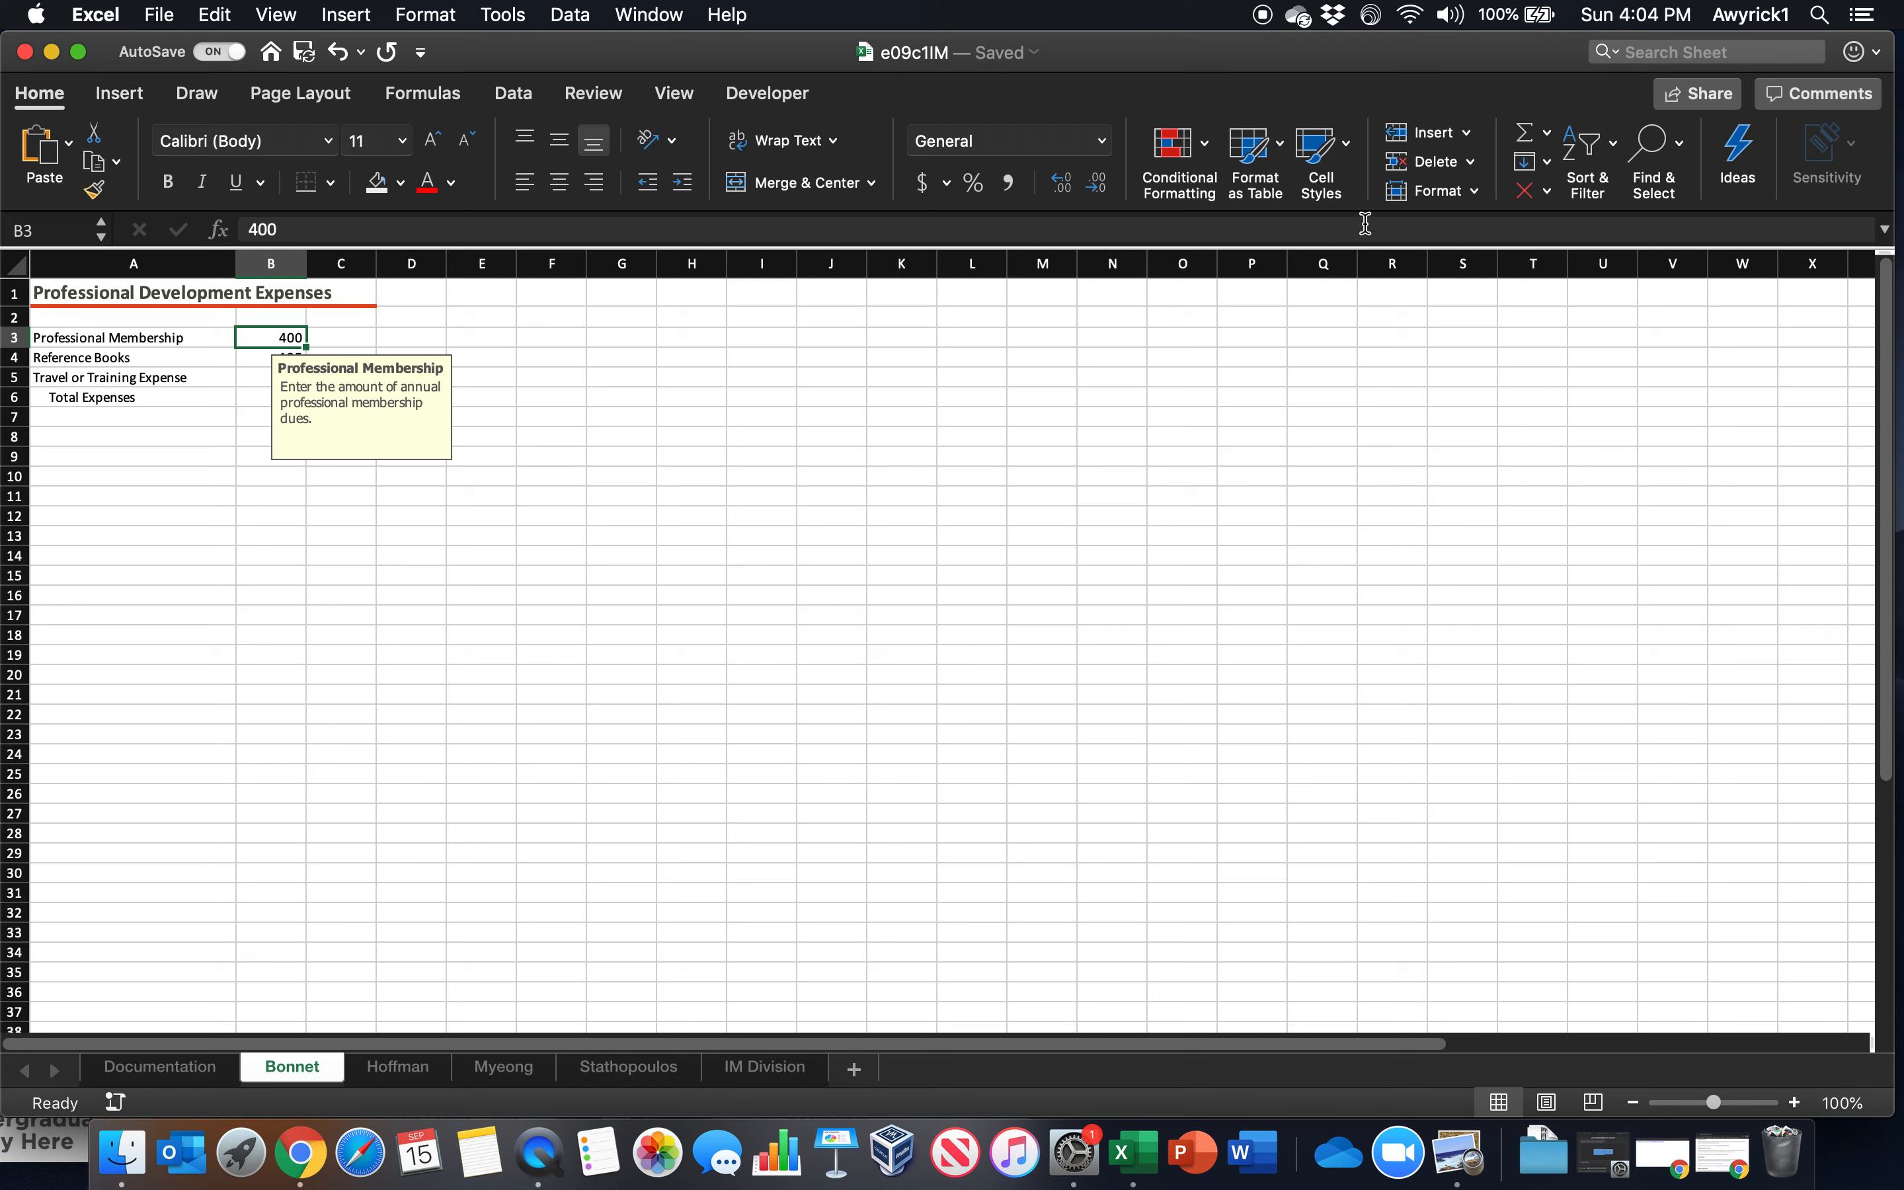
click(1547, 162)
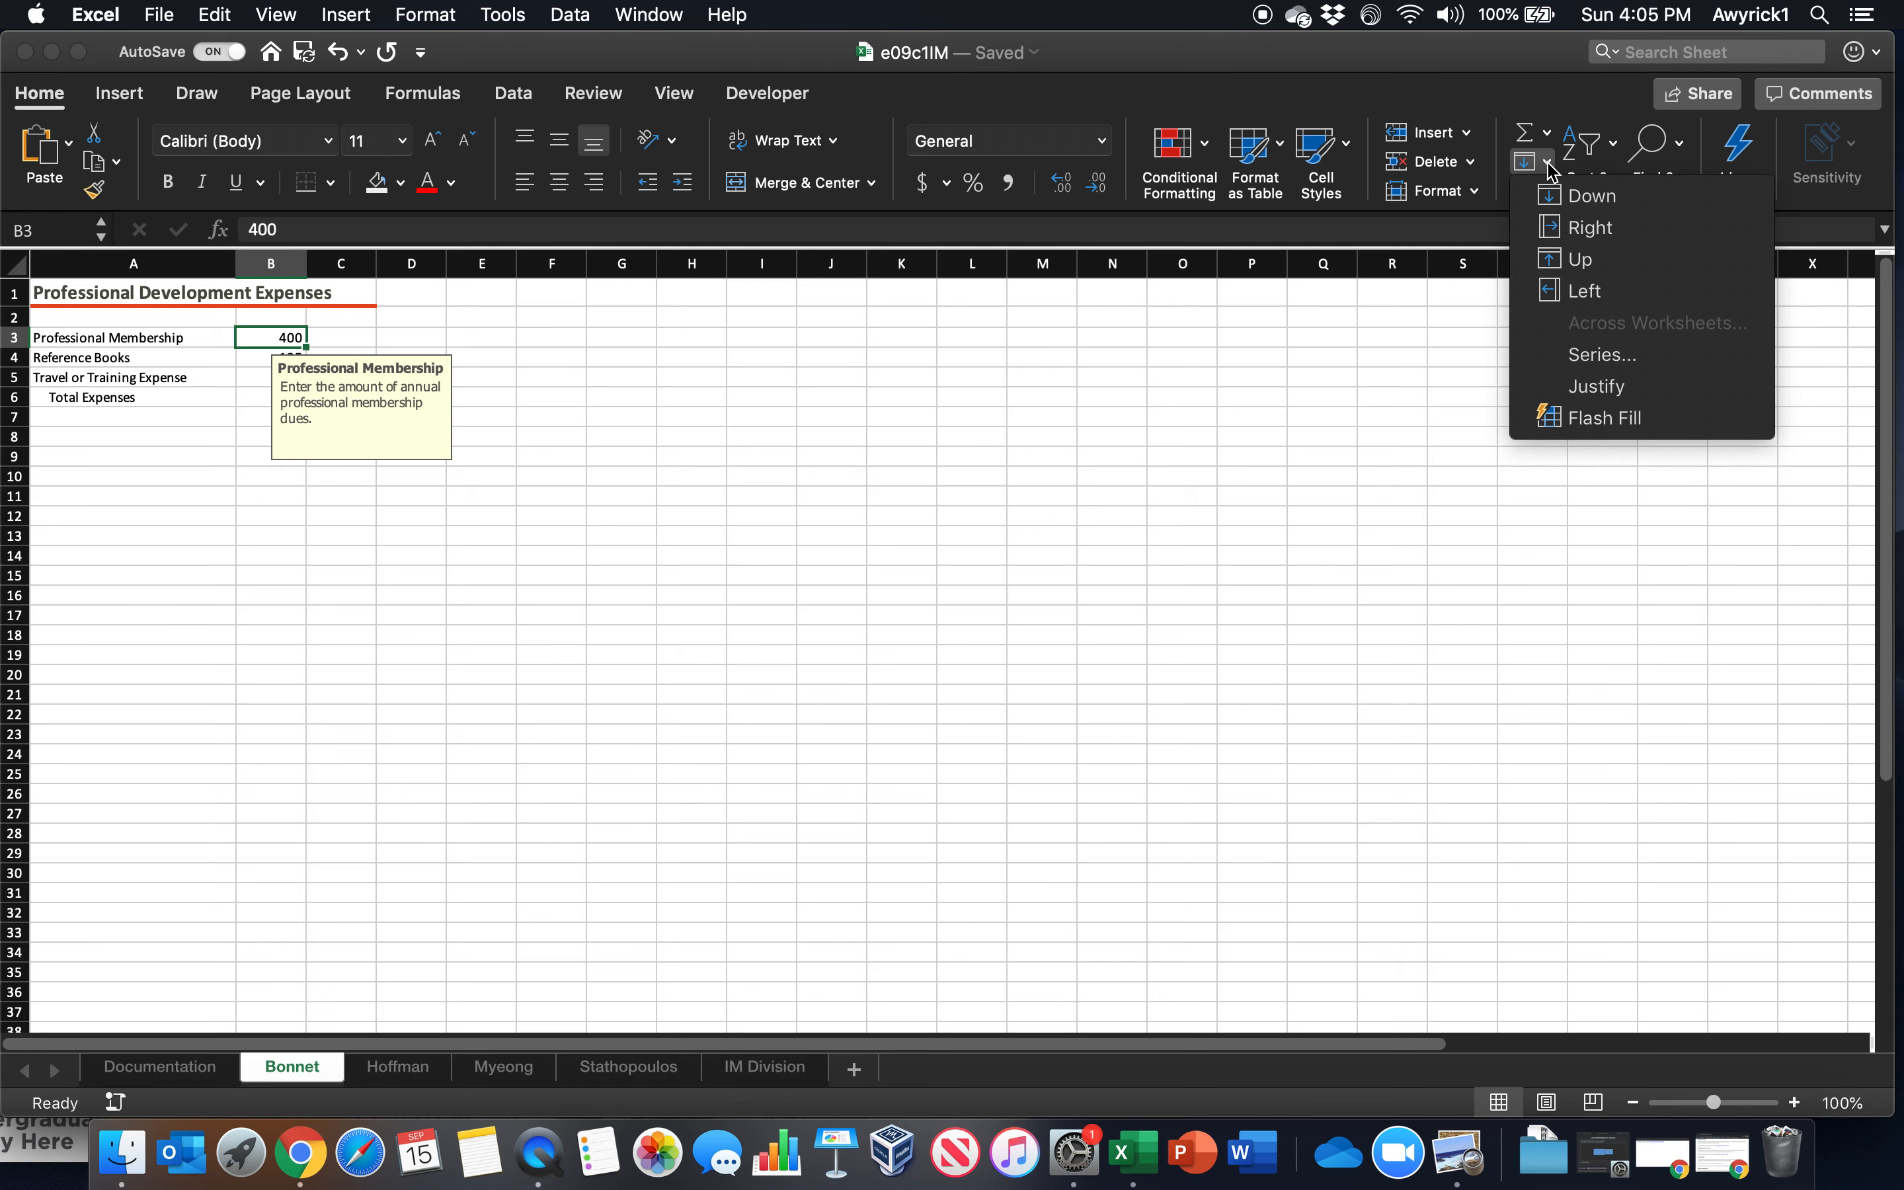
click(835, 509)
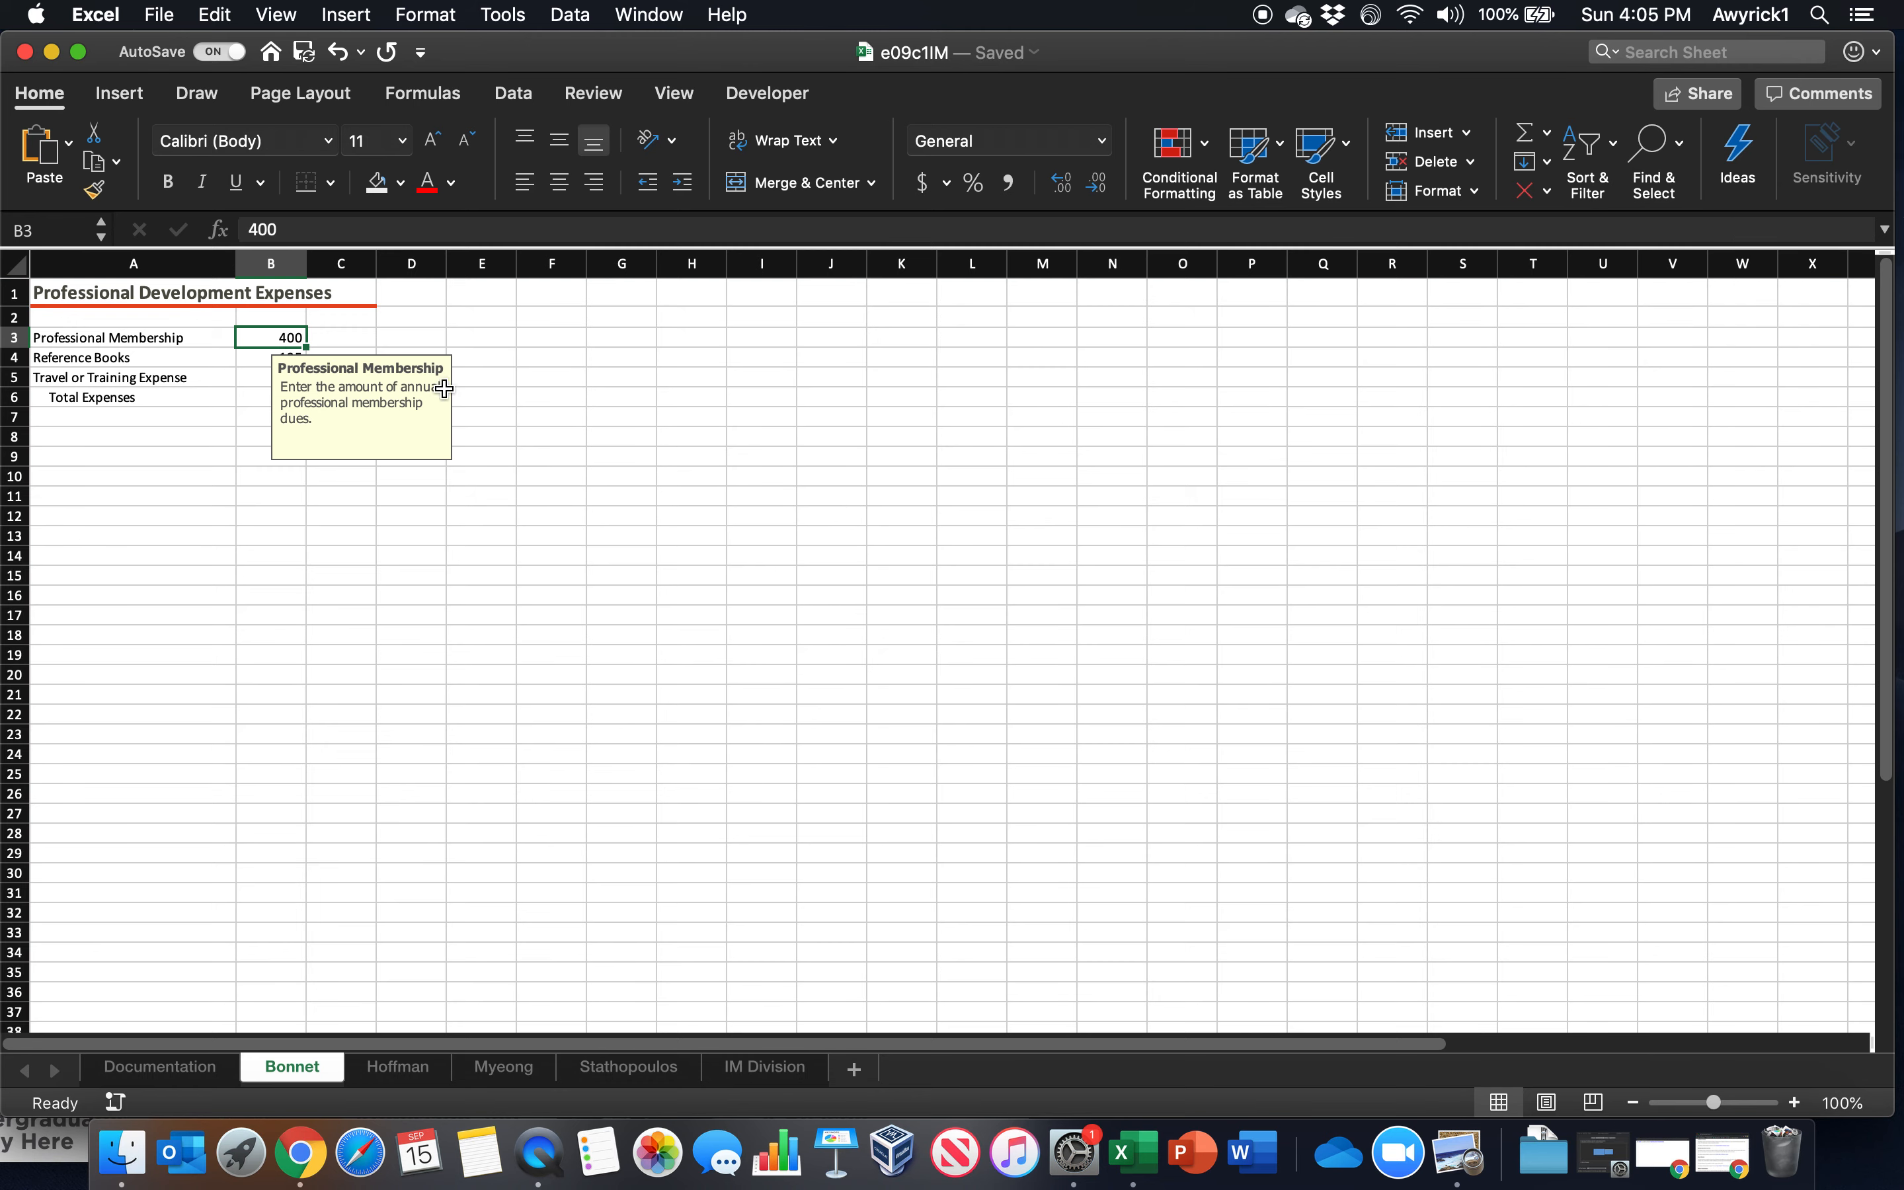
click(386, 322)
click(295, 333)
click(1544, 162)
click(1437, 355)
Group the four employee worksheets and ungroup them again
shift+click(621, 1075)
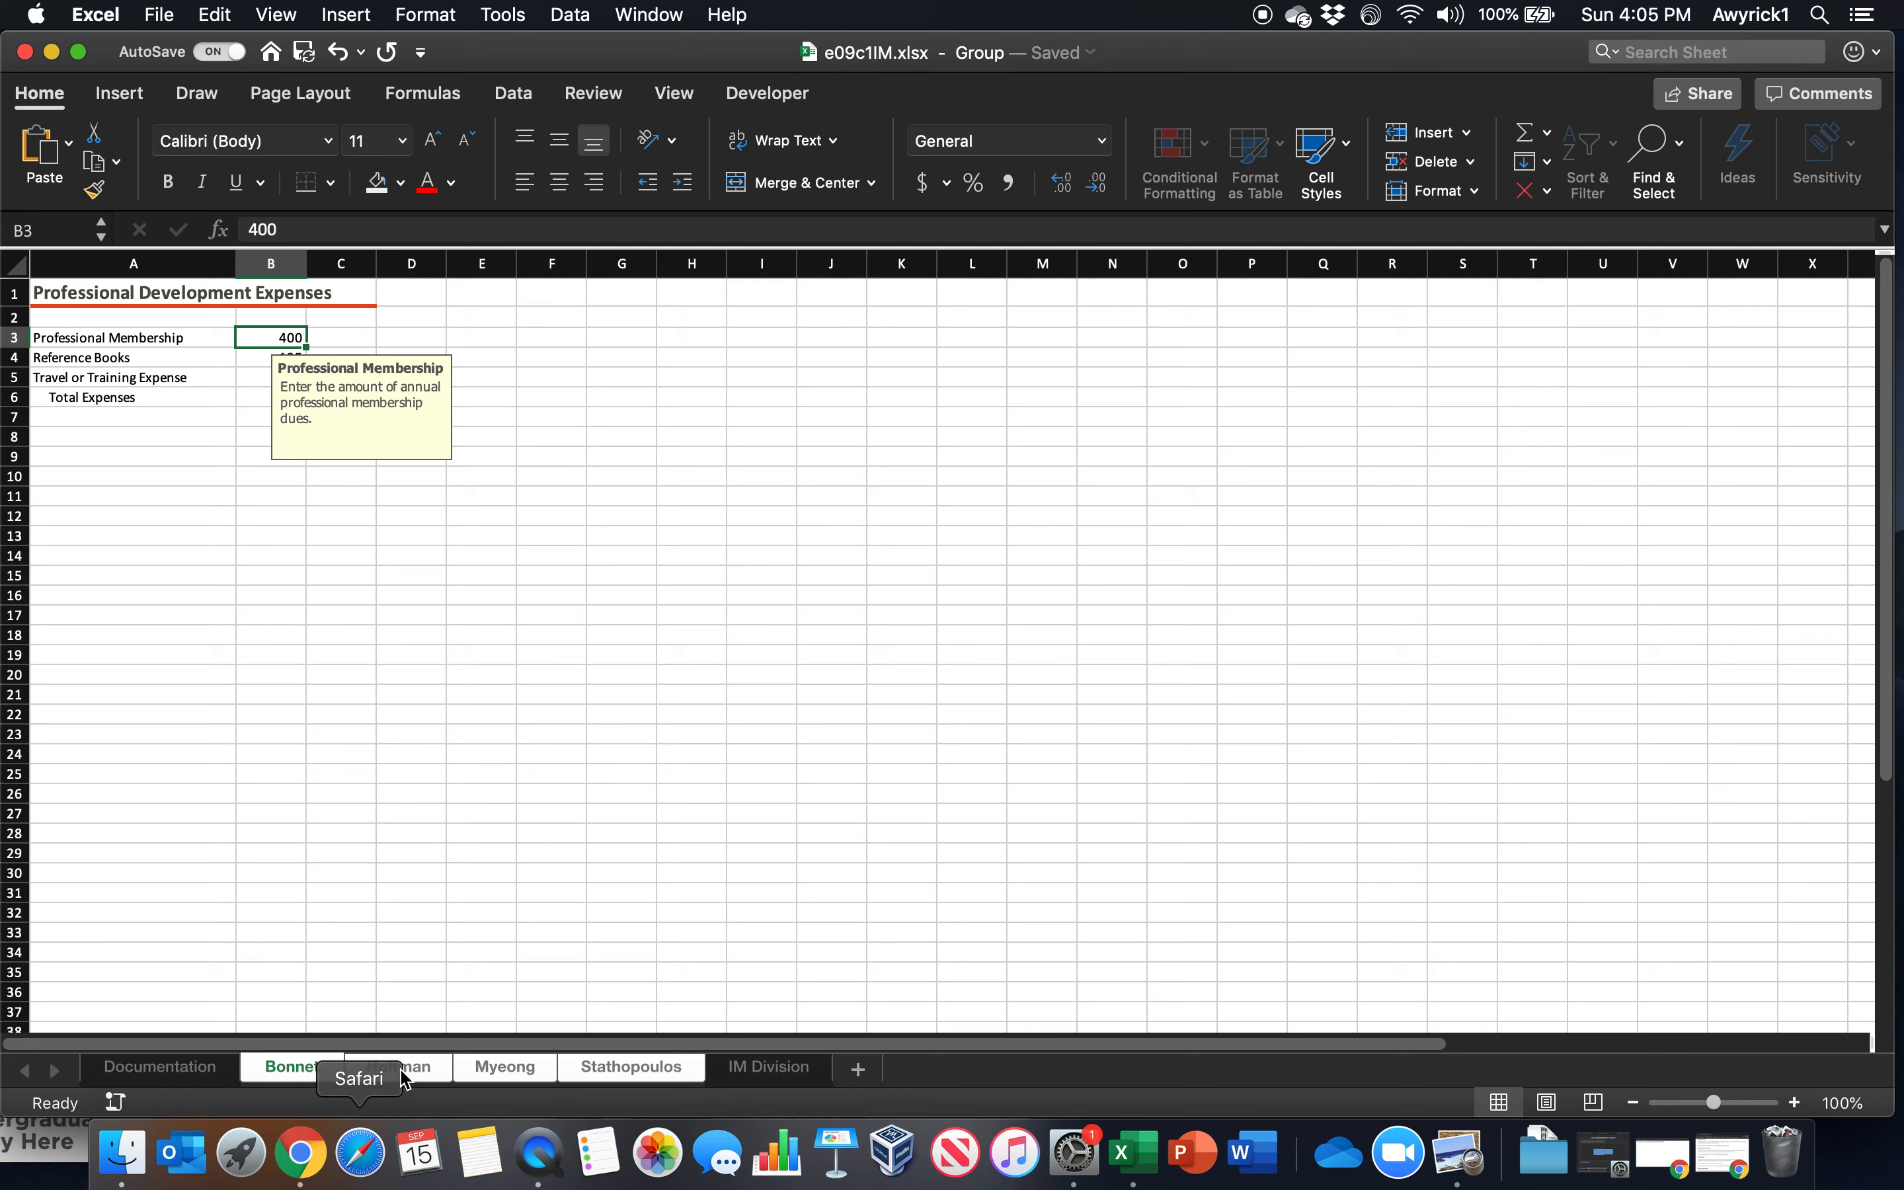
right_click(313, 1075)
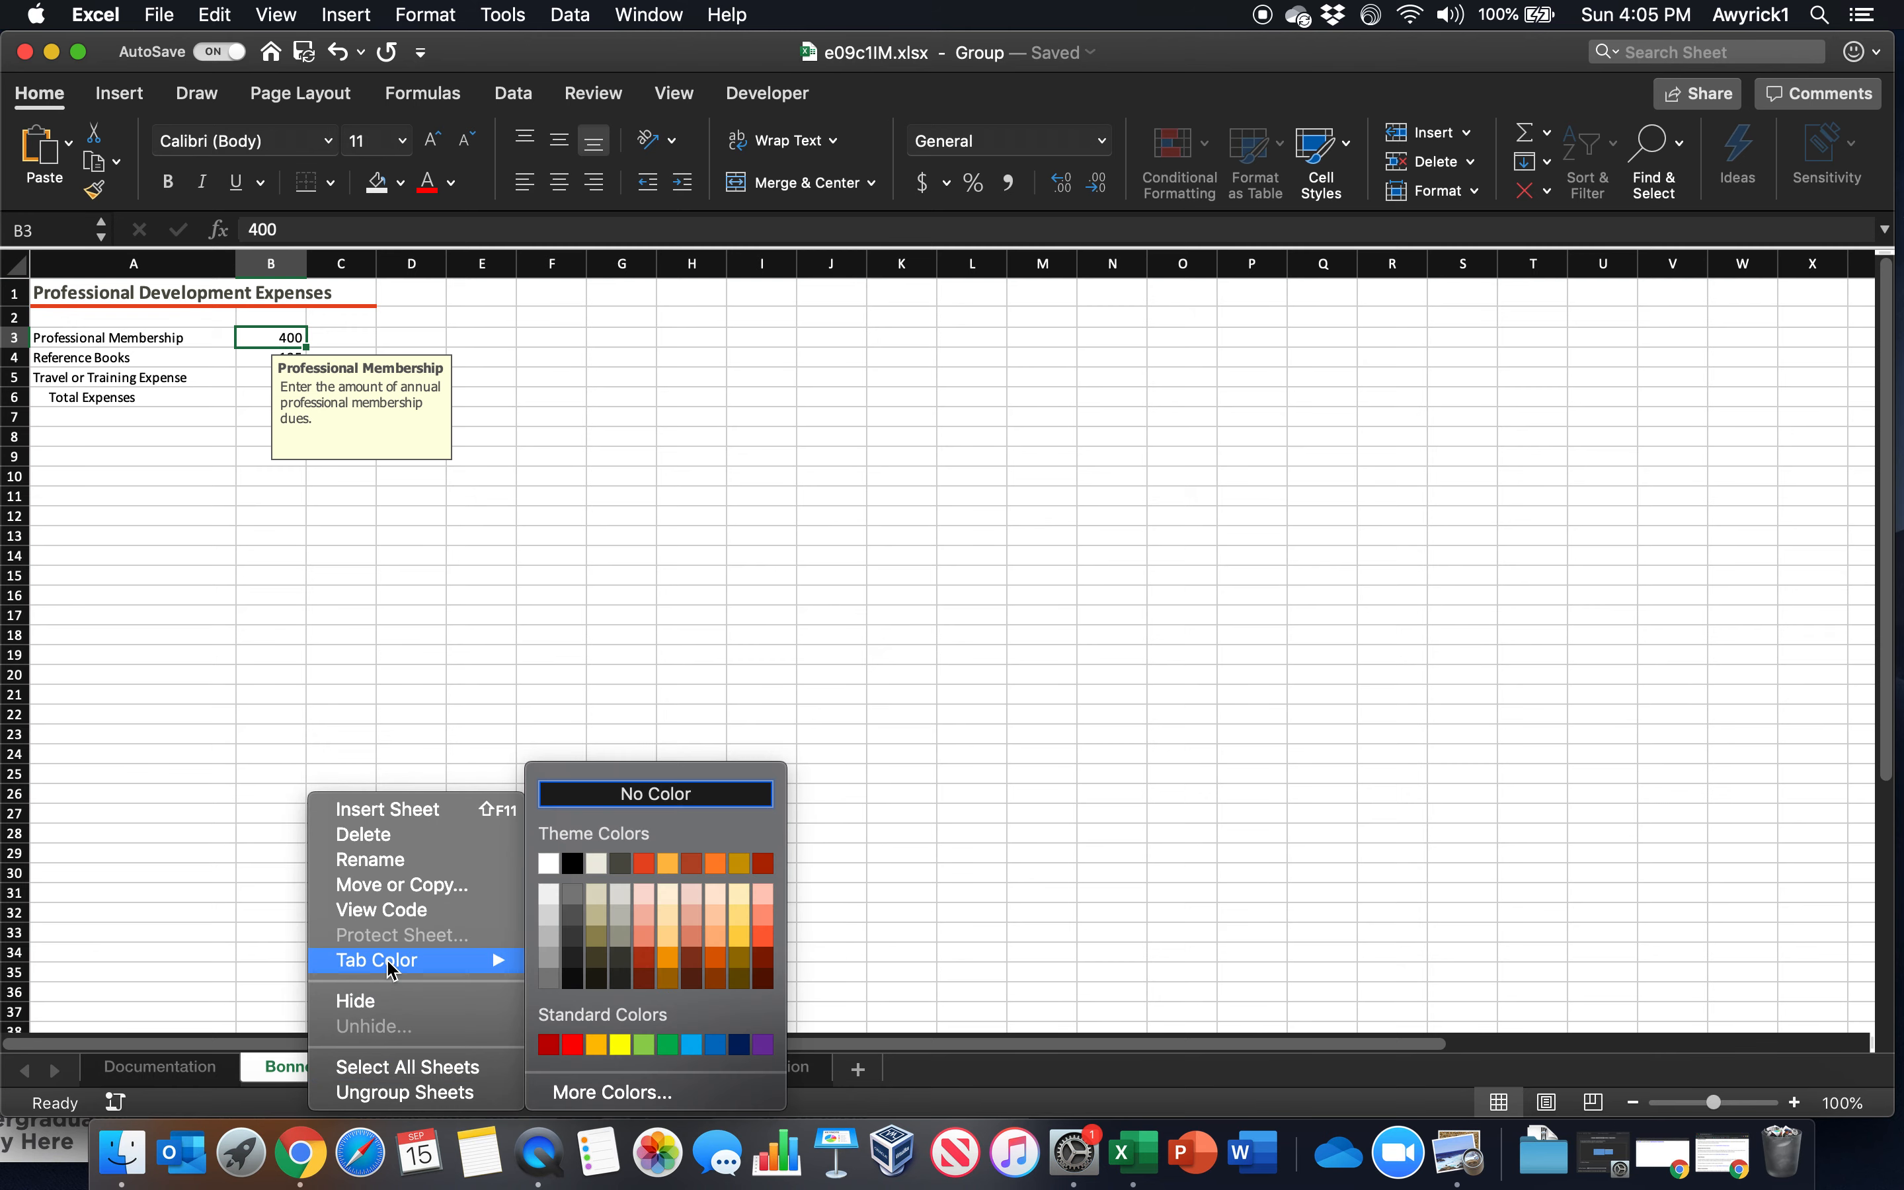
click(394, 1092)
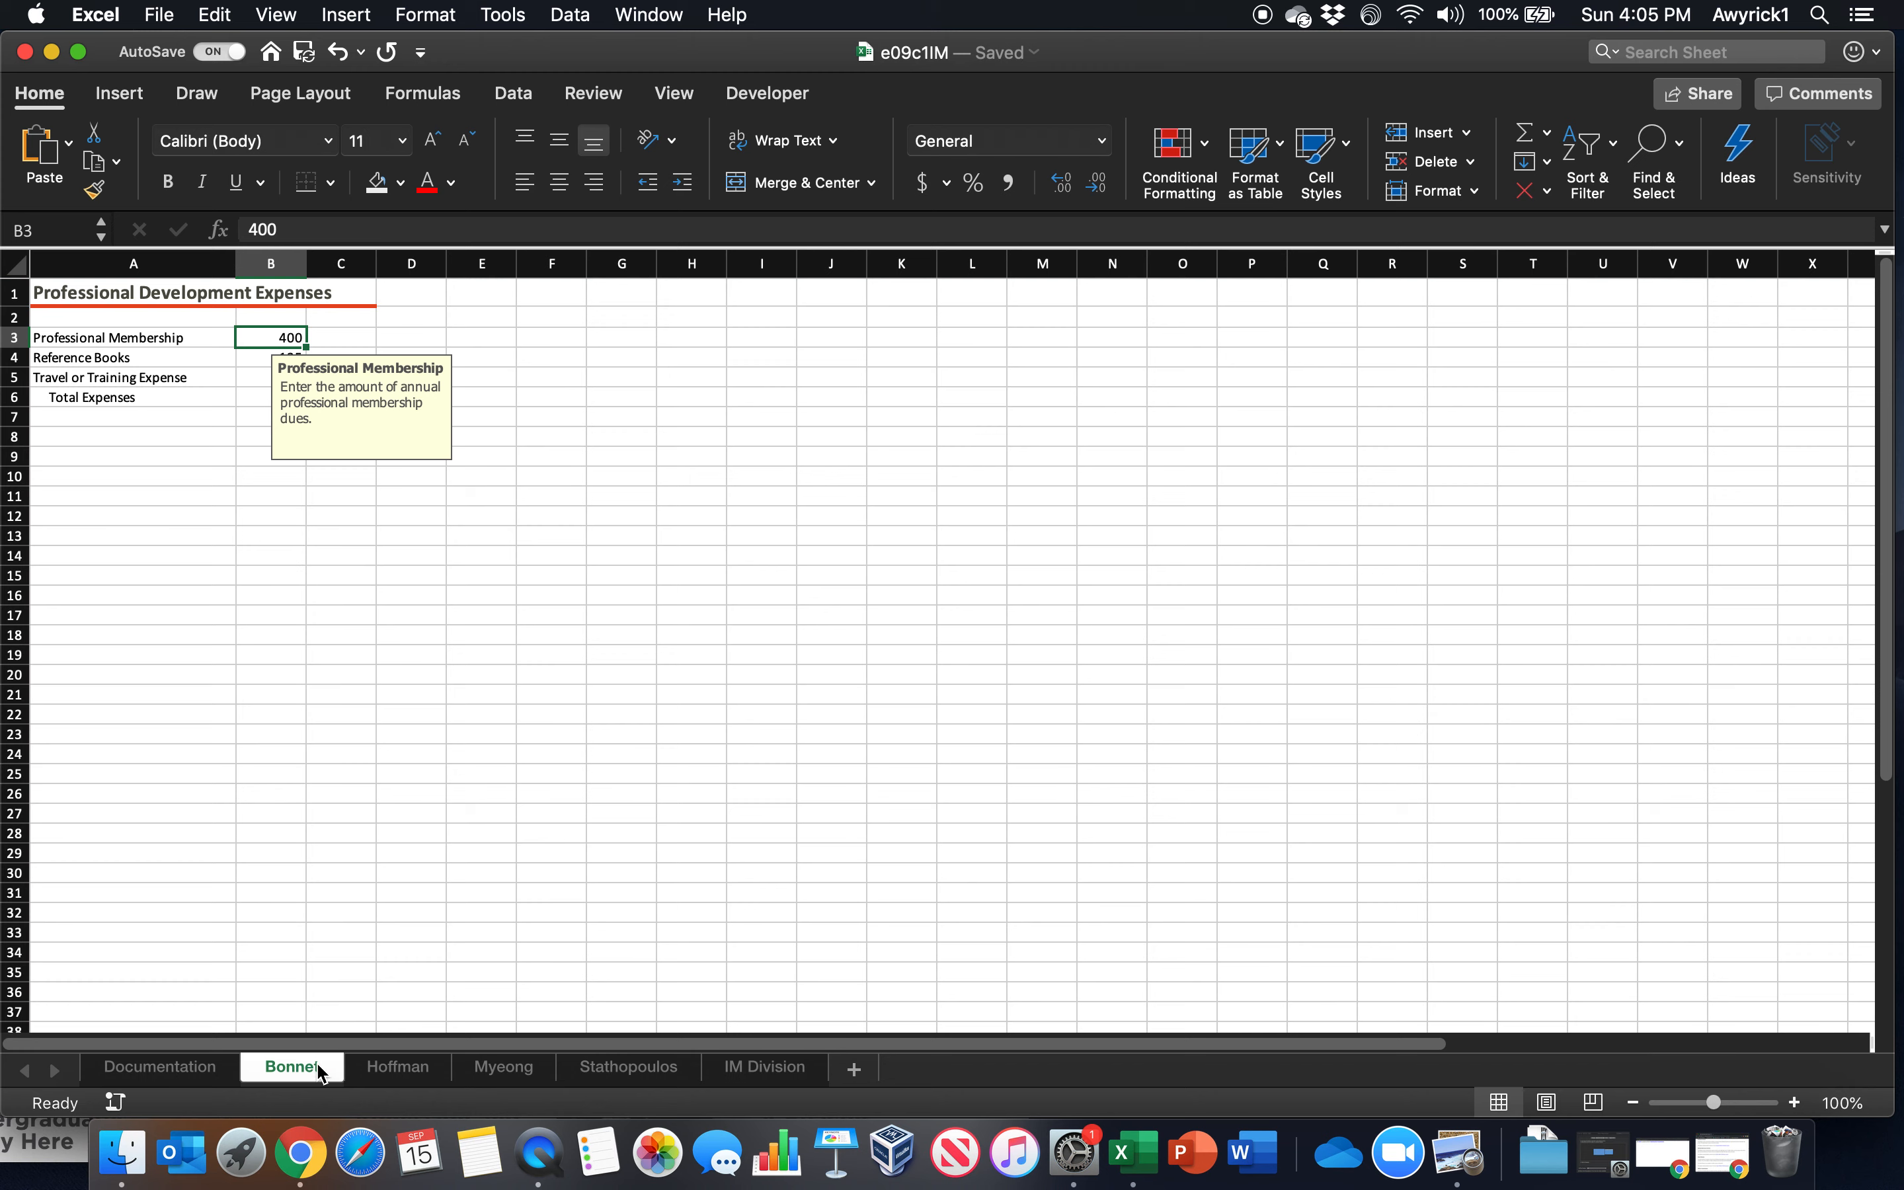
Group the four employee worksheets and fill cell B3 across them with all contents and formats
shift+click(647, 1078)
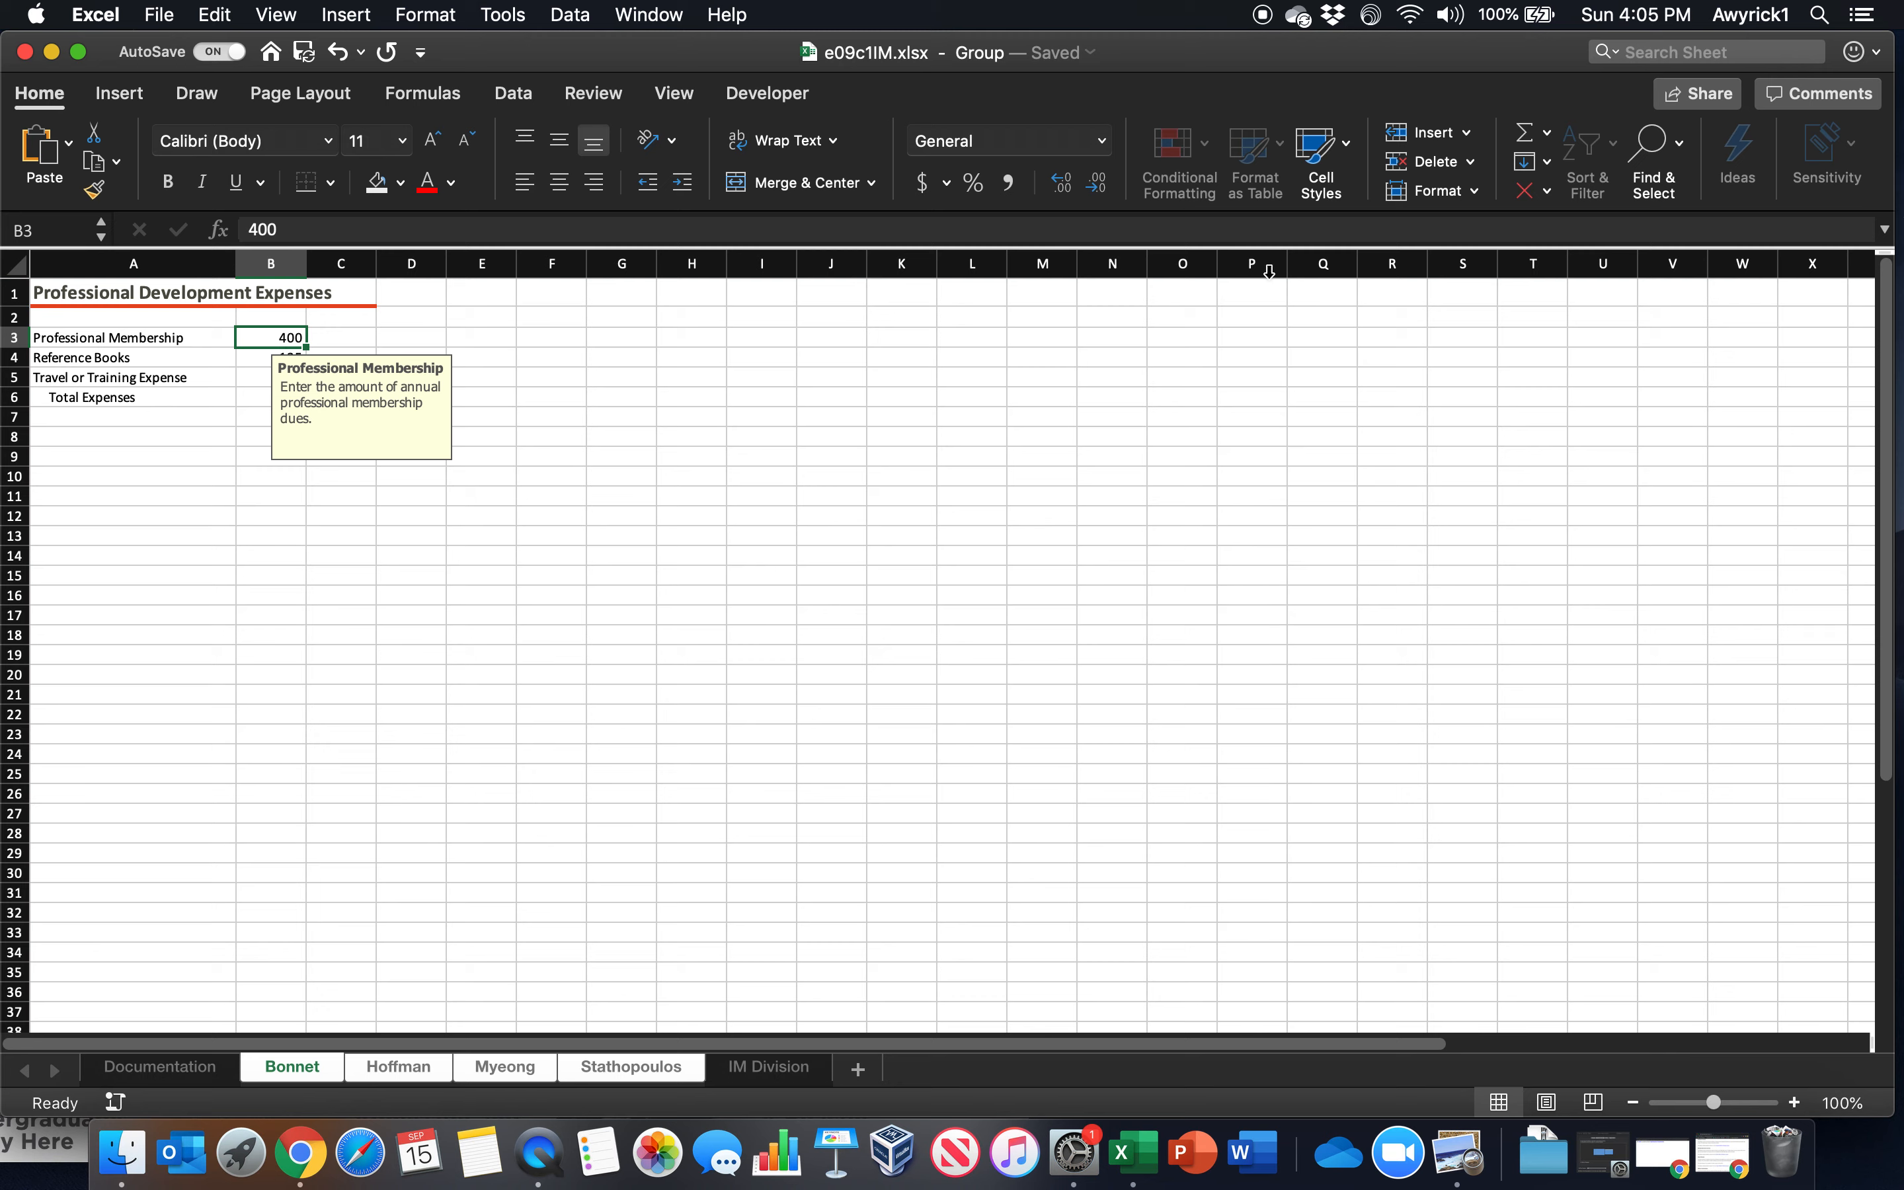
click(1544, 166)
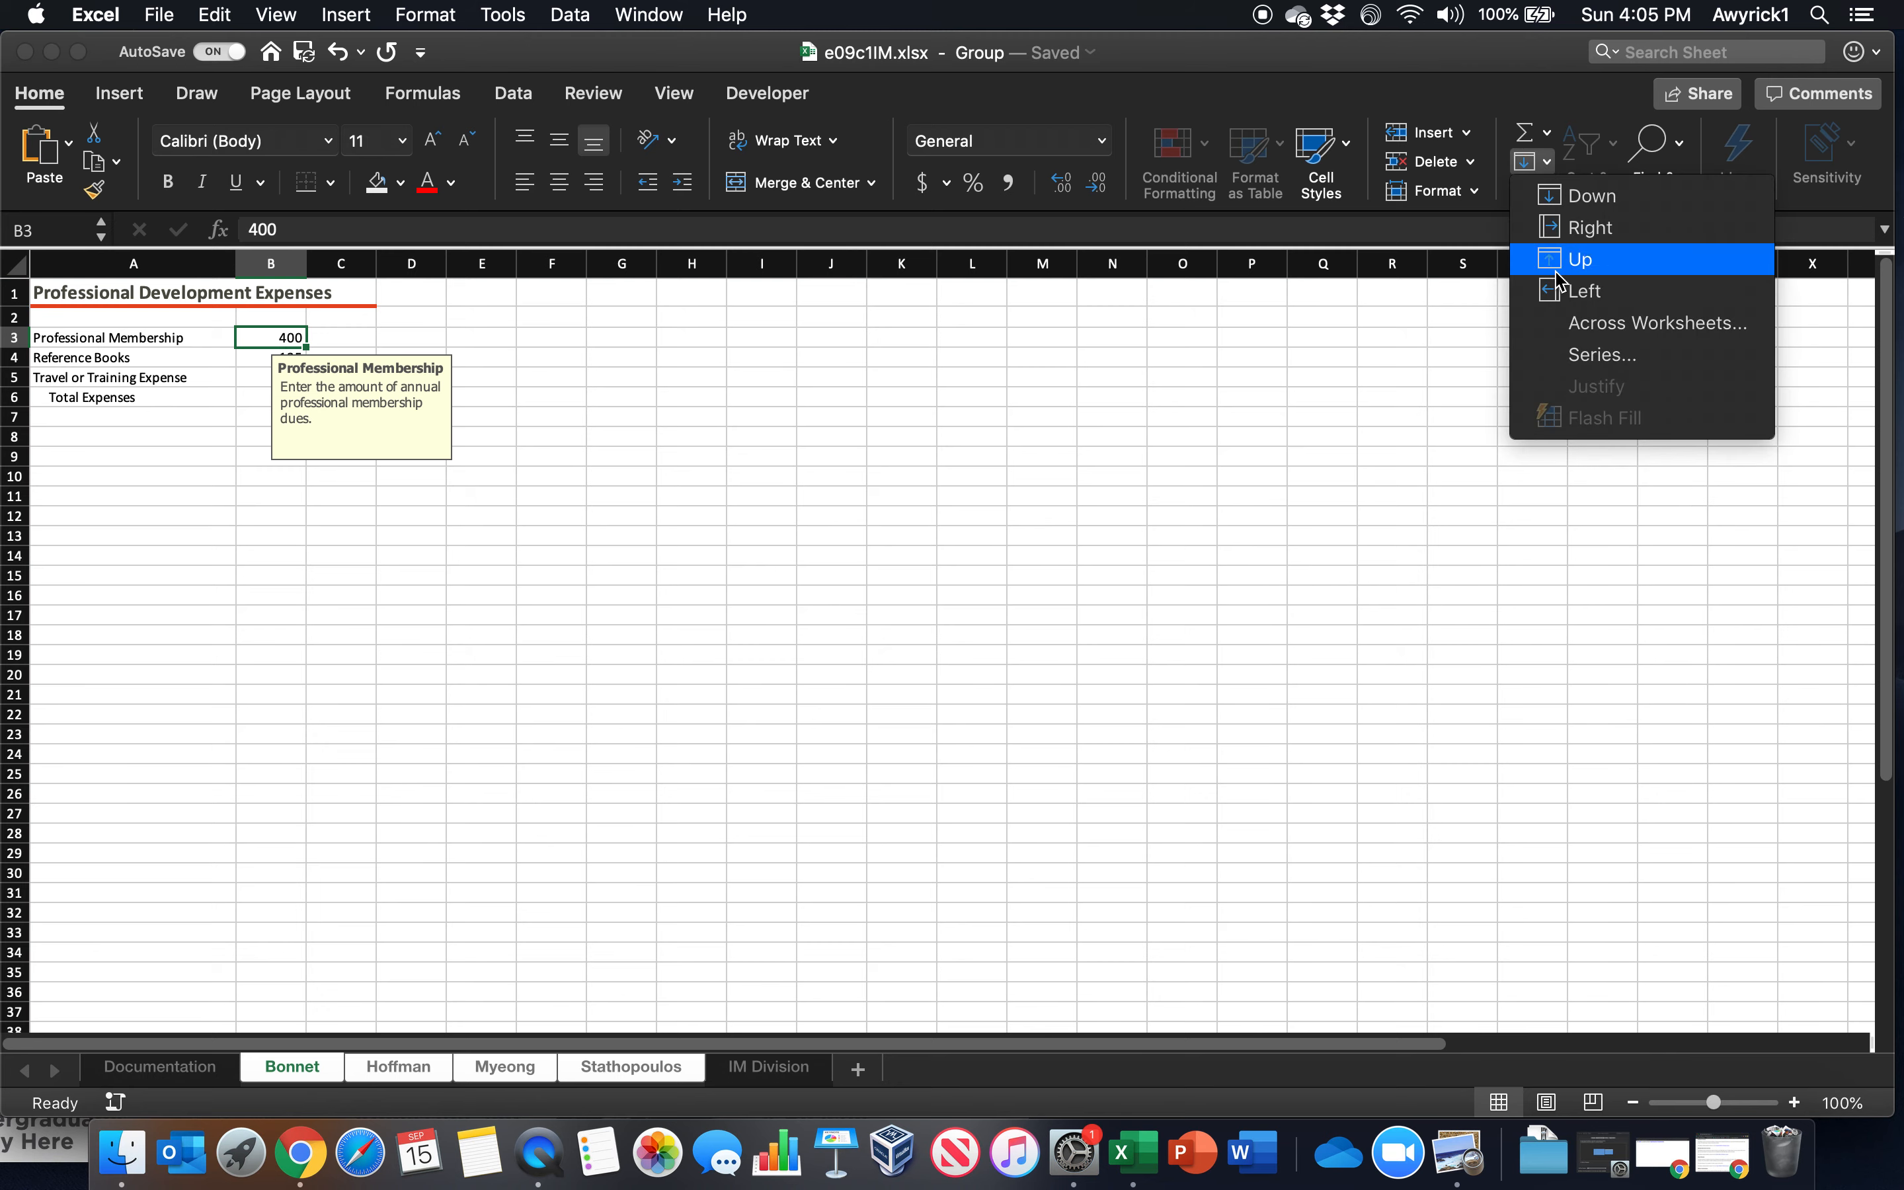
click(1583, 324)
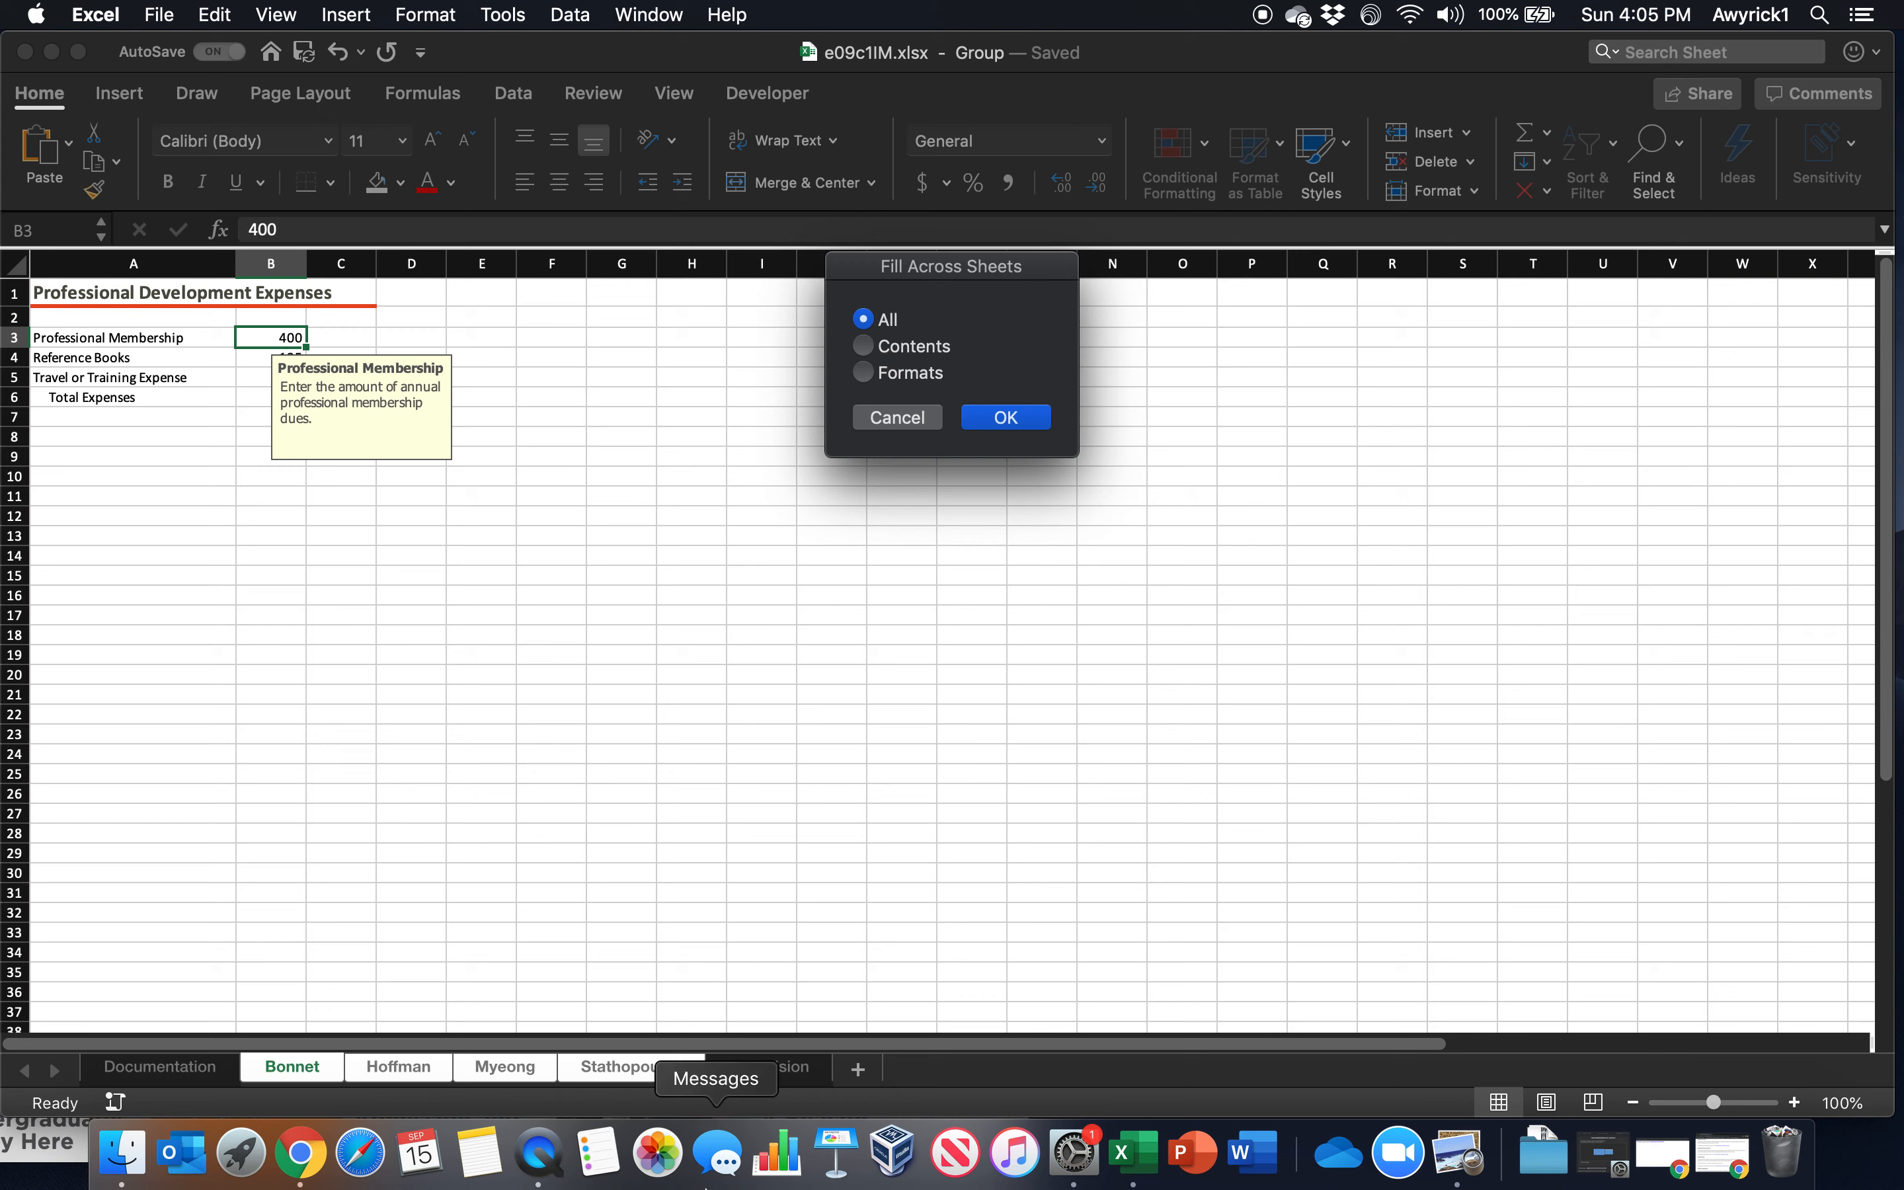
click(1010, 420)
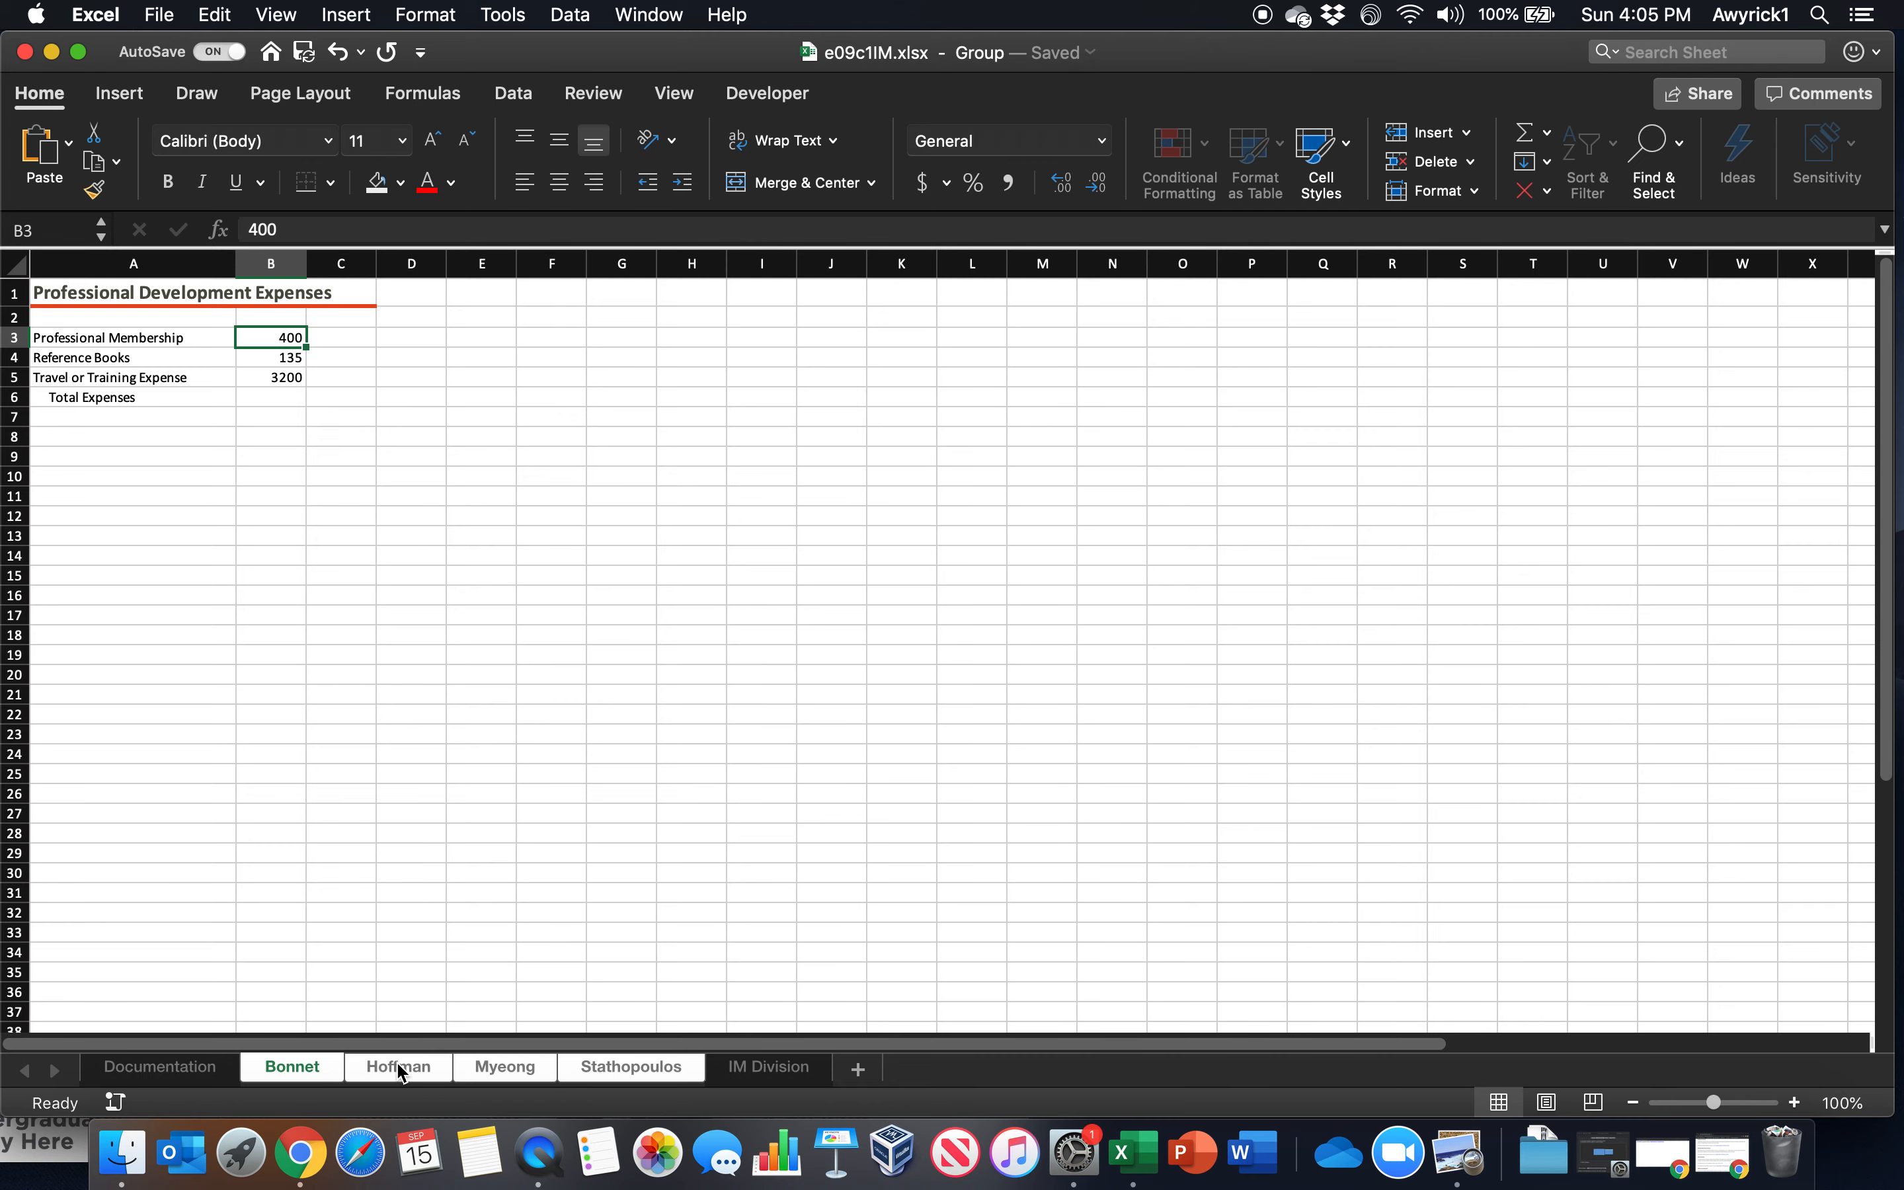
Ungroup the employee worksheets by switching to the Documentation worksheet
right_click(396, 1072)
click(324, 1063)
click(319, 1074)
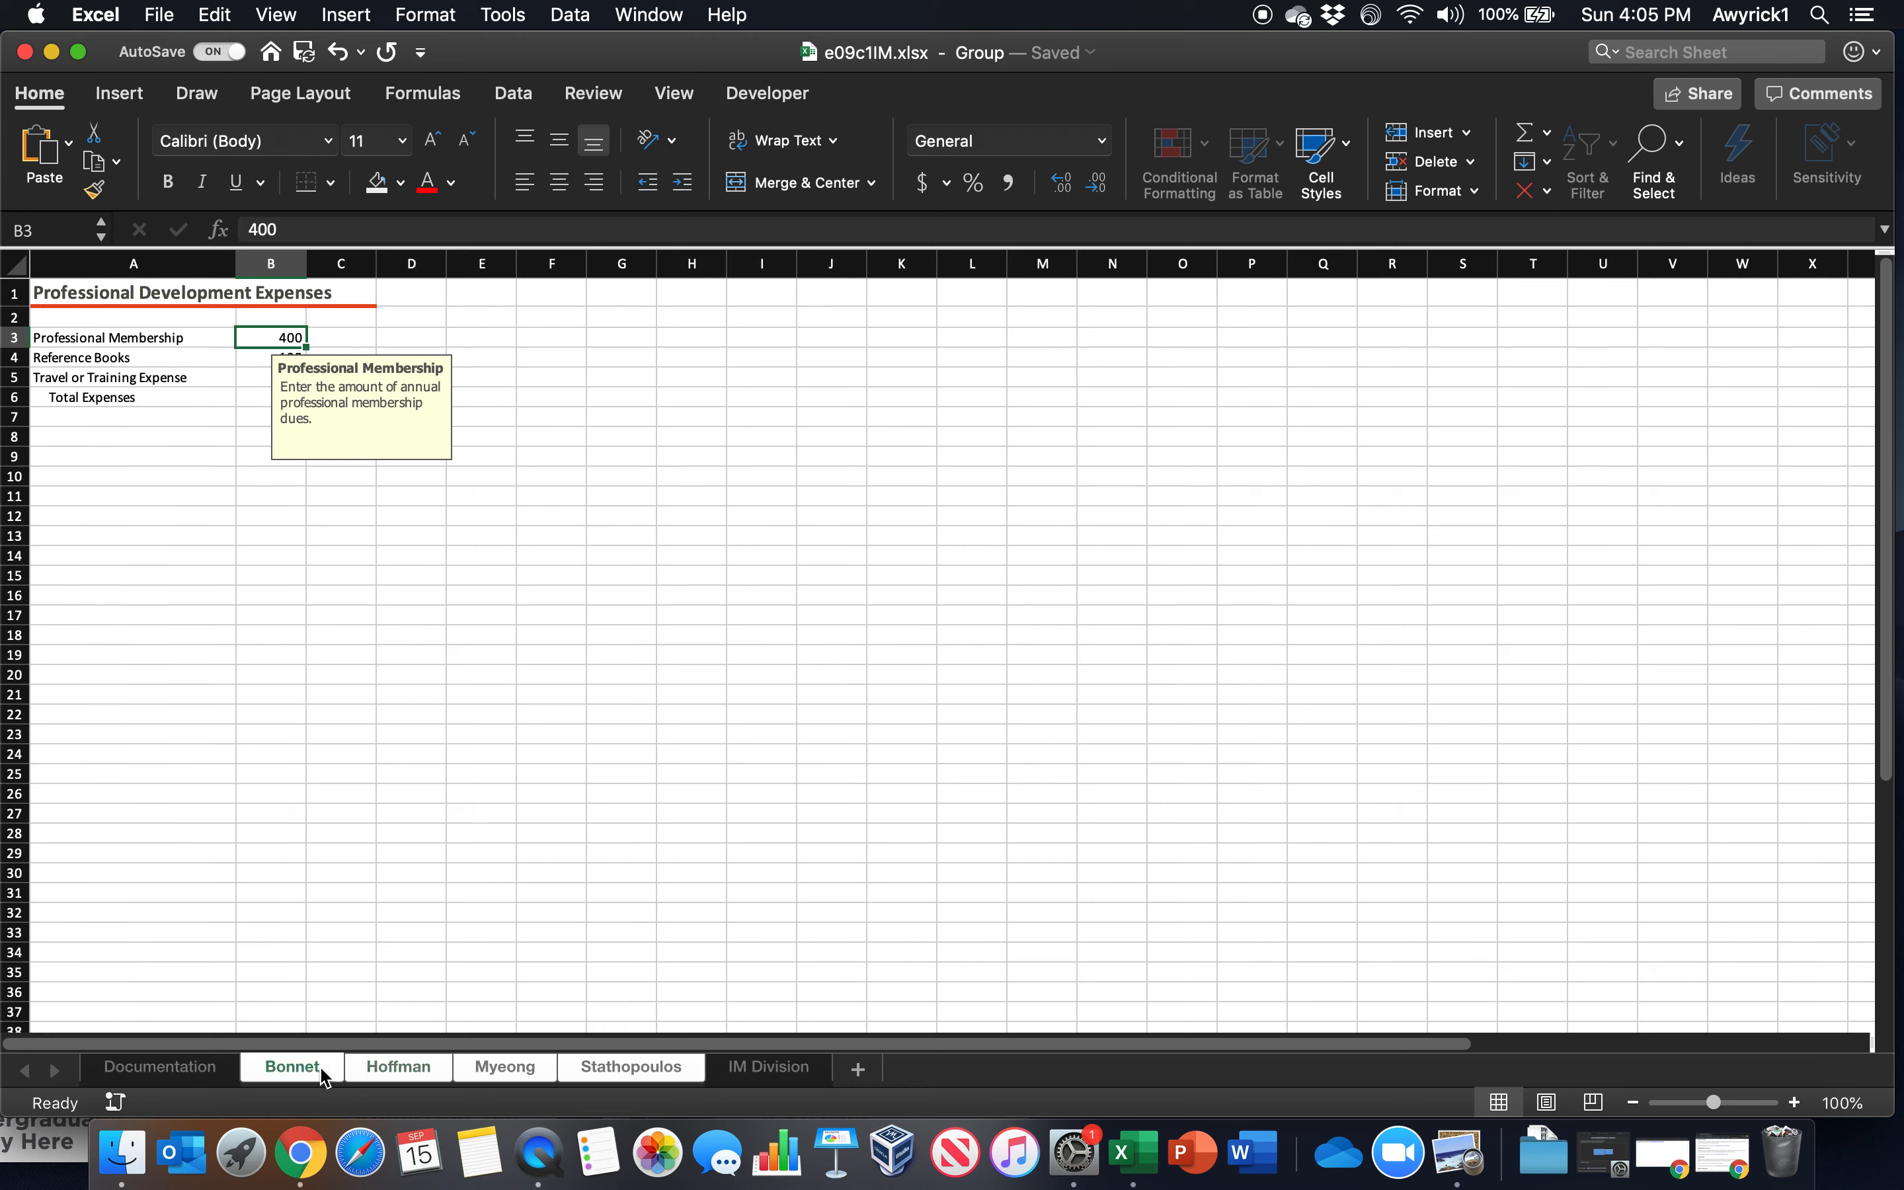
click(174, 1082)
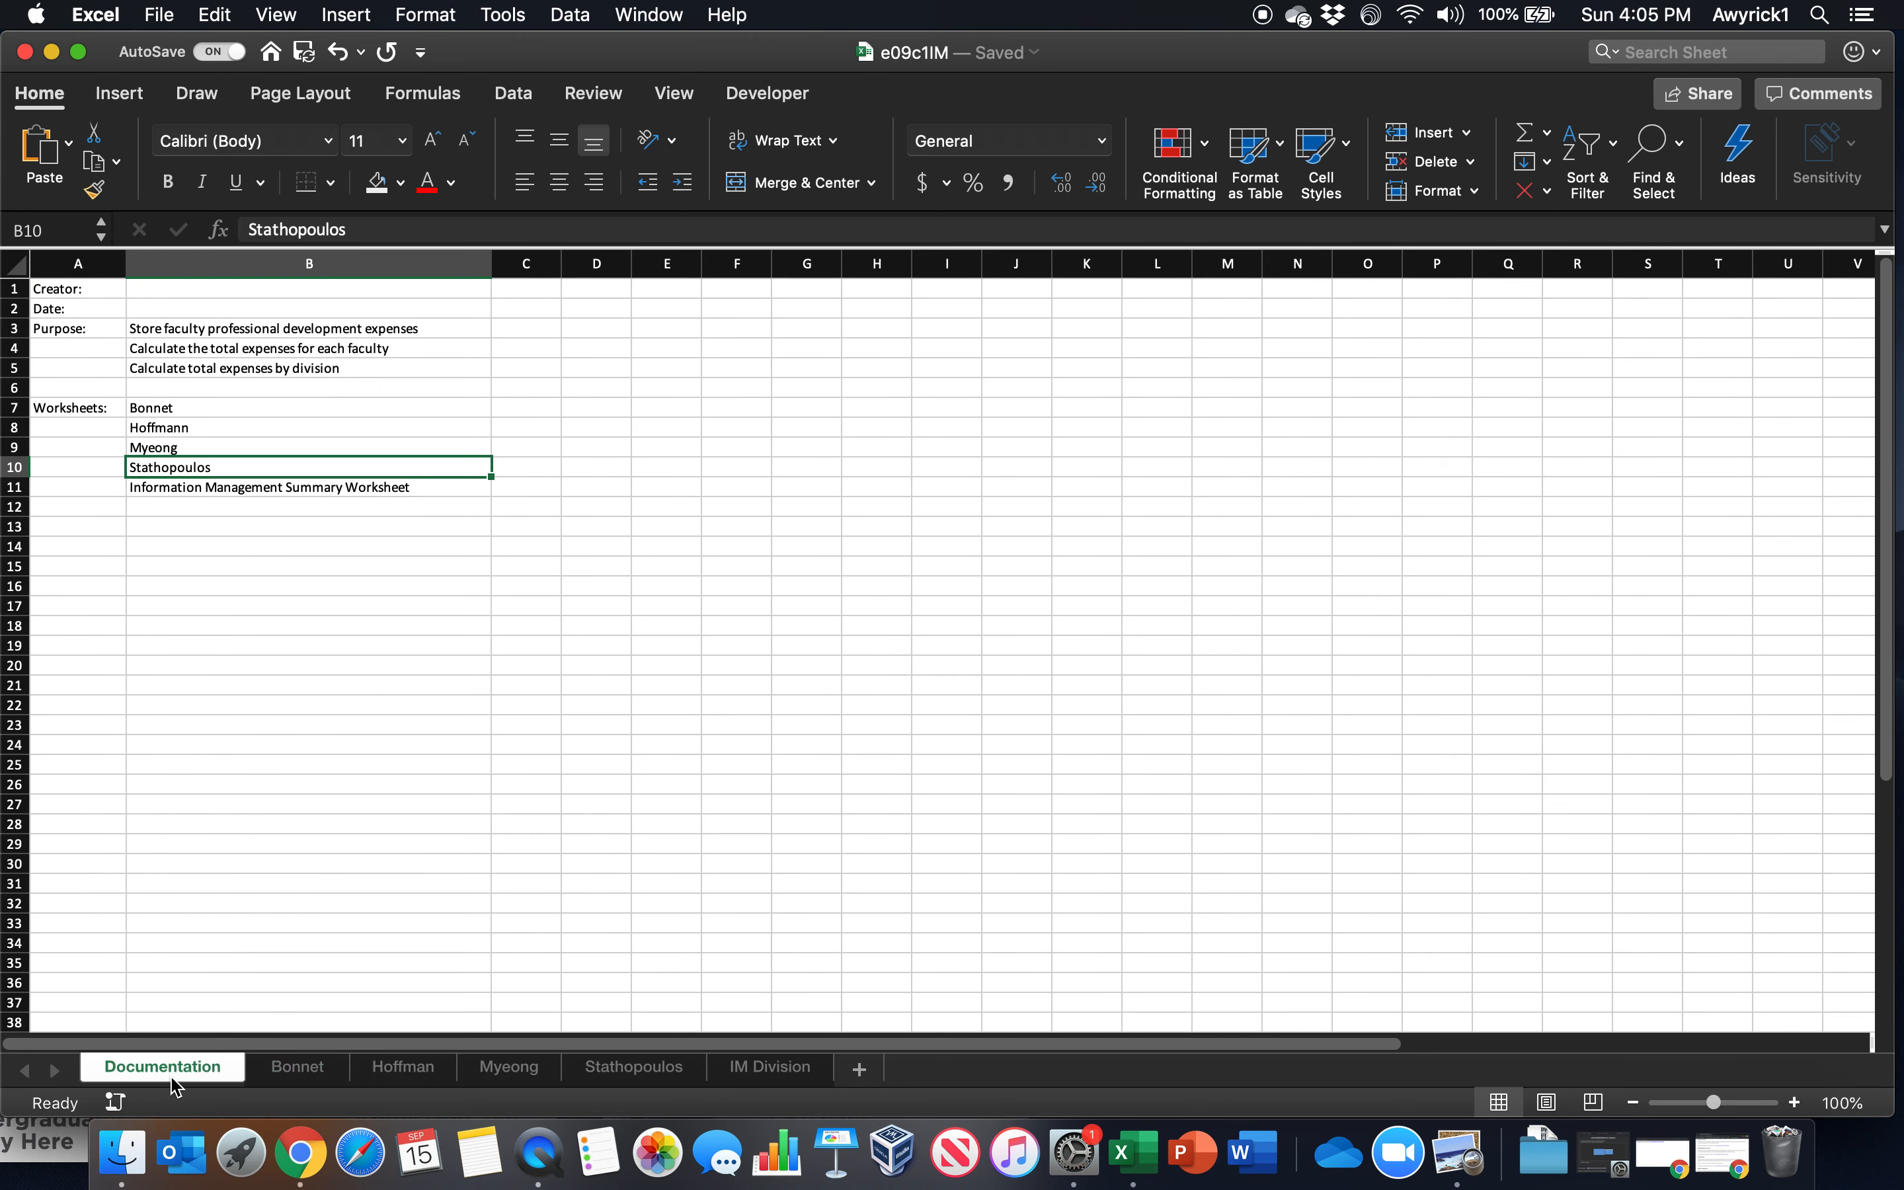
Regroup the four employee worksheets, ungroup them again and return to the first employee worksheet
click(293, 1070)
shift+click(669, 1082)
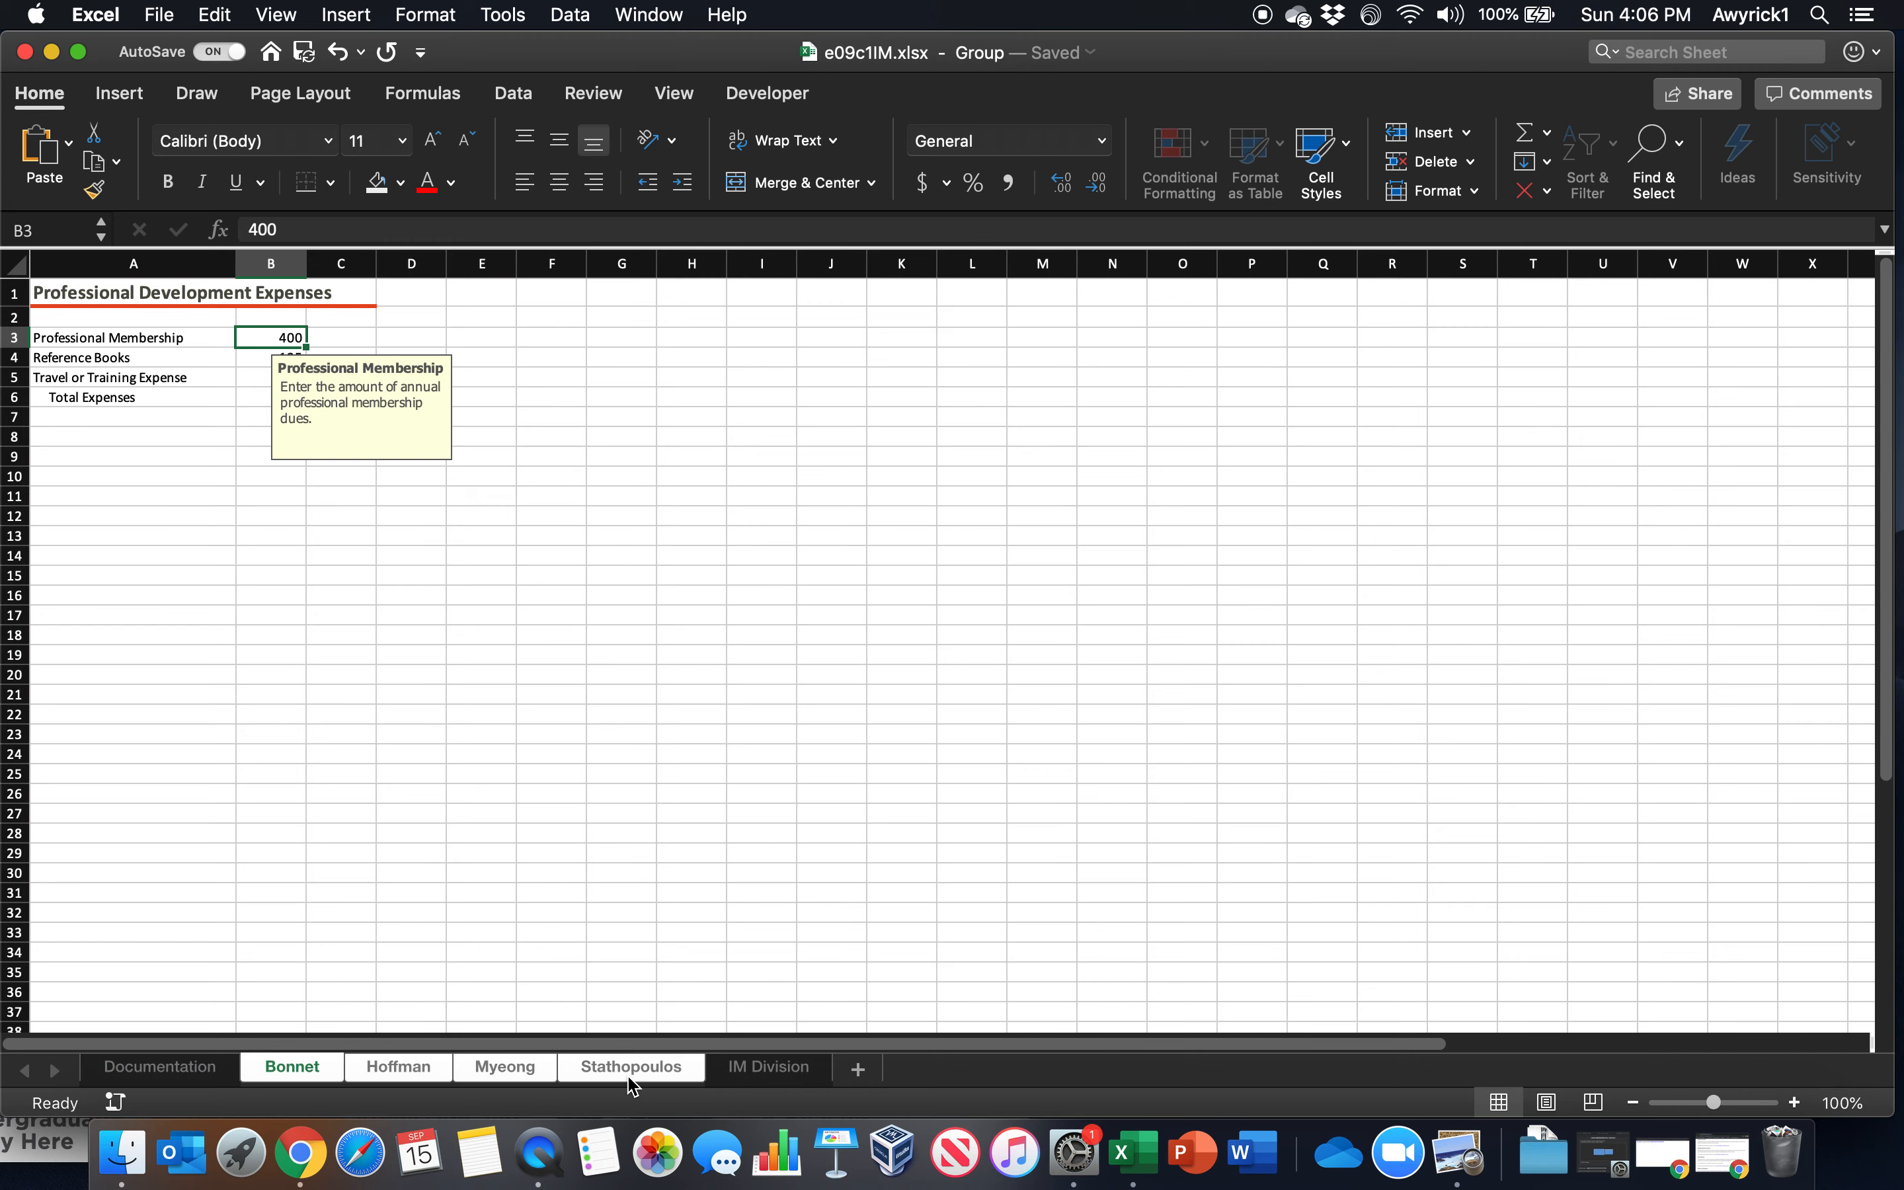
right_click(630, 1084)
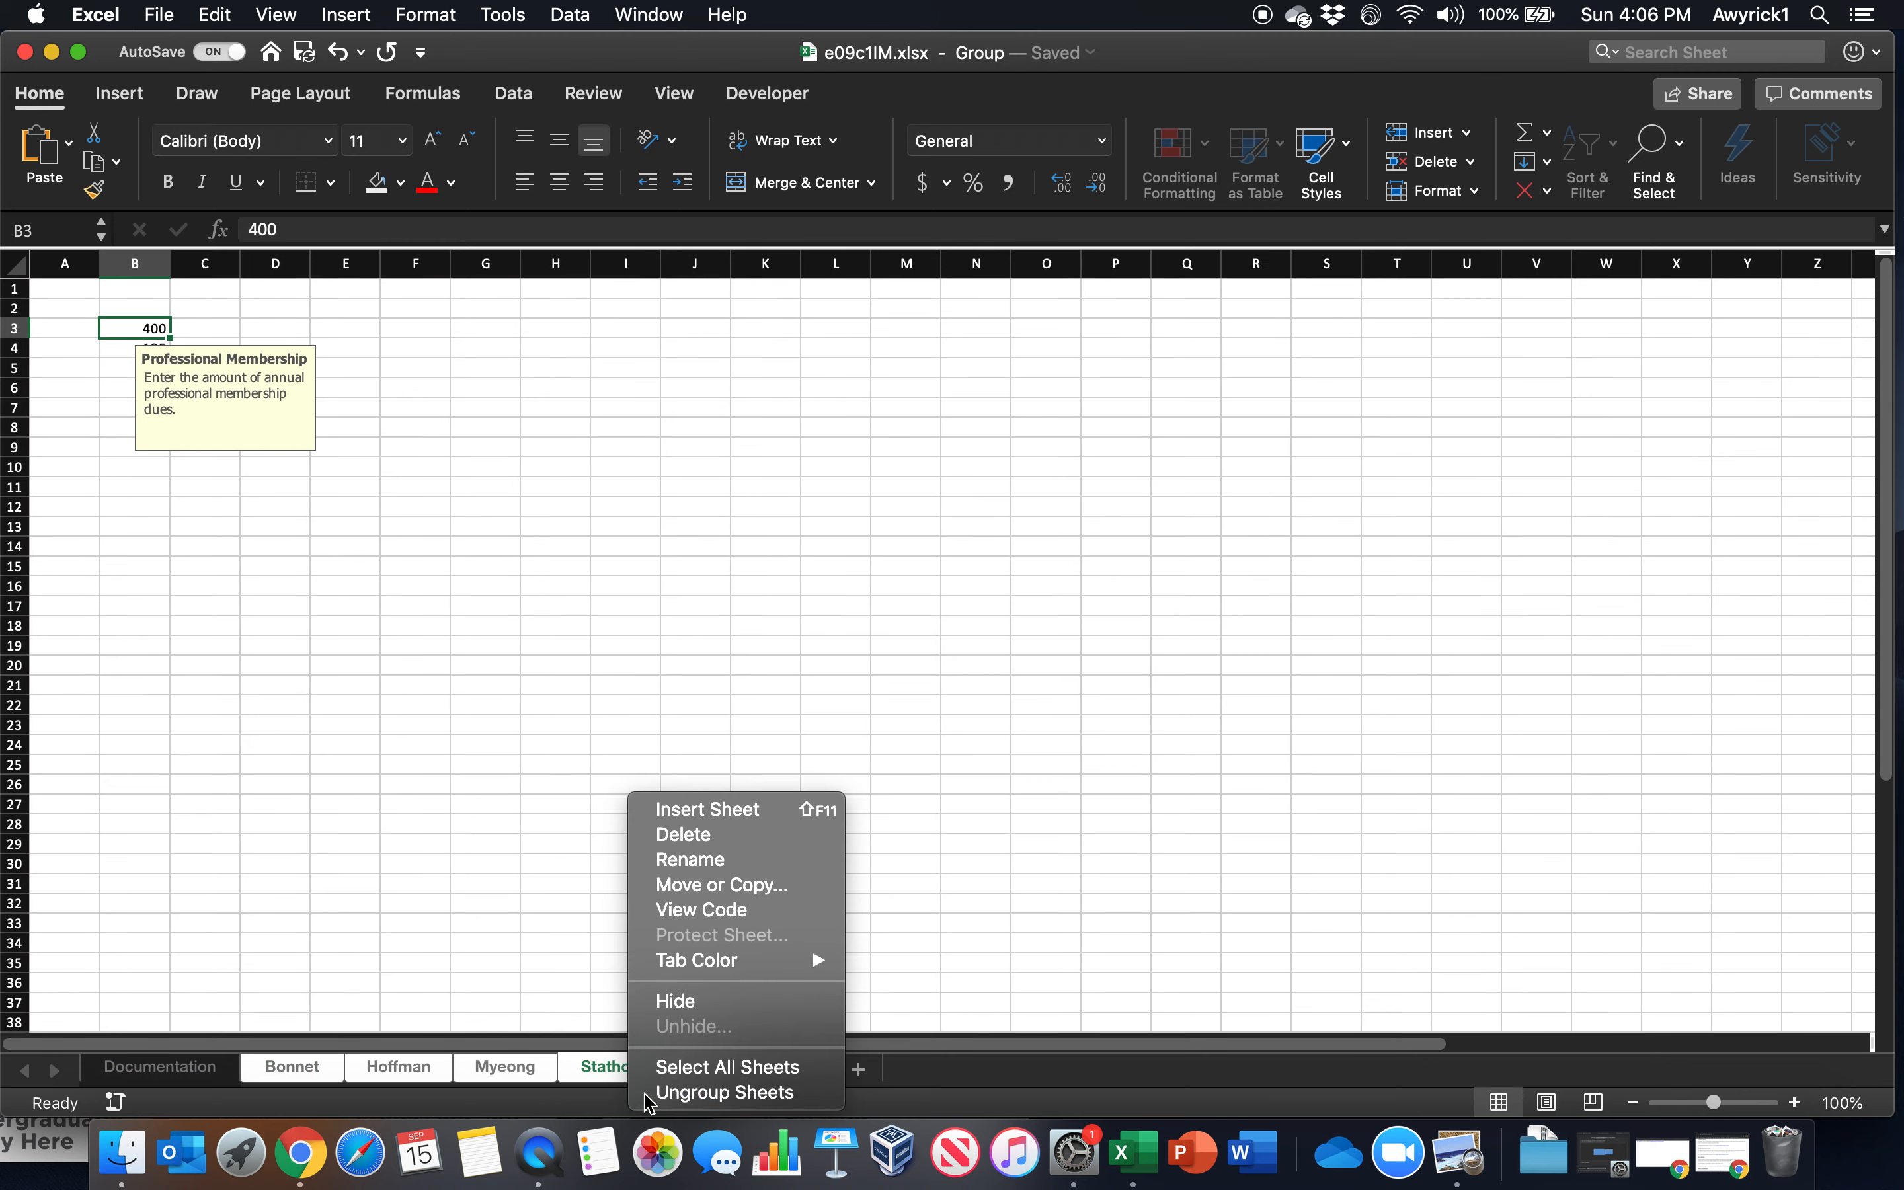
click(649, 1092)
click(187, 1081)
click(299, 1077)
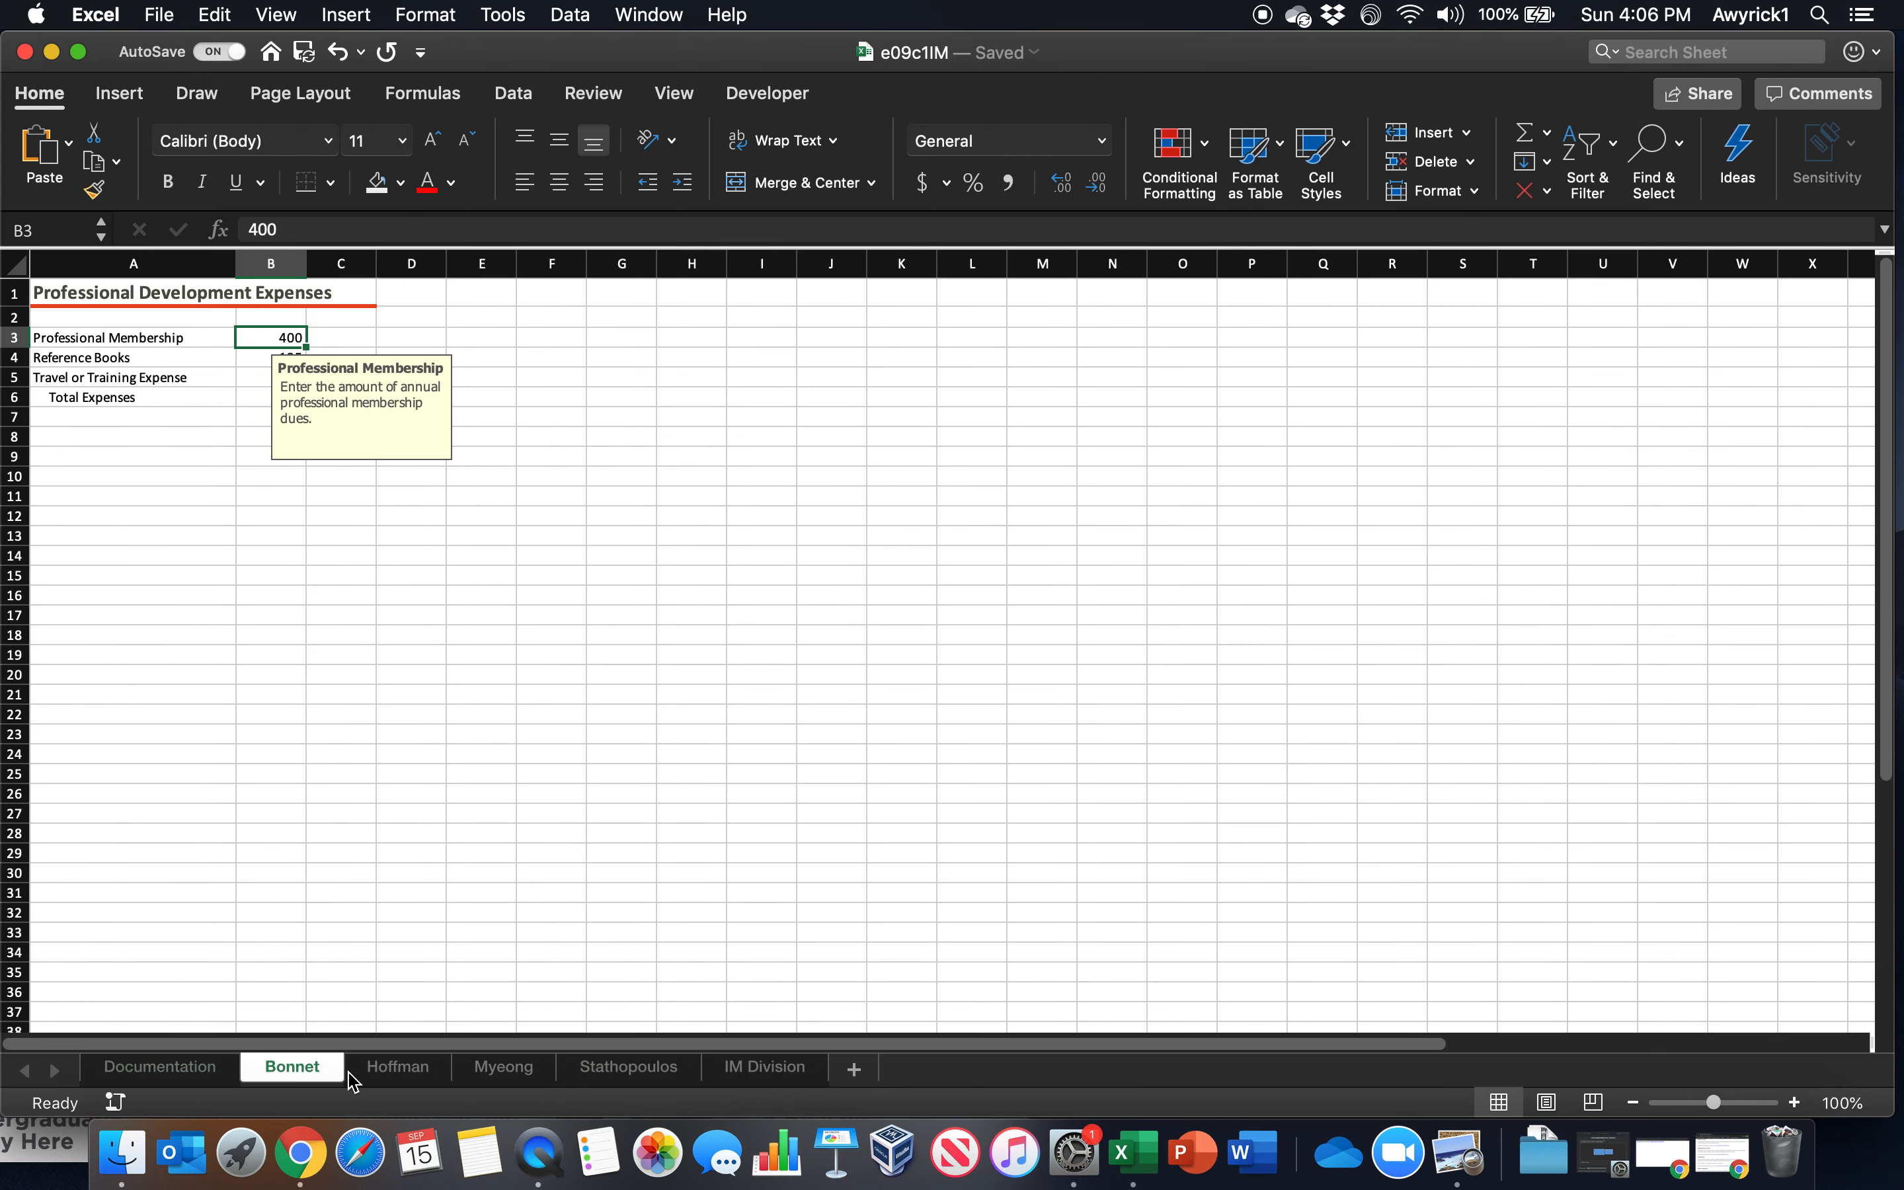
Set the professional membership amount in B3 to 200 on the second employee worksheet and 350 on the third
click(389, 1069)
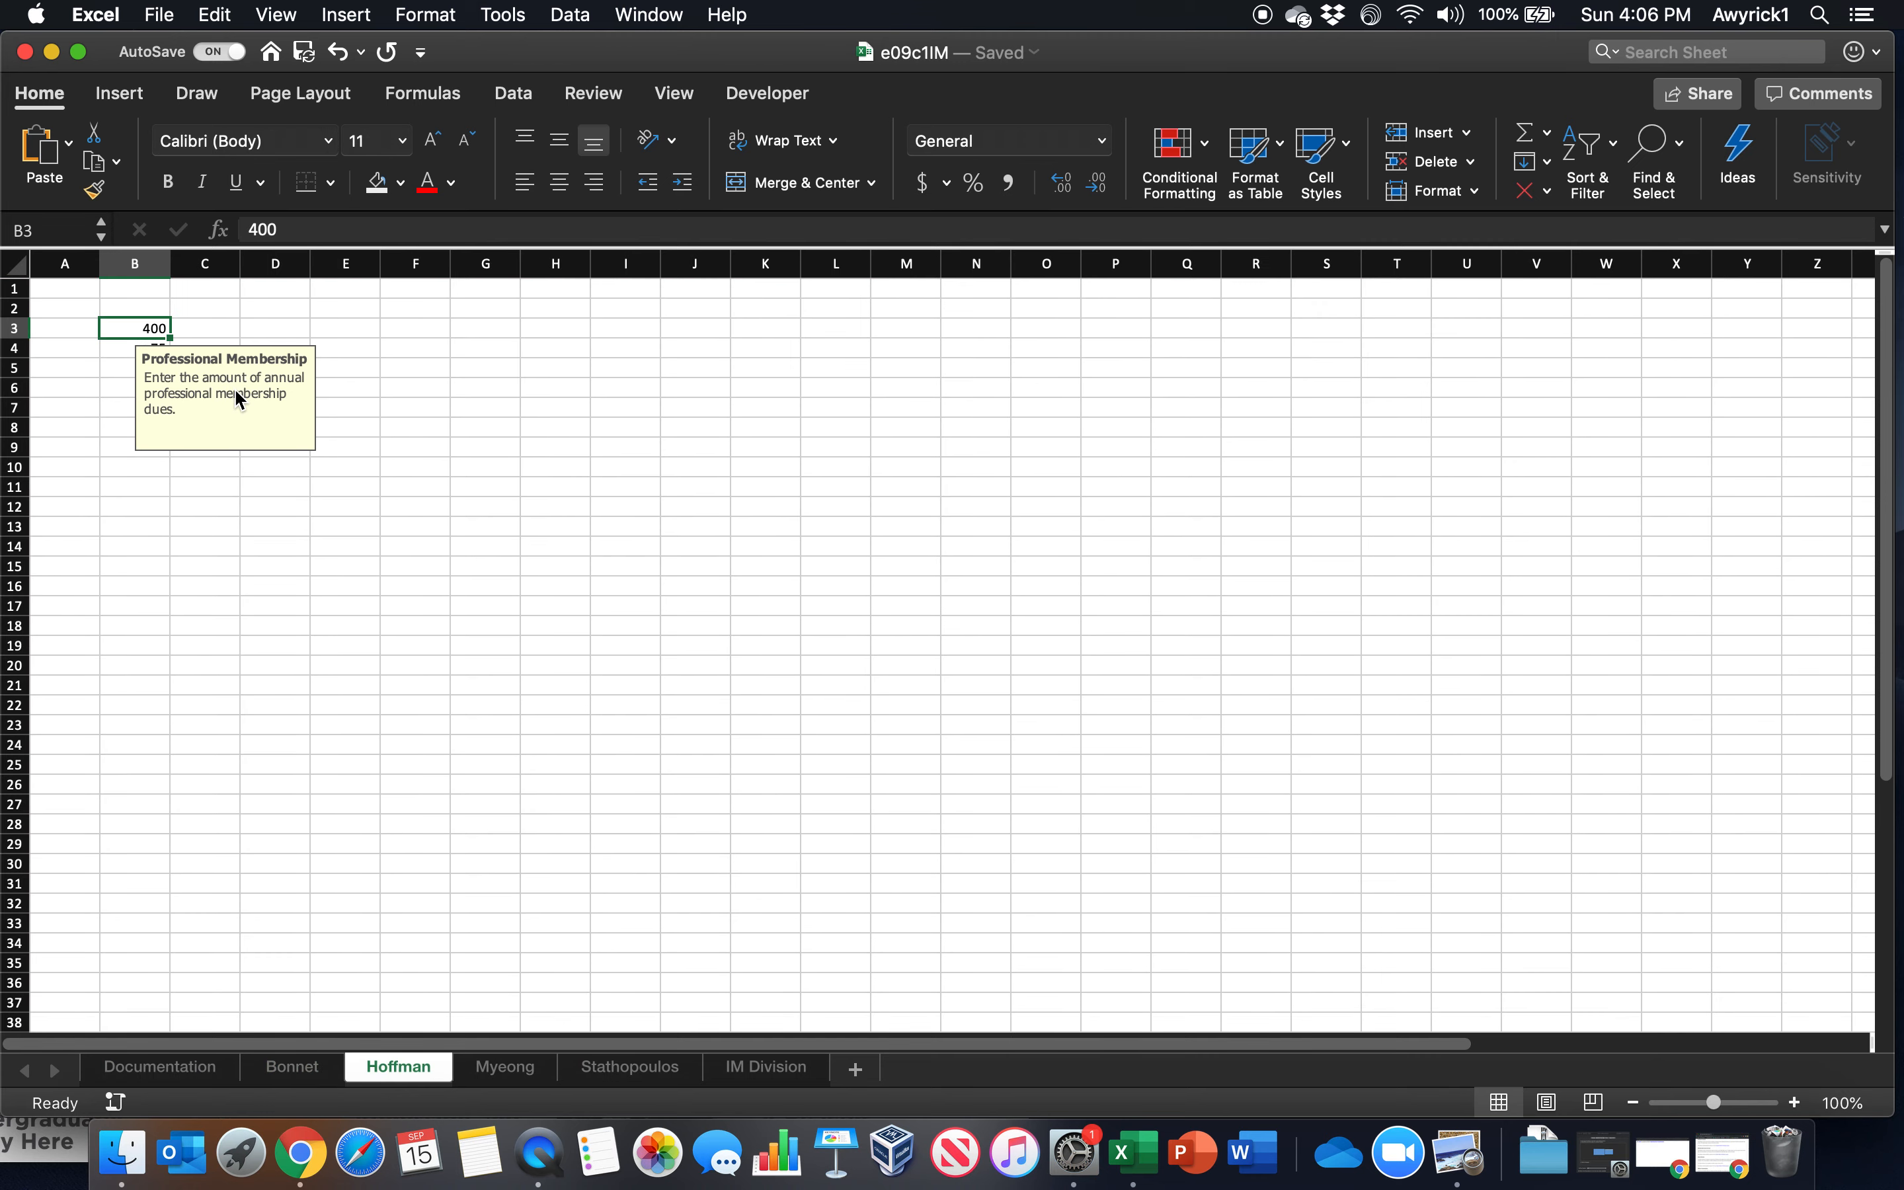
text(200)
key(Return)
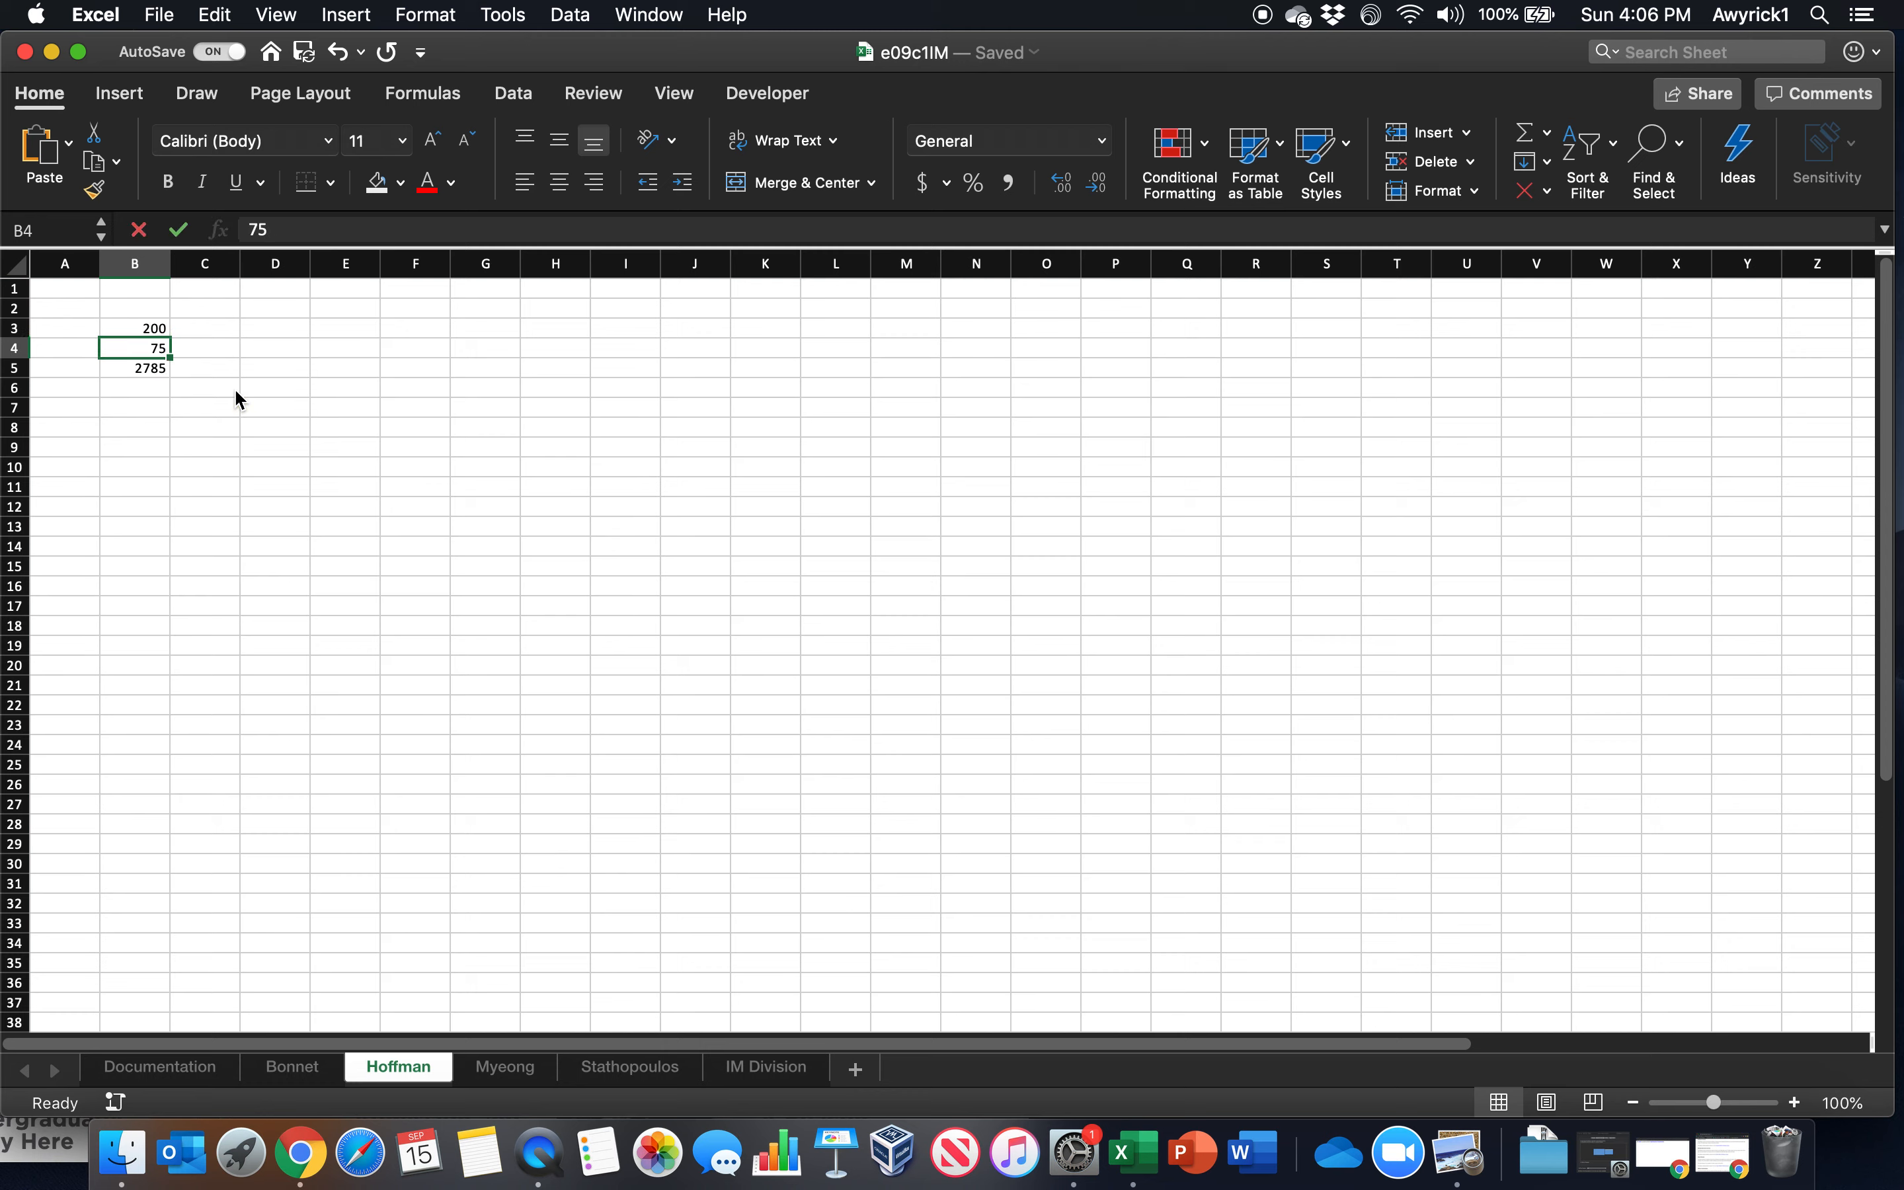
click(527, 1074)
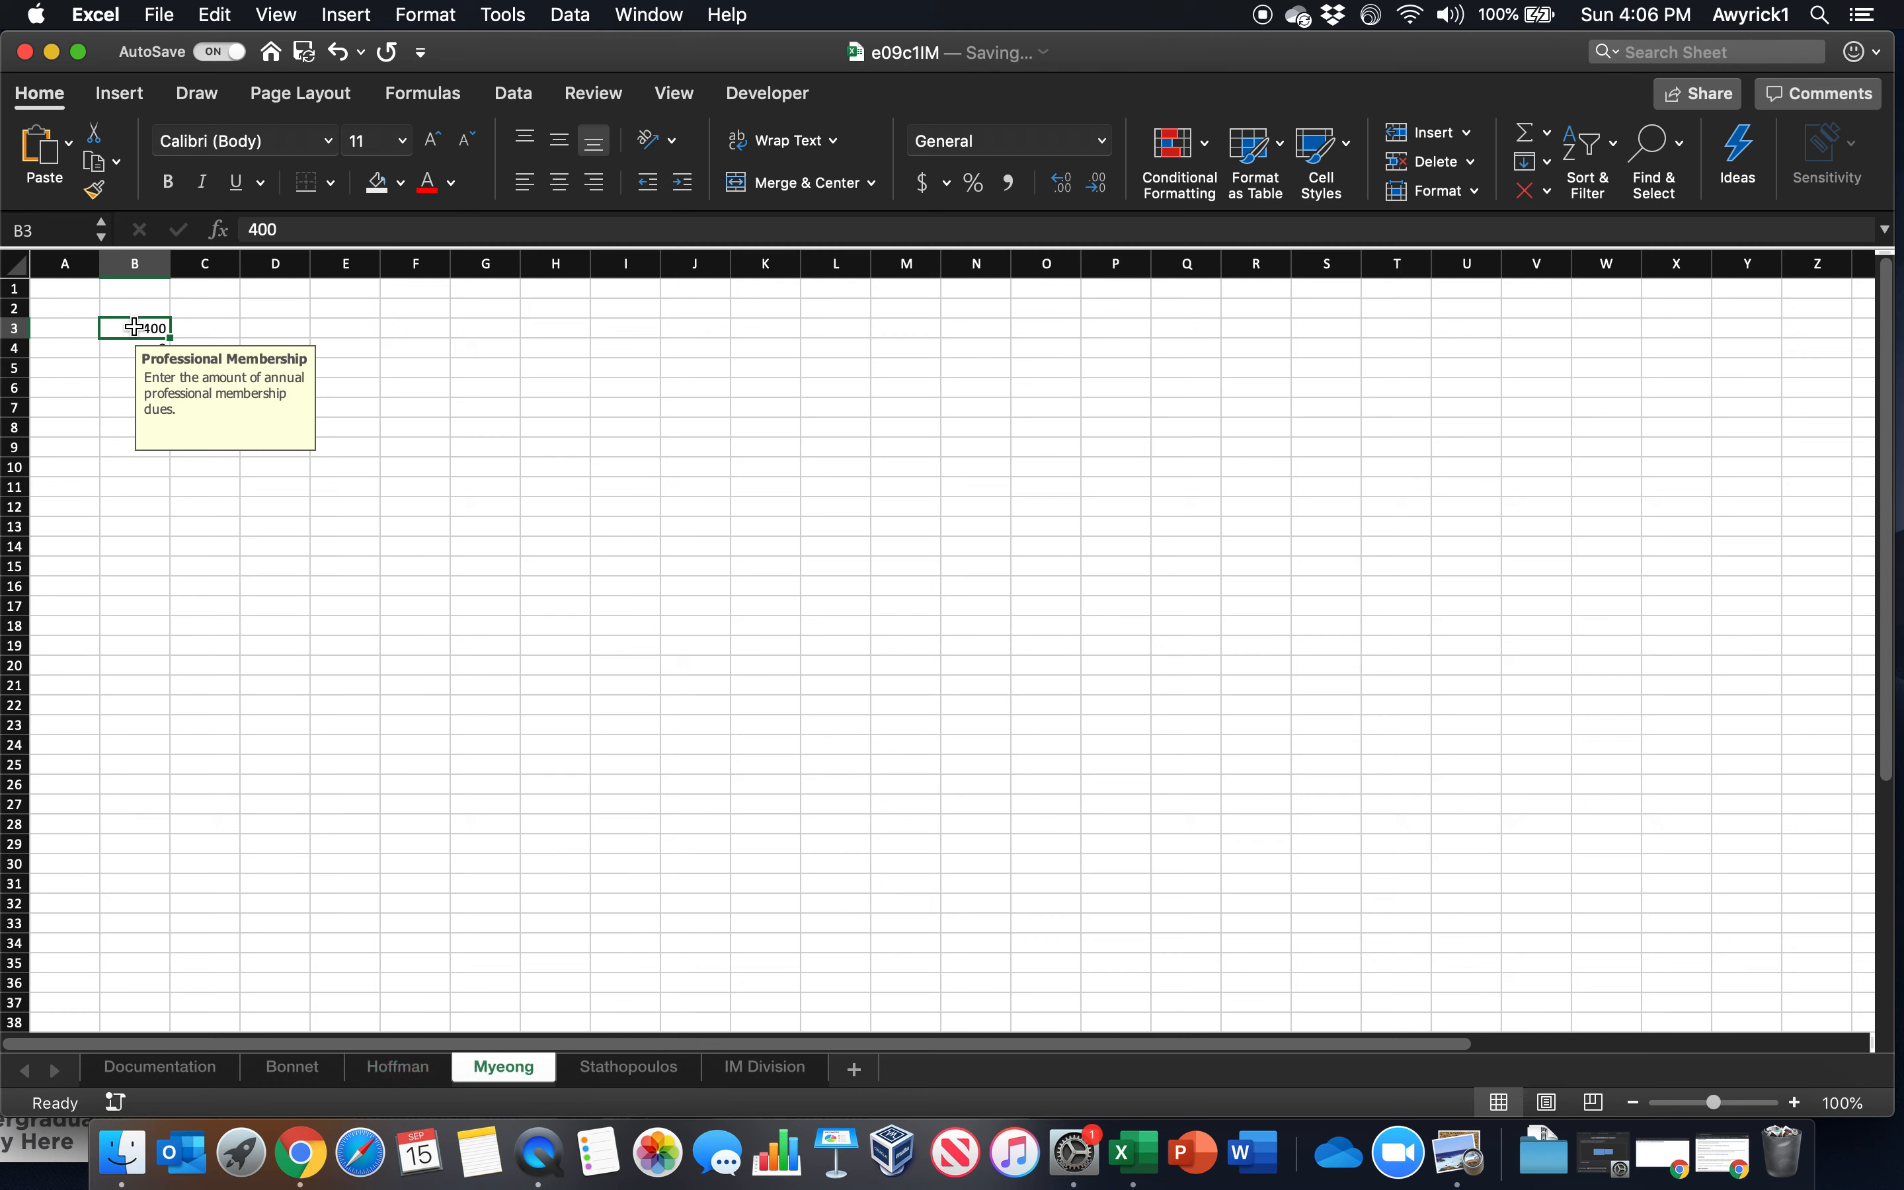
text(350)
key(Return)
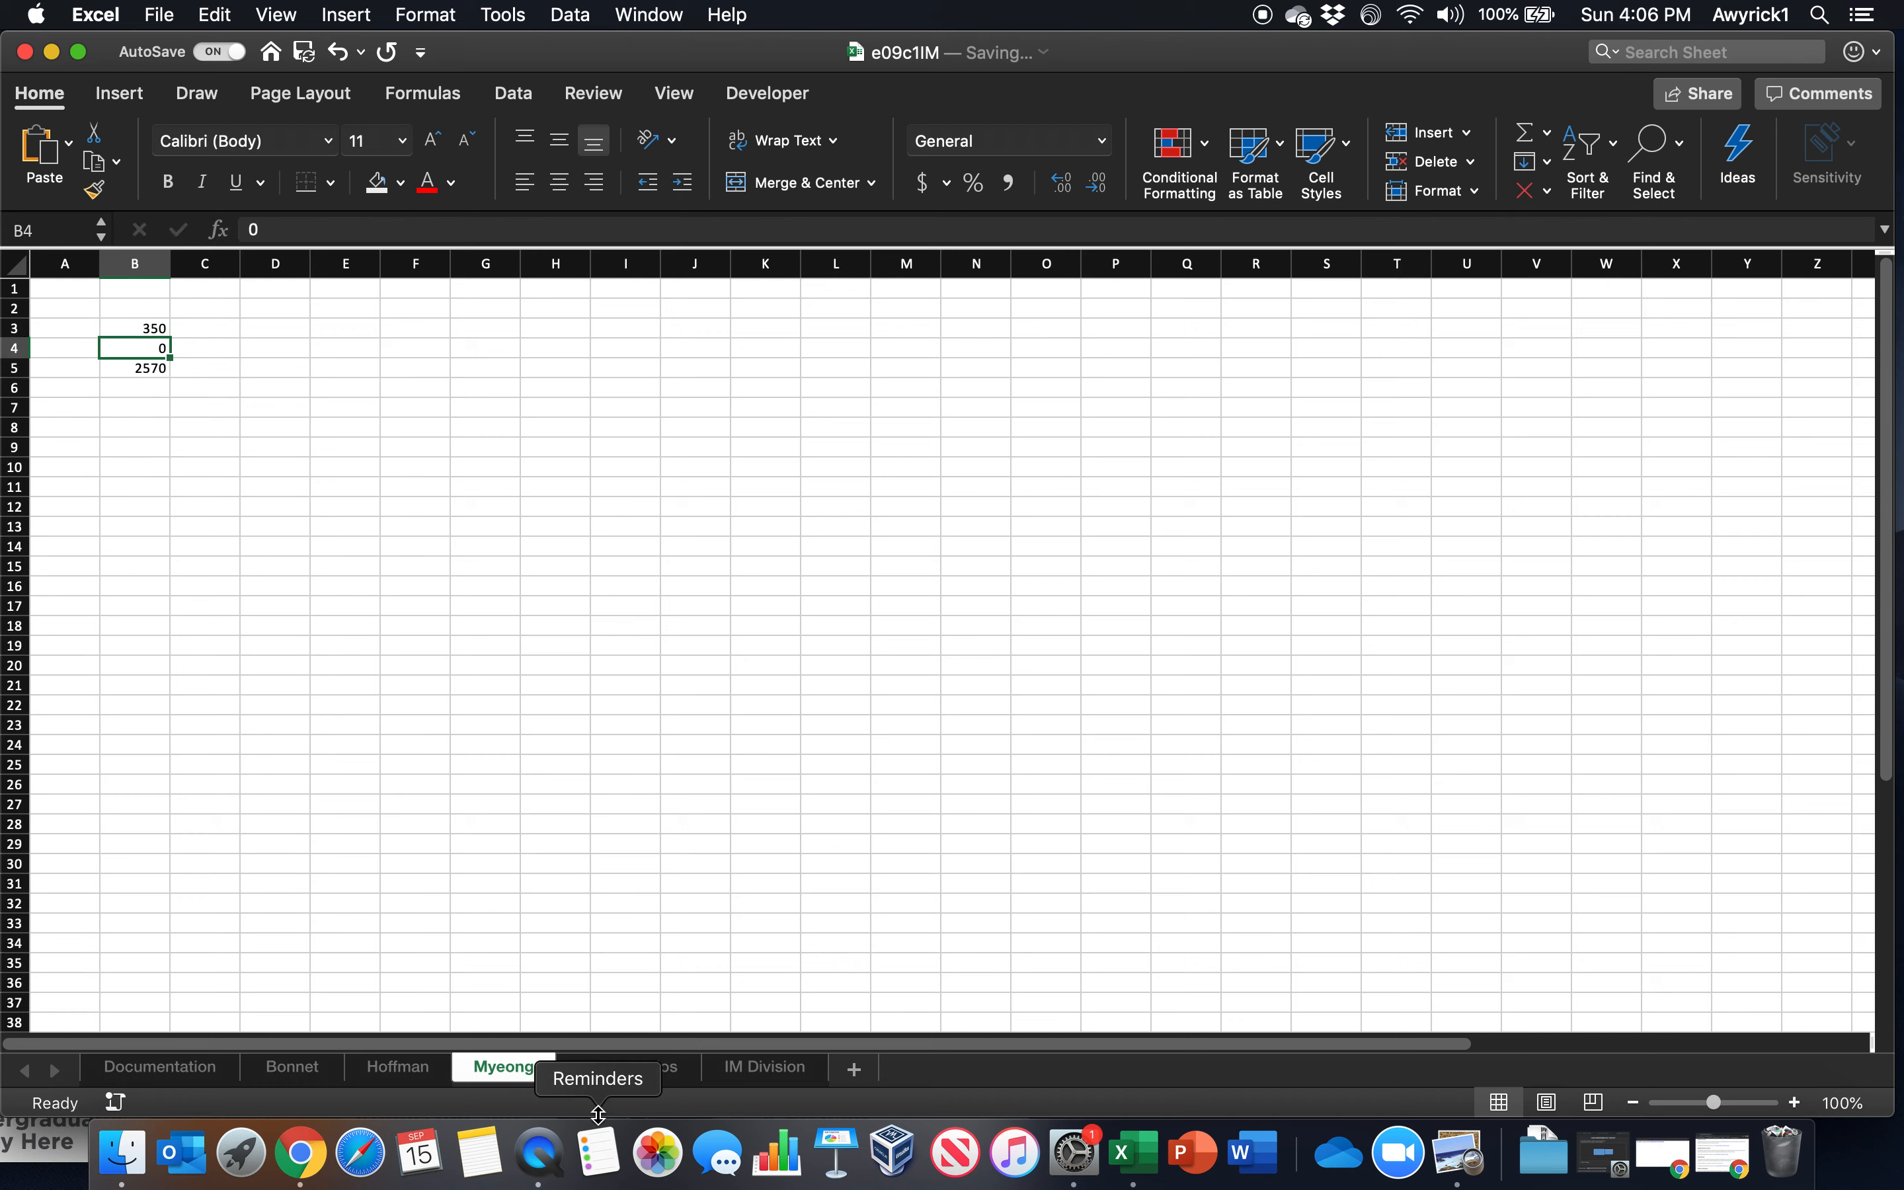
On the fourth employee worksheet, try 400 in B3, decline the validation warning and enter 350 instead
click(629, 1069)
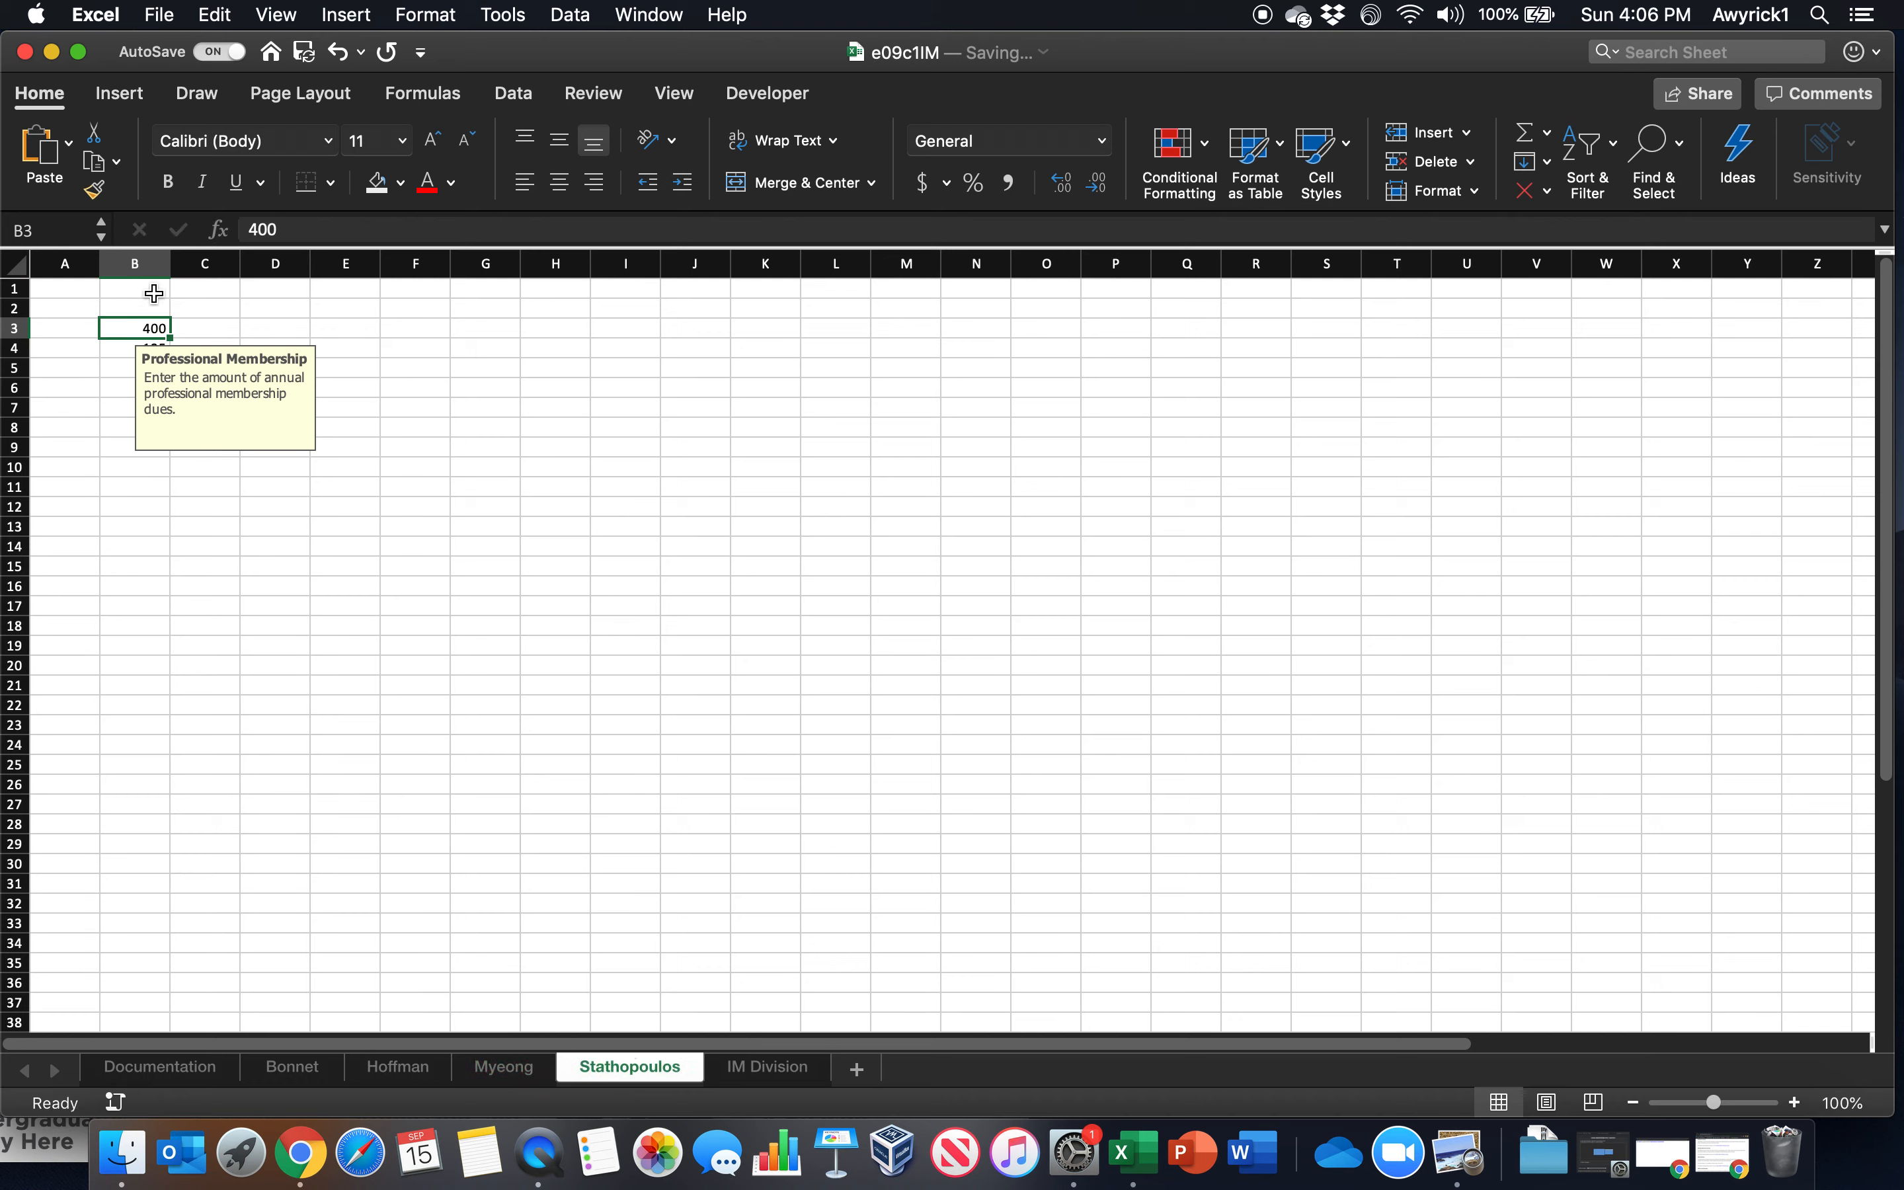
text(400)
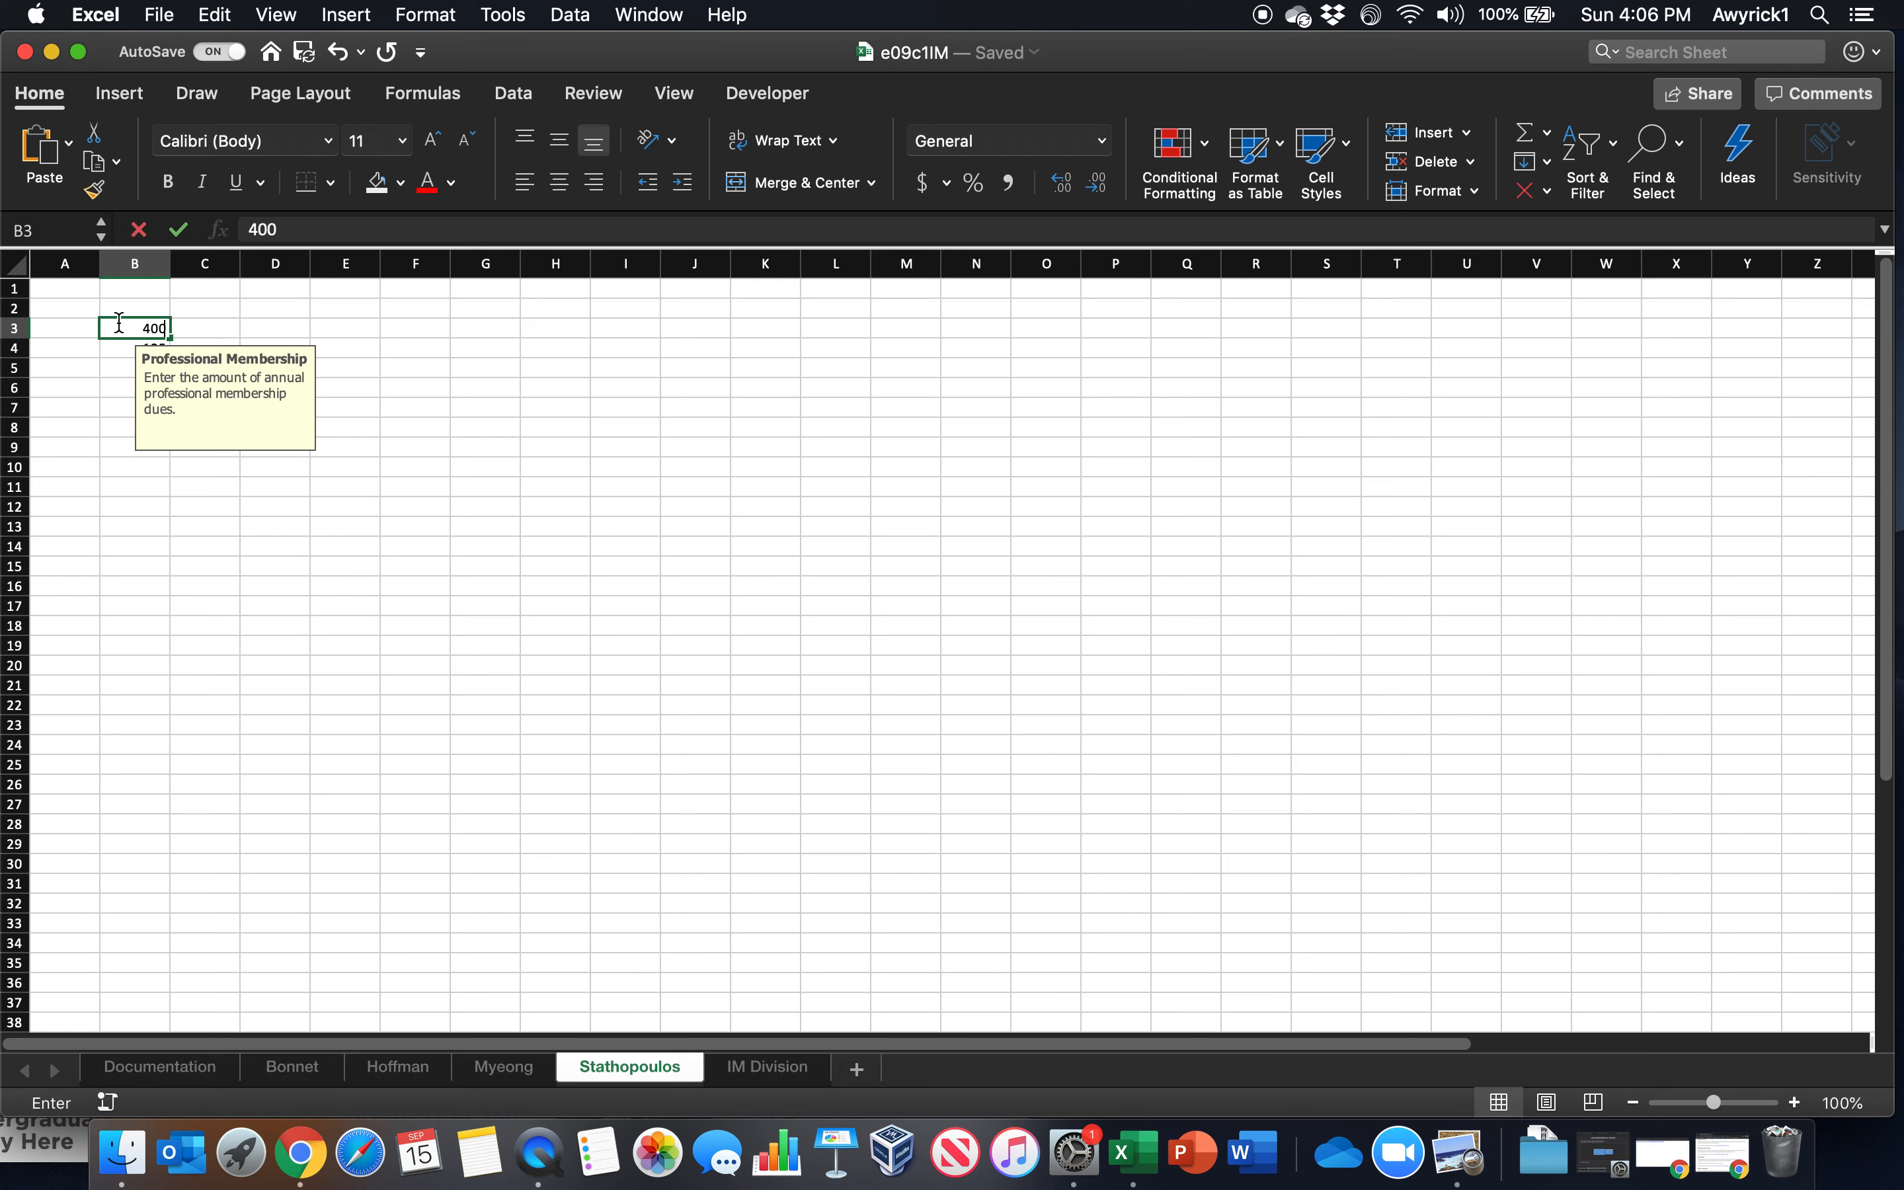
key(Return)
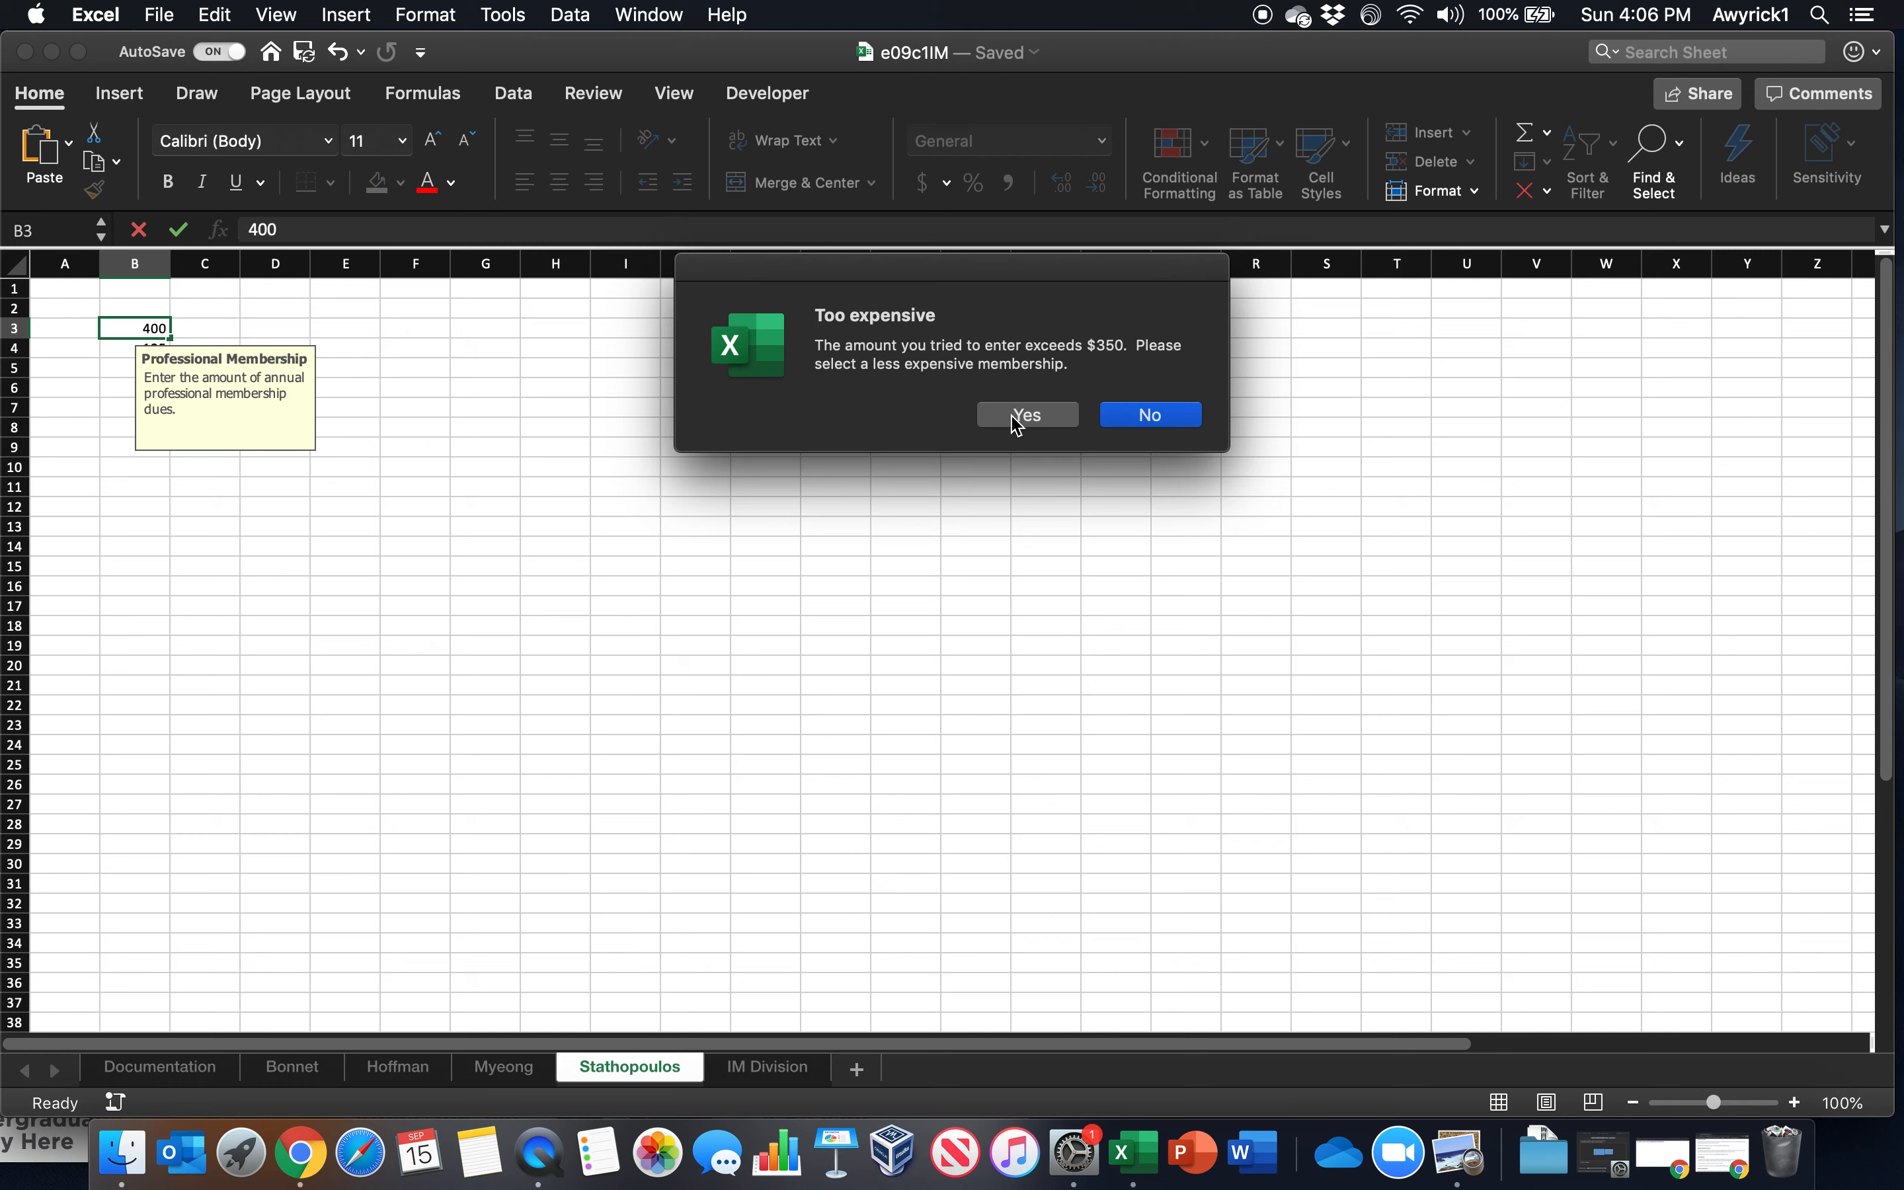
click(1138, 417)
text(35)
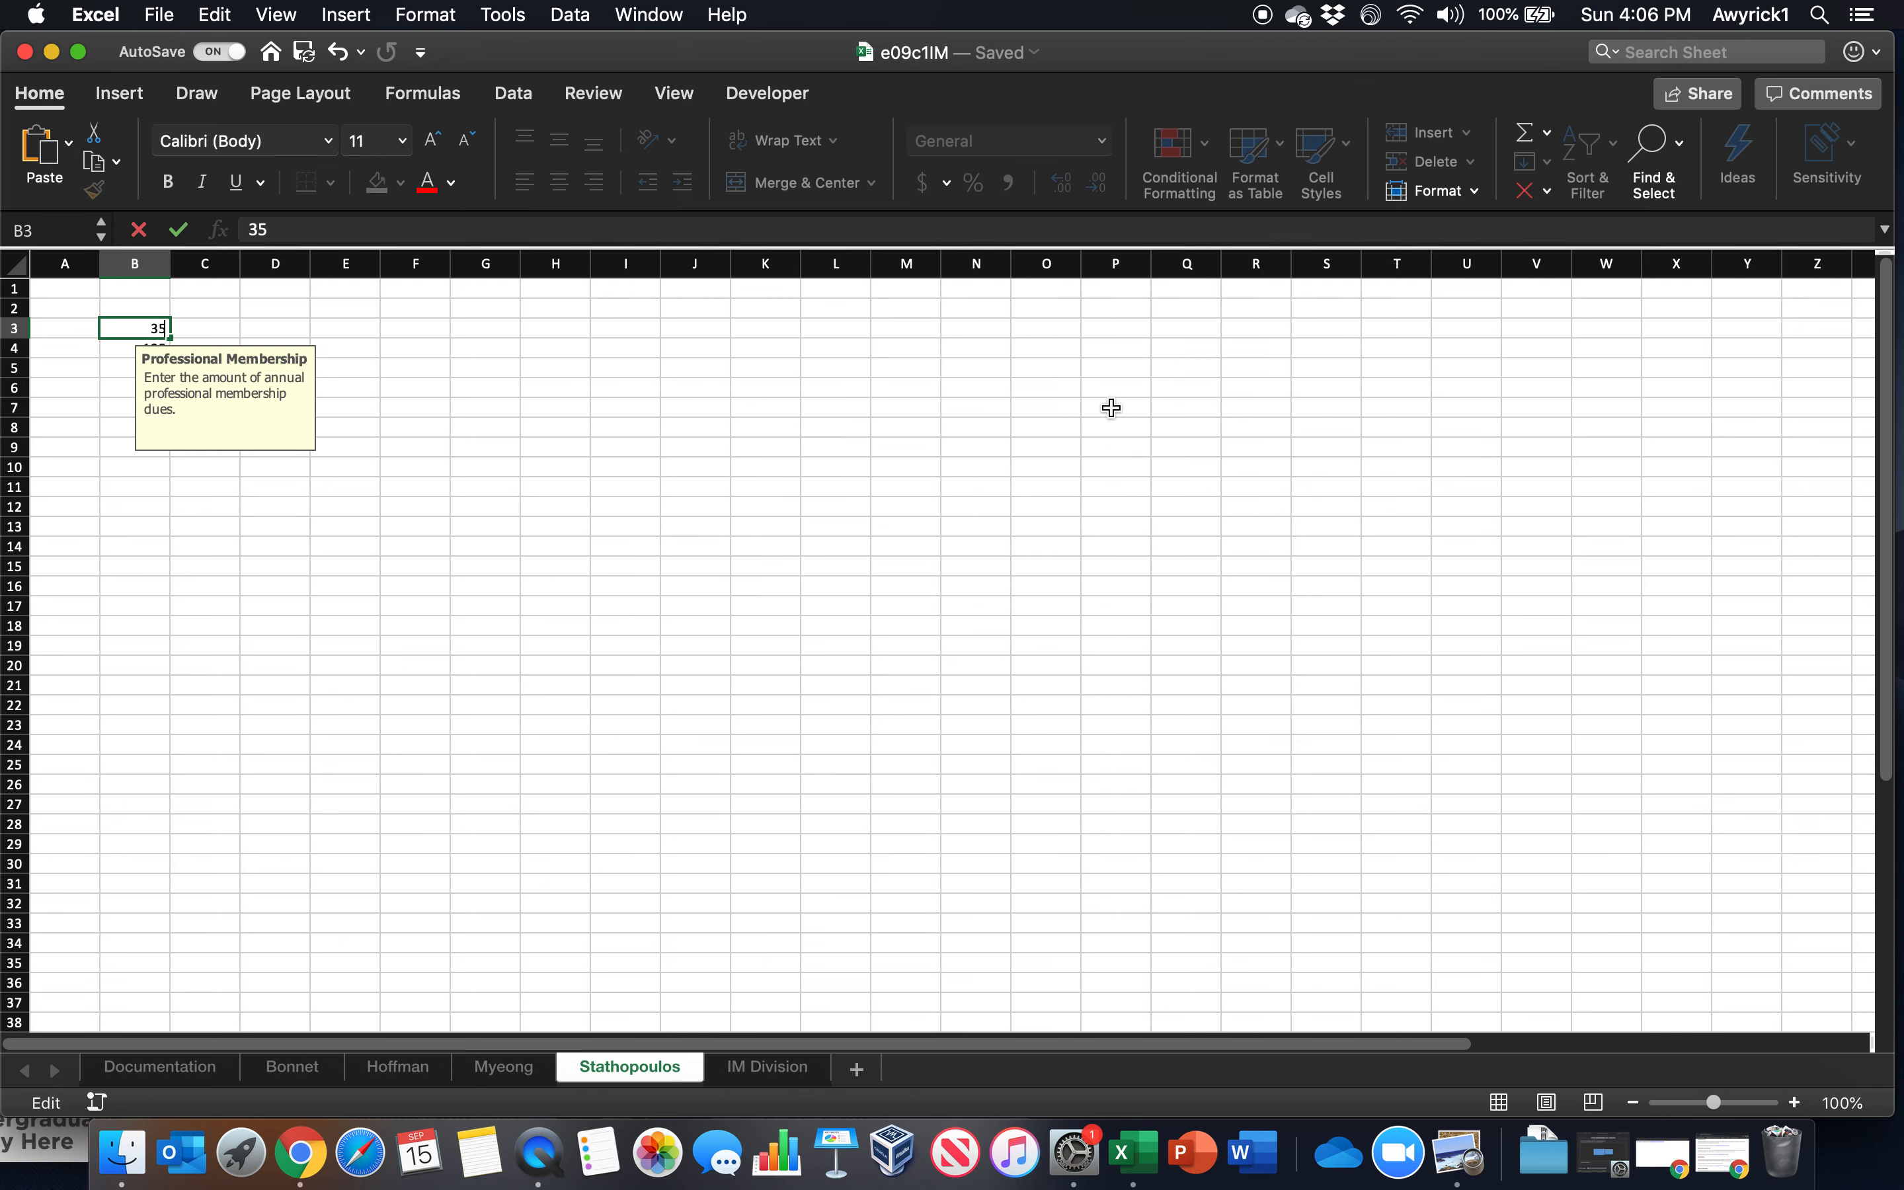
text(0)
key(Return)
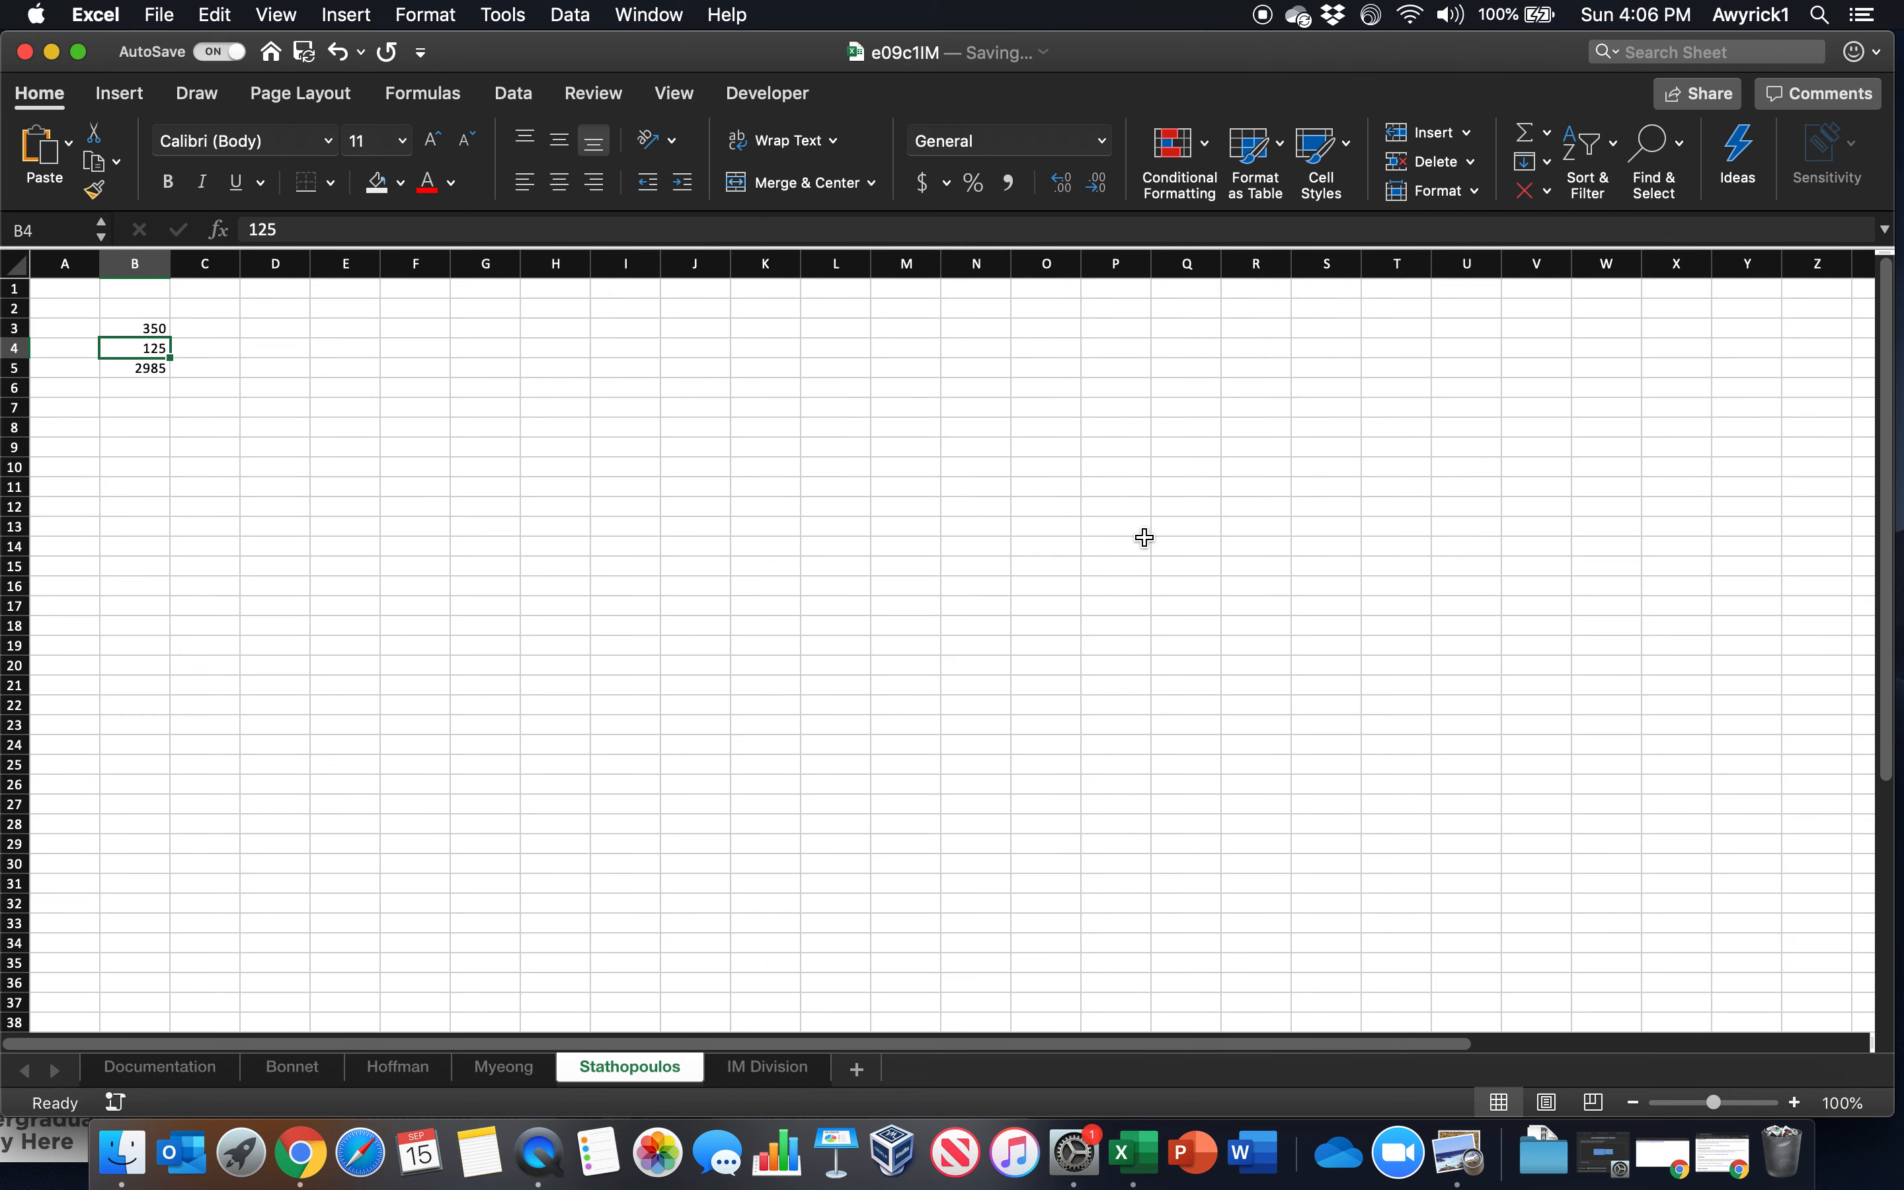
Enter 400 in B3 of the fourth employee worksheet and accept it despite the validation warning
click(117, 326)
text(4)
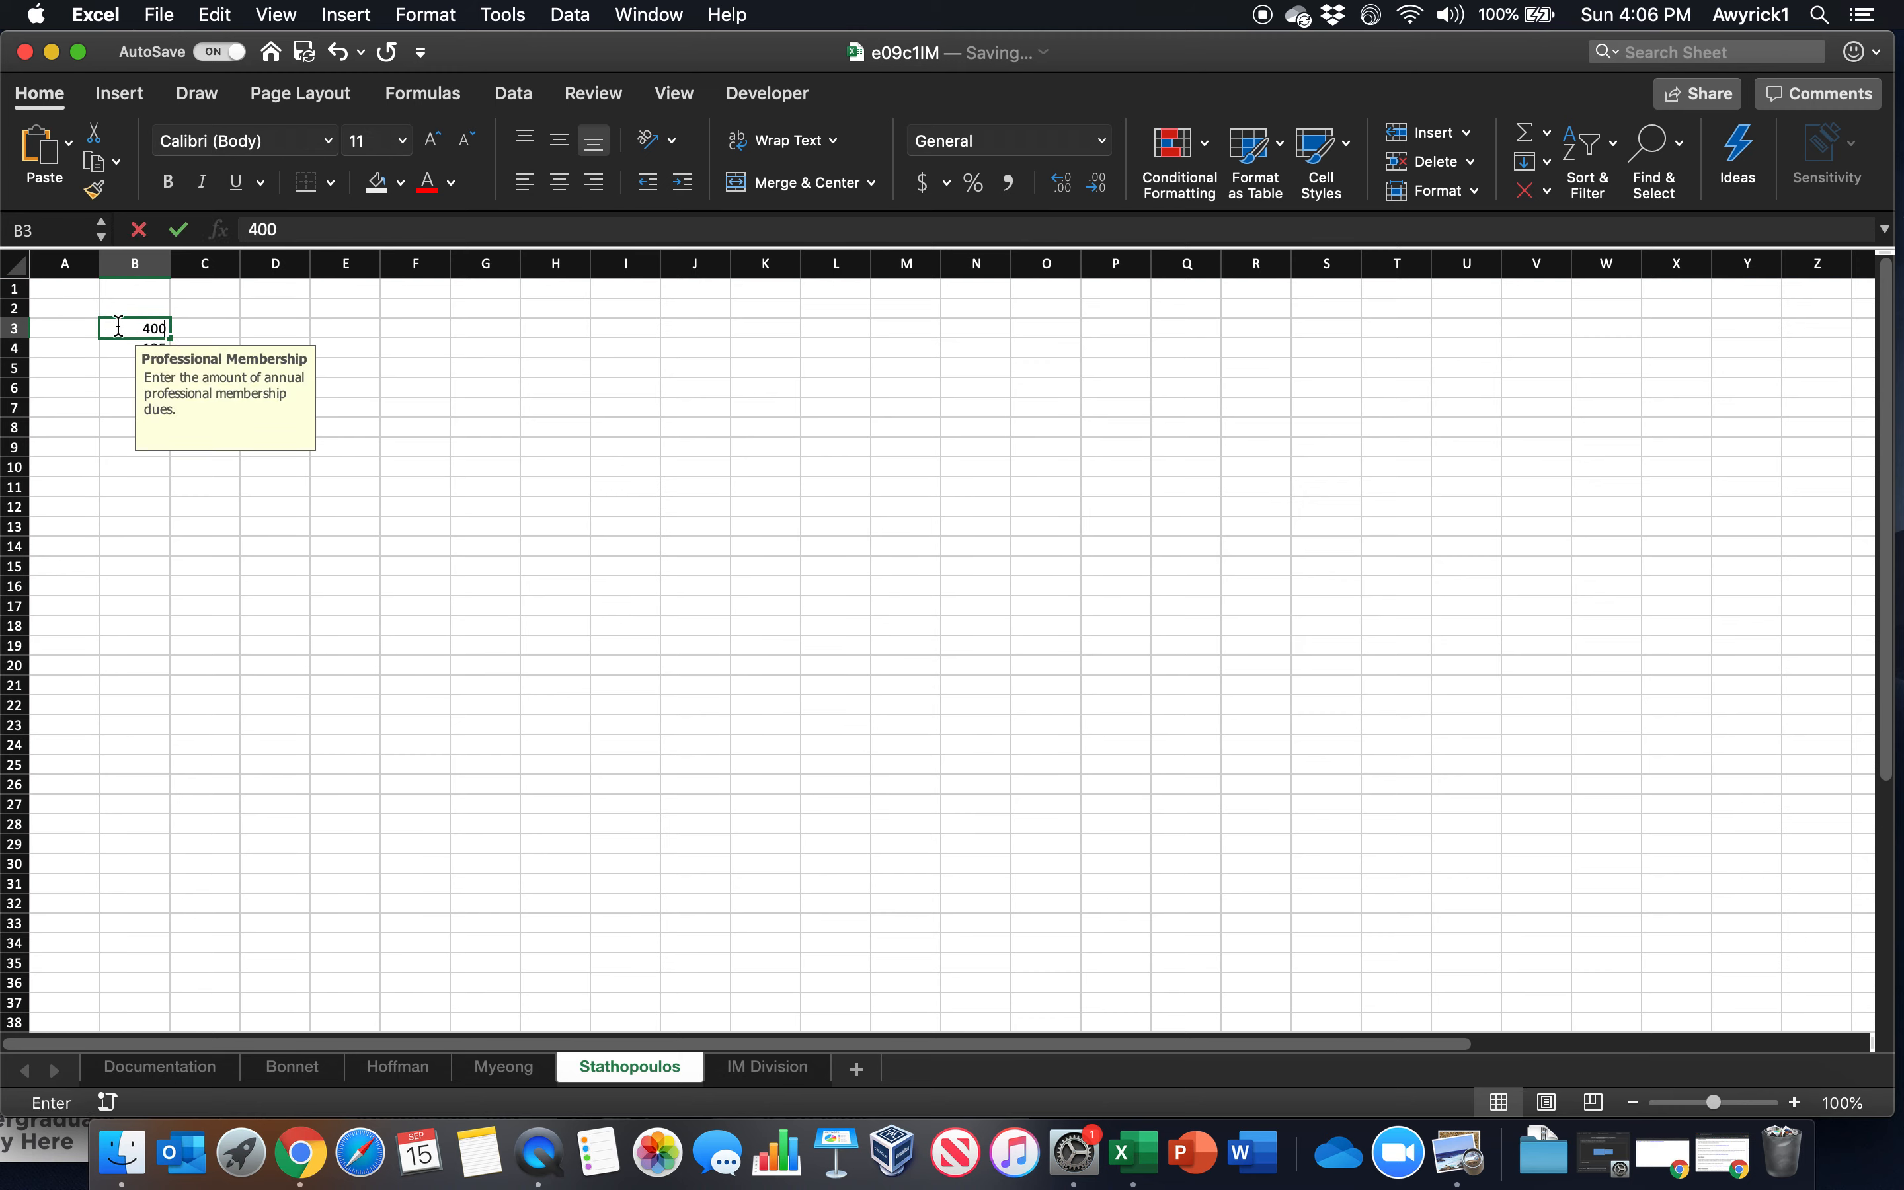
text(00)
key(Return)
click(1038, 423)
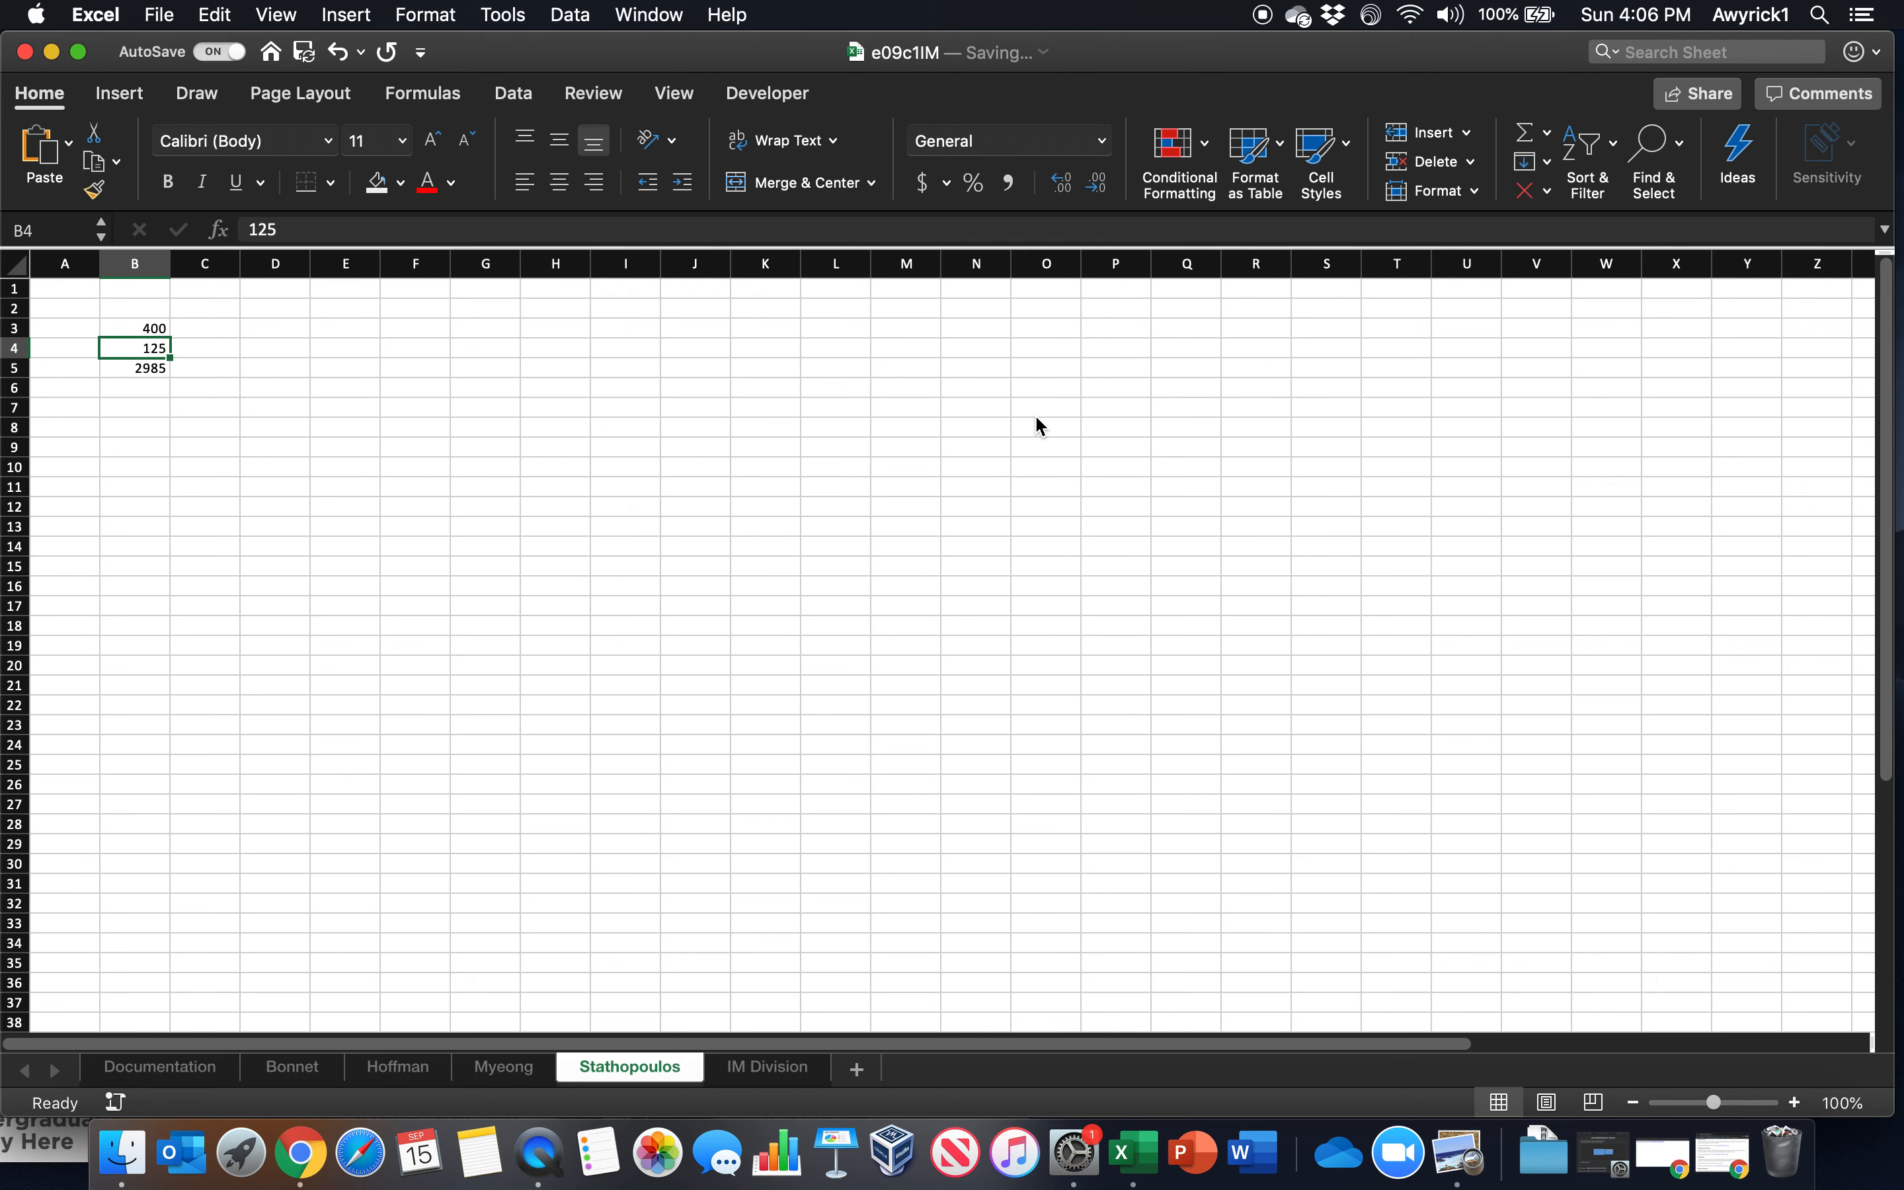
Re-enter the existing amount in B3, decline the validation warning and set the cell to 350
click(144, 329)
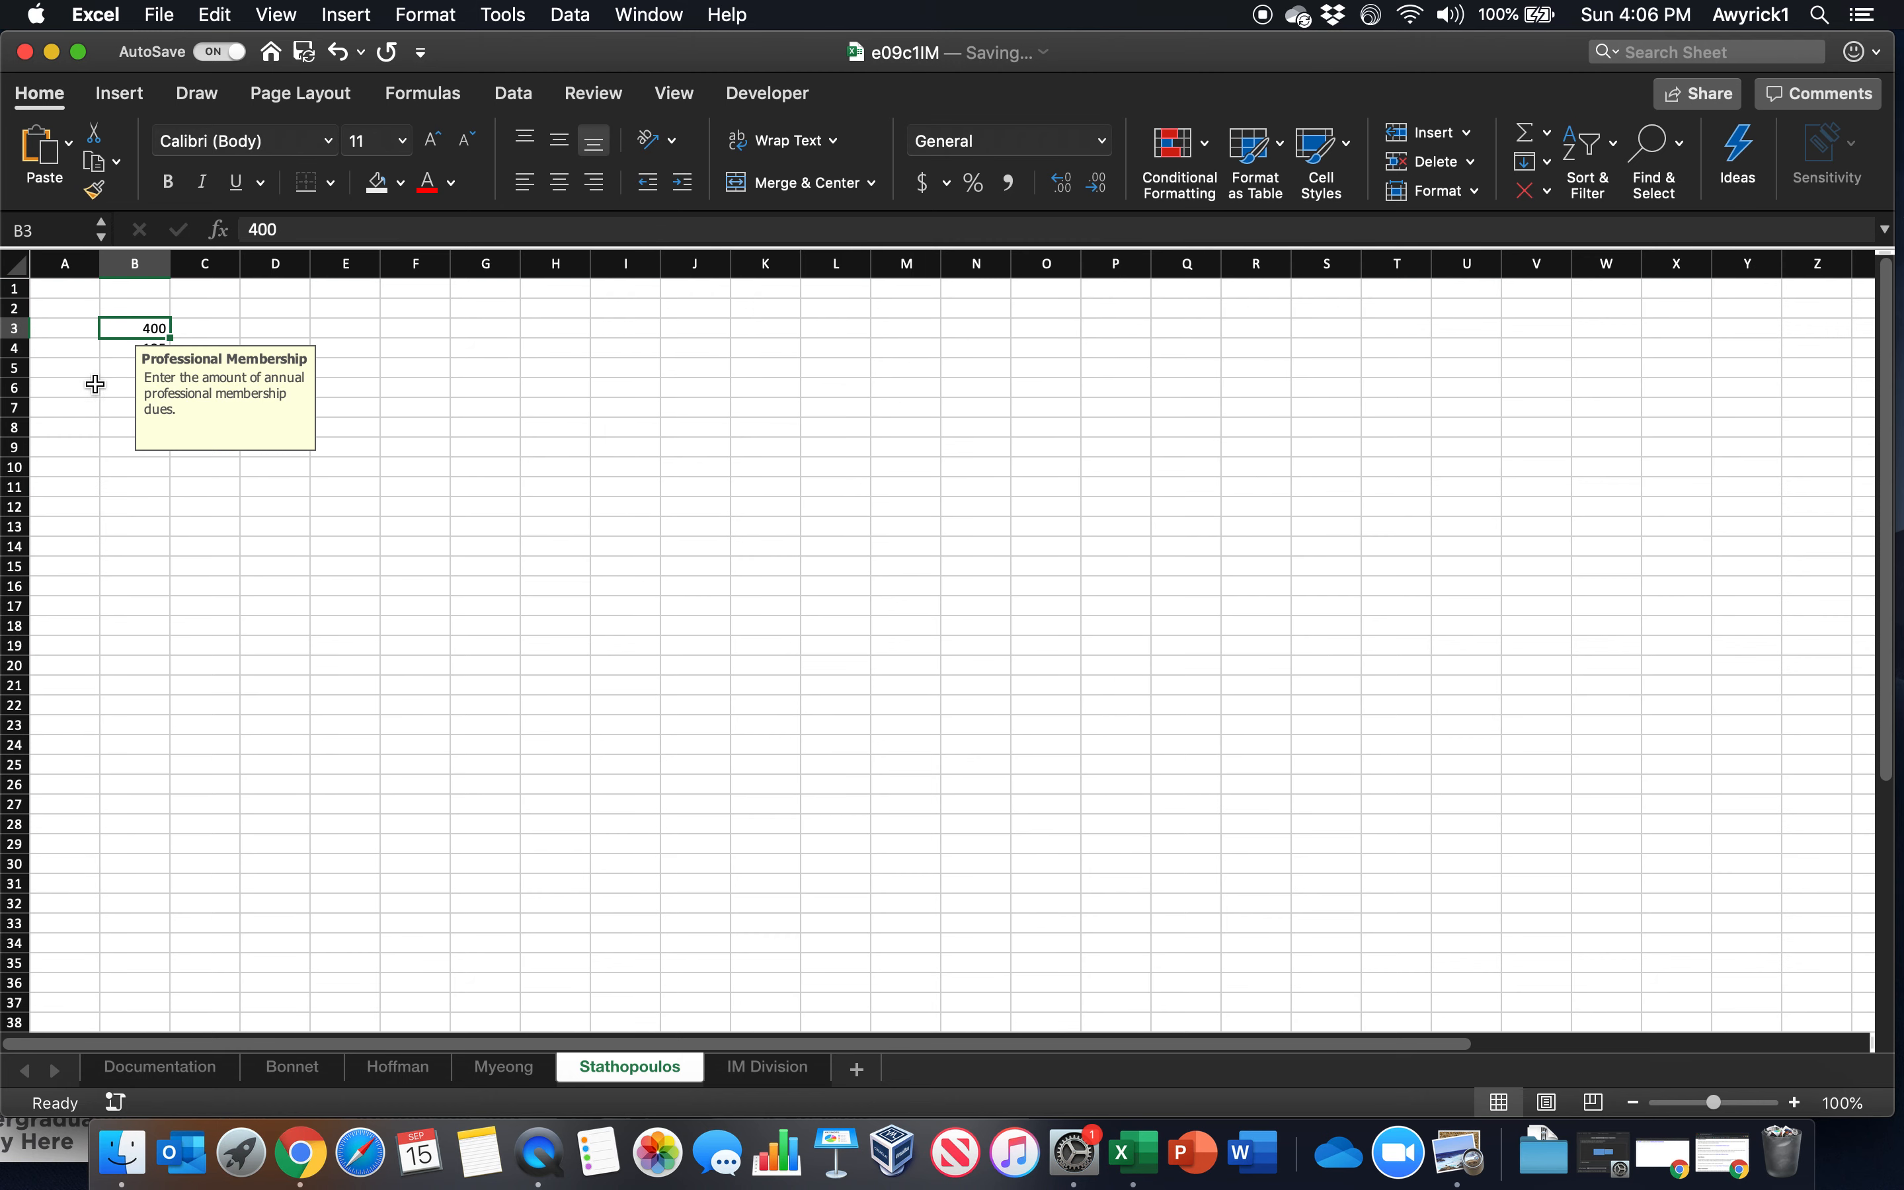
click(112, 346)
click(117, 325)
double_click(119, 326)
key(Return)
click(1207, 418)
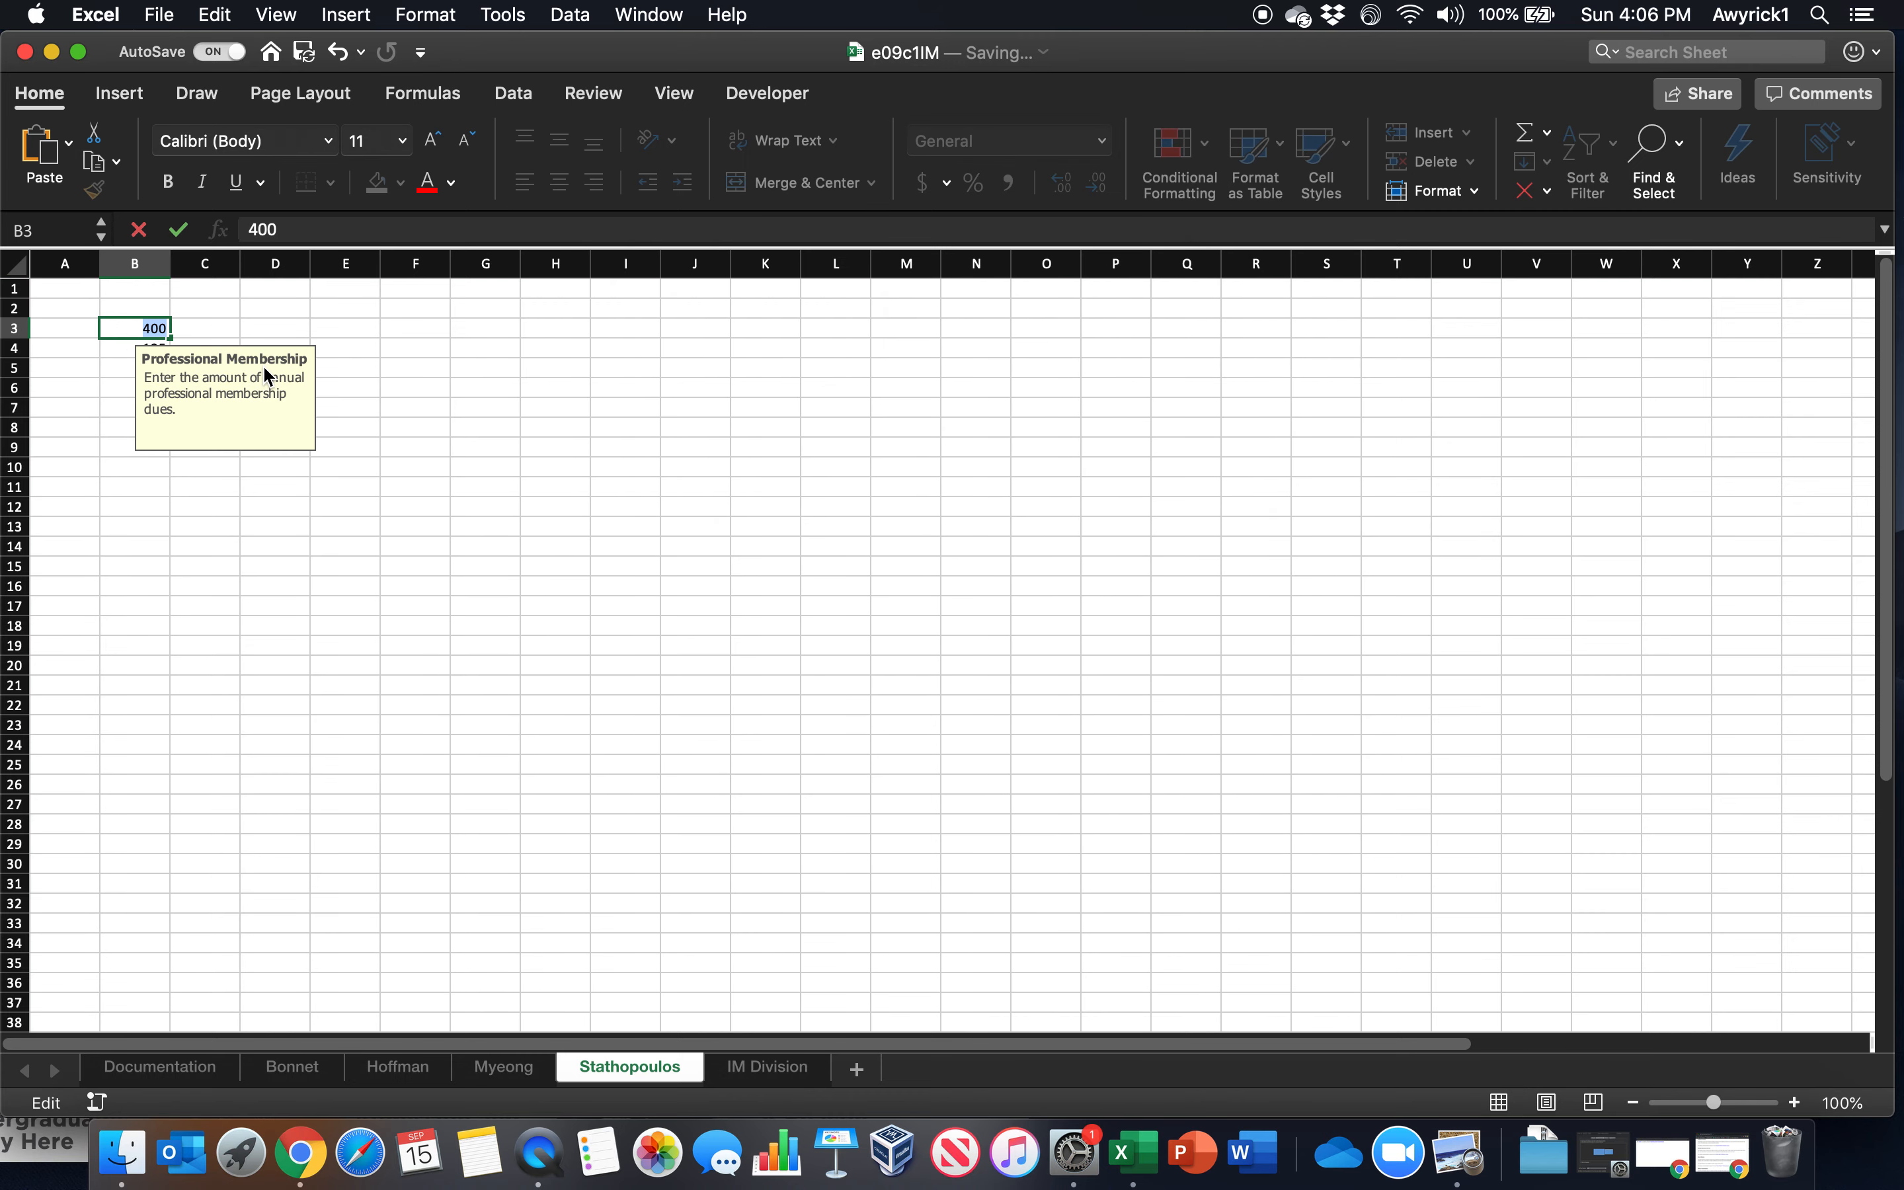
text(350)
key(Return)
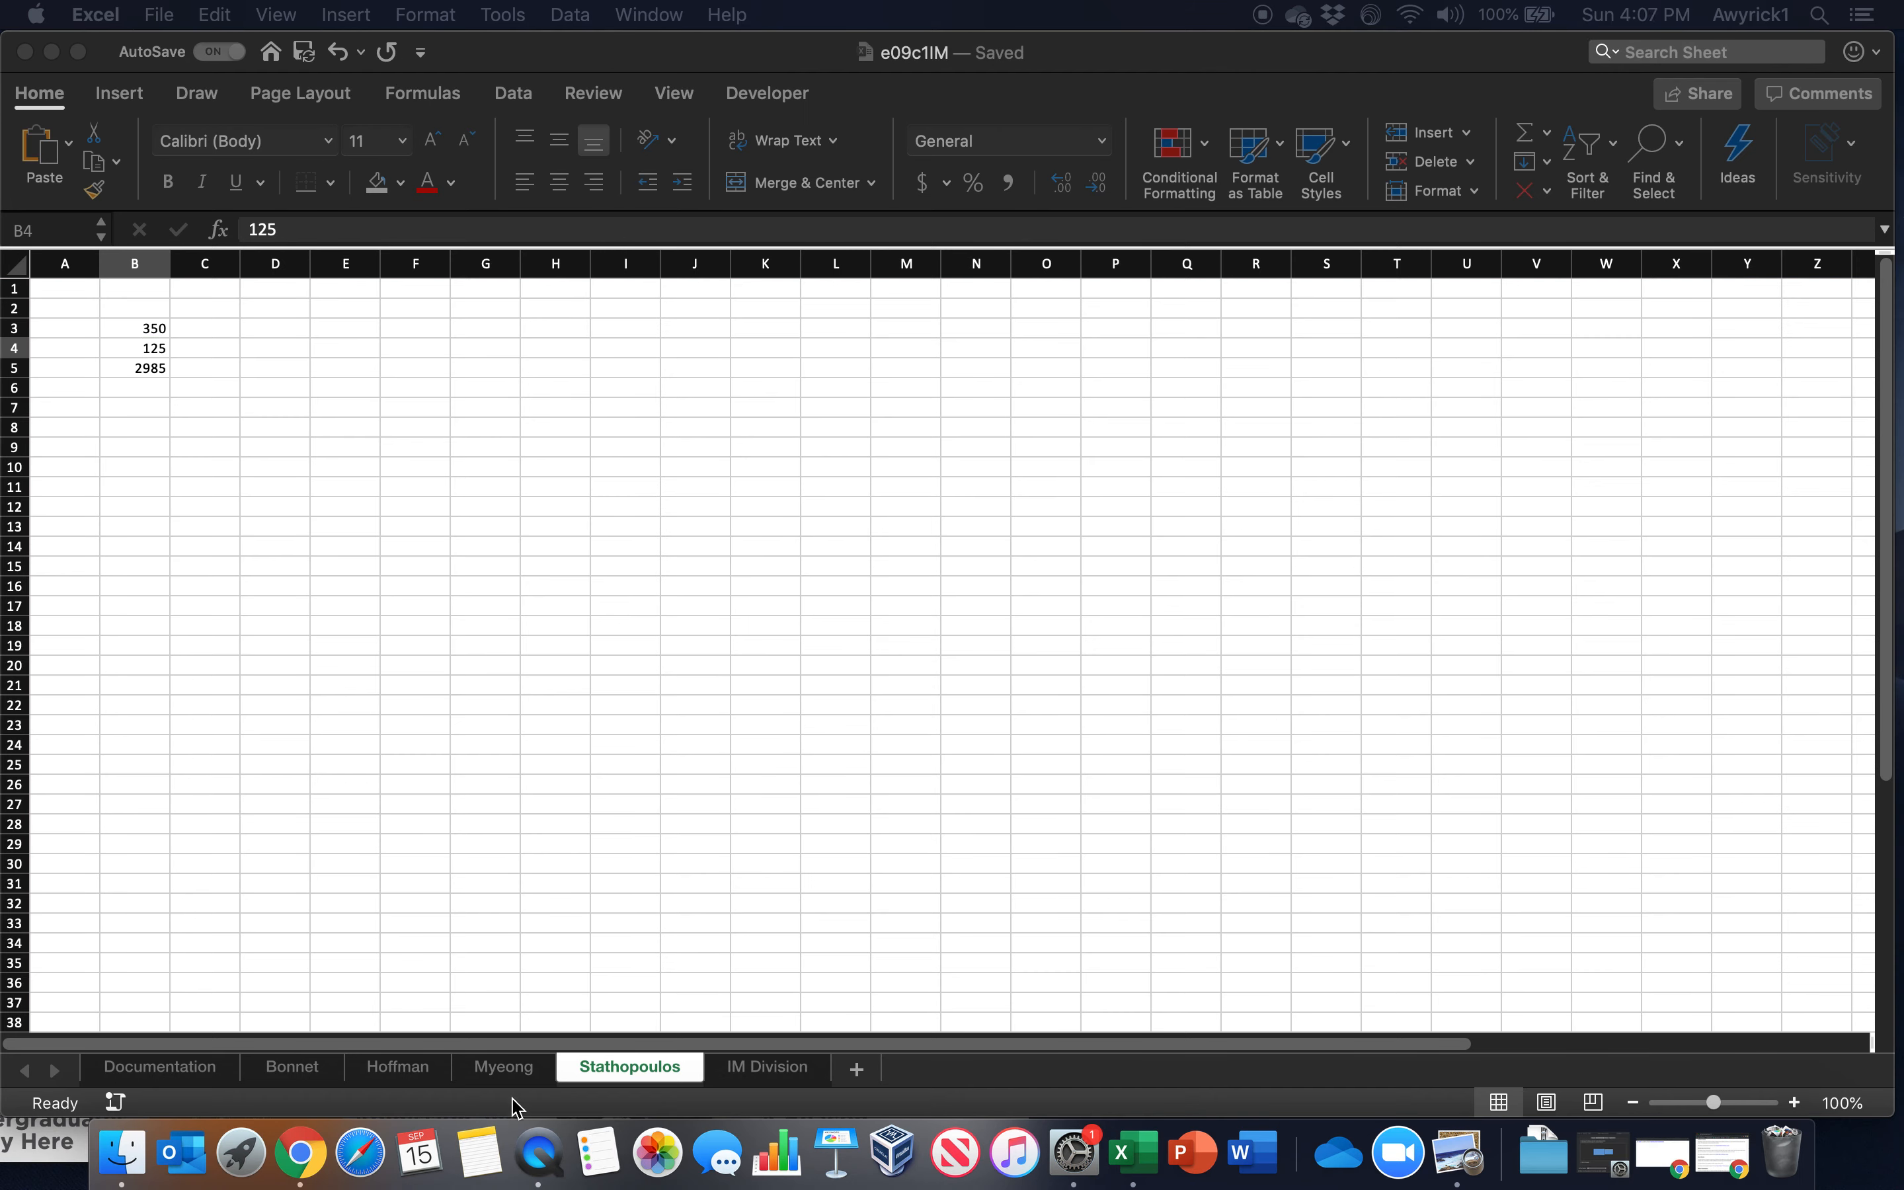
Go back through the employee worksheets to the first one and circle its invalid data
click(444, 1078)
click(440, 1077)
click(515, 1075)
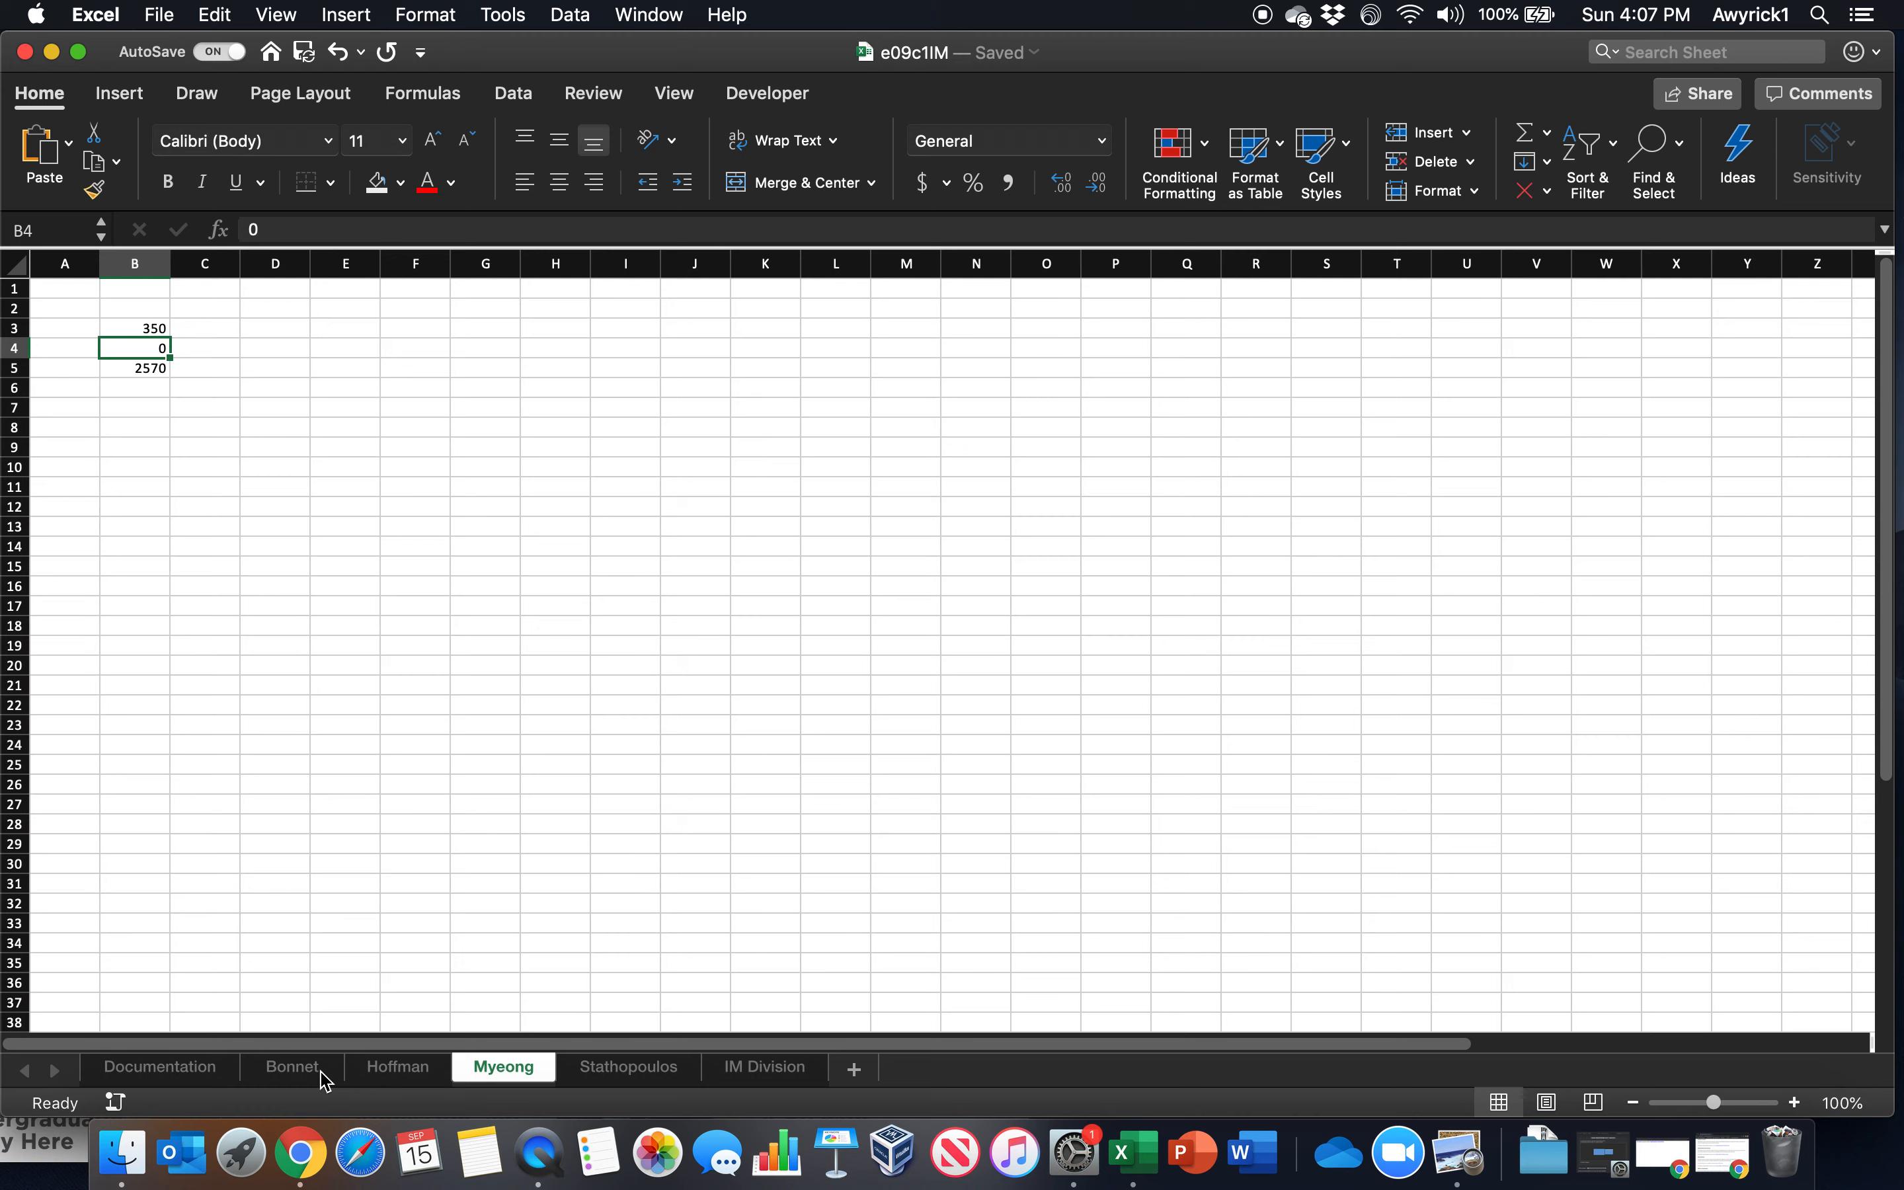
click(324, 1079)
click(691, 732)
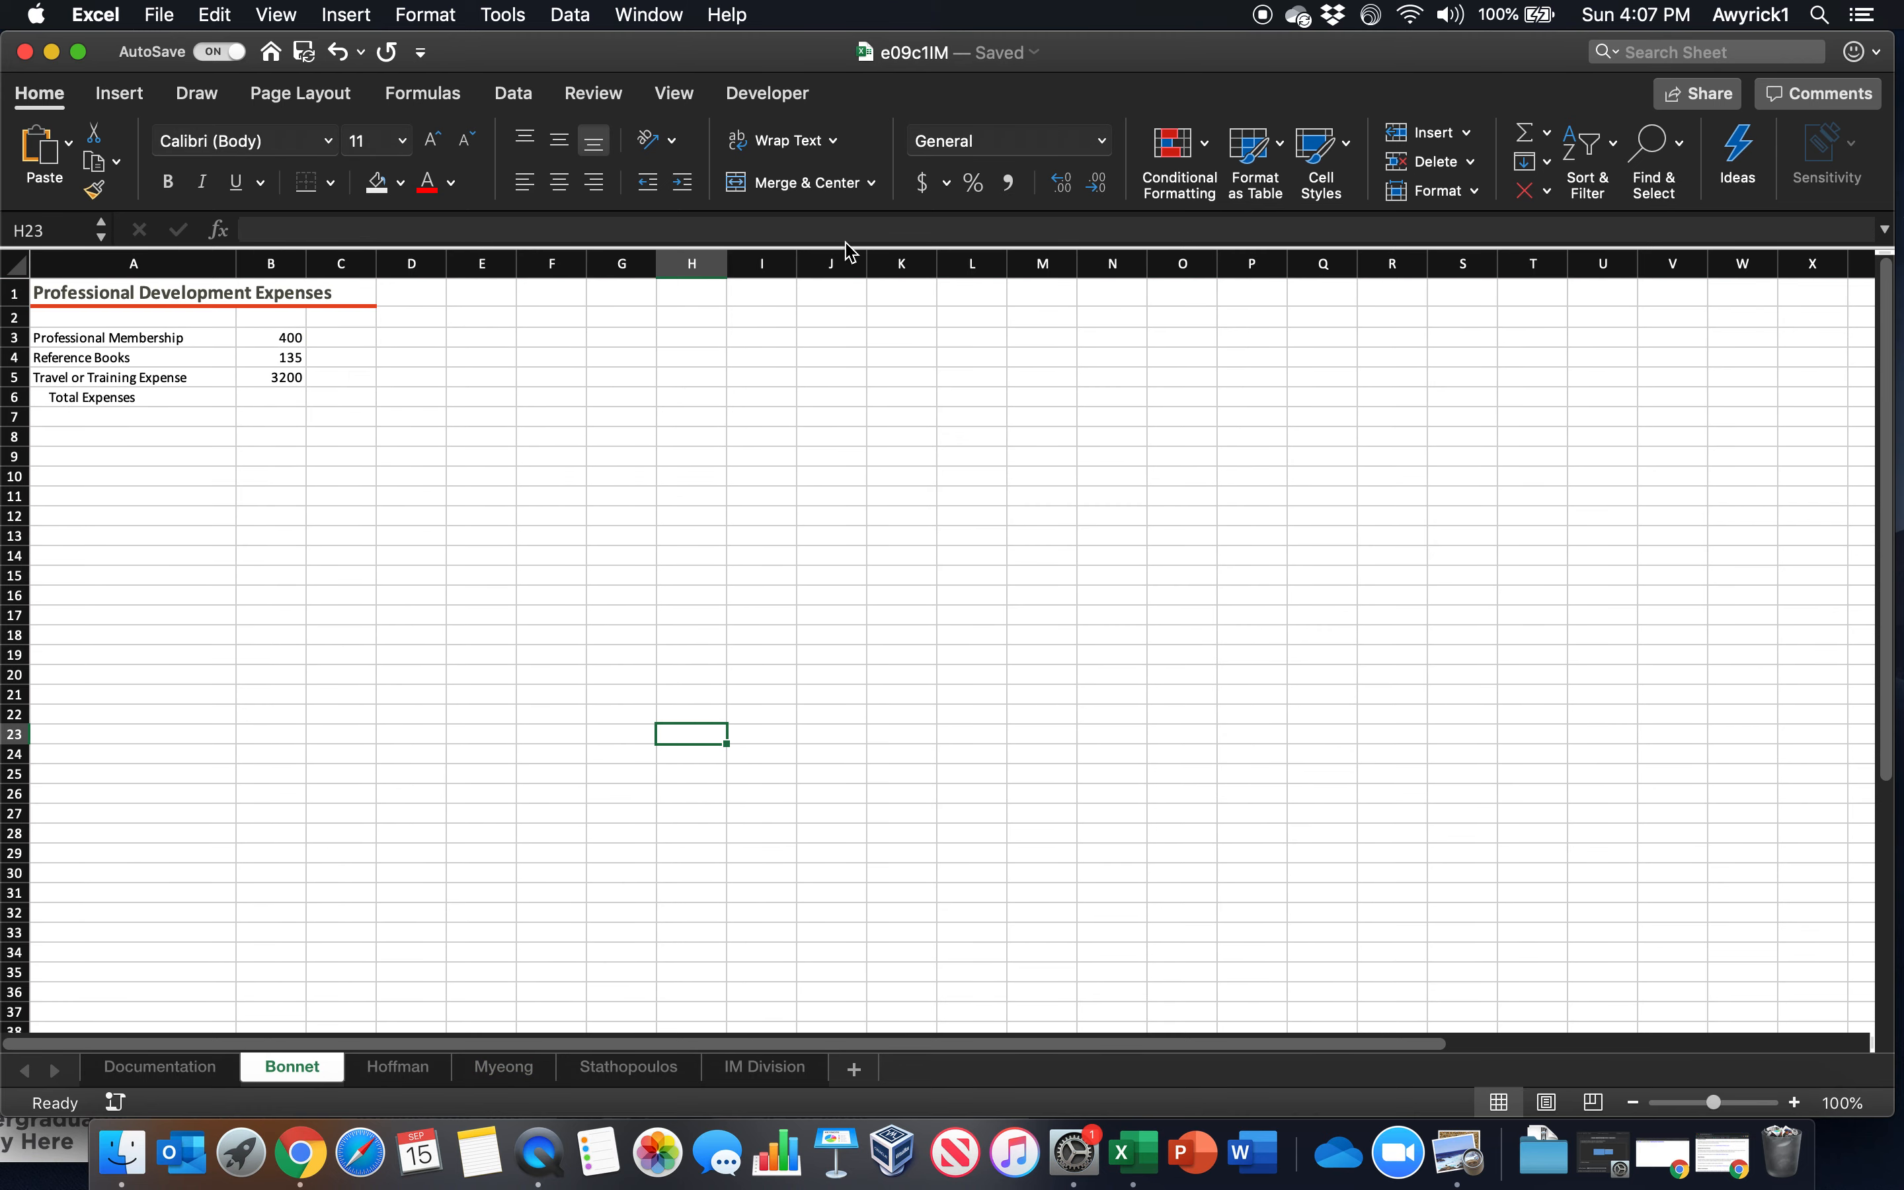
click(515, 98)
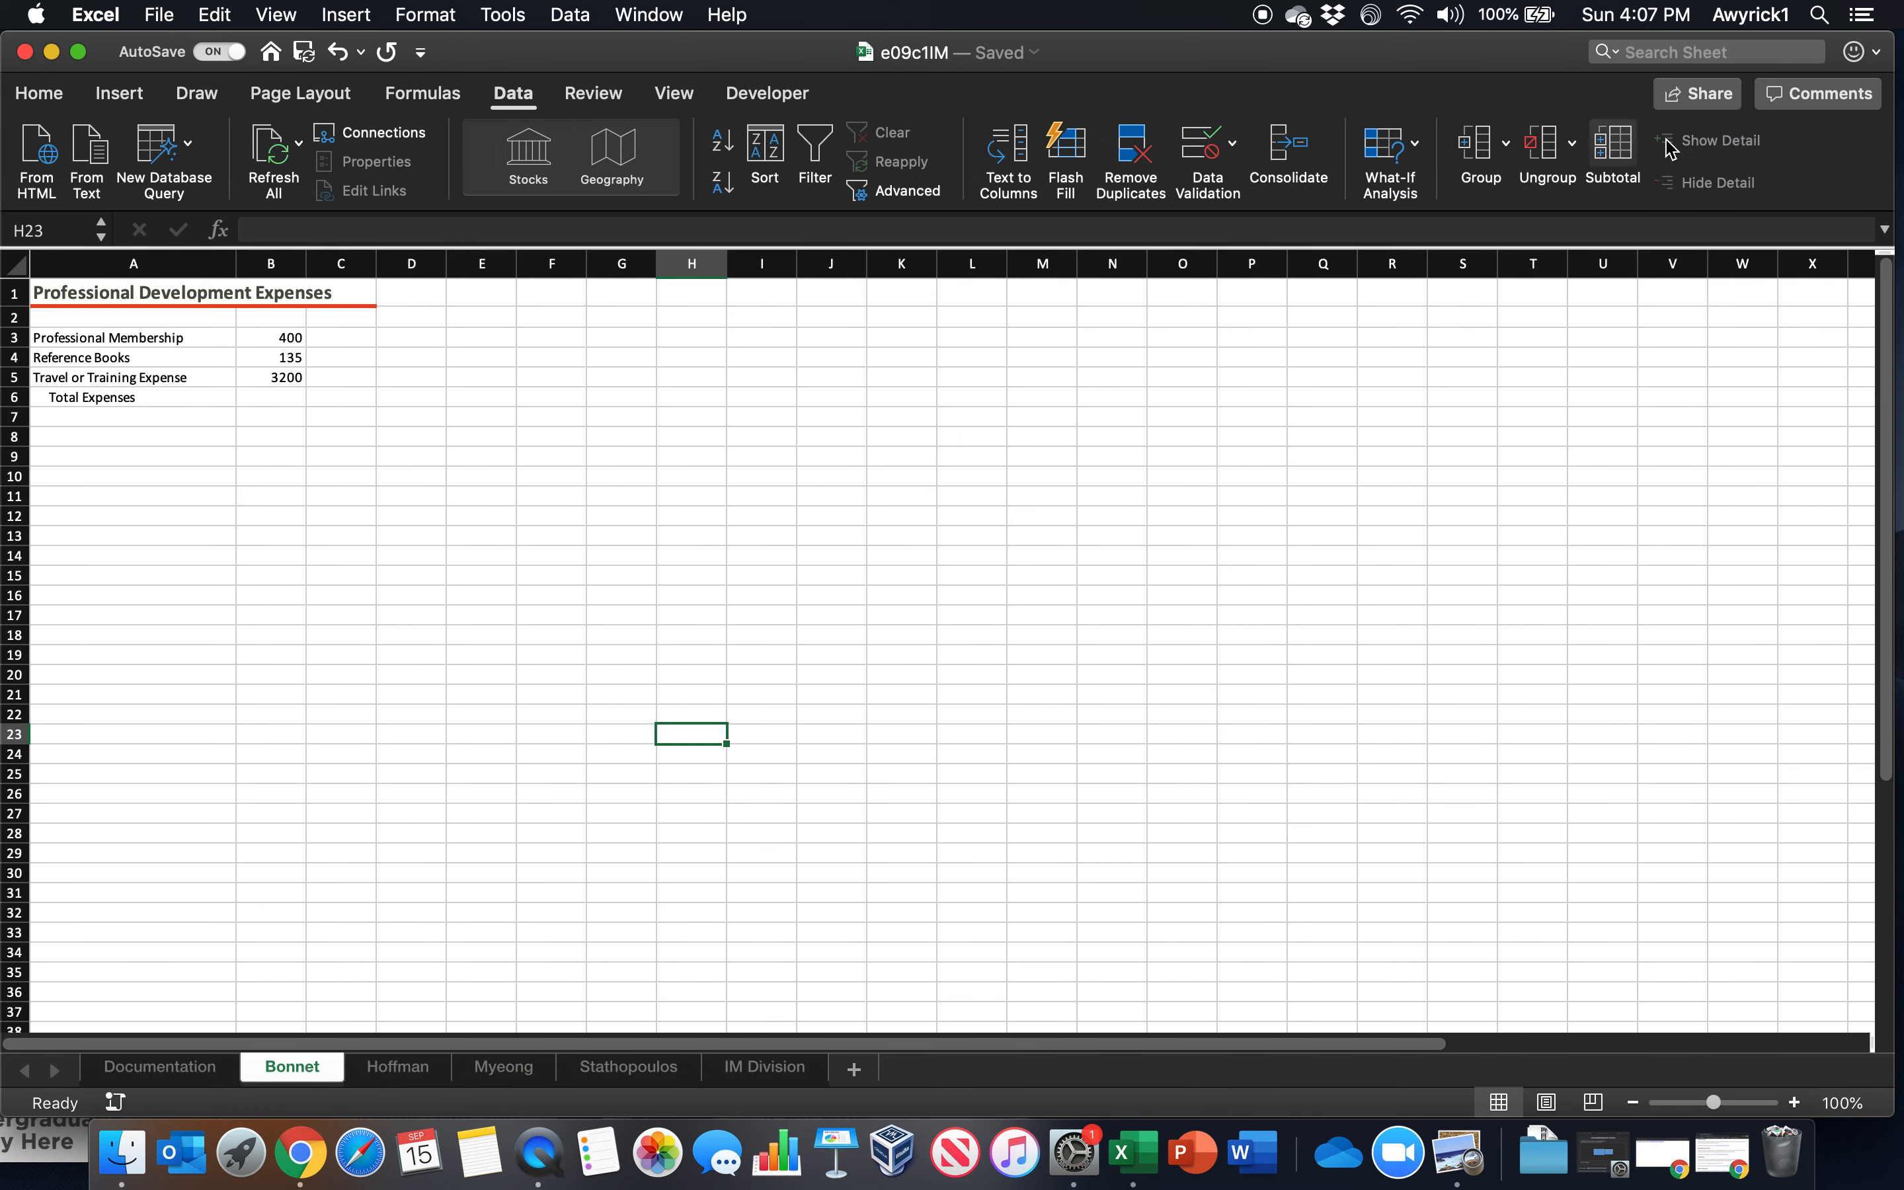
click(1239, 152)
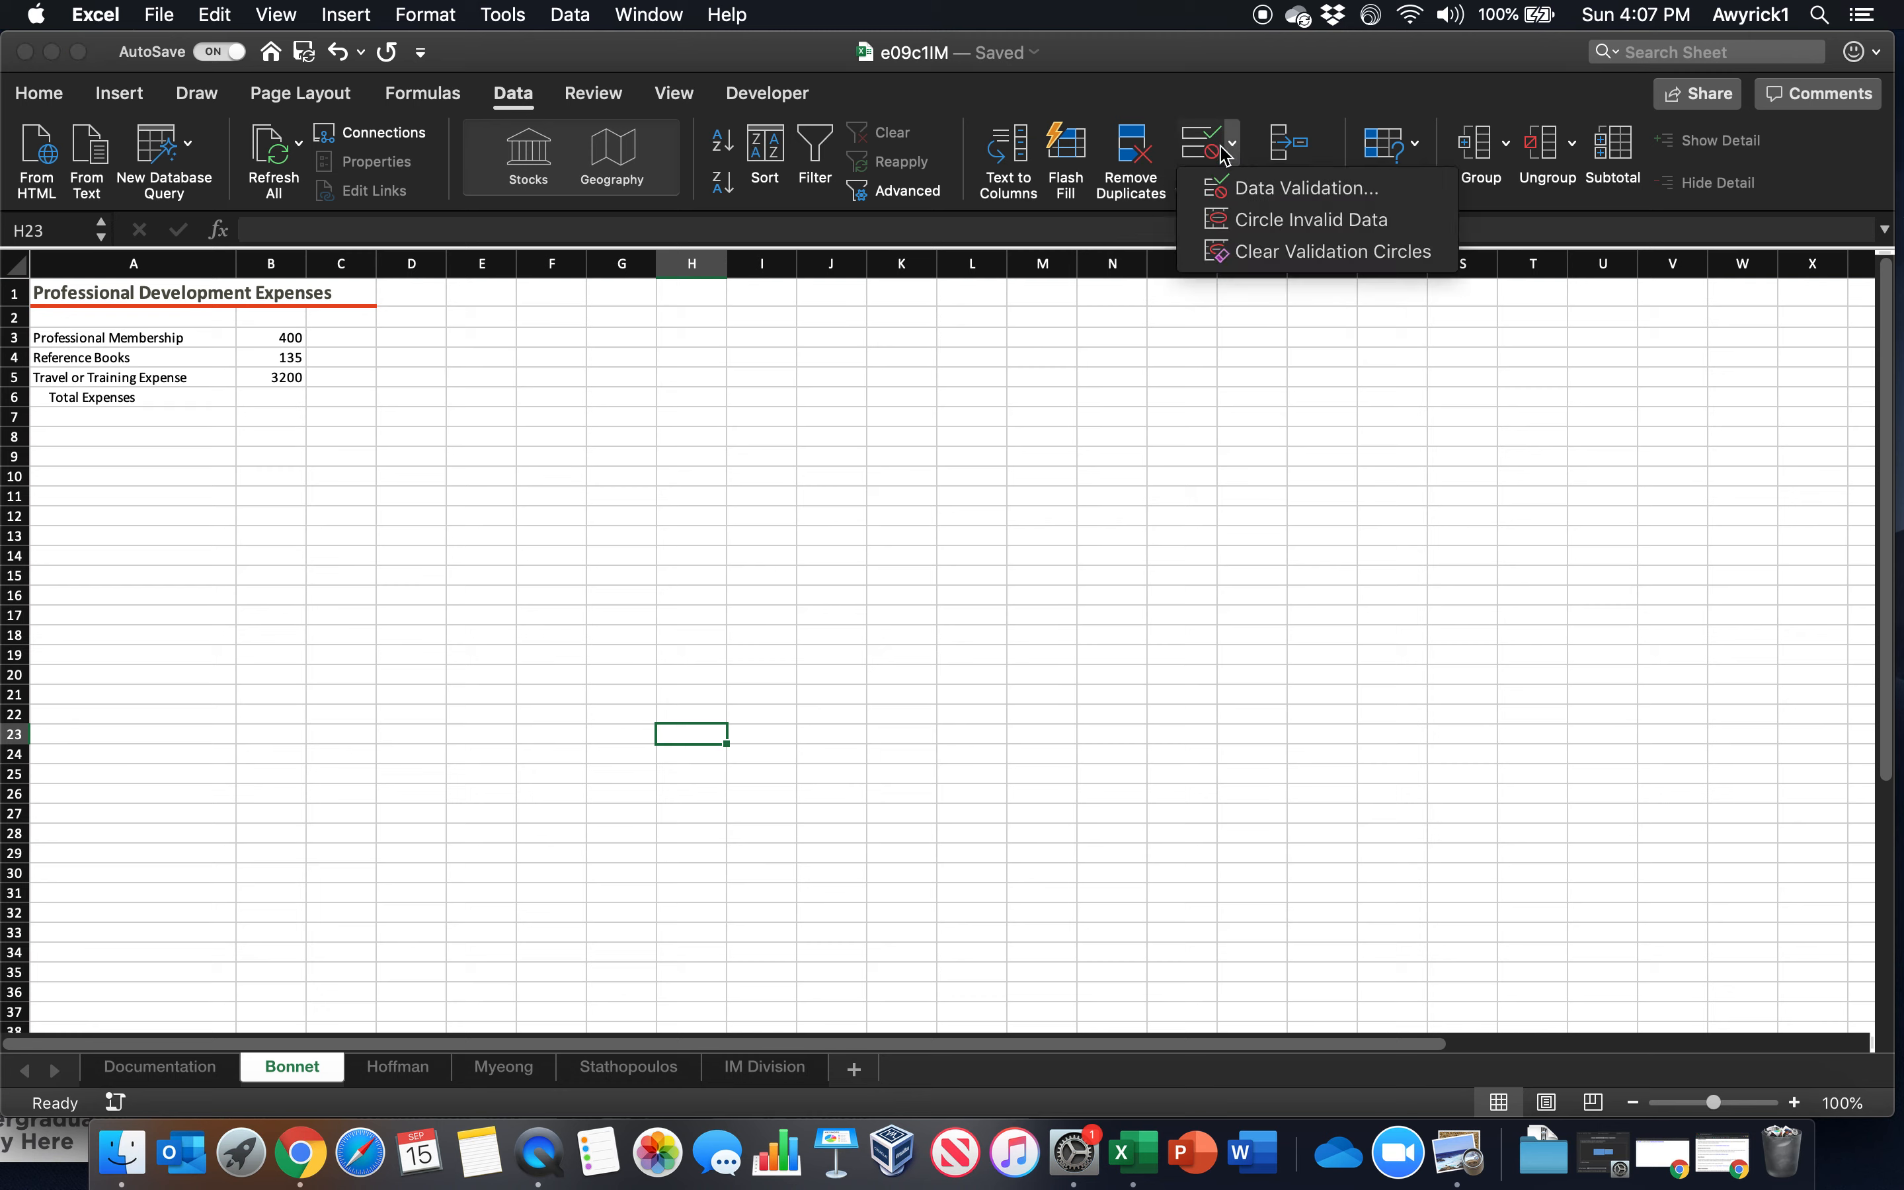
click(1284, 221)
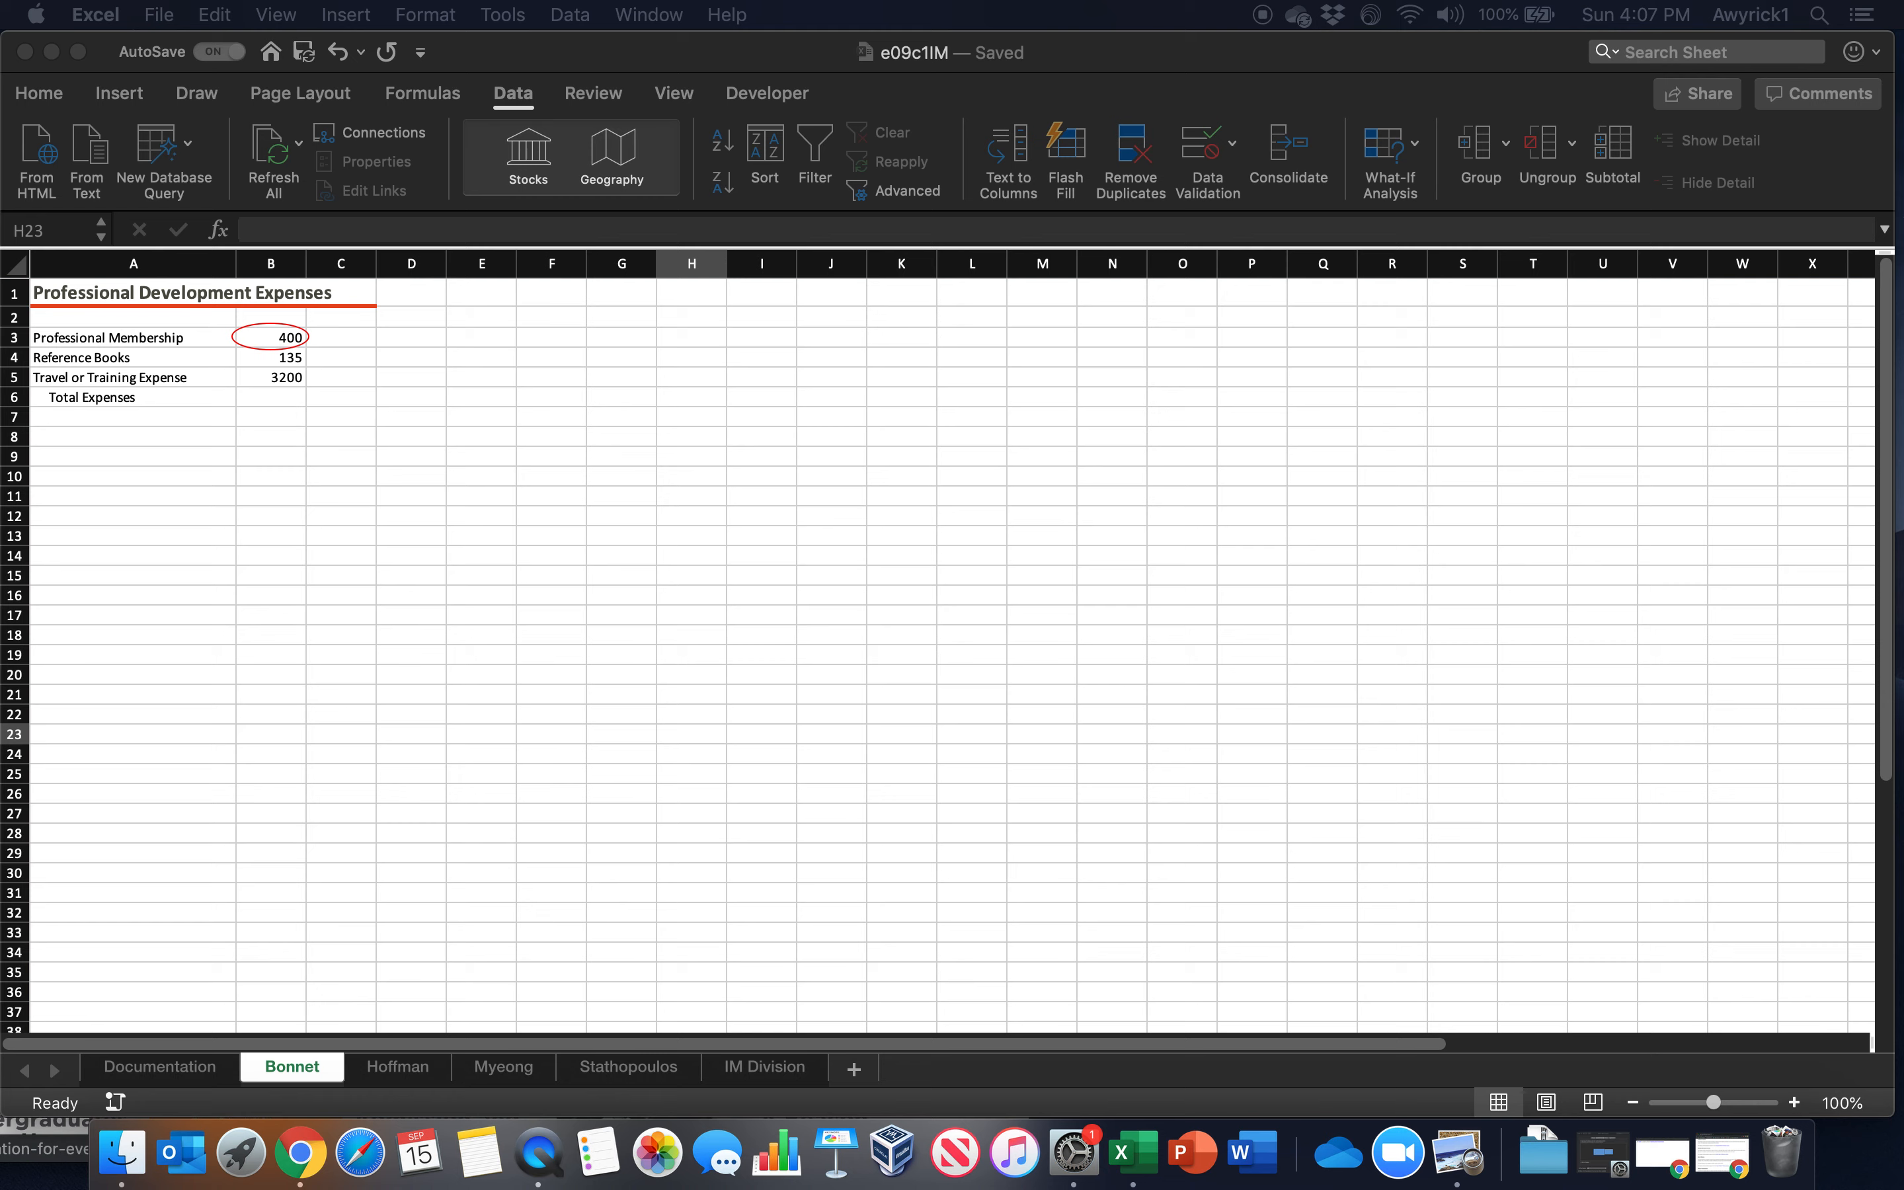
Group the four employee worksheets and fill the title and labels in A1:A6 across them with all contents and formats
drag(108, 294, 102, 348)
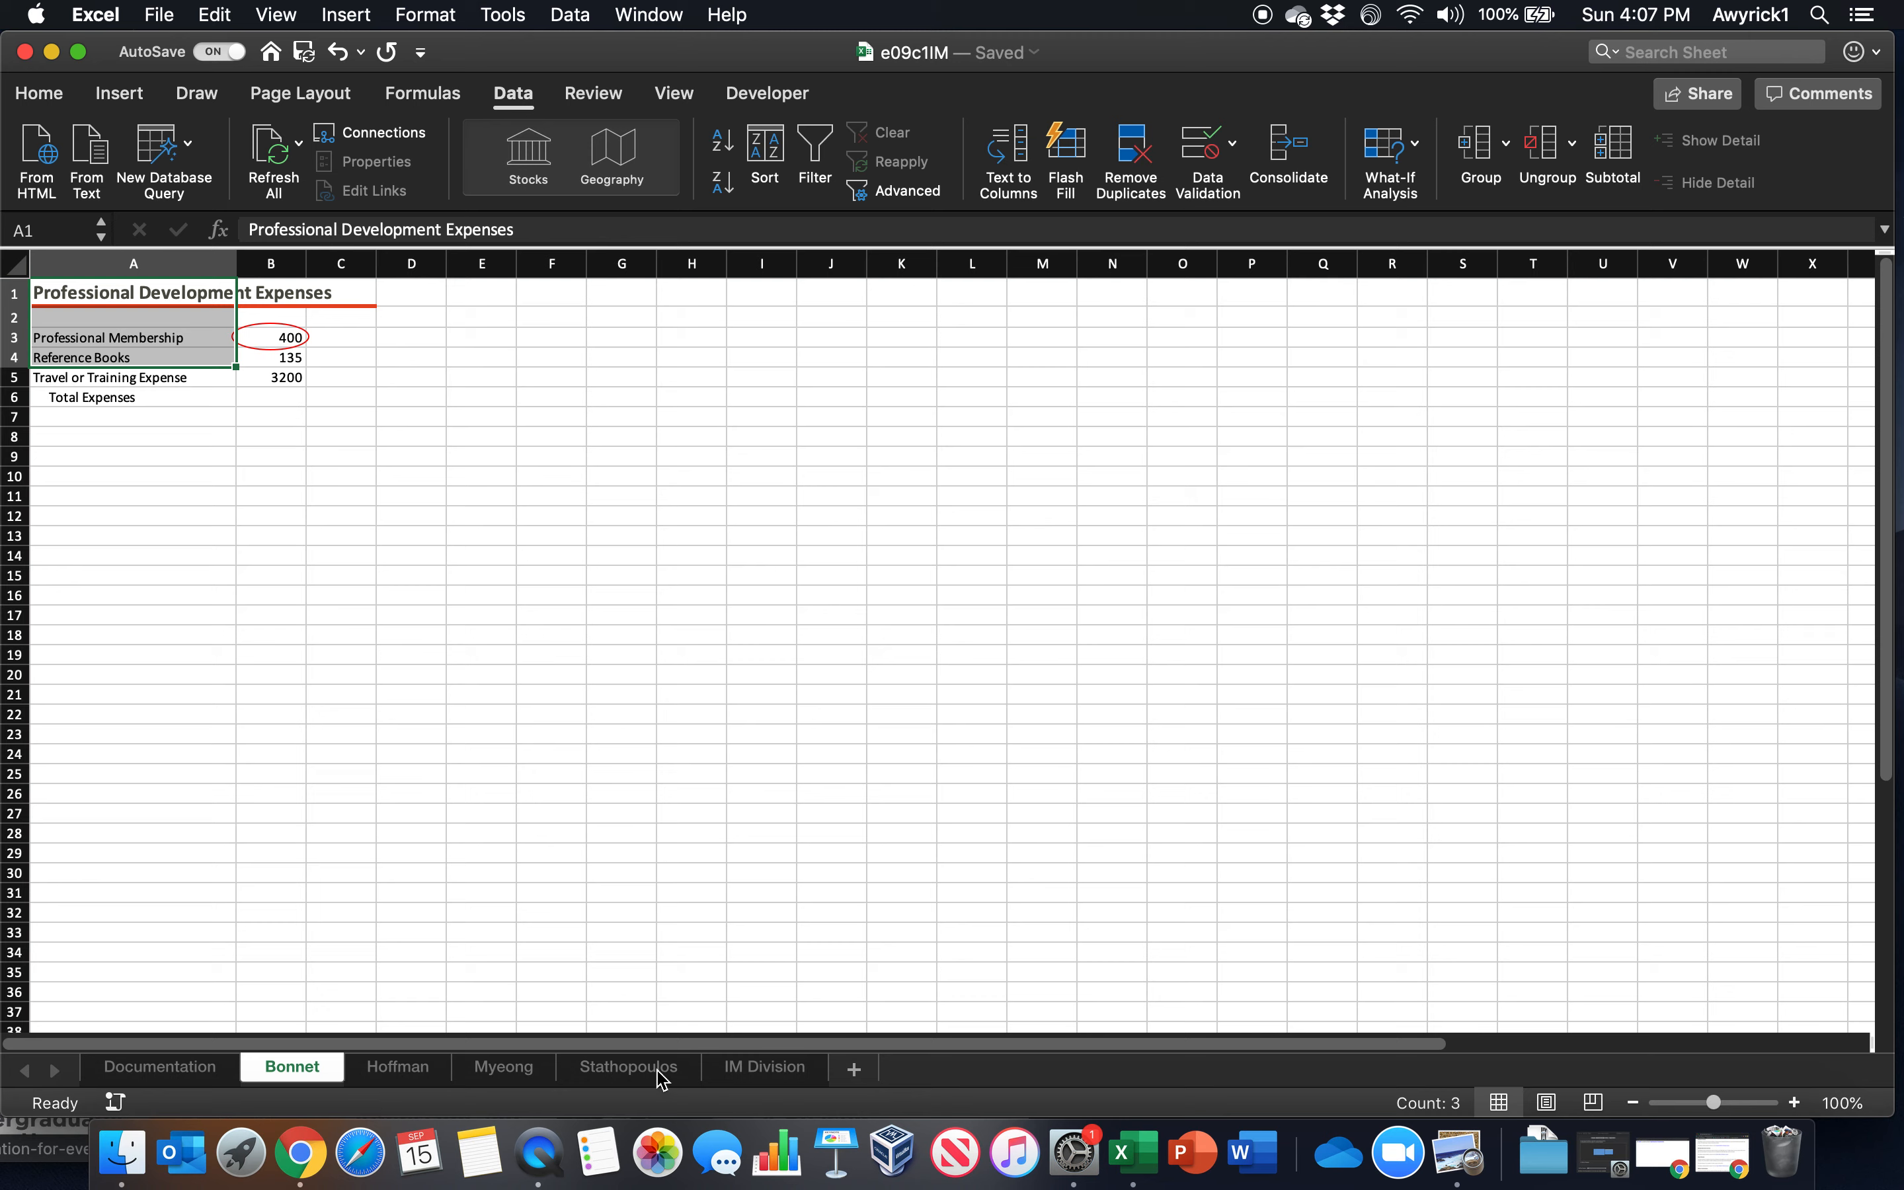
shift+click(632, 1072)
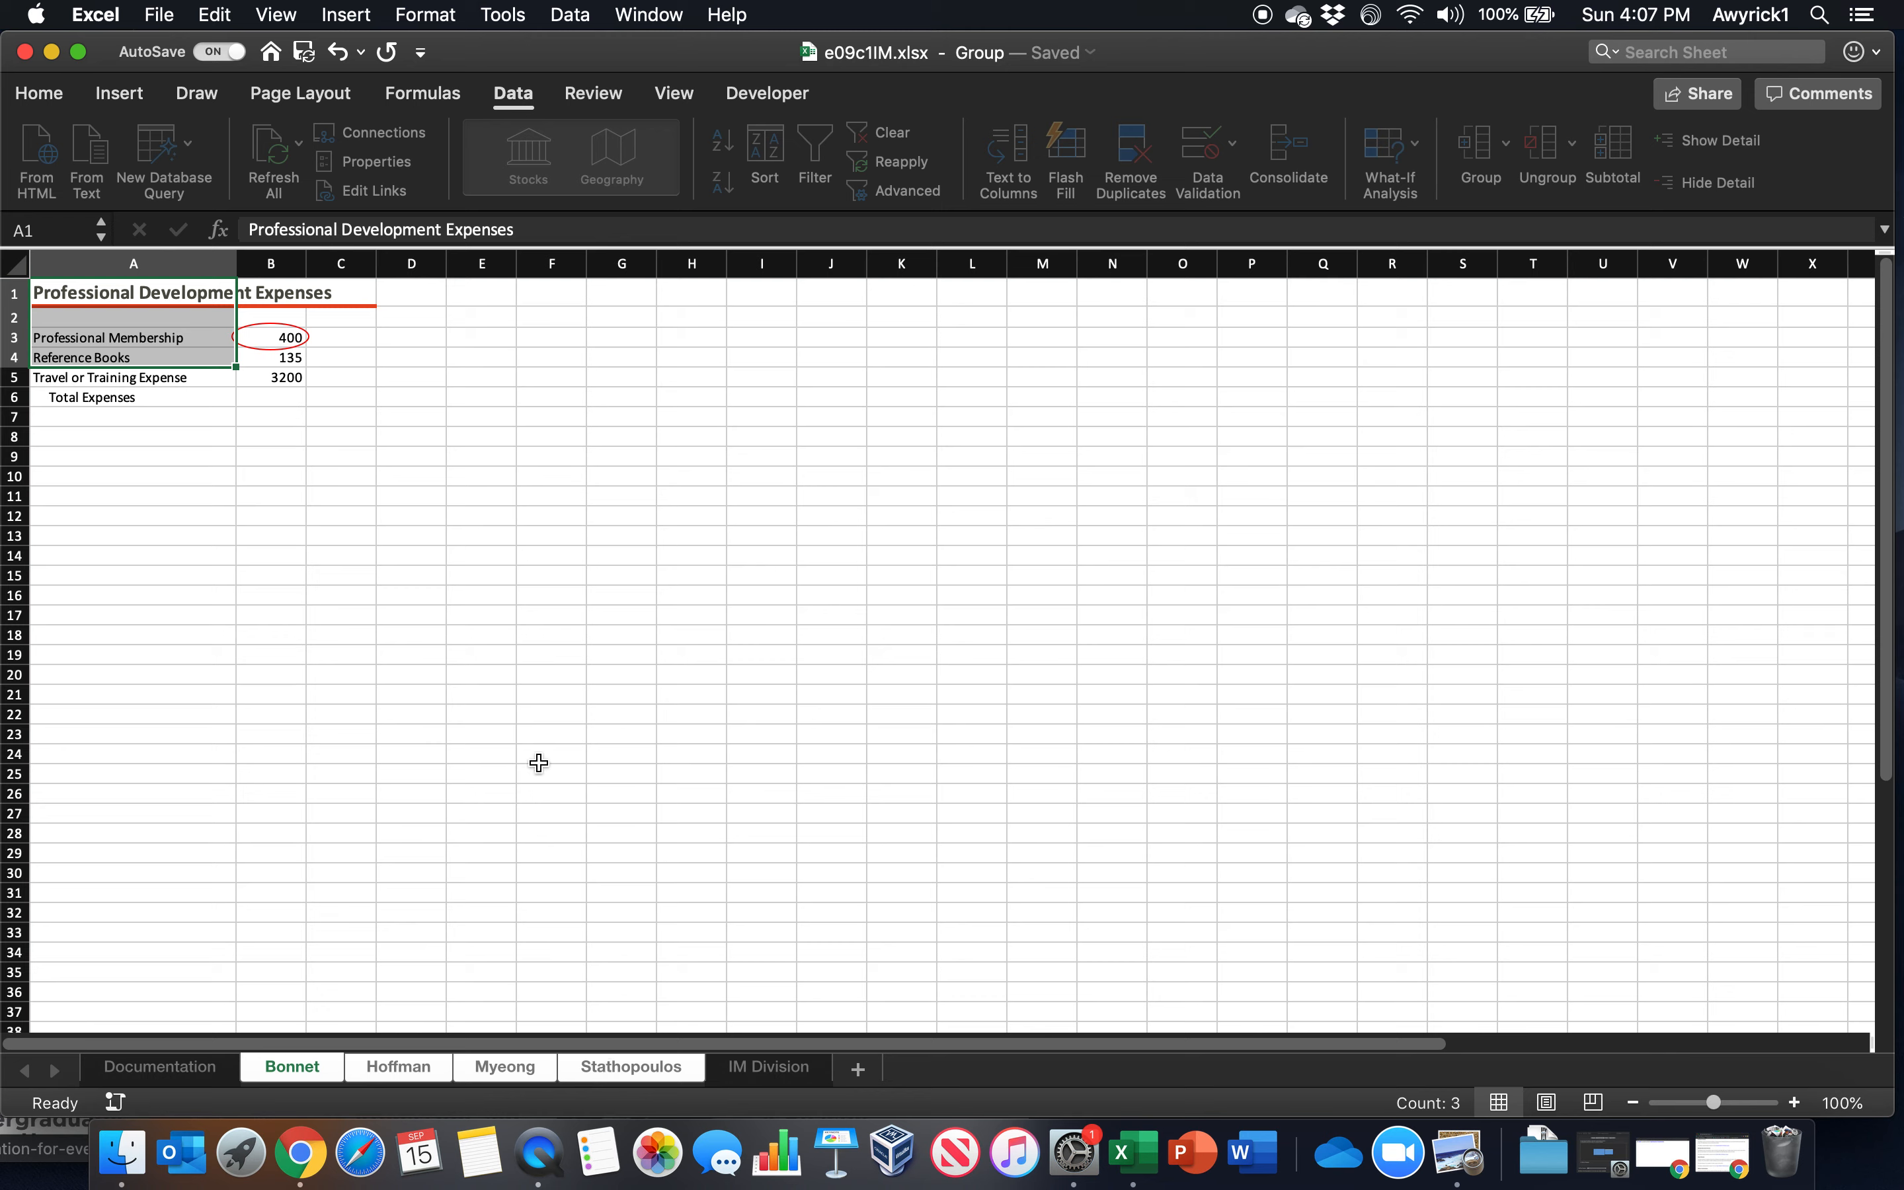
drag(126, 293, 92, 399)
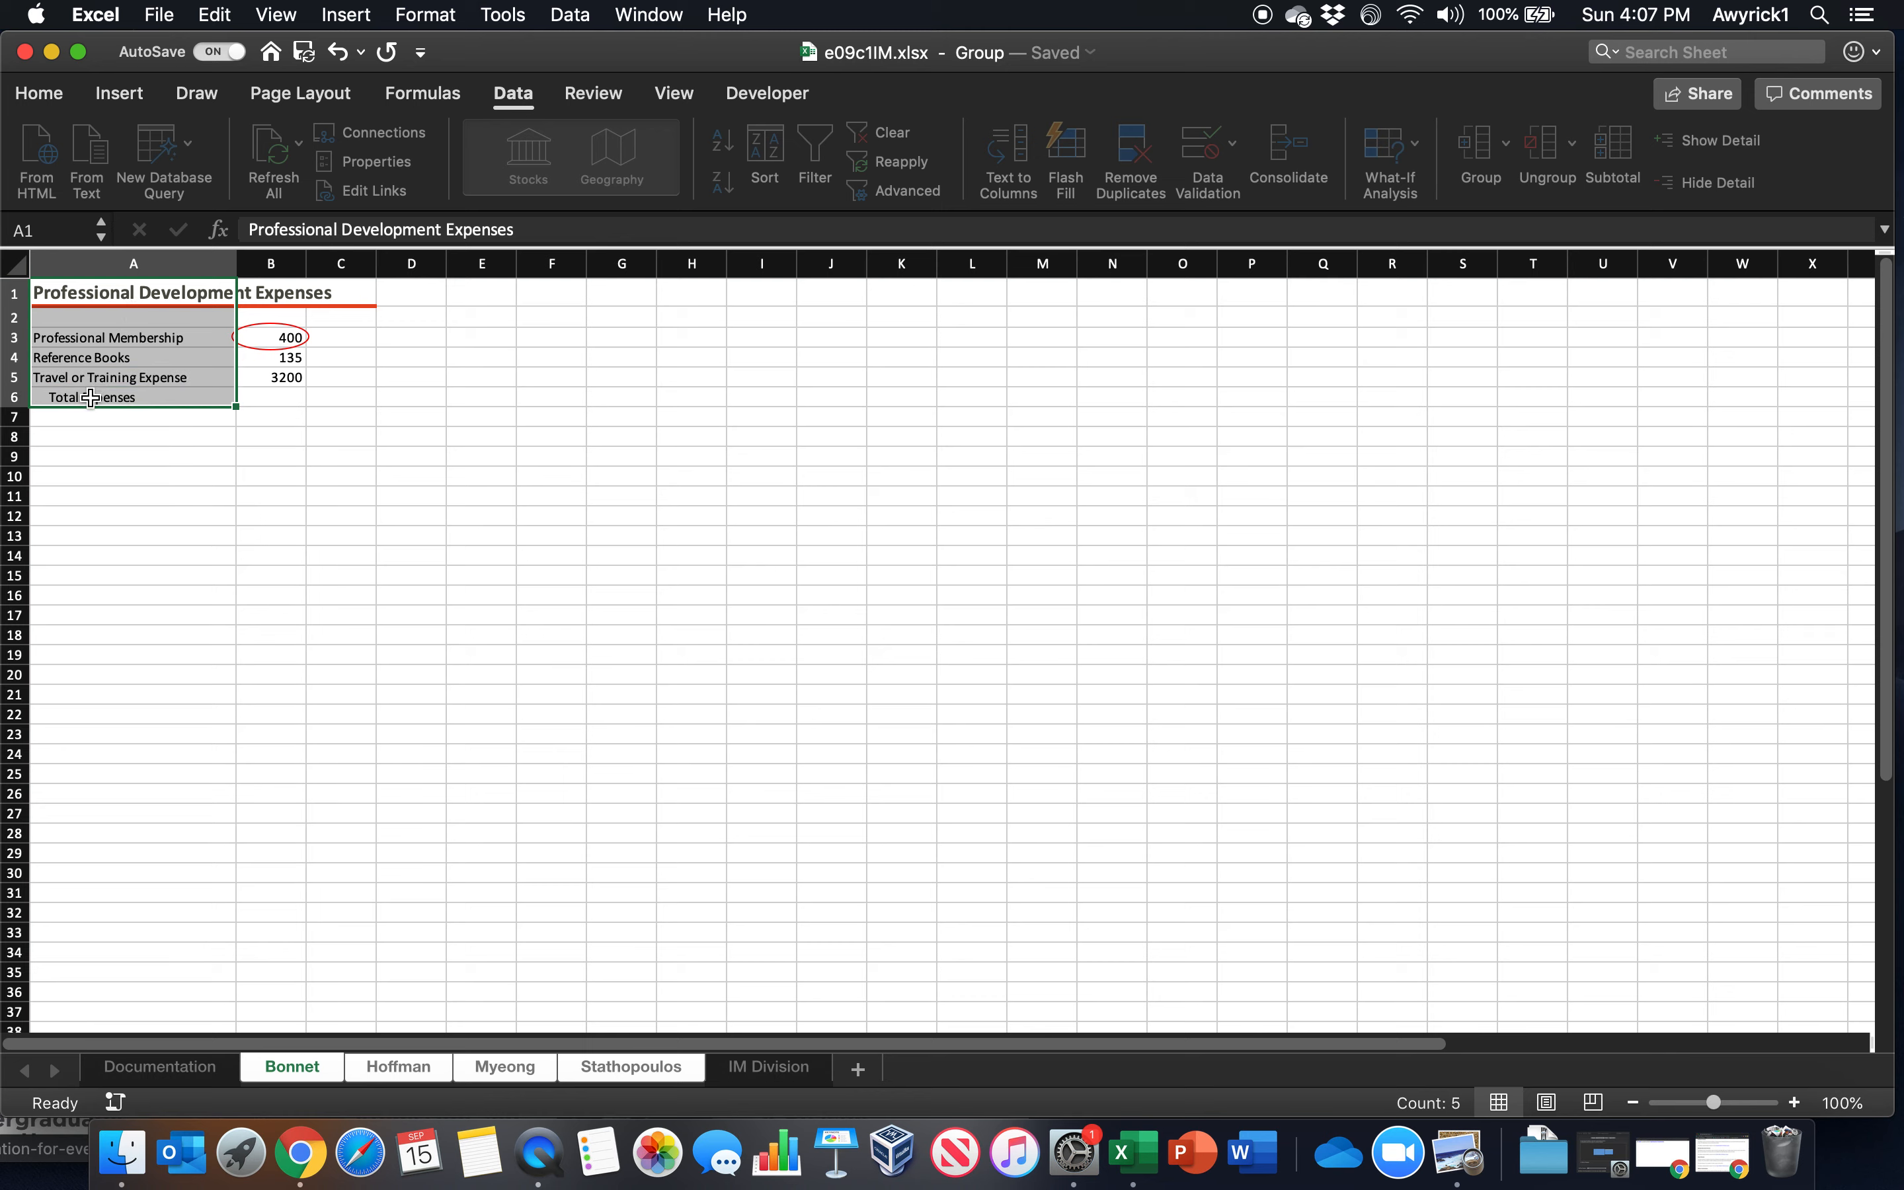
click(63, 96)
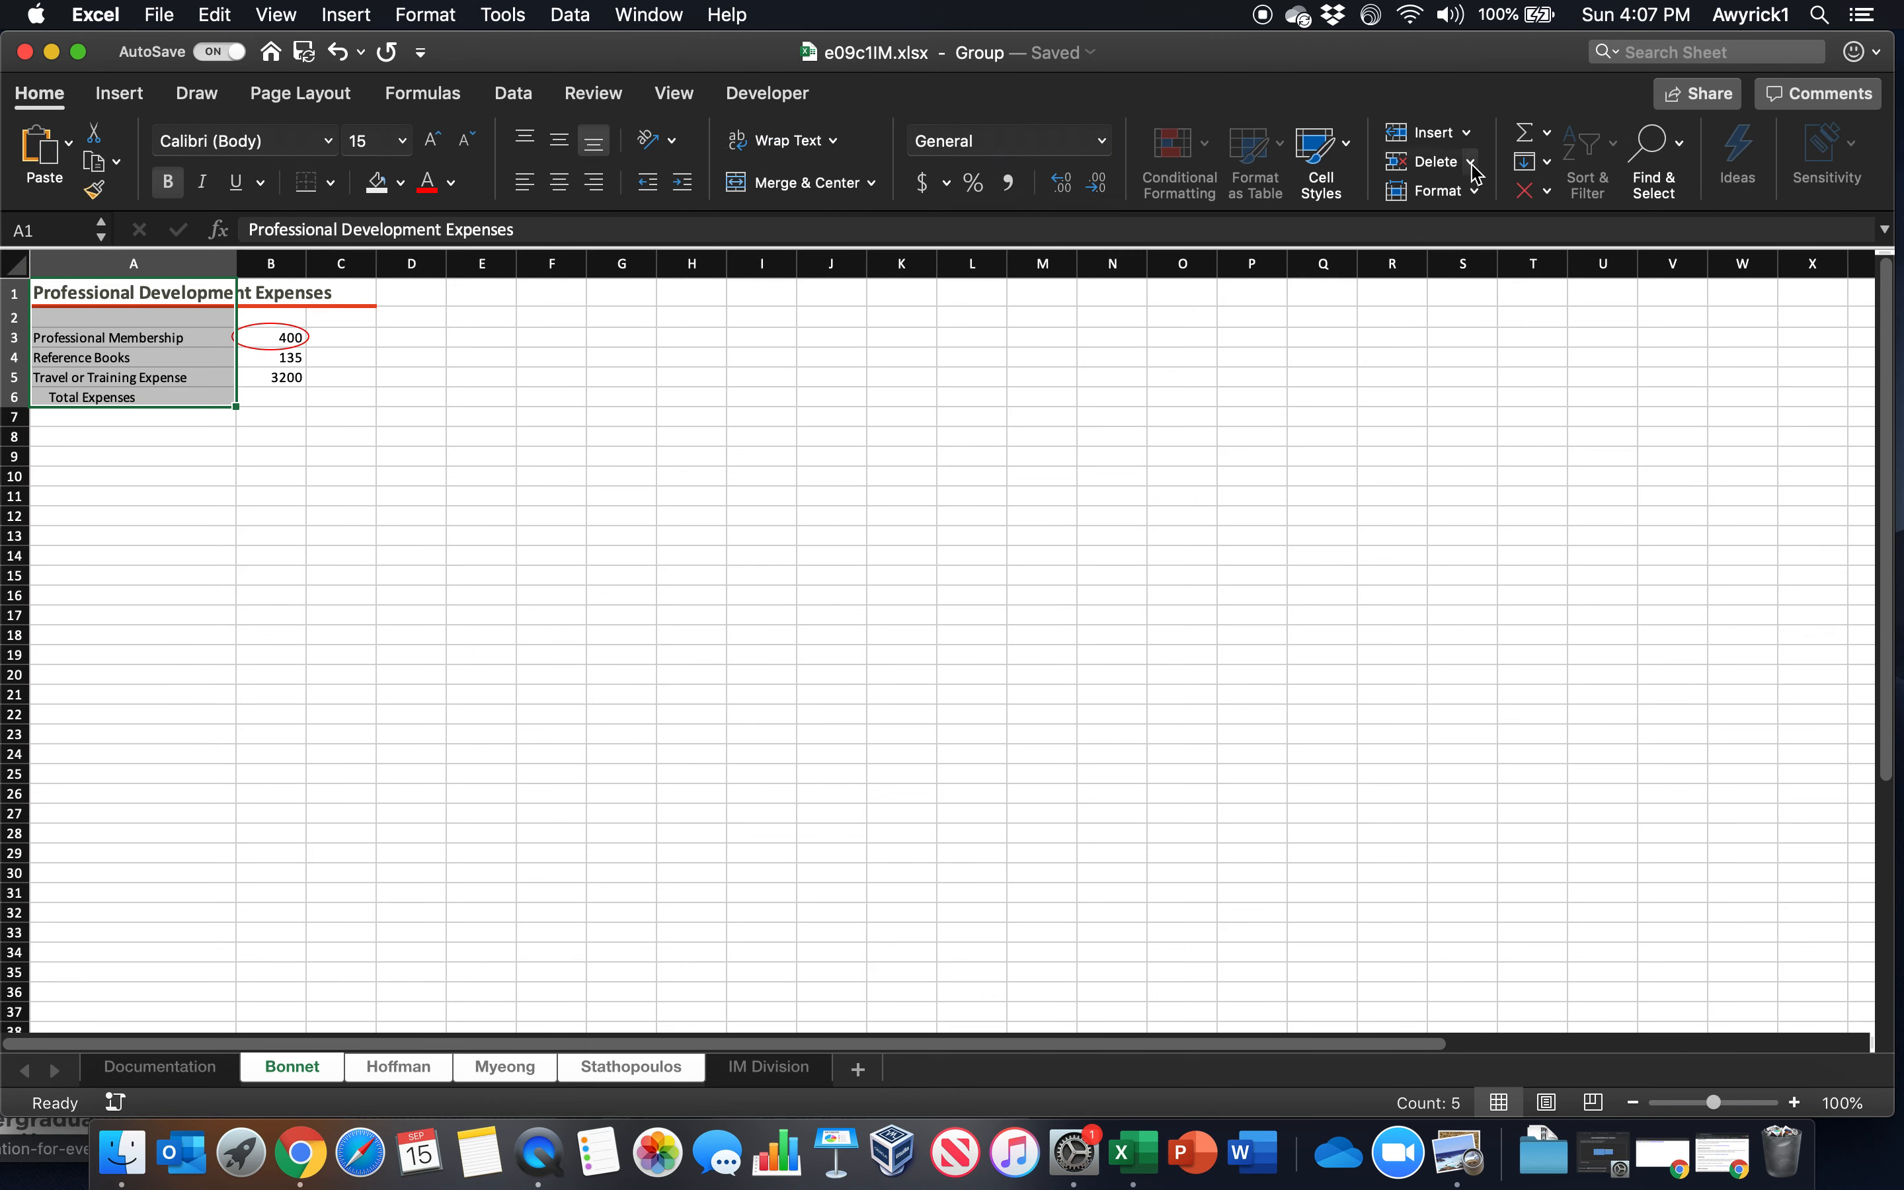
click(1547, 162)
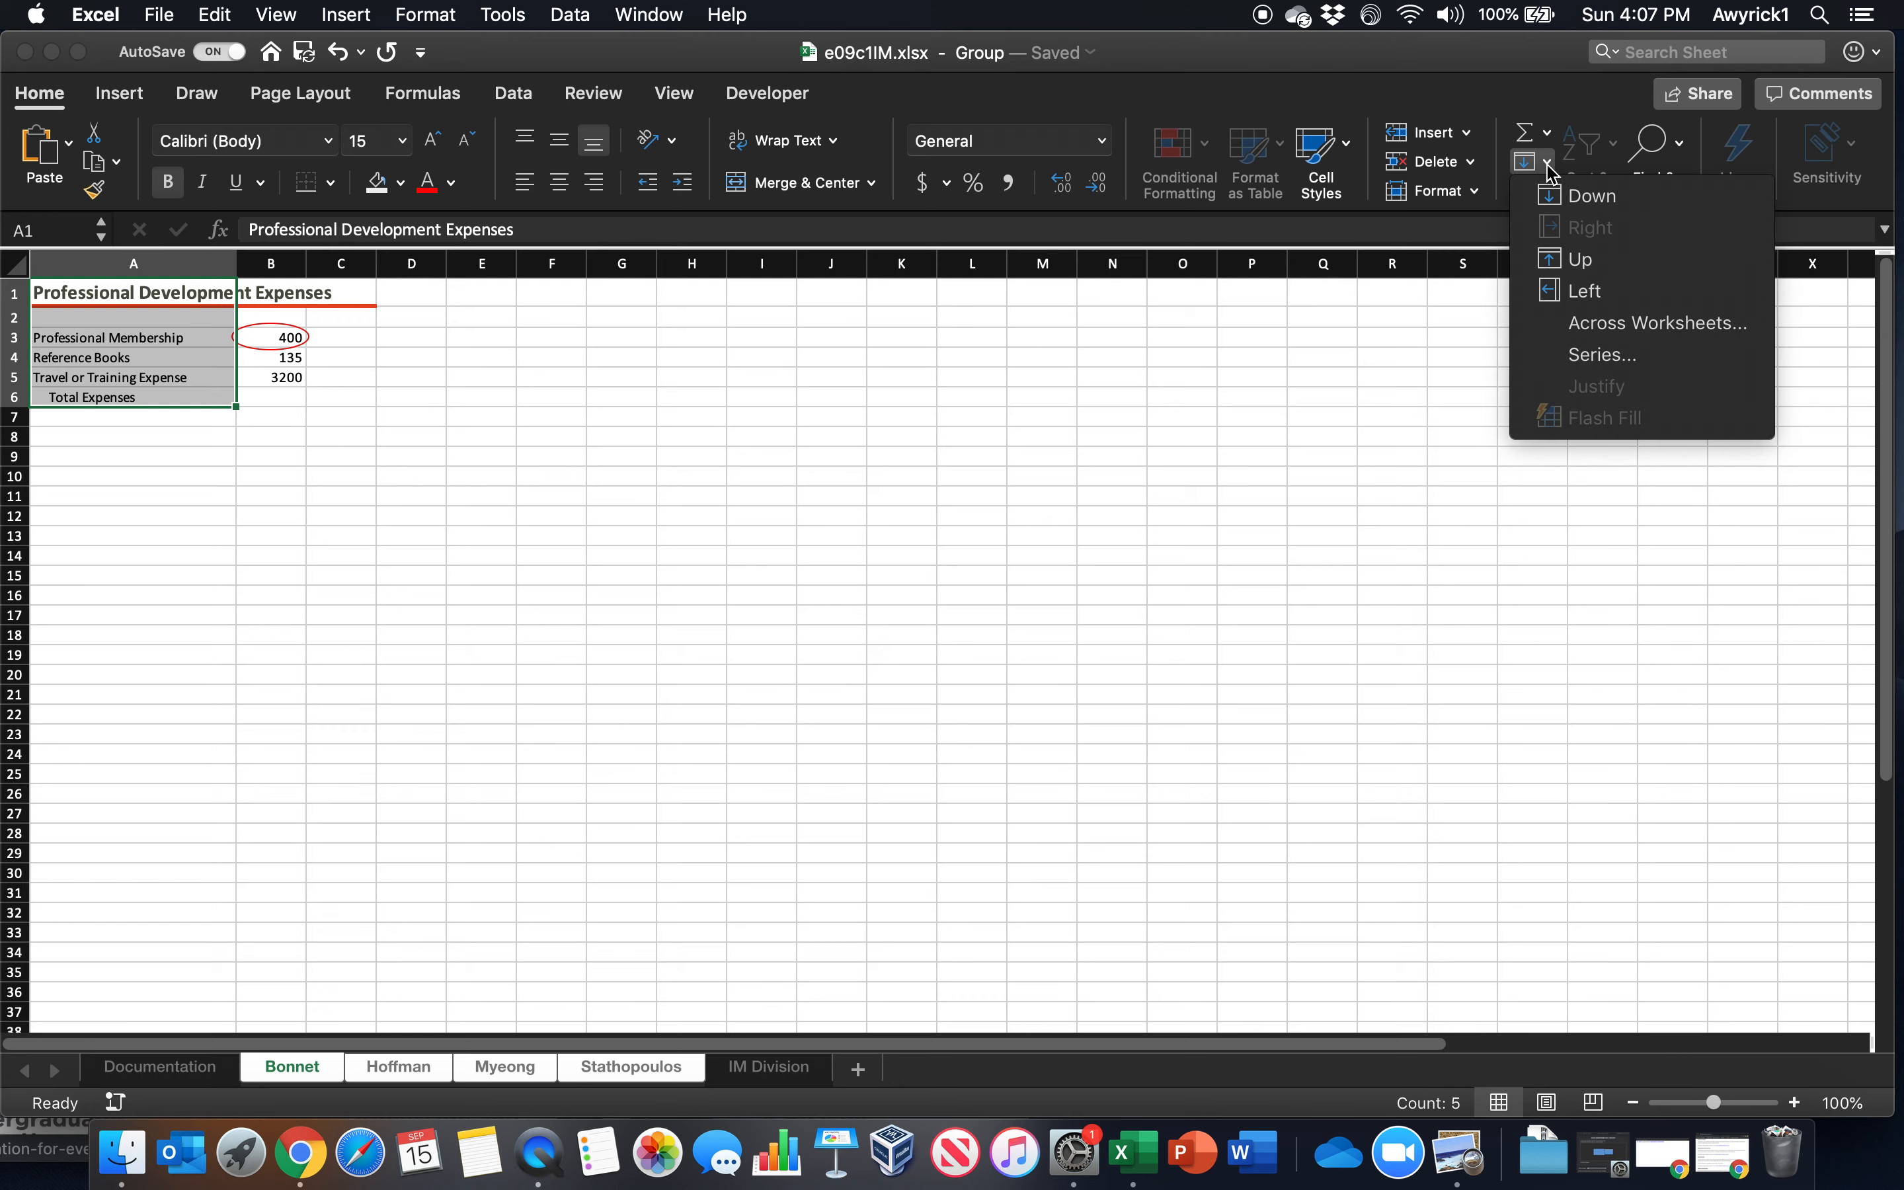
click(1557, 327)
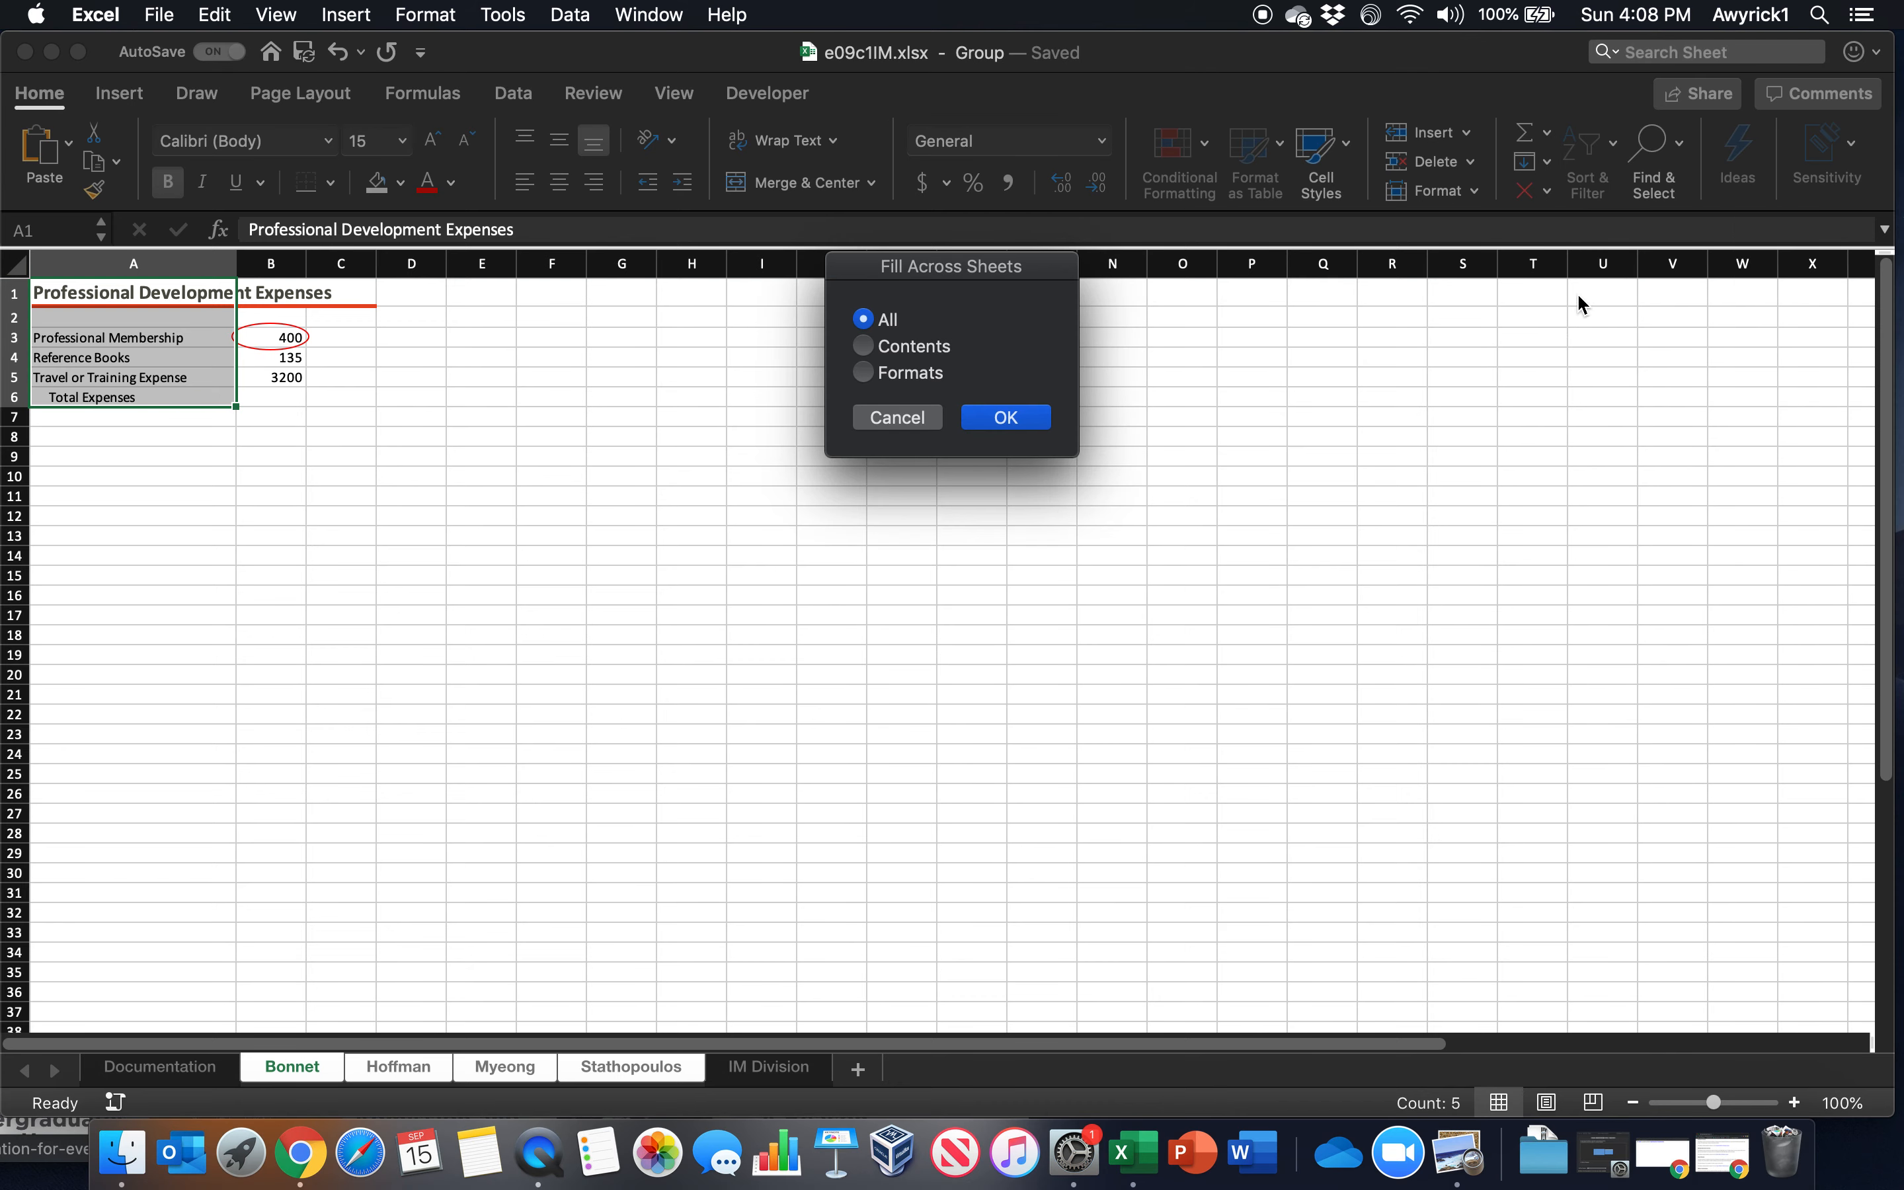
click(999, 422)
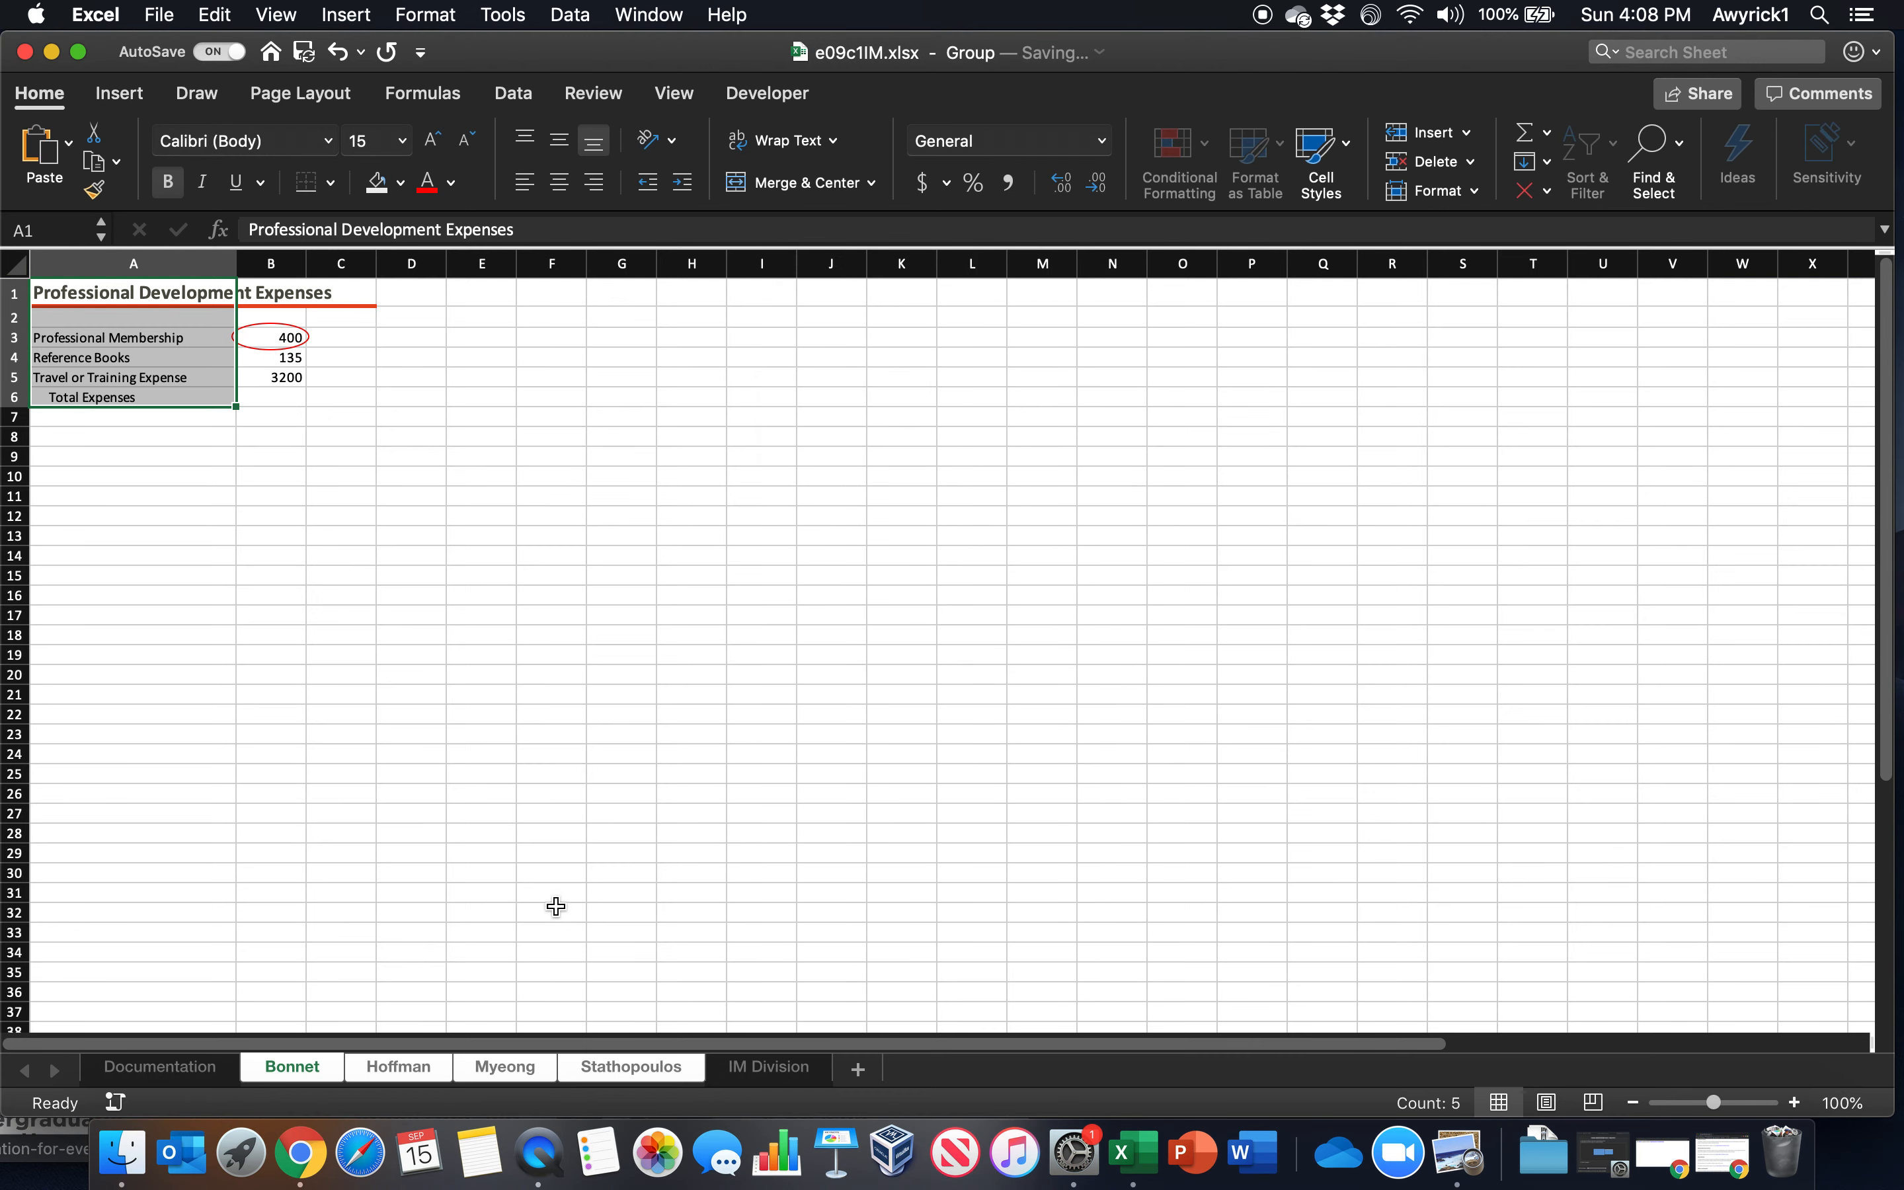
Check the filled title and labels on each of the grouped employee worksheets and return to the first one
click(398, 1068)
click(500, 1071)
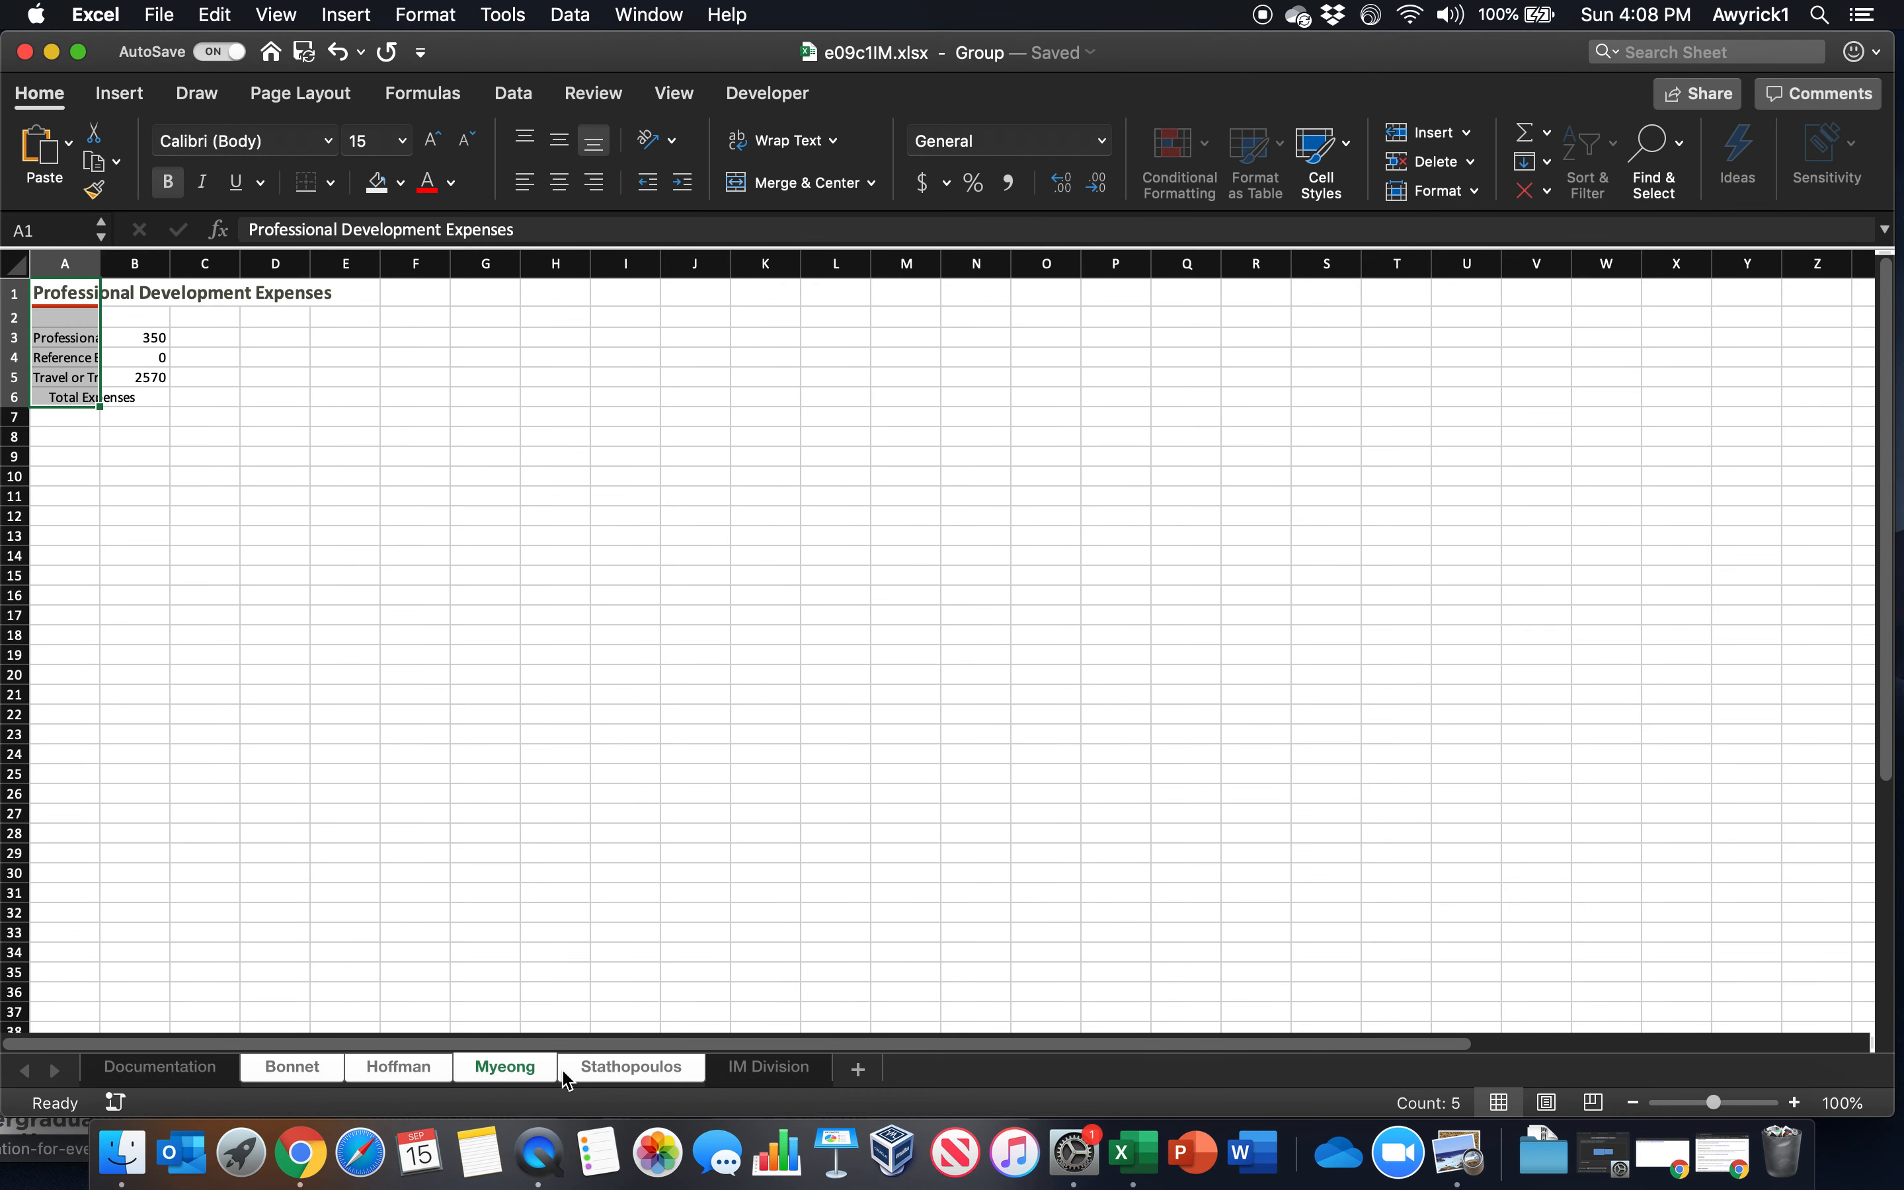
click(611, 1078)
click(551, 1077)
click(441, 1078)
click(519, 1077)
click(578, 1078)
click(502, 1077)
click(417, 1077)
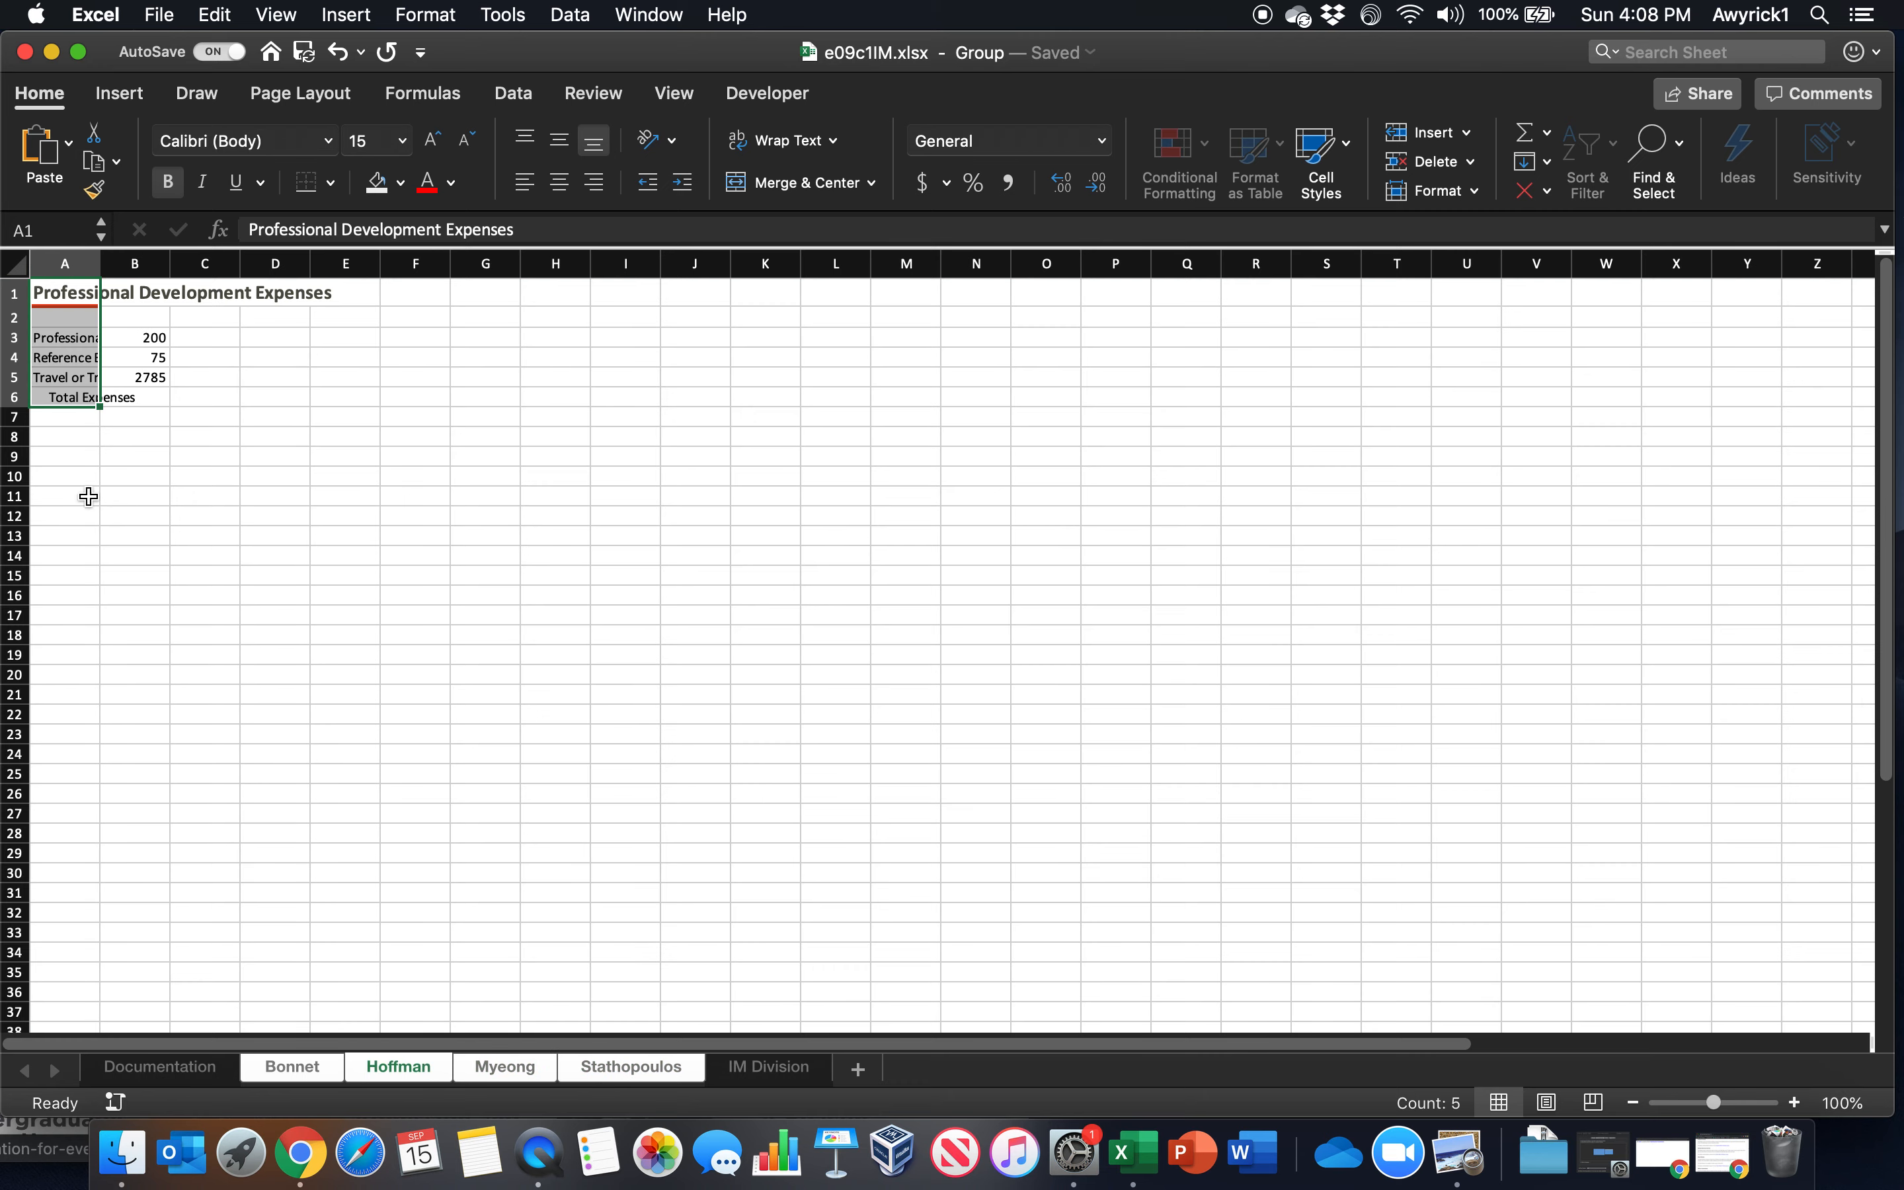
click(322, 1069)
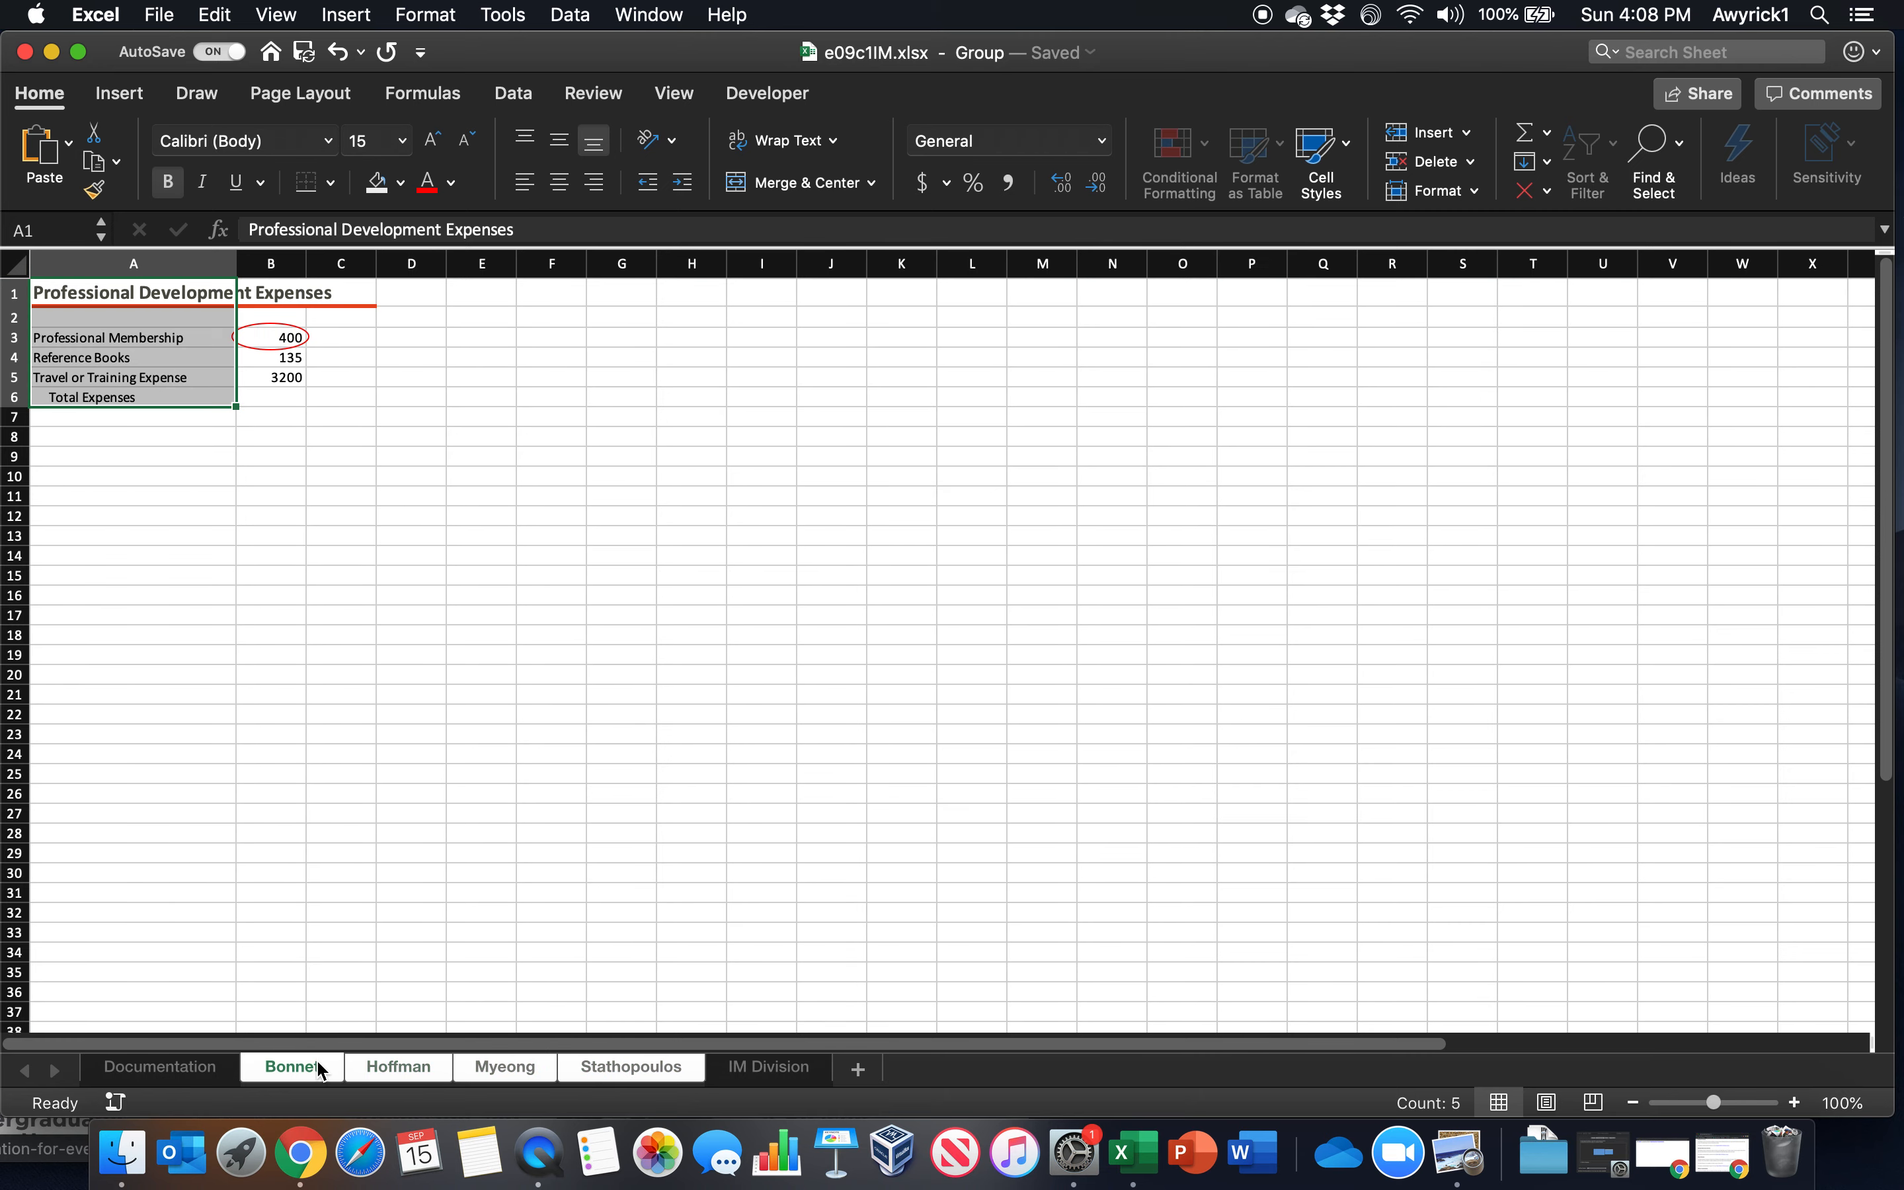
Set the width of column A to 26 across the grouped employee worksheets
right_click(158, 261)
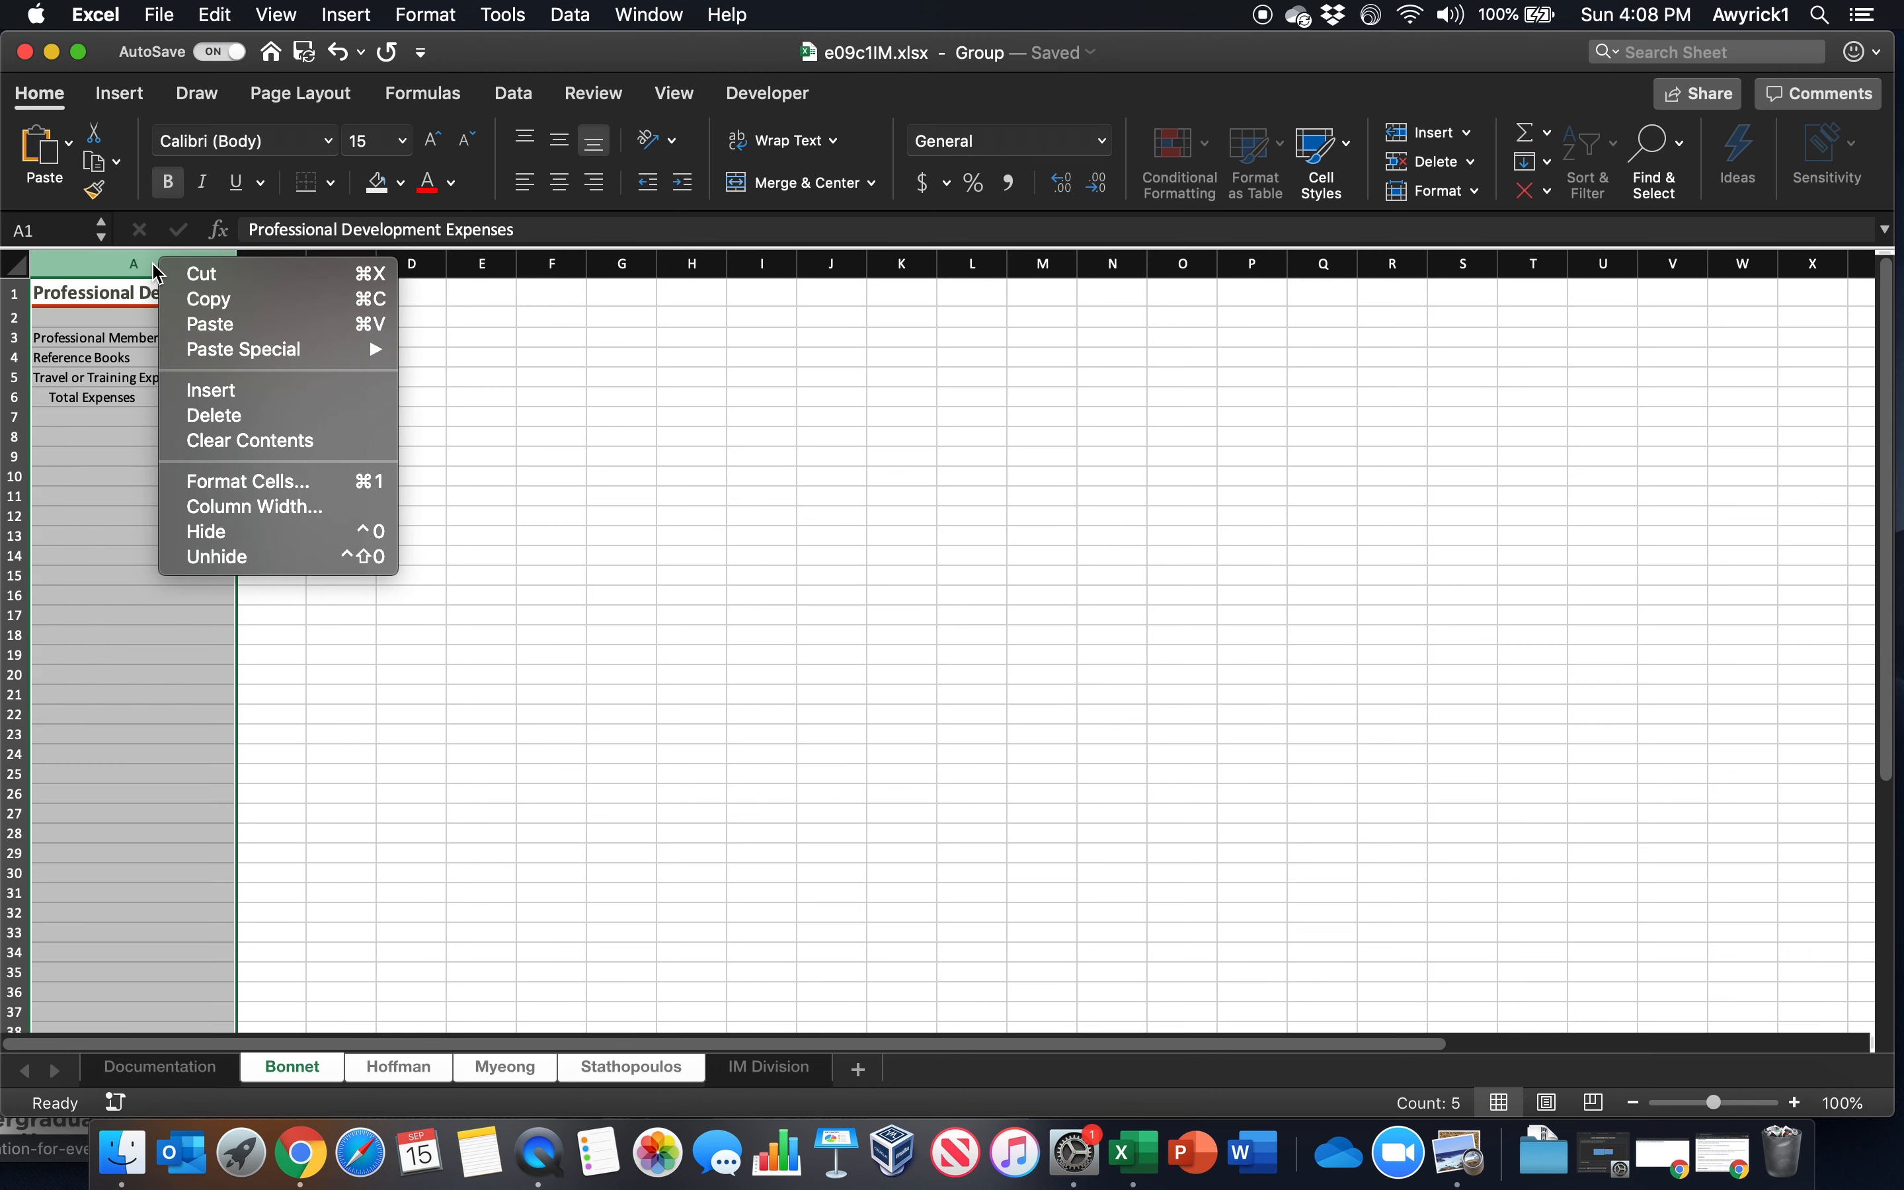
click(254, 512)
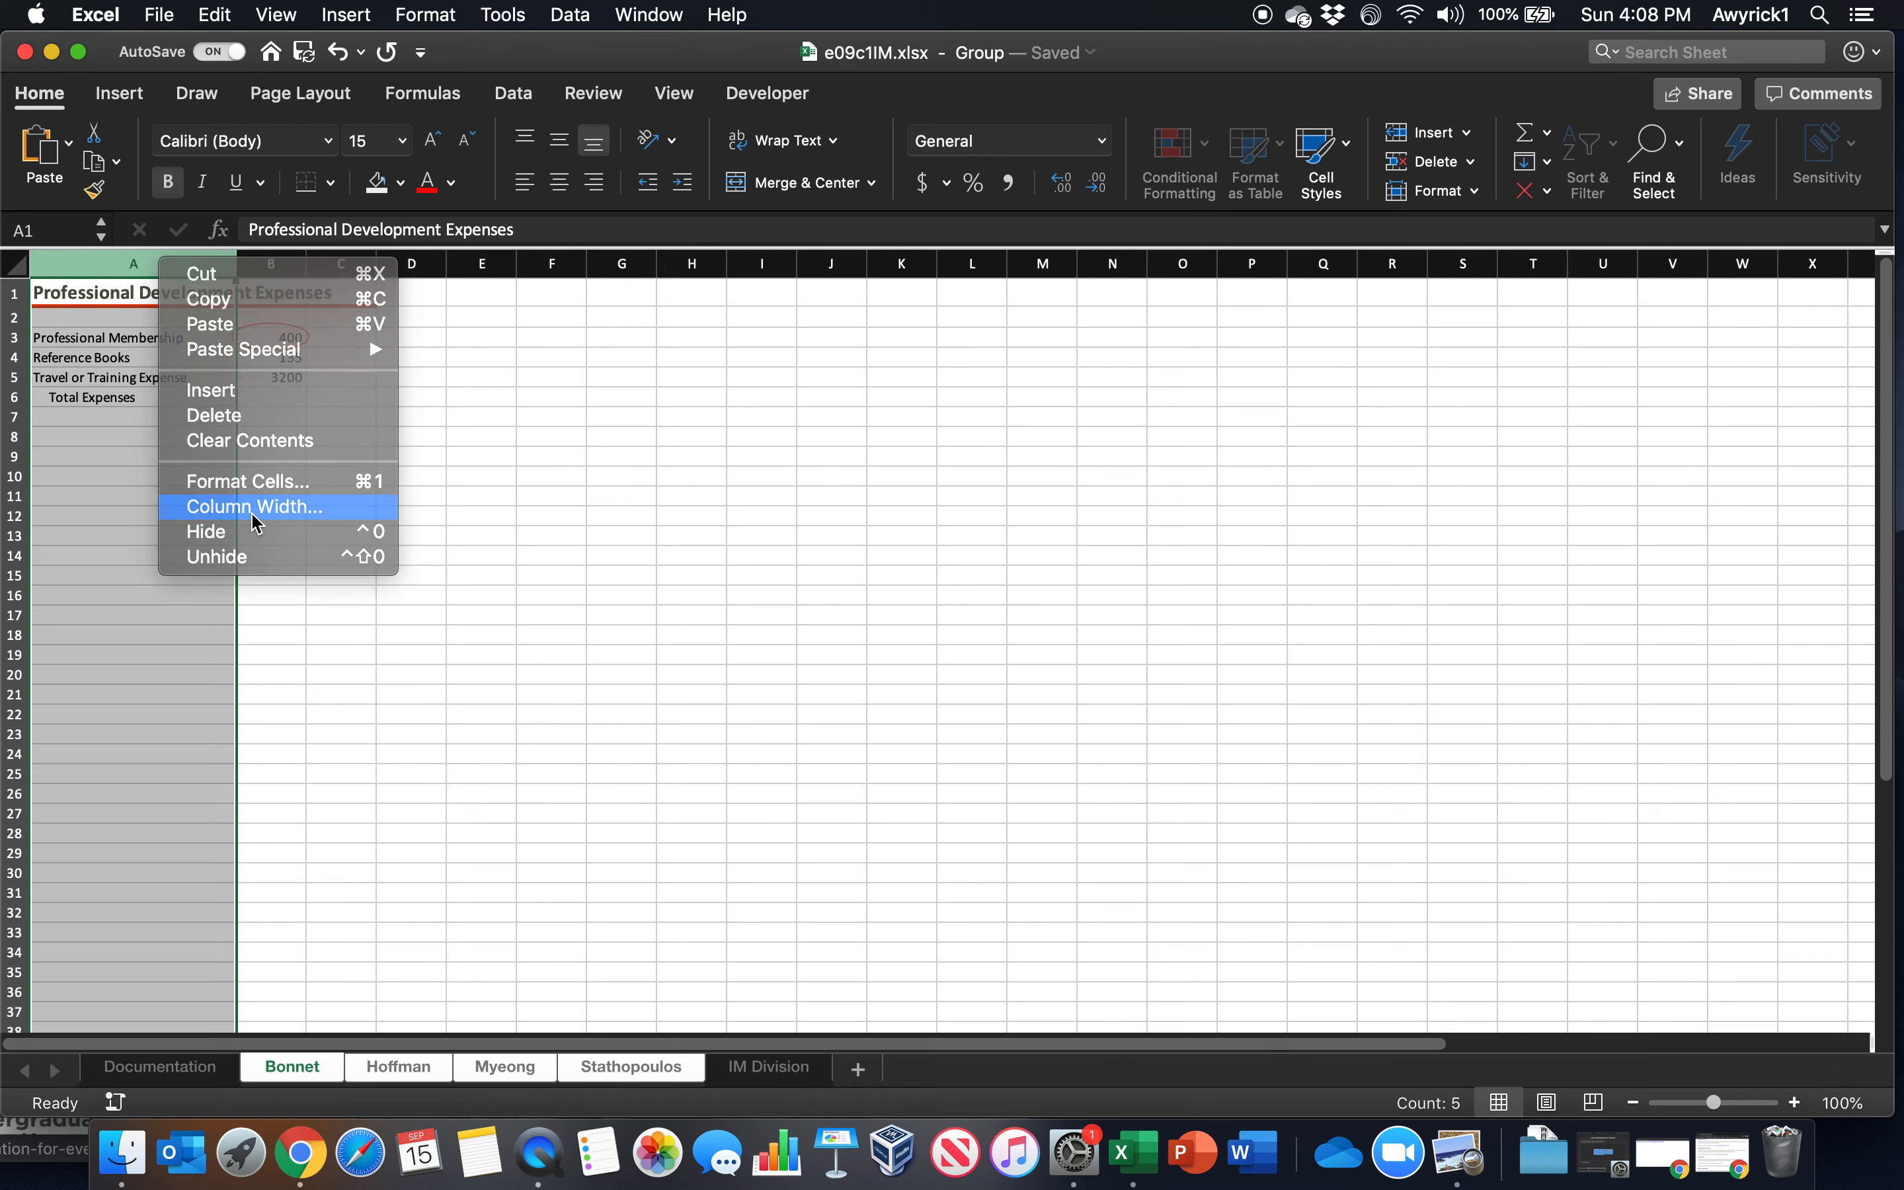
text(26)
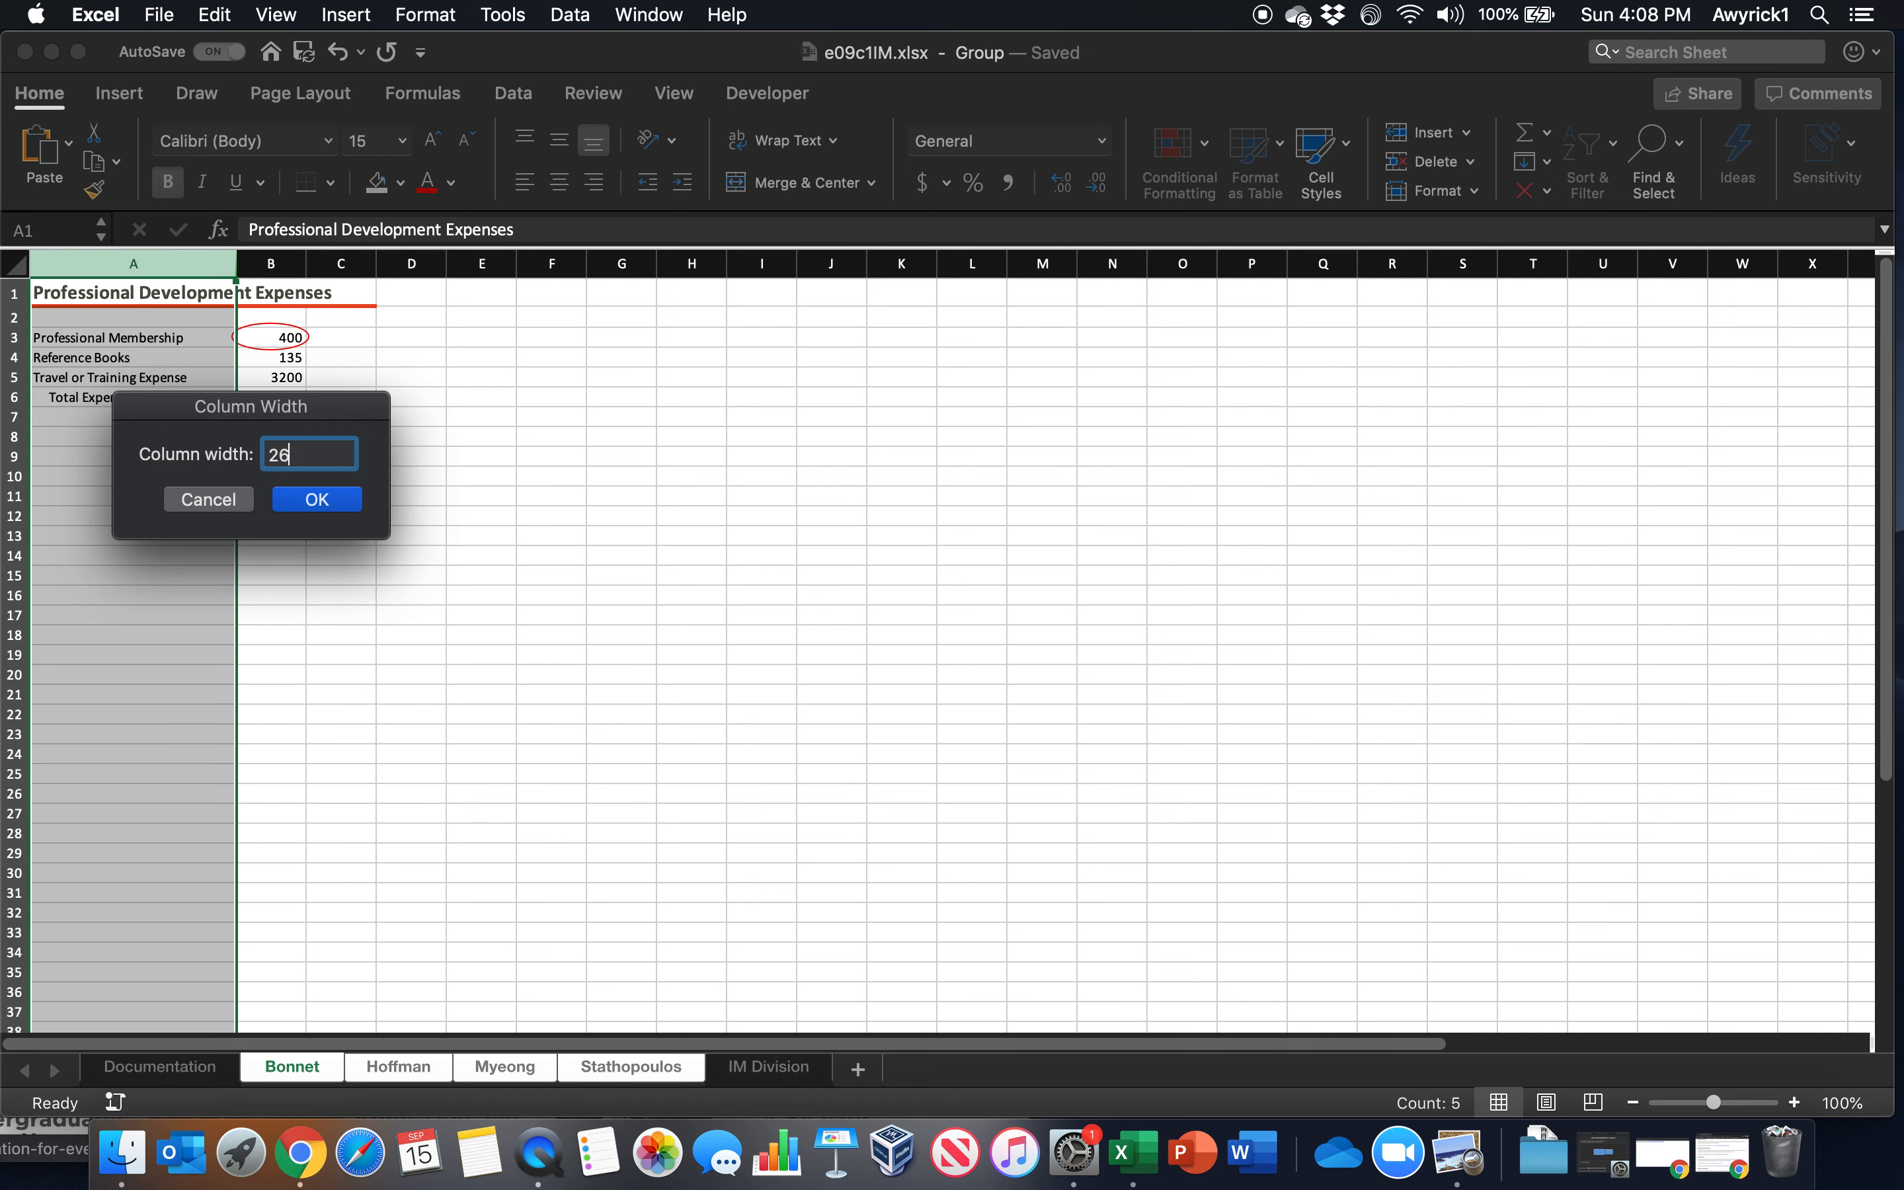
key(Return)
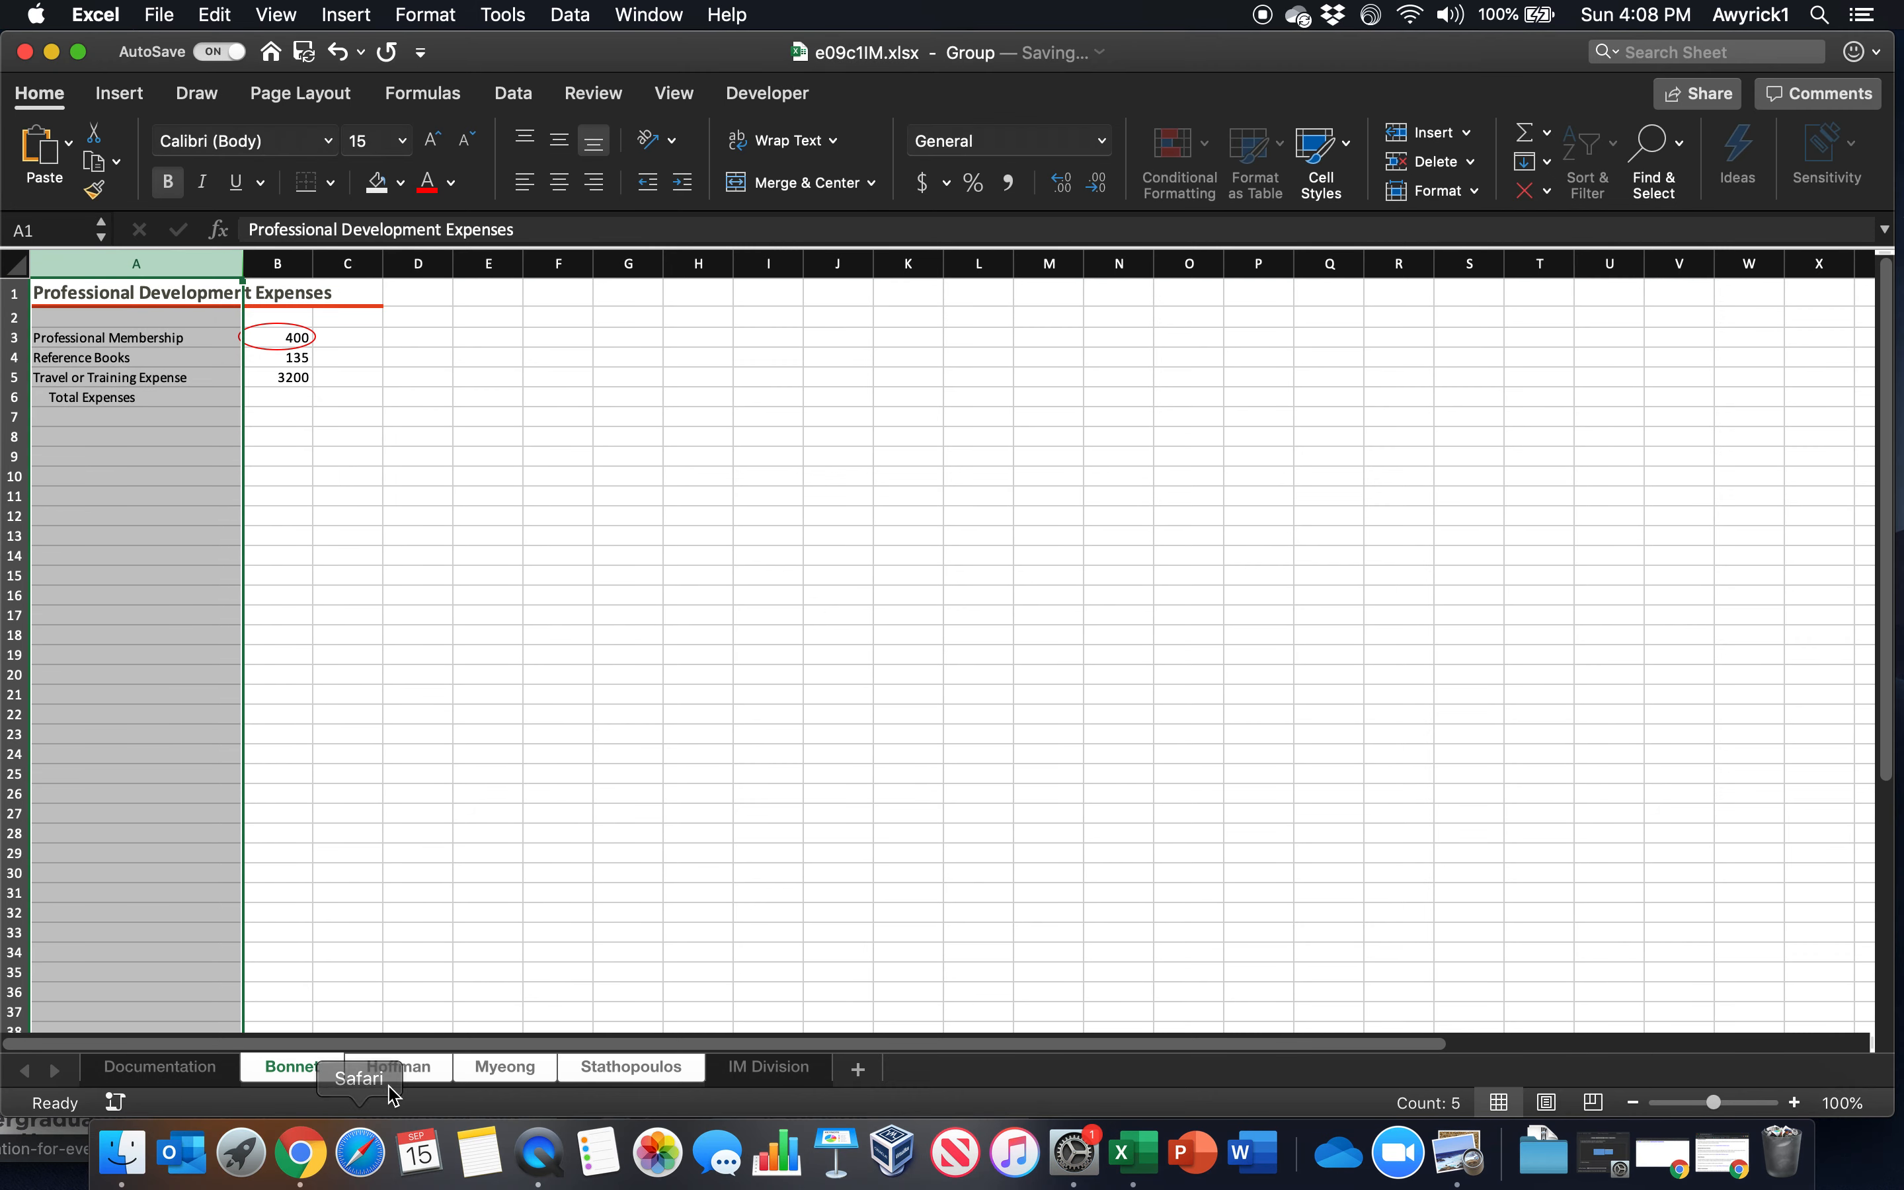
Check the width of column A on each grouped employee worksheet and return to the first one
click(407, 1084)
click(519, 1078)
click(429, 1078)
click(519, 1078)
click(610, 1075)
click(472, 1075)
click(425, 1075)
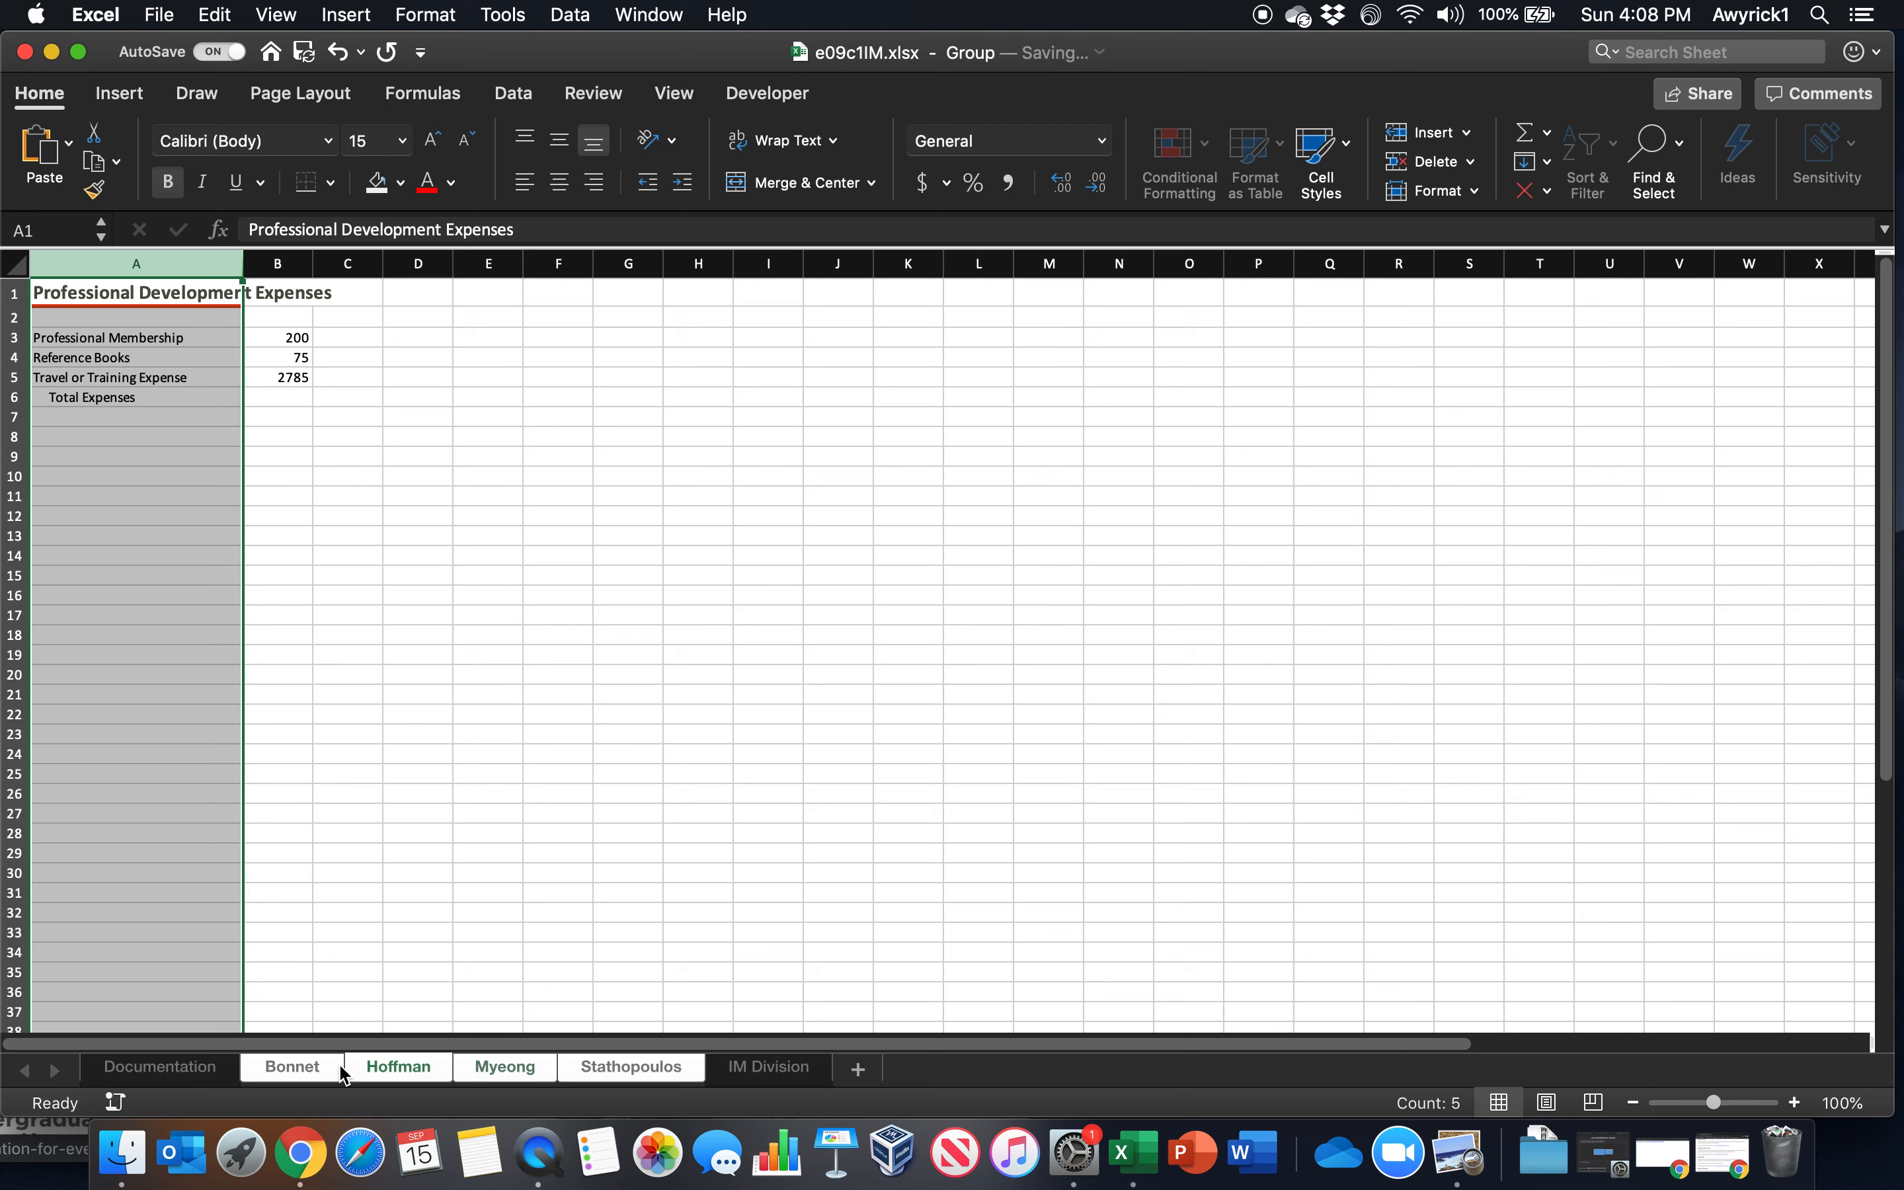
click(306, 1071)
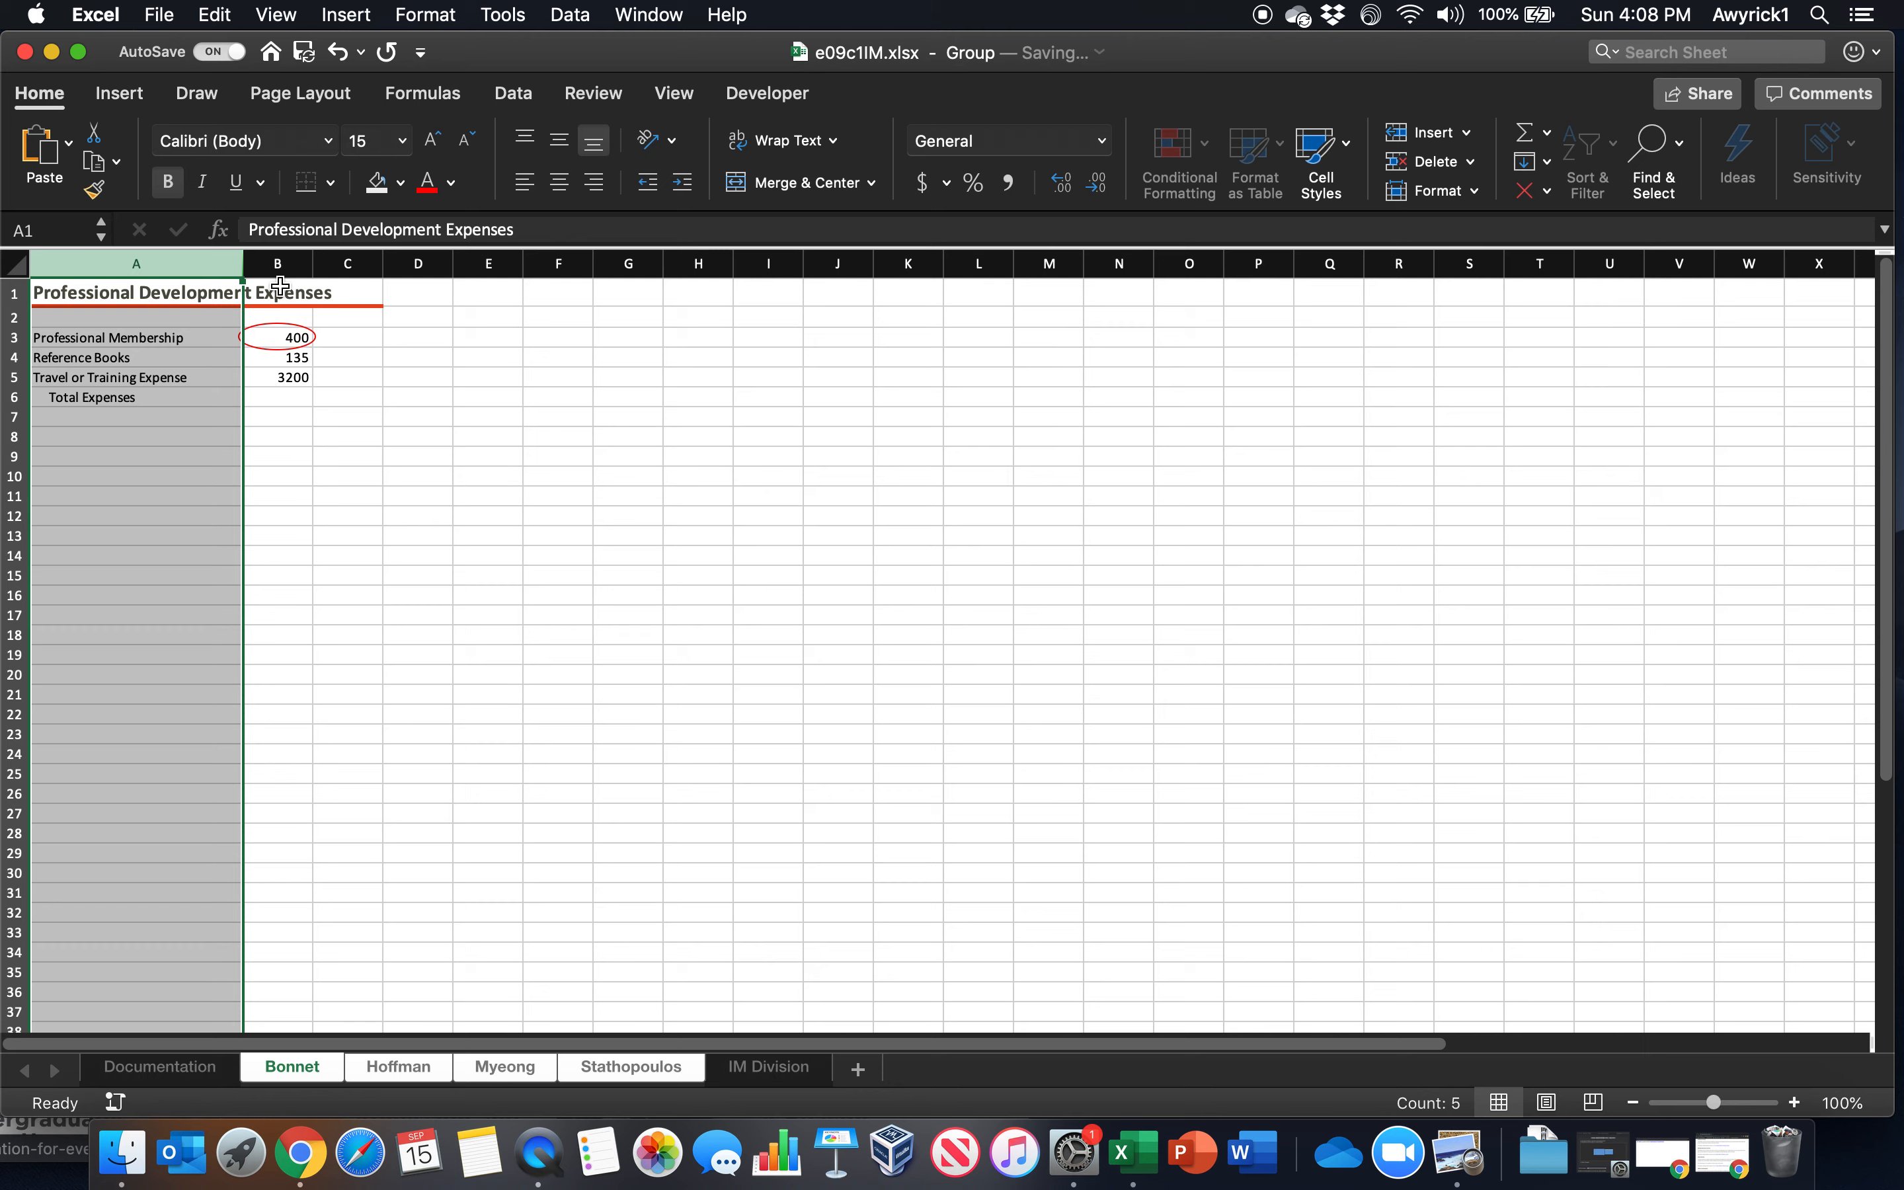
Total B3:B5 with SUM in B6 across the grouped worksheets and check the total expenses on the other employee worksheets
click(264, 397)
text(=sum()
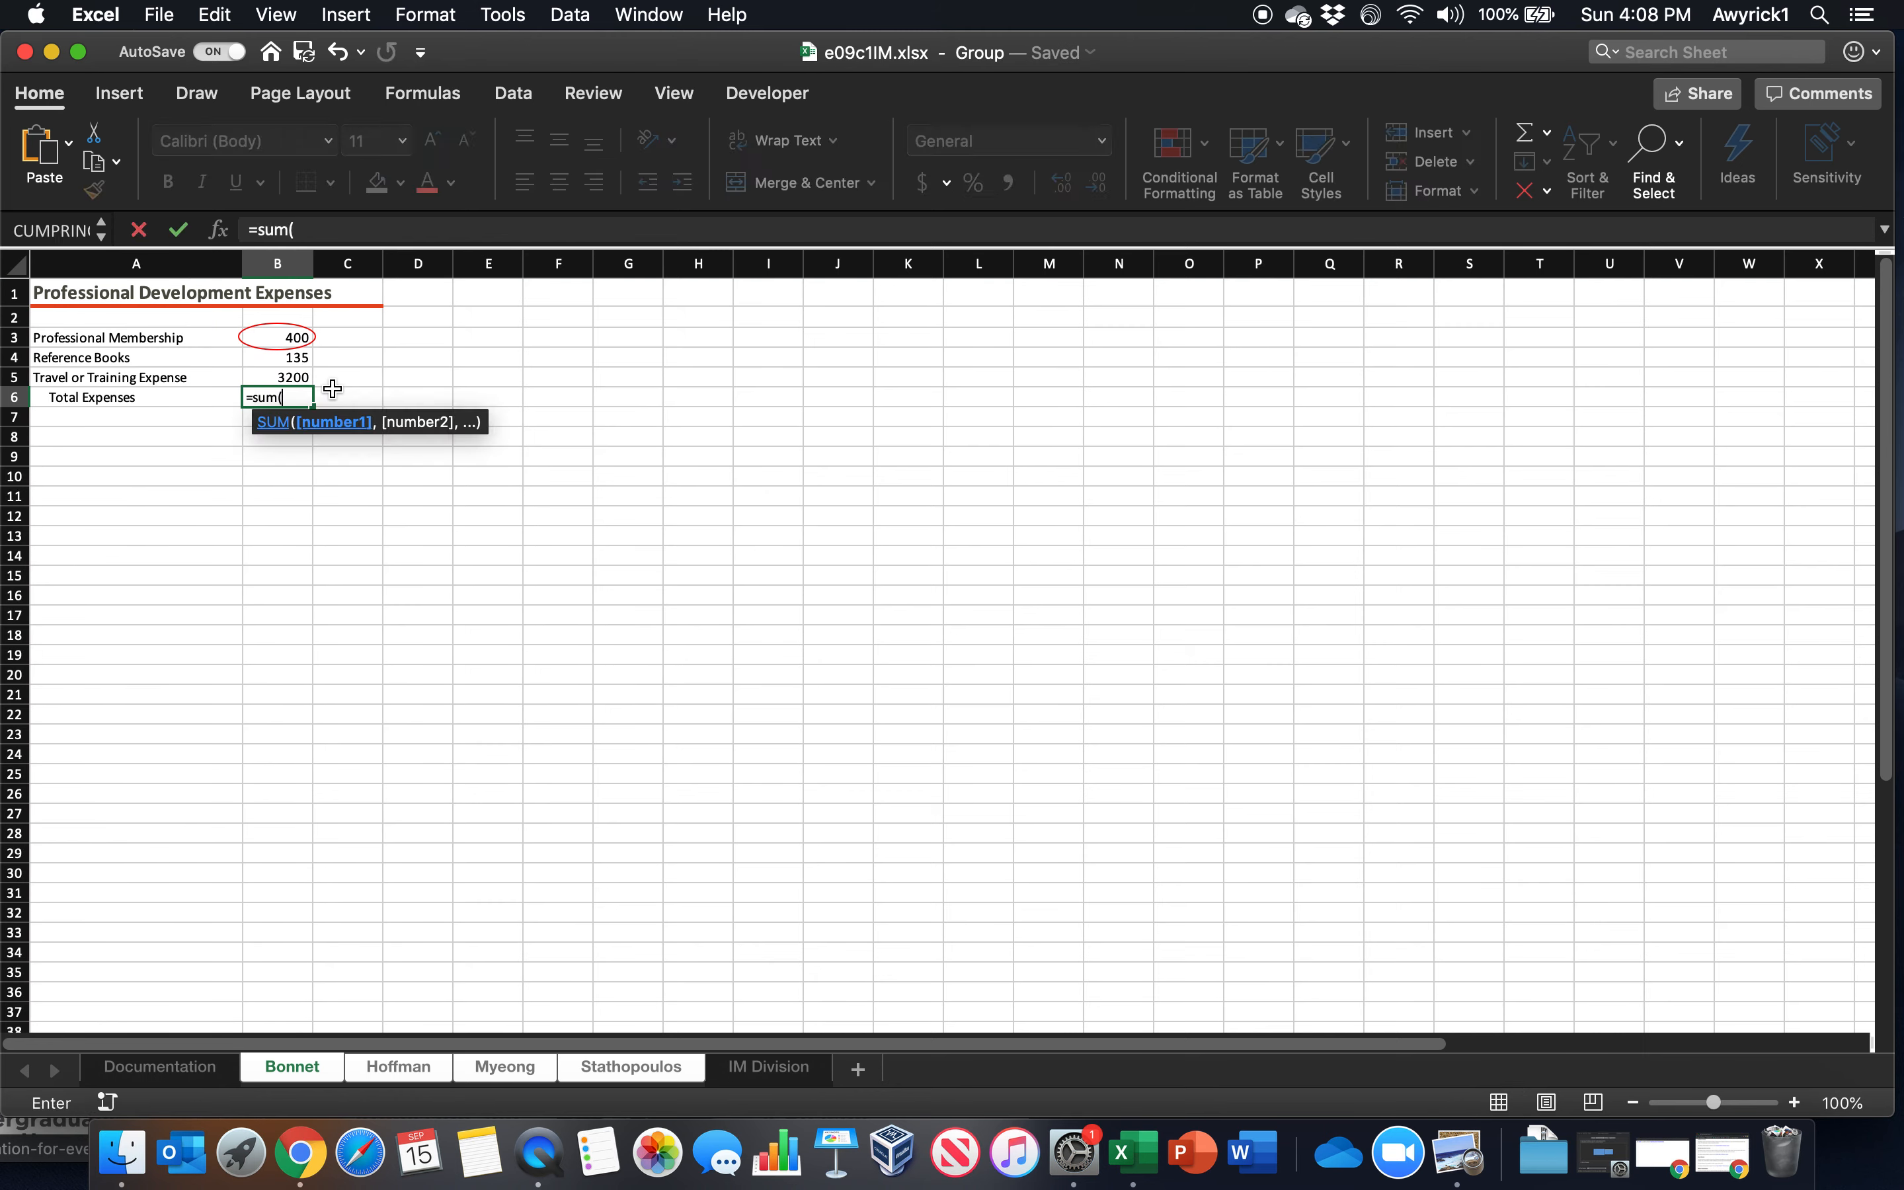
drag(295, 339, 294, 376)
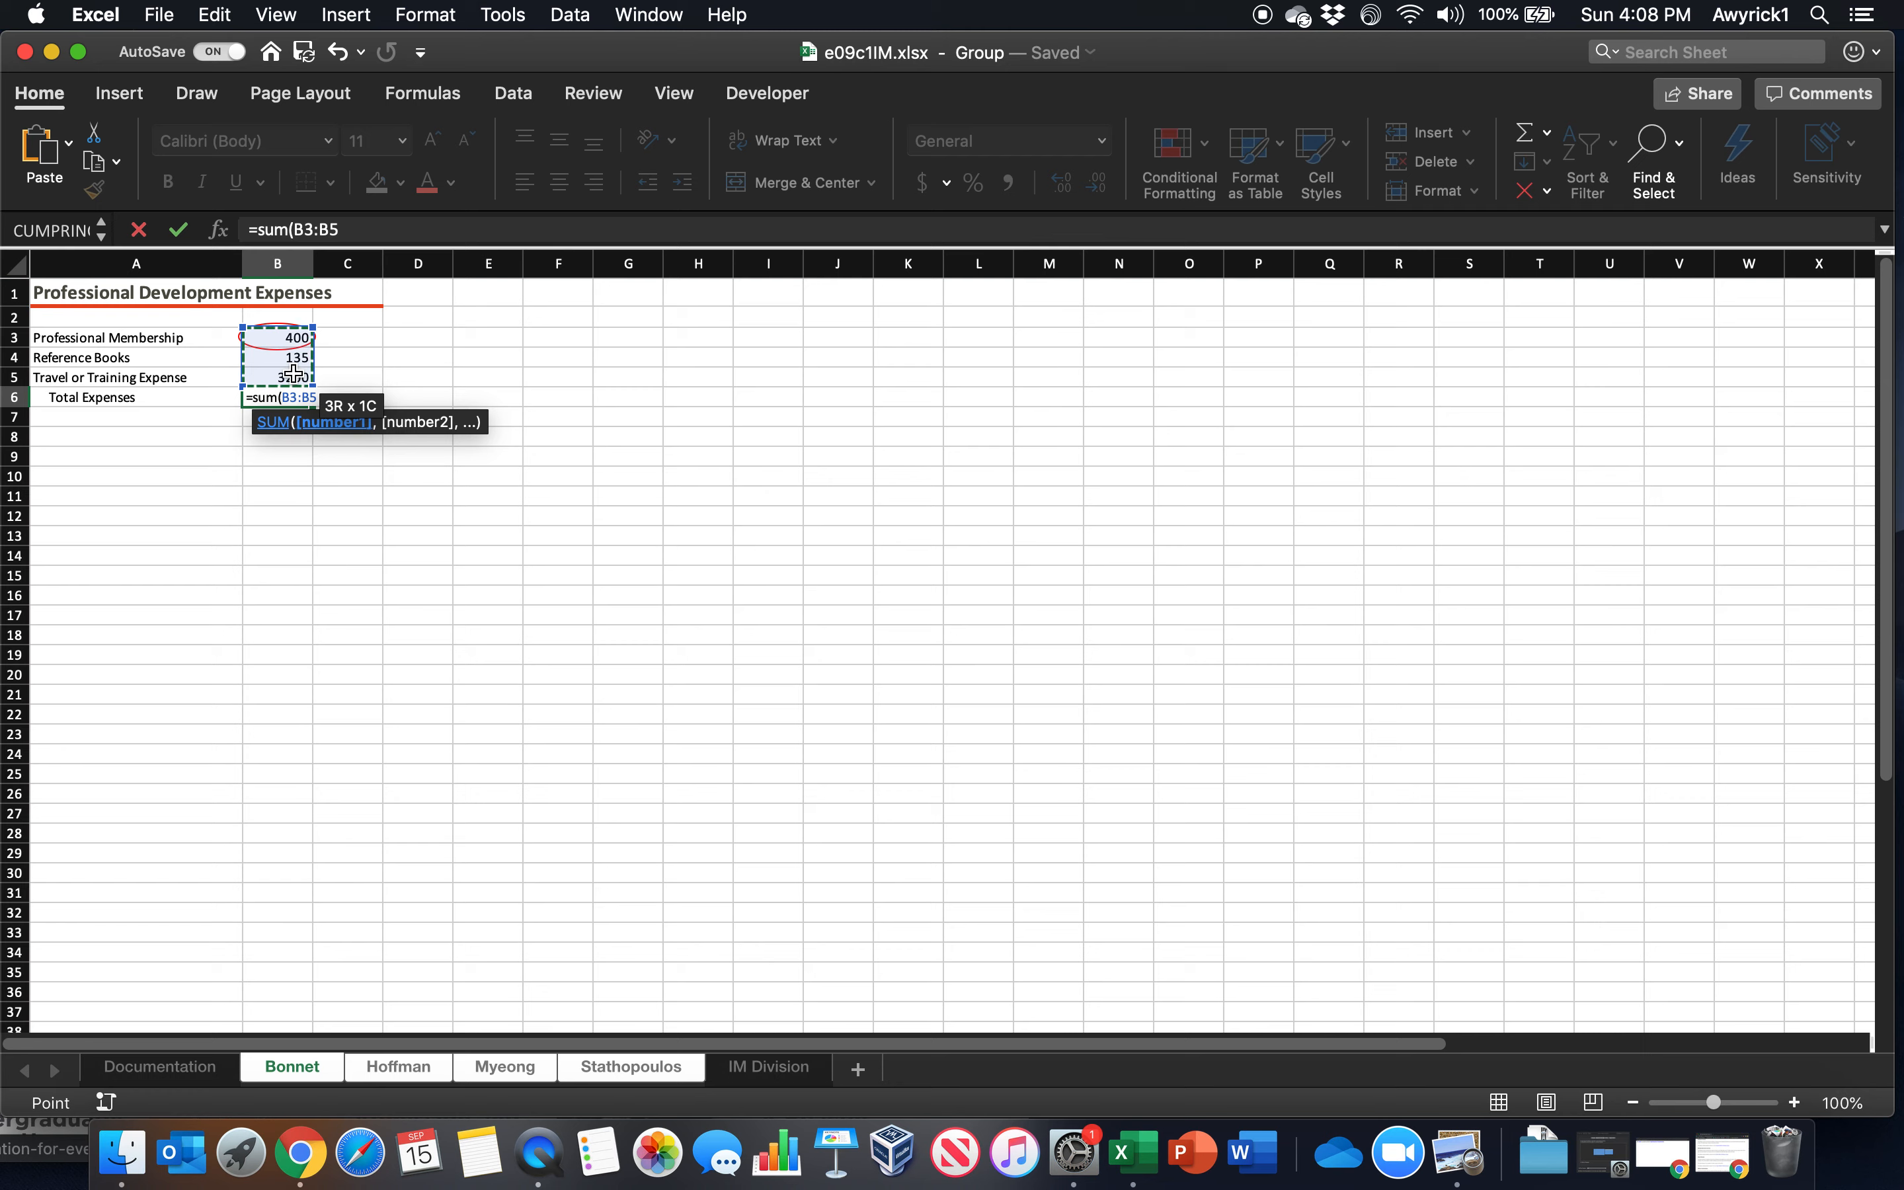
text())
key(Return)
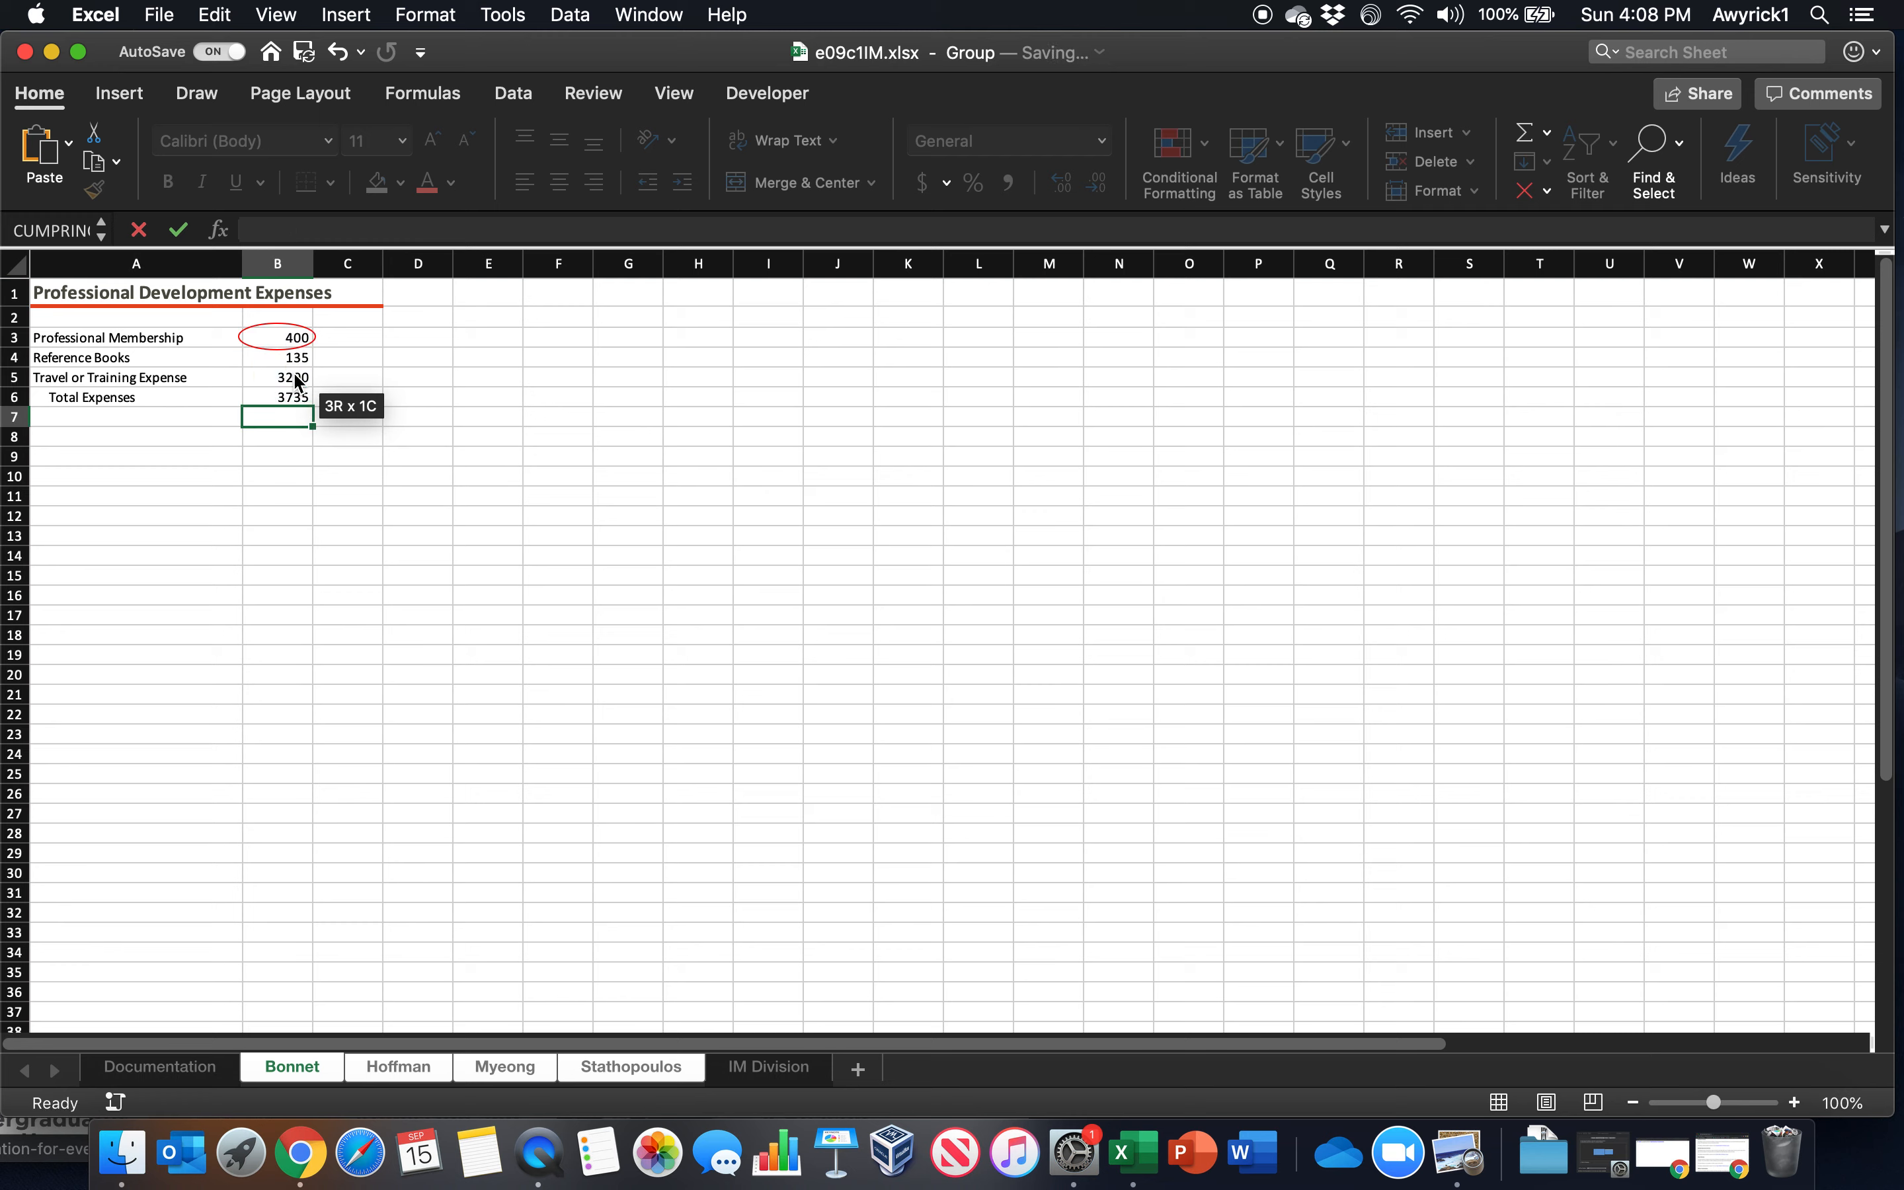
drag(272, 335, 269, 380)
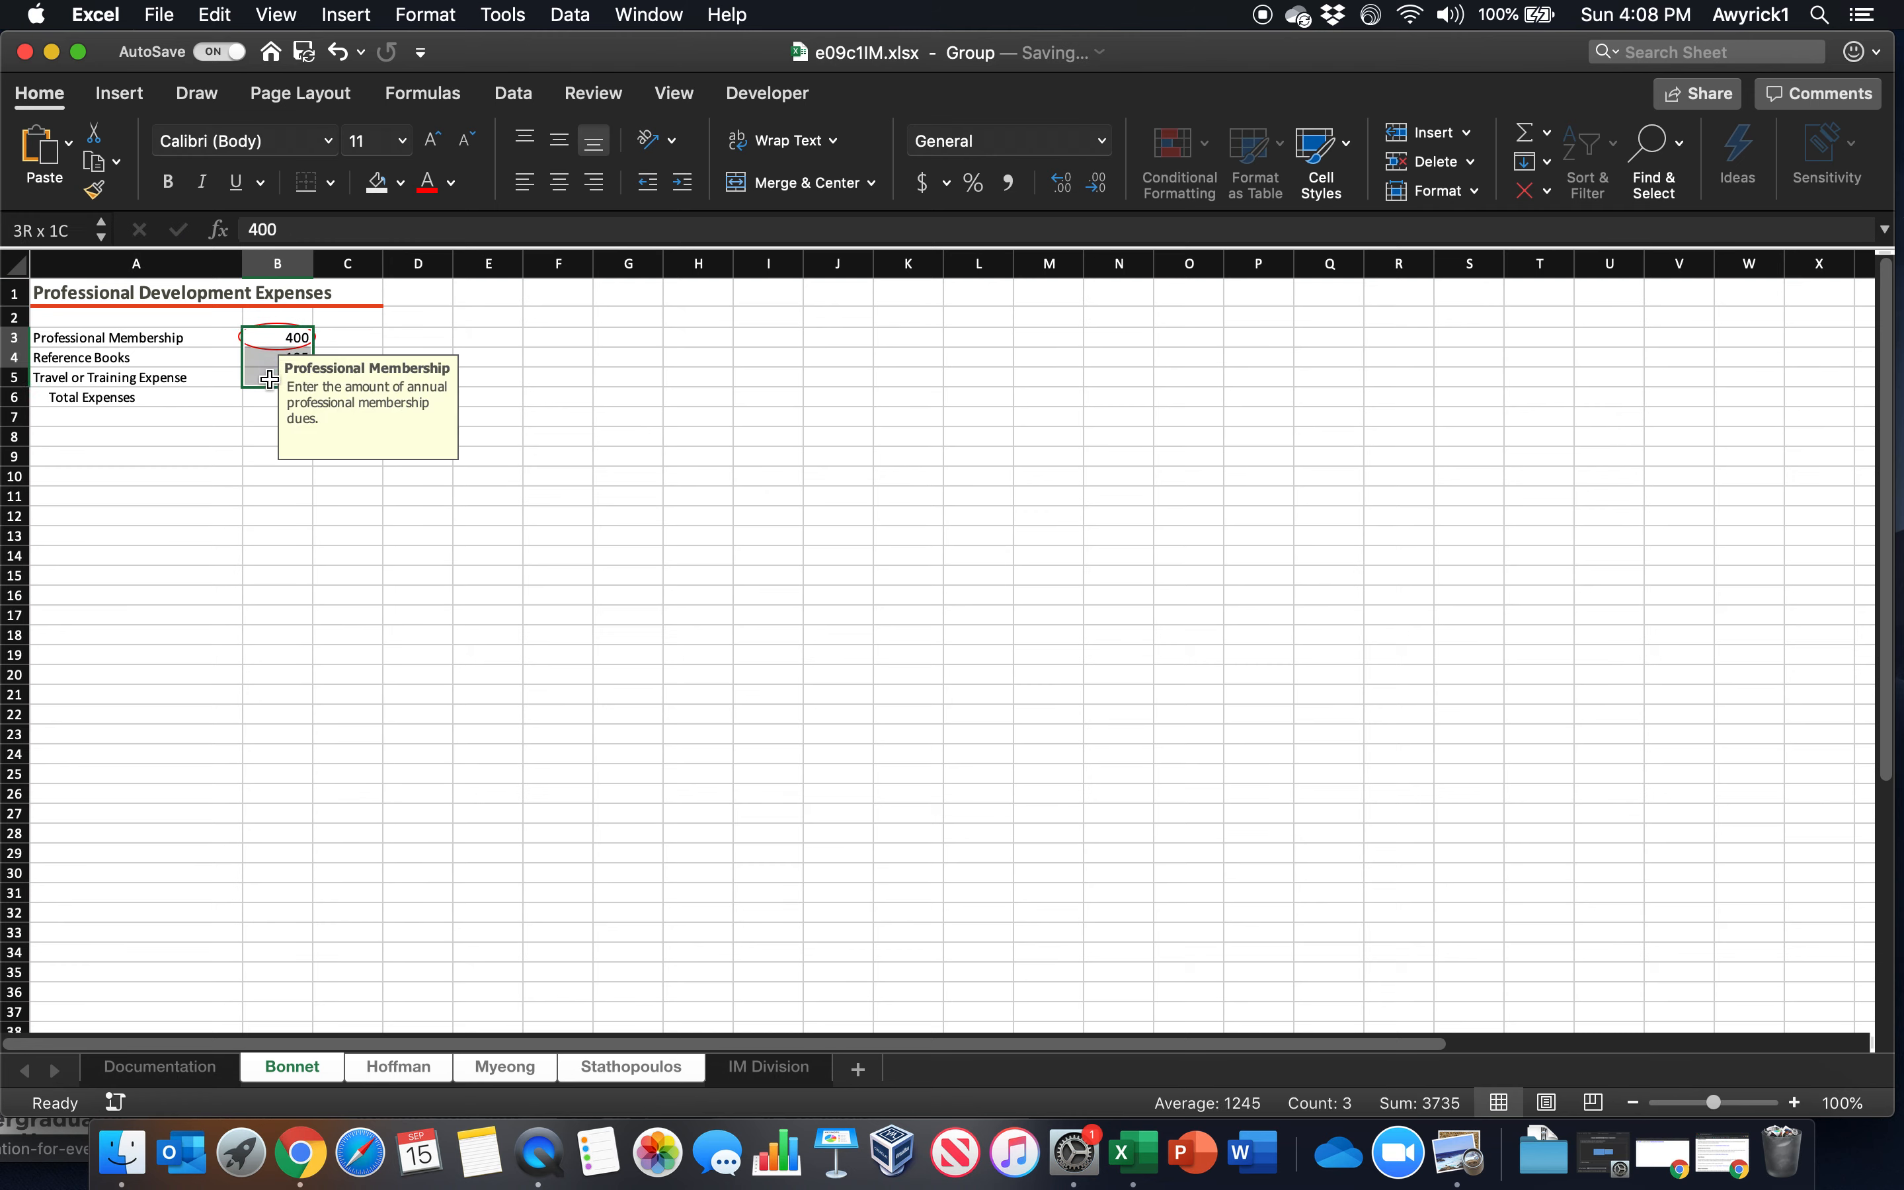
click(415, 356)
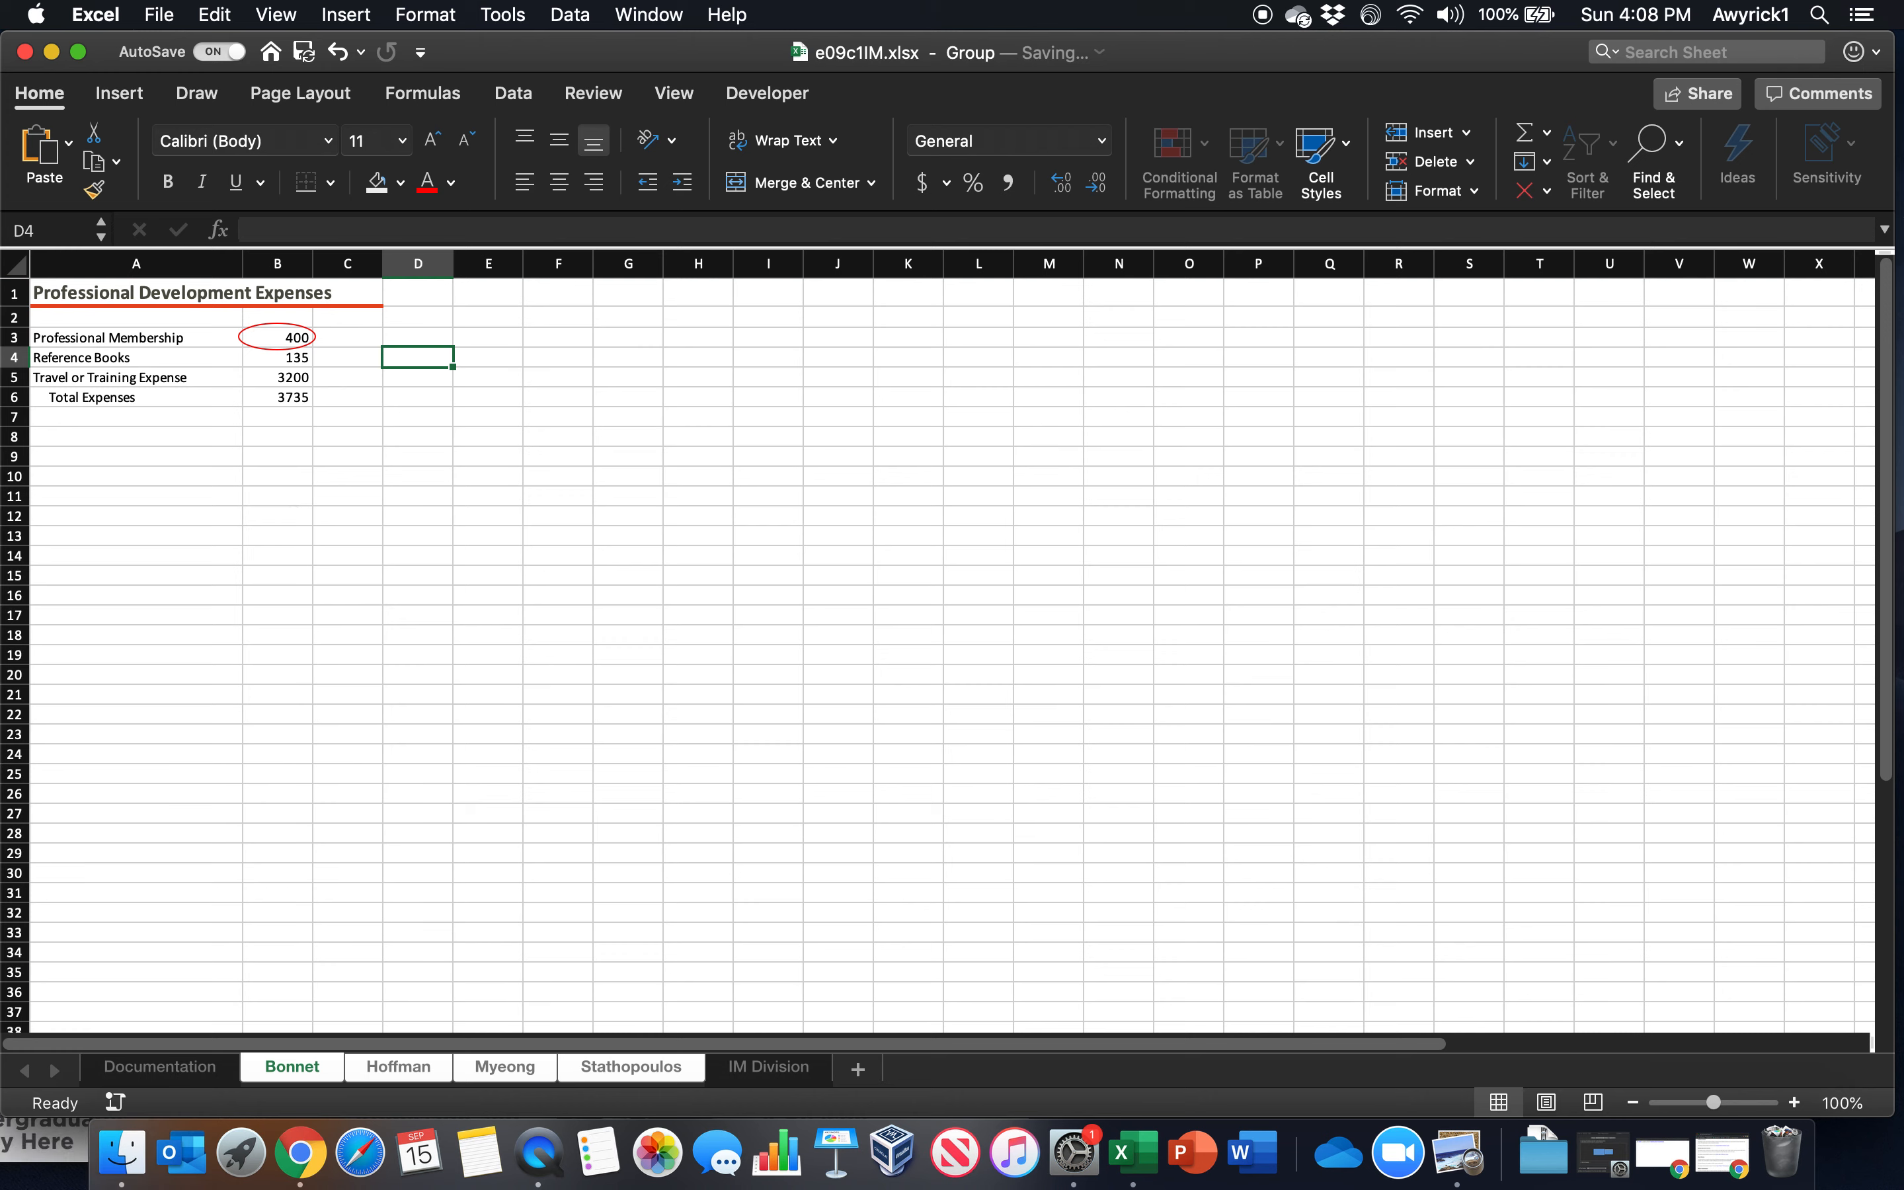
click(379, 1069)
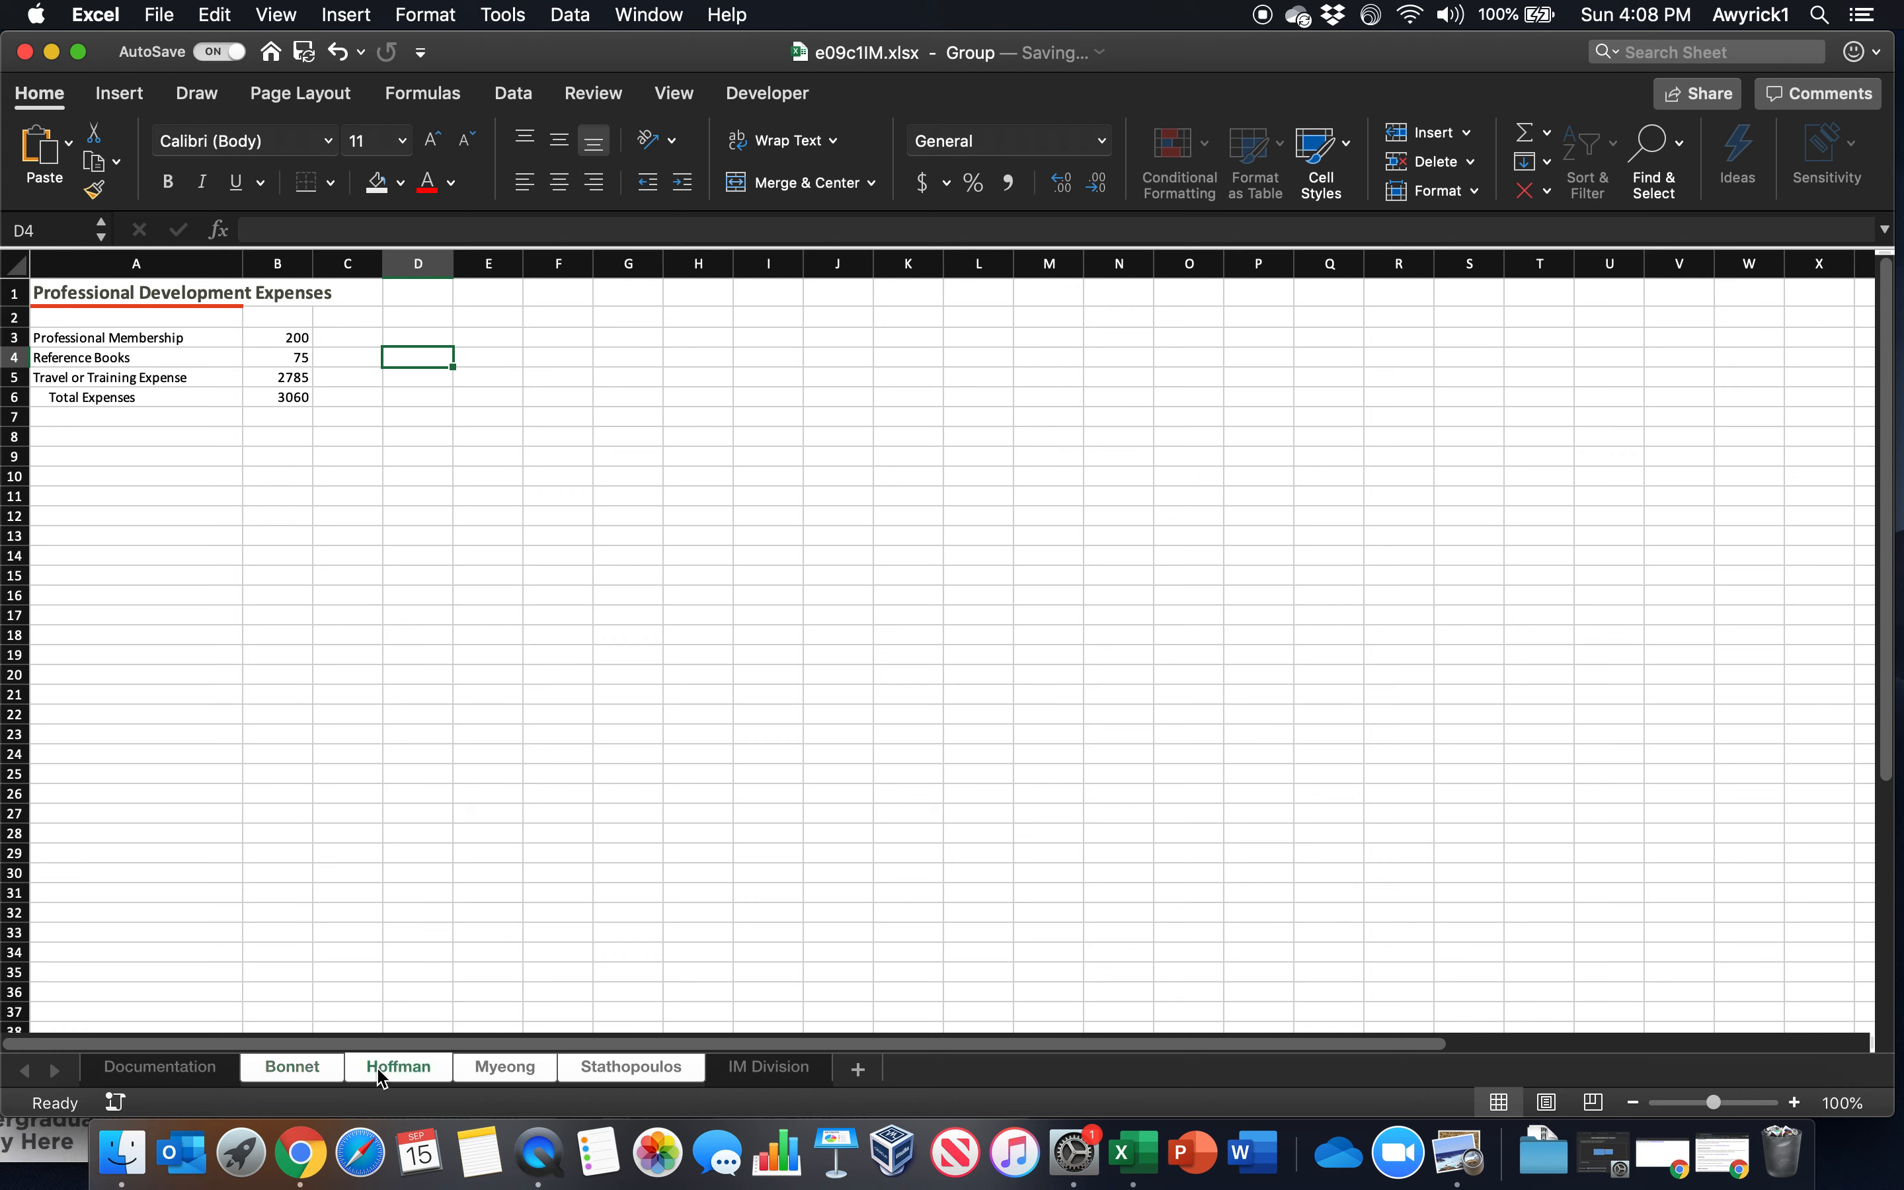
click(481, 1069)
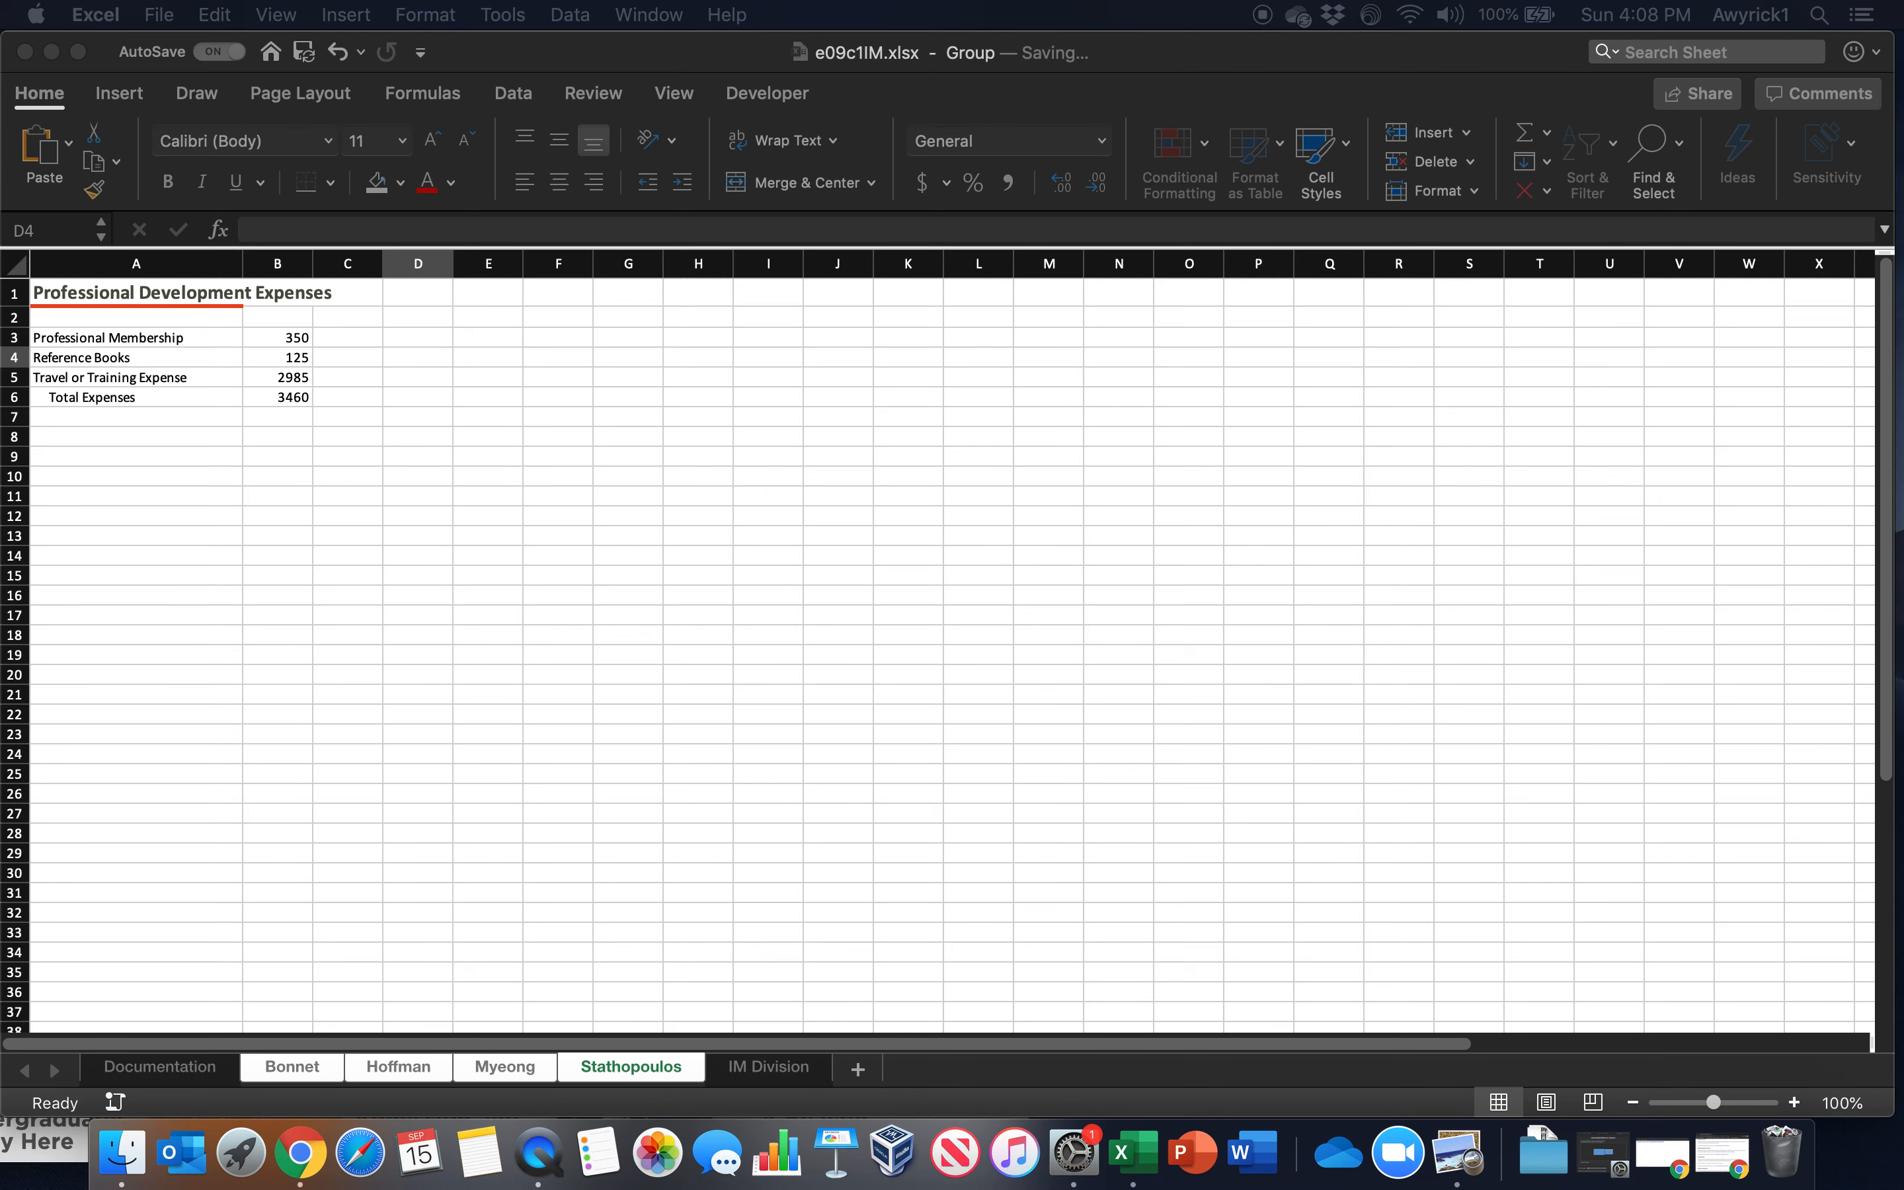
click(307, 1090)
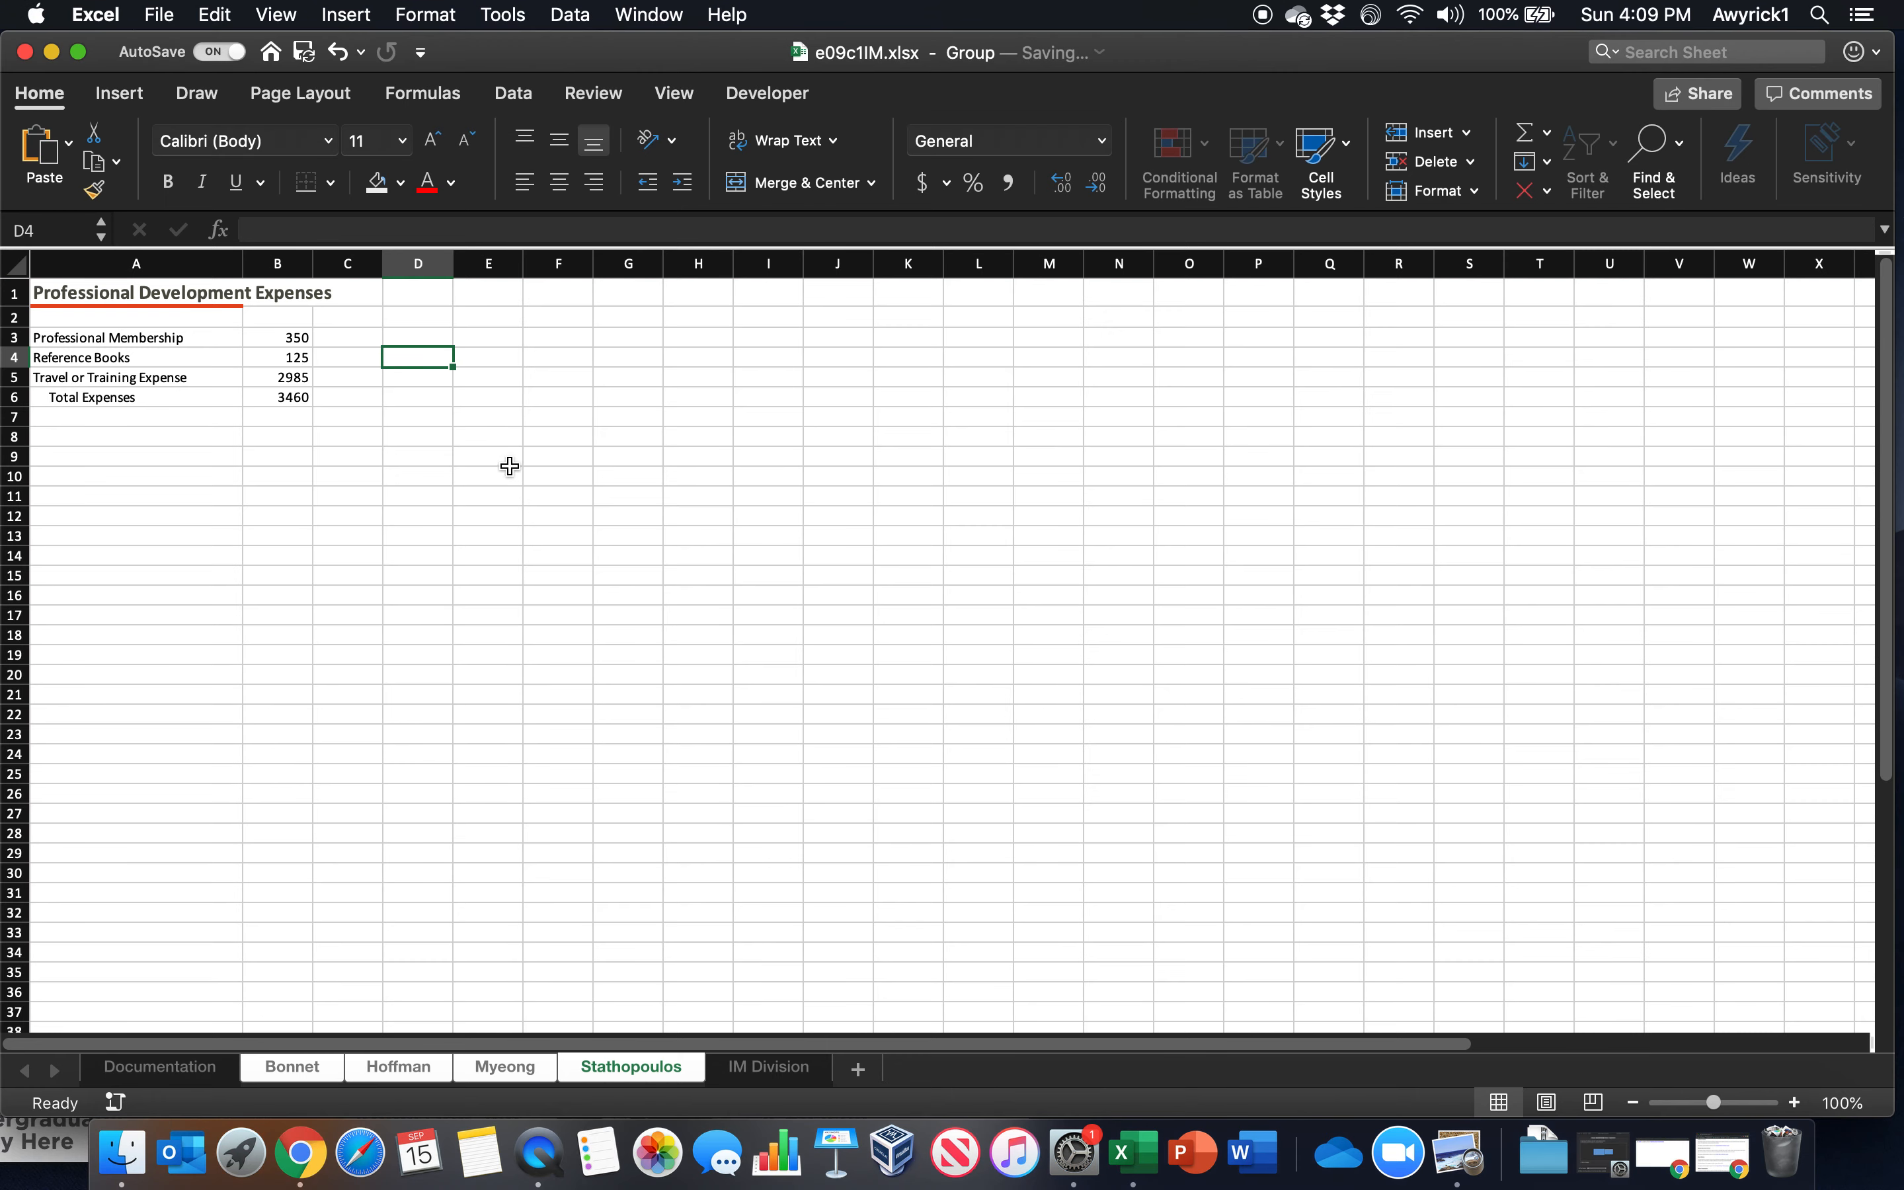
Apply the Accounting number format to B3 and B6 and Comma Style to B4:B5, all with zero decimal places
click(261, 331)
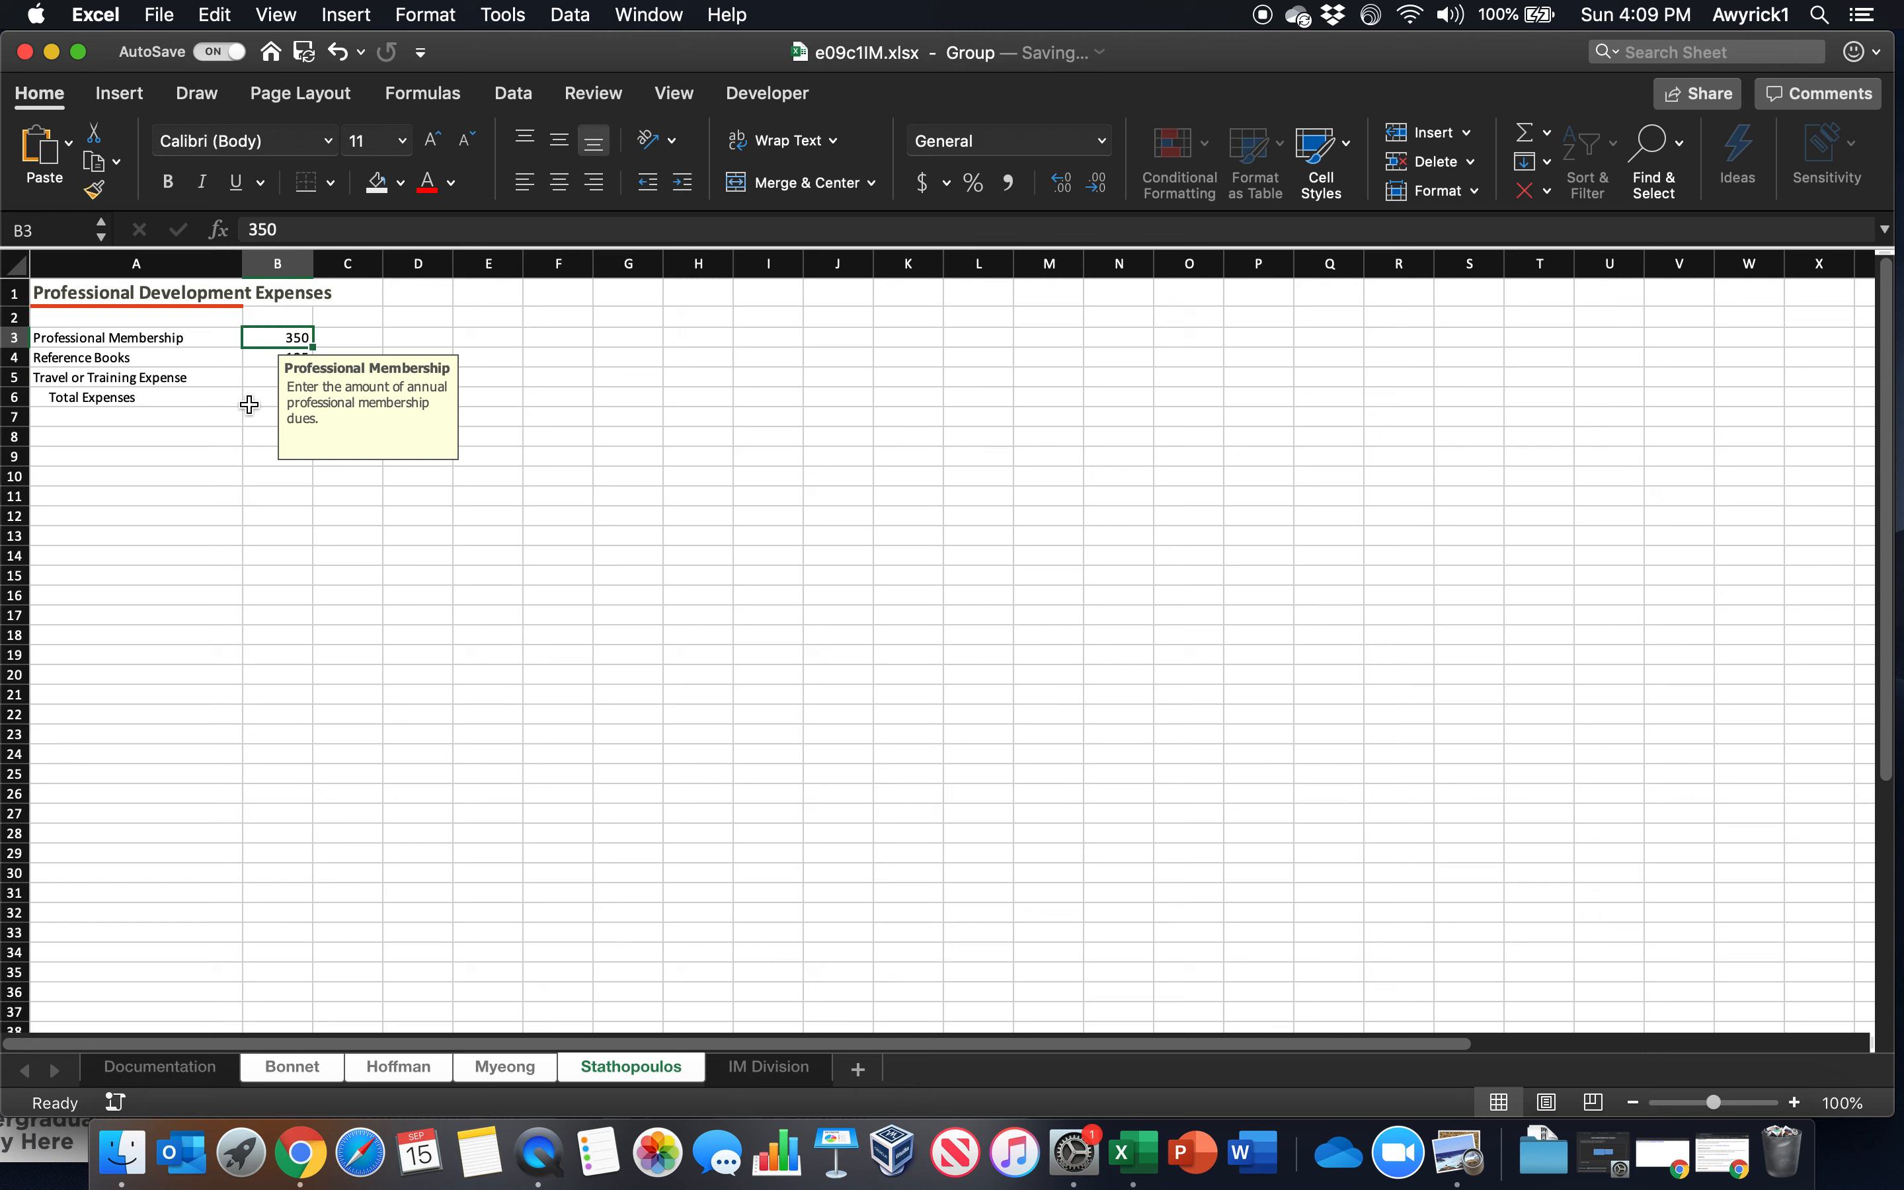
click(253, 400)
click(277, 336)
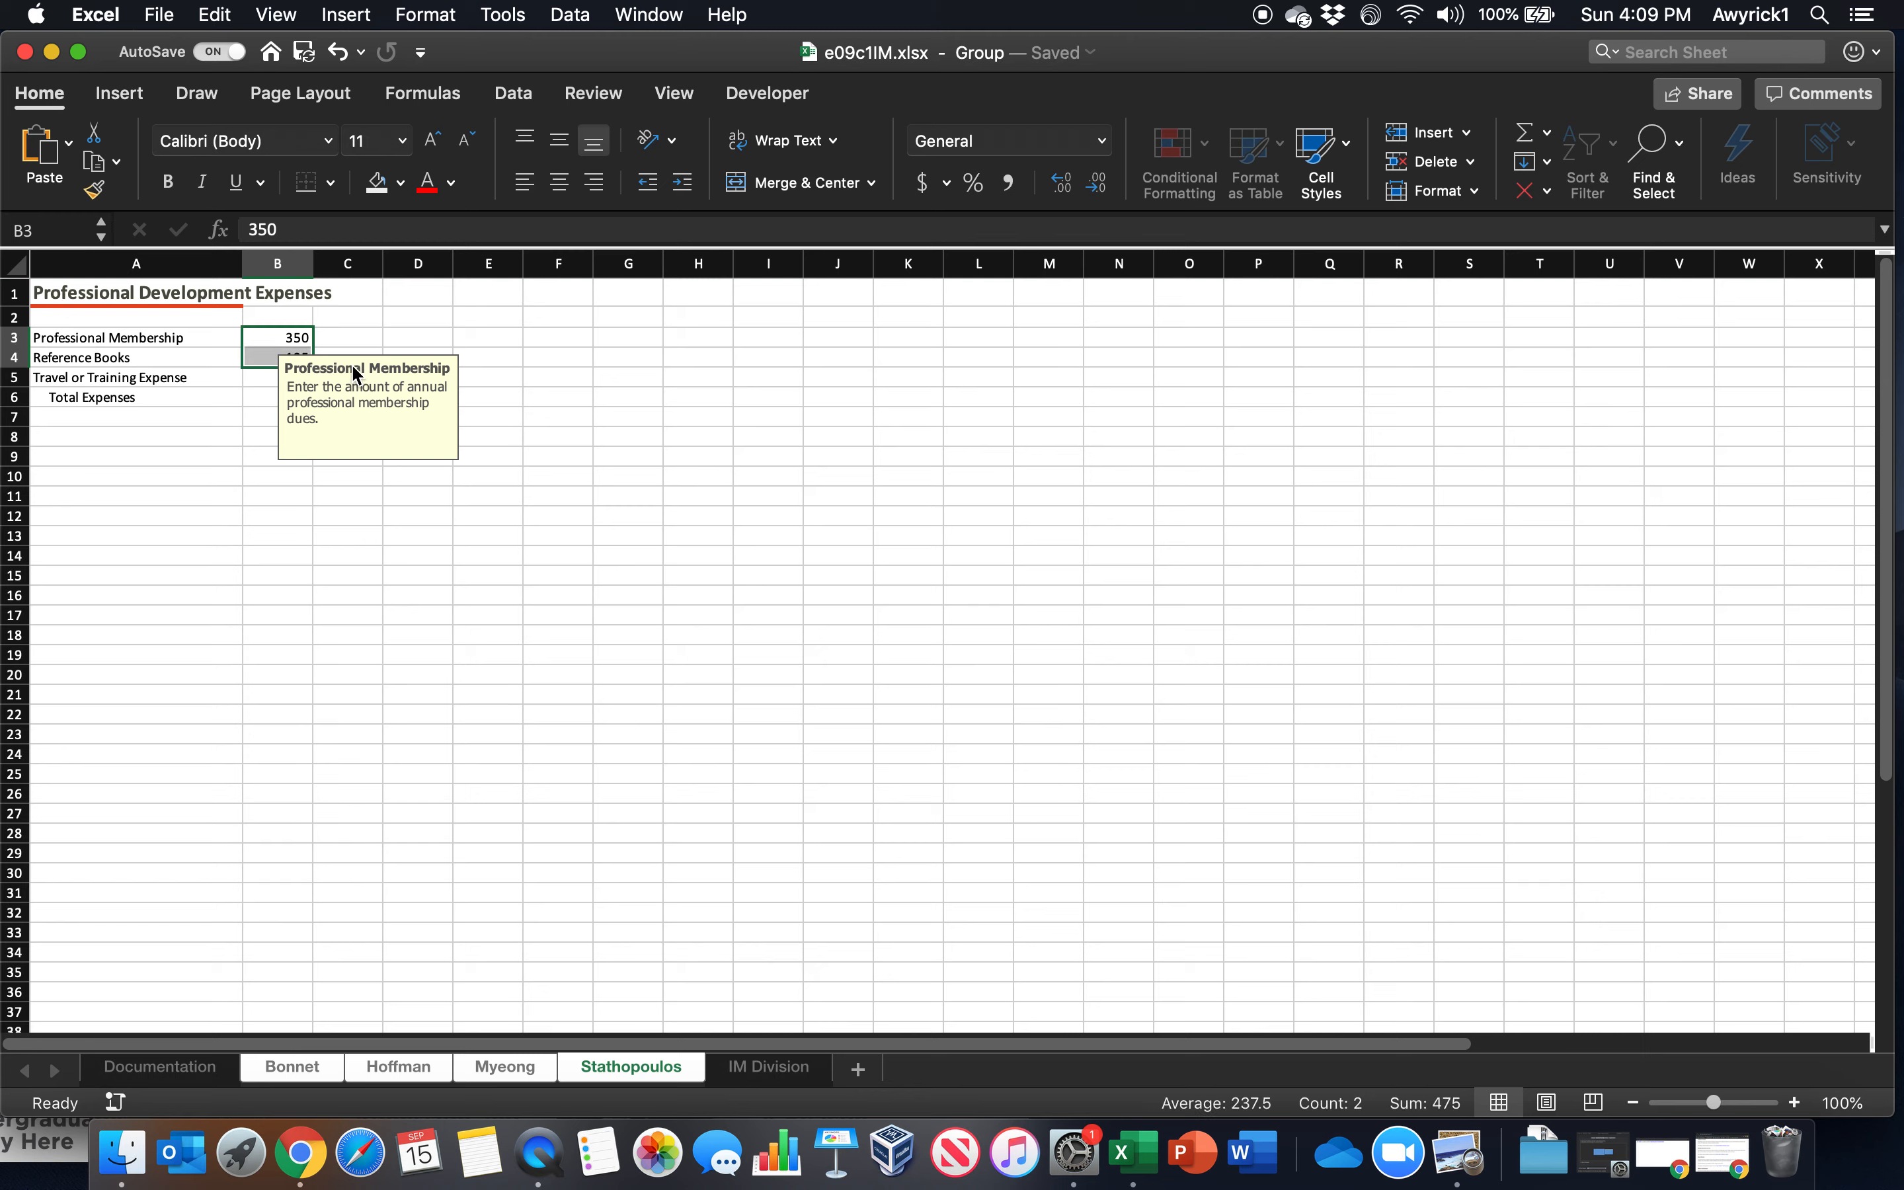
click(401, 334)
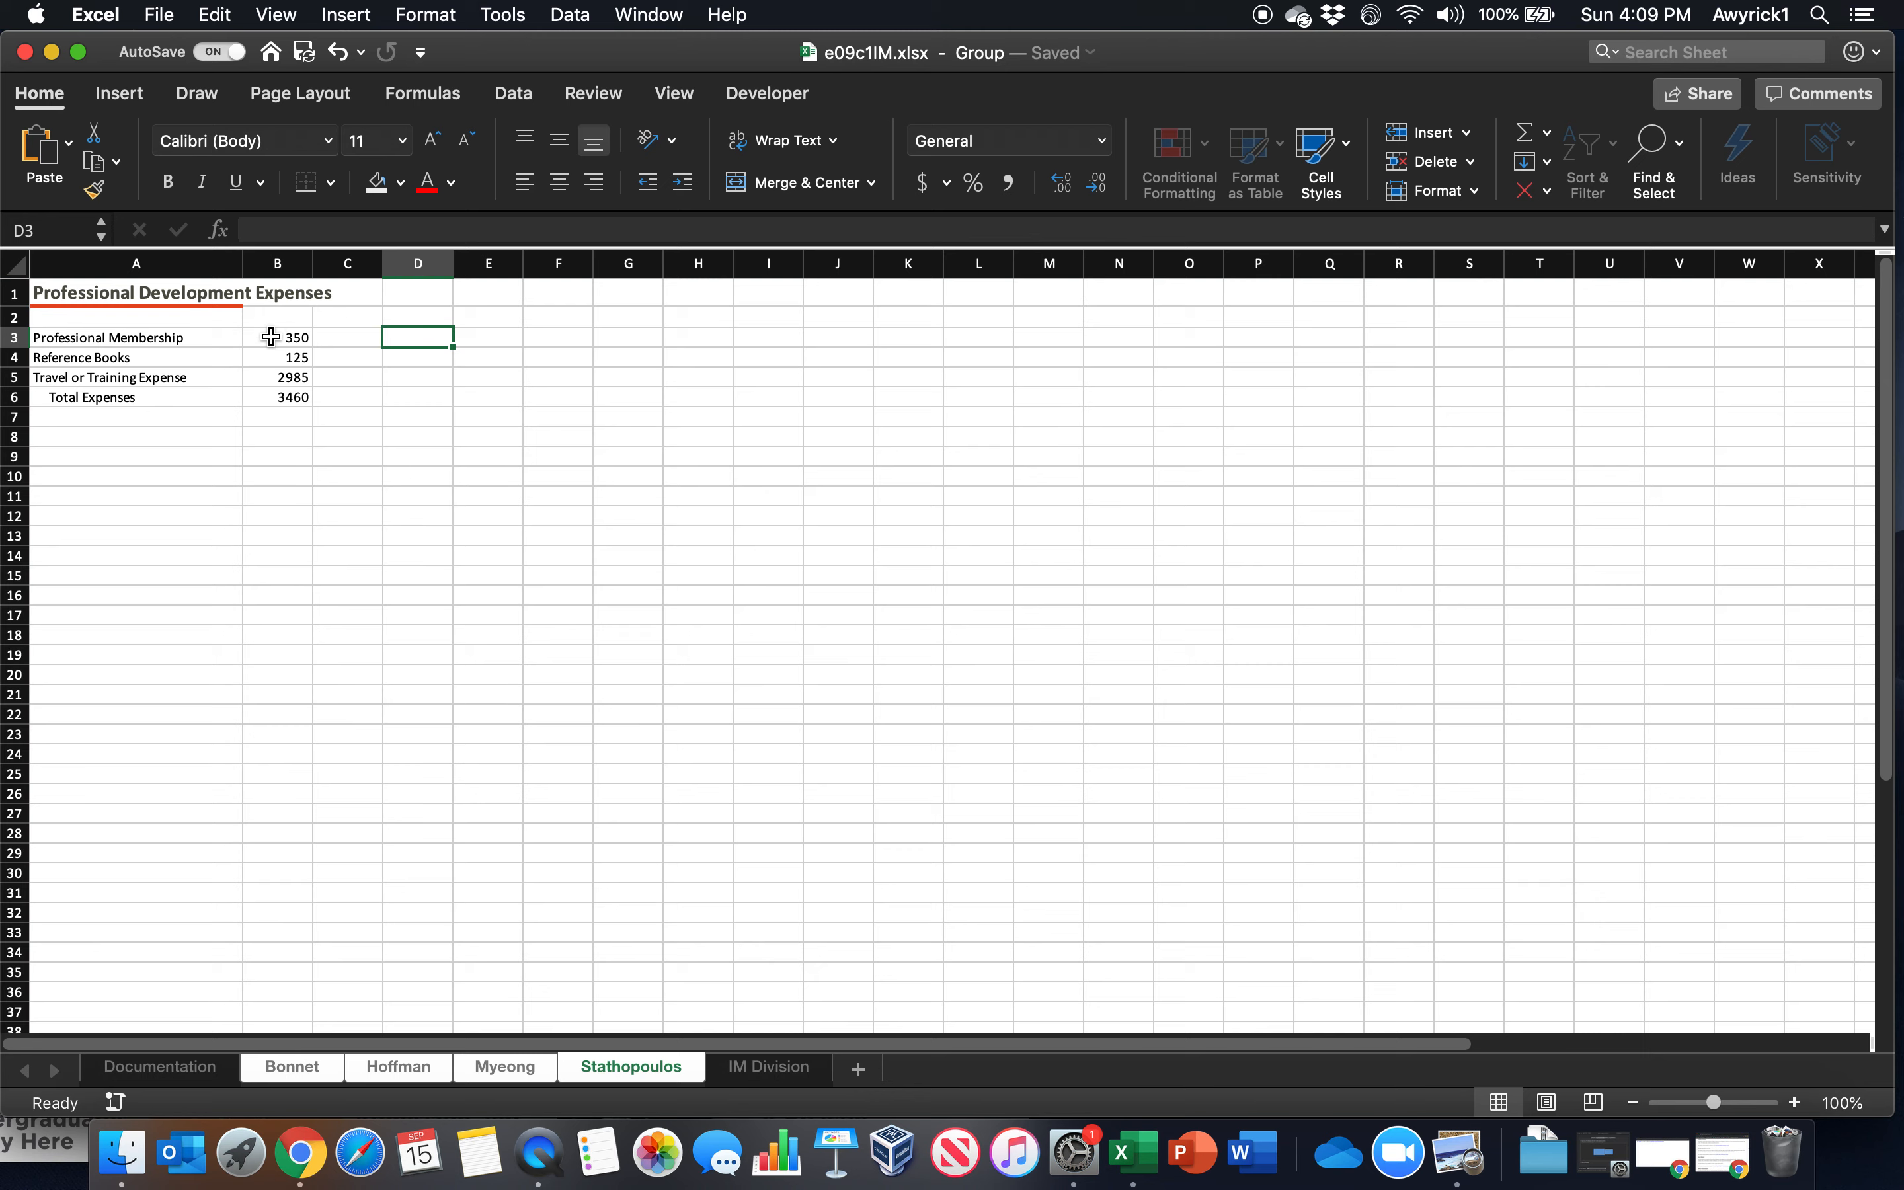
click(273, 337)
super+click(265, 398)
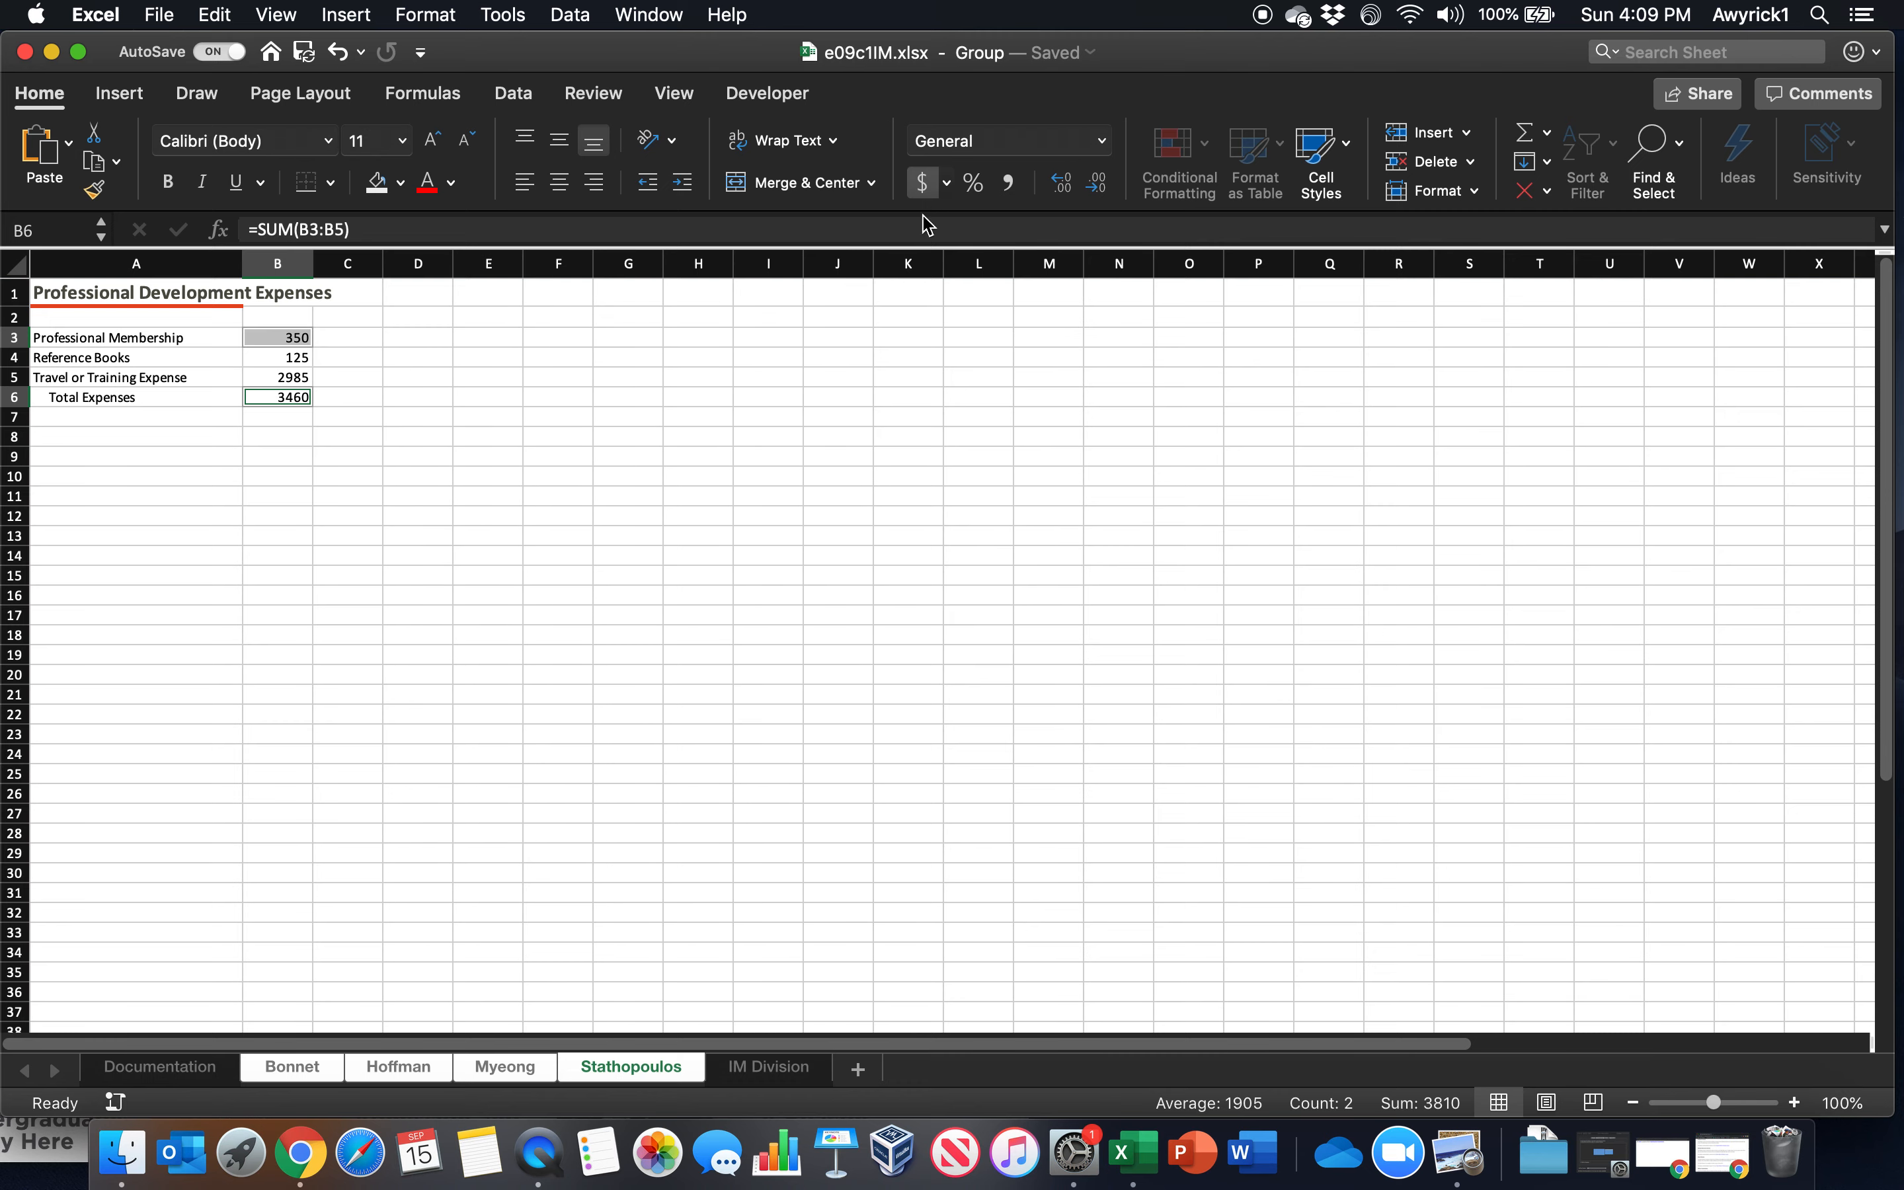
click(923, 183)
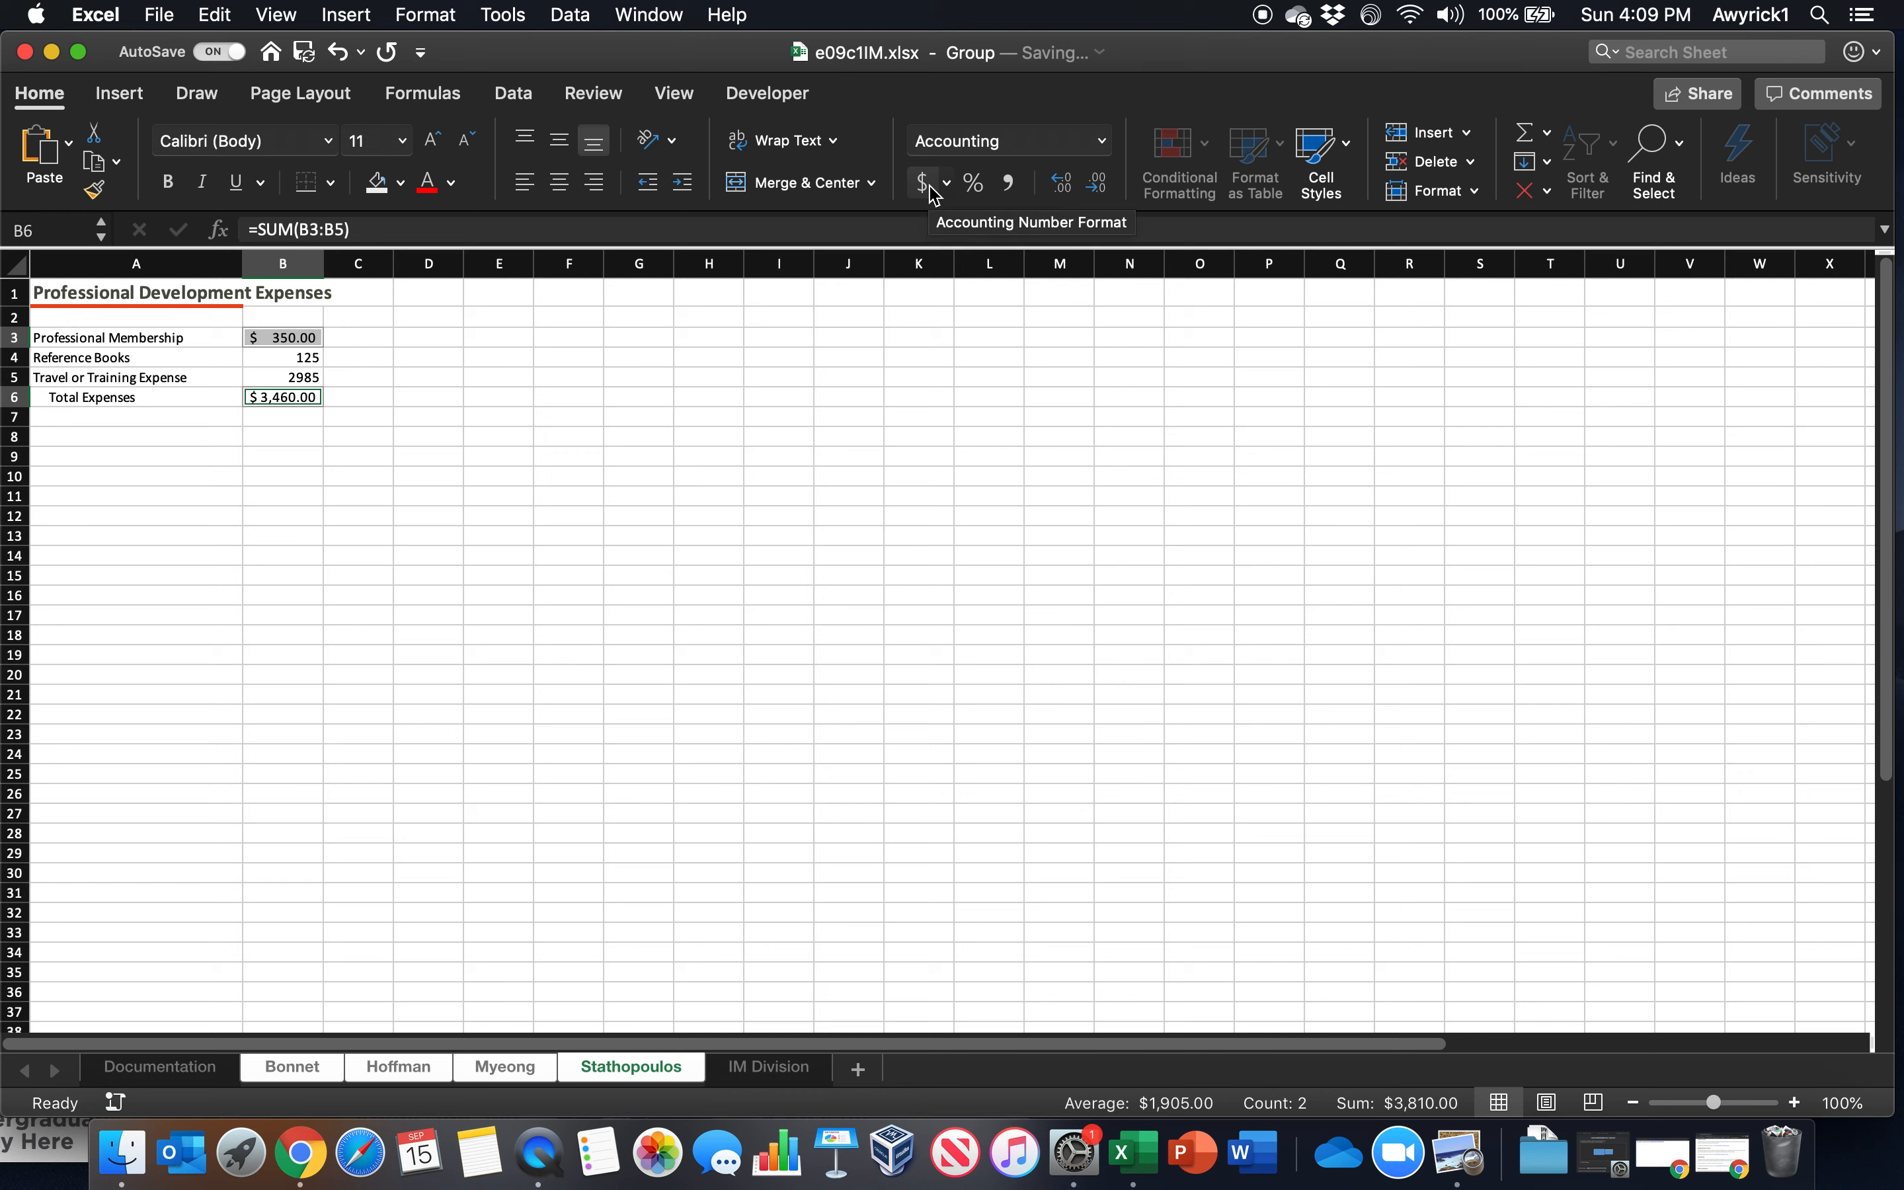
double_click(1099, 189)
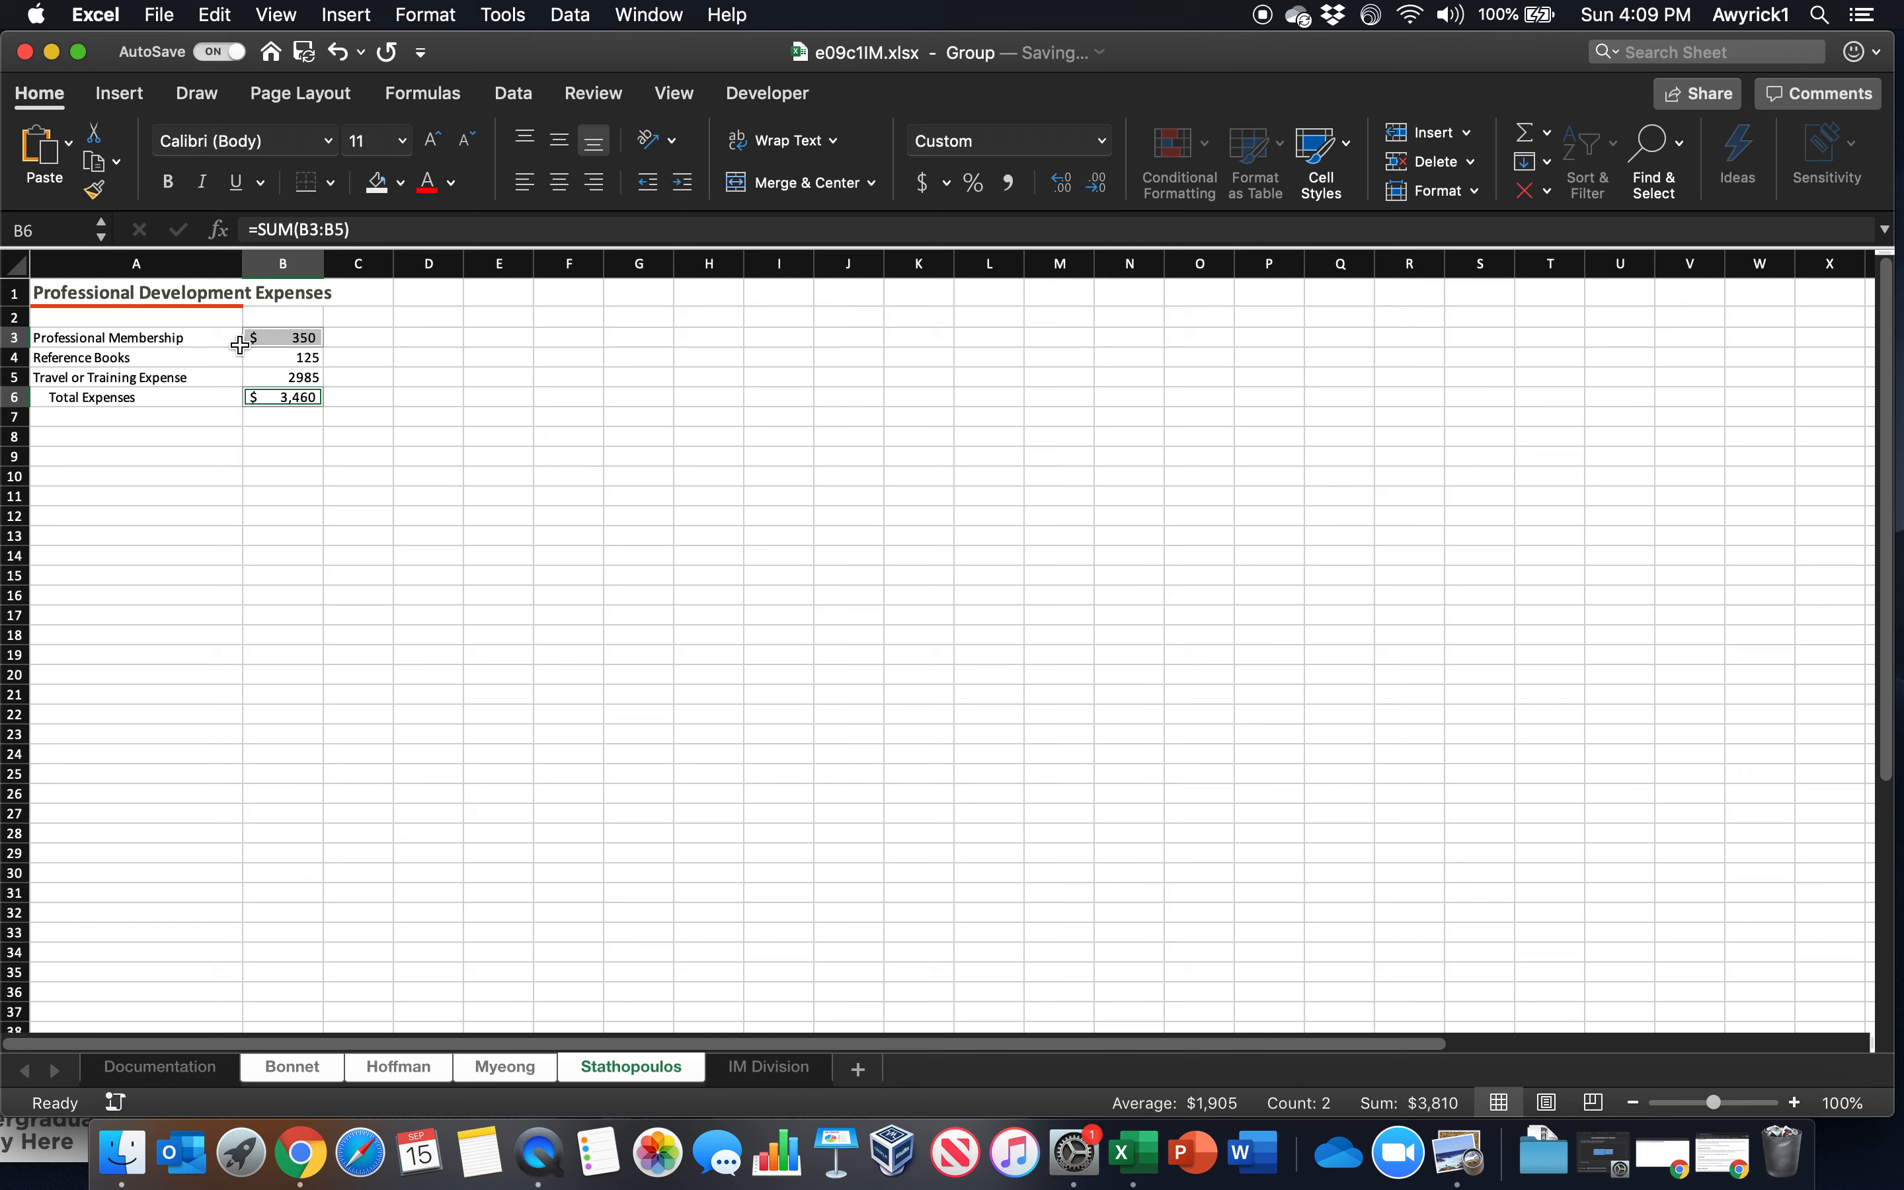
drag(276, 355, 277, 374)
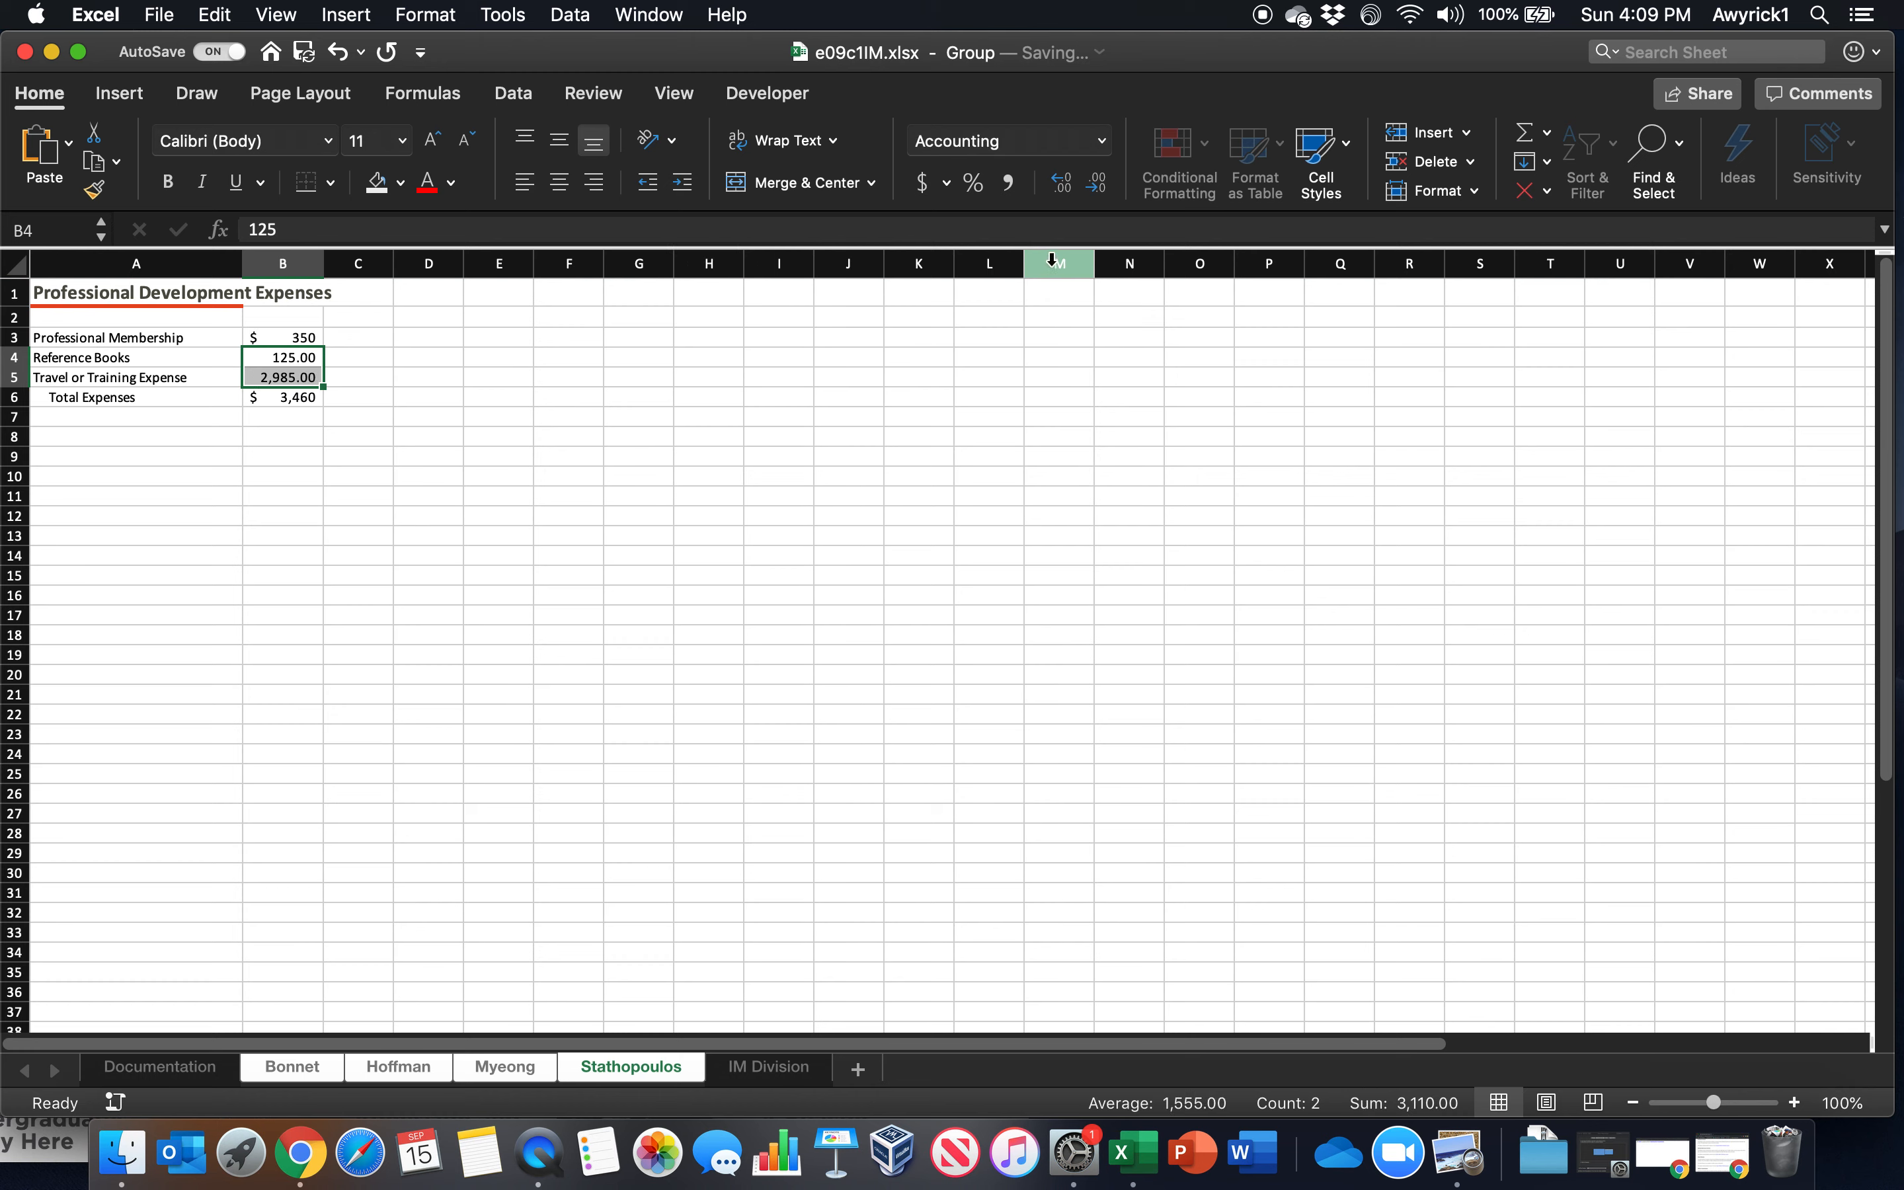
click(1096, 182)
click(1096, 182)
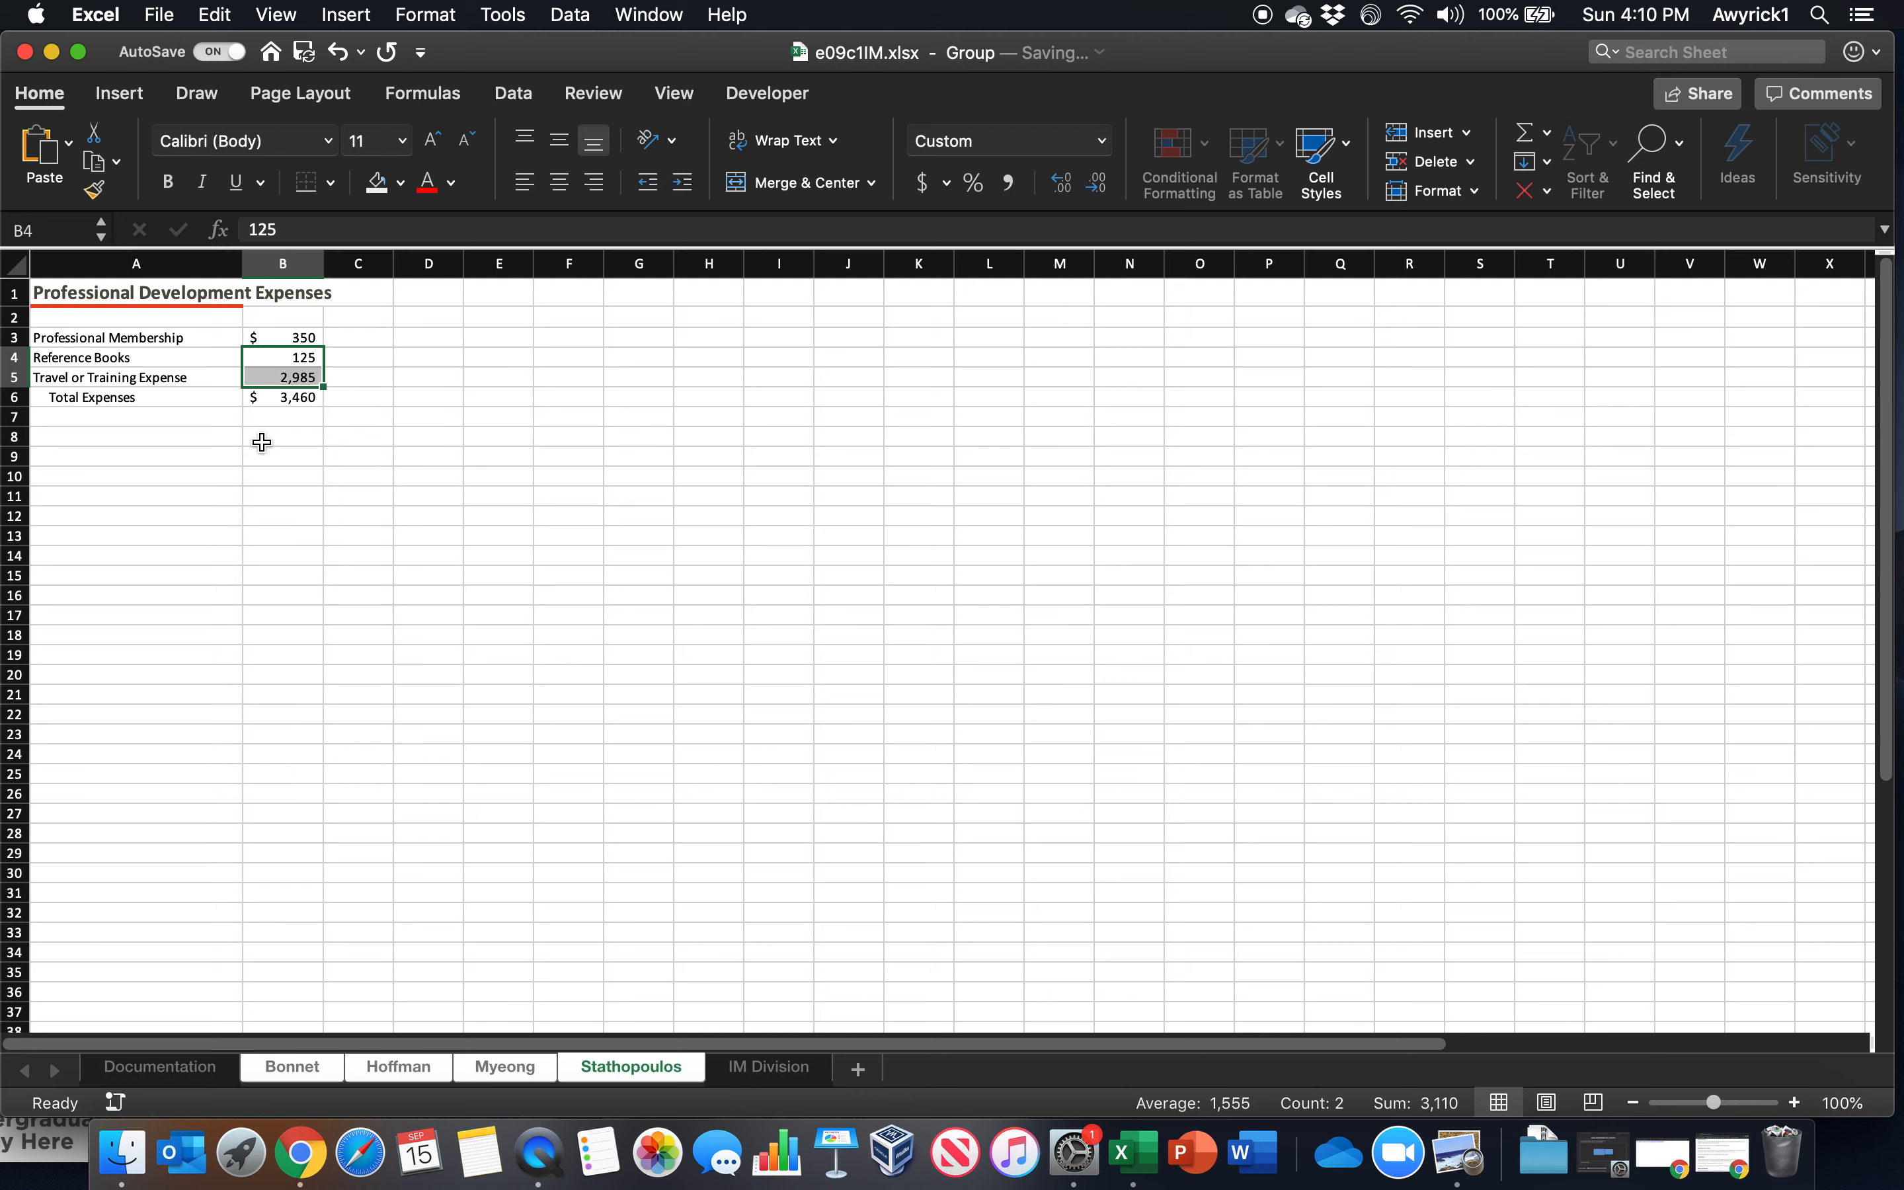
Add a bottom border to B5 and a bottom double border to the total in B6 on the grouped worksheets
click(260, 399)
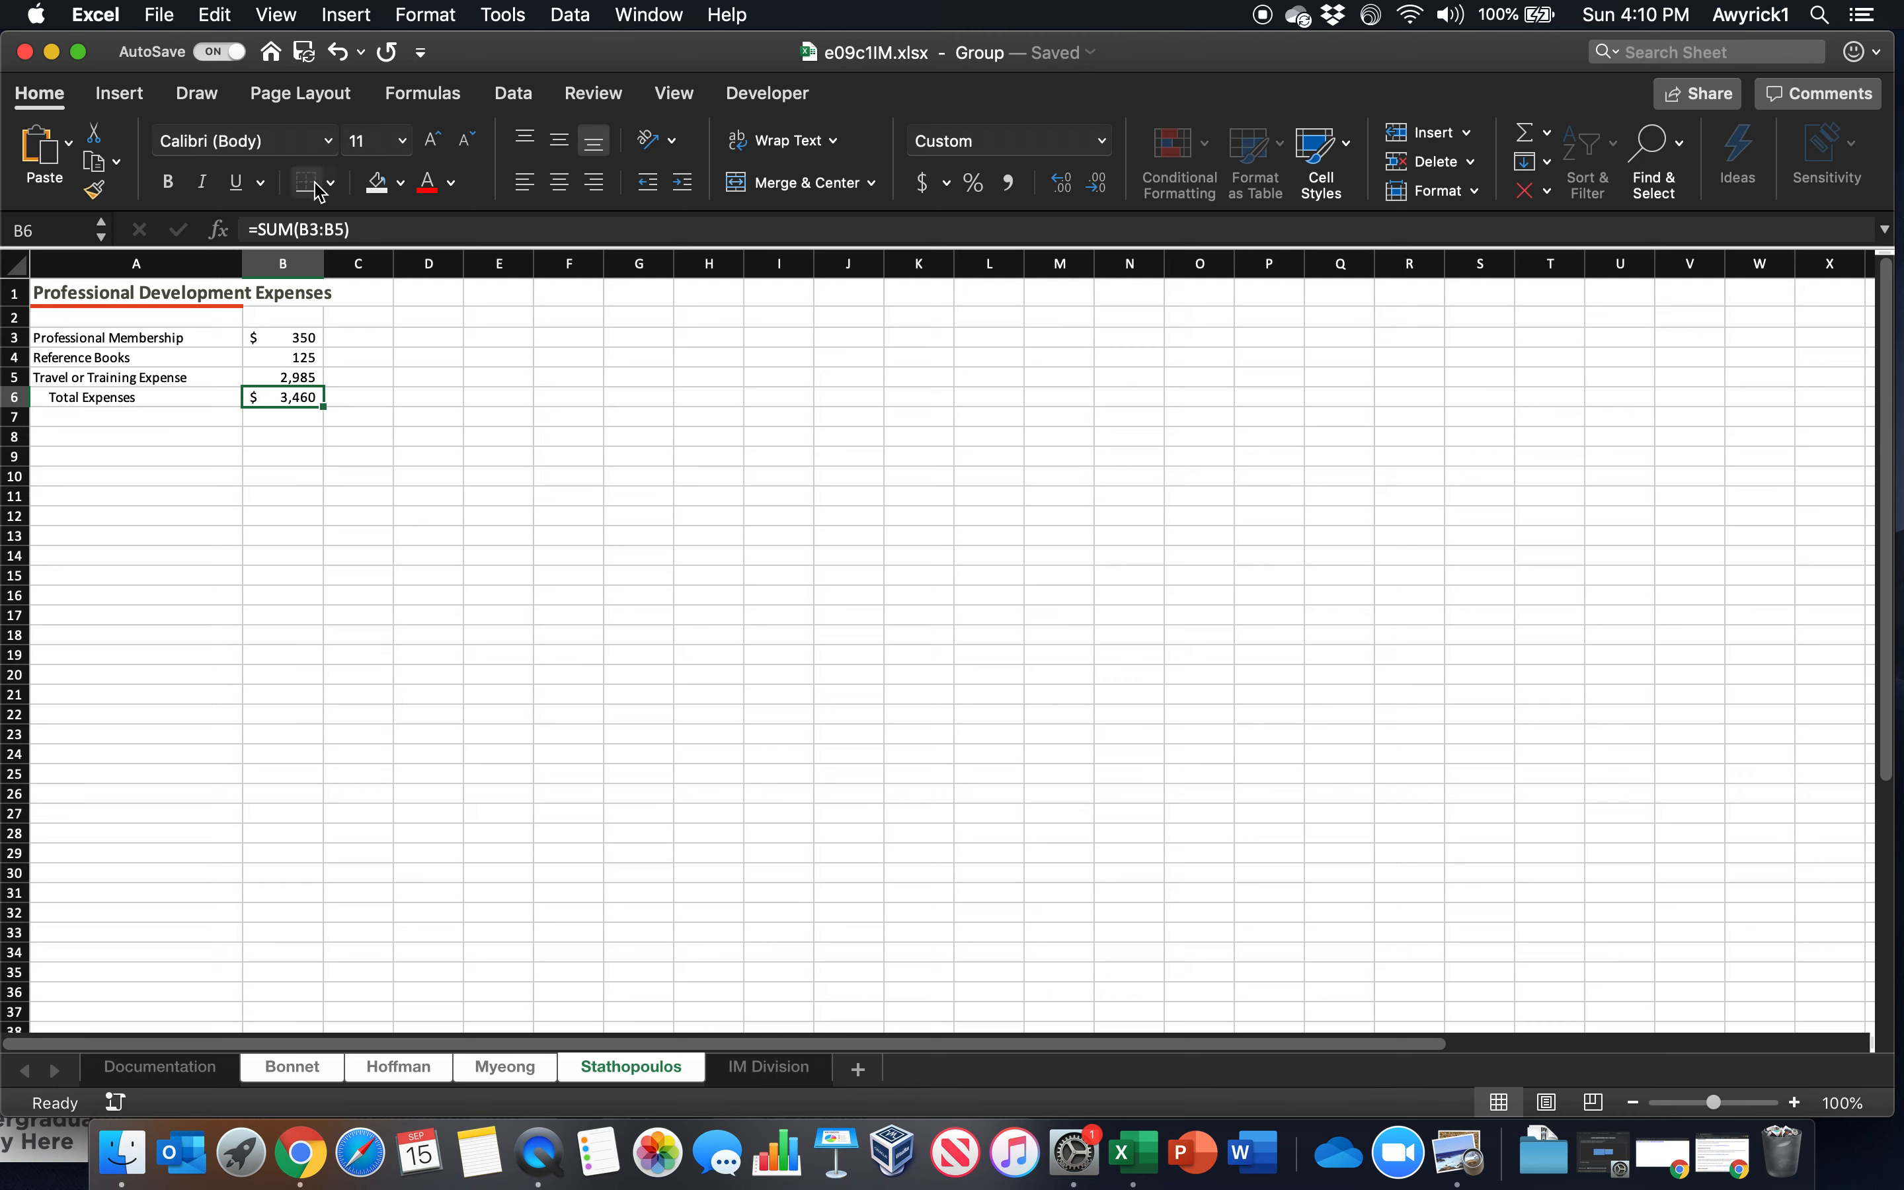
click(277, 379)
click(309, 186)
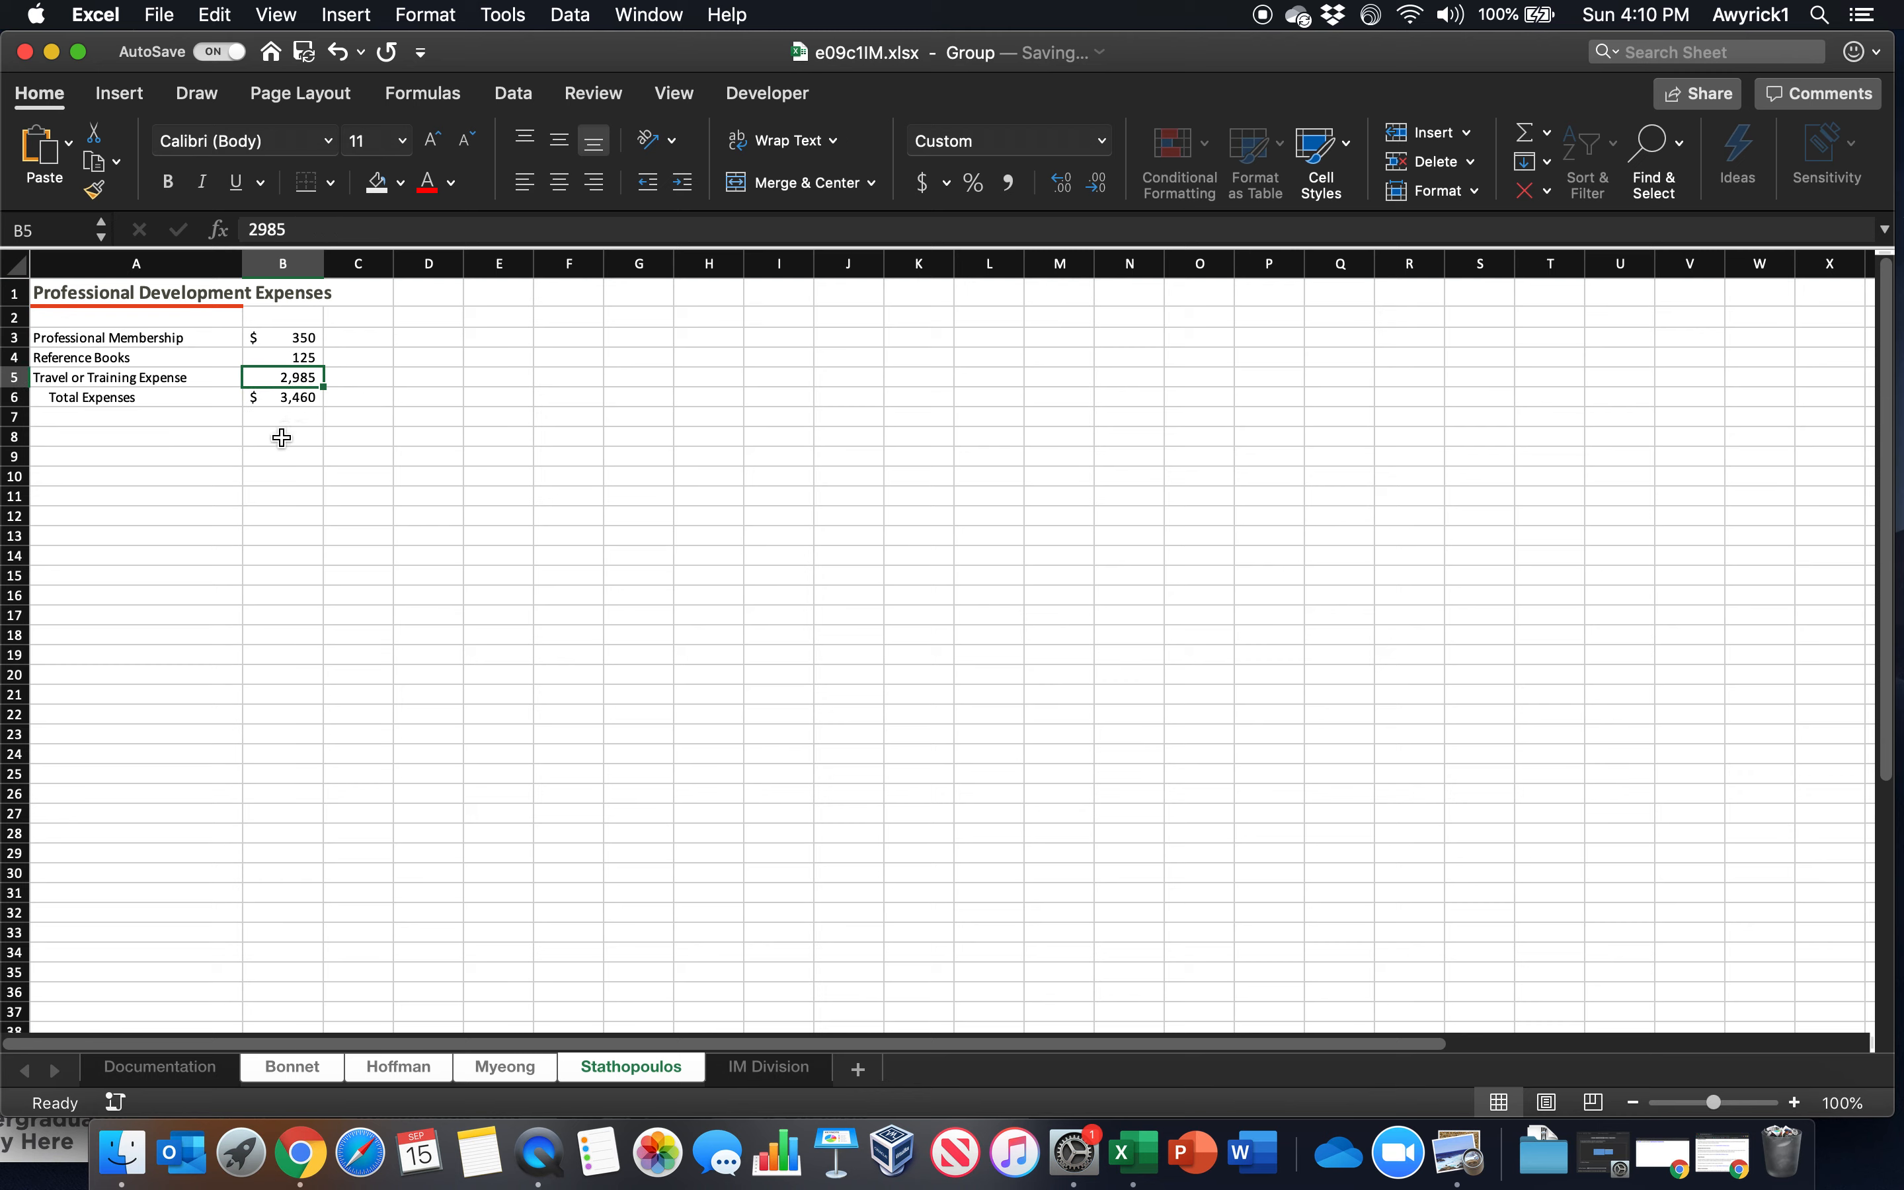
click(302, 396)
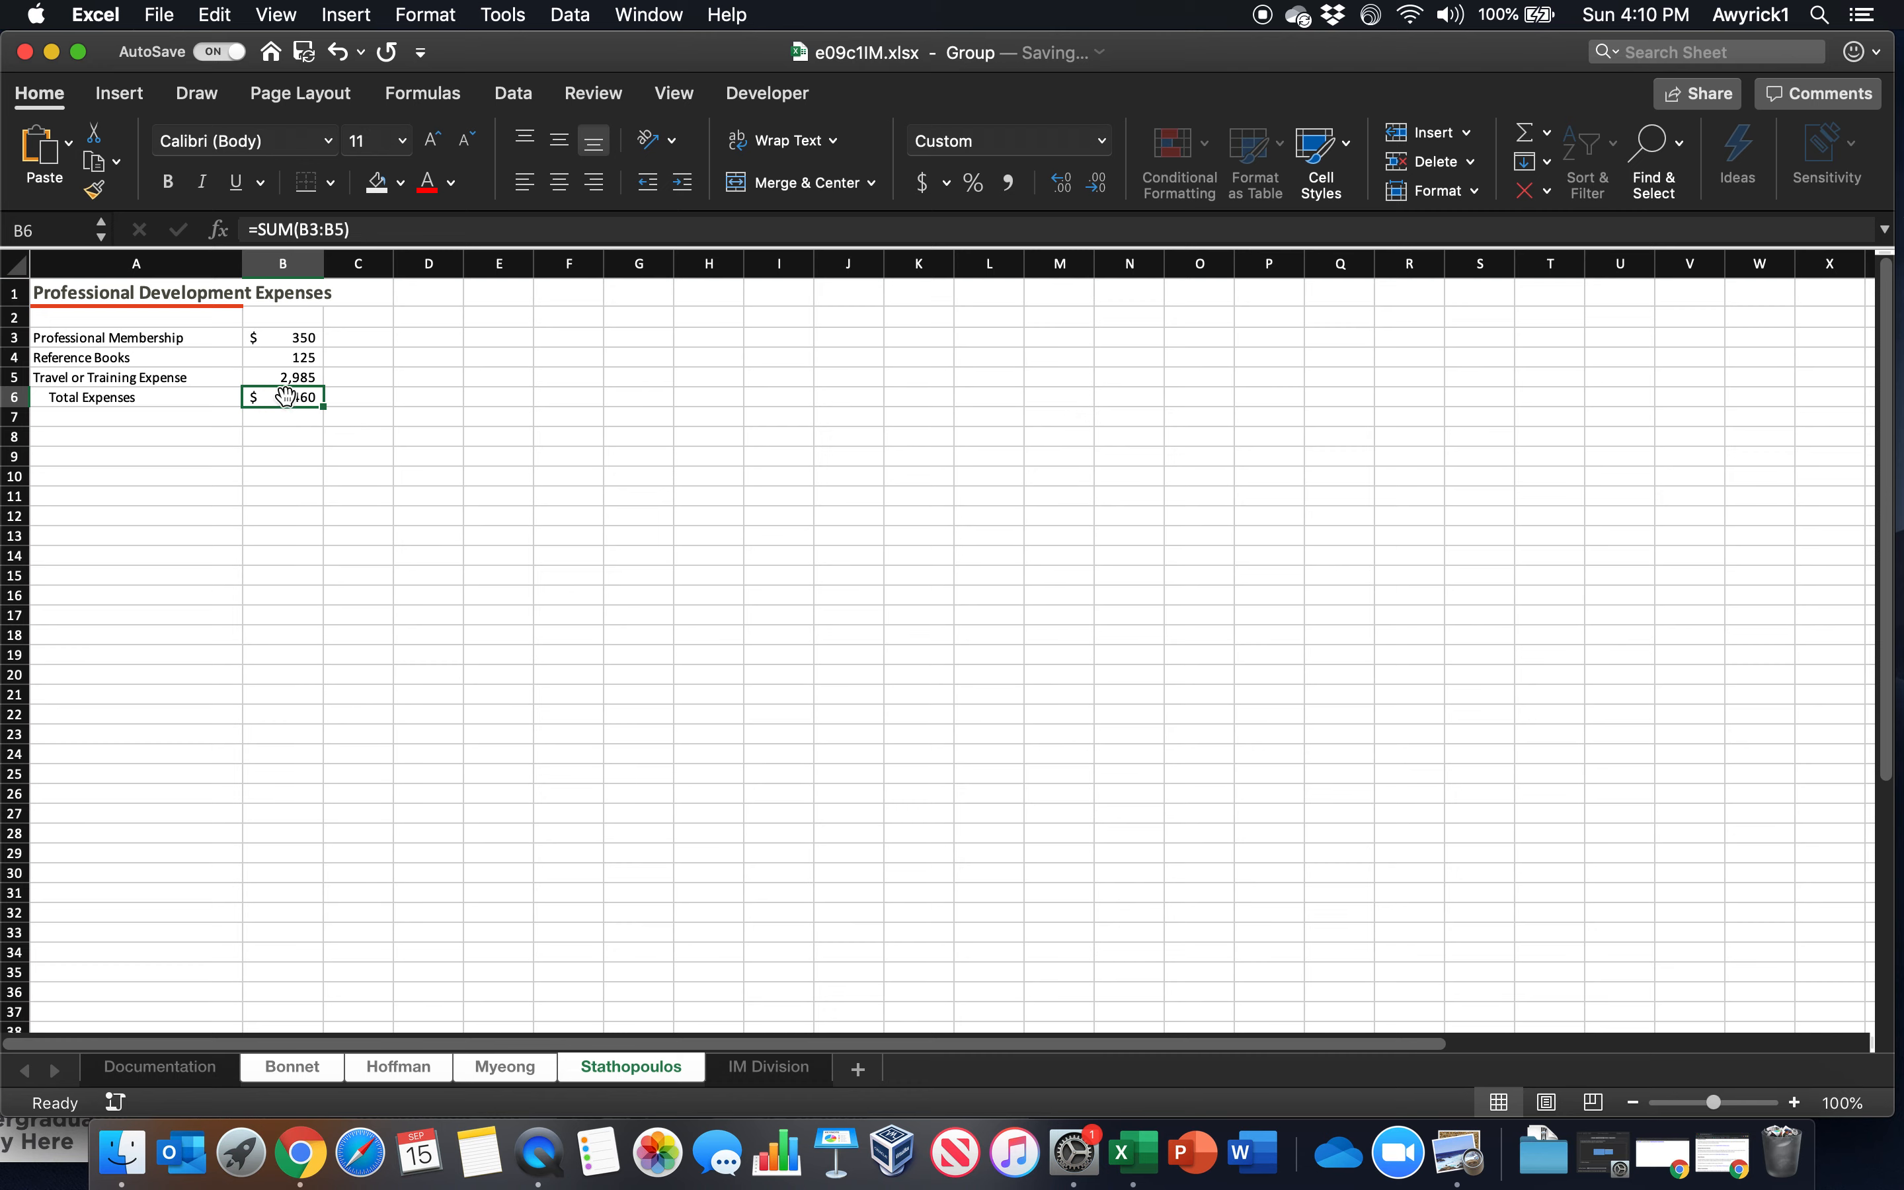
click(332, 189)
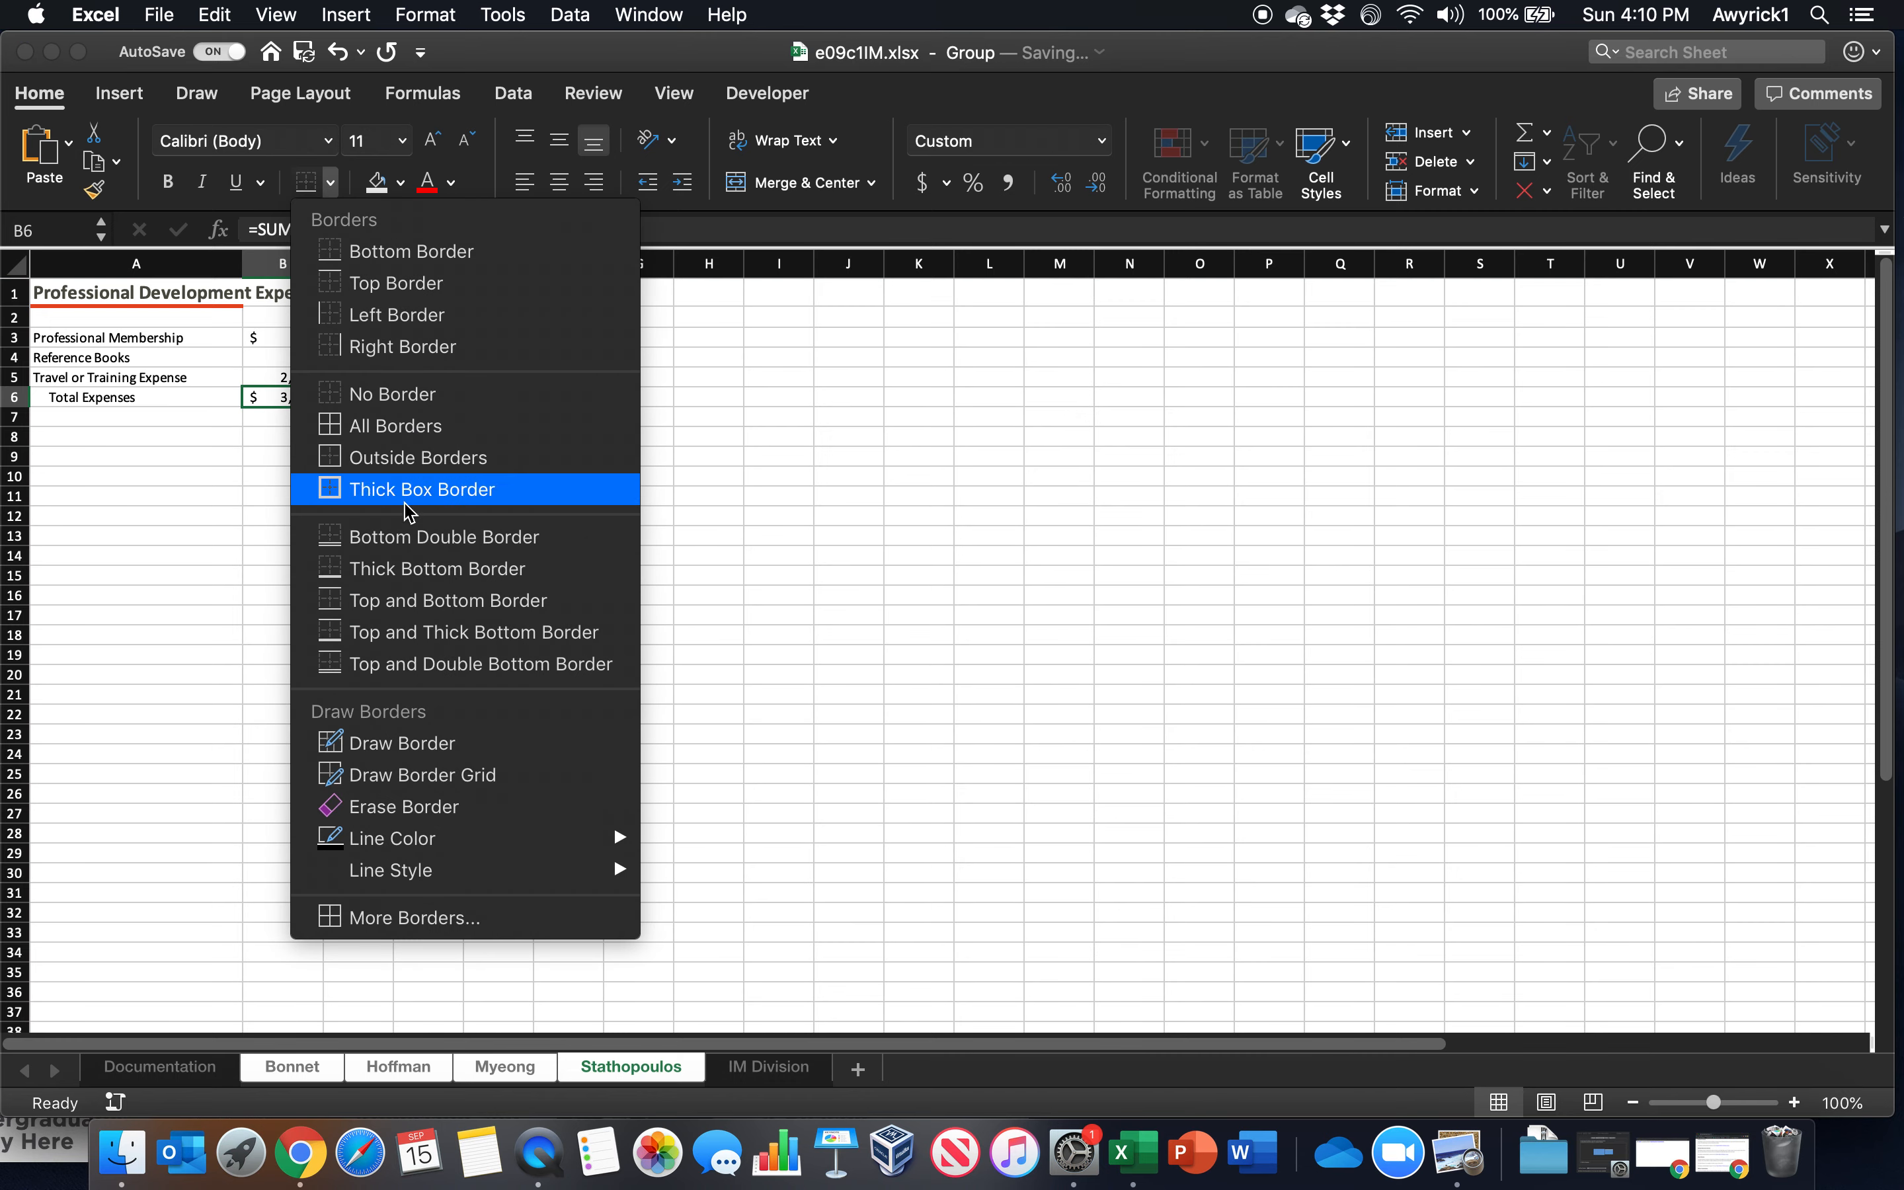
click(427, 537)
click(550, 479)
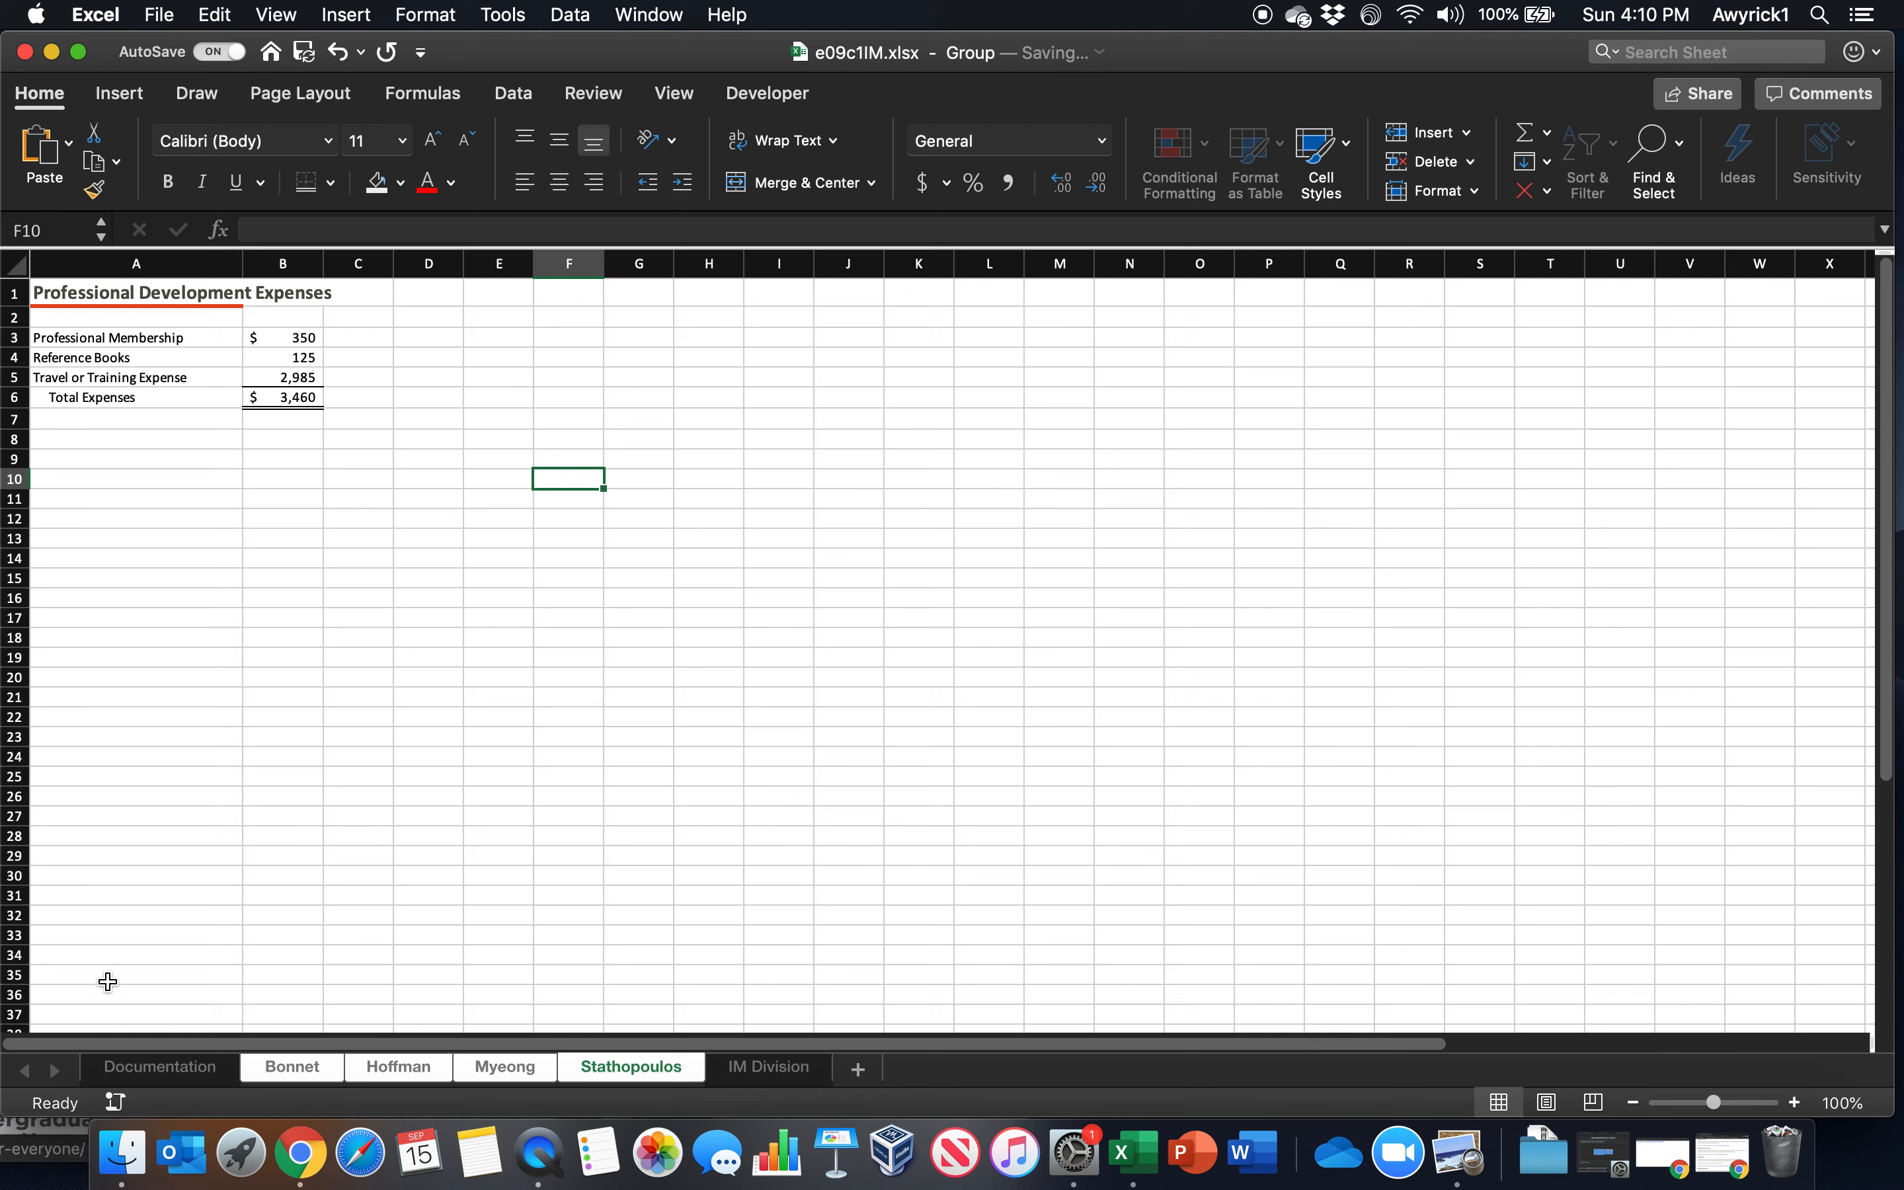
Ungroup the employee worksheets and return to the first employee worksheet
right_click(406, 1067)
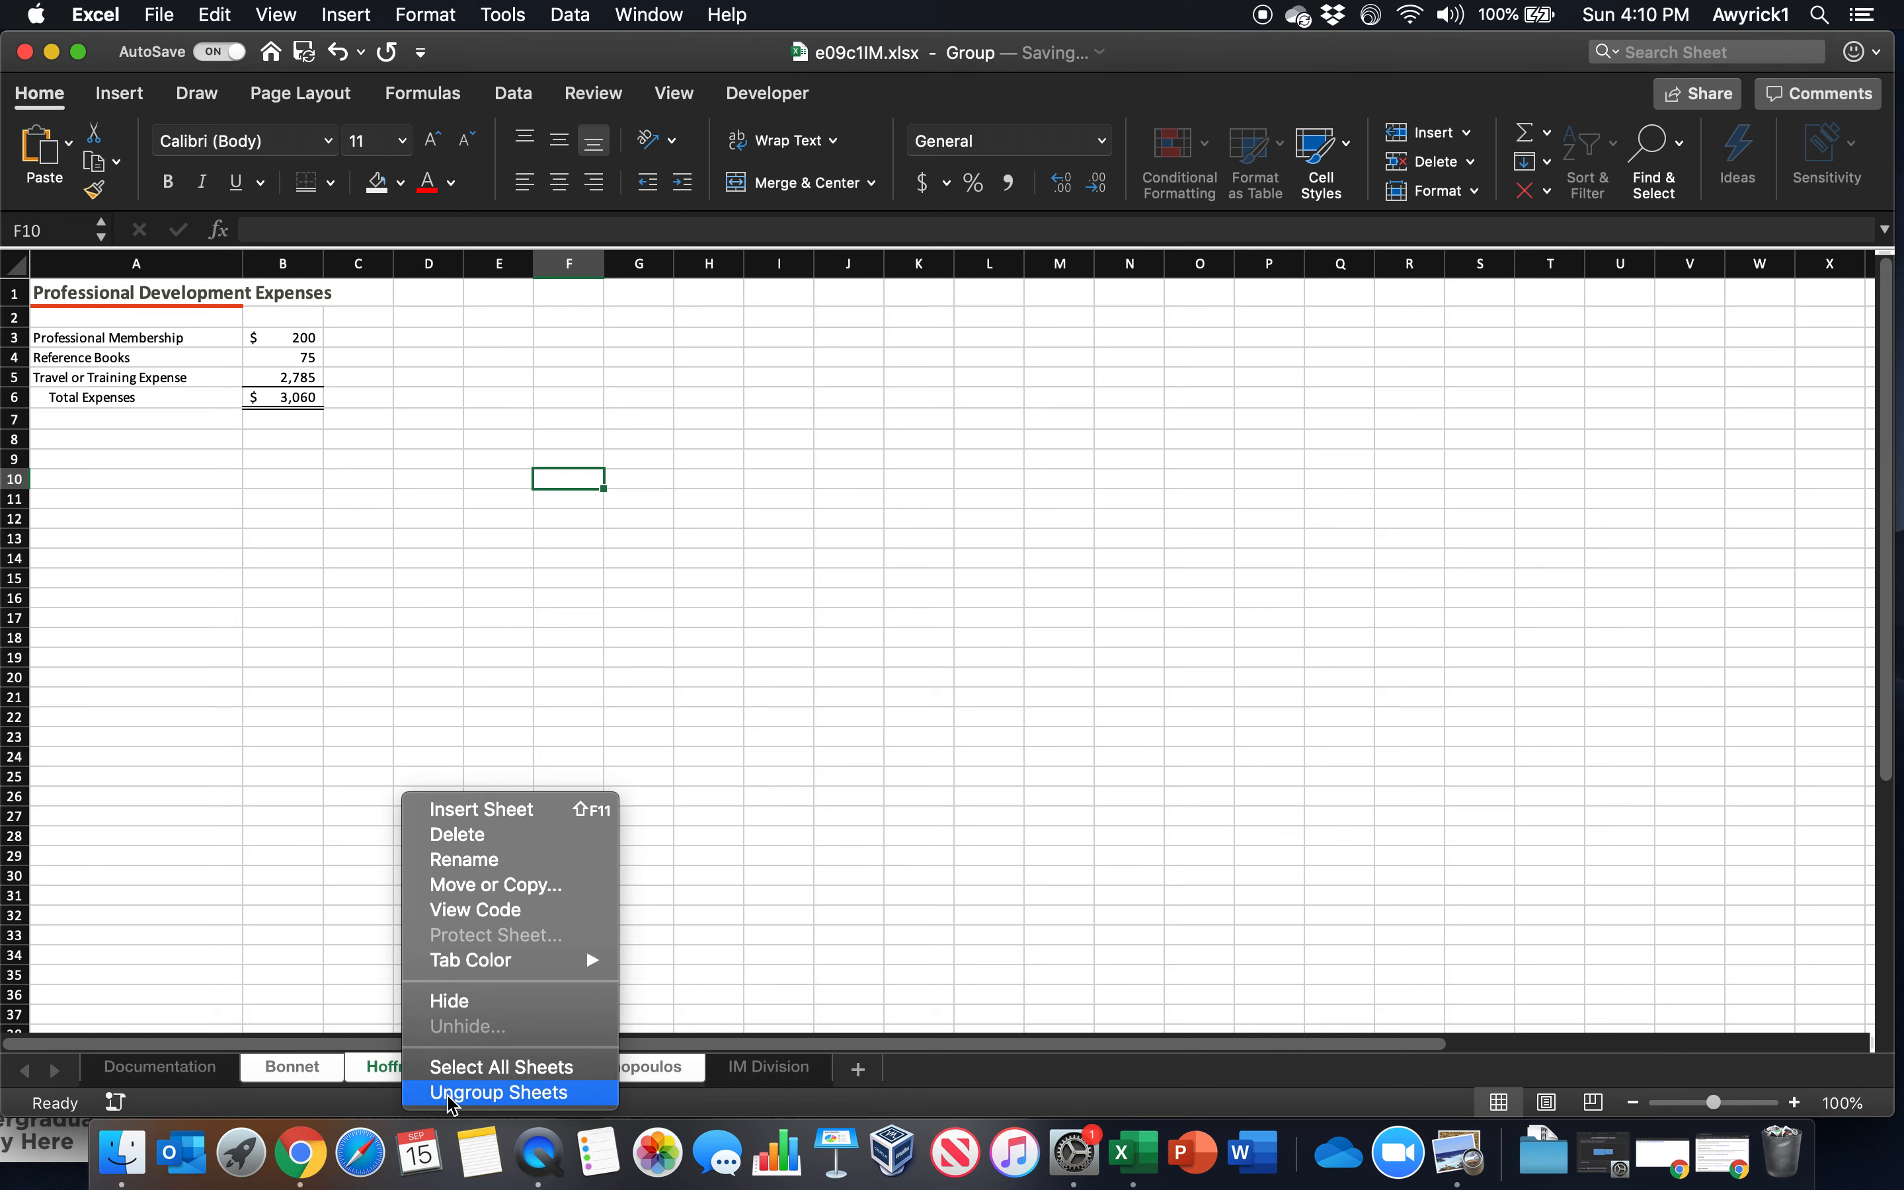
click(472, 1092)
click(299, 776)
click(295, 1067)
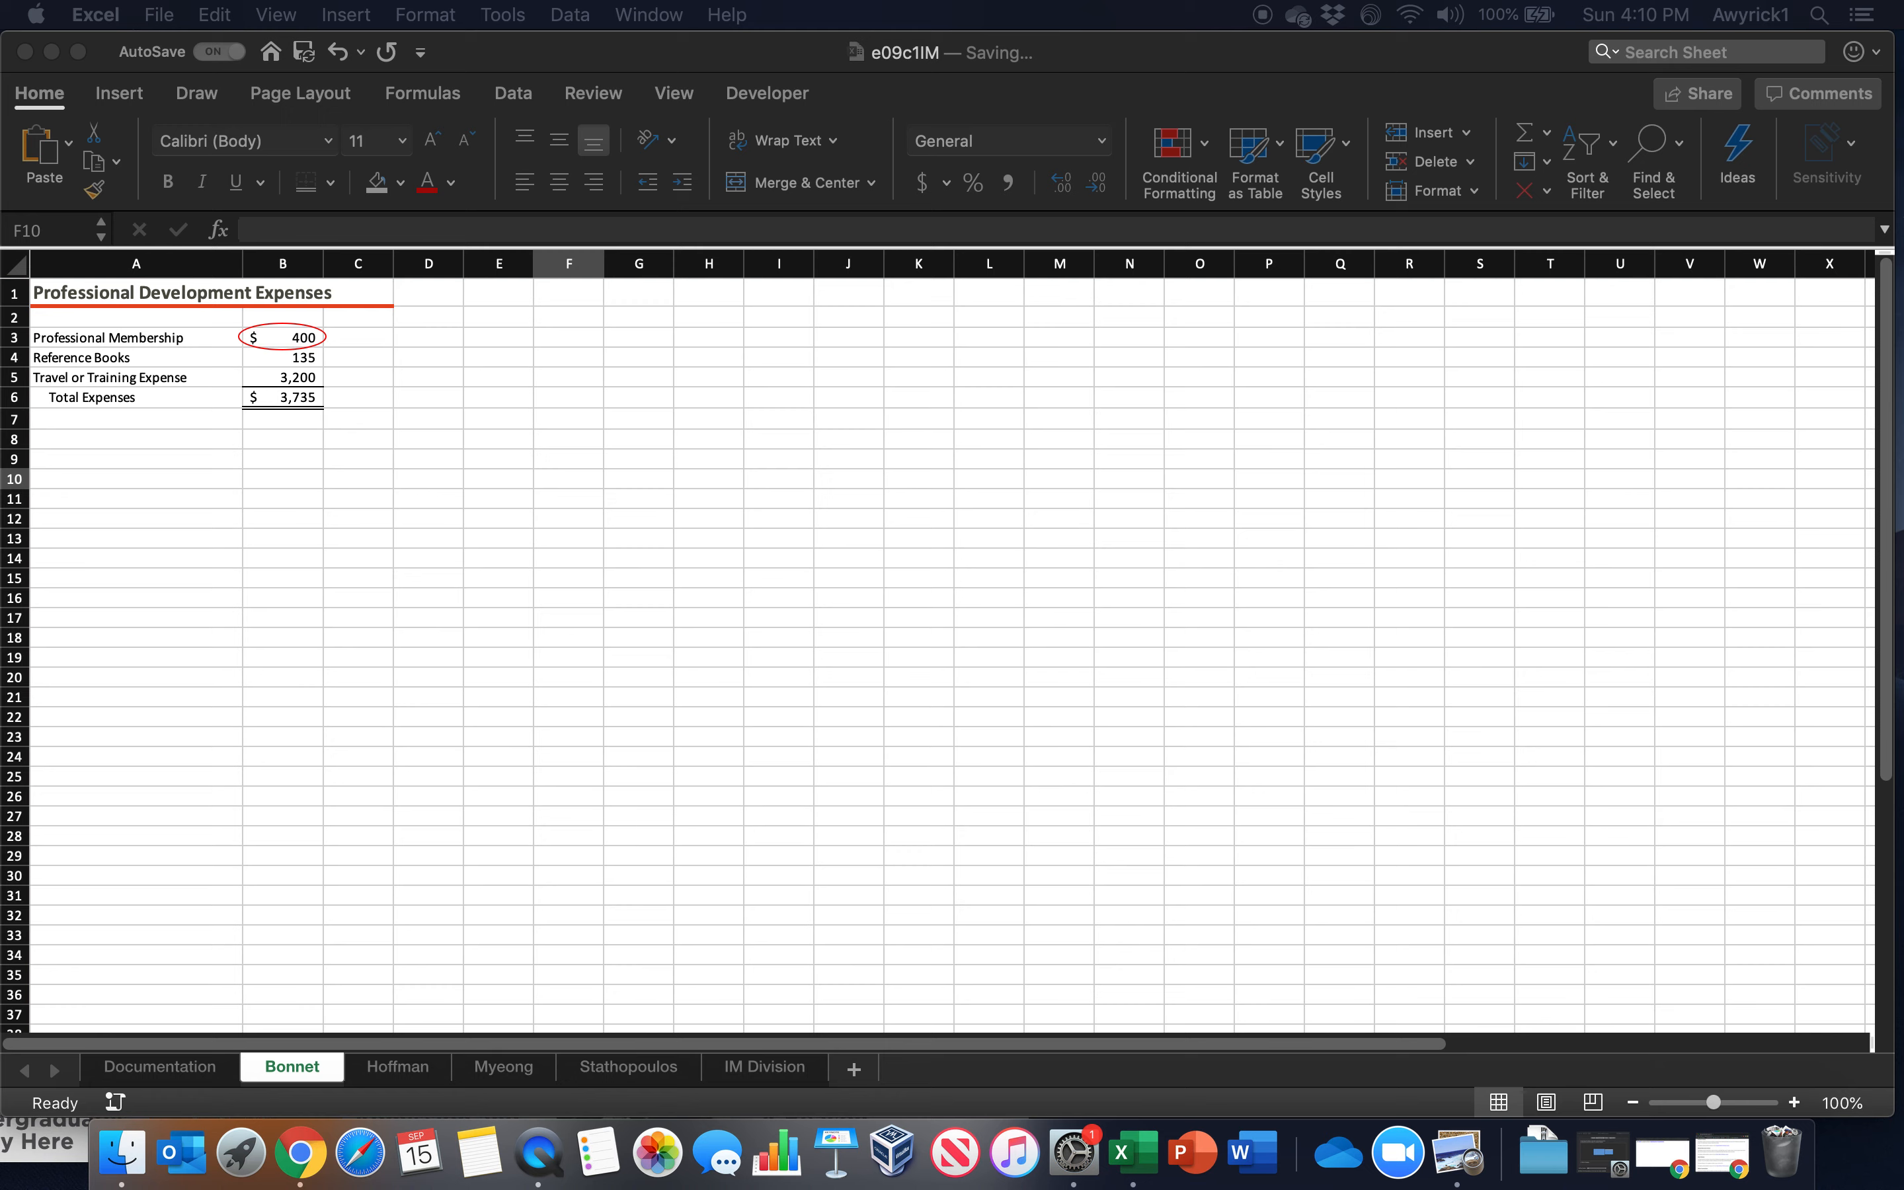
On the IM Division worksheet, link B4 to cell B3 of the first employee worksheet
click(777, 1074)
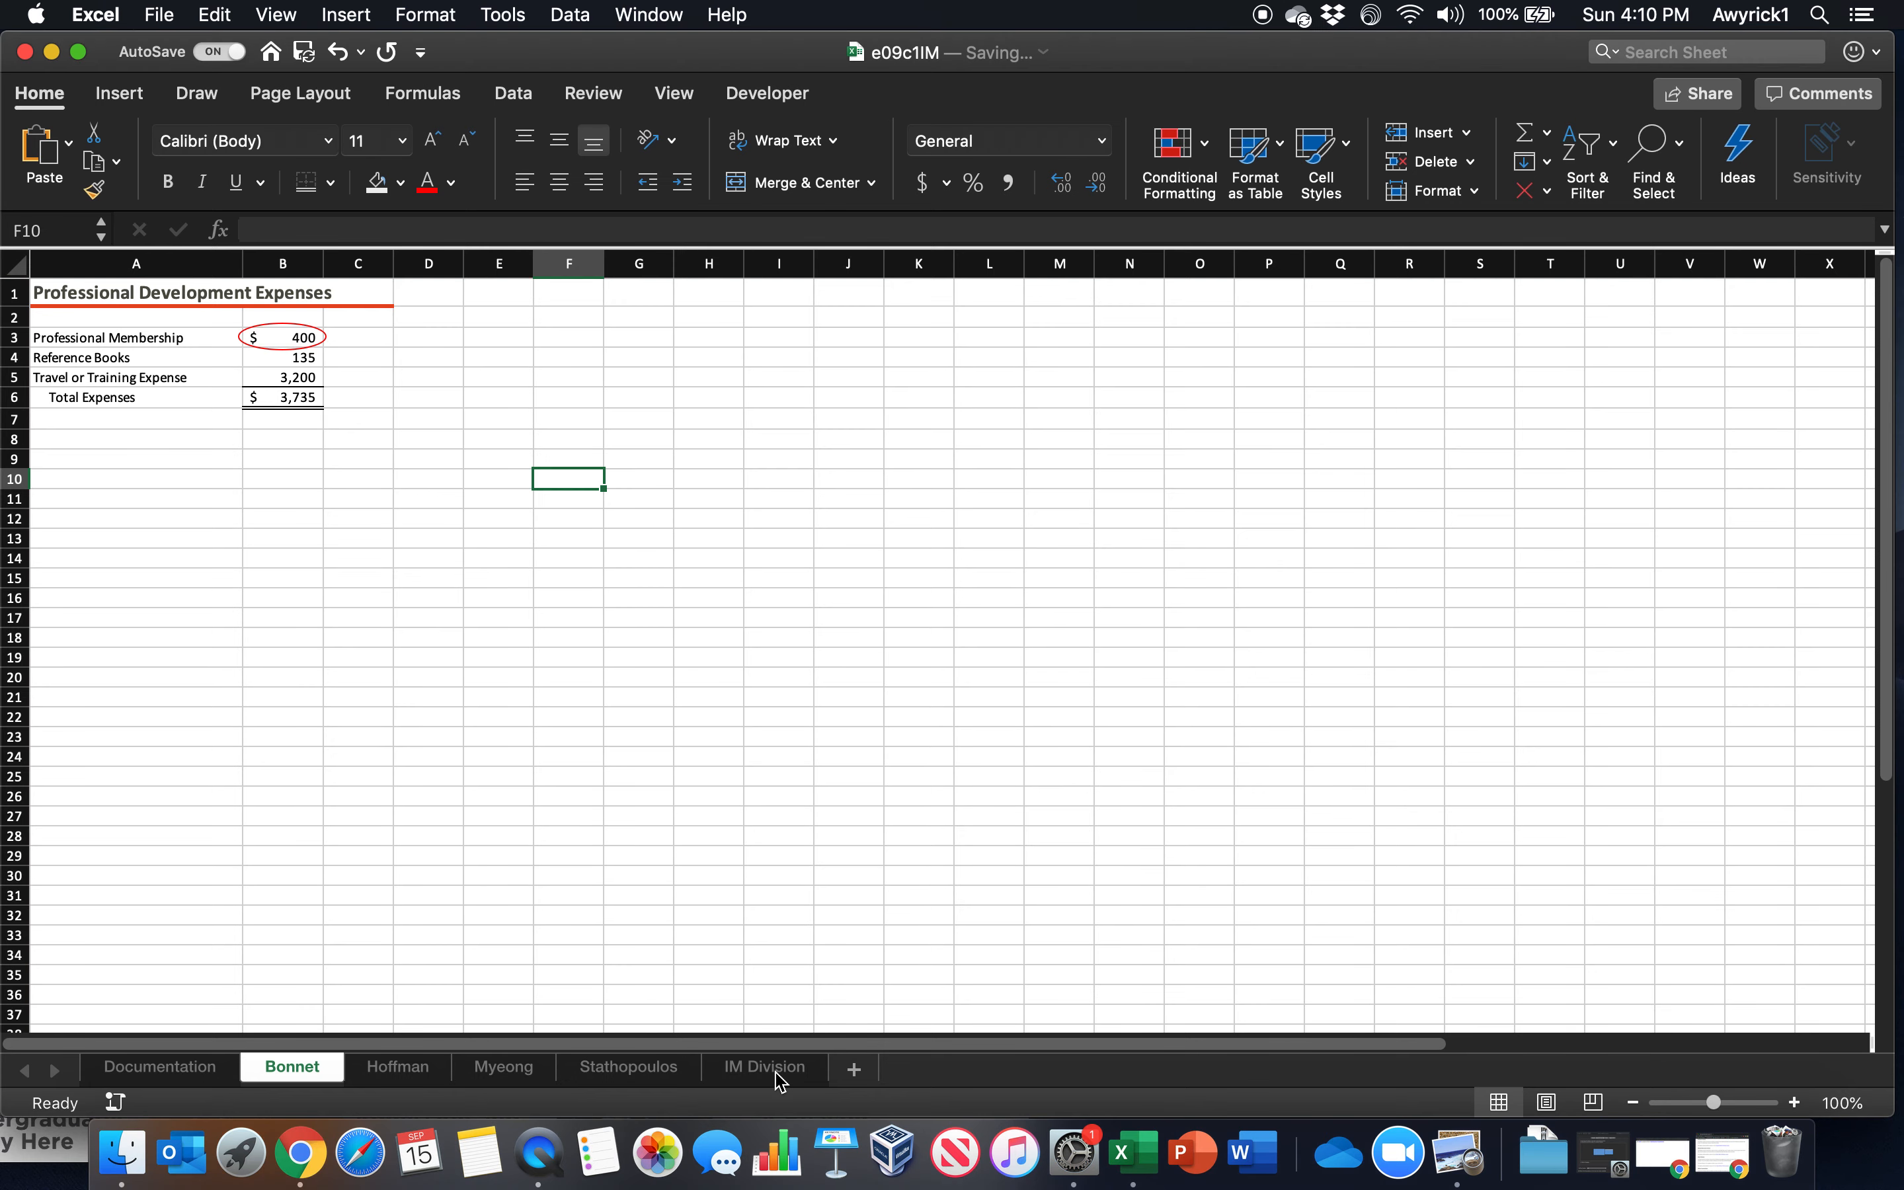
click(777, 1074)
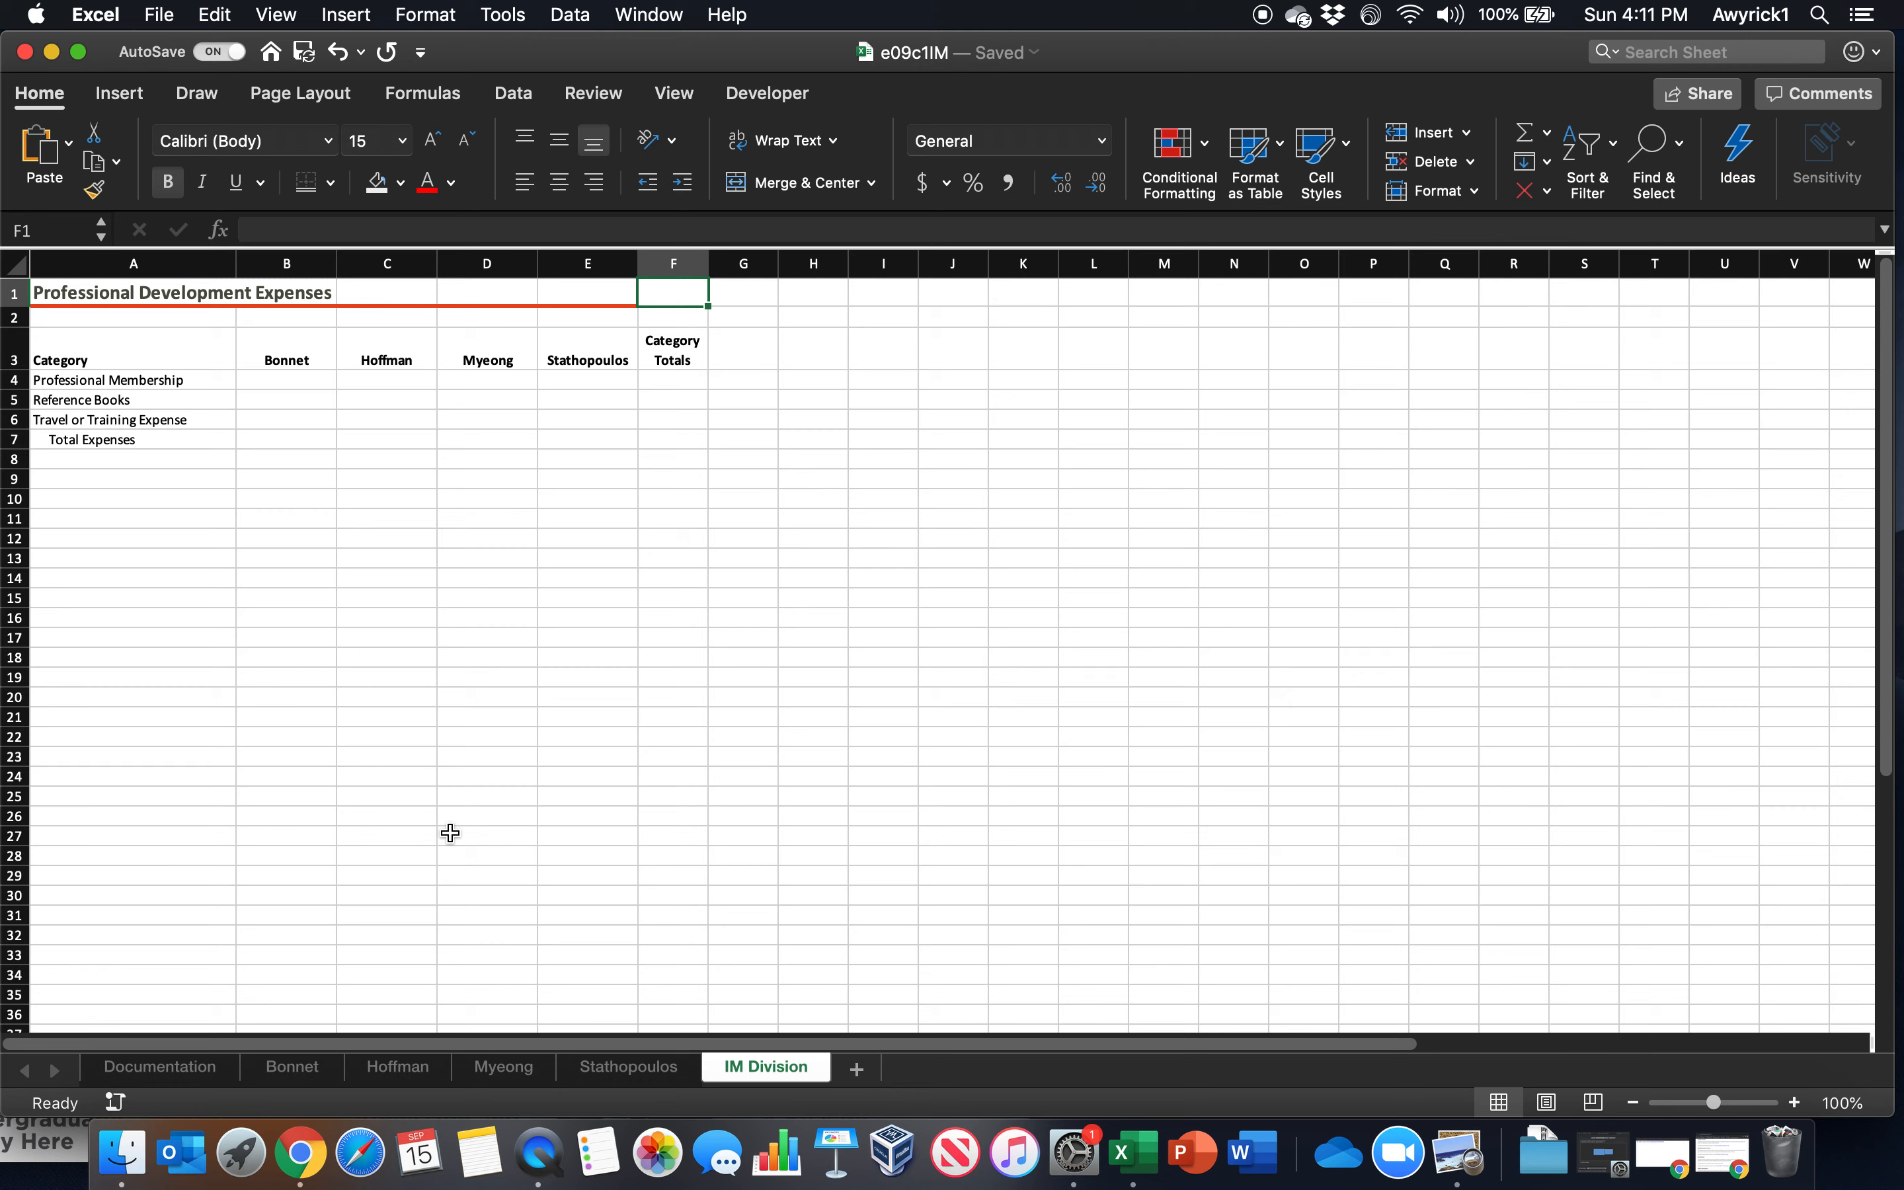
click(273, 380)
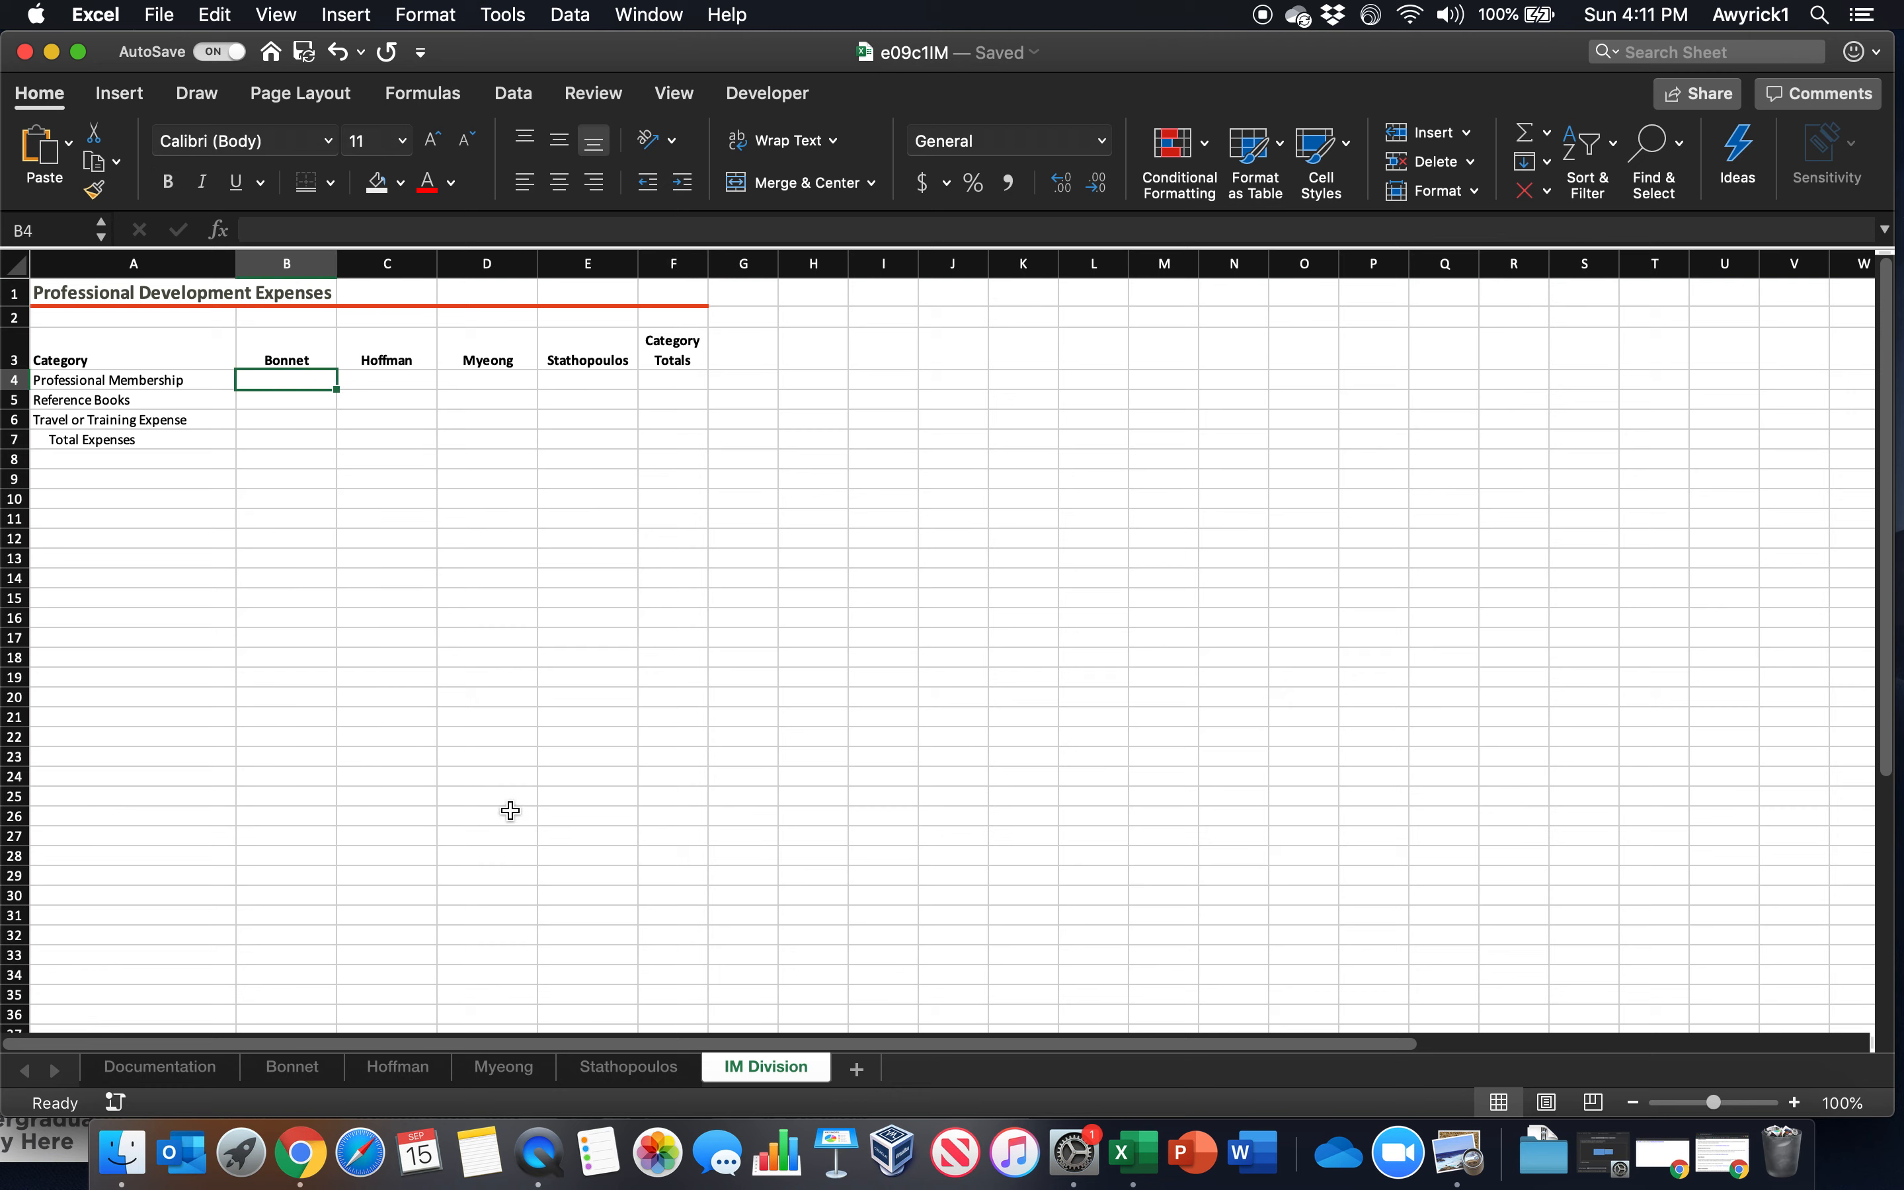
text(=)
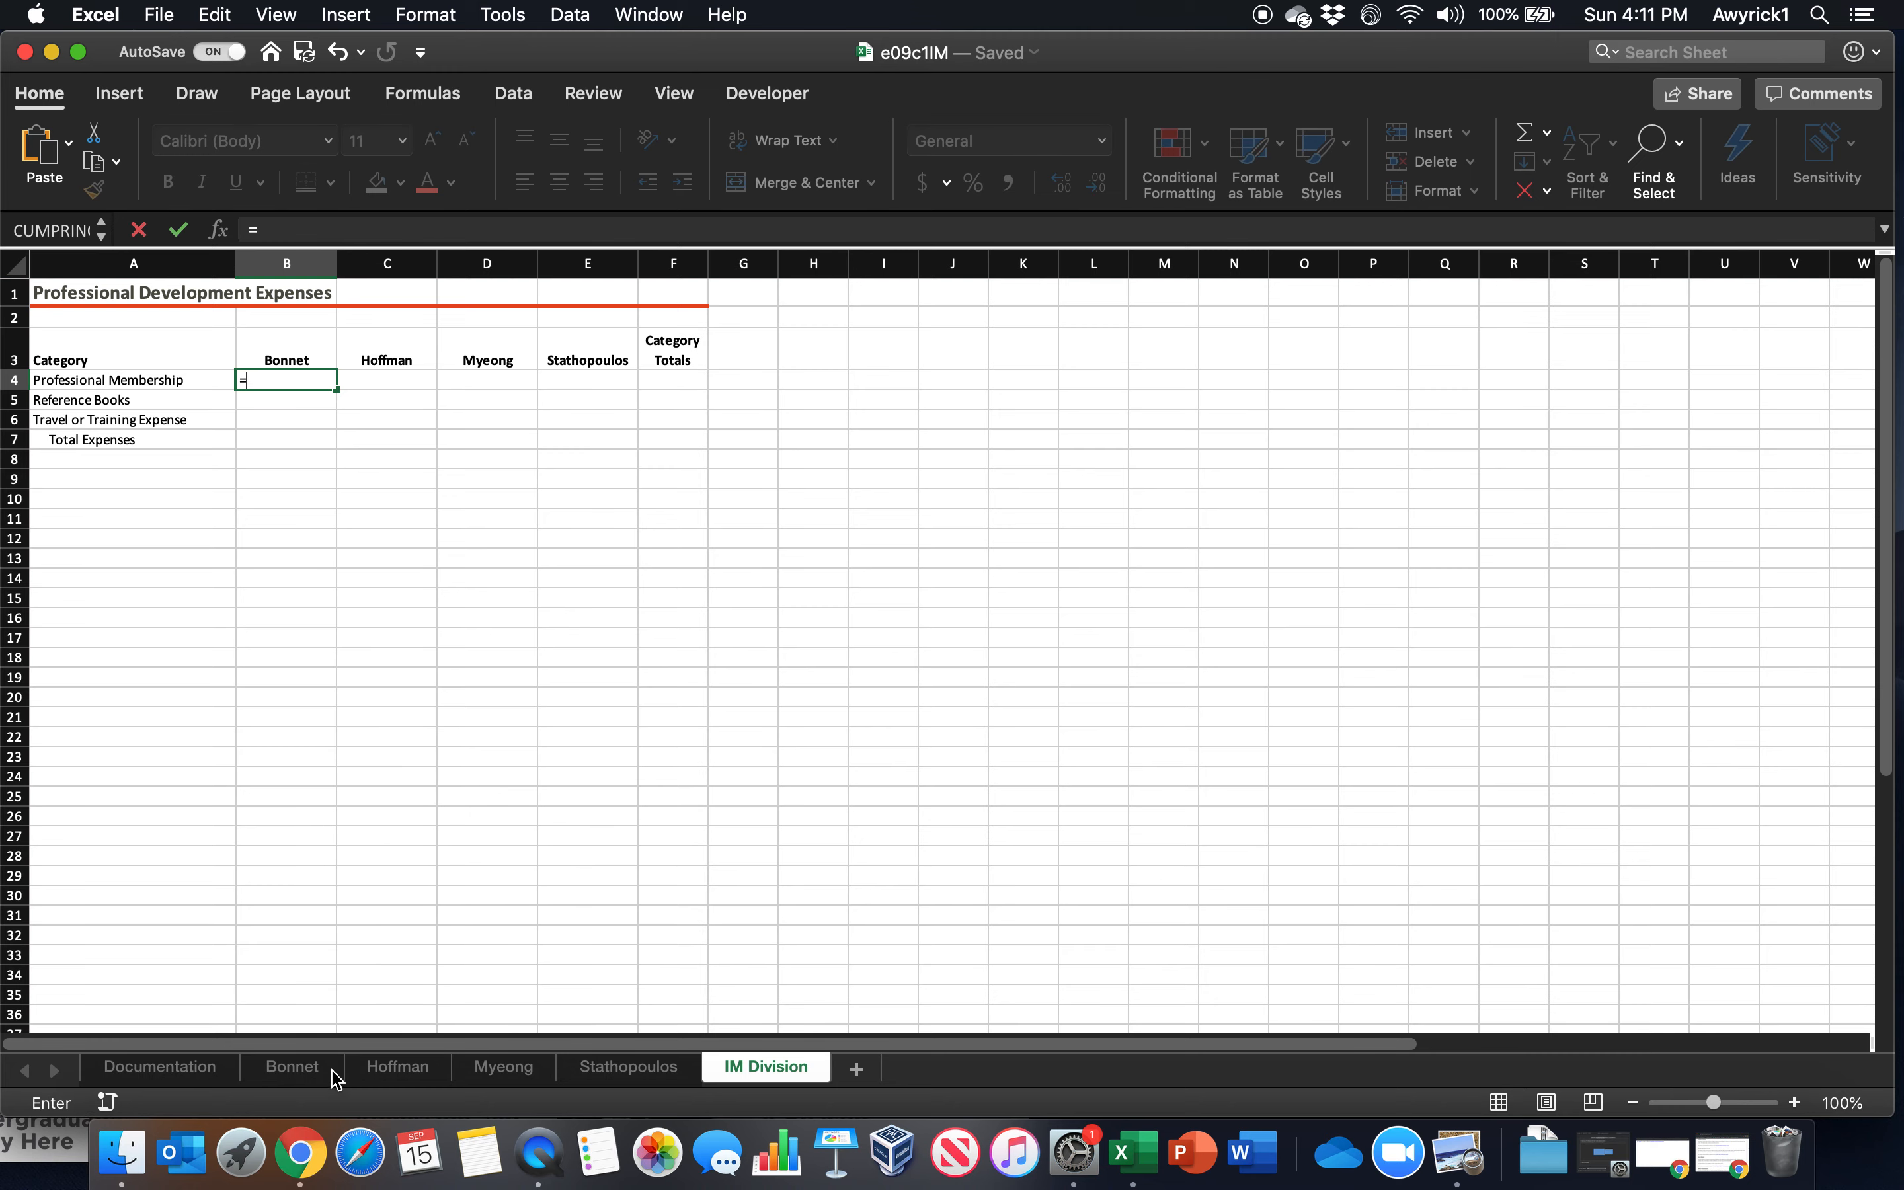
click(318, 1069)
click(287, 338)
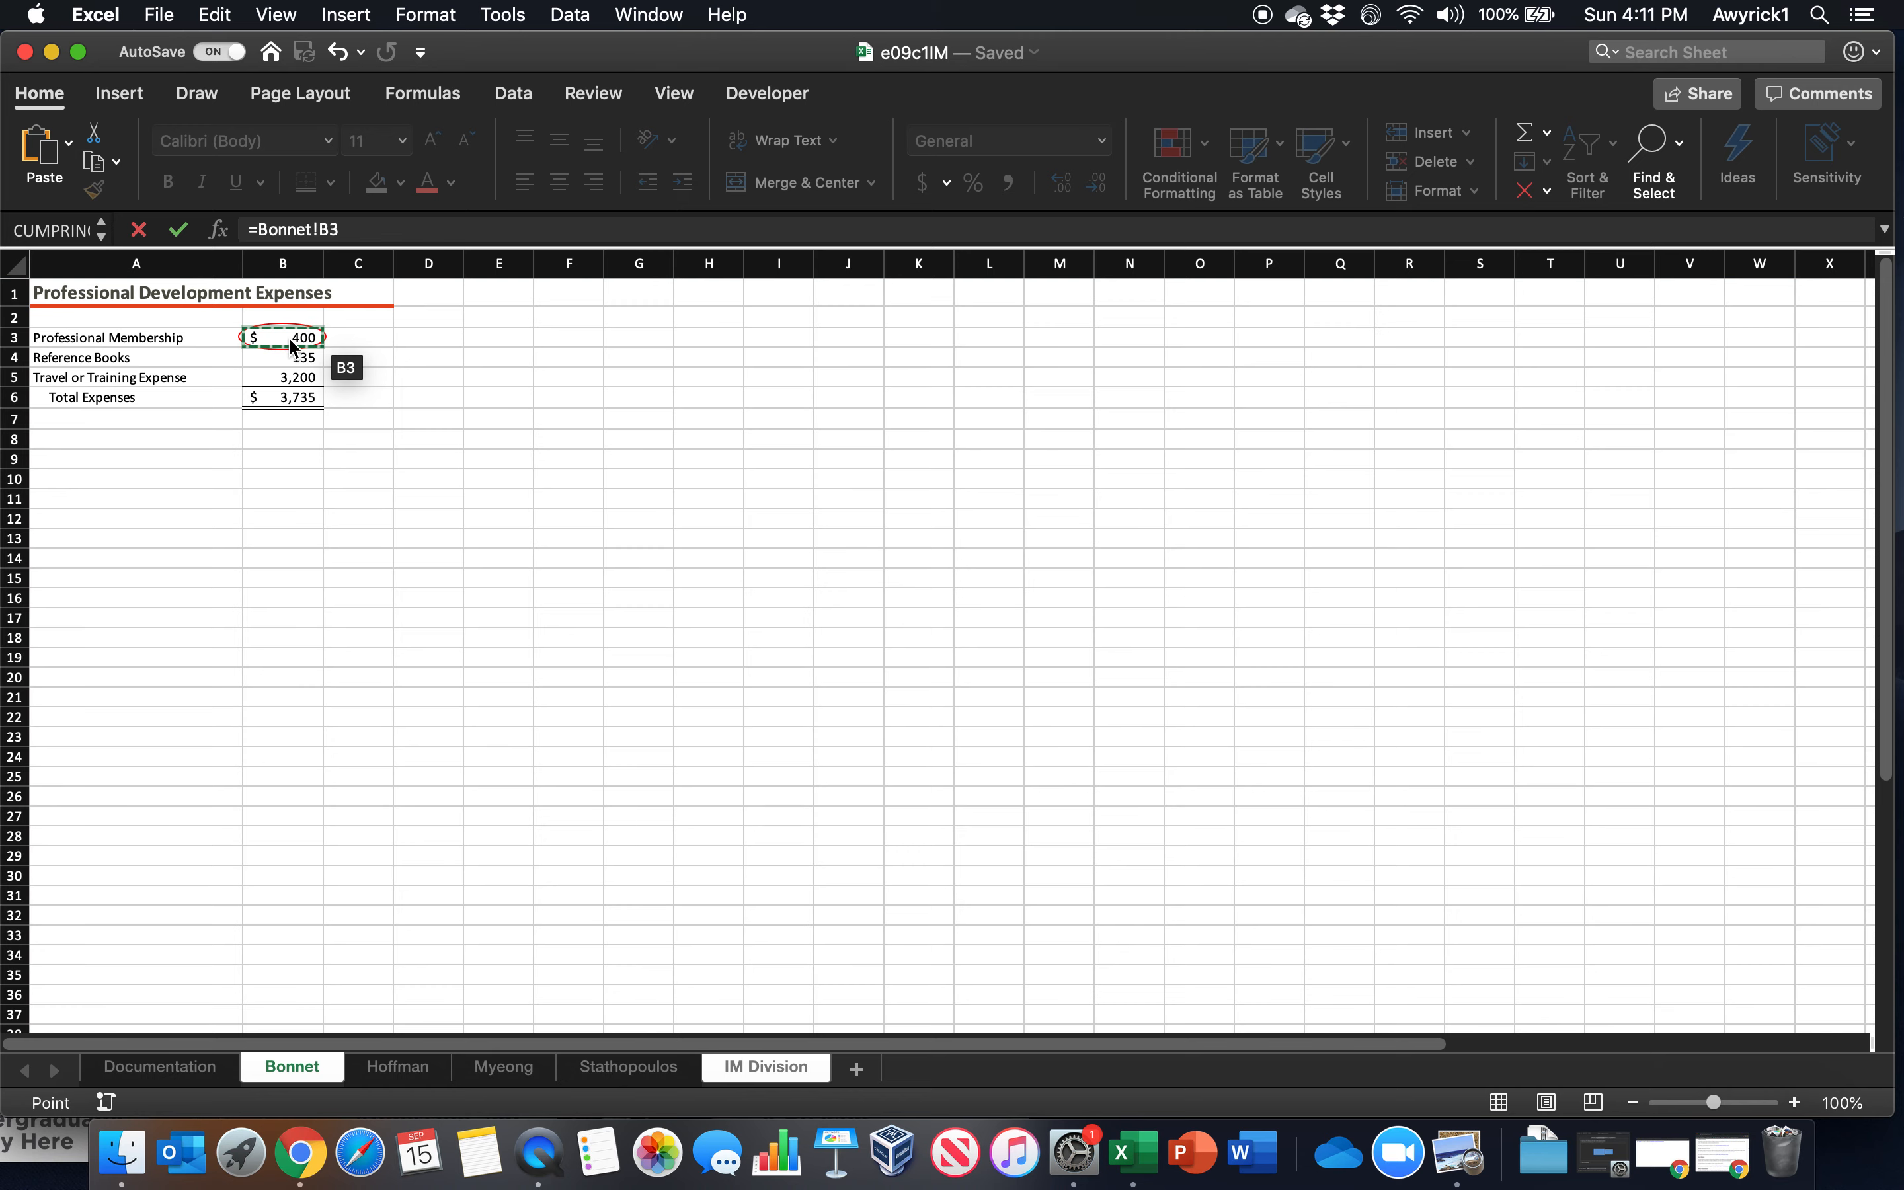
key(Return)
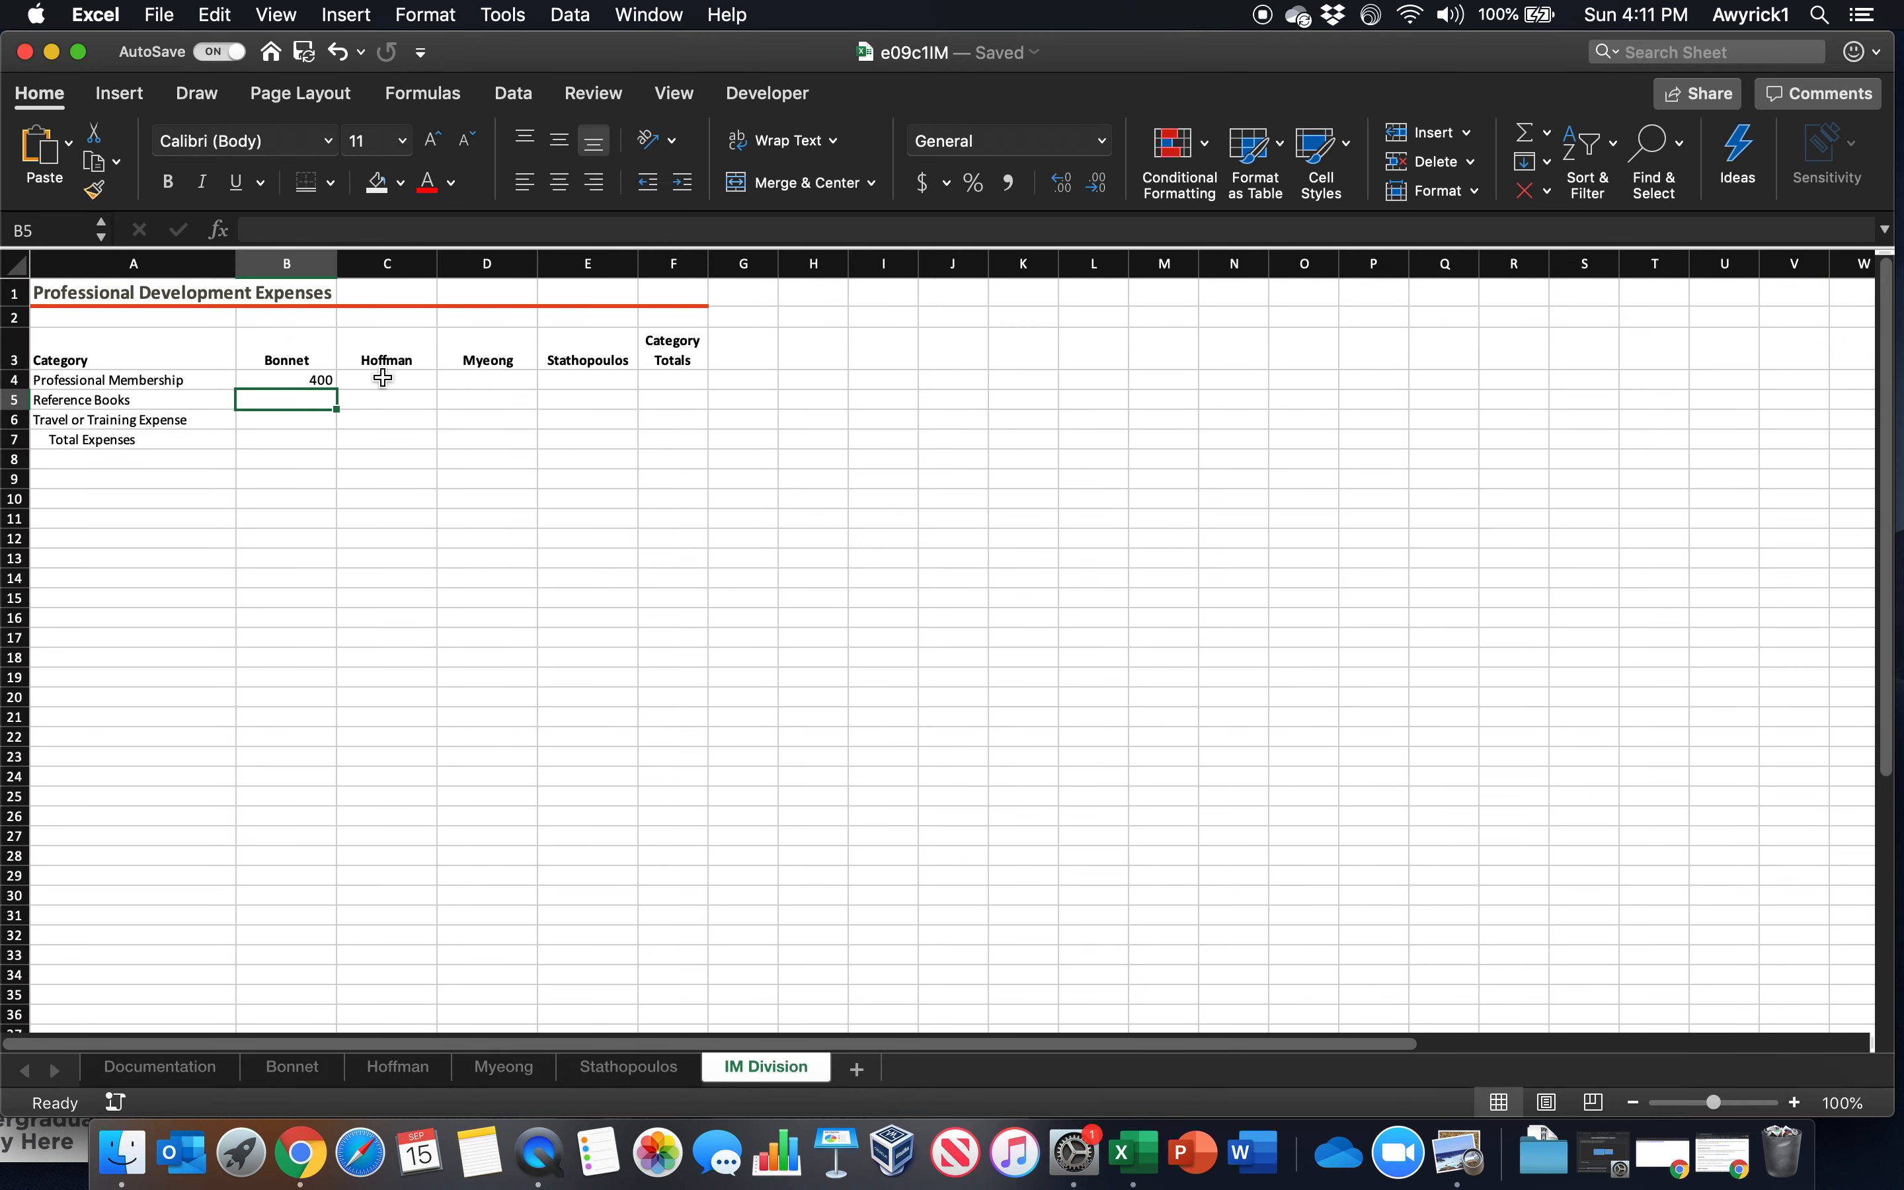
Link C4 on the IM Division worksheet to cell B3 of the second employee worksheet
click(384, 379)
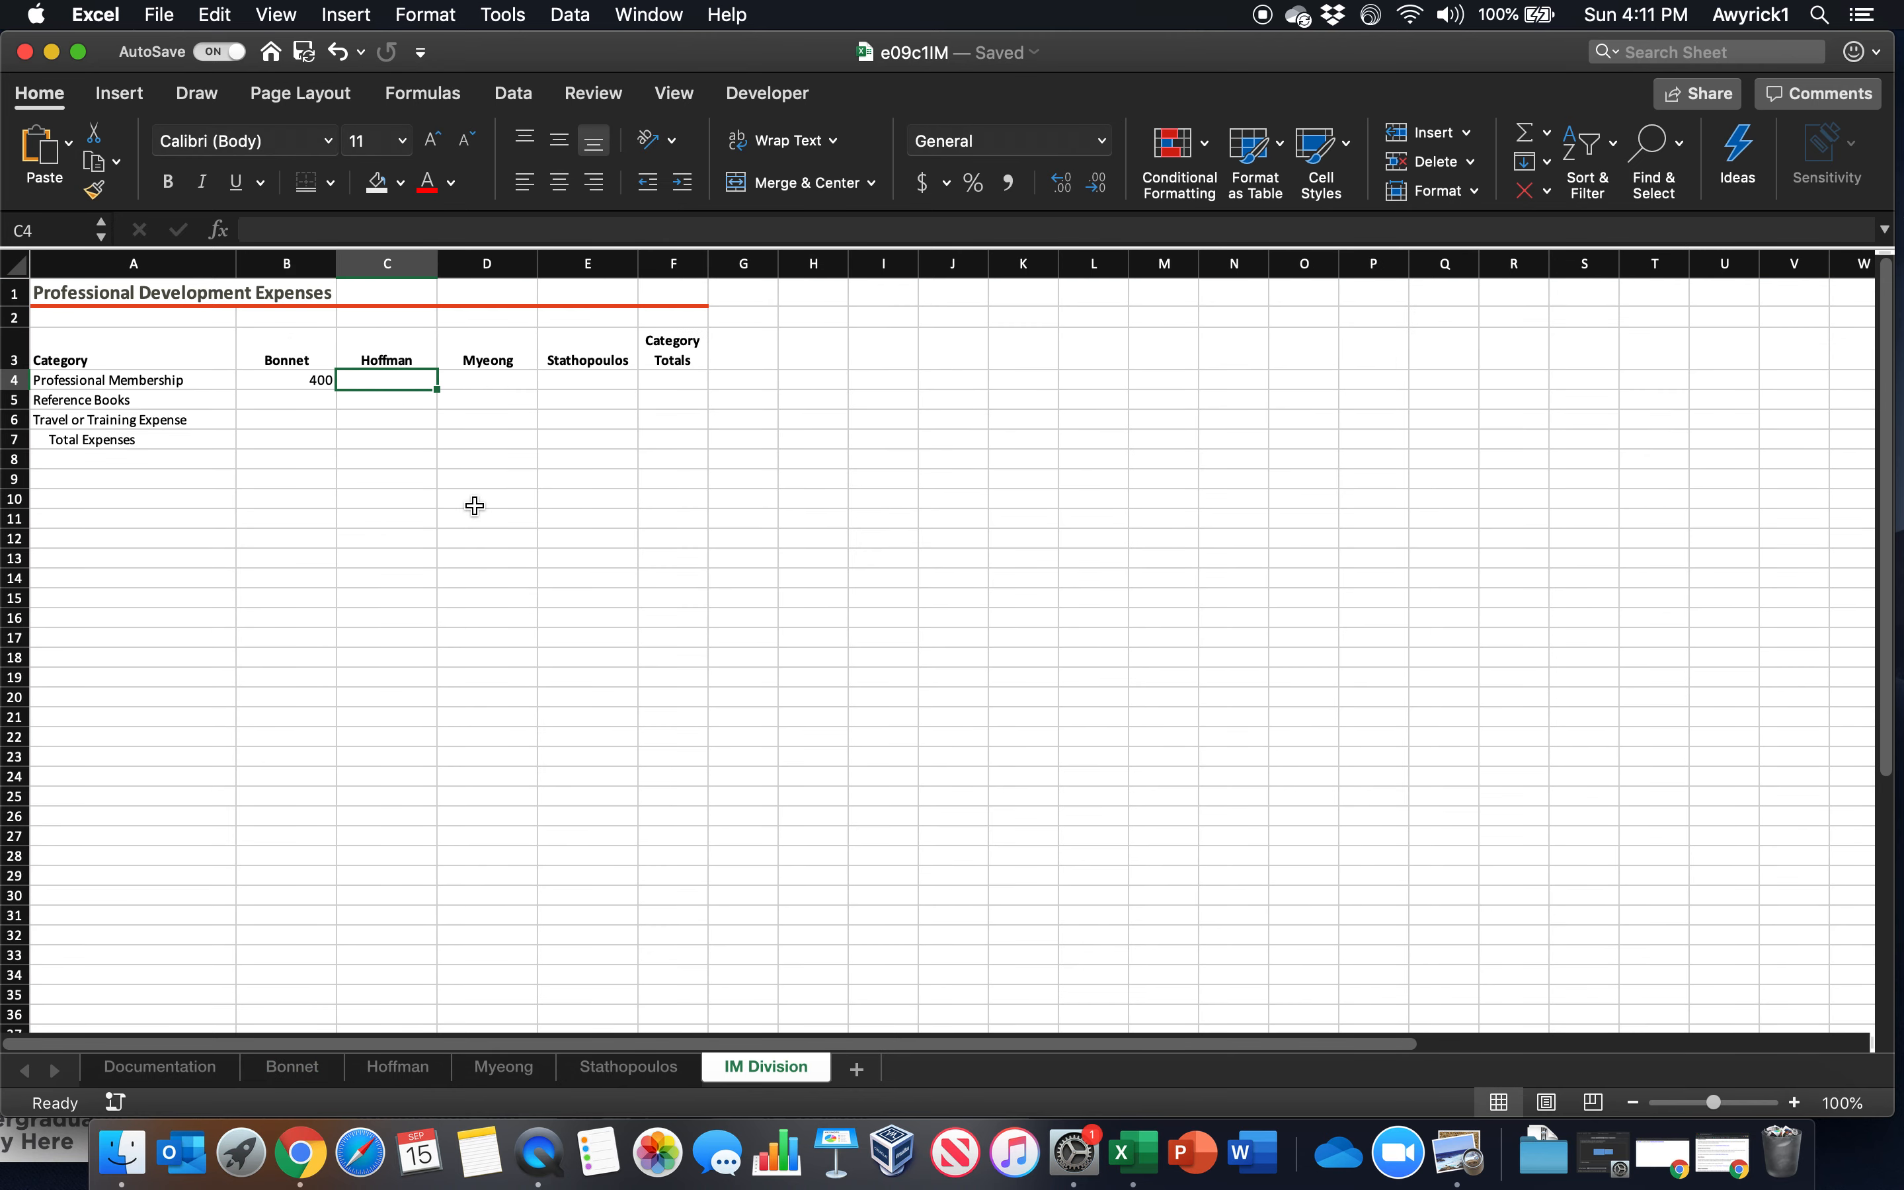
text(=)
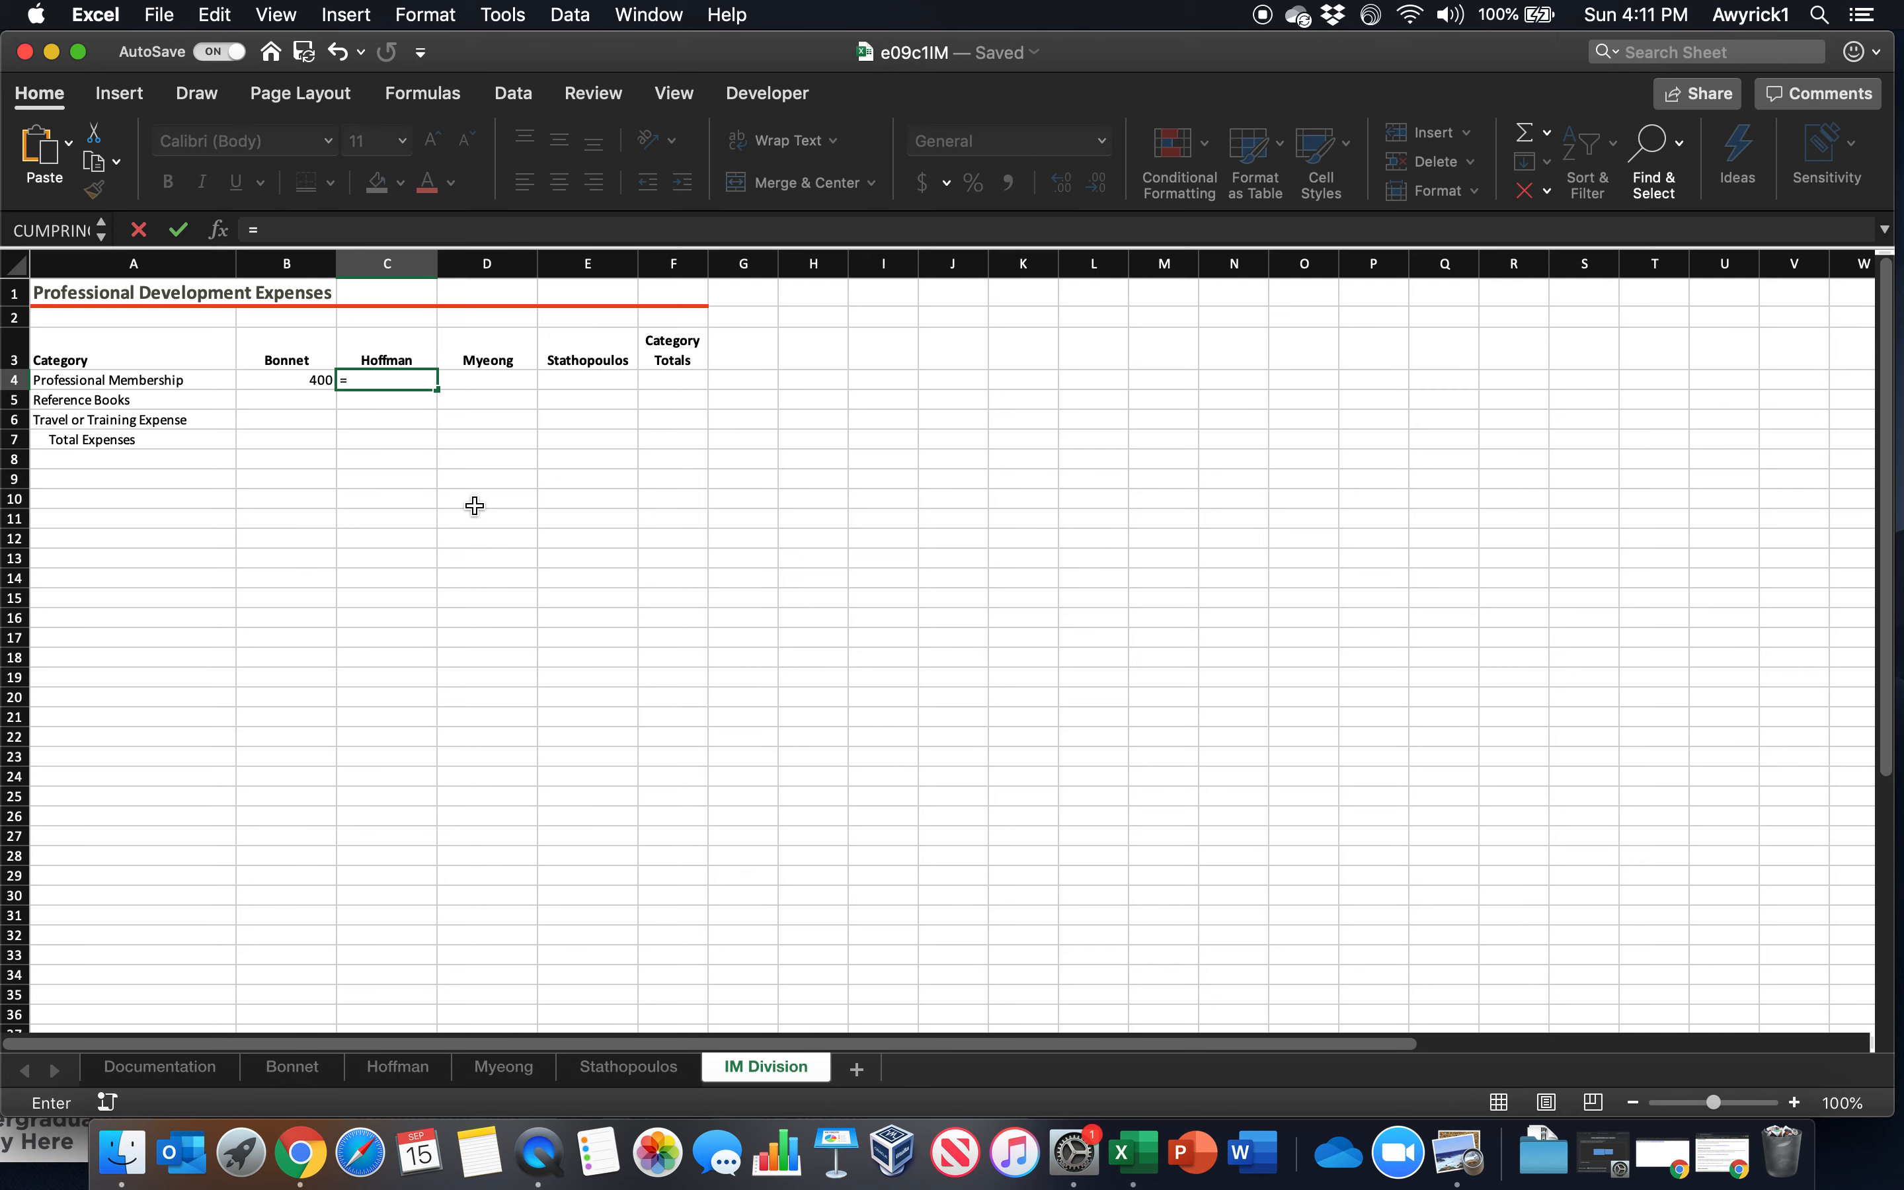
click(396, 1068)
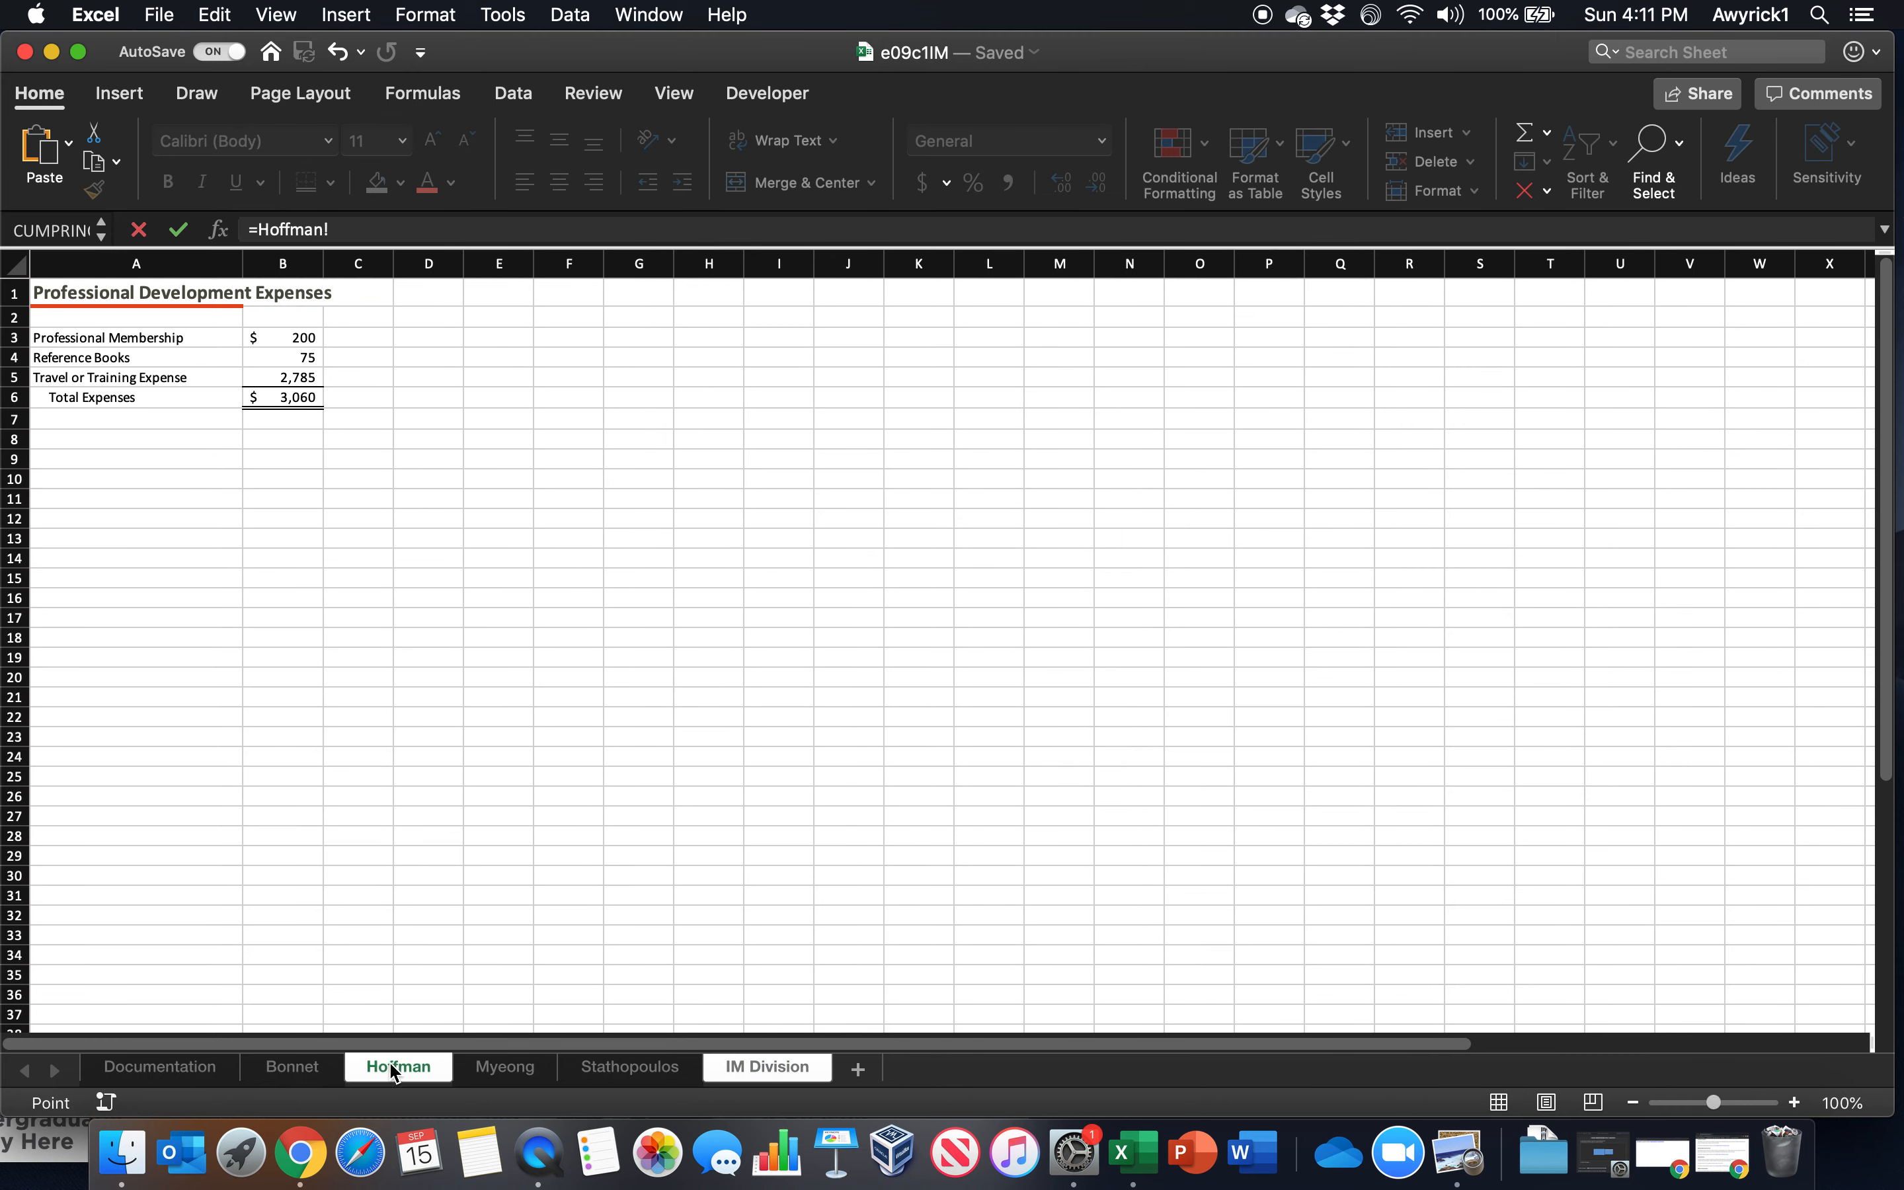
click(272, 338)
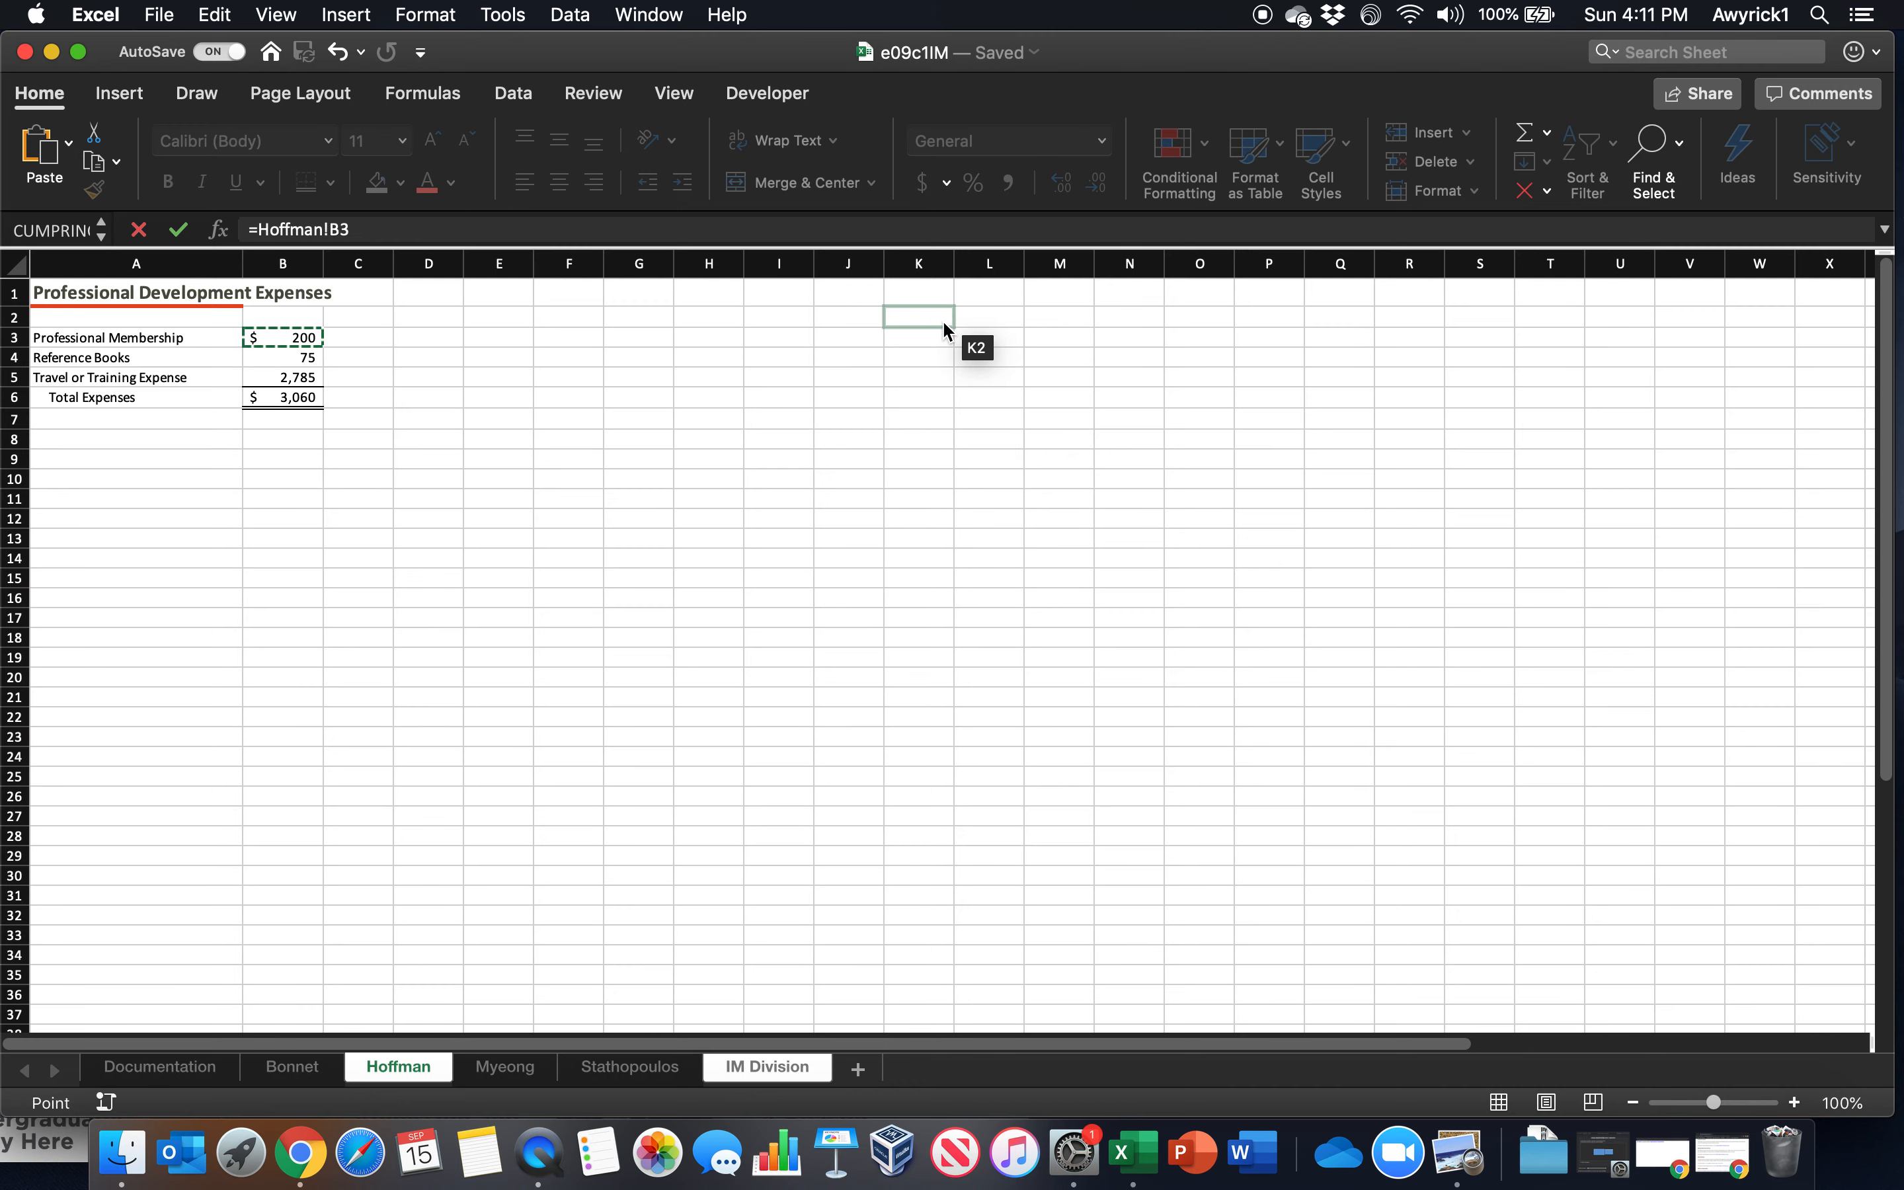
key(Tab)
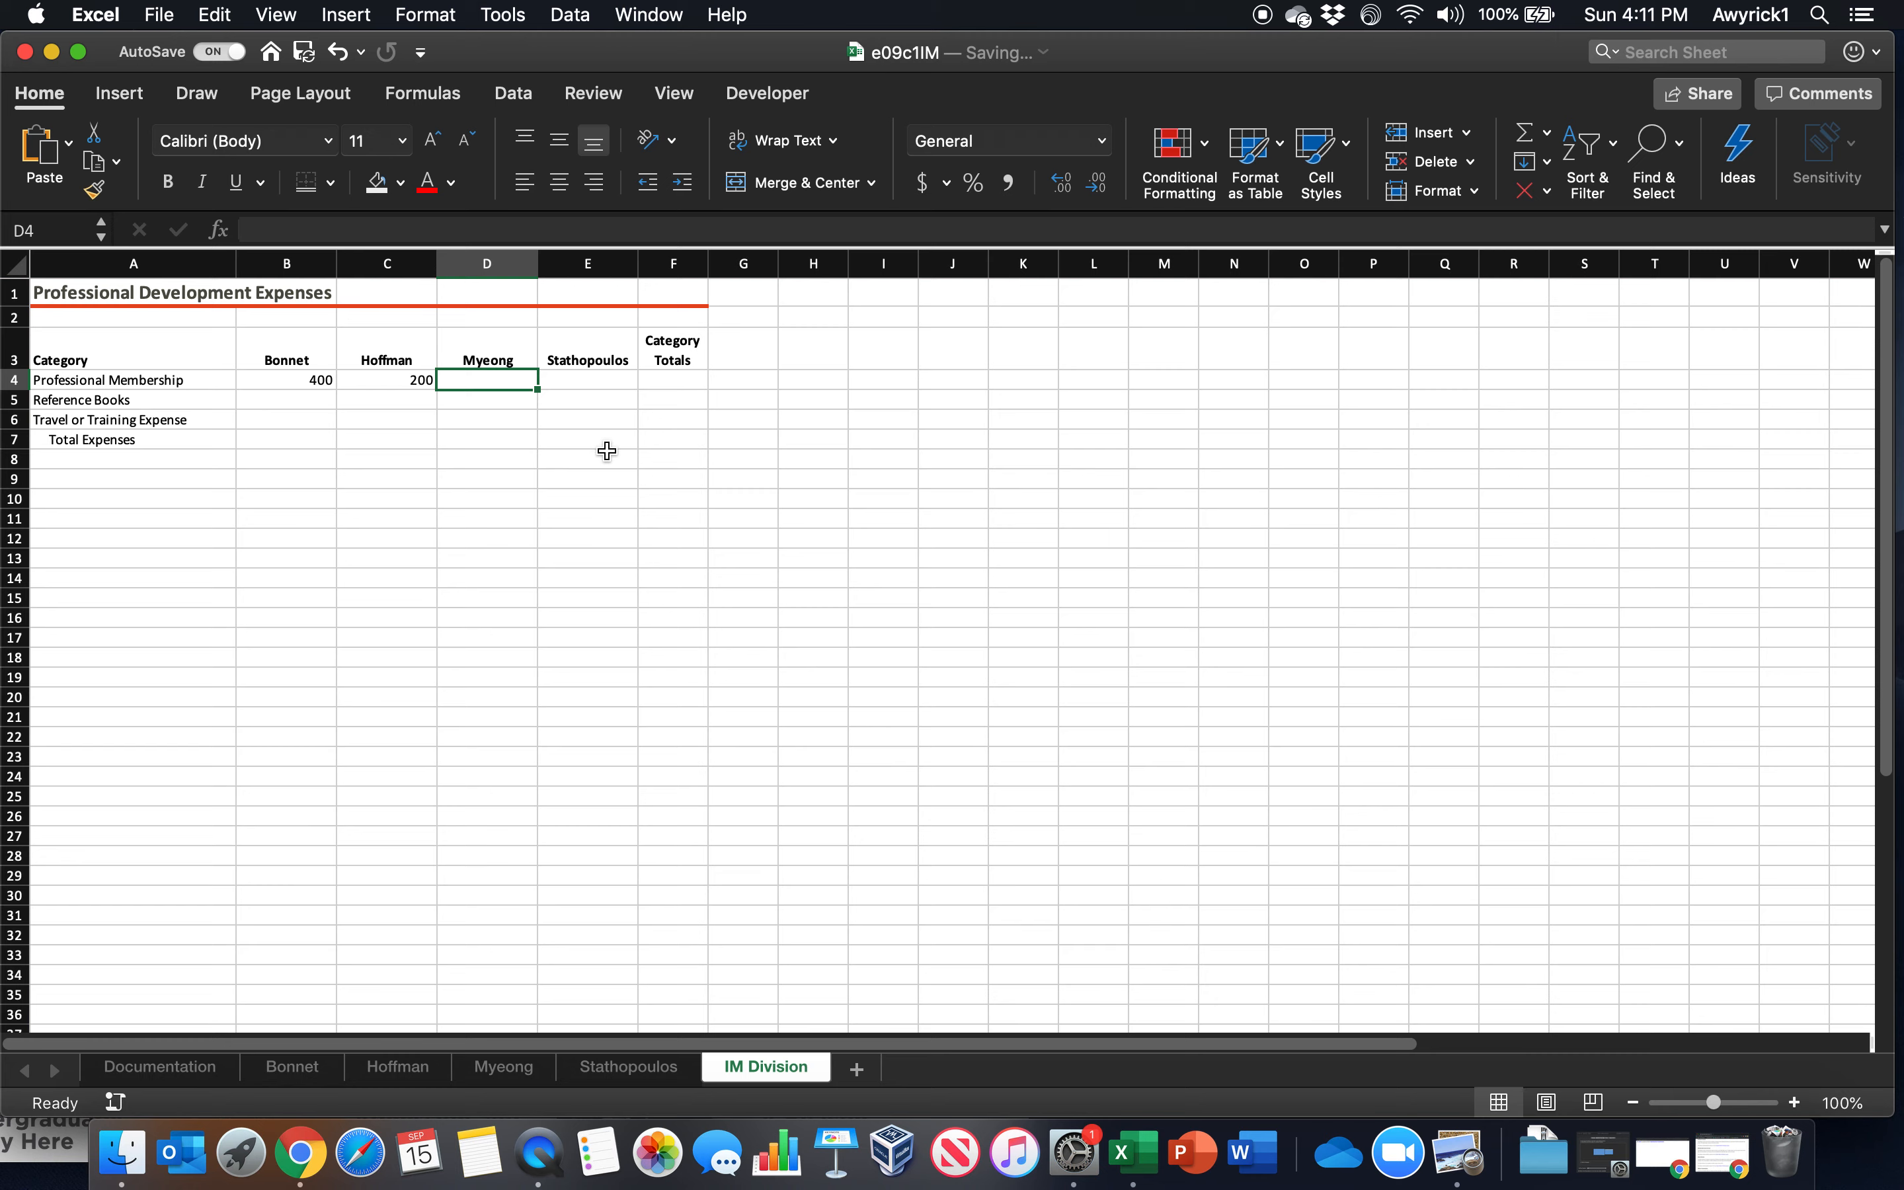
Link D4 on the IM Division worksheet to cell B3 of the third employee worksheet
text(=)
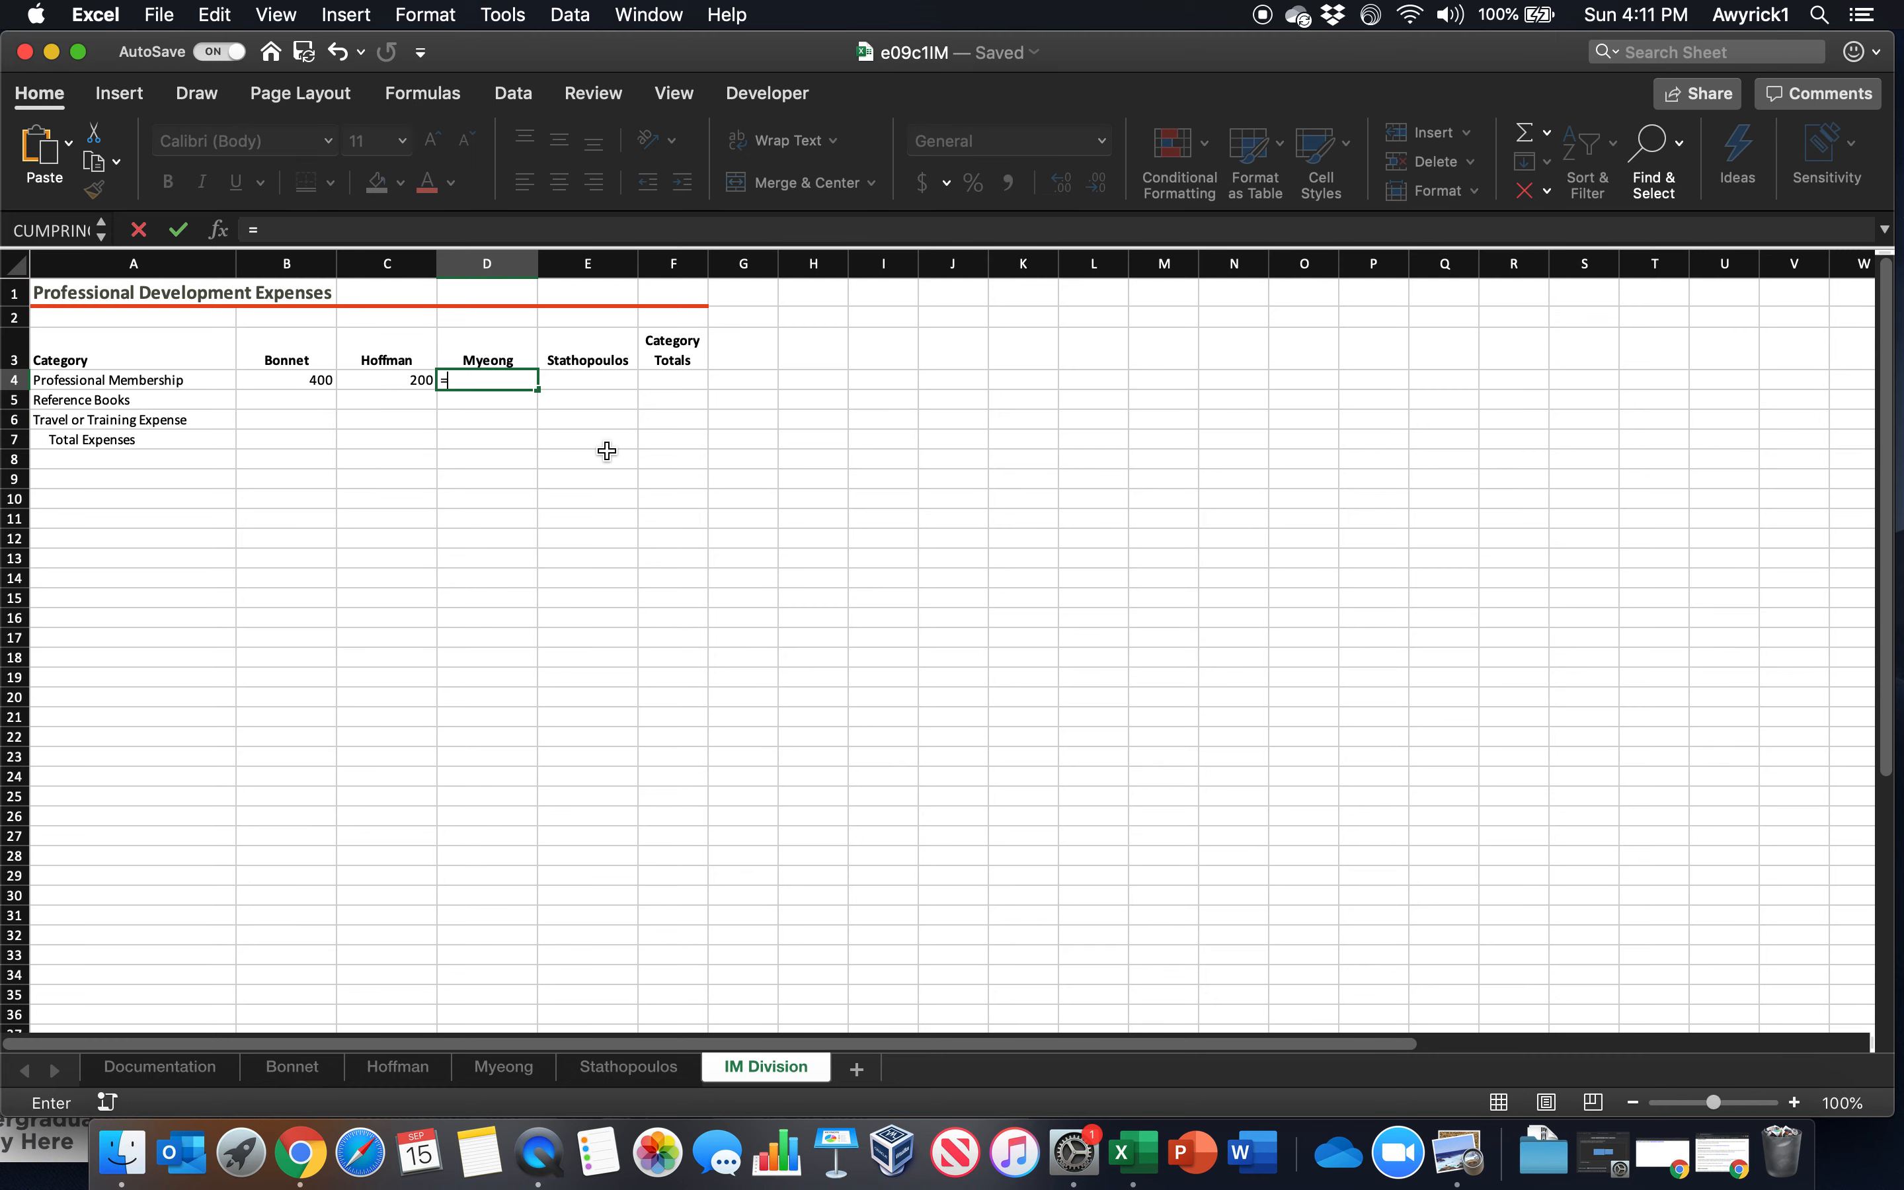
click(521, 1072)
click(274, 337)
key(Return)
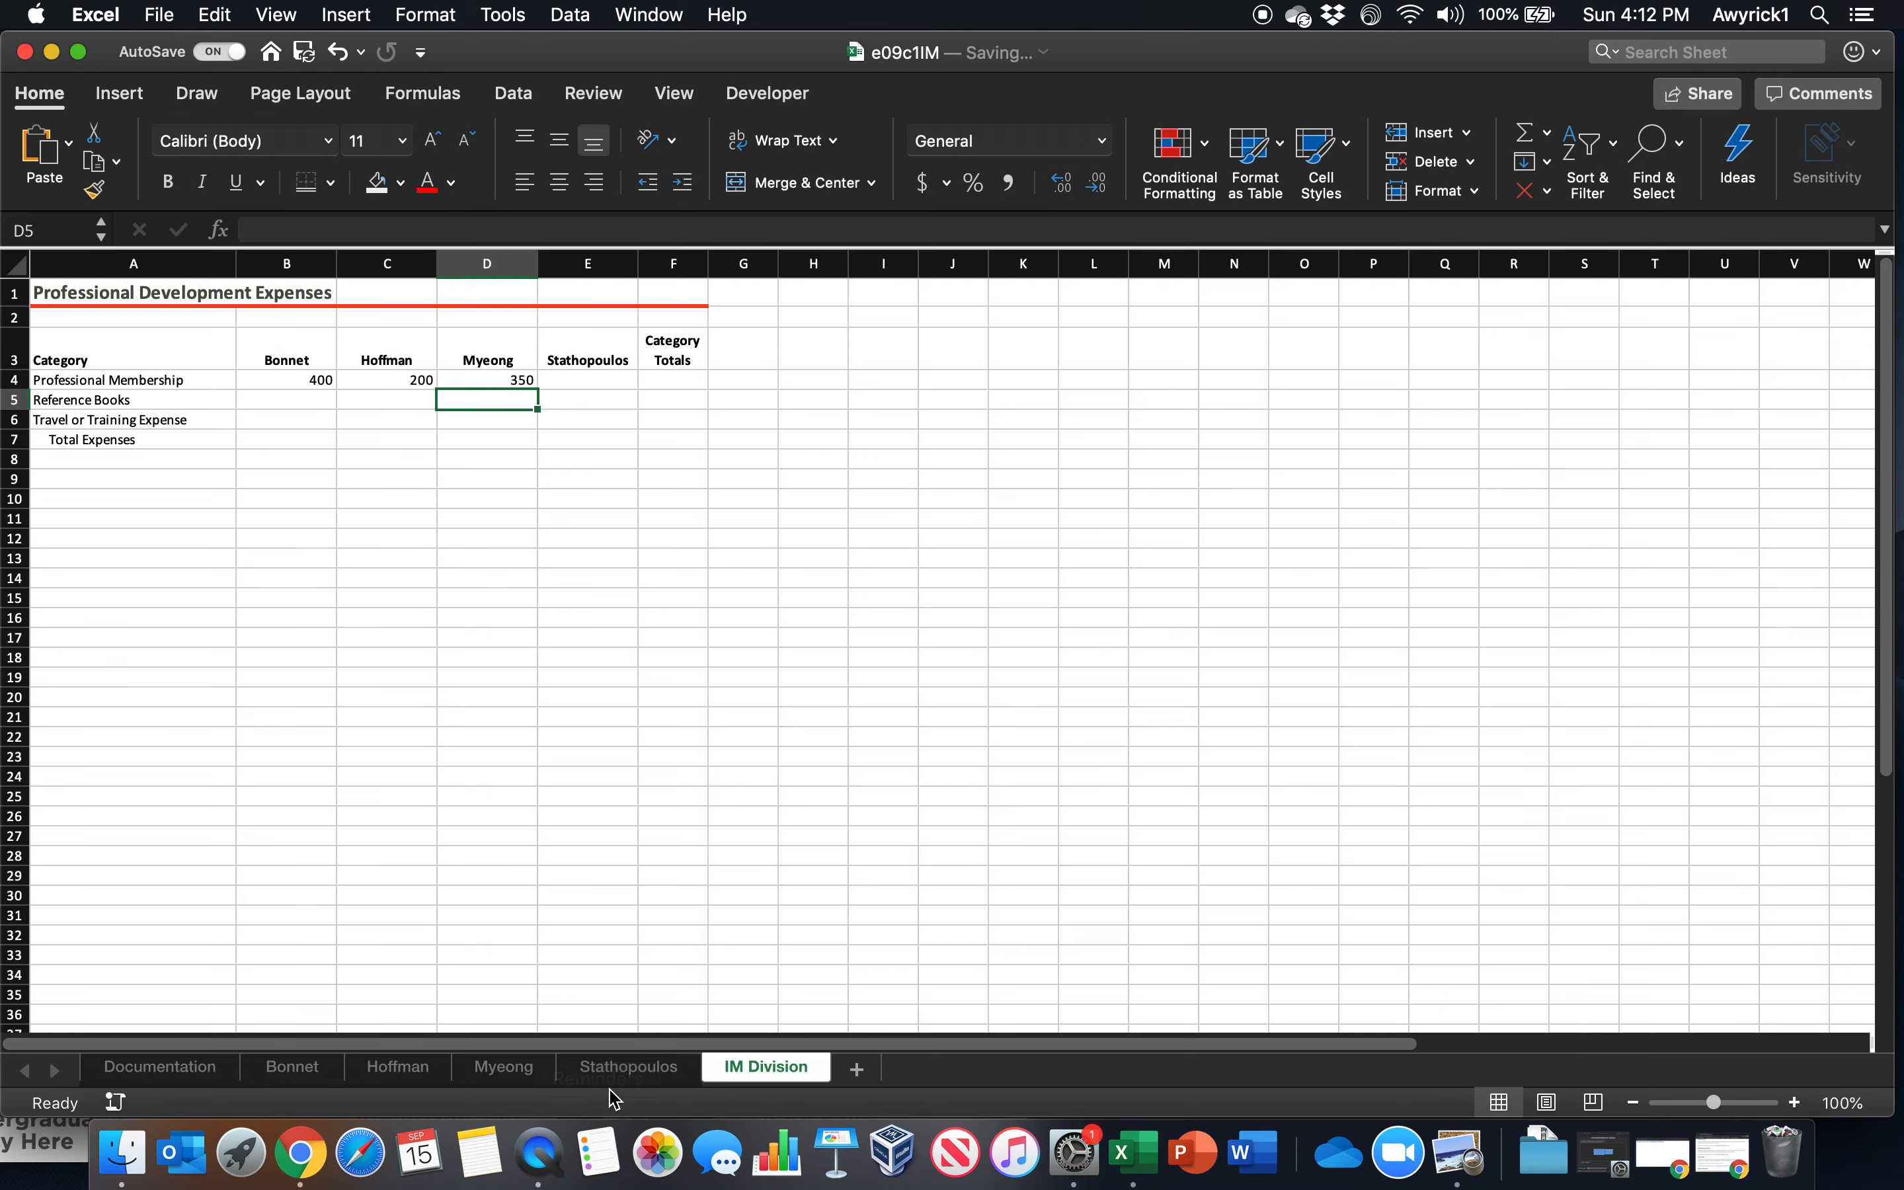
click(626, 1072)
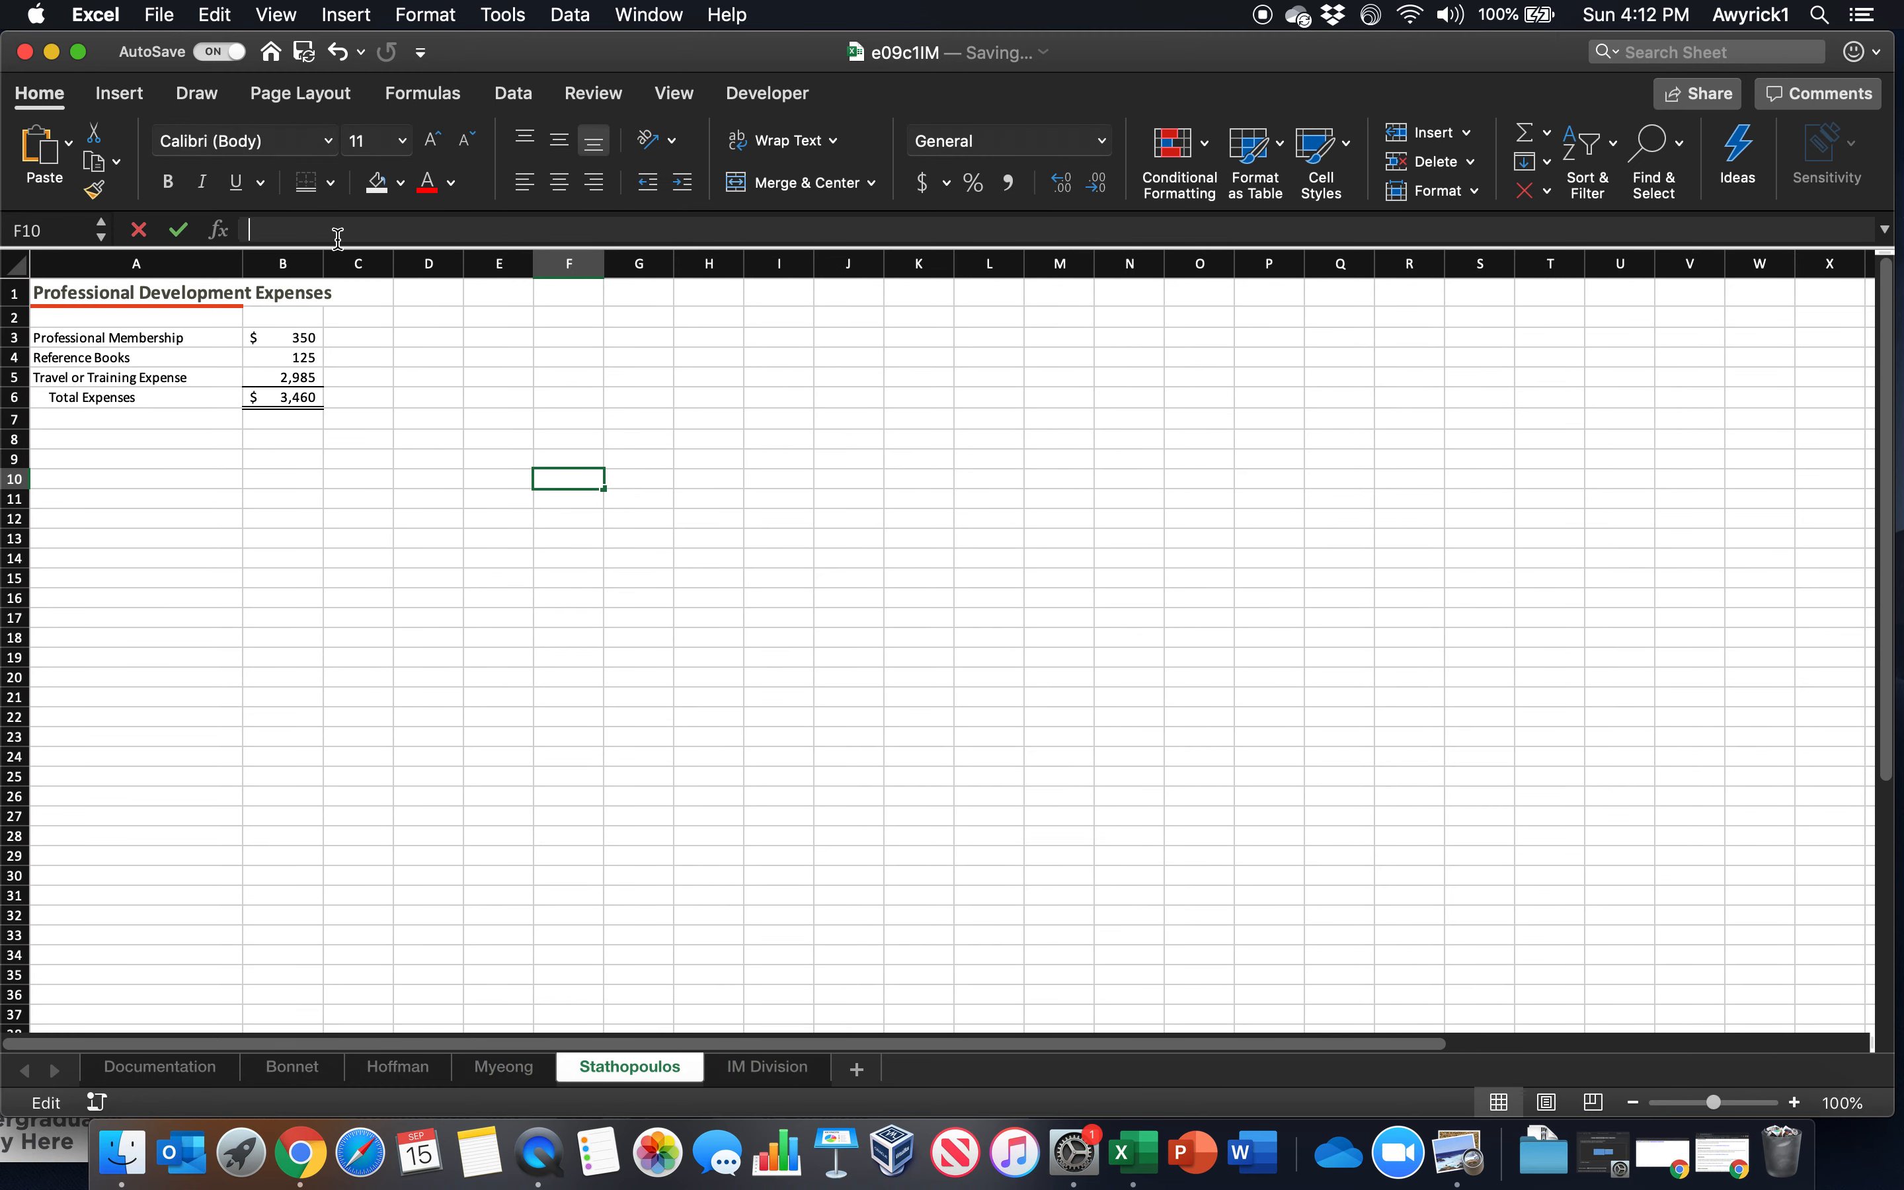
text(=)
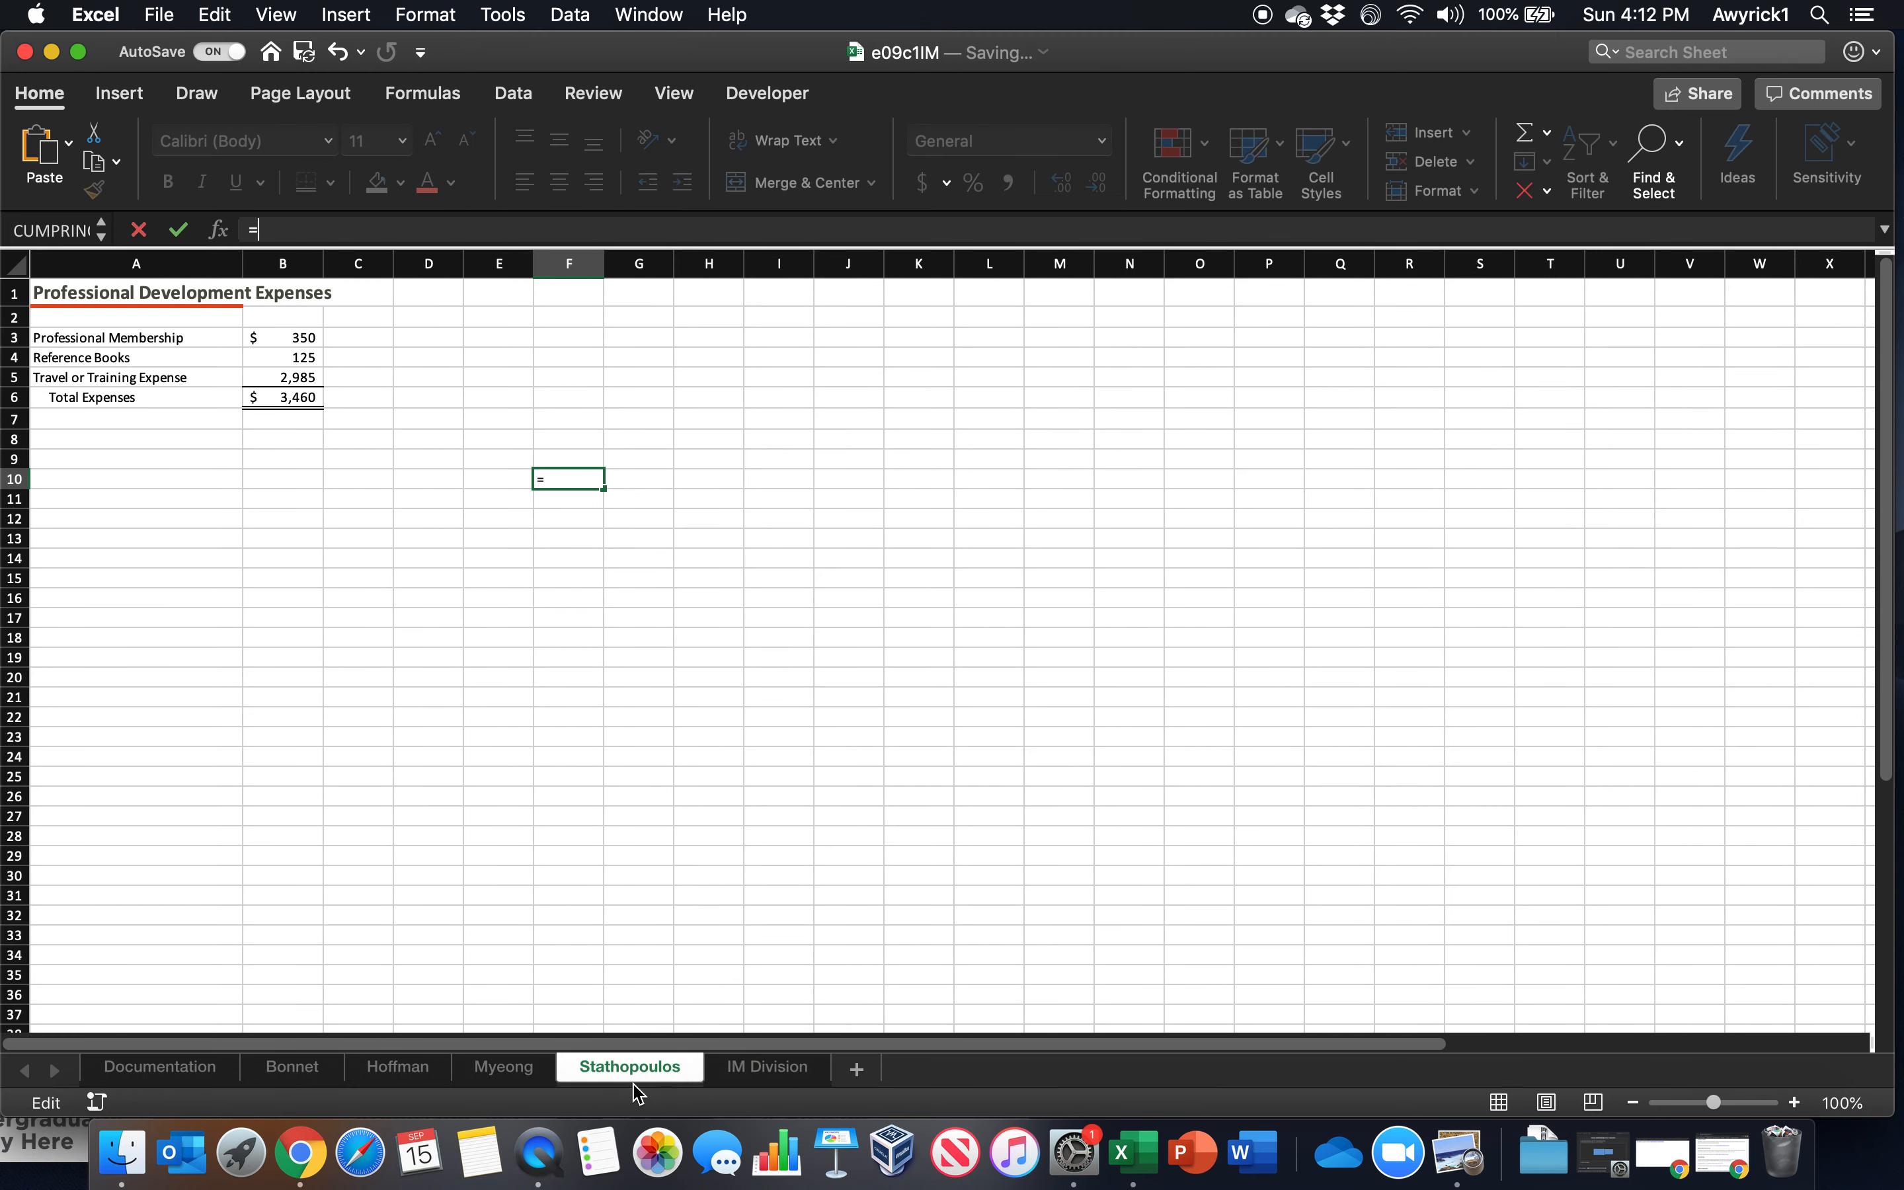
click(629, 1072)
key(Escape)
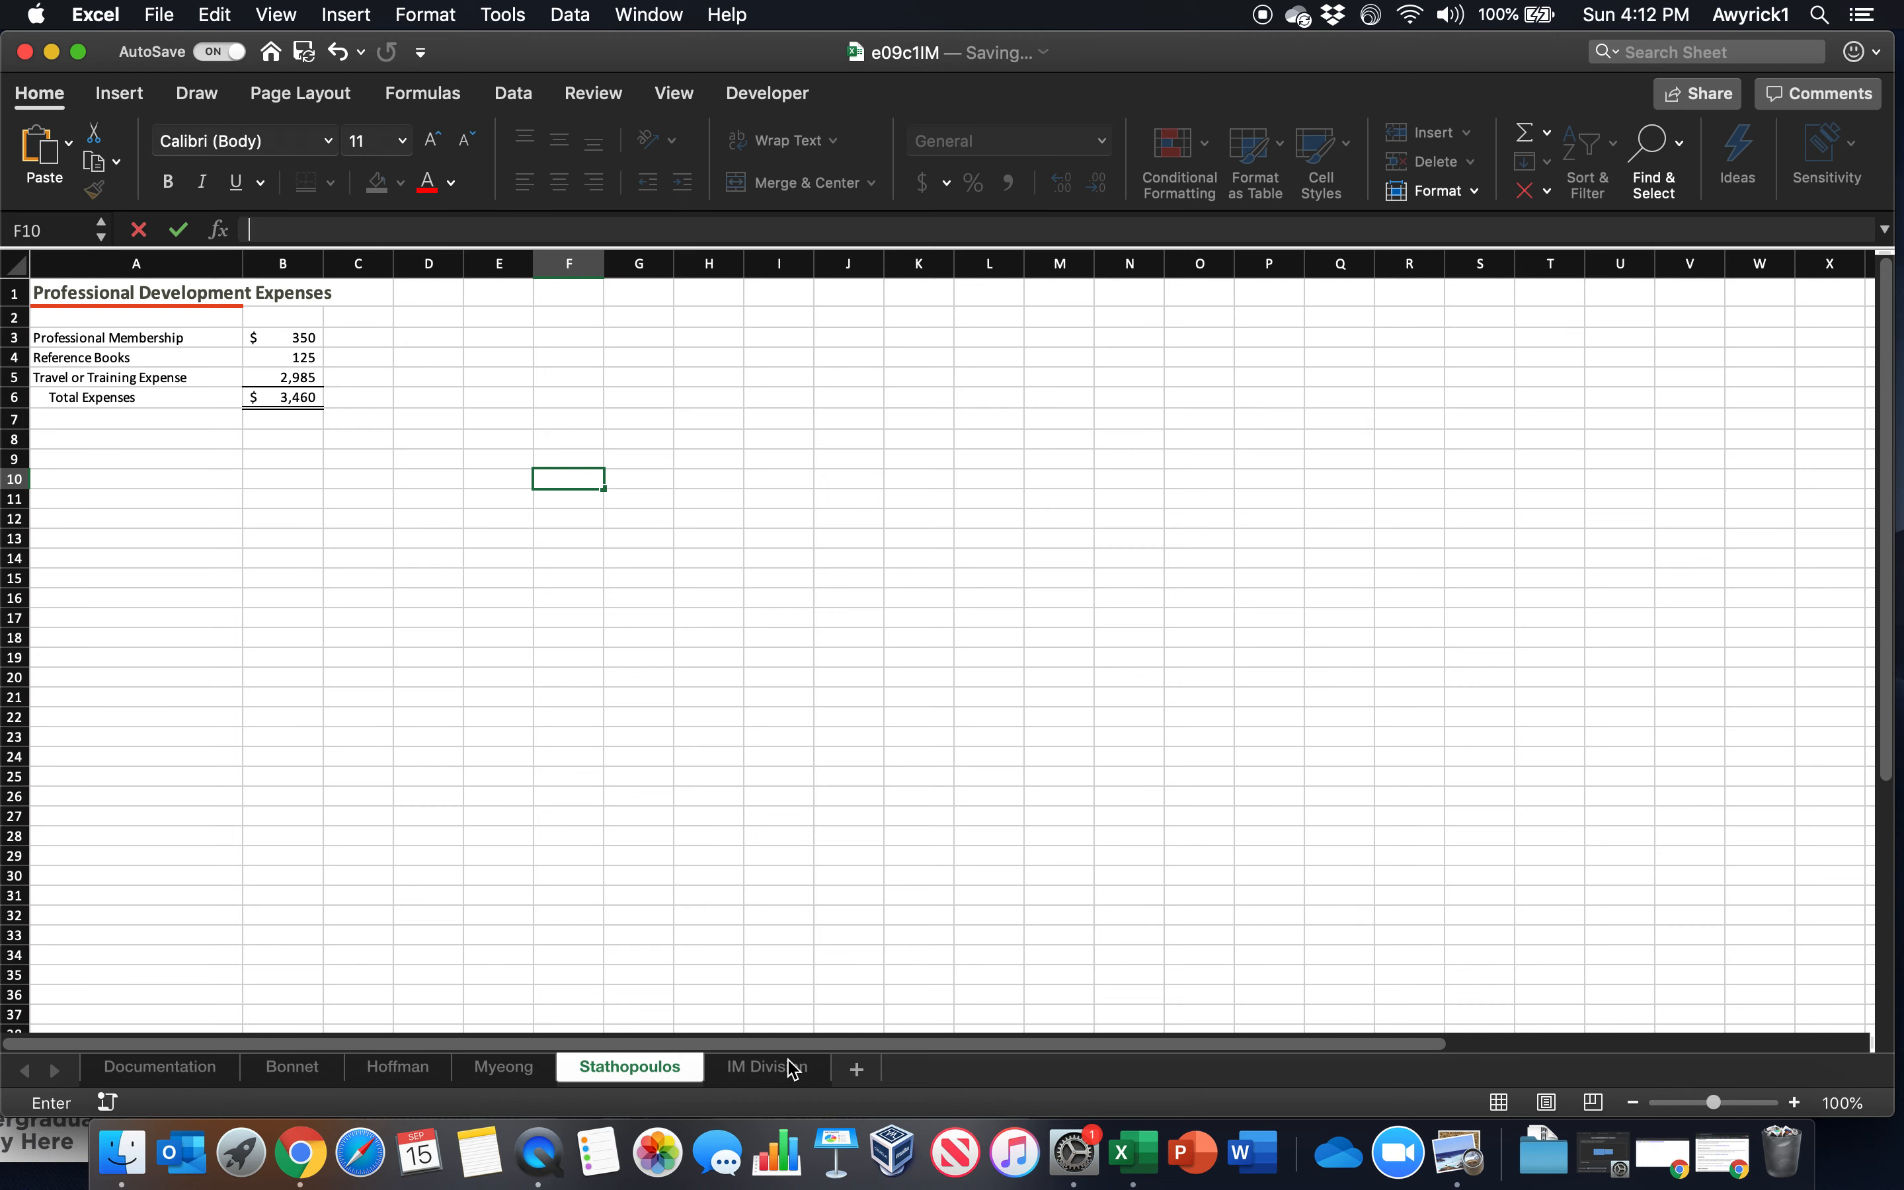
Return to the IM Division worksheet and link E4 to cell B3 of the fourth employee worksheet
click(783, 1066)
click(621, 381)
text(=)
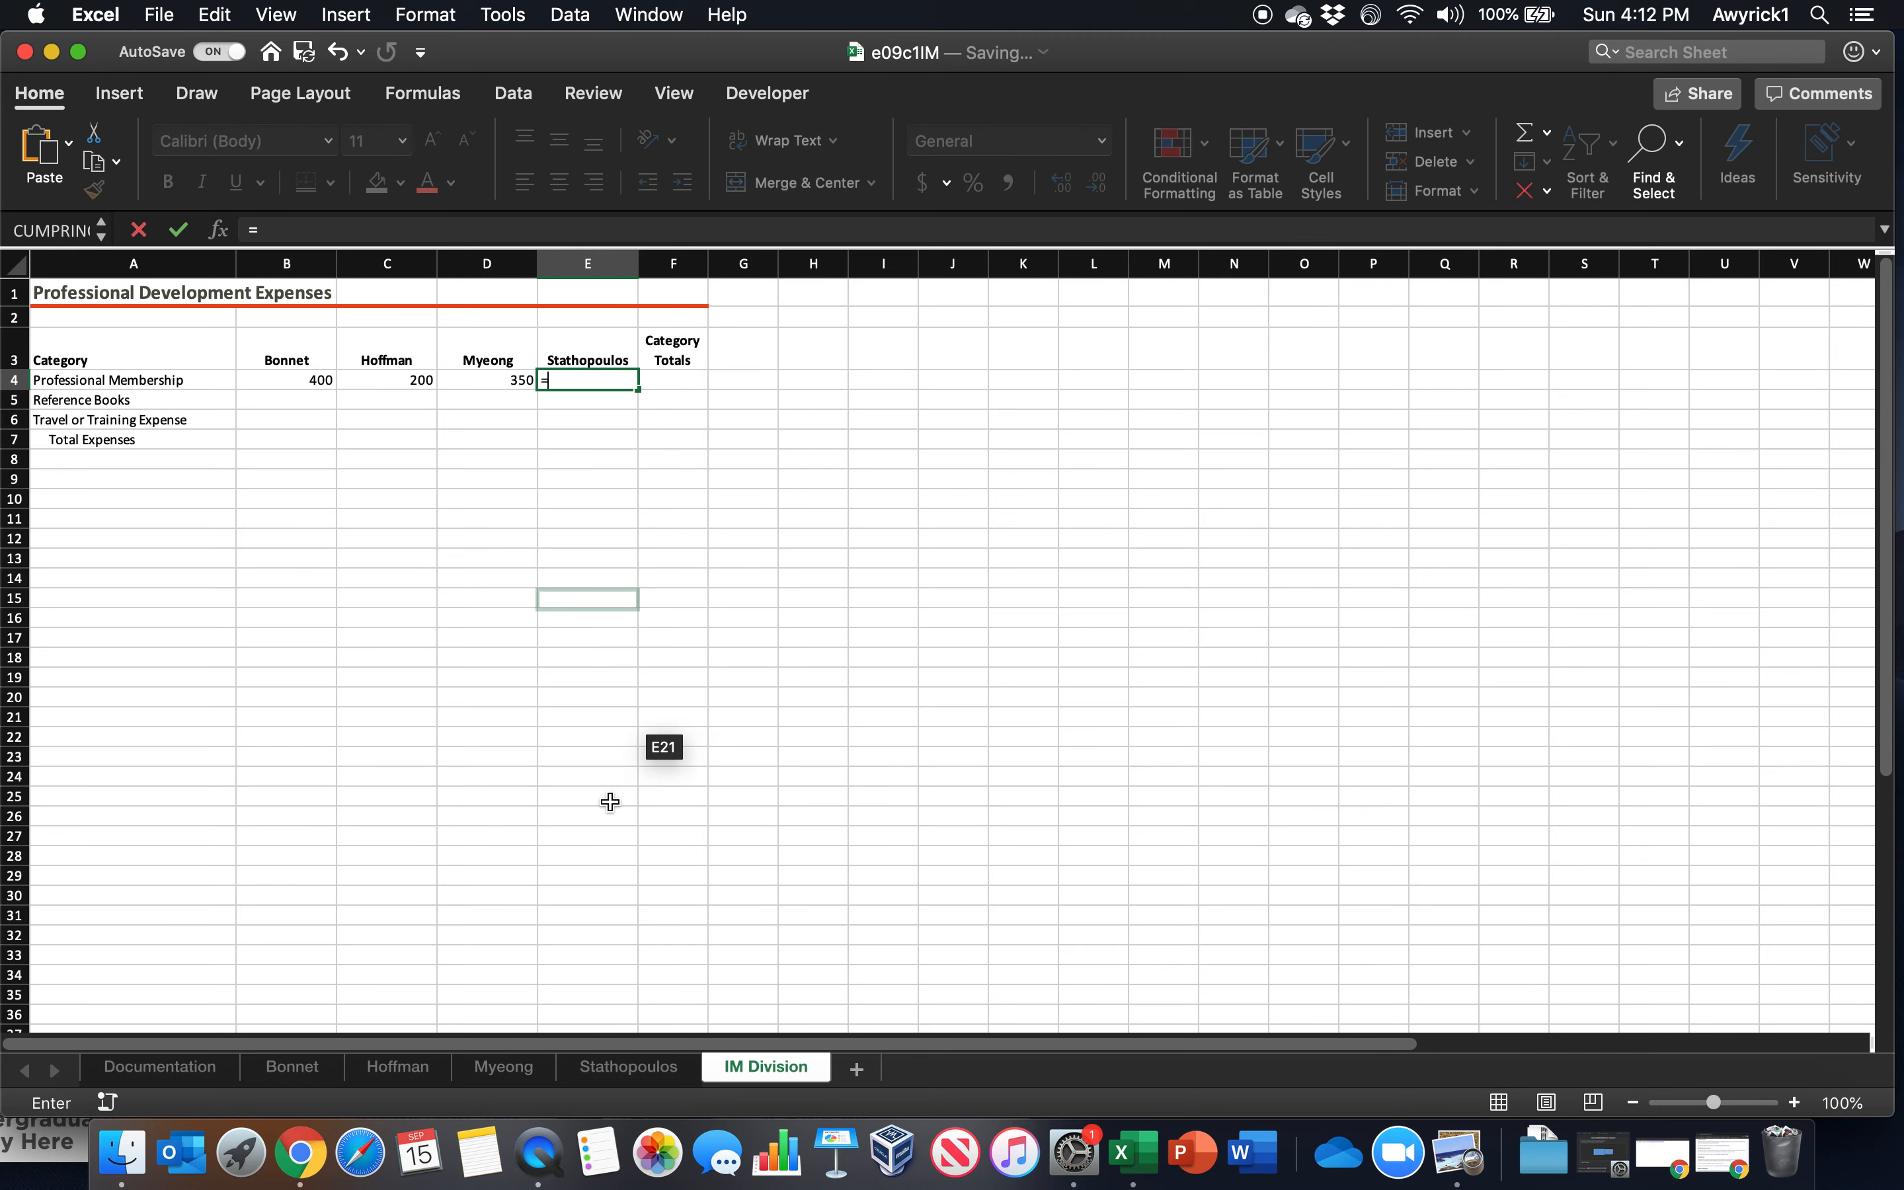
click(625, 1068)
click(281, 334)
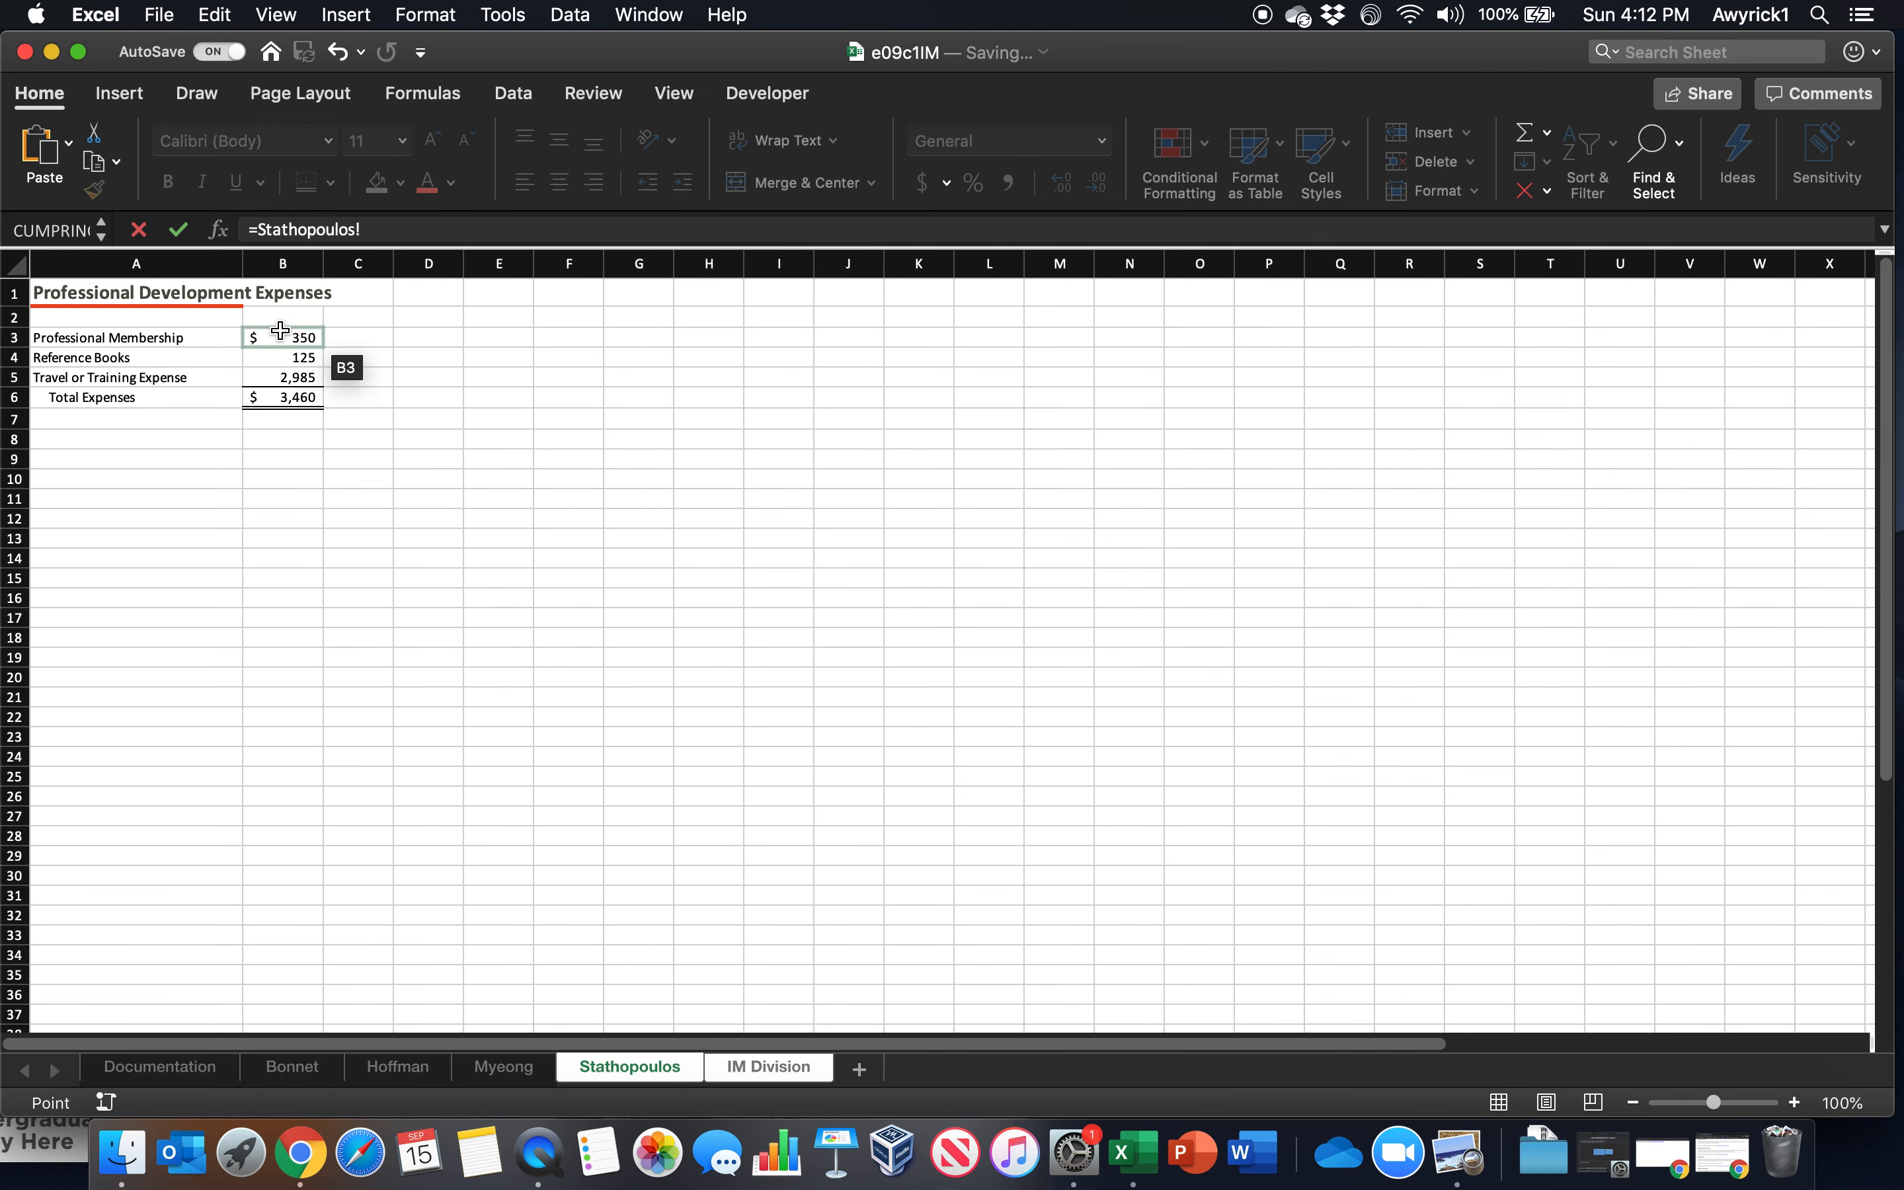
key(Return)
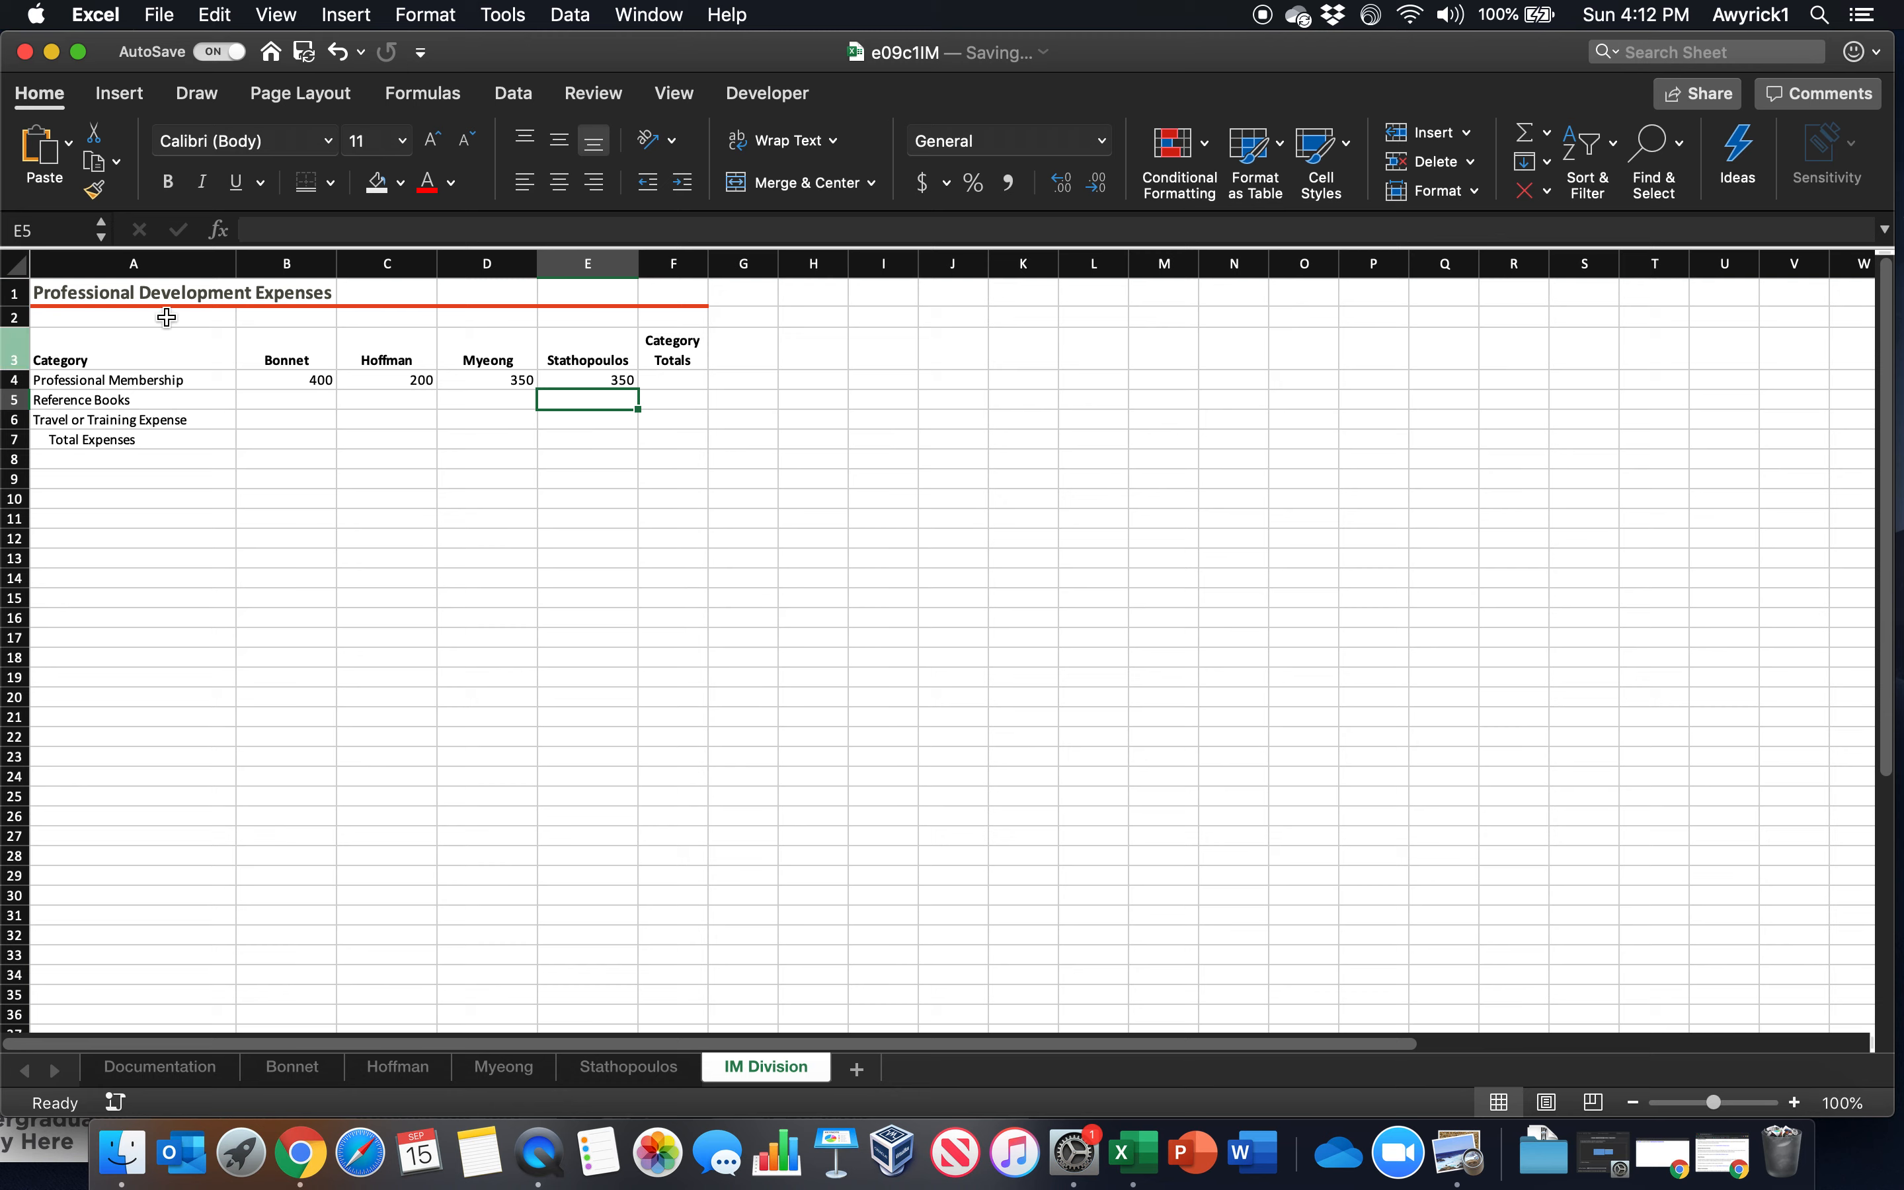
Fill the linked formulas in B4:E4 down through row 7 and compare them with the first employee worksheet
click(284, 380)
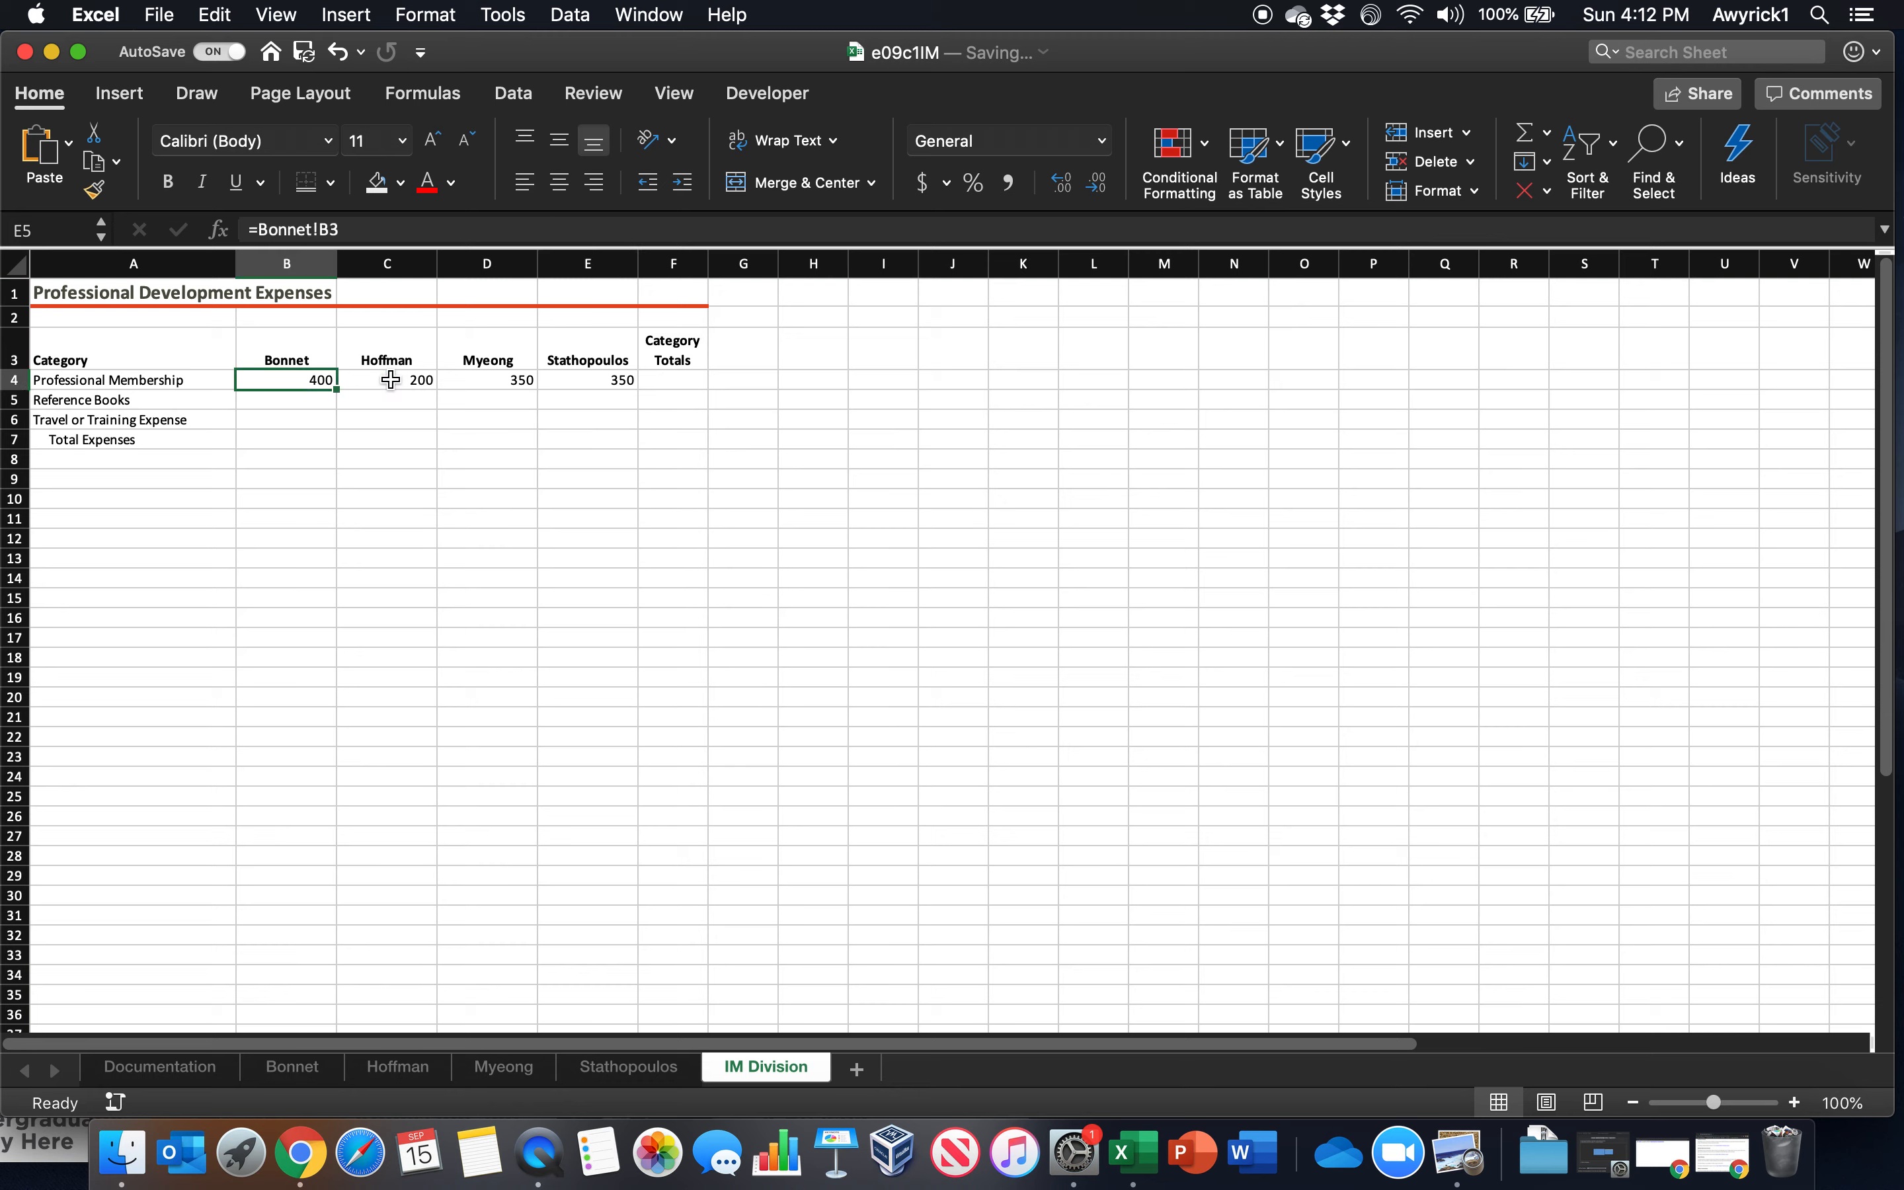
drag(390, 379, 630, 384)
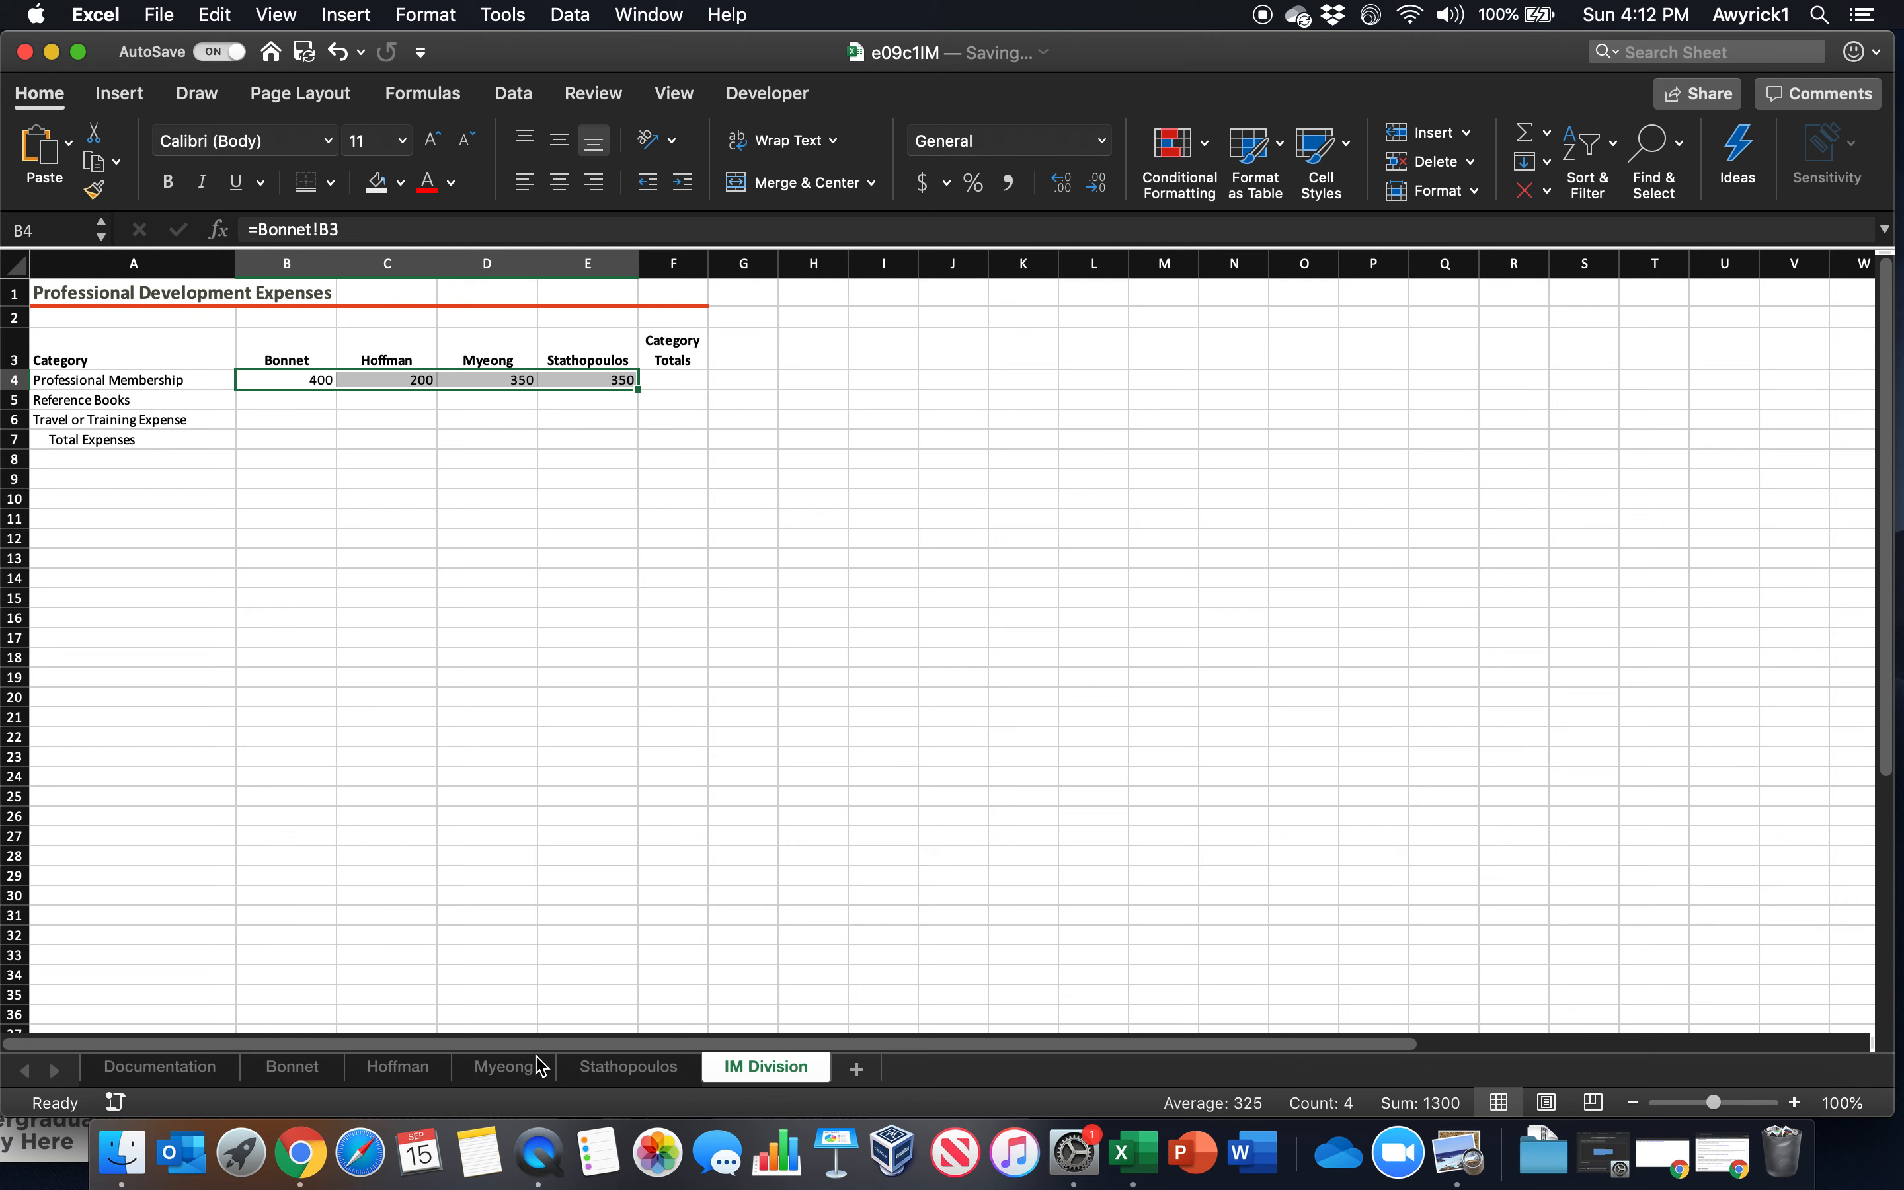
drag(638, 388, 638, 443)
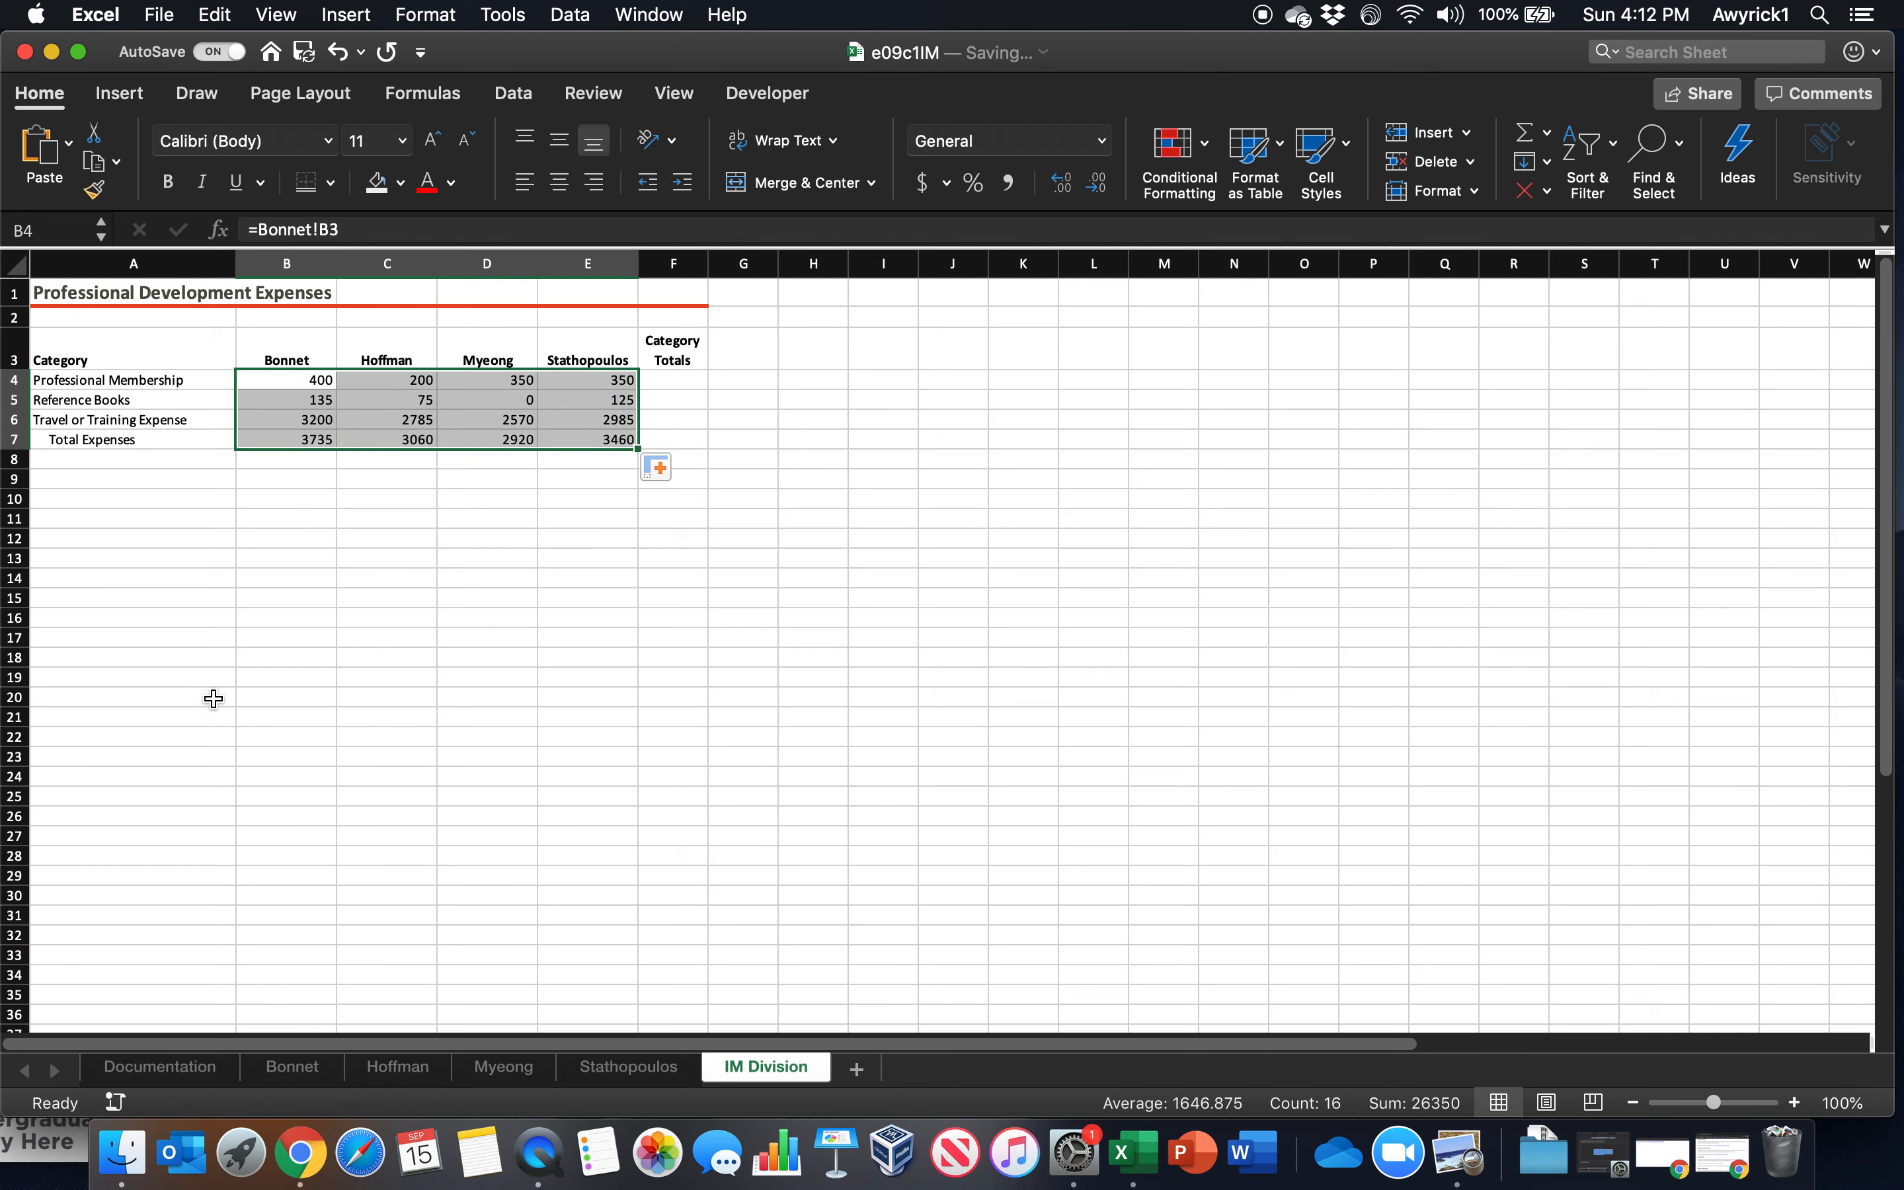
click(482, 697)
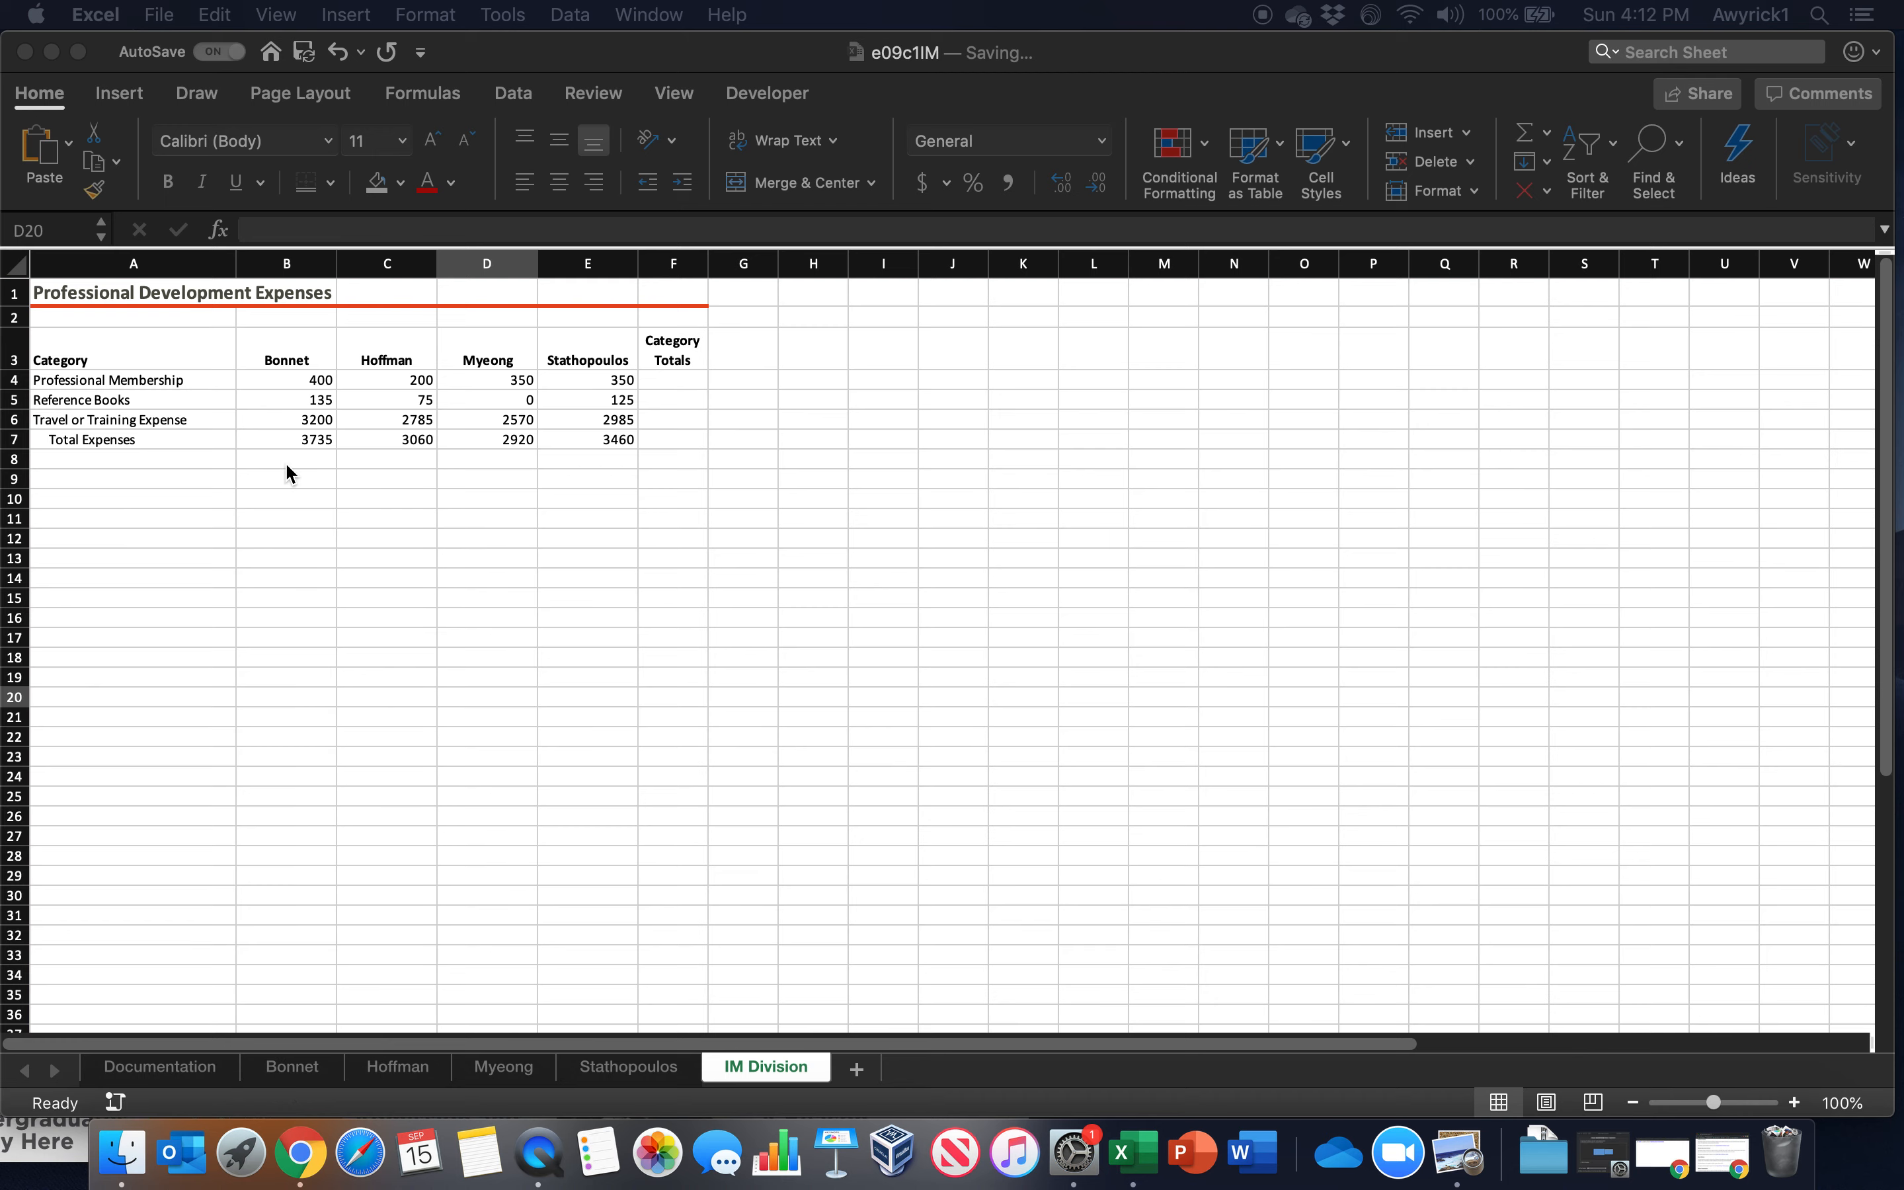
click(293, 1068)
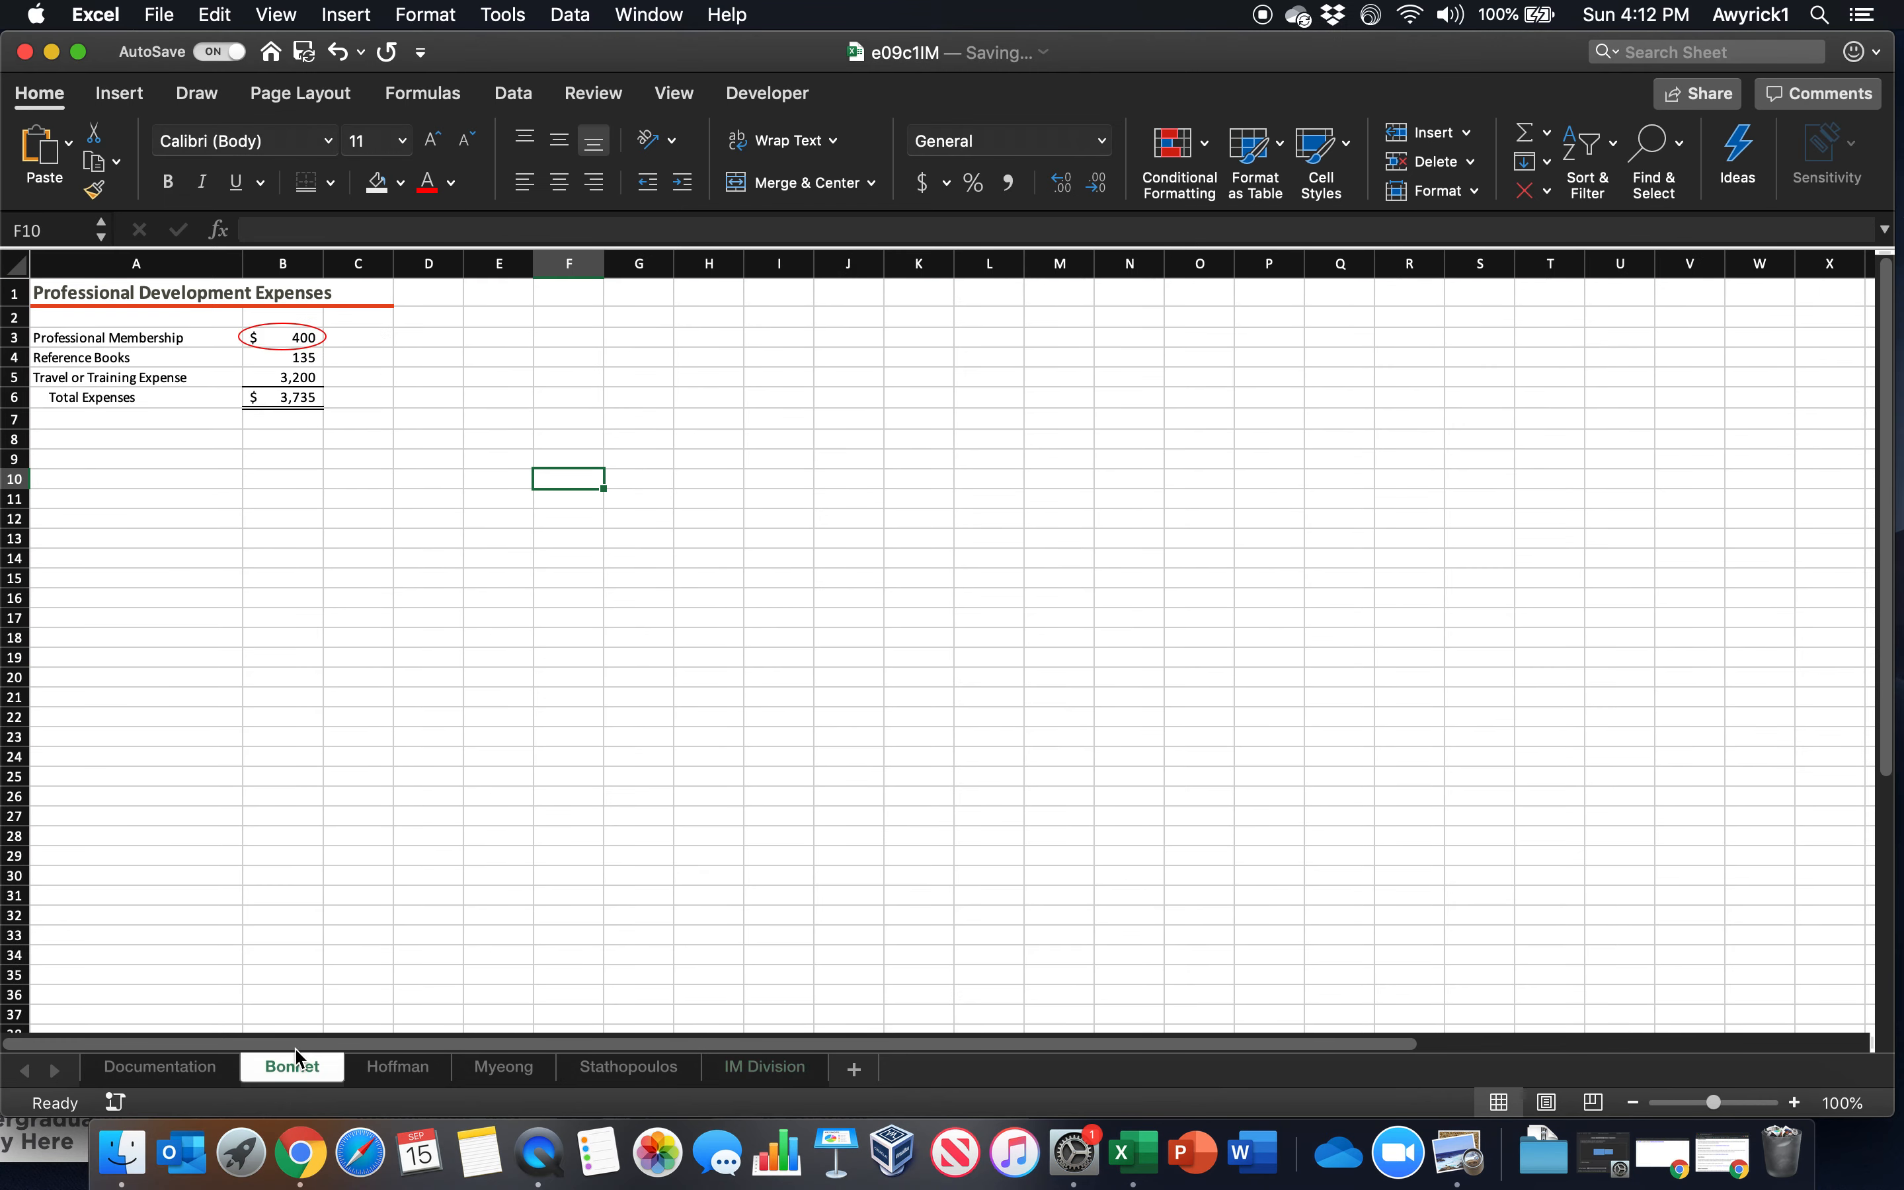
click(752, 1072)
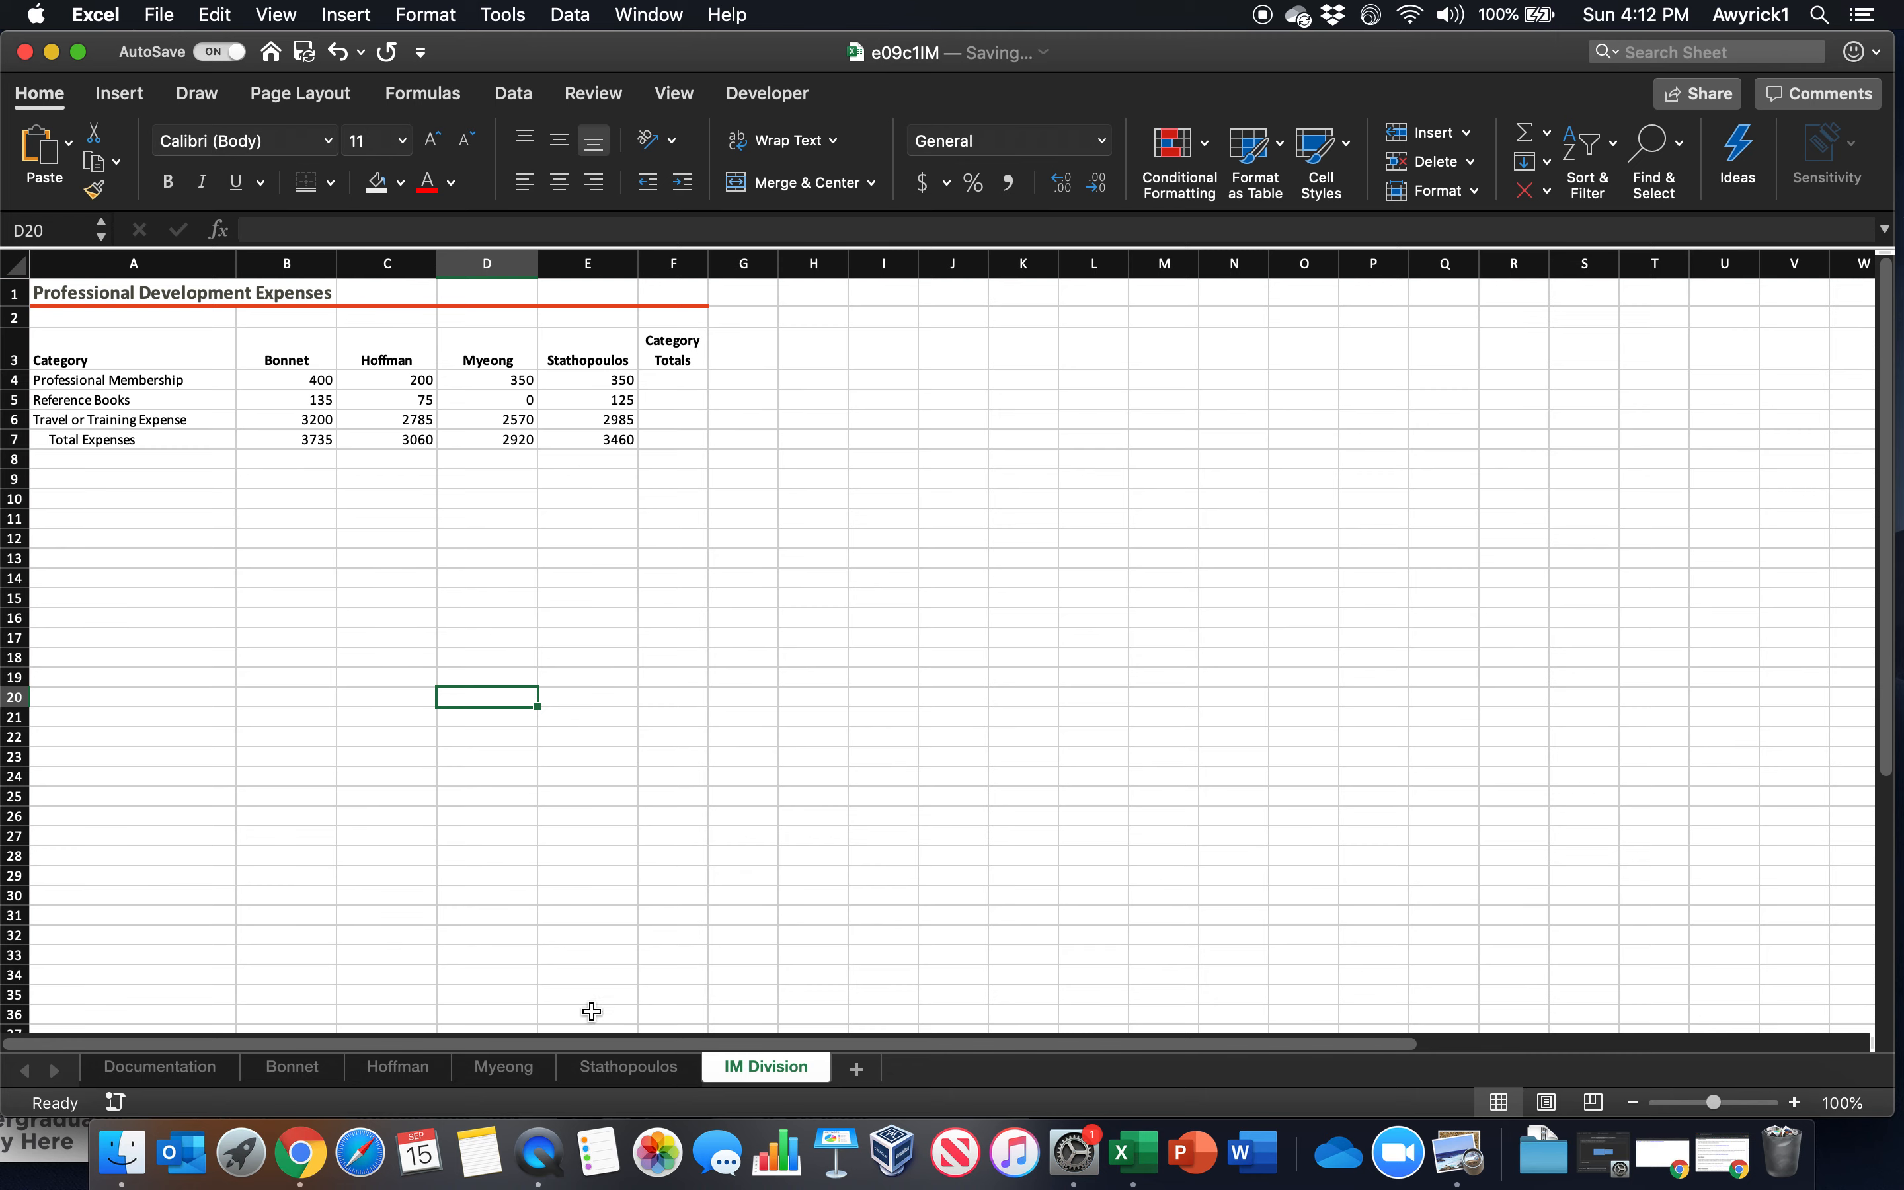
In F4 of the IM Division worksheet, enter a 3-D SUM of cell B3 across the first through fourth employee worksheets
scroll(455, 612, down, 2)
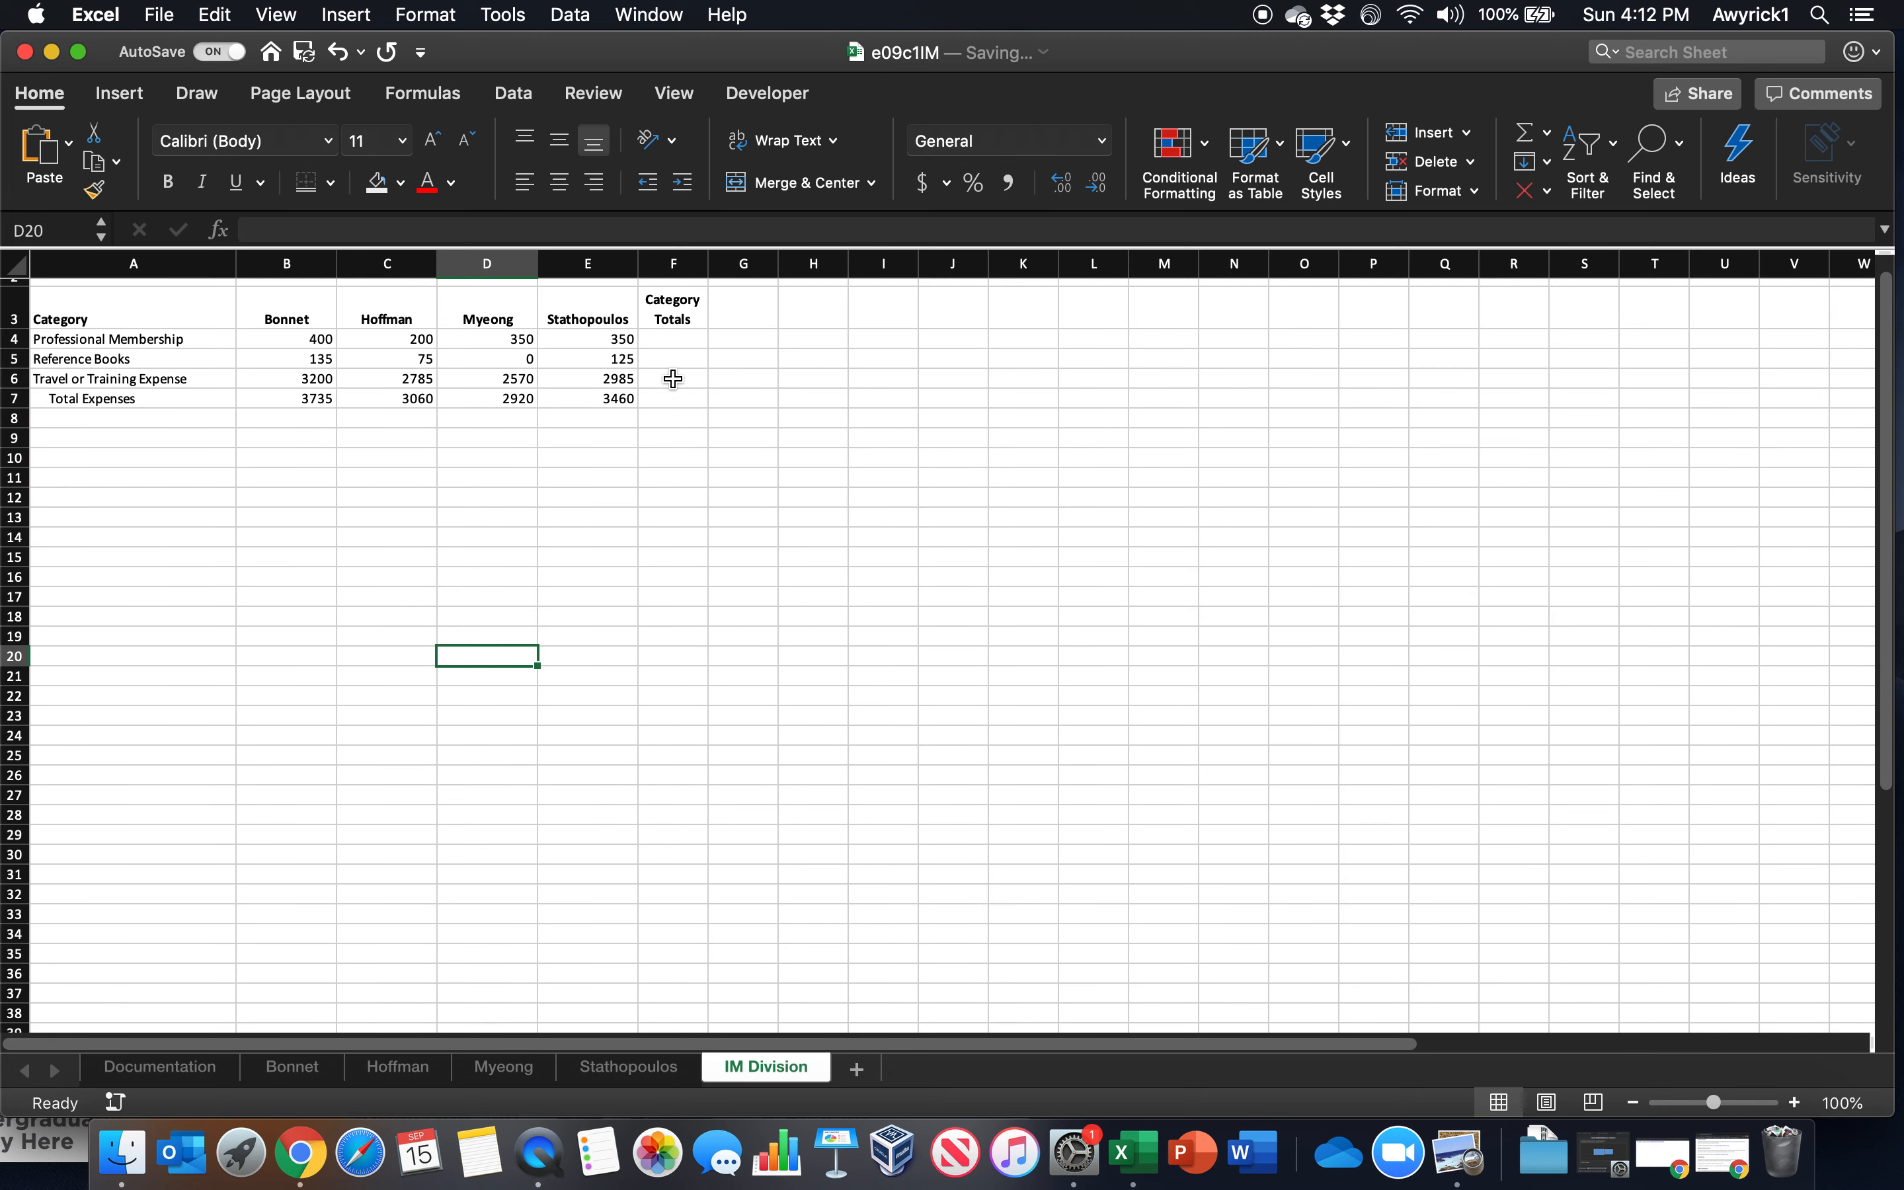
click(678, 338)
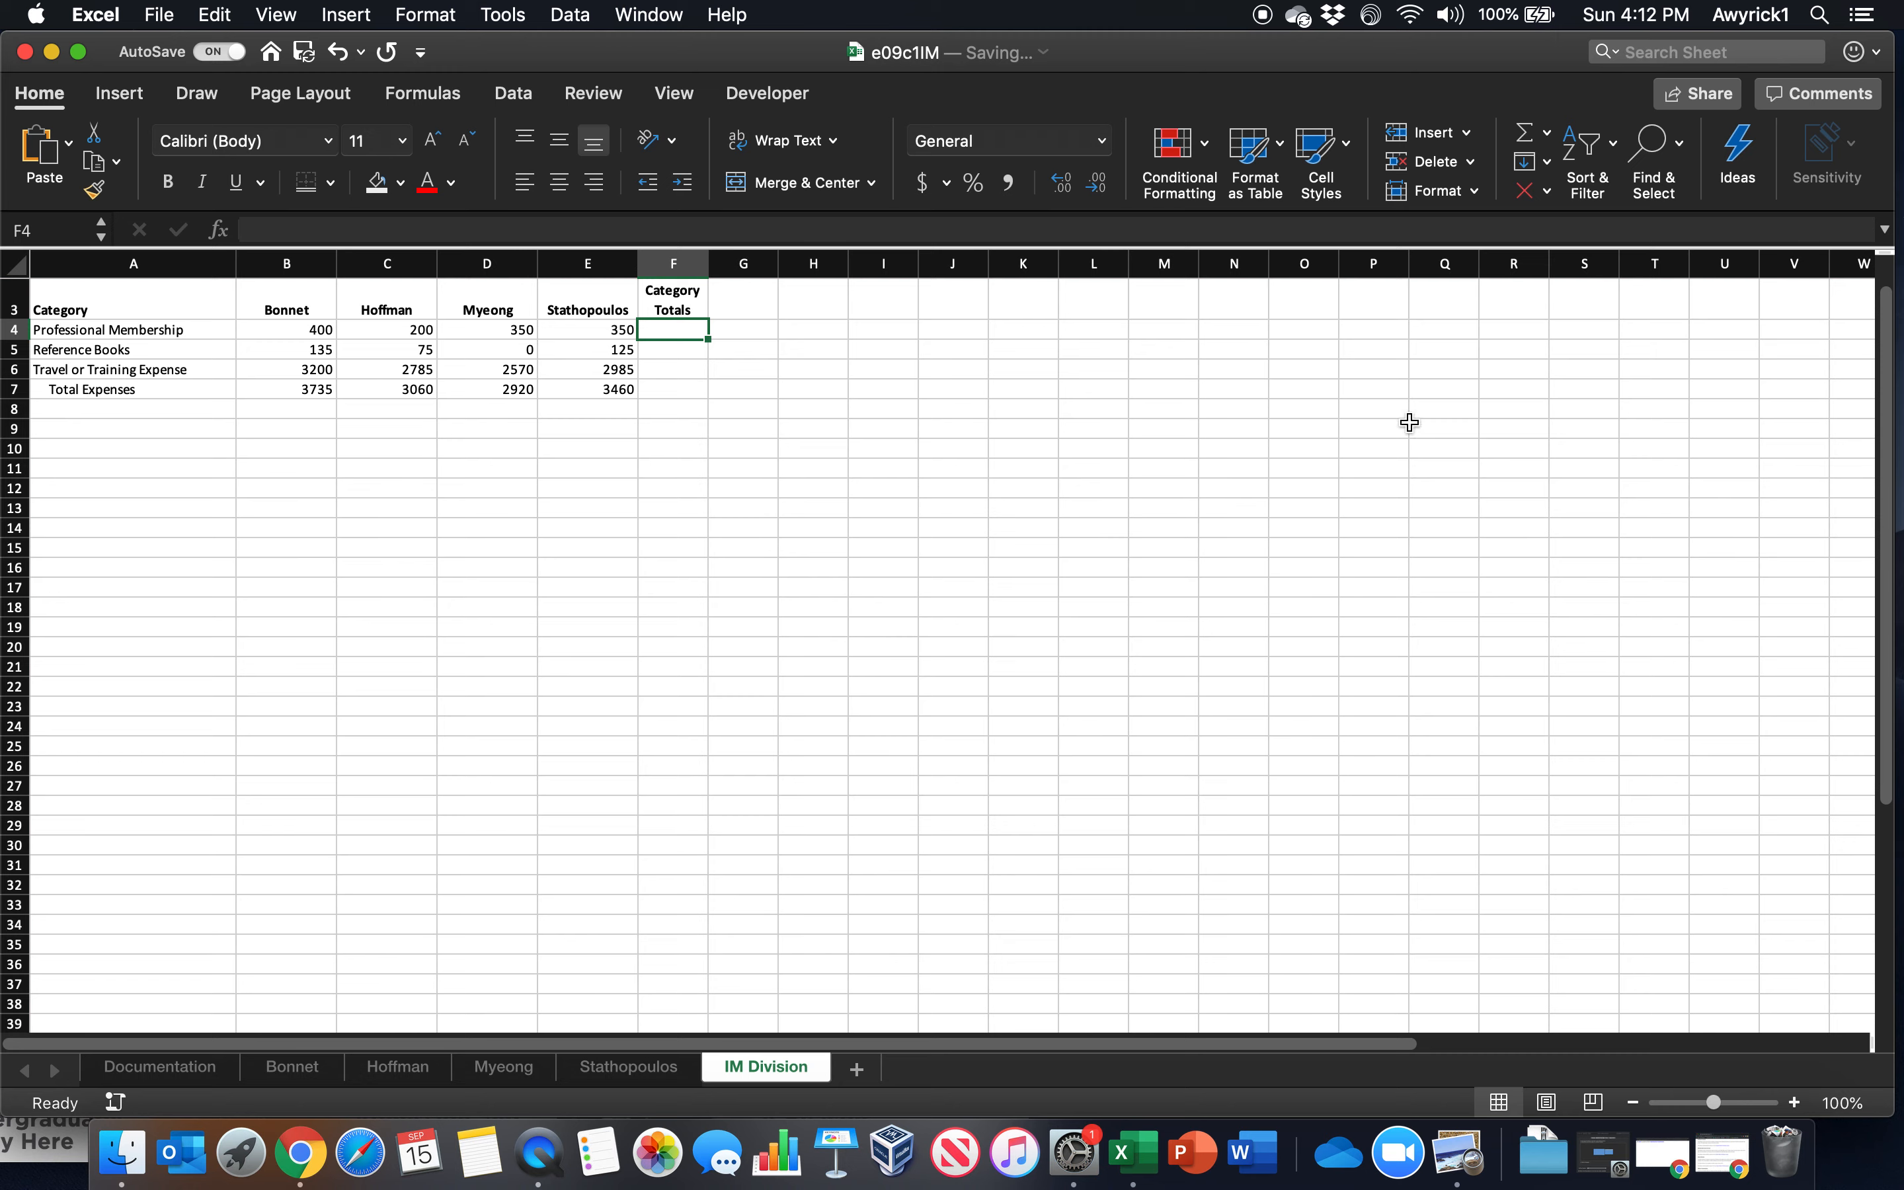
drag(1891, 332, 1888, 297)
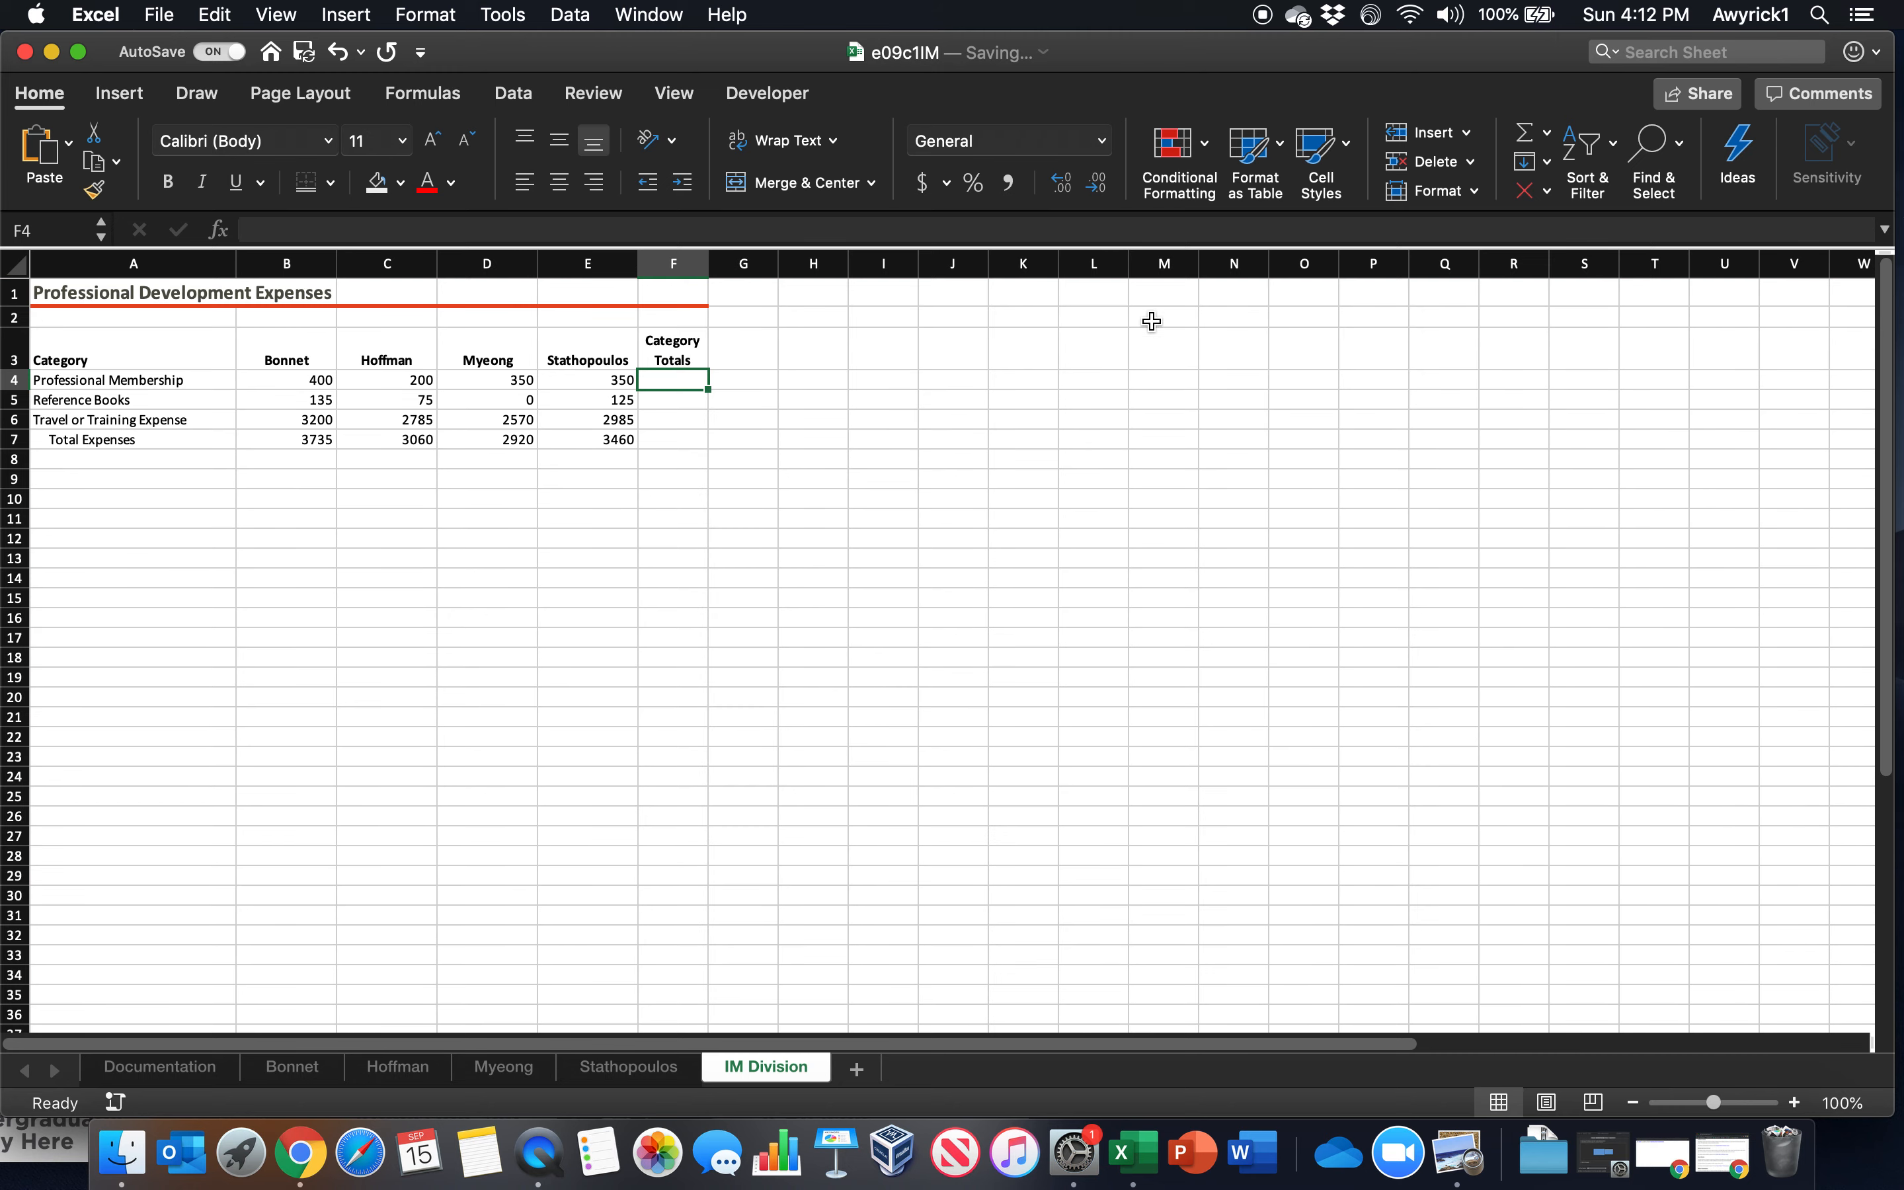
drag(267, 382, 624, 380)
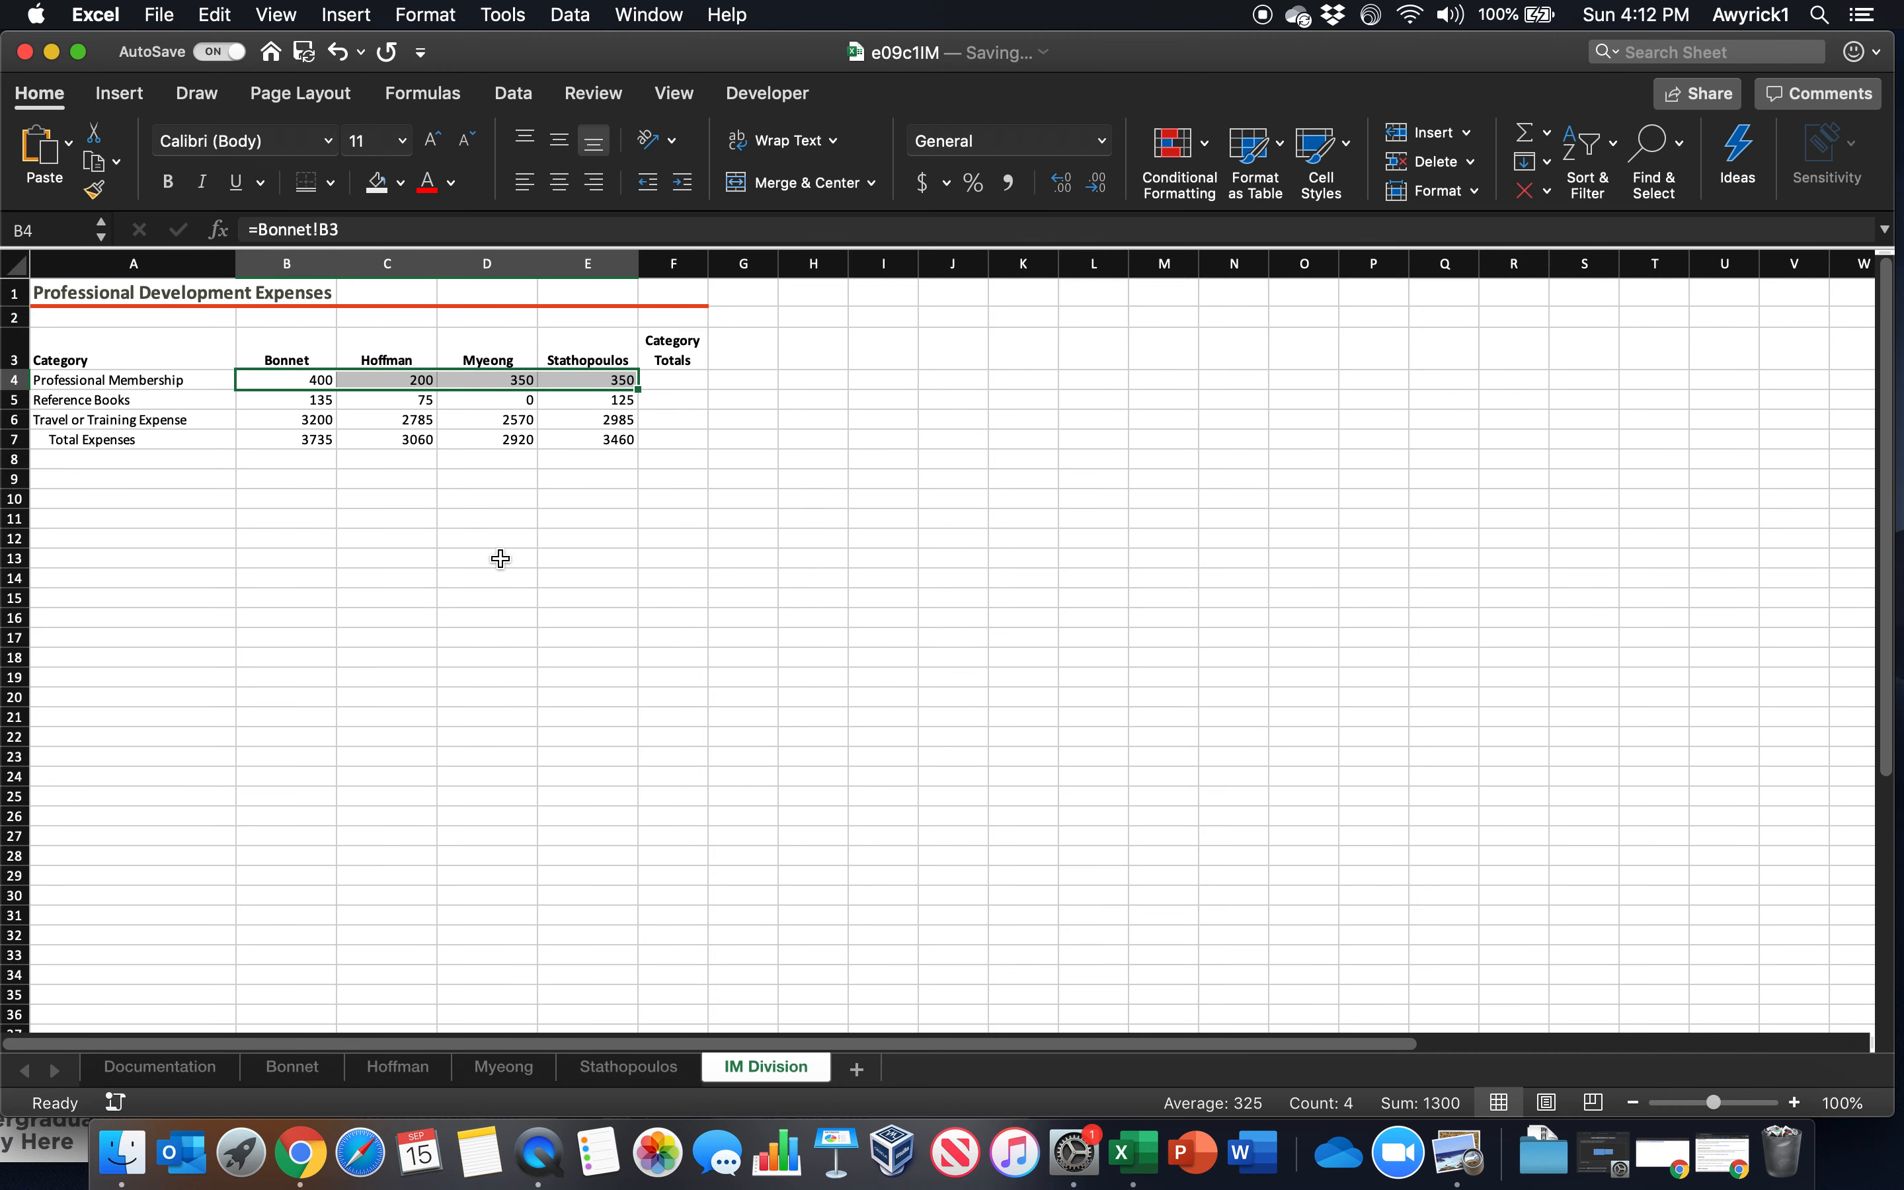
click(663, 384)
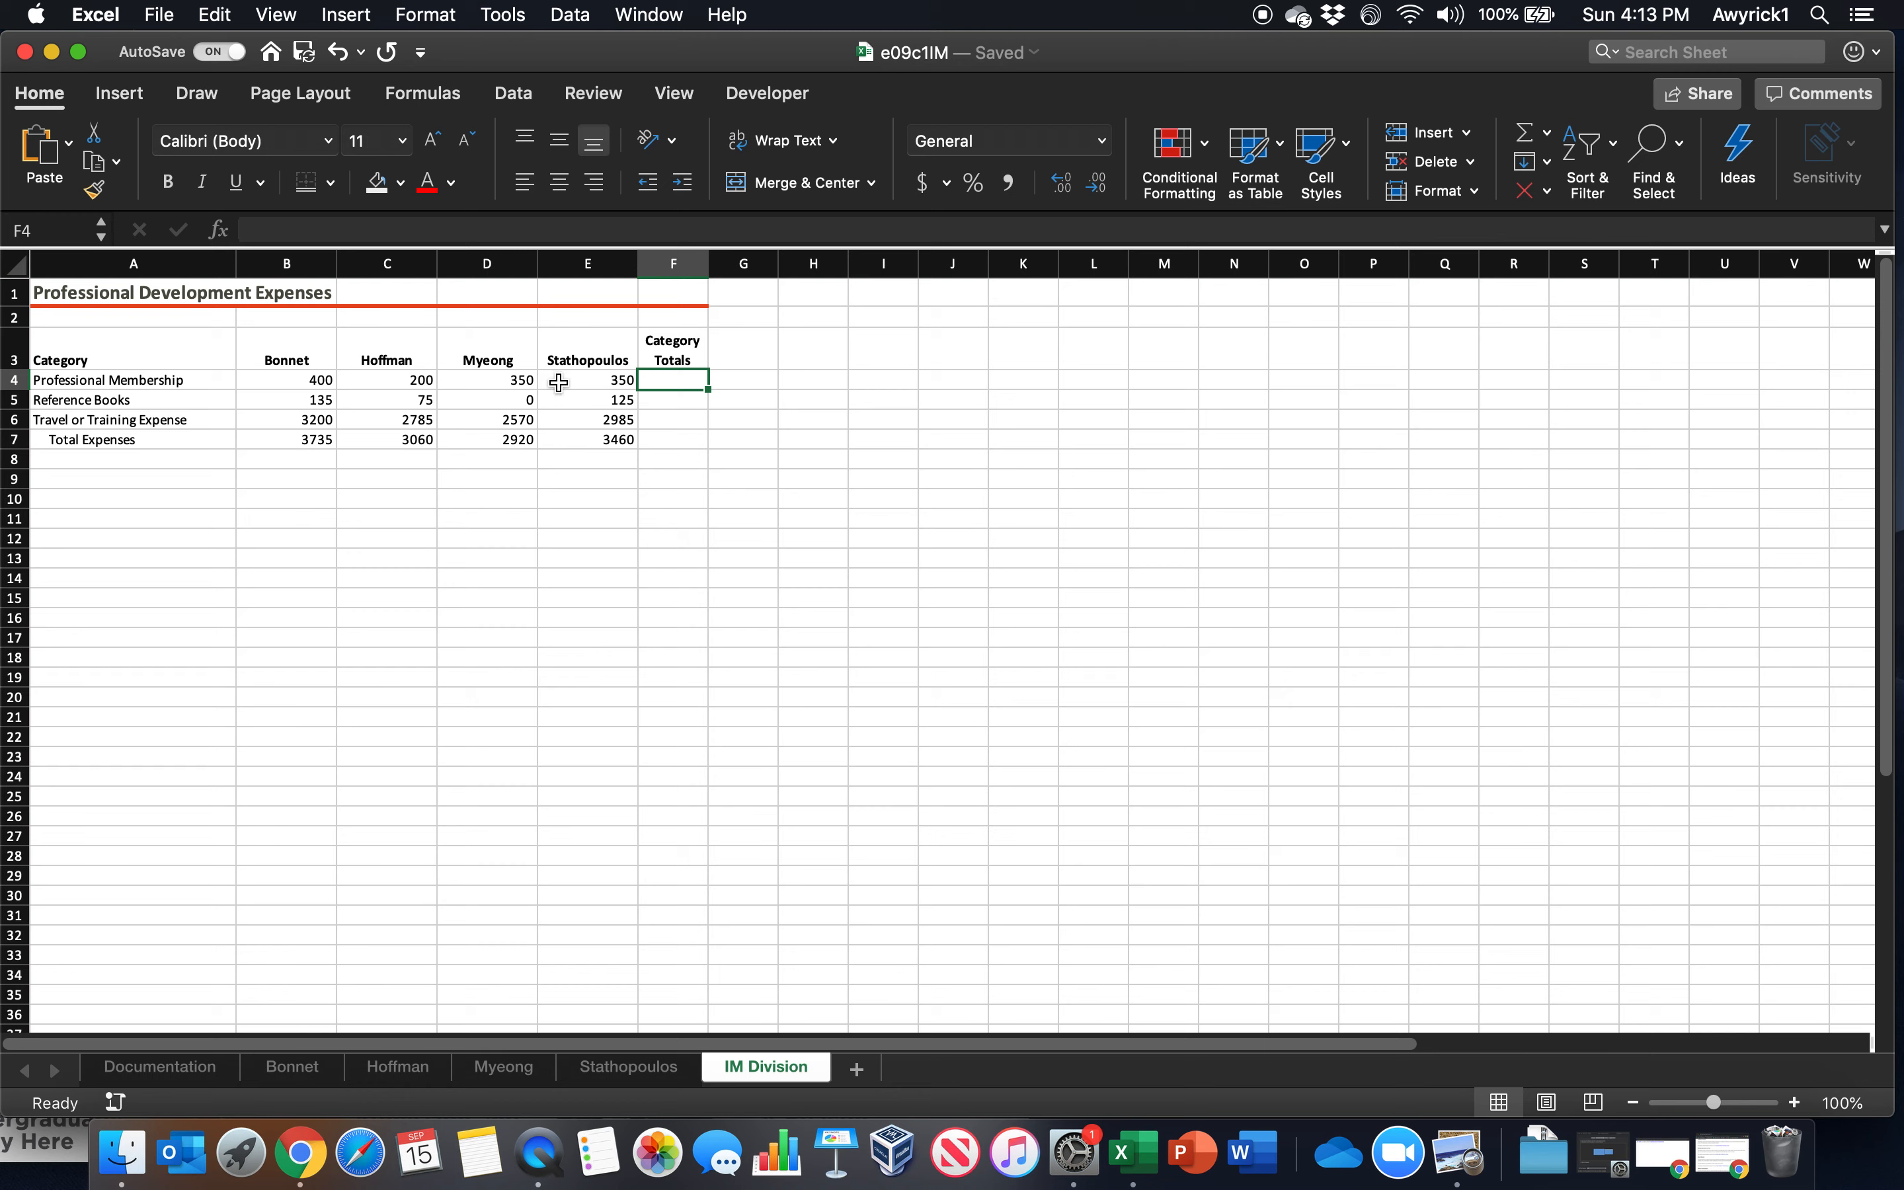
text(=sum()
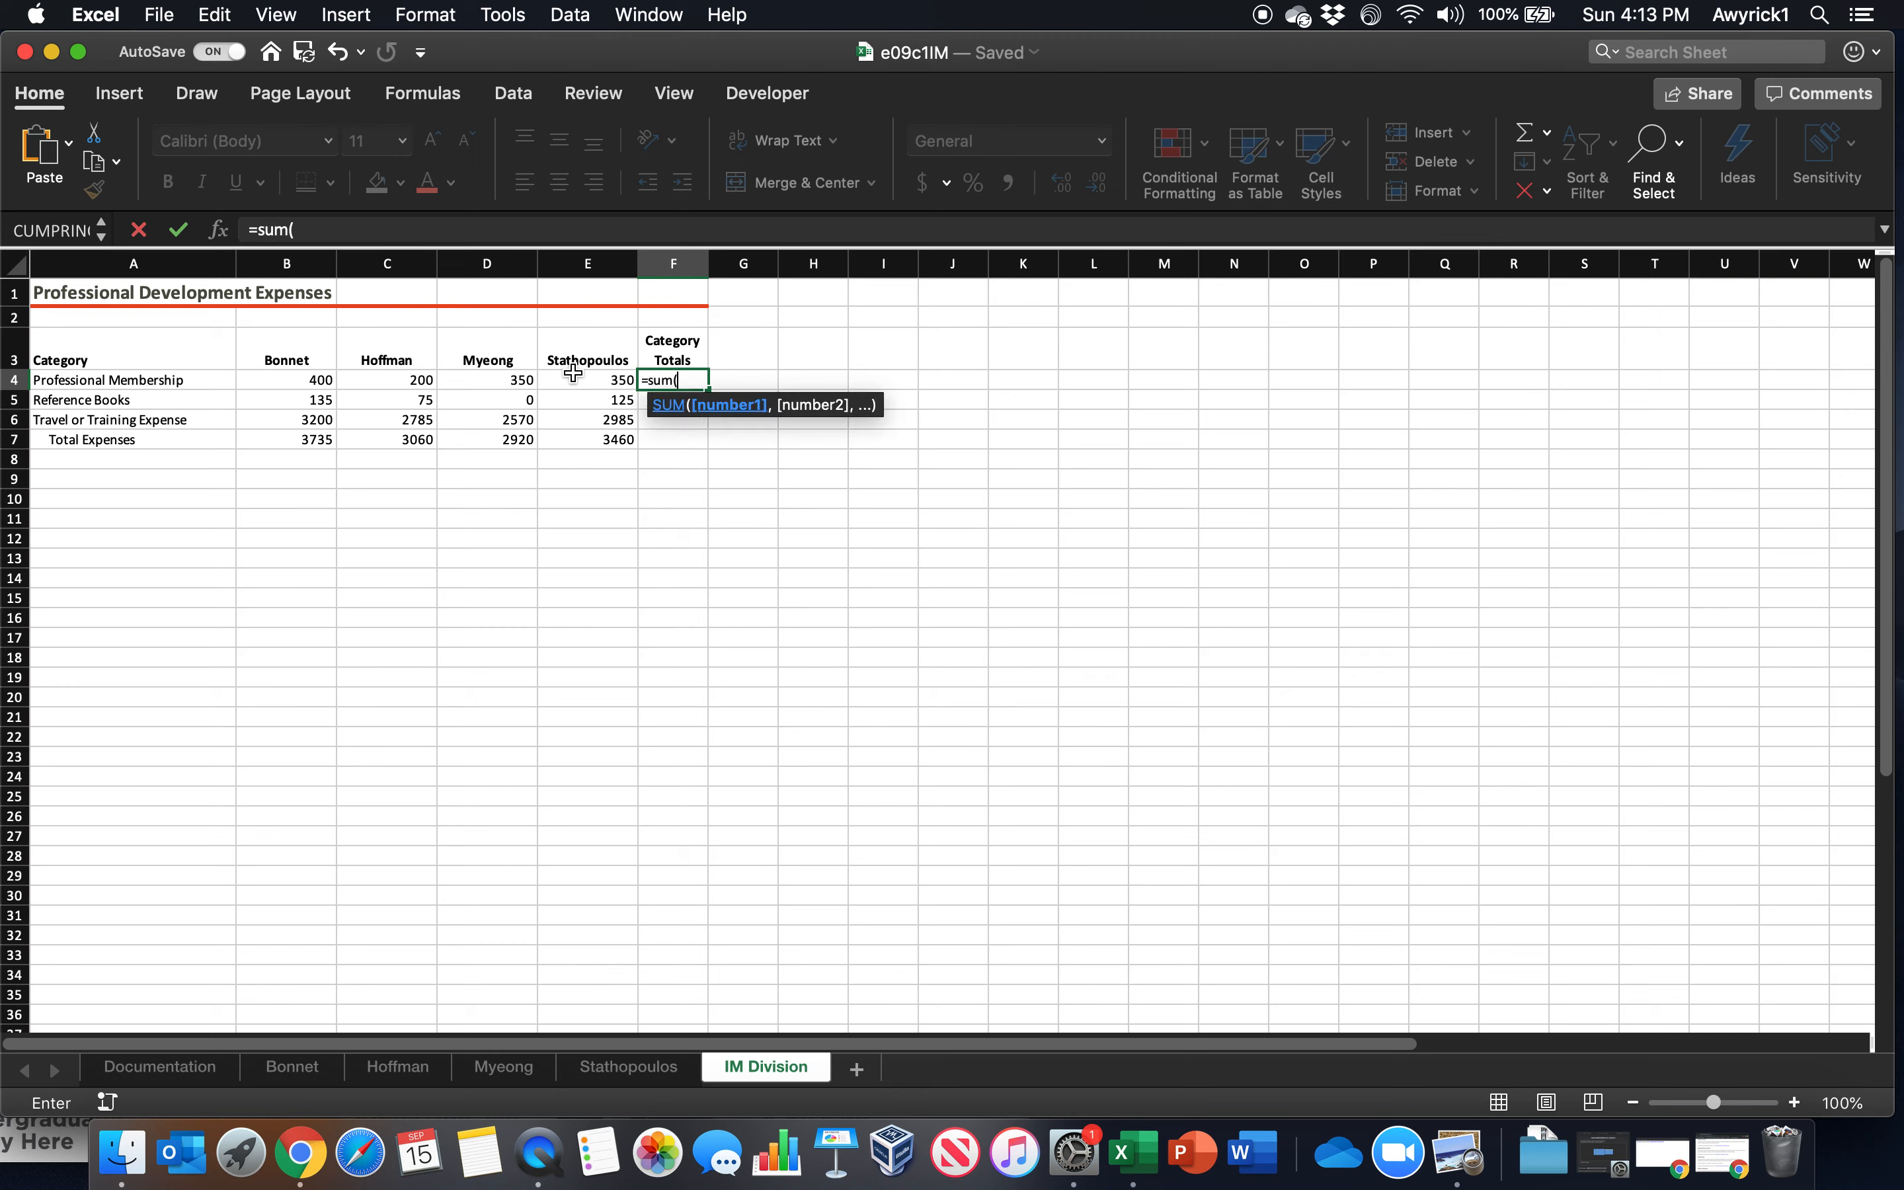
click(293, 1067)
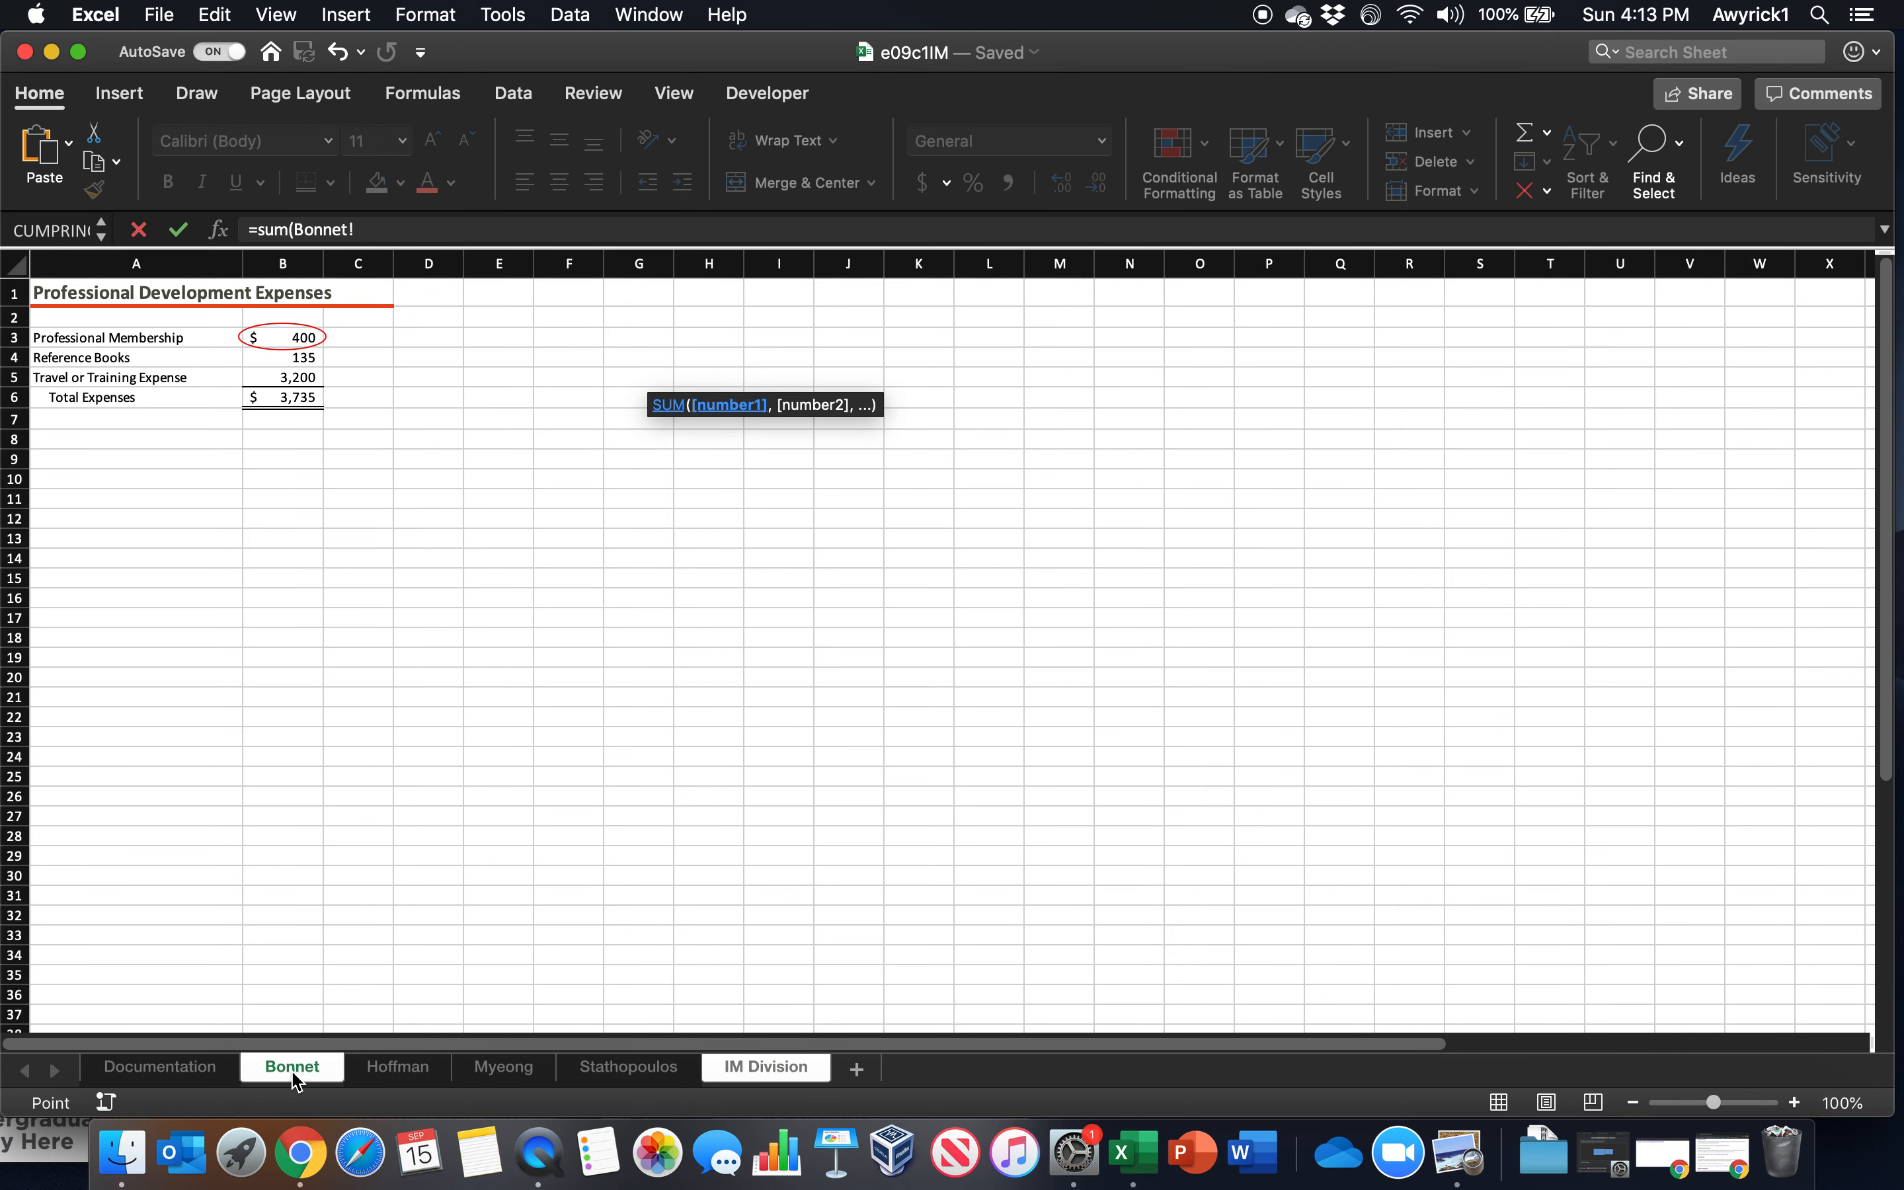
shift+click(626, 1069)
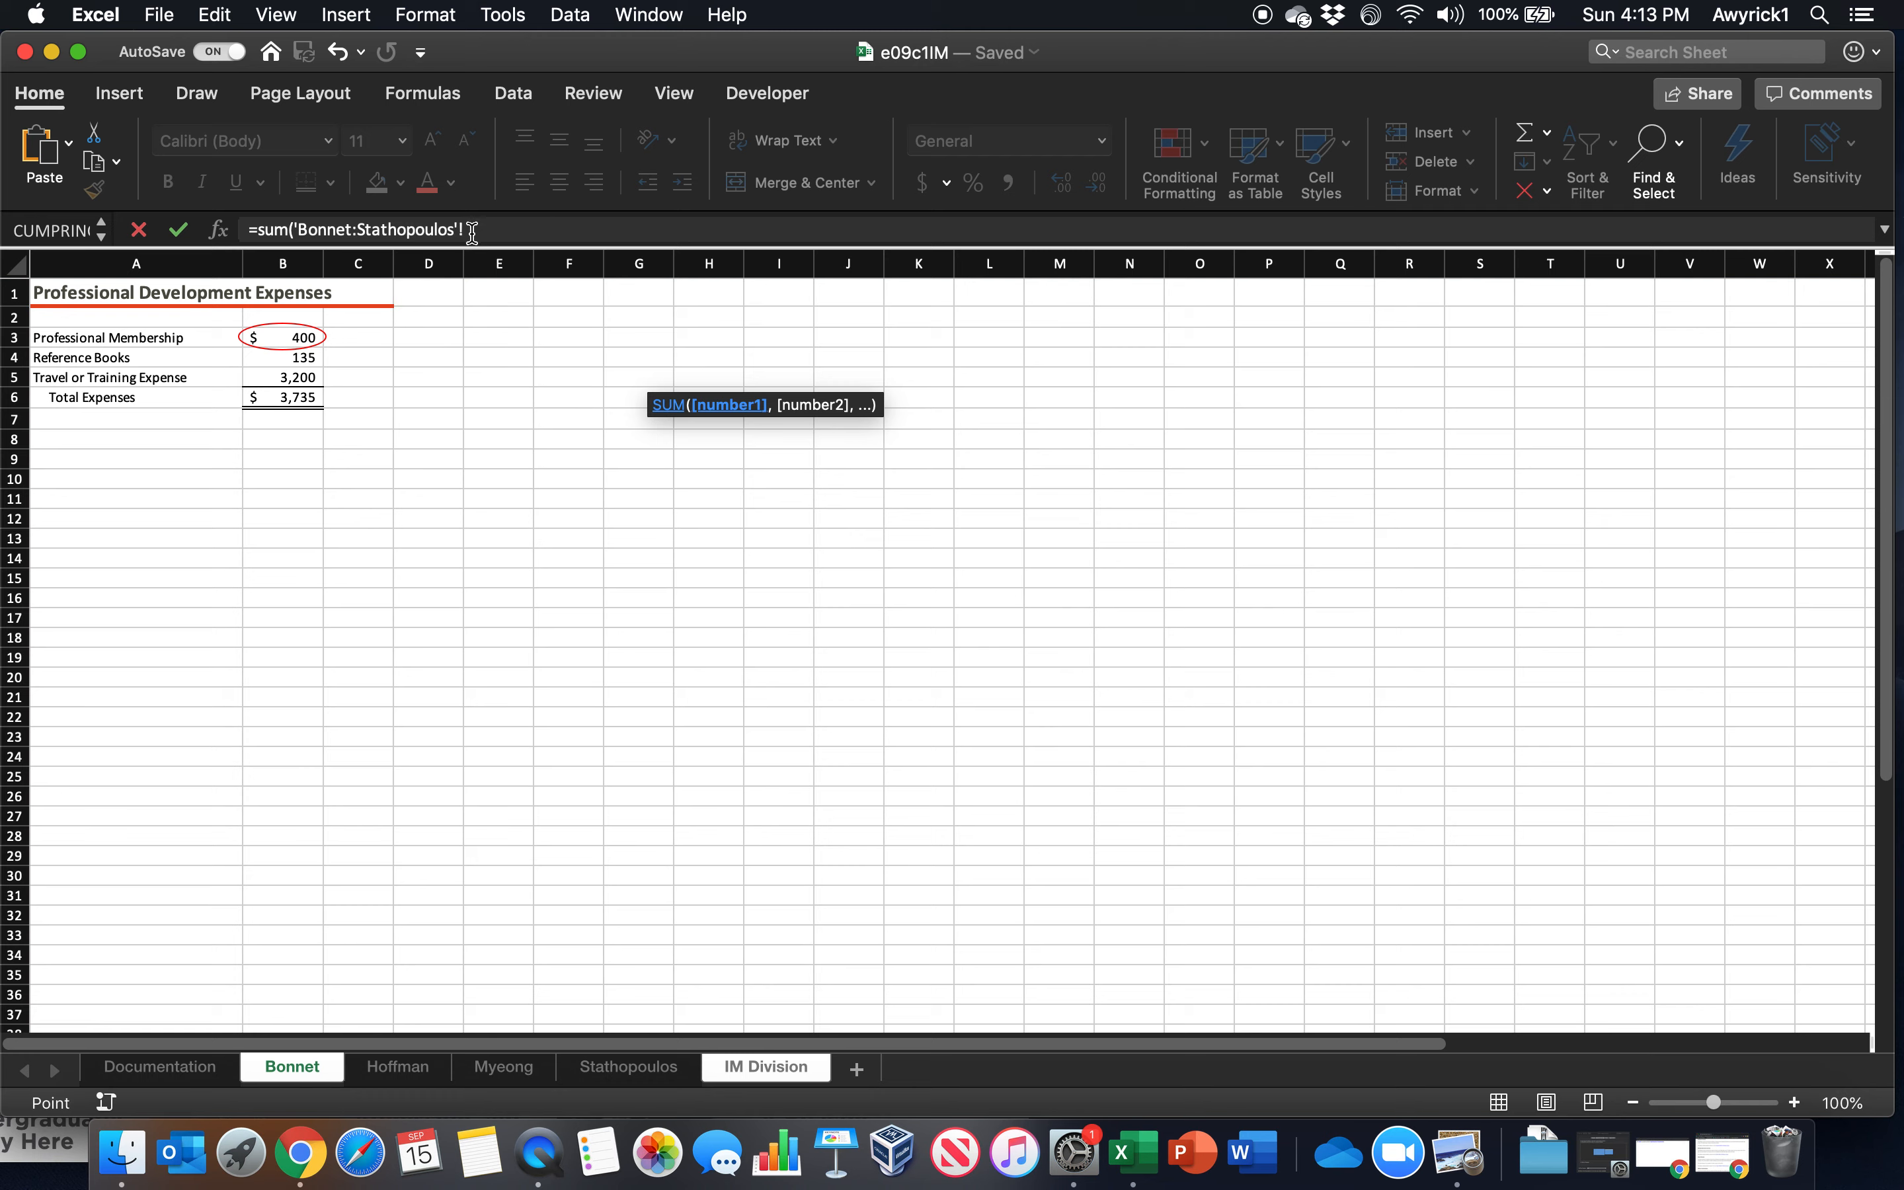
key(BackSpace)
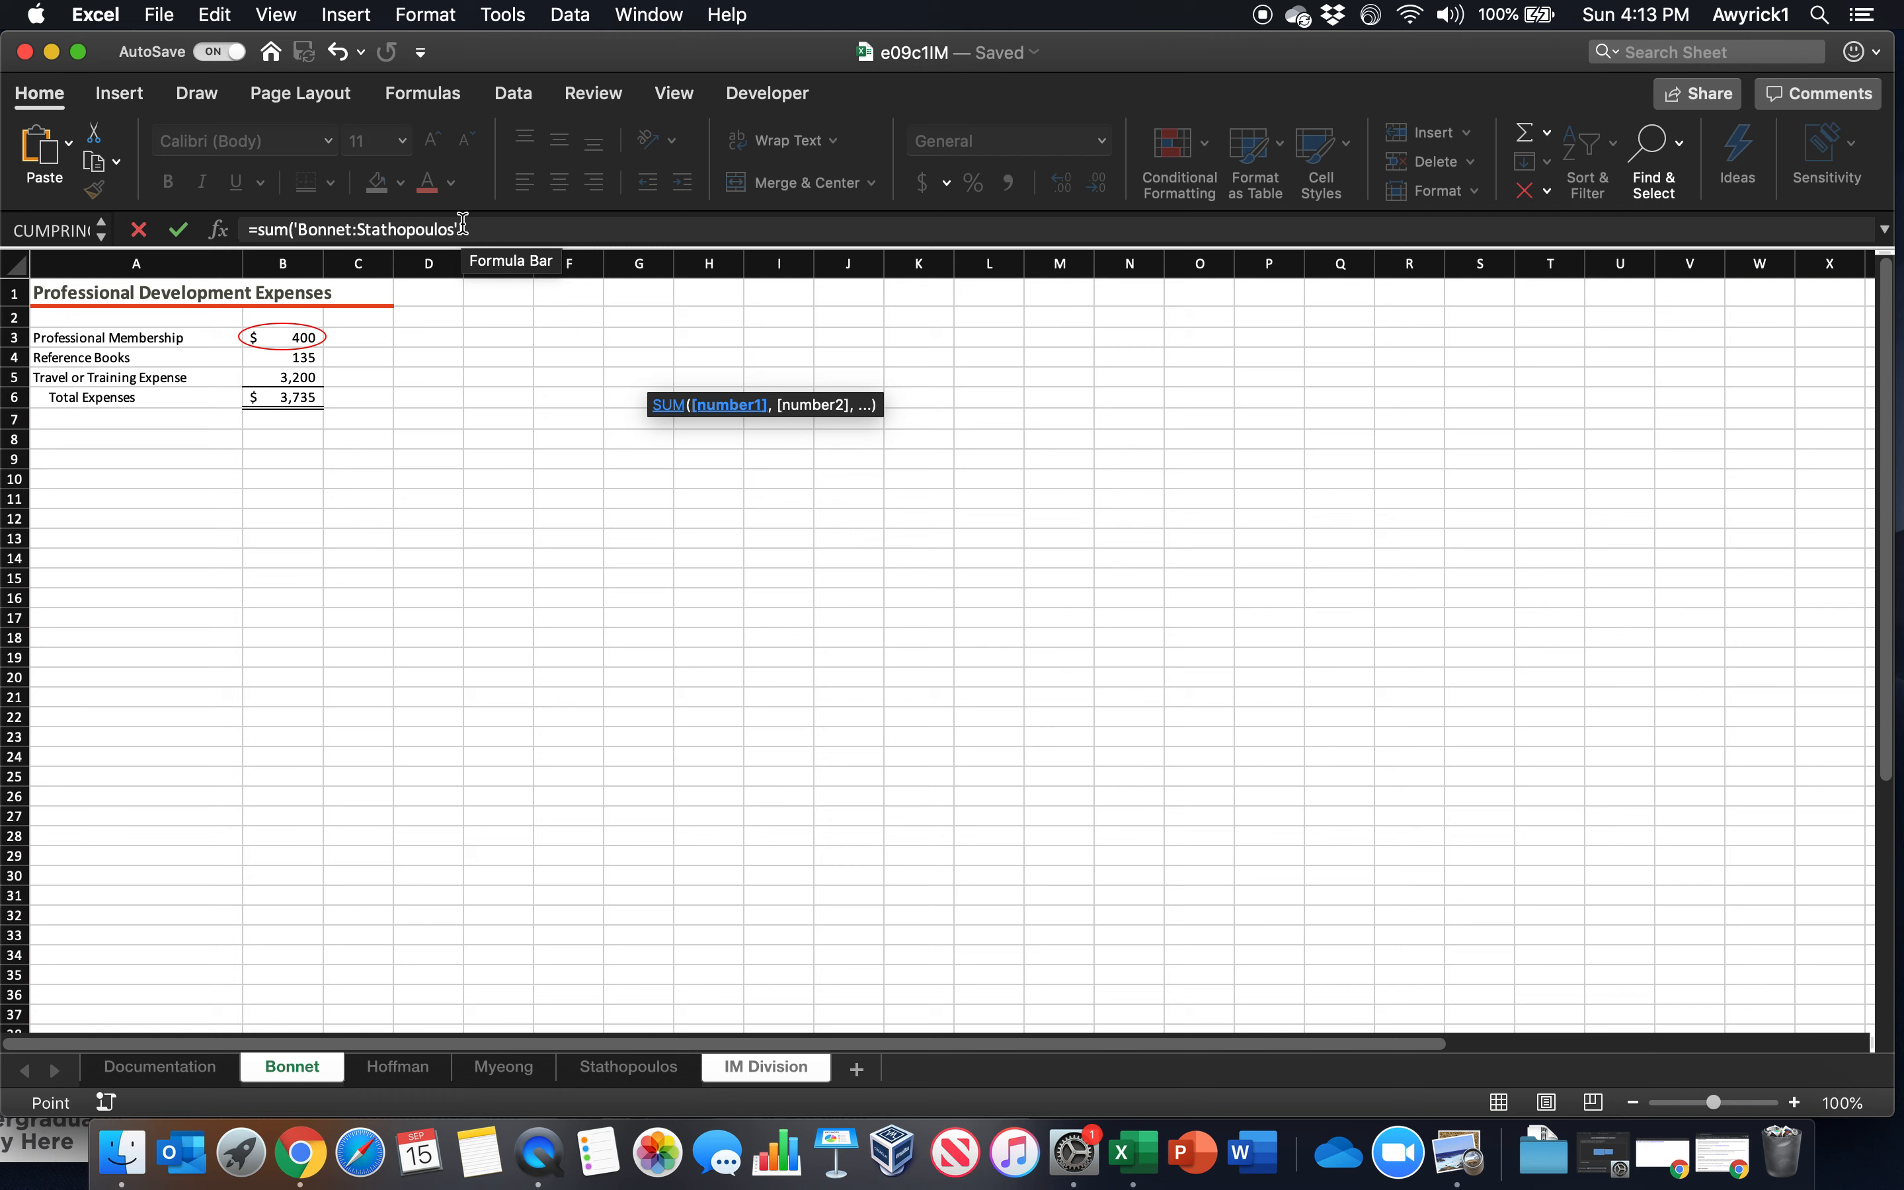
text(!)
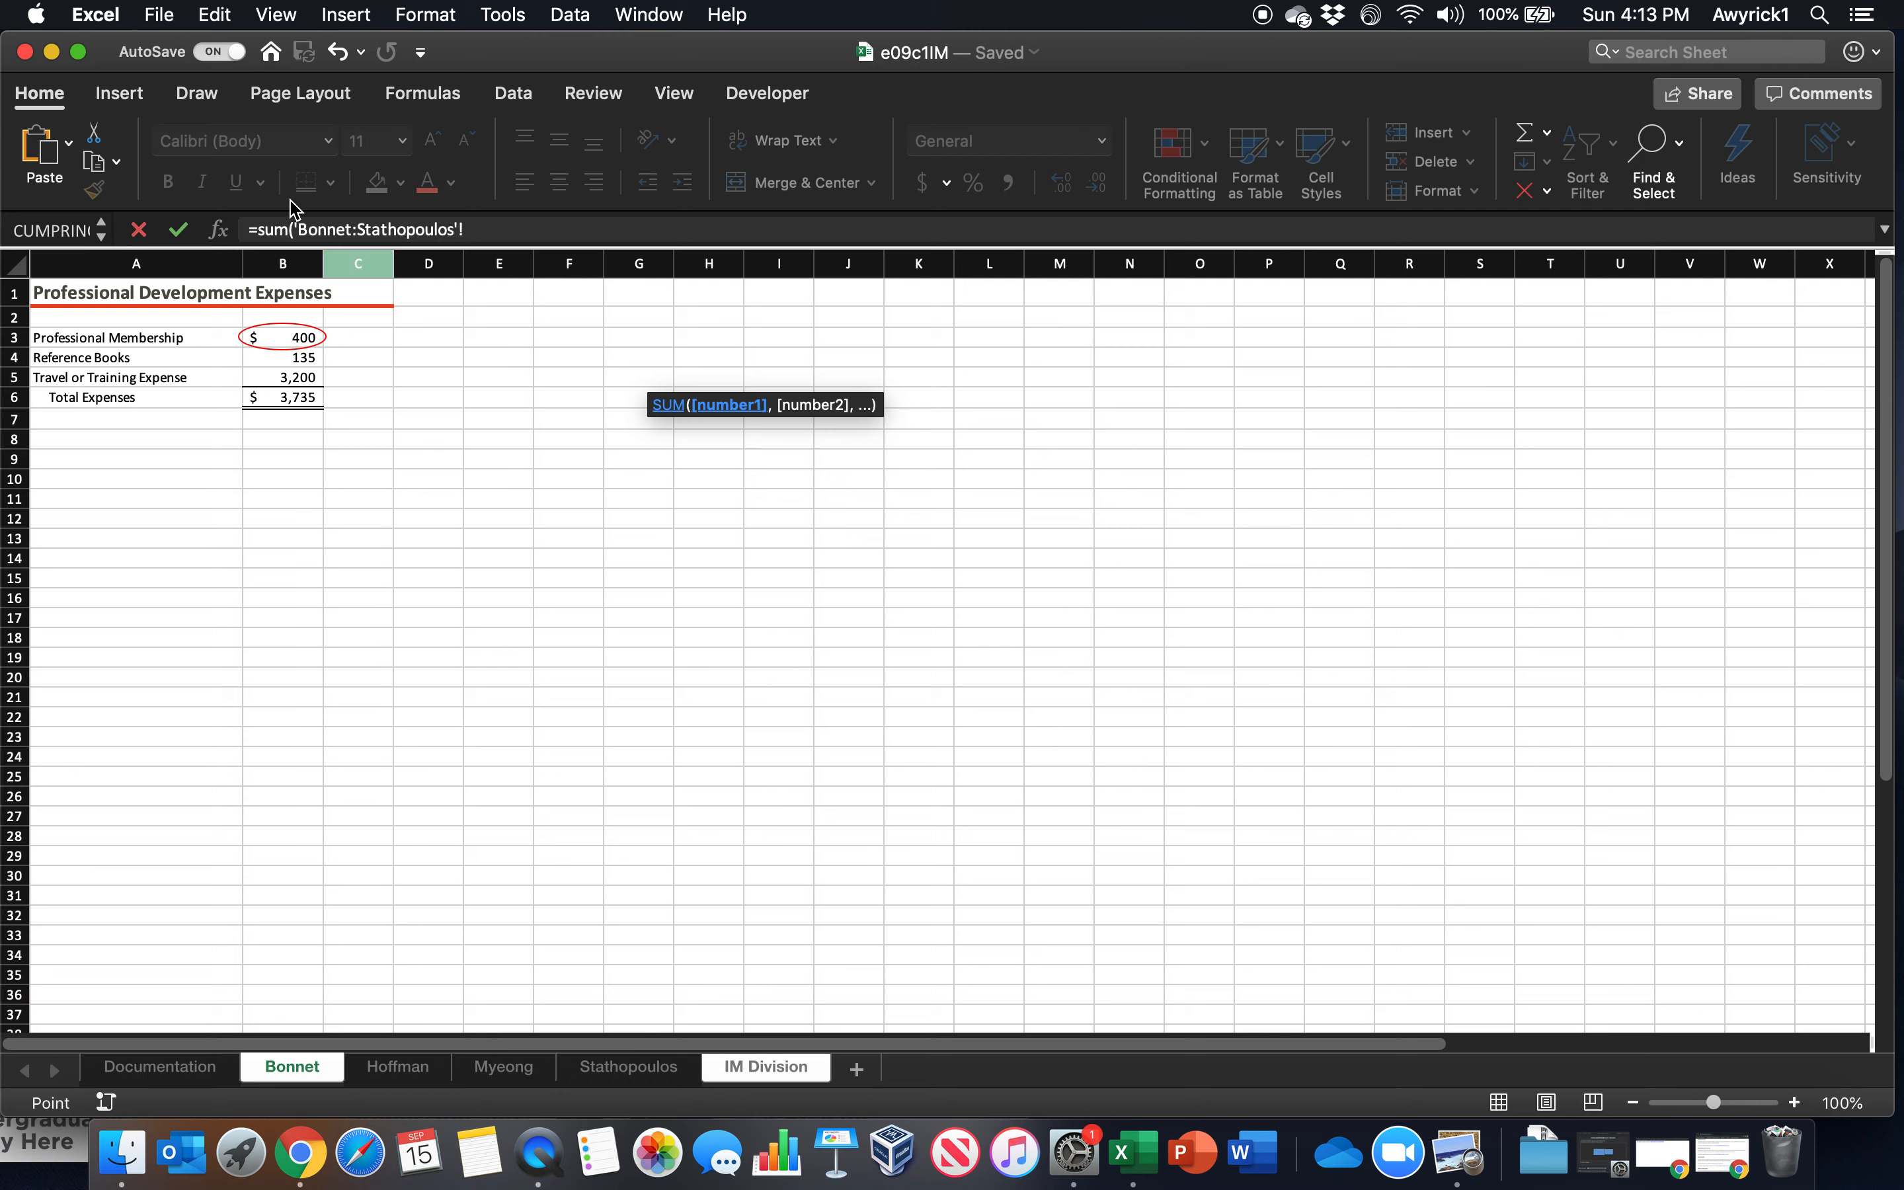
click(273, 340)
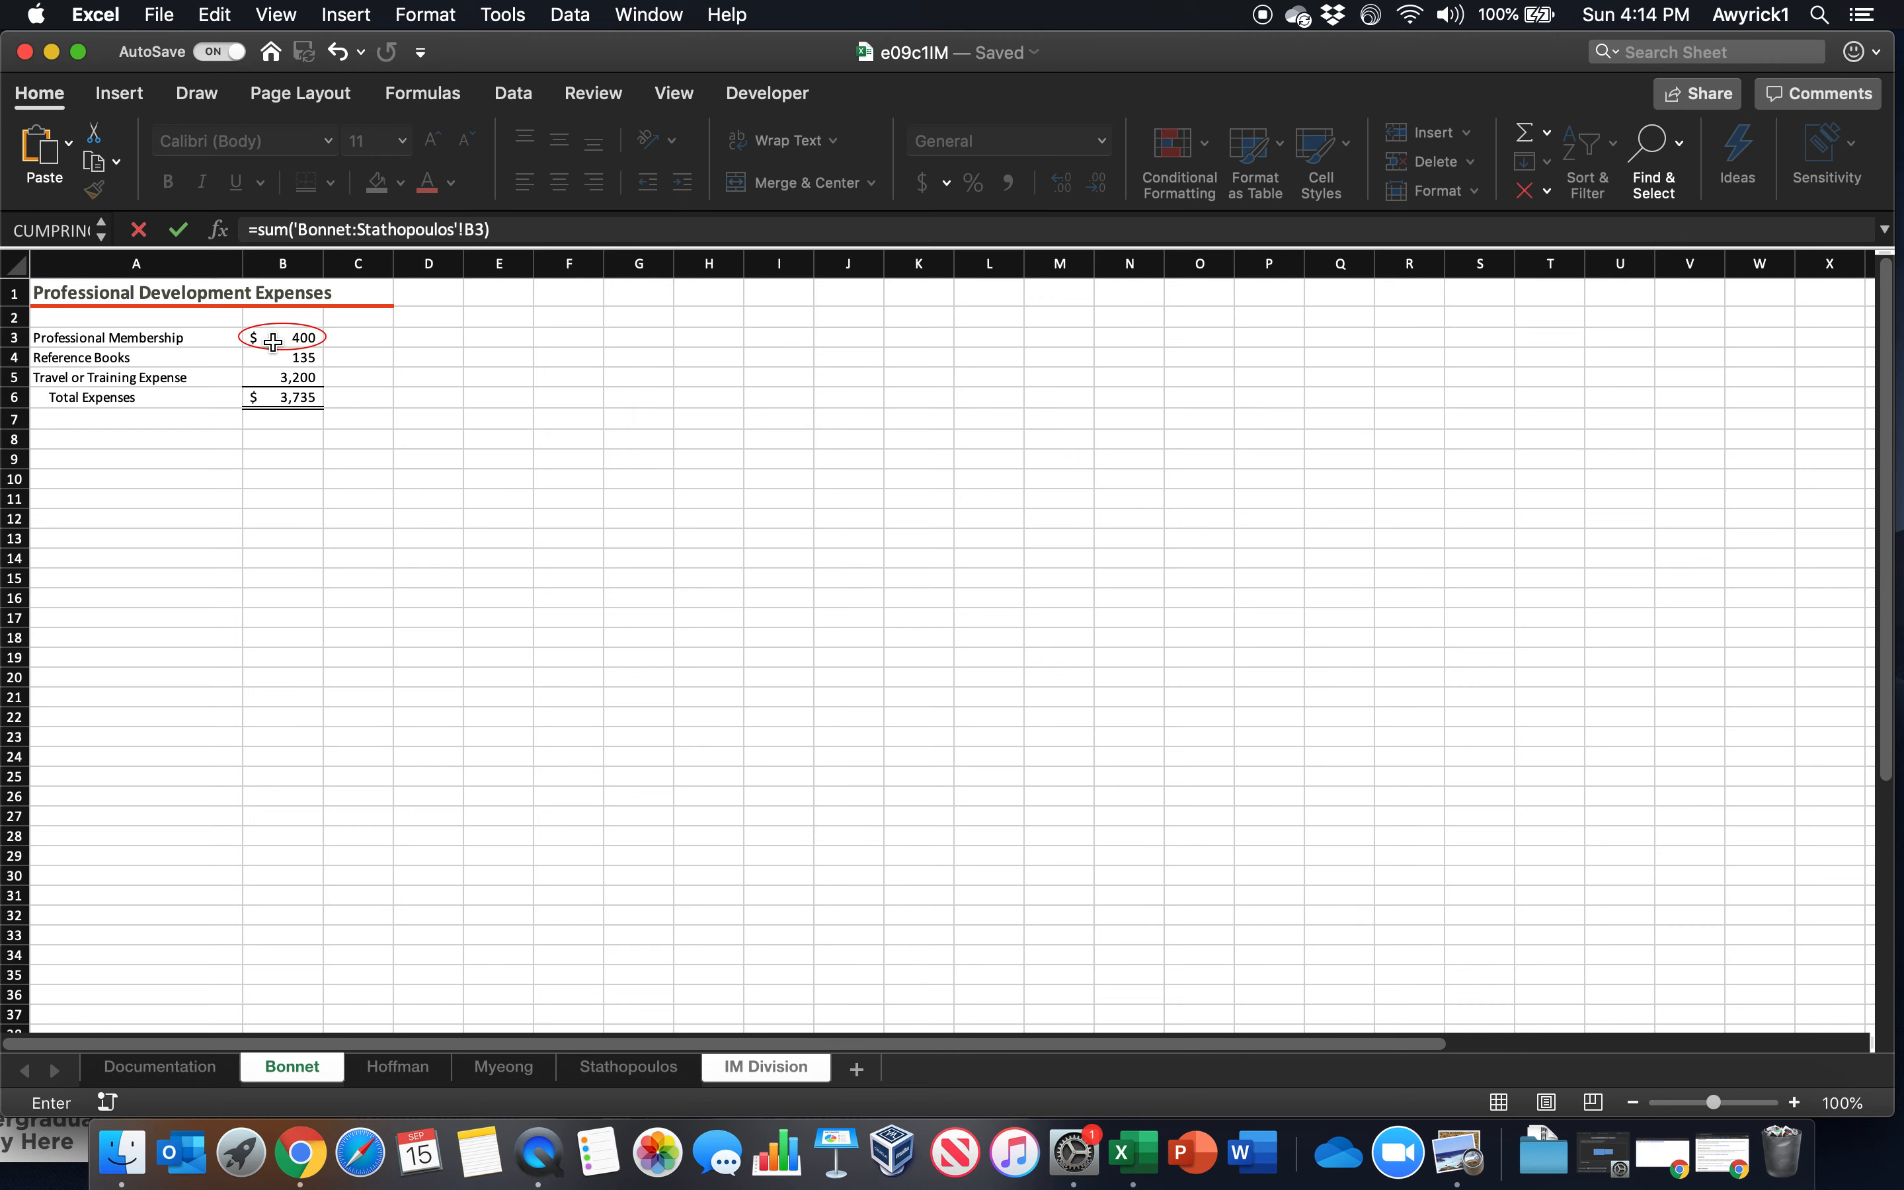
key(Return)
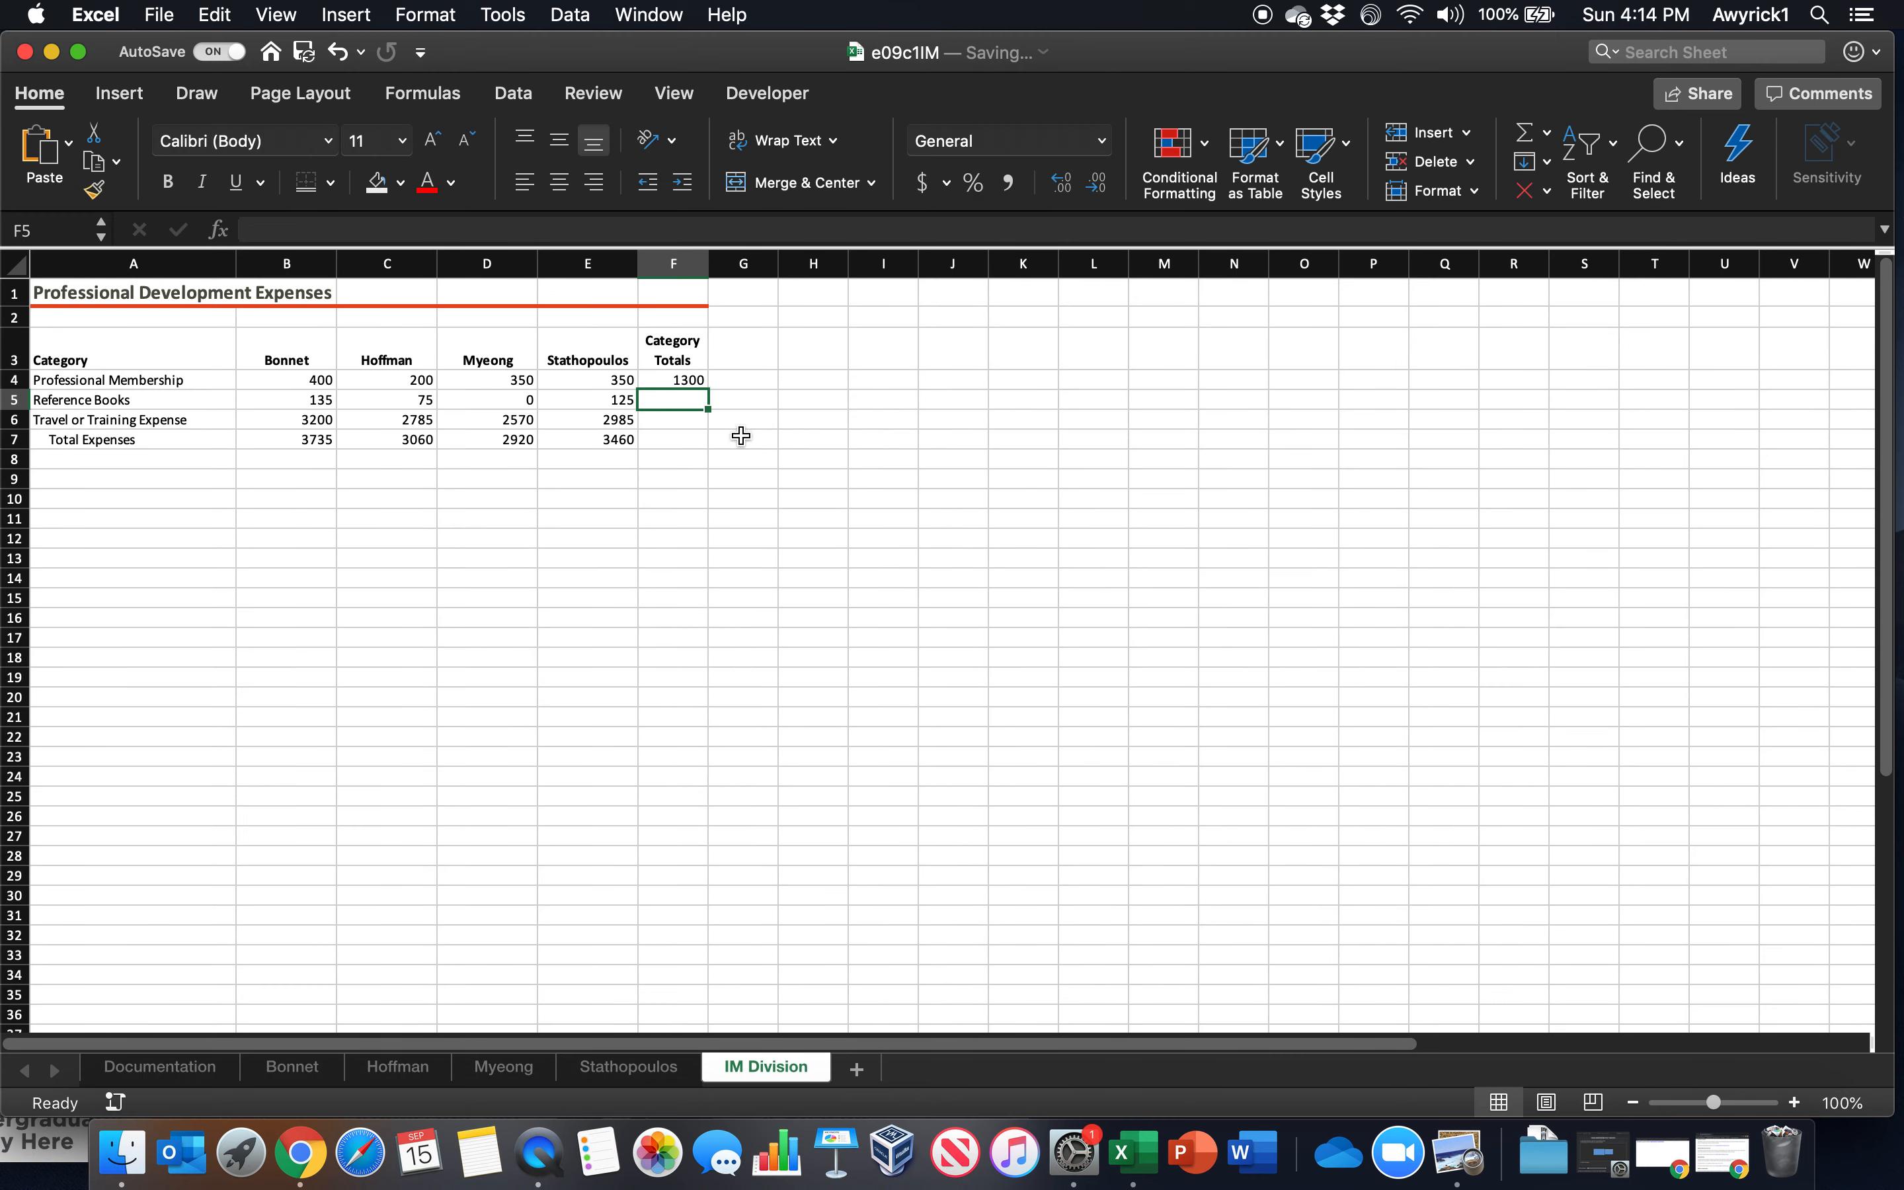
Check the Professional Membership total against B4:E4 and fill the 3-D SUM formula from F4 down through F7
drag(323, 379, 616, 381)
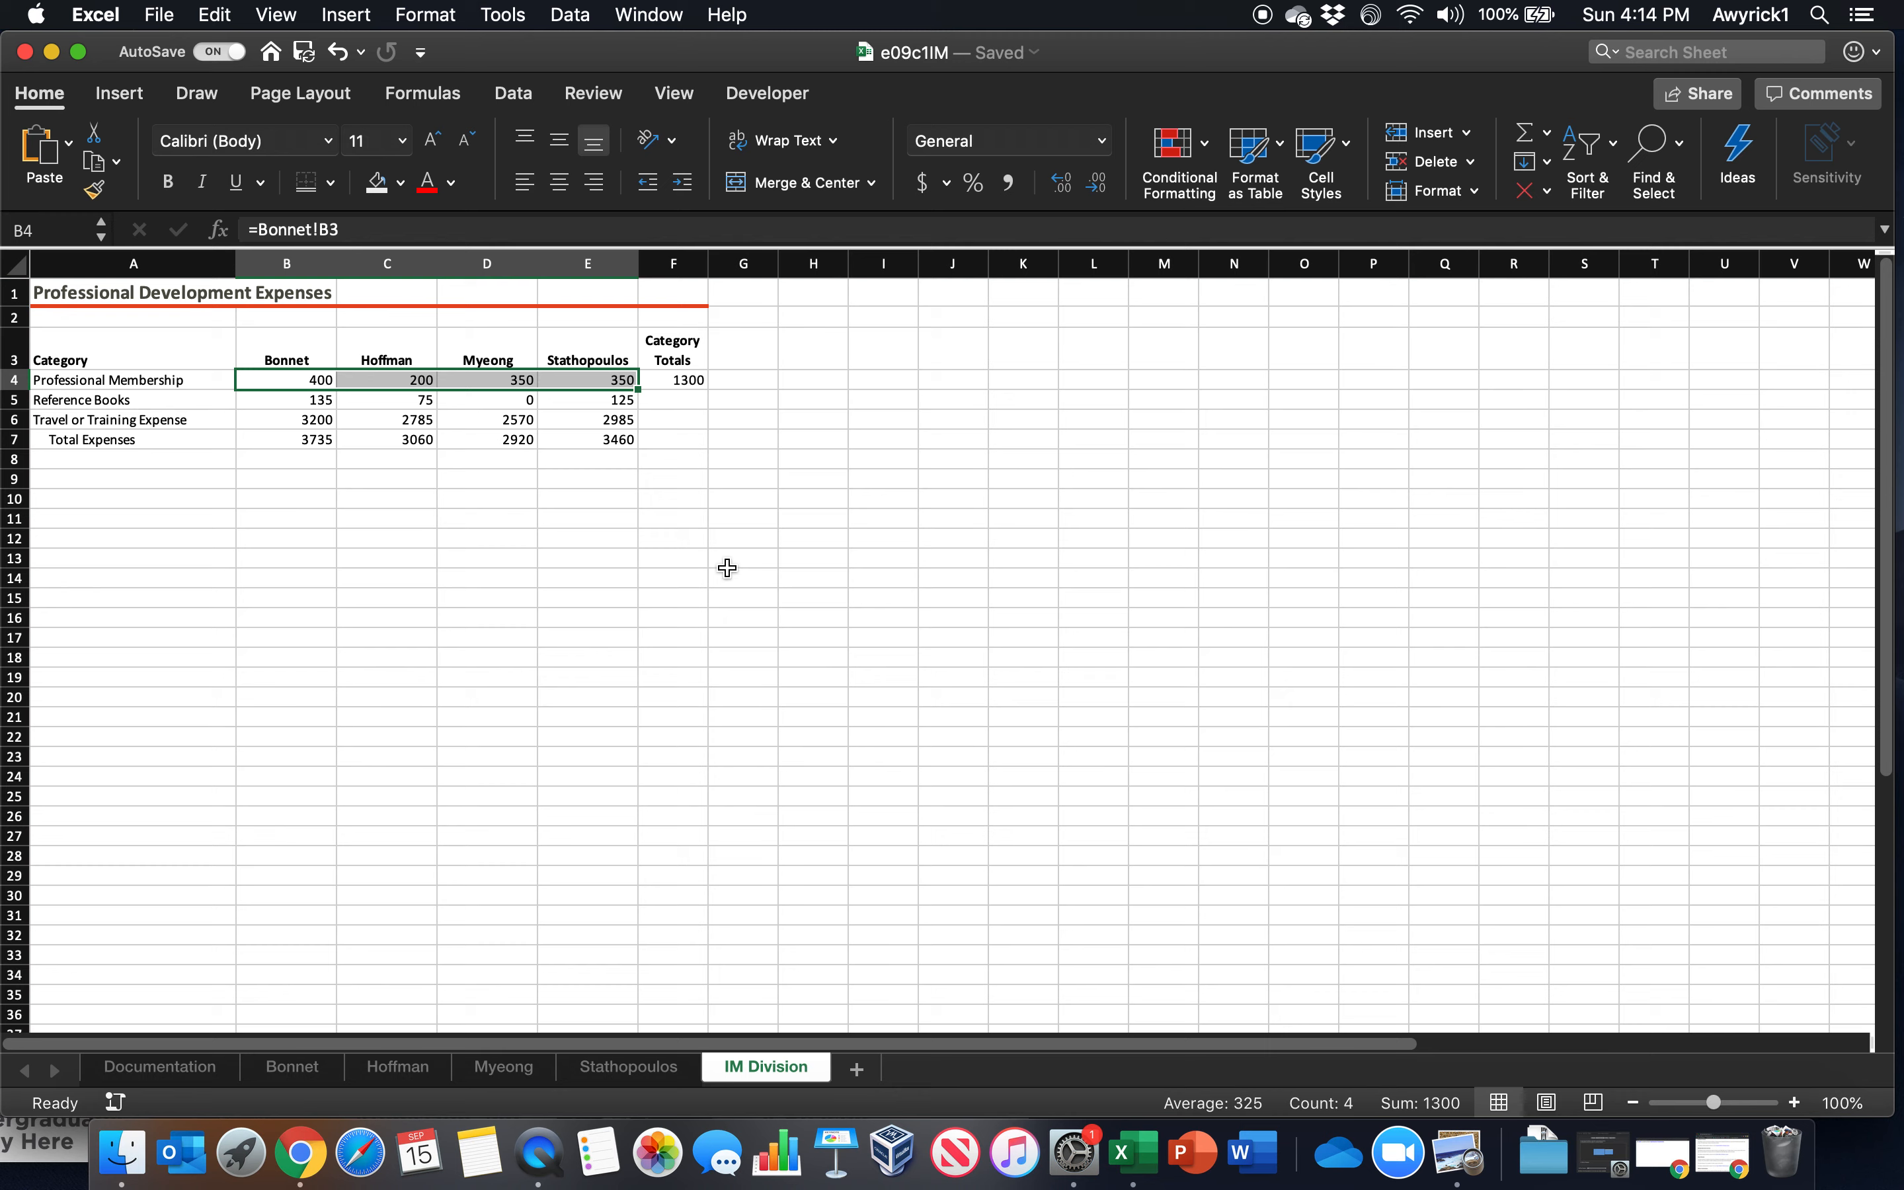
click(690, 384)
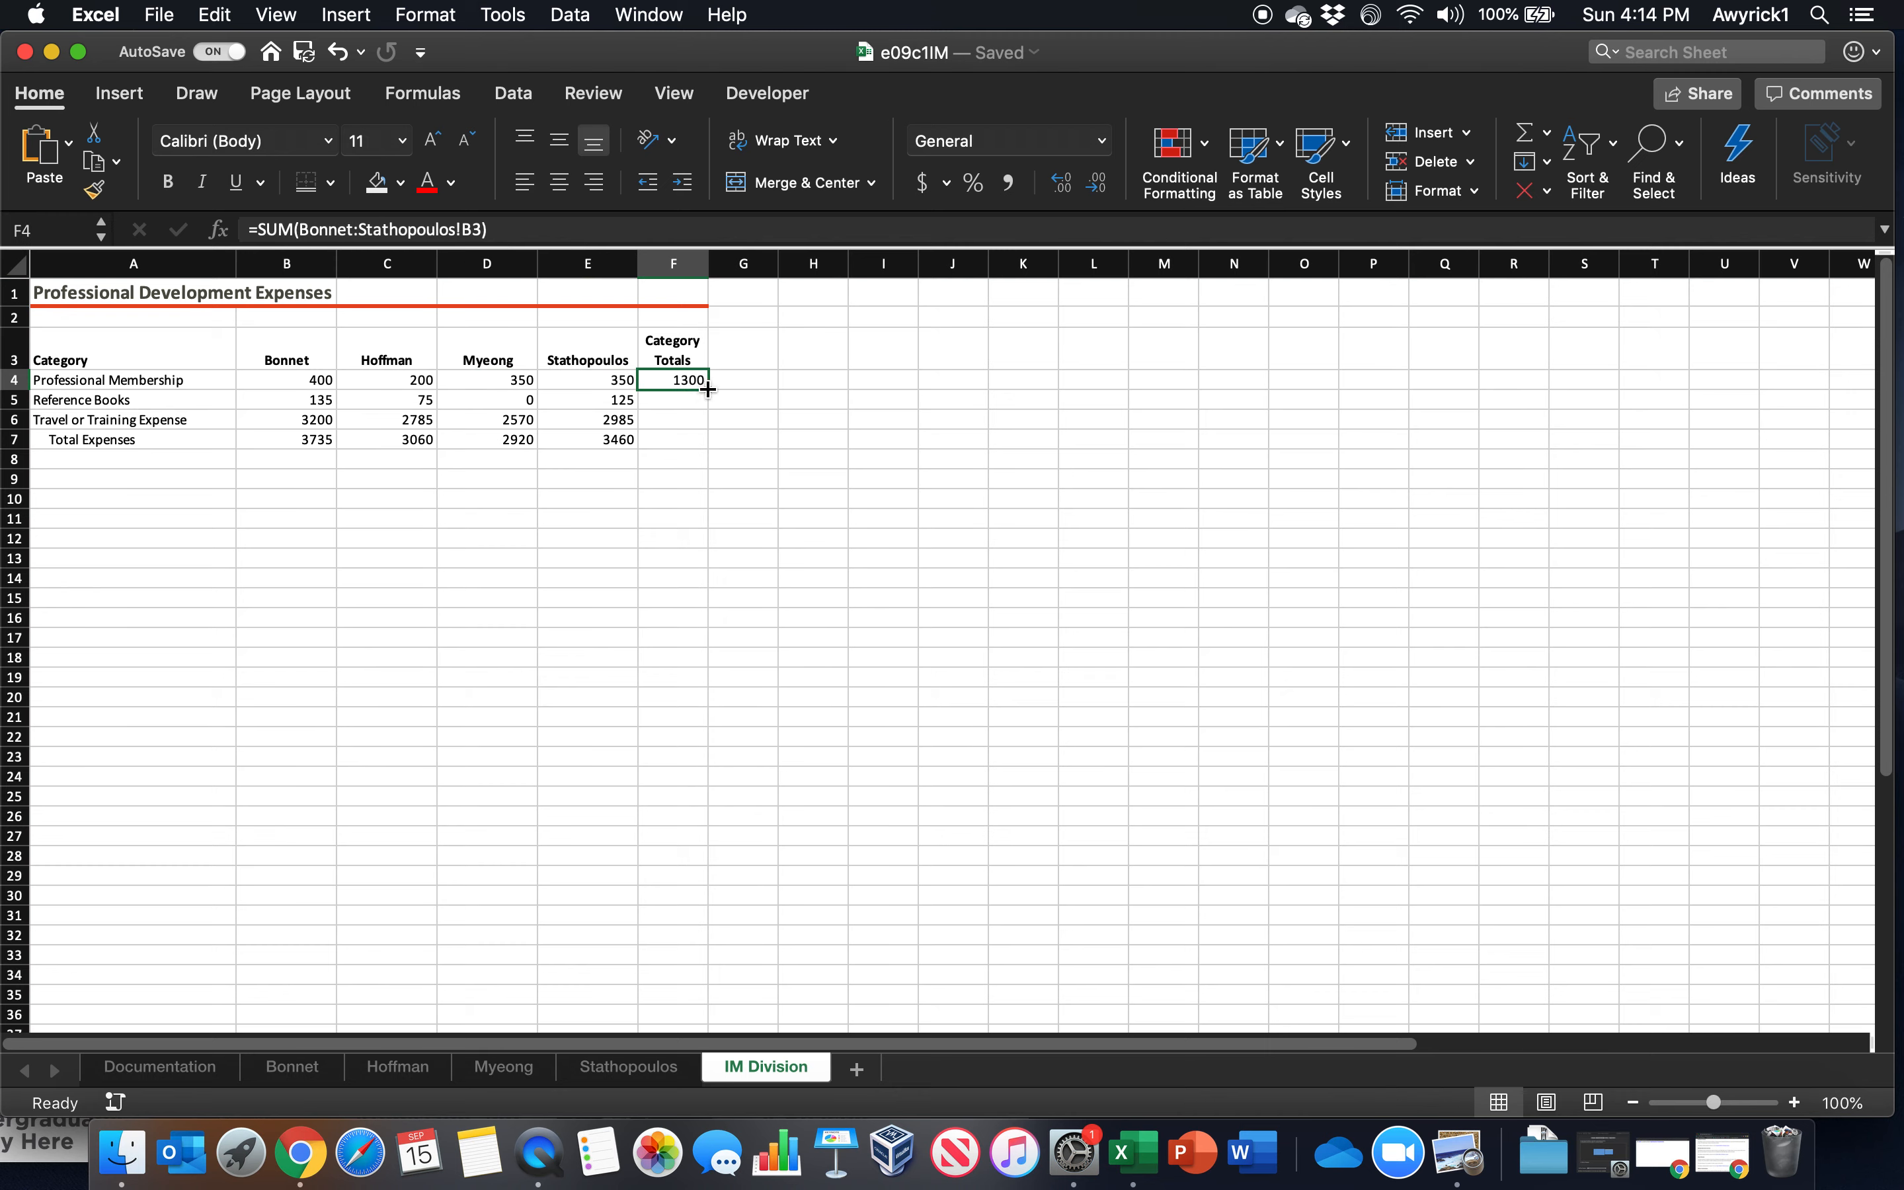
double_click(707, 389)
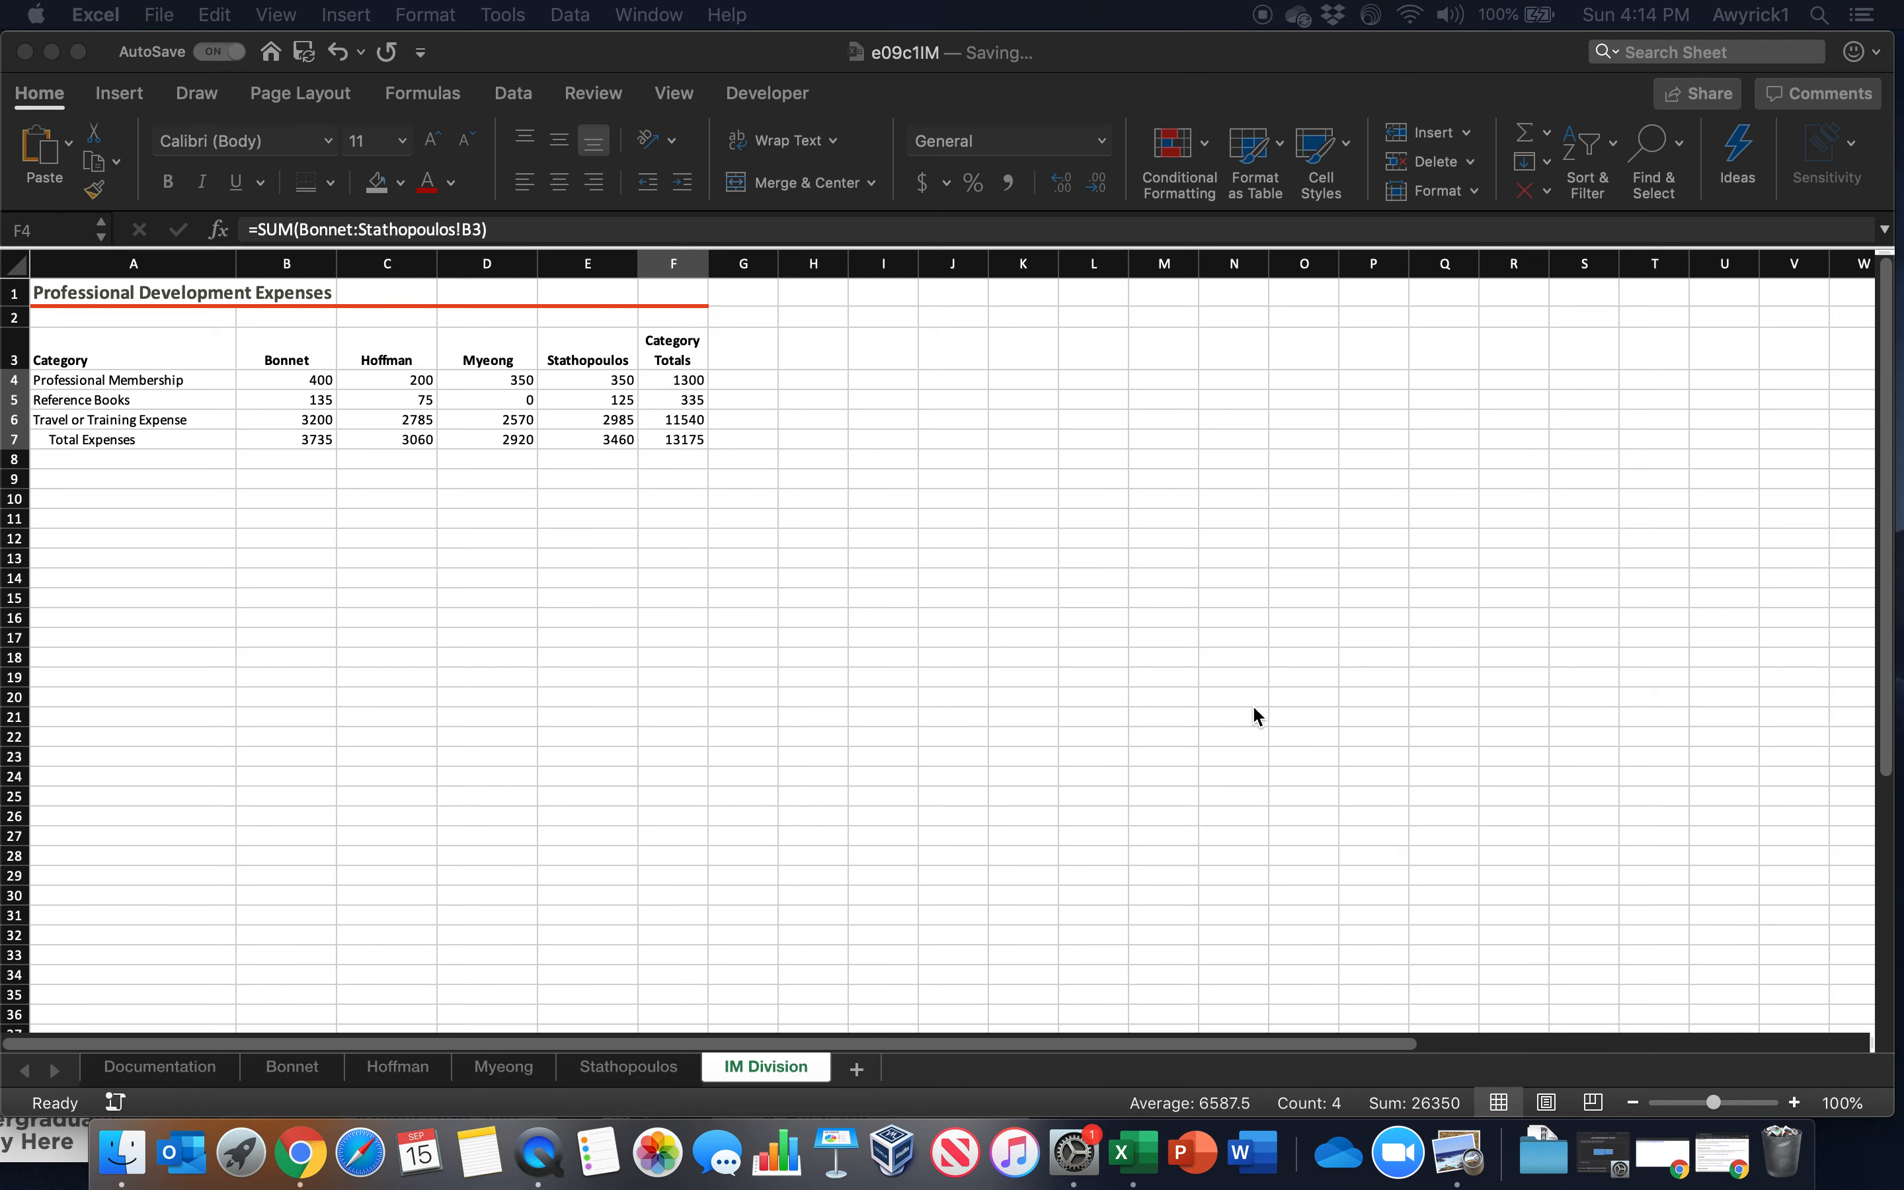
click(1297, 747)
Format B4:F4 and B7:F7 as Accounting with dollar signs and no decimal places
drag(269, 380, 666, 378)
drag(284, 447, 681, 441)
click(923, 183)
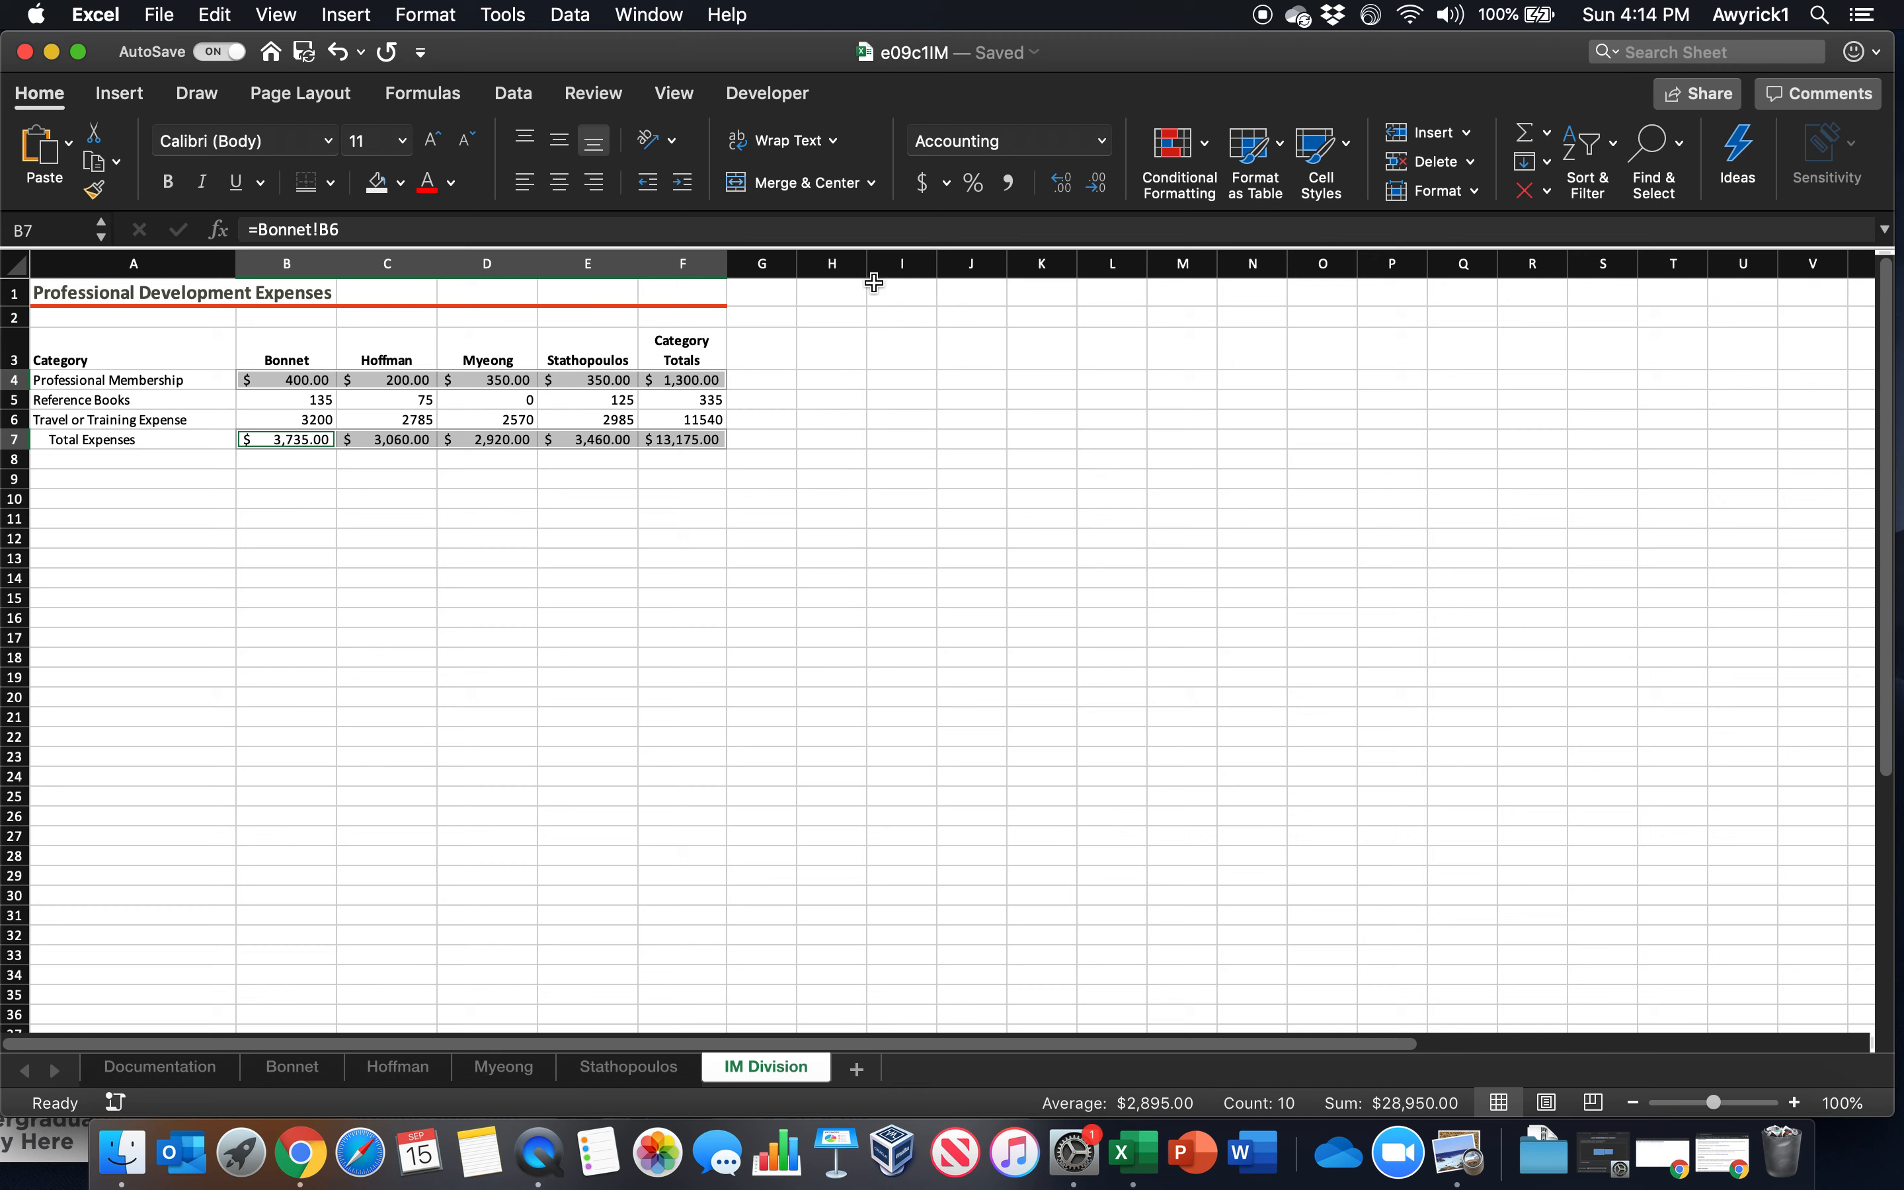
click(1096, 186)
click(1097, 188)
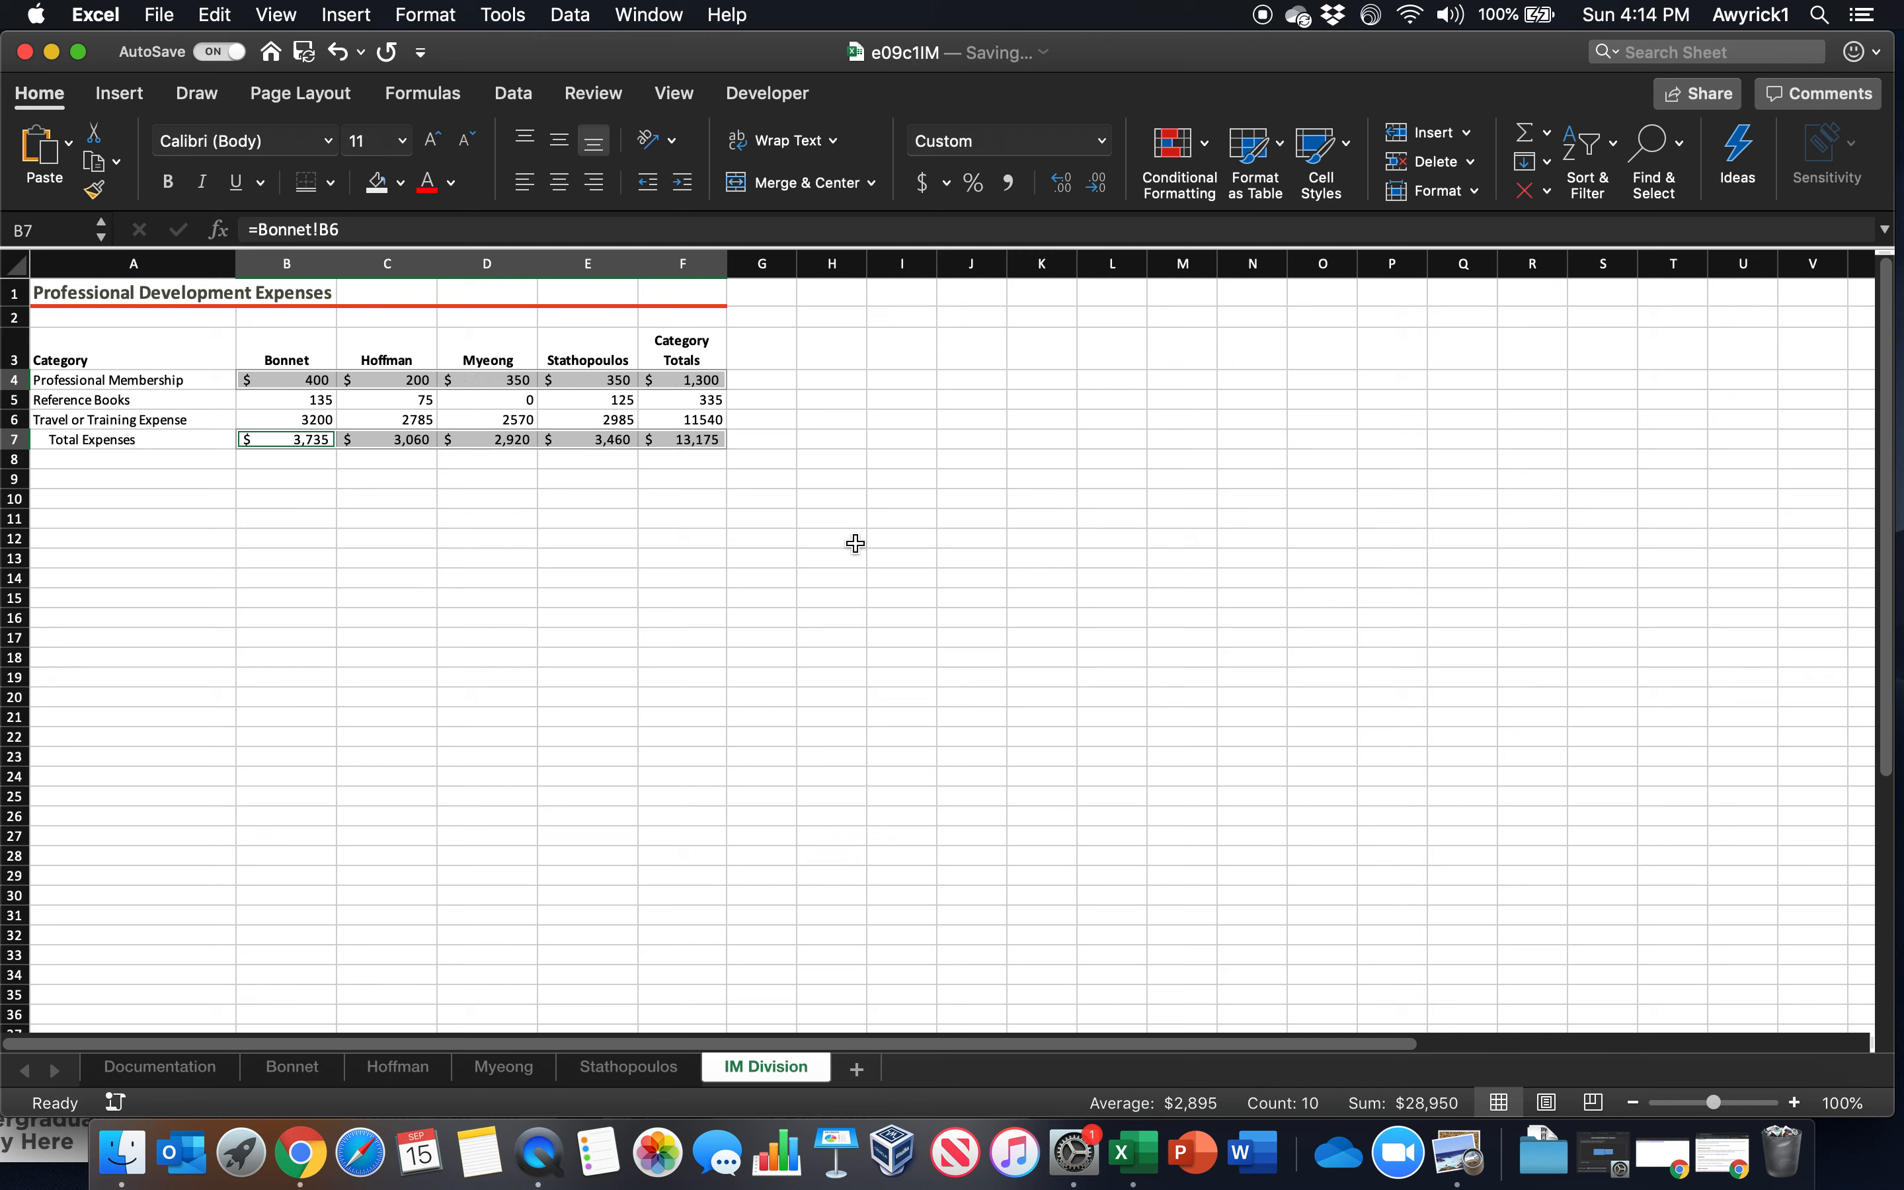
Apply the comma number format with no decimal places to B5:F6
drag(299, 399, 680, 418)
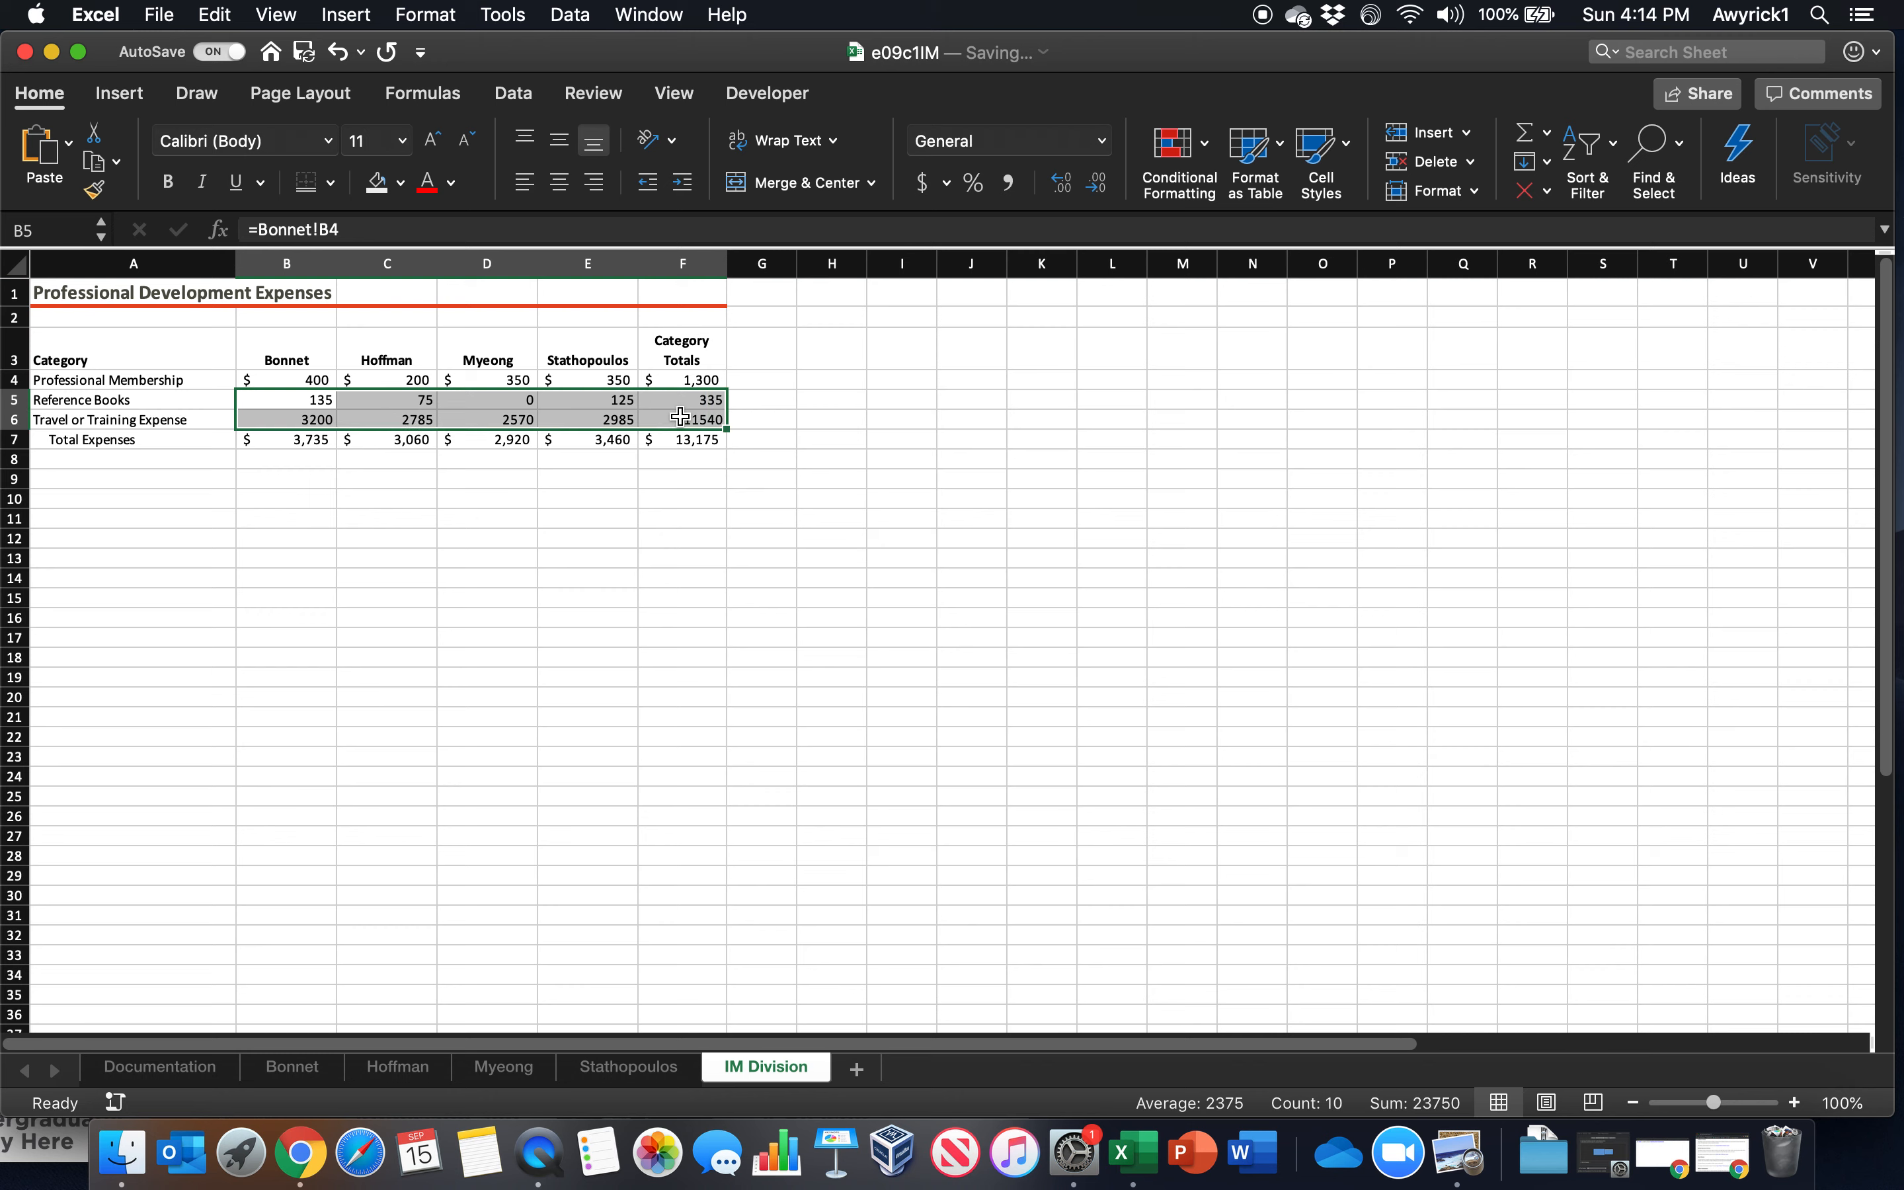
click(1006, 186)
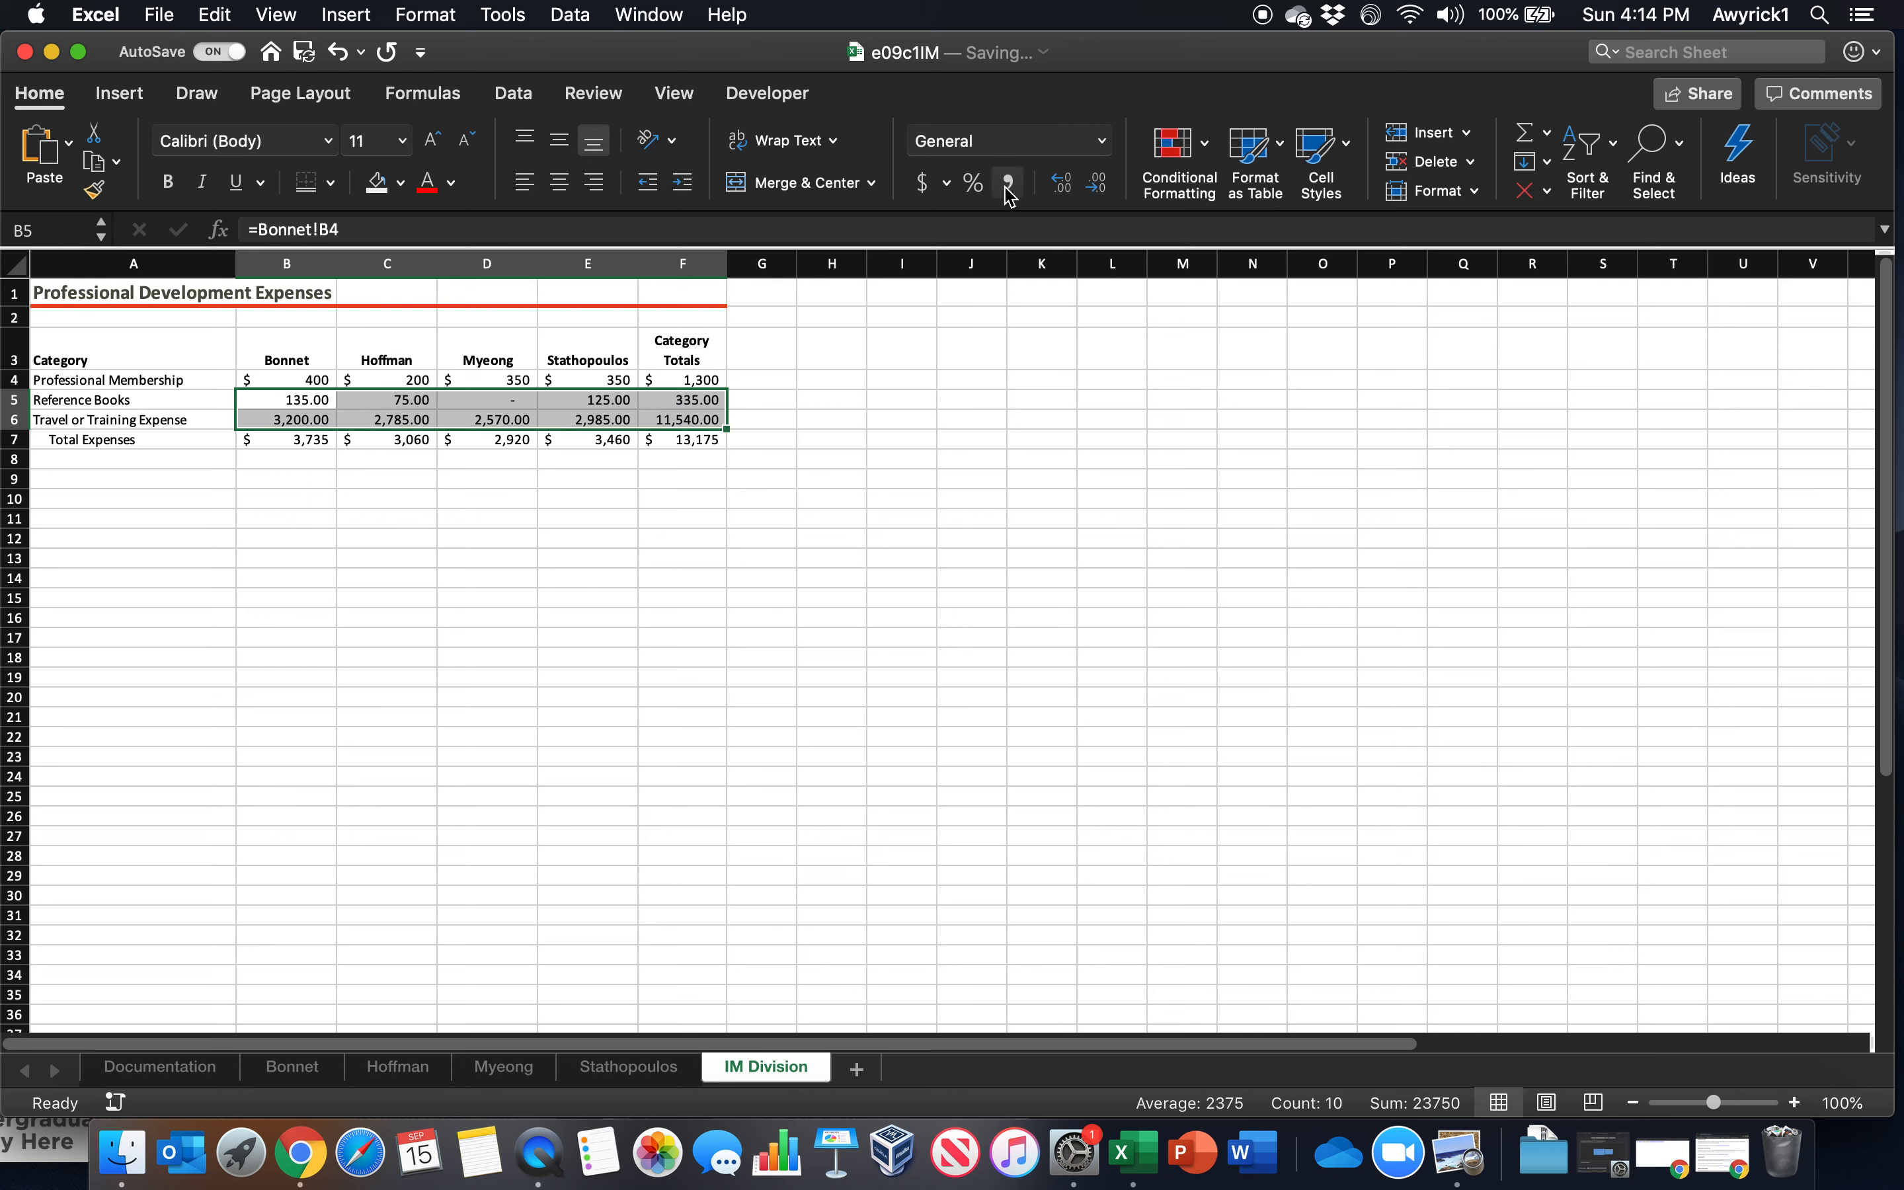
click(1096, 182)
click(1096, 183)
click(845, 565)
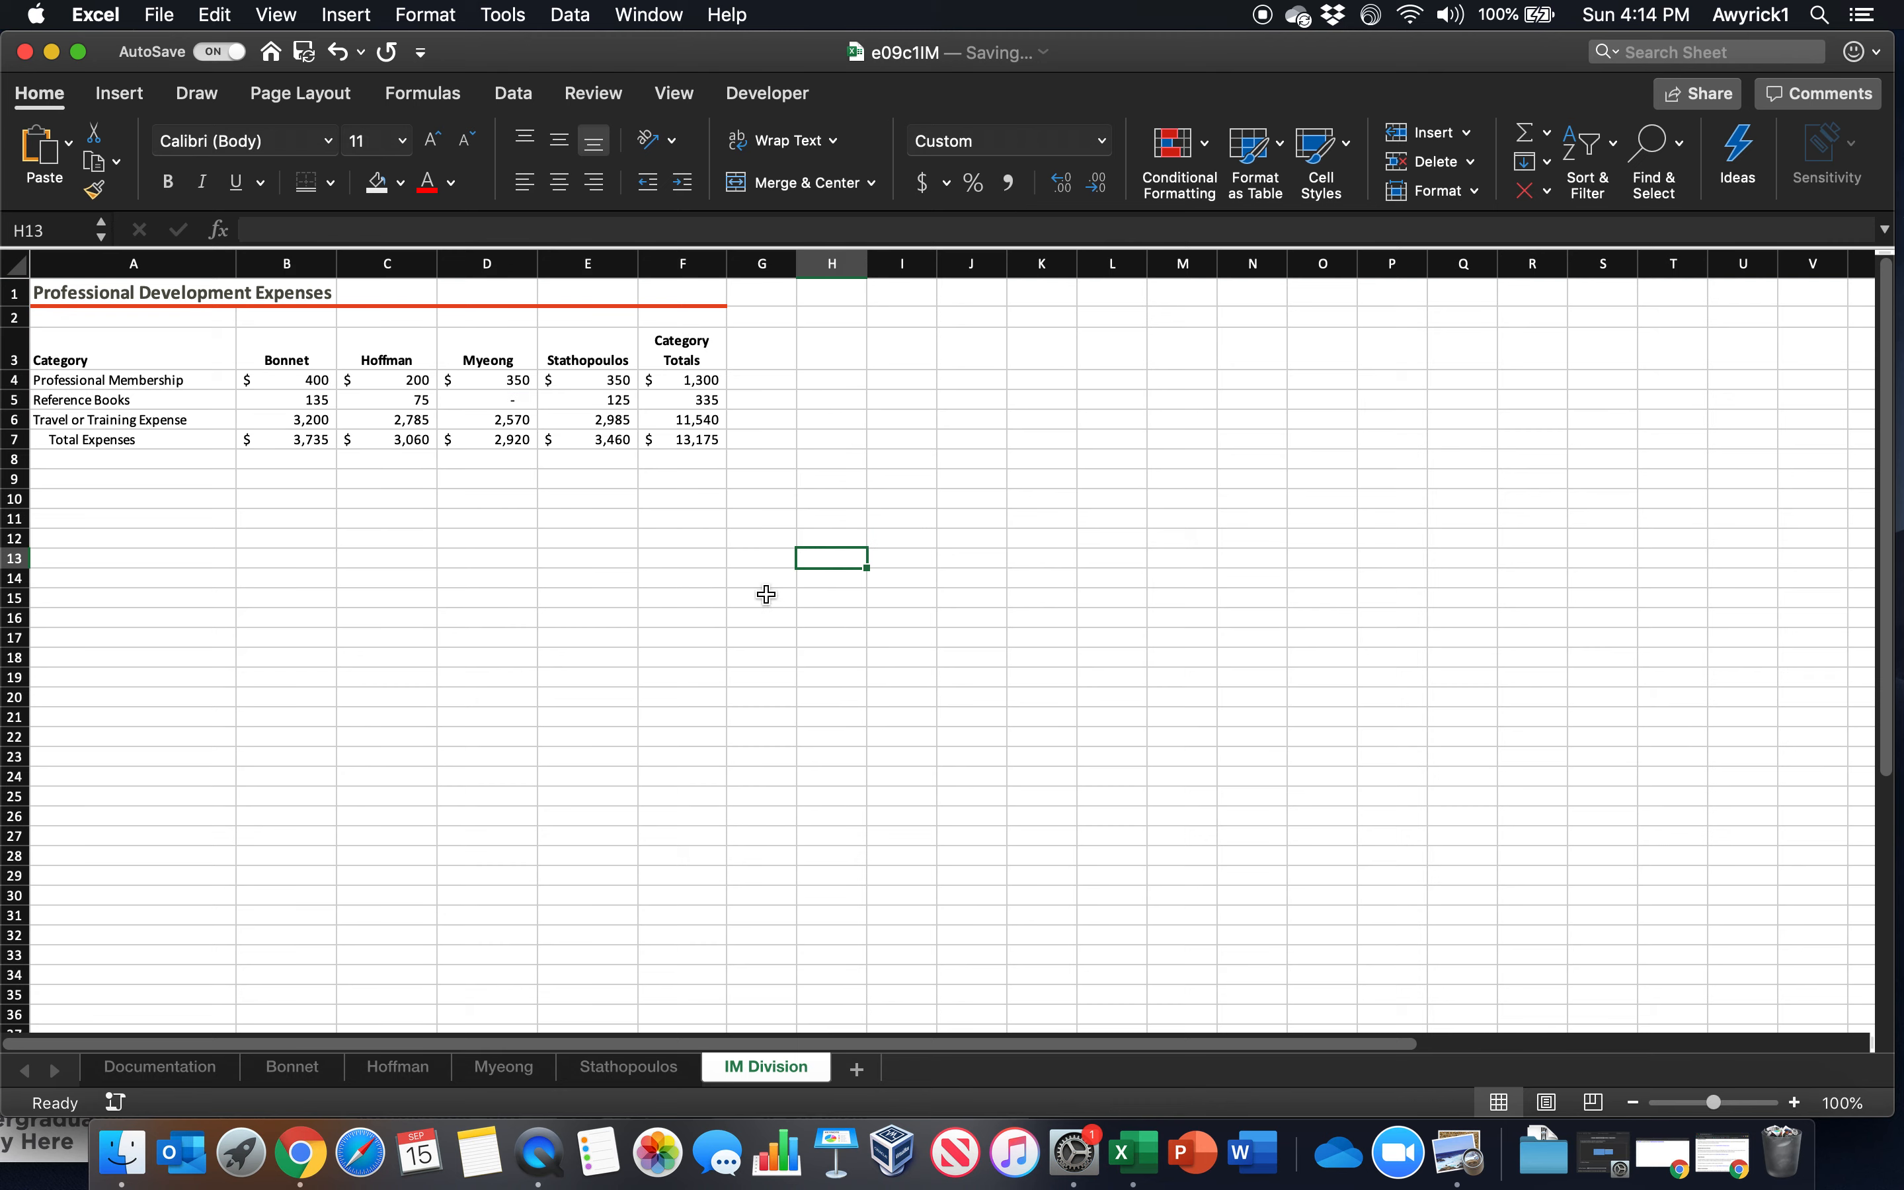
Apply a Top and Double Bottom Border to the Total Expenses values in B7:F7
drag(286, 439, 675, 441)
click(331, 184)
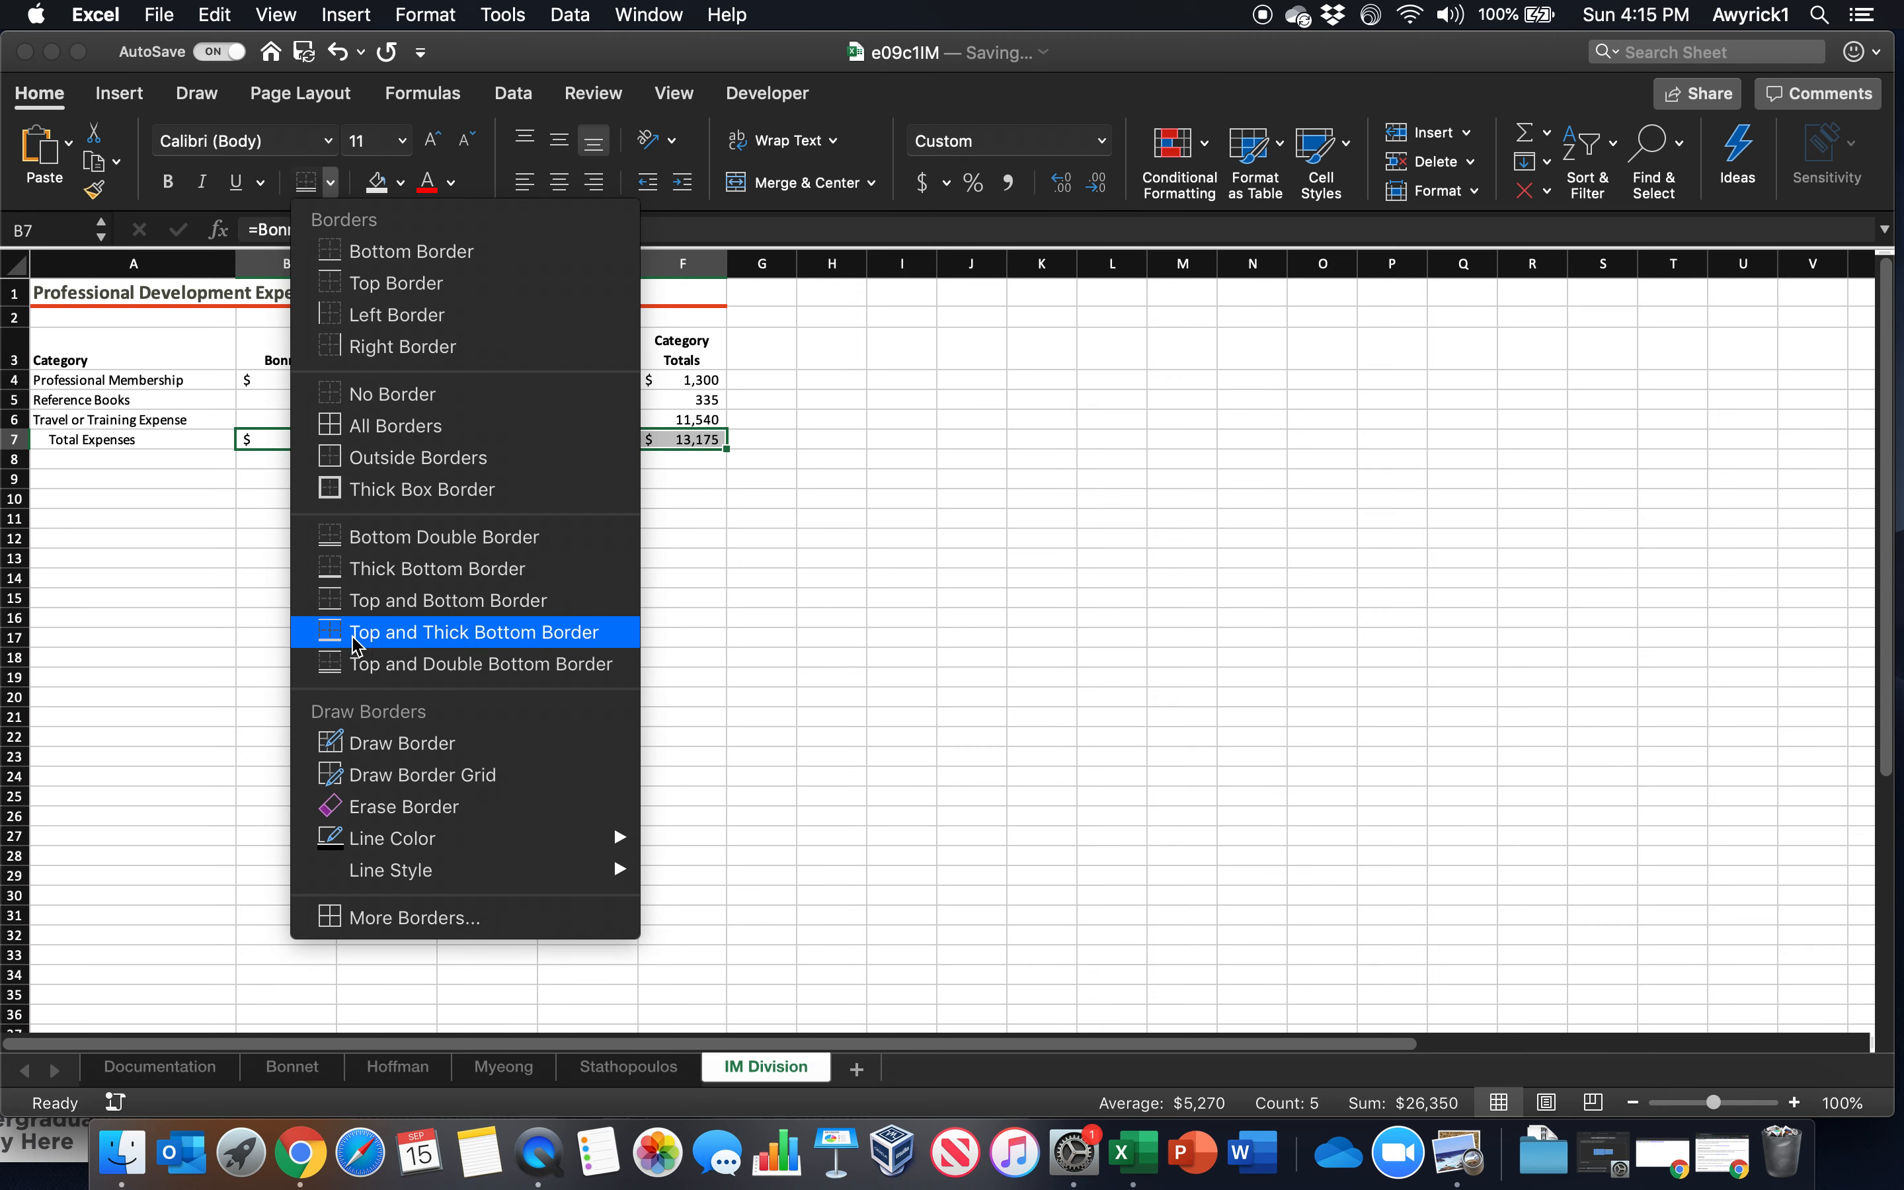
click(1182, 620)
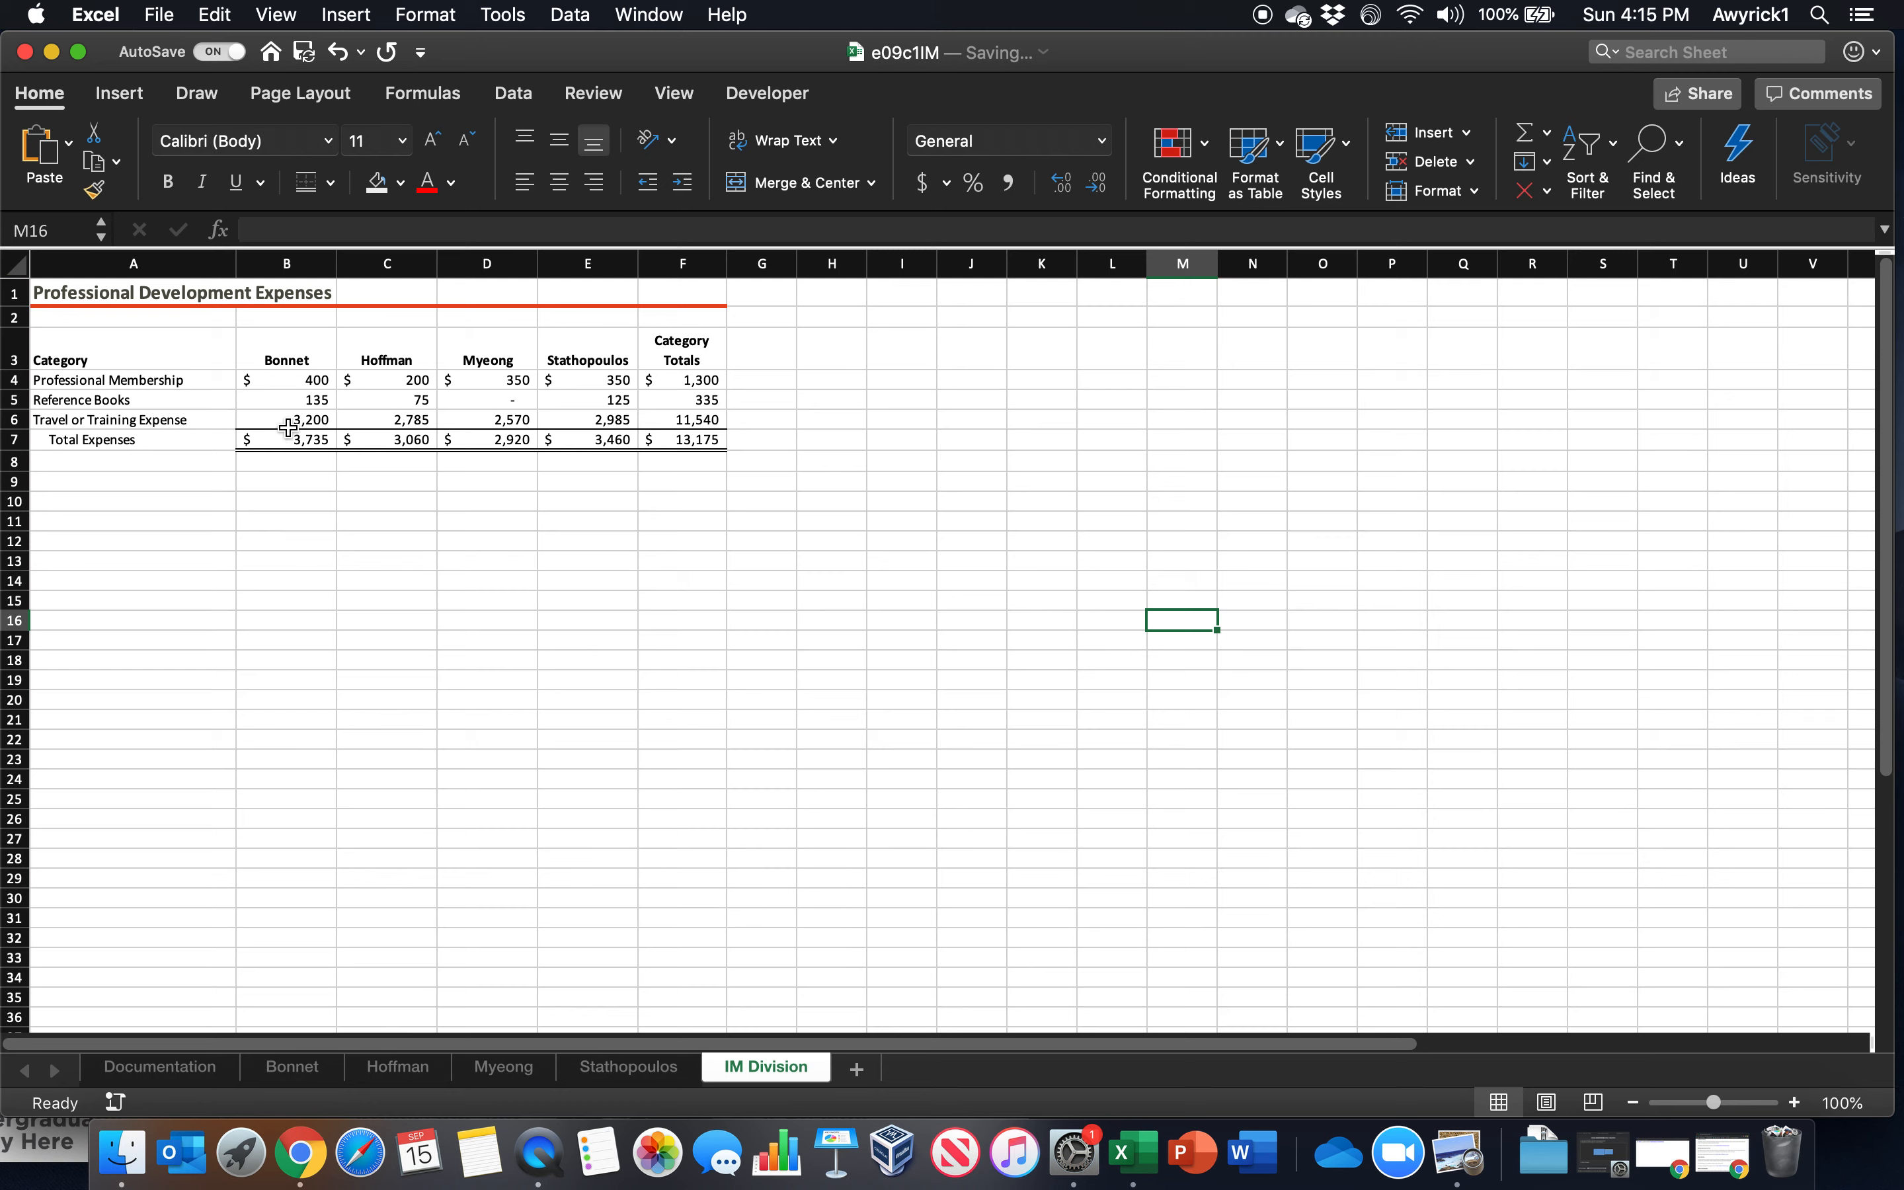
drag(293, 423, 690, 413)
drag(286, 437, 680, 441)
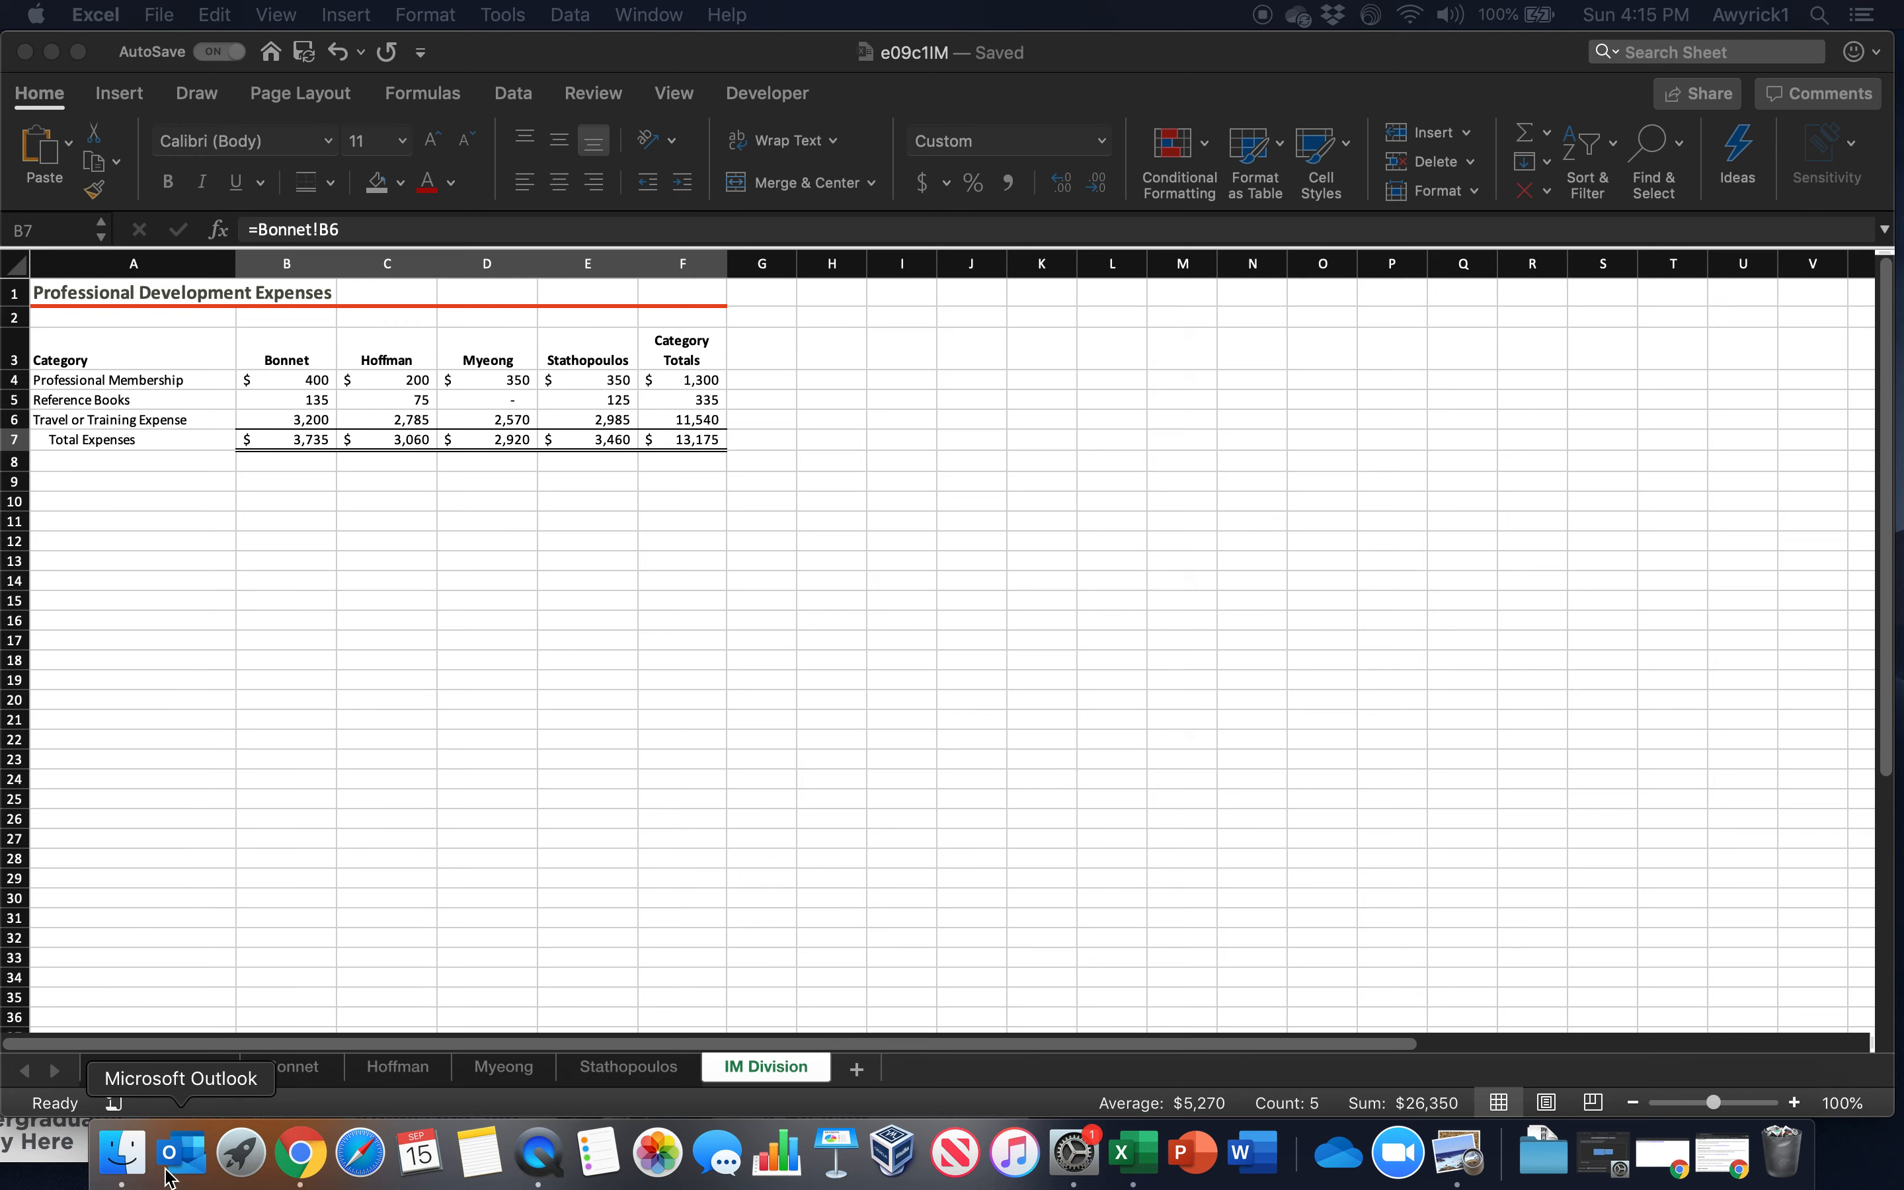
On the Documentation worksheet, hyperlink B7 to cell B6 of the first employee worksheet in this document and follow the link to test it
click(158, 1081)
click(157, 1071)
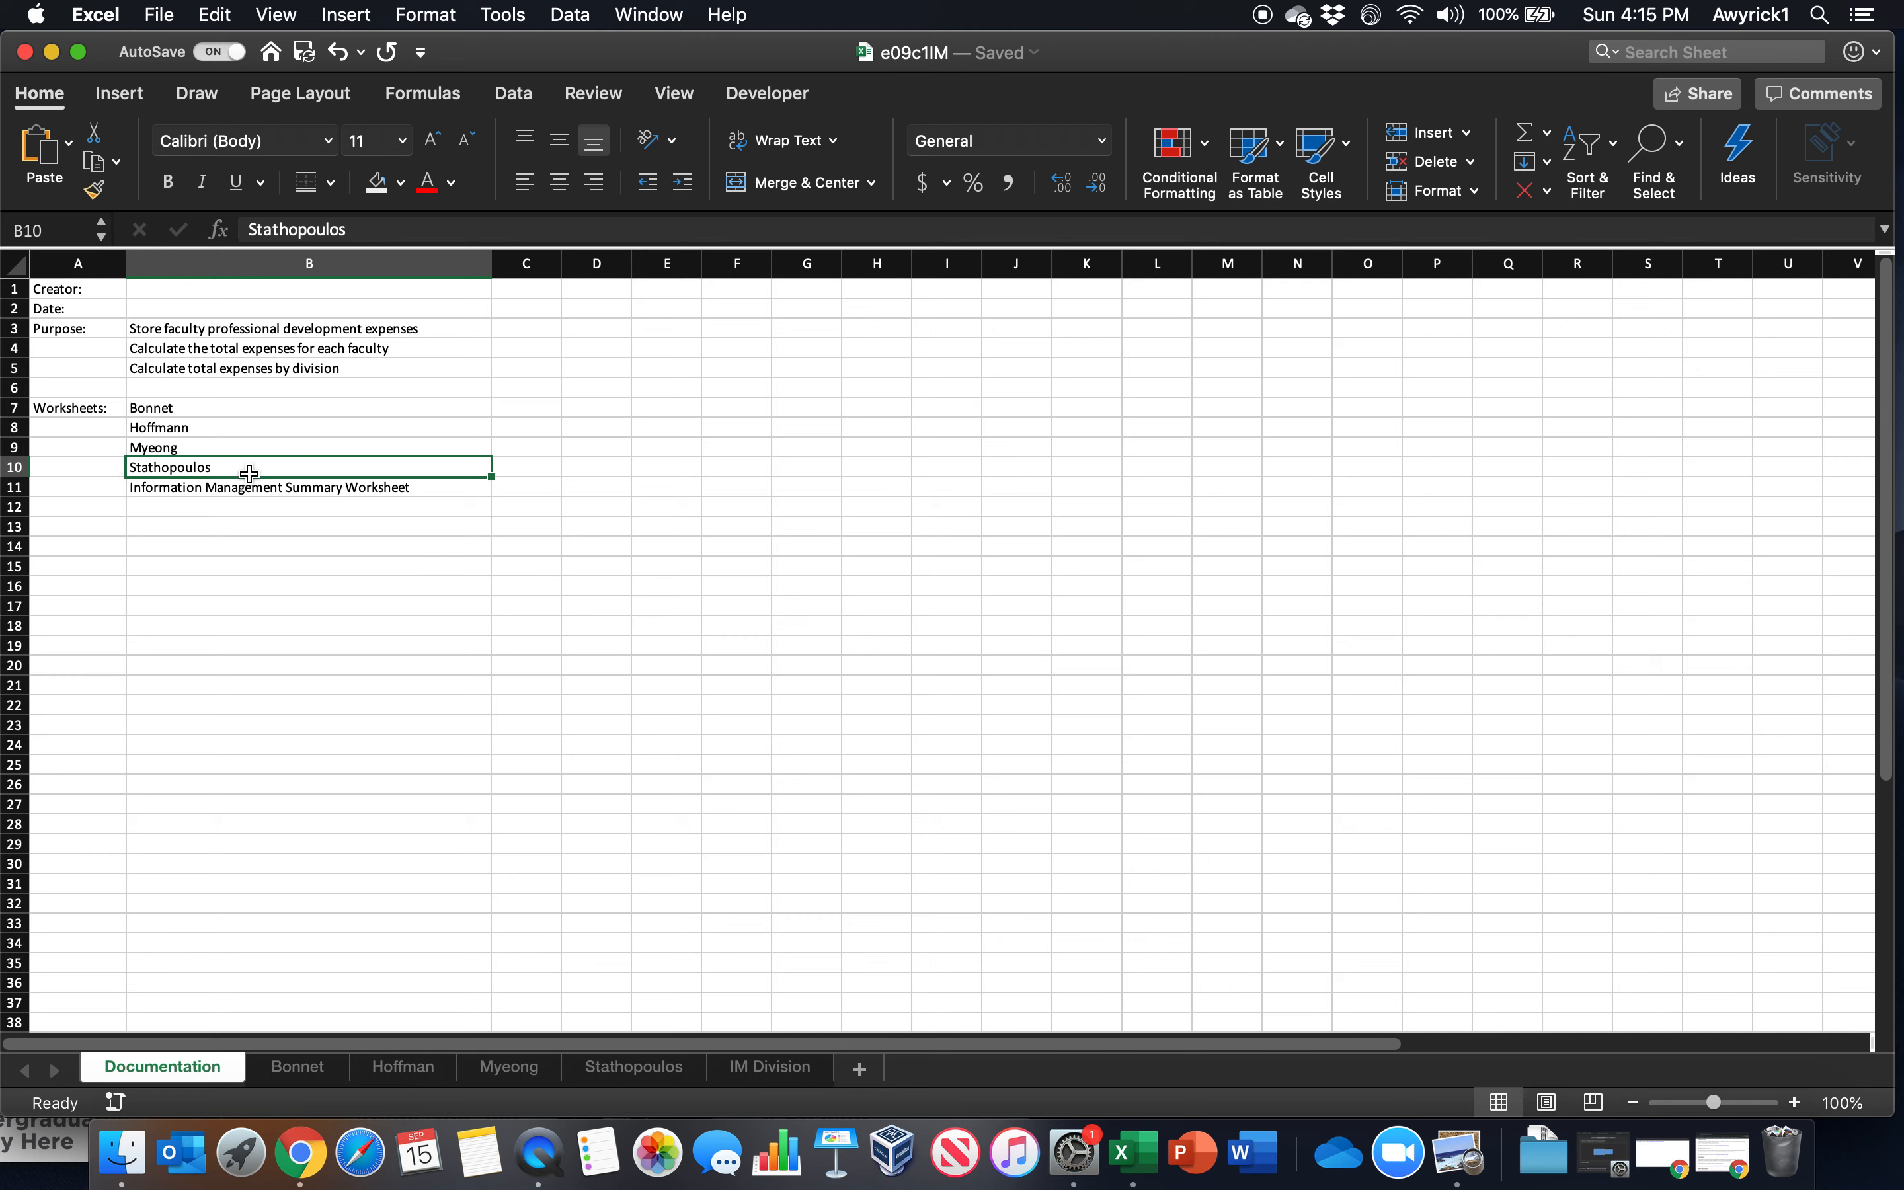
click(153, 408)
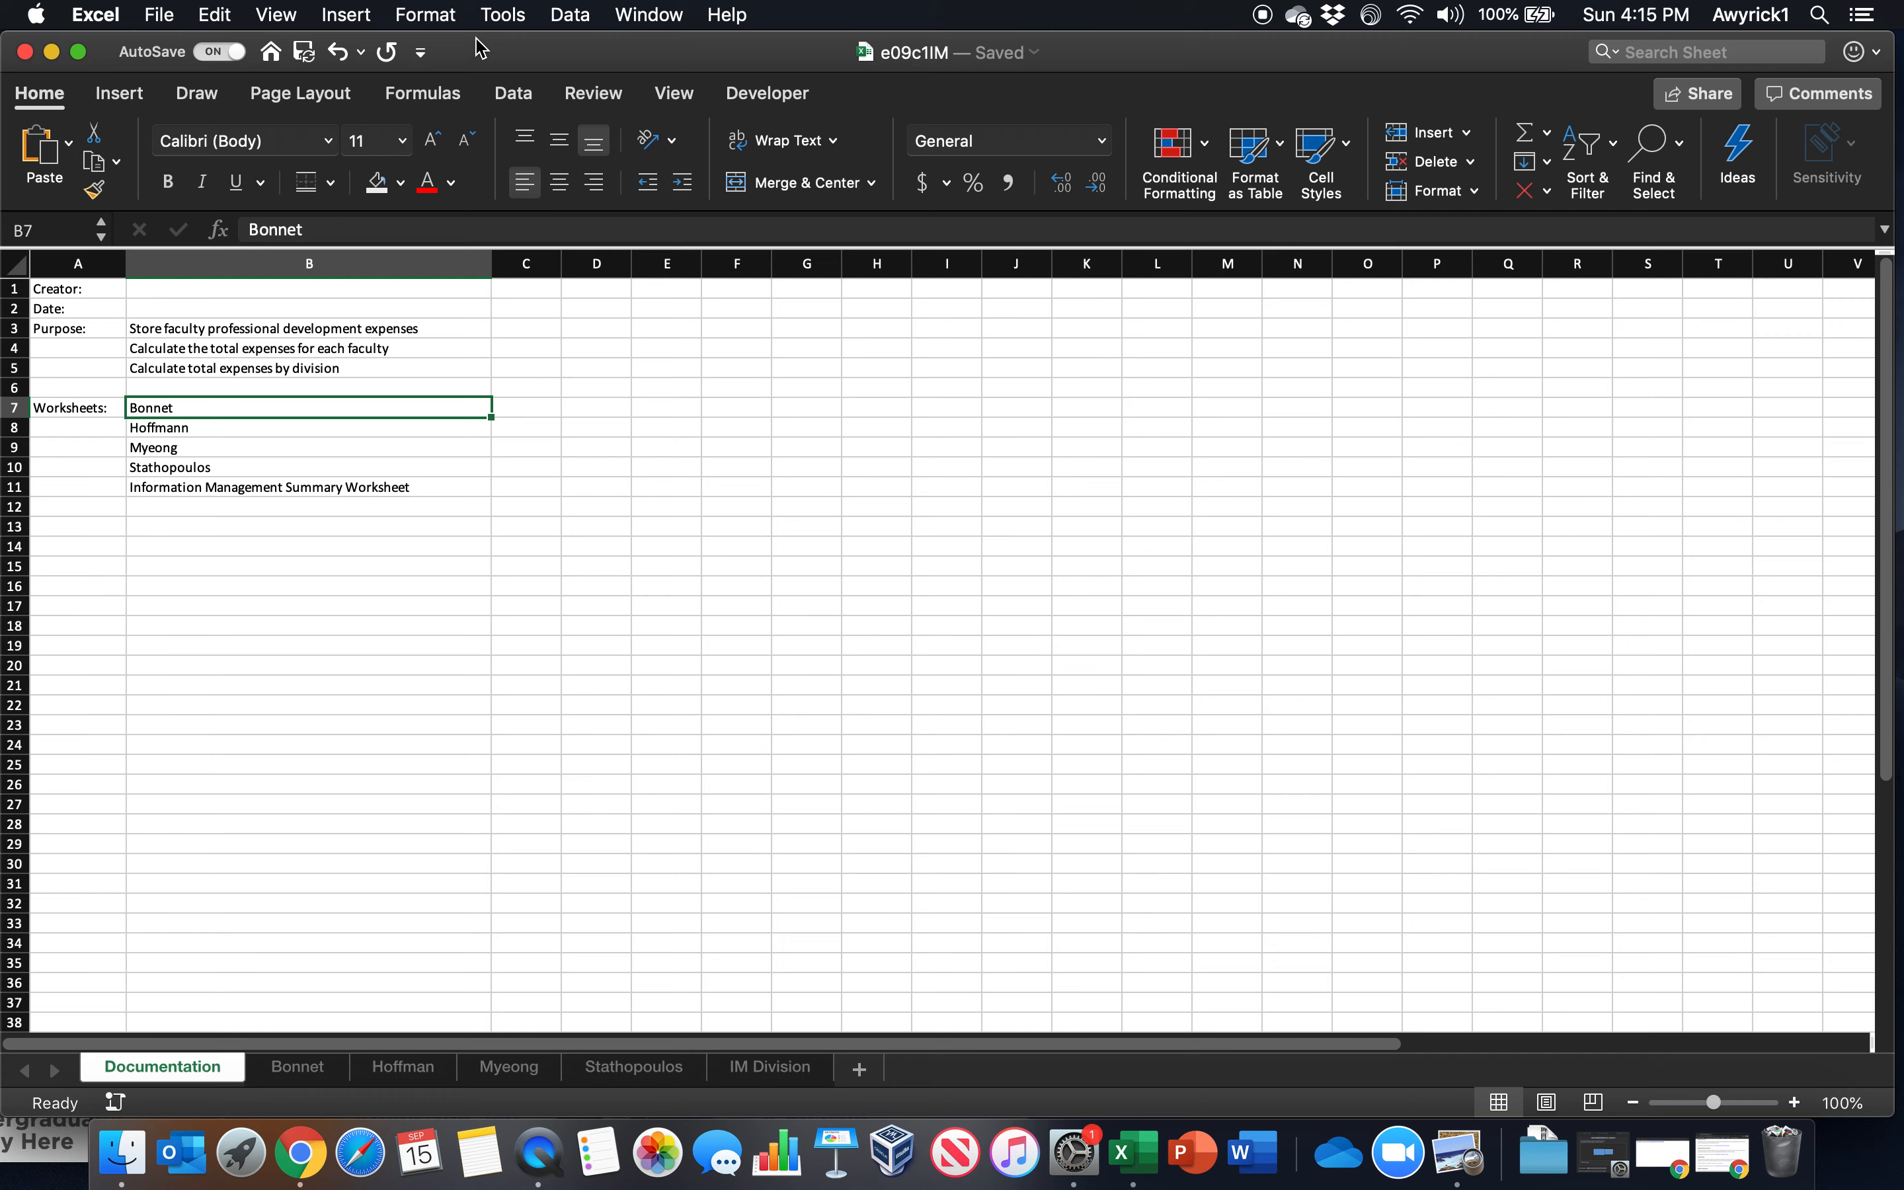
click(526, 98)
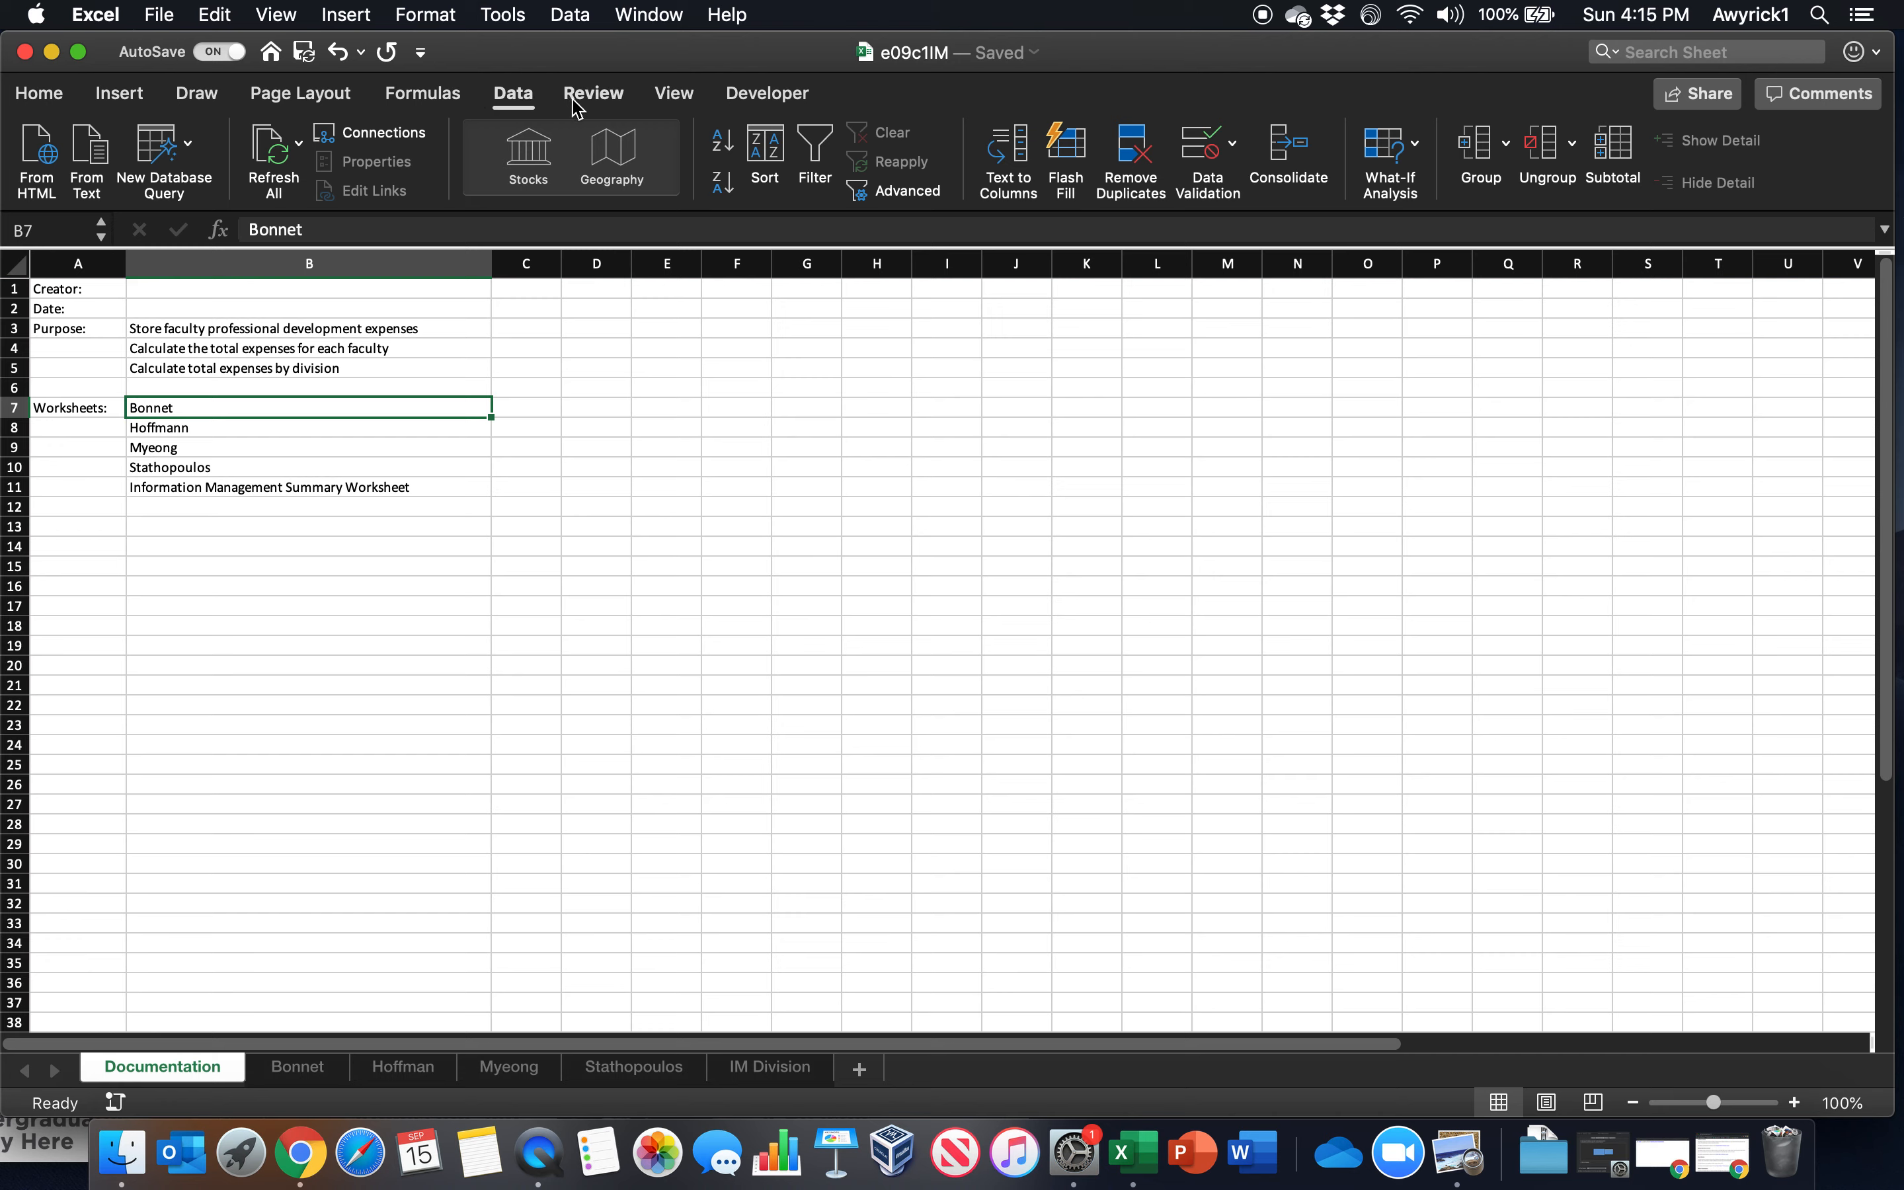
click(419, 97)
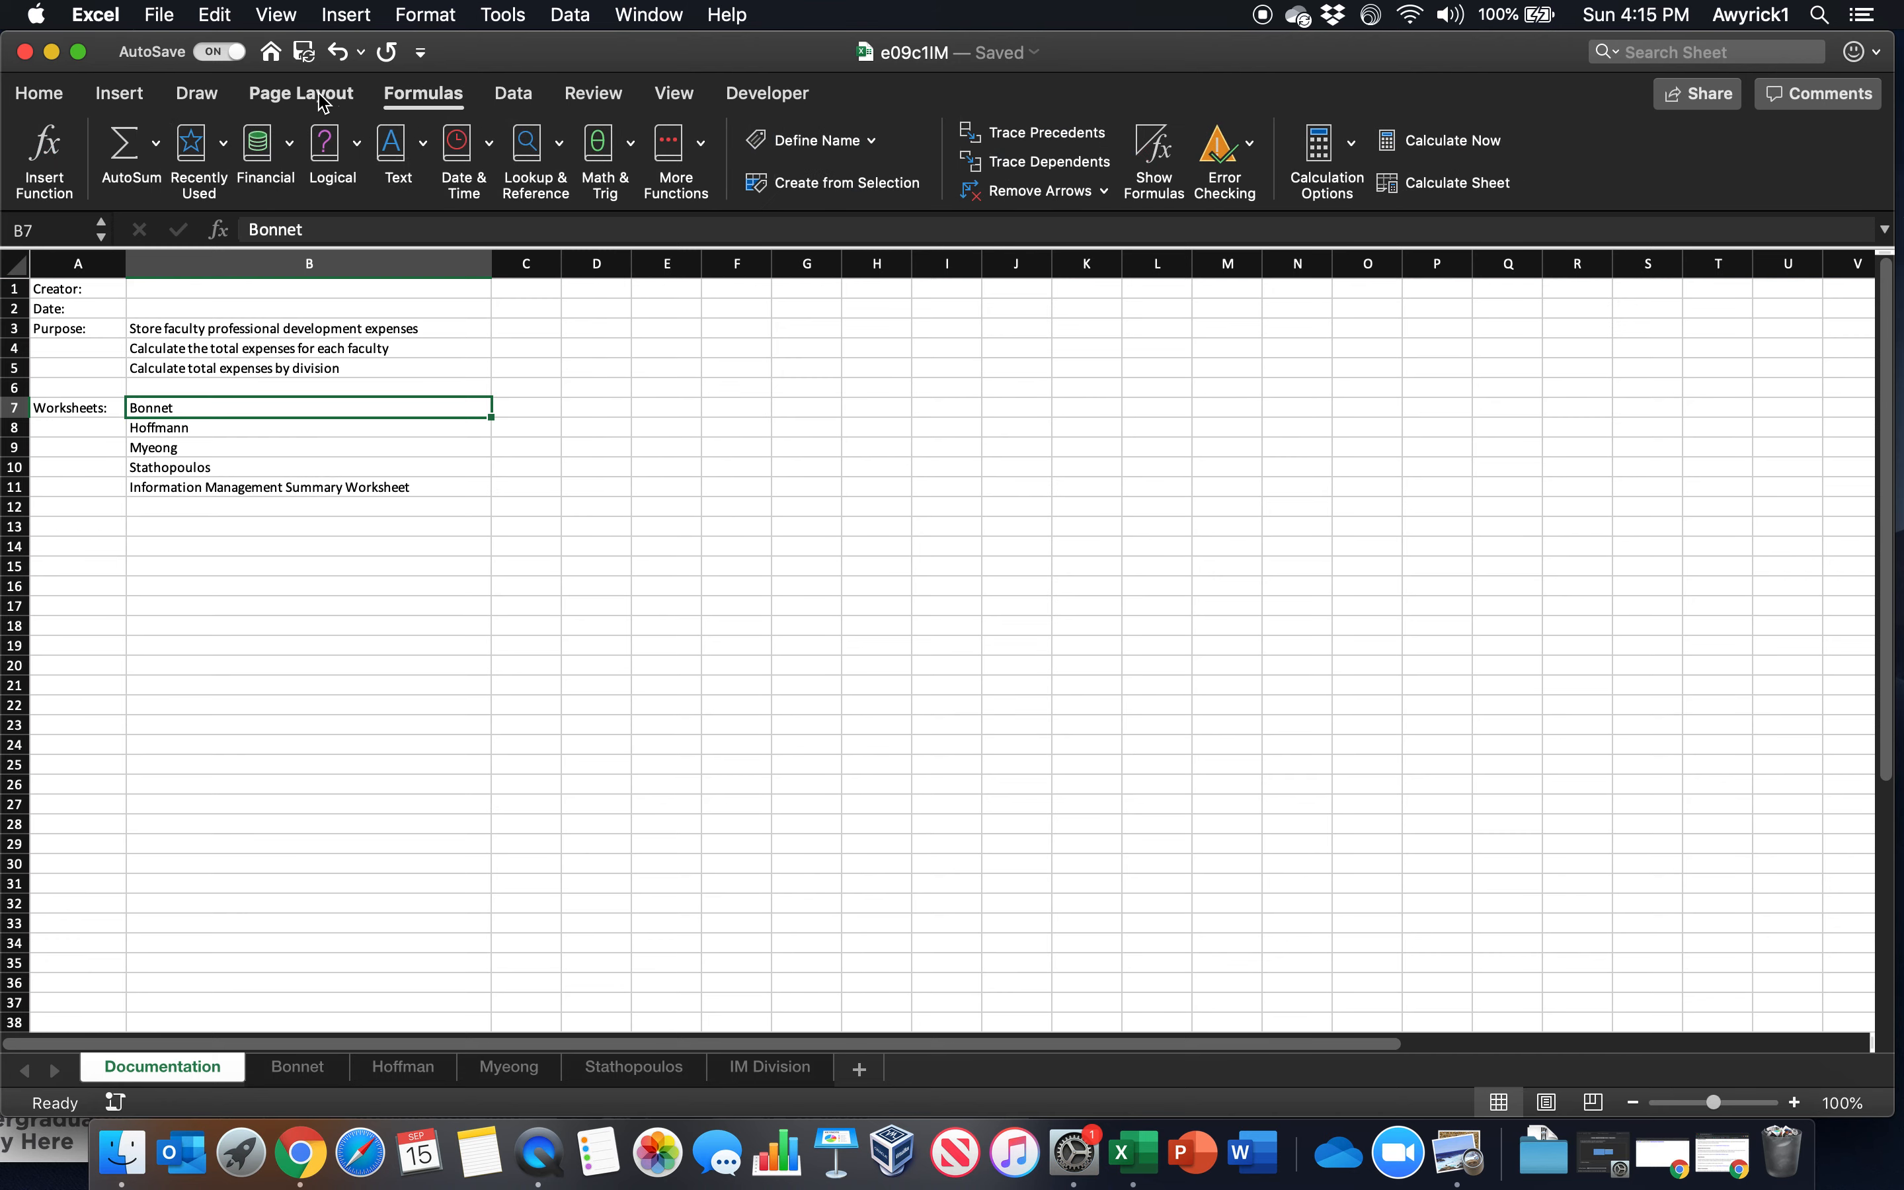
click(323, 99)
click(195, 92)
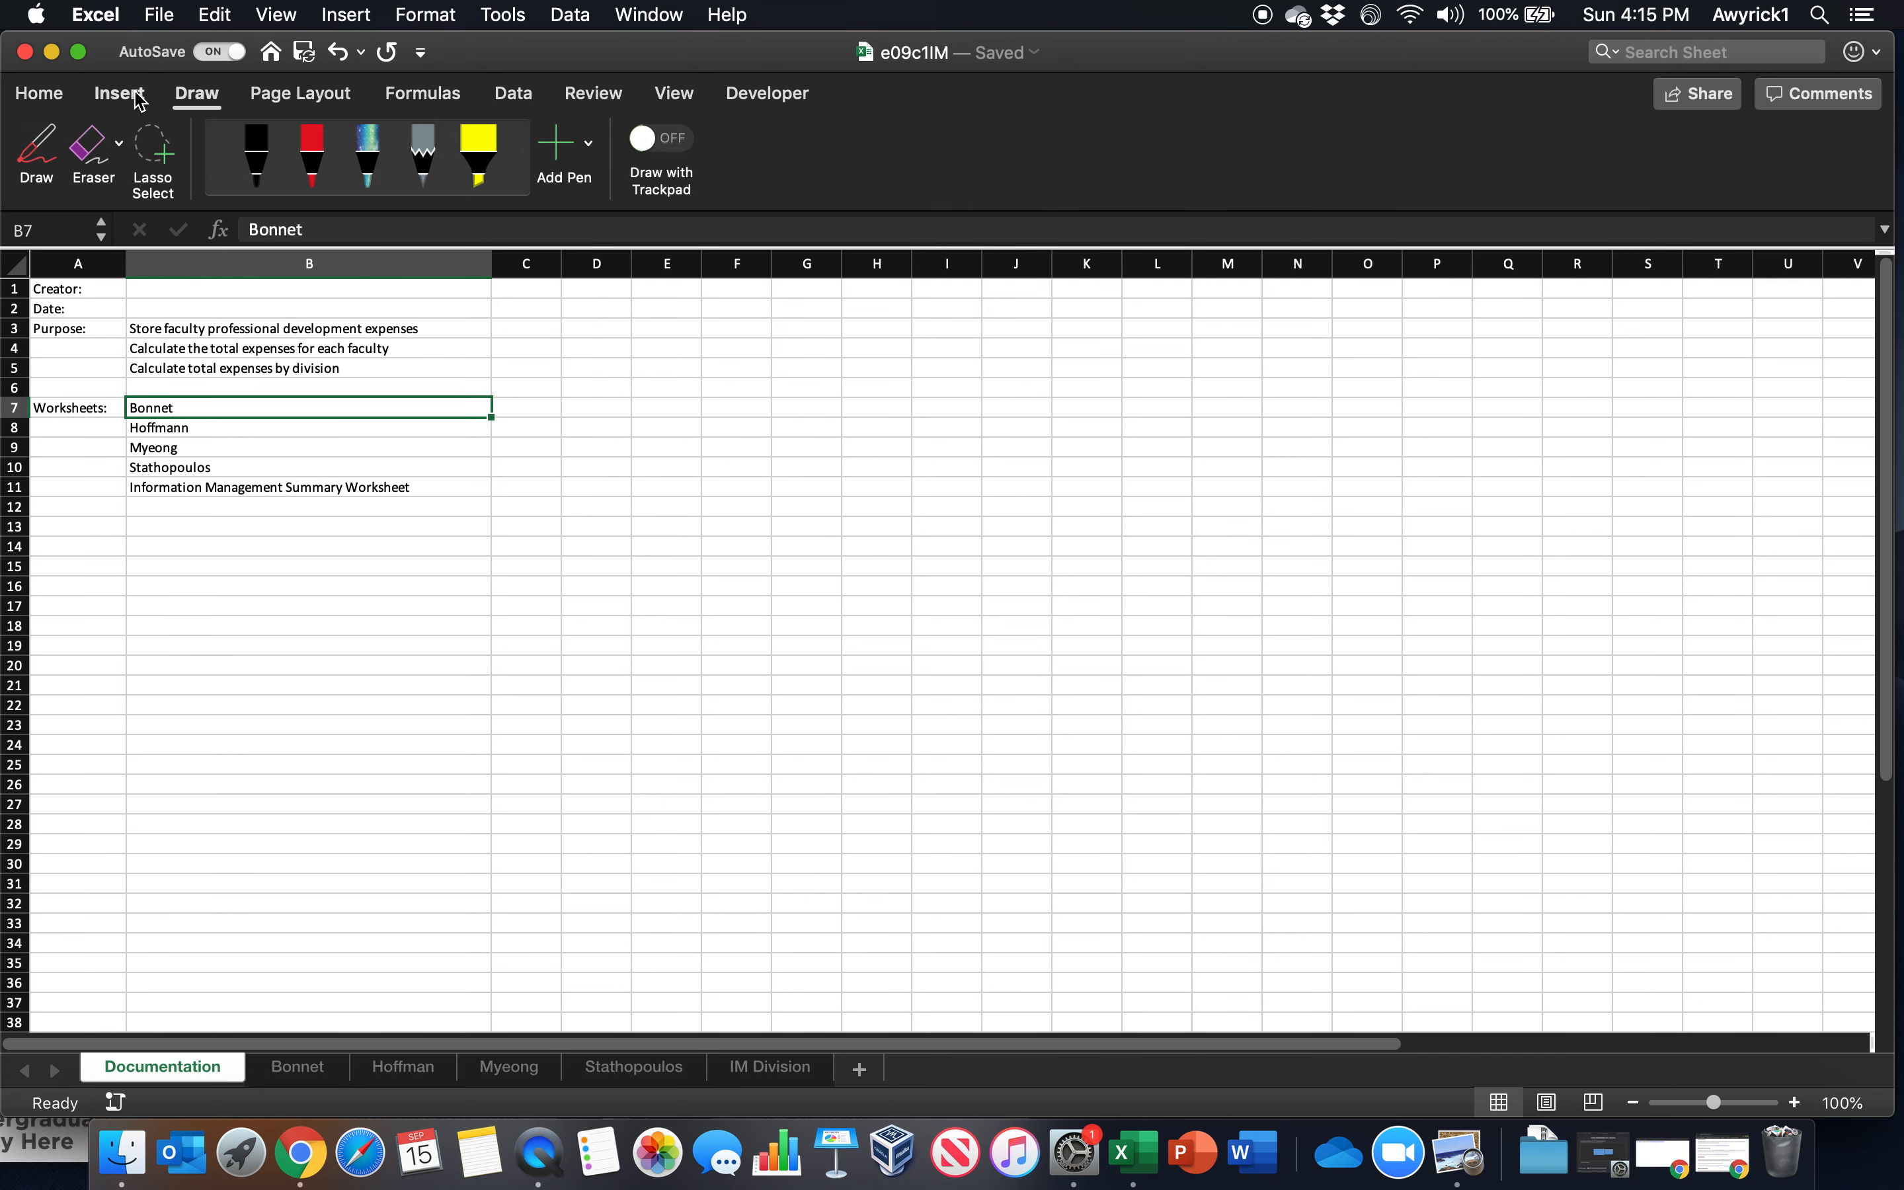
click(132, 100)
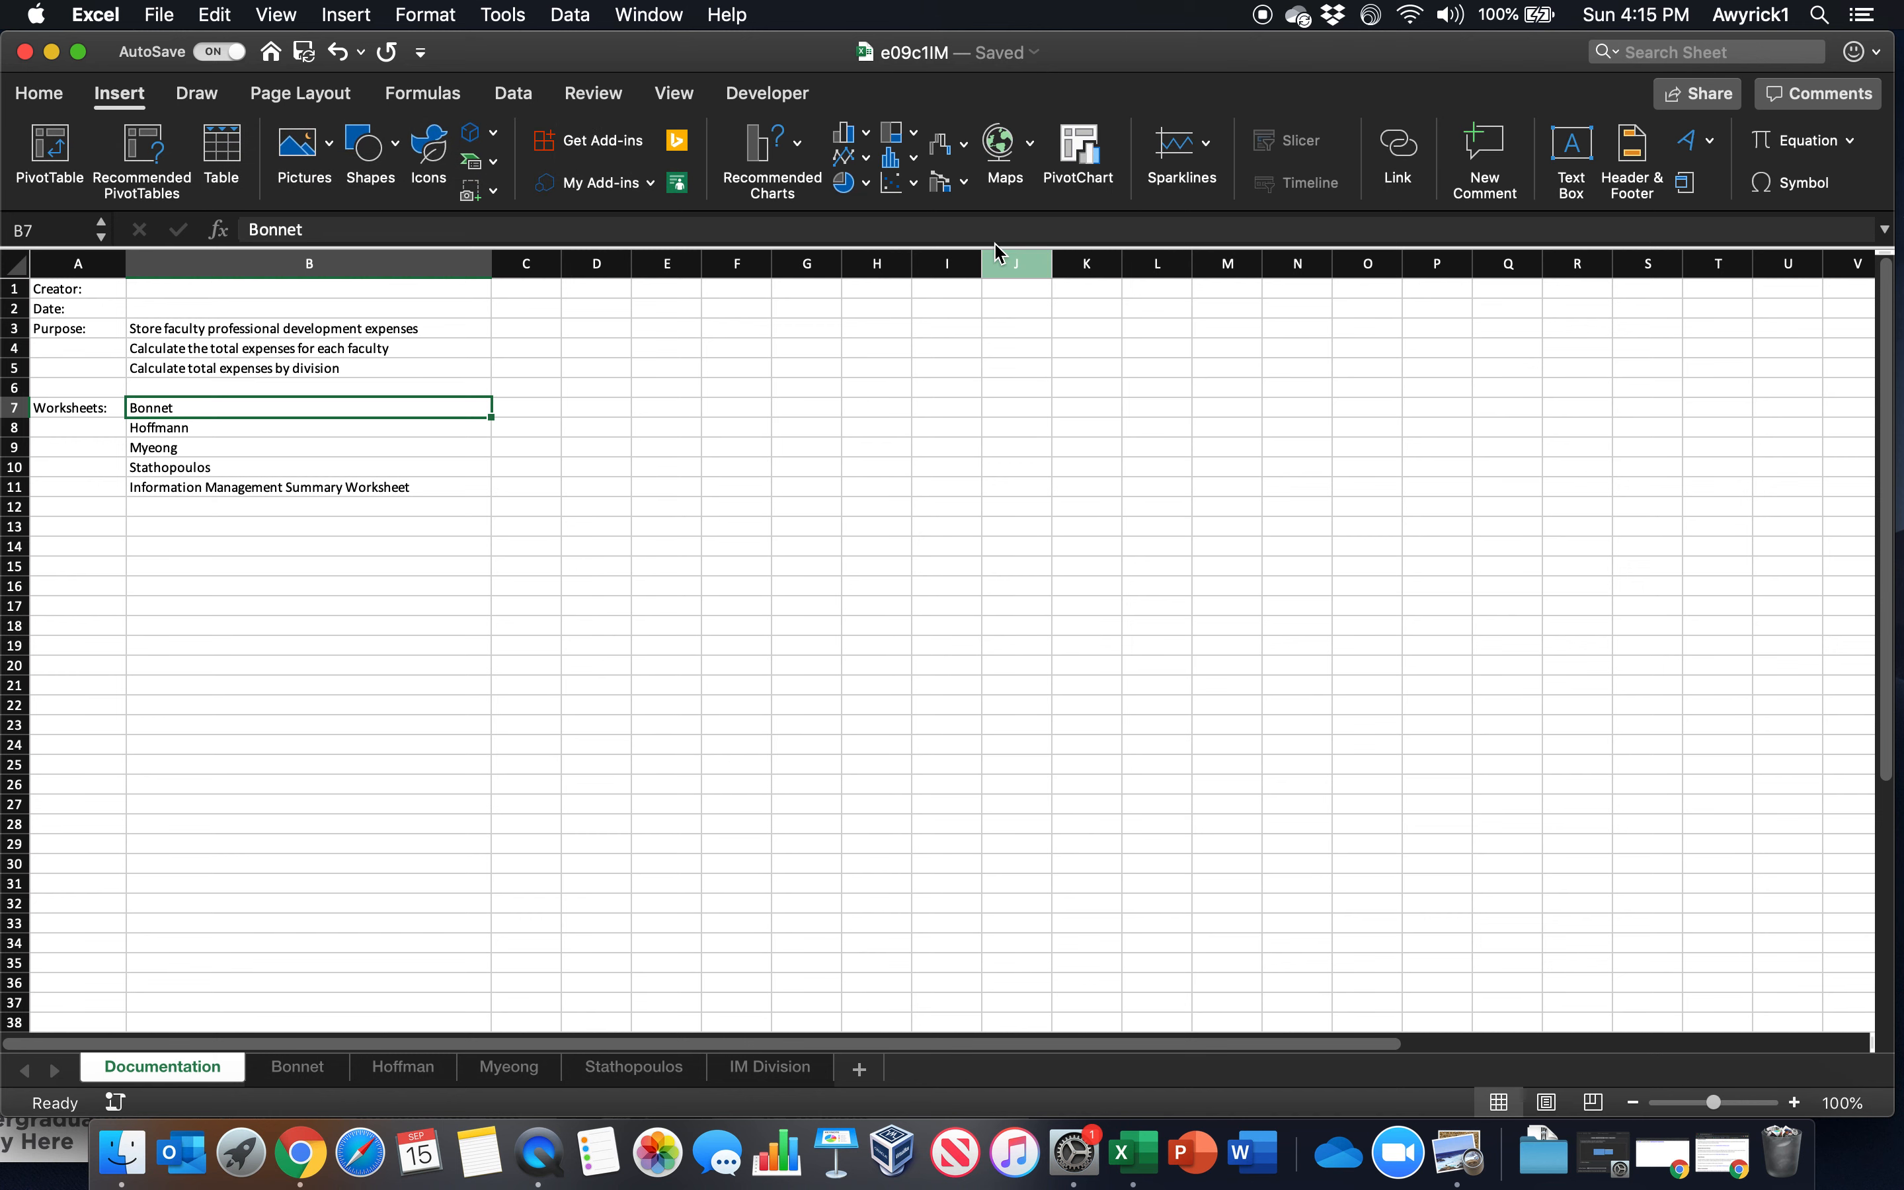
click(1411, 164)
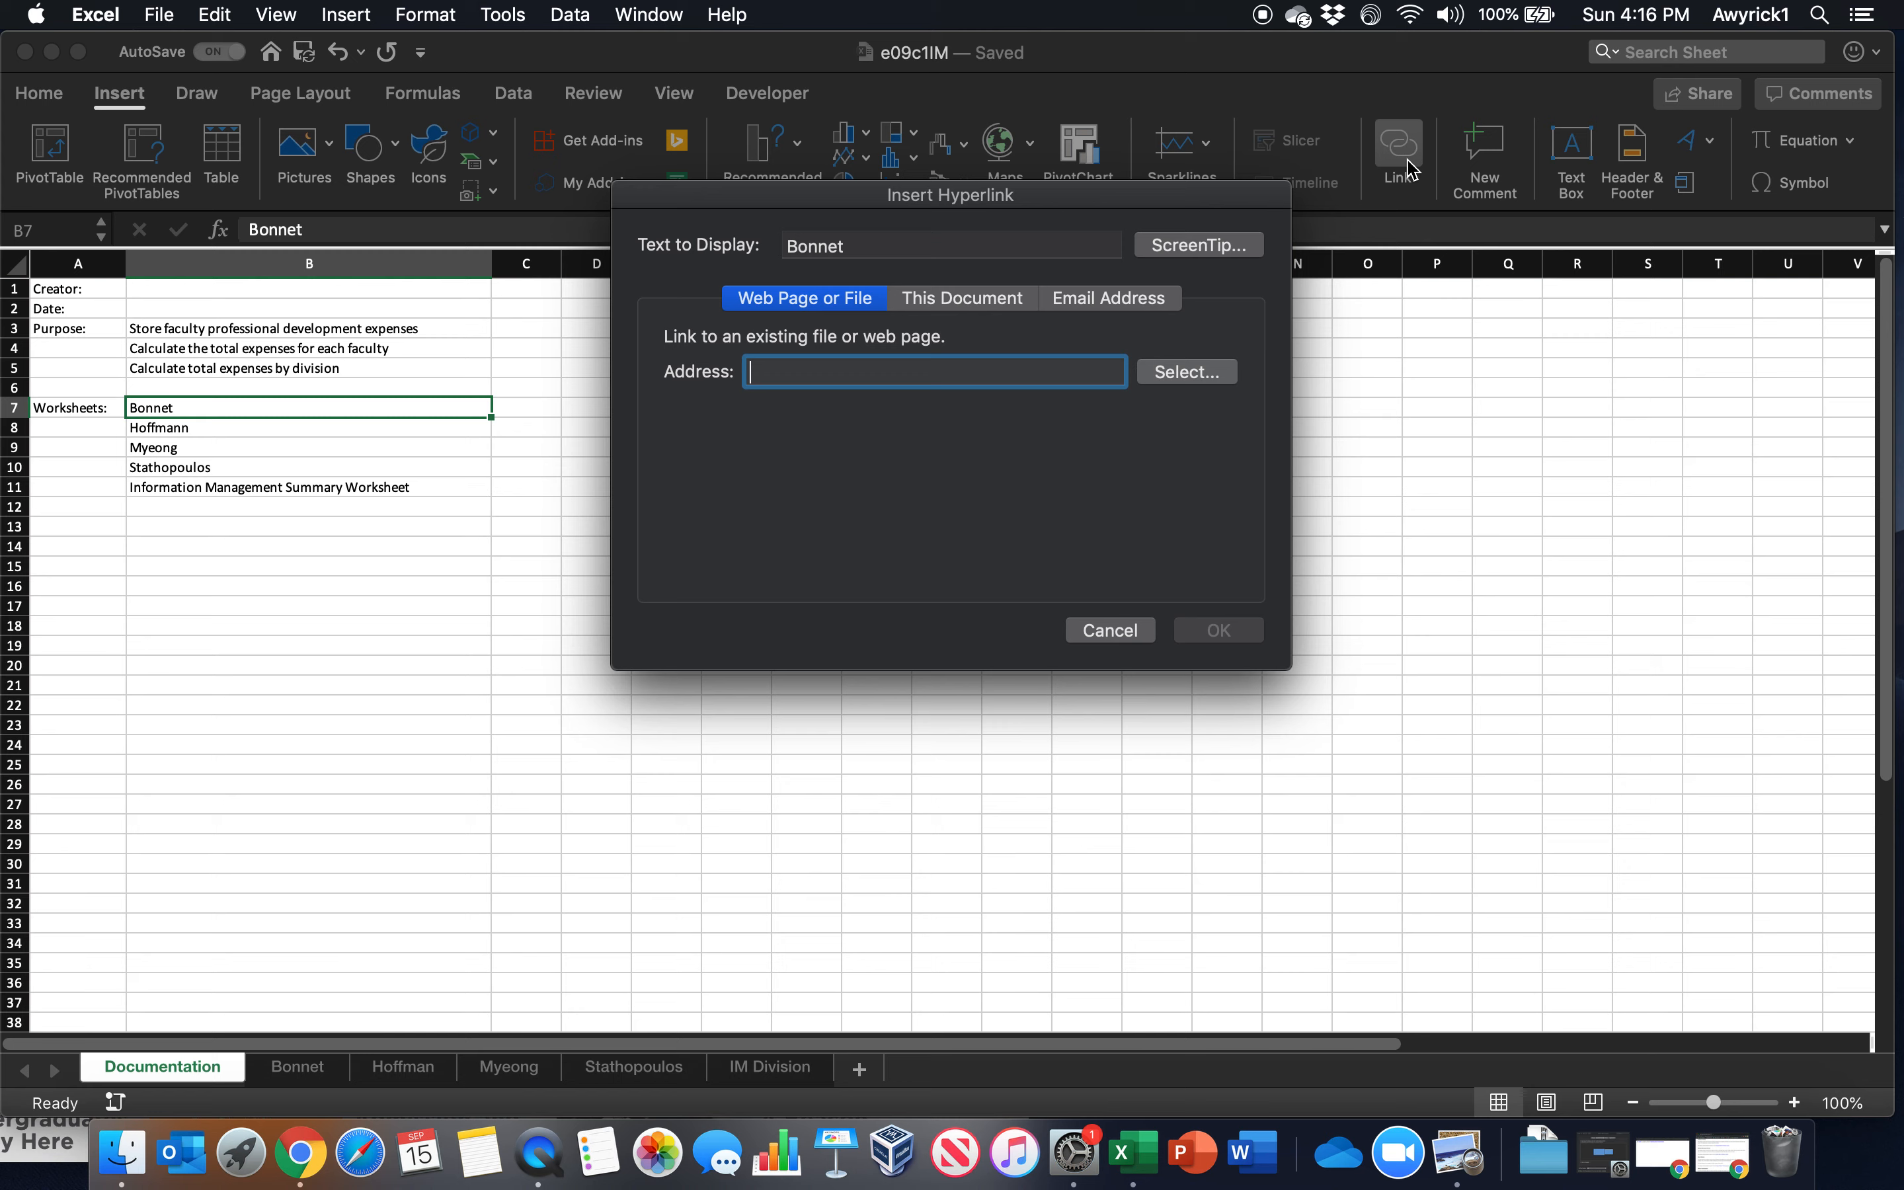
click(950, 296)
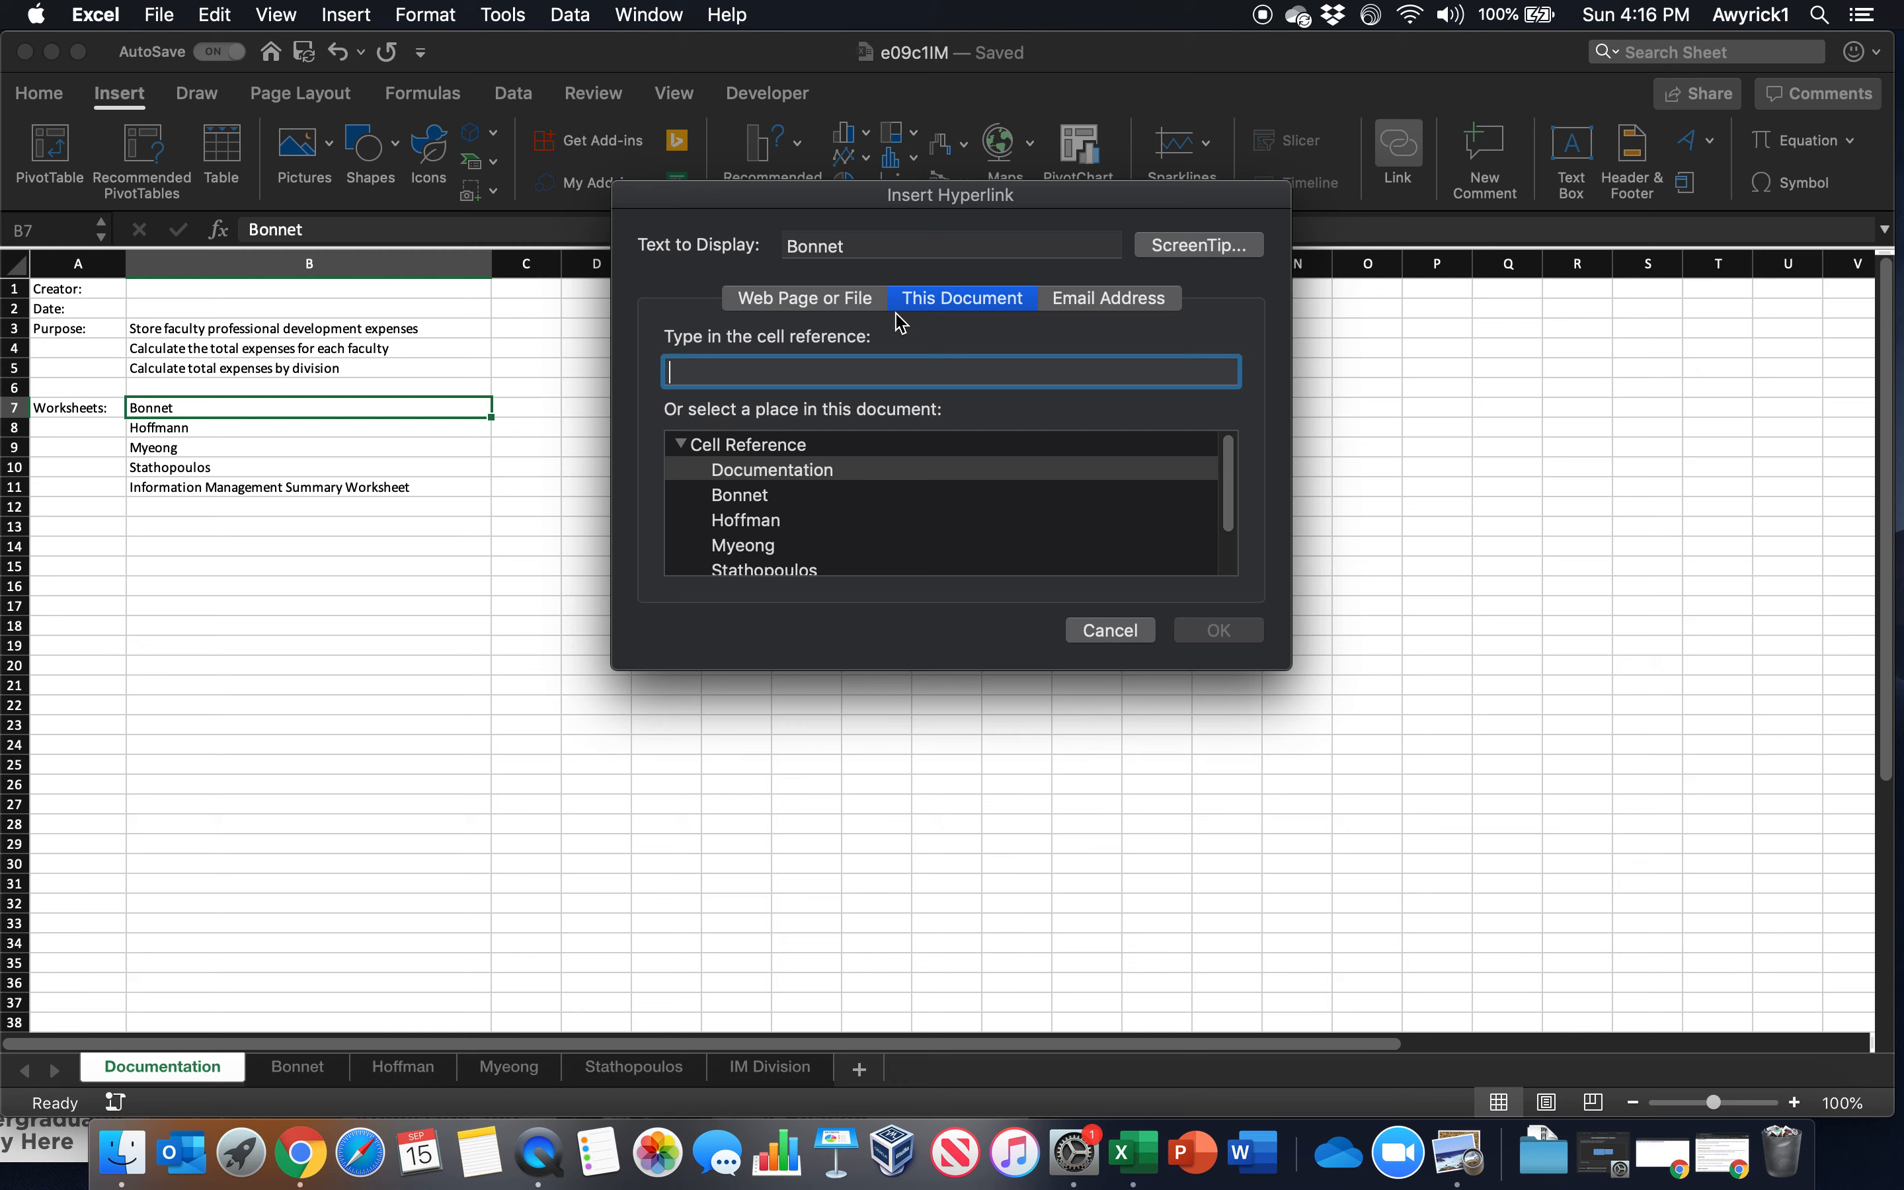
text(B6)
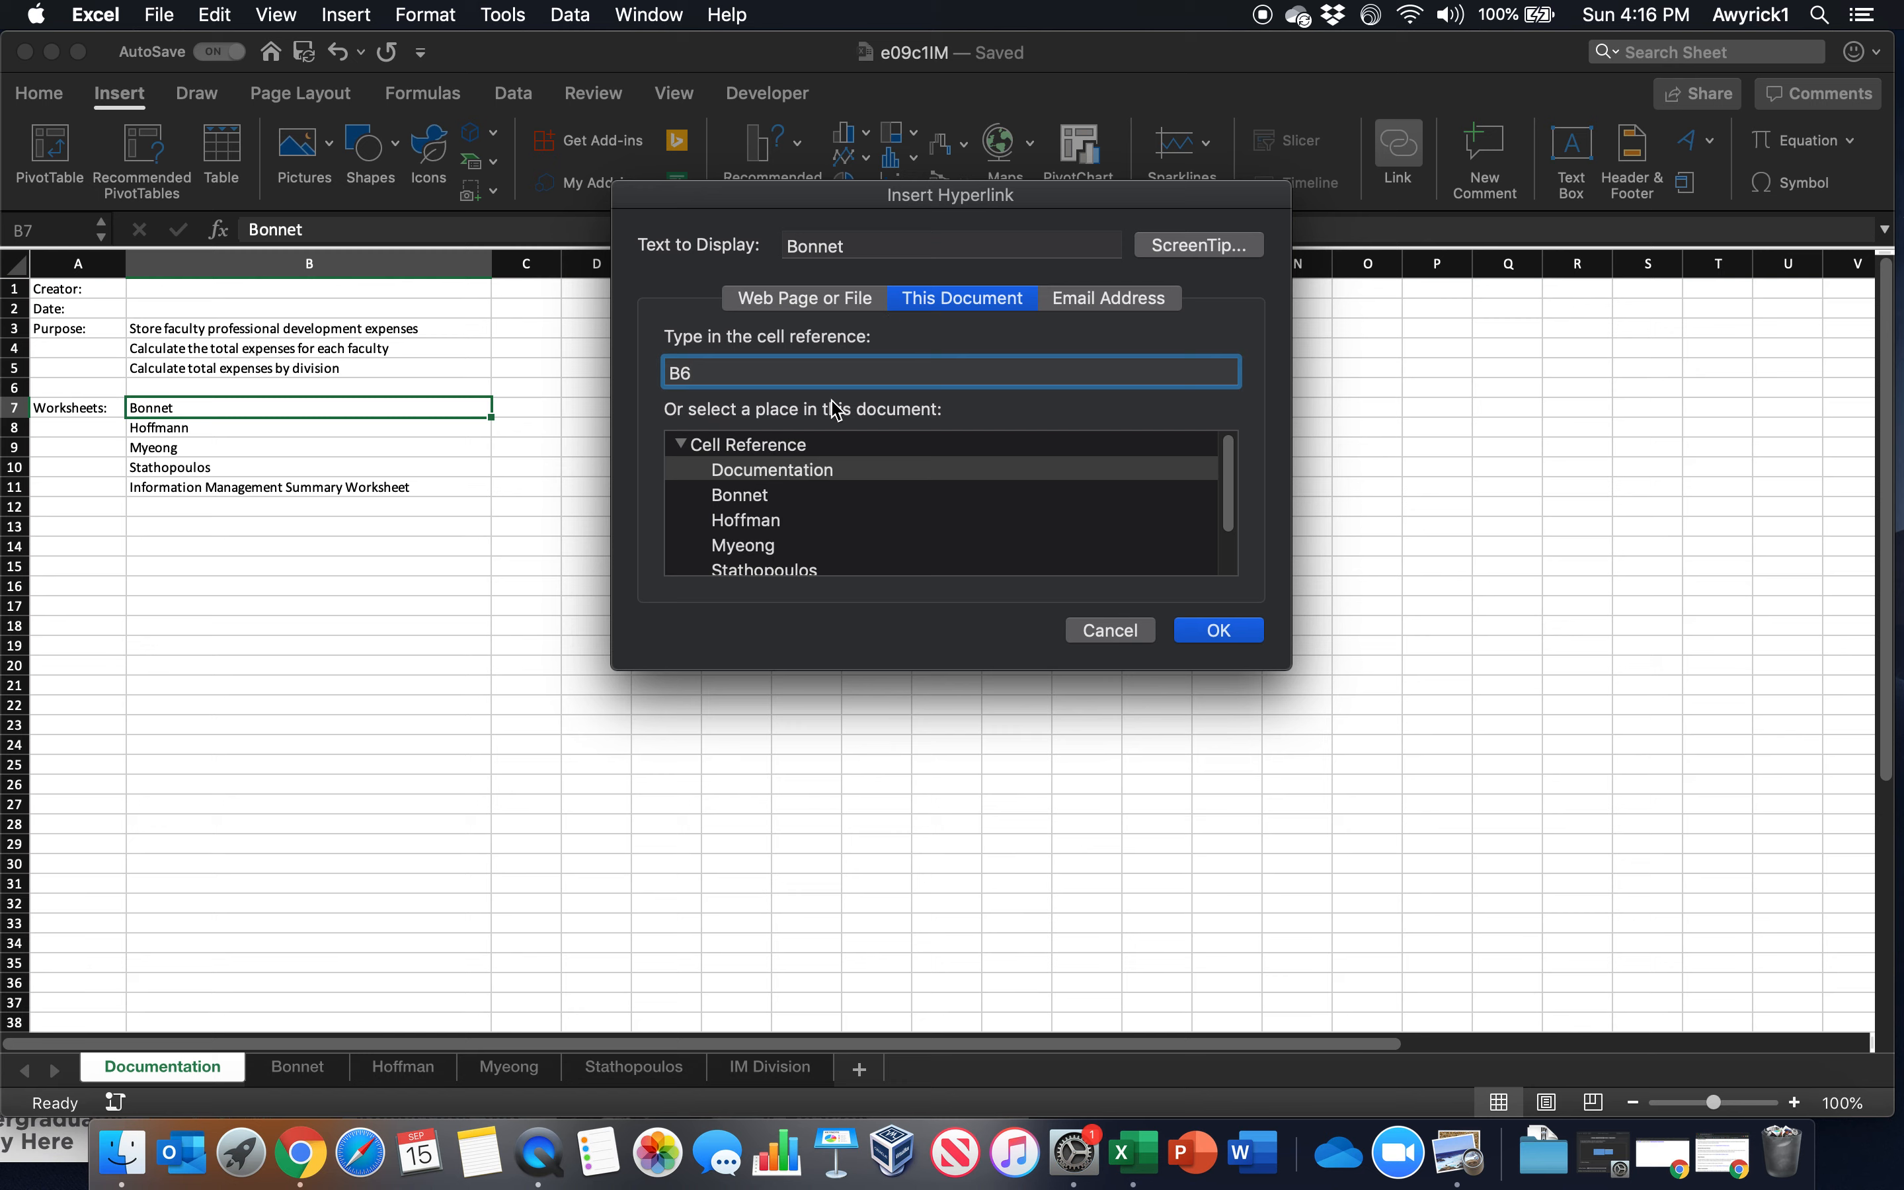
click(765, 496)
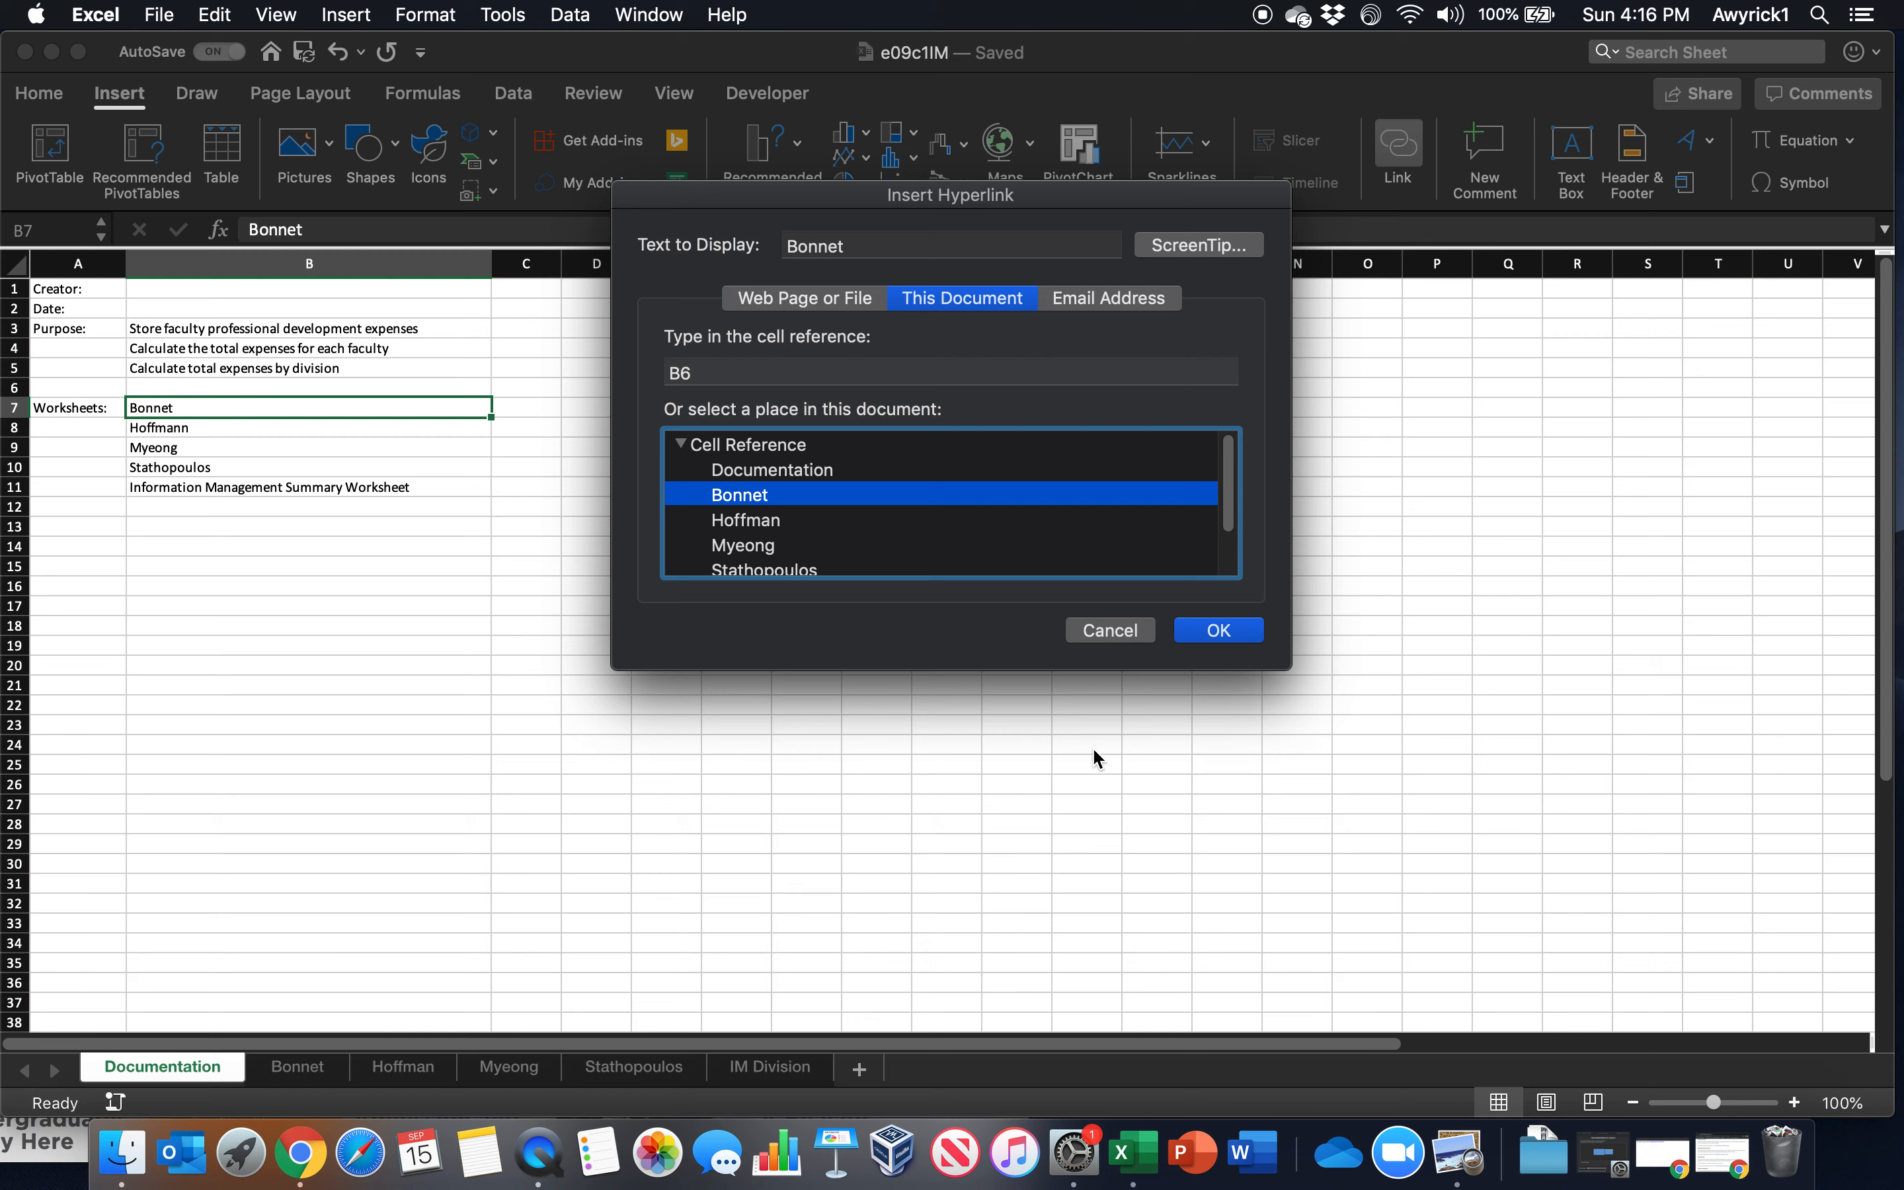
click(1218, 629)
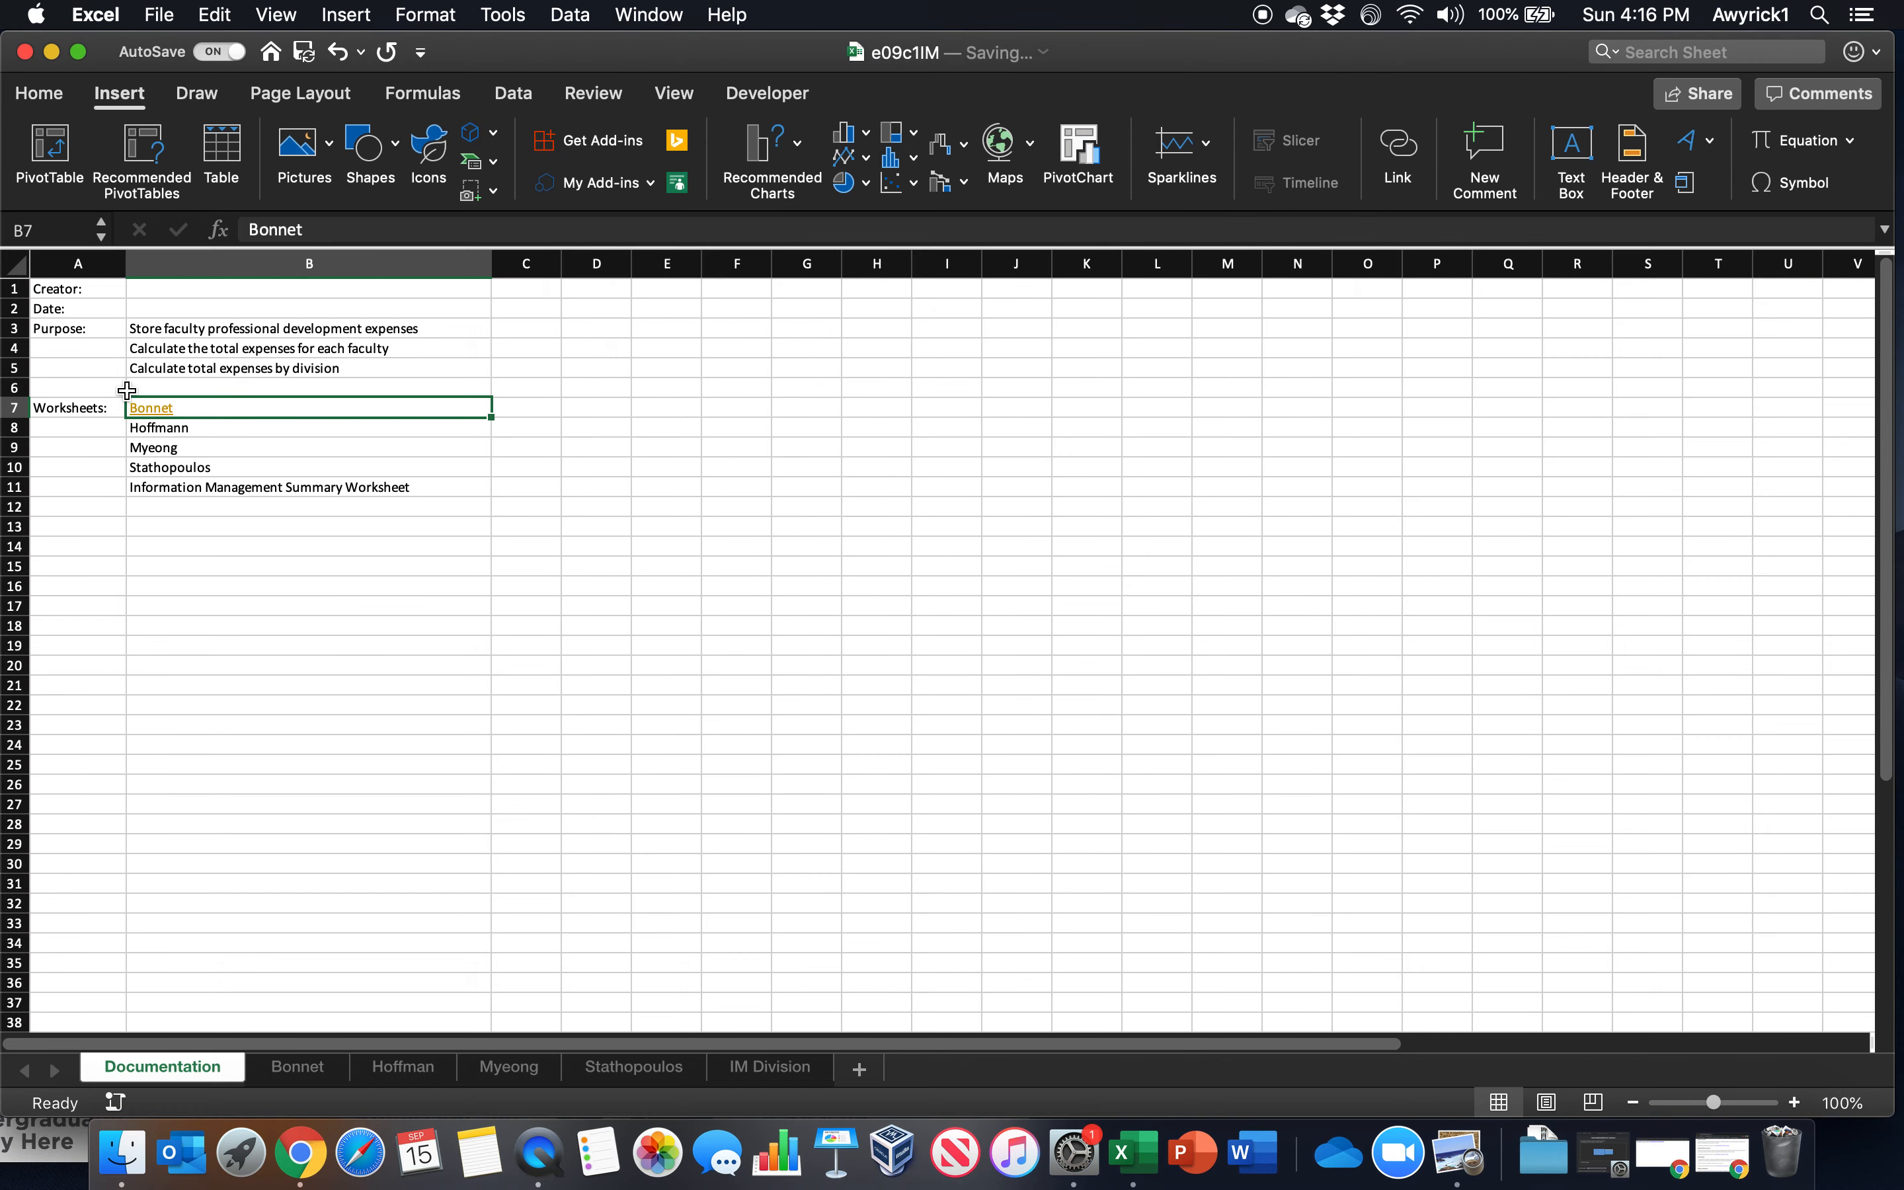
click(162, 410)
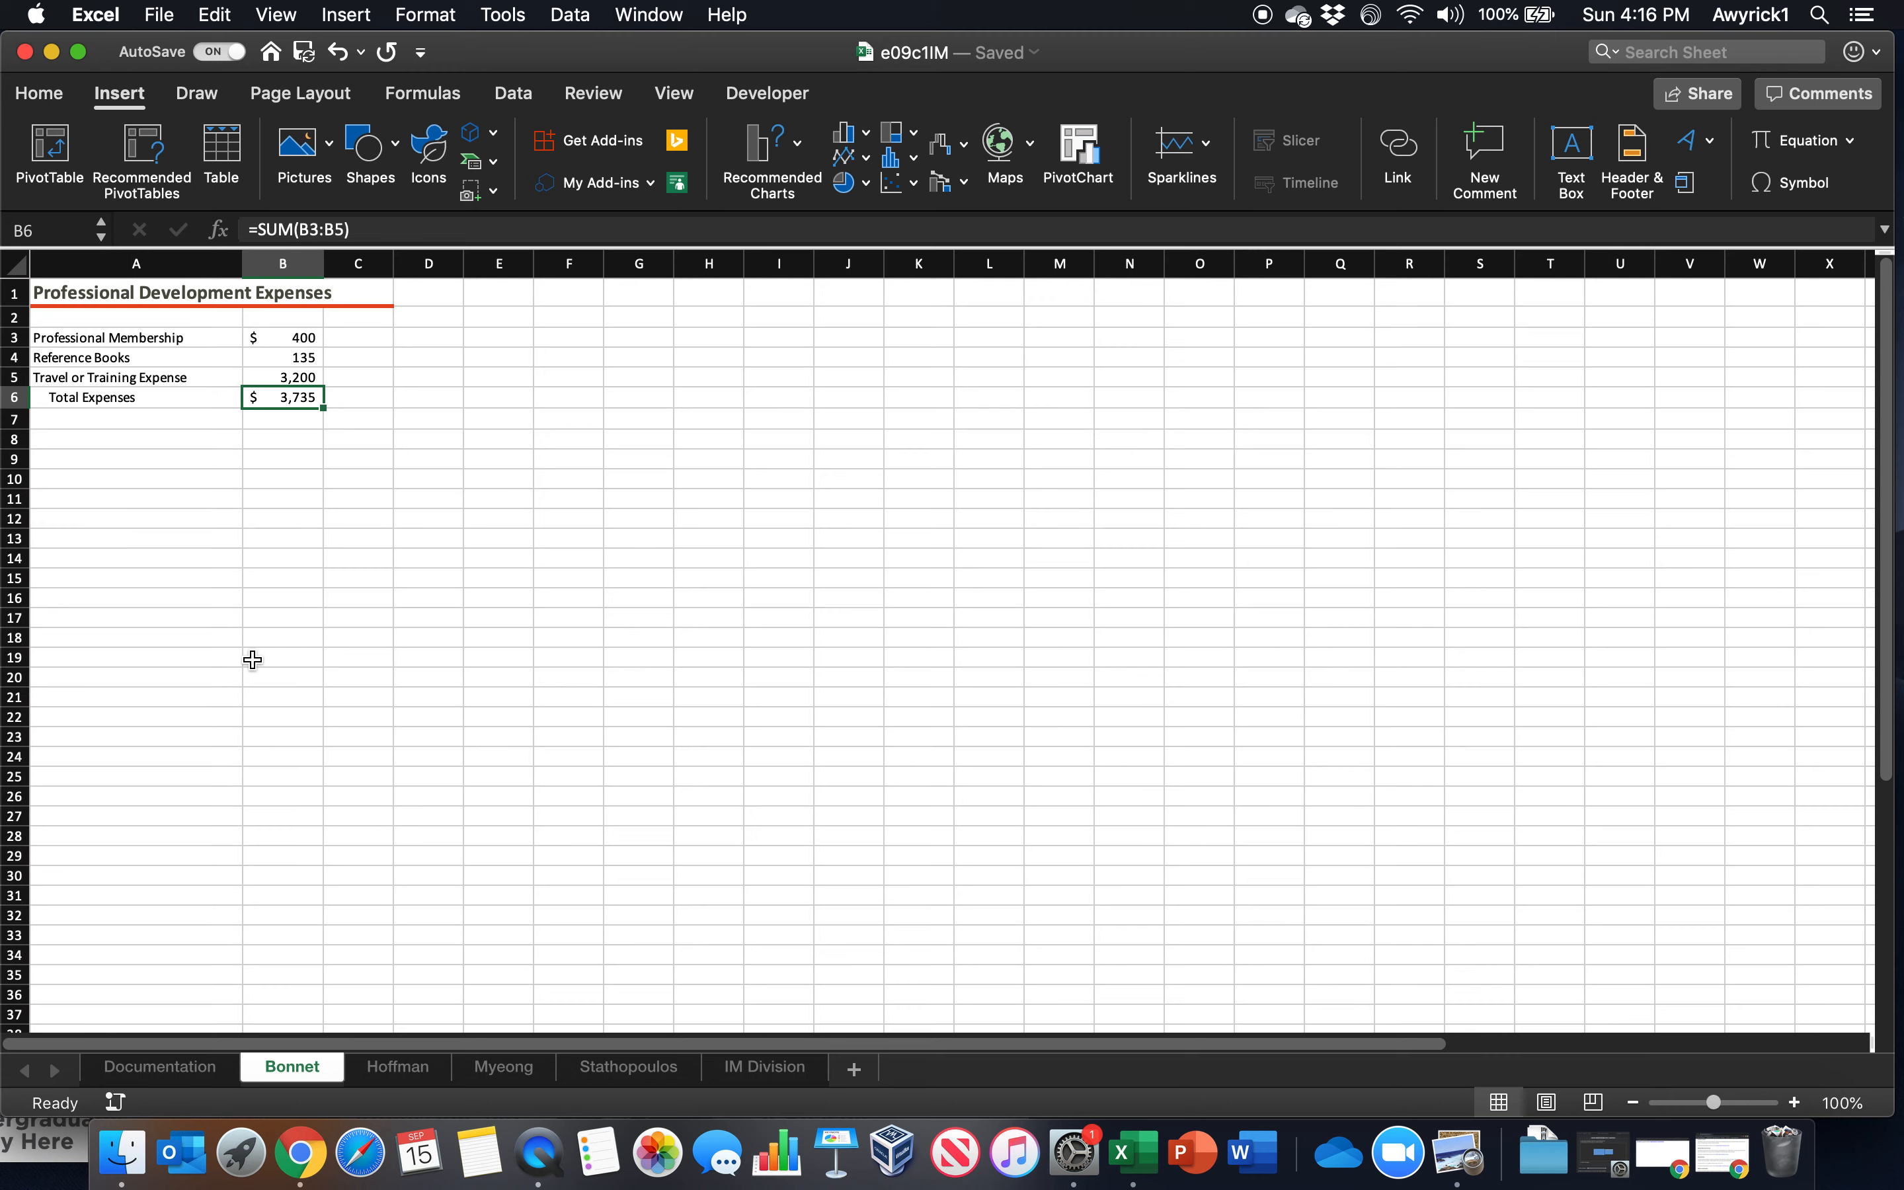
On the Documentation worksheet, hyperlink B8 to cell B6 of the second employee worksheet in this document
click(193, 1068)
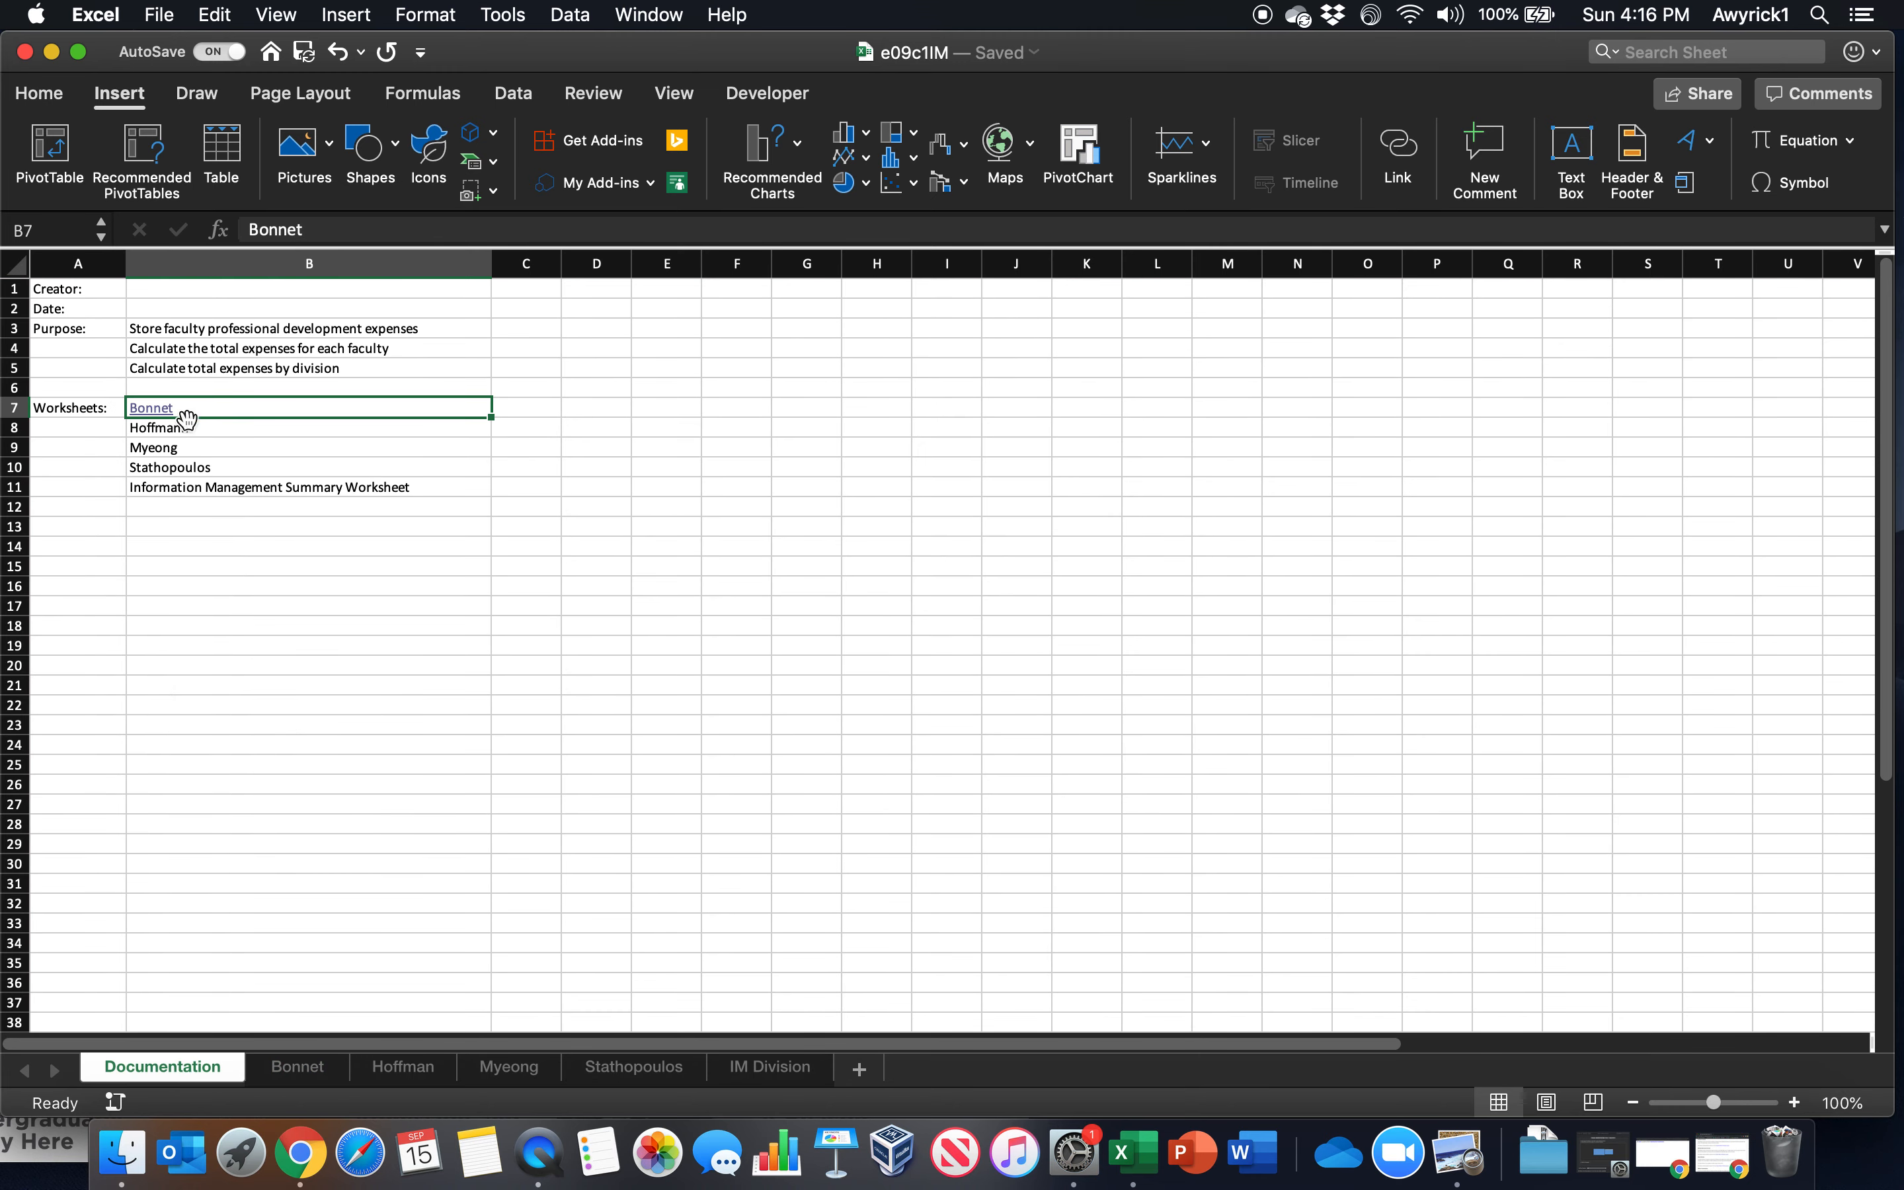
click(167, 429)
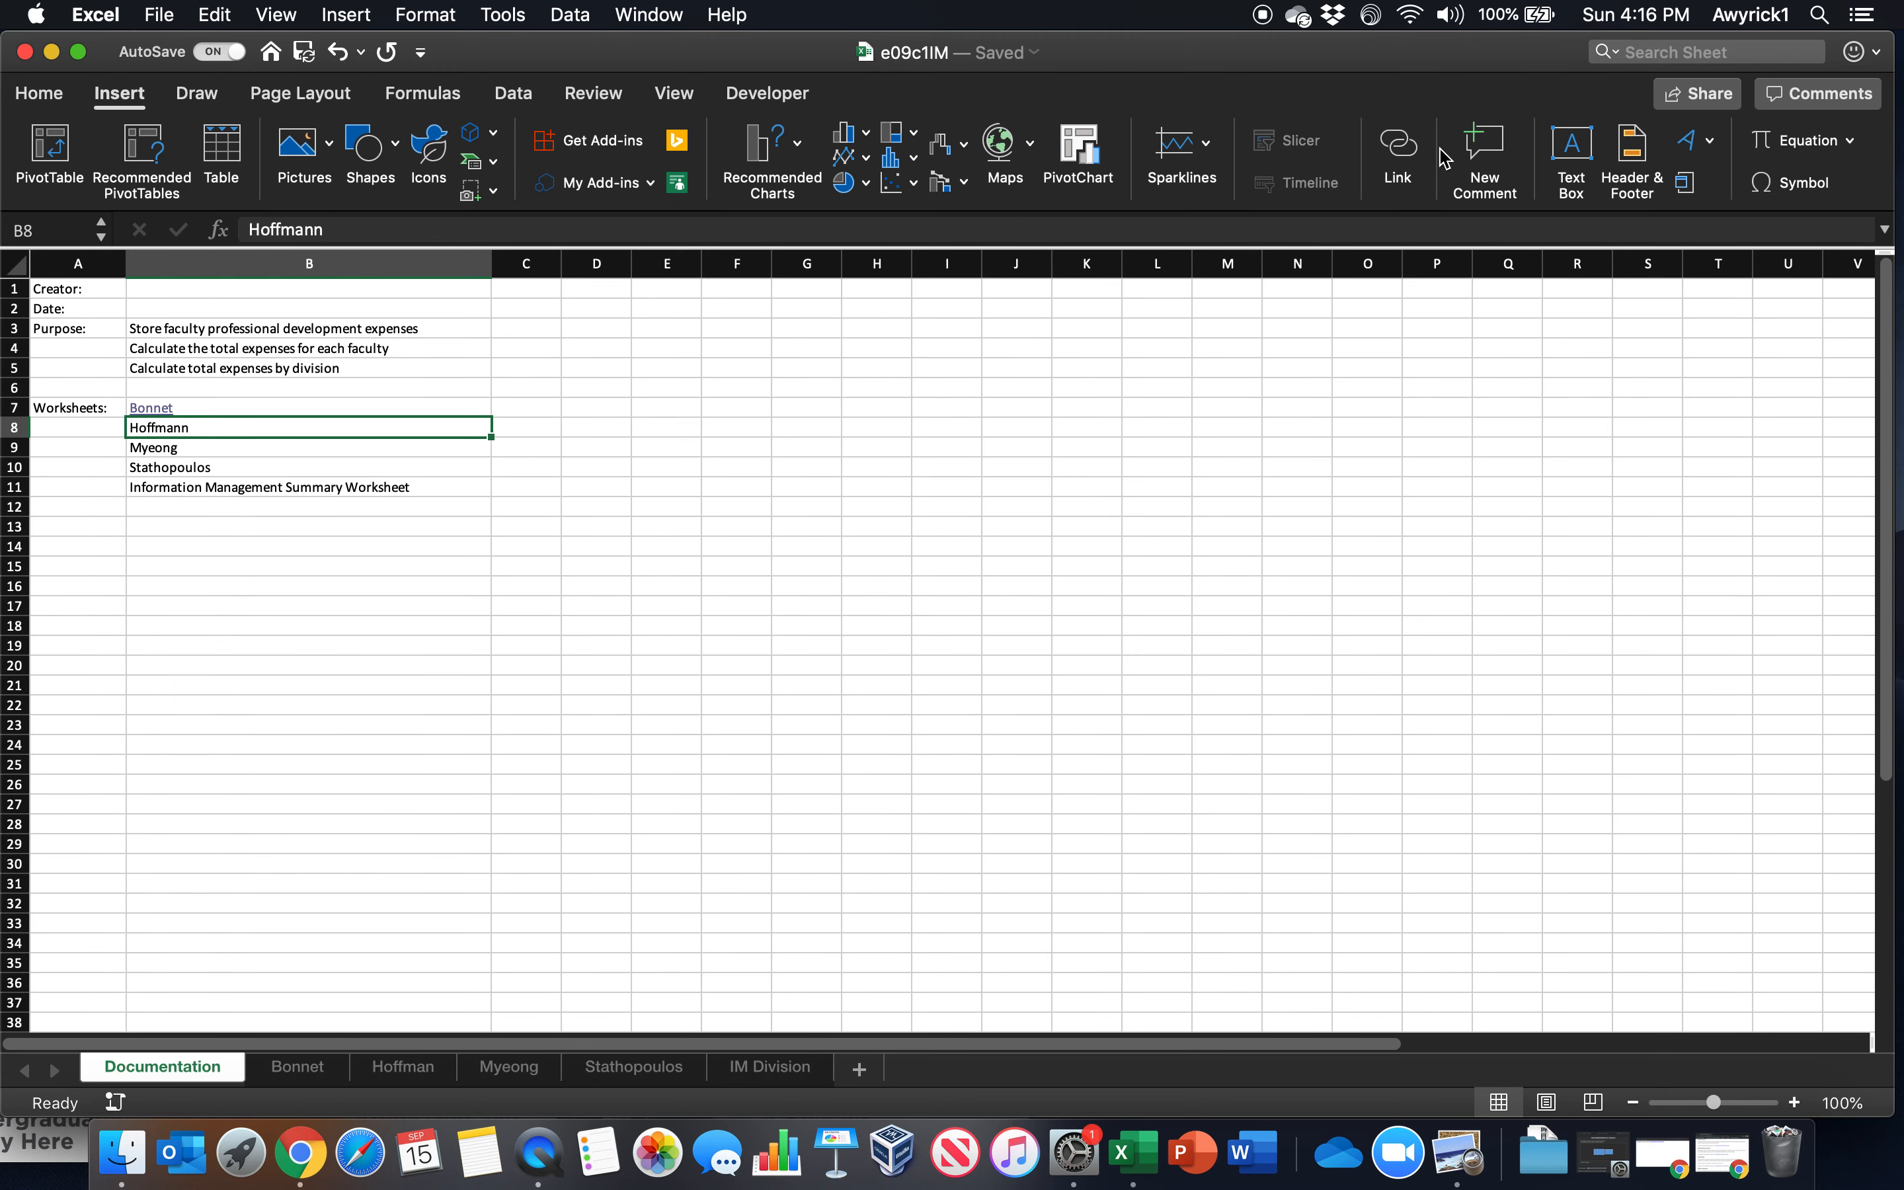
click(1401, 152)
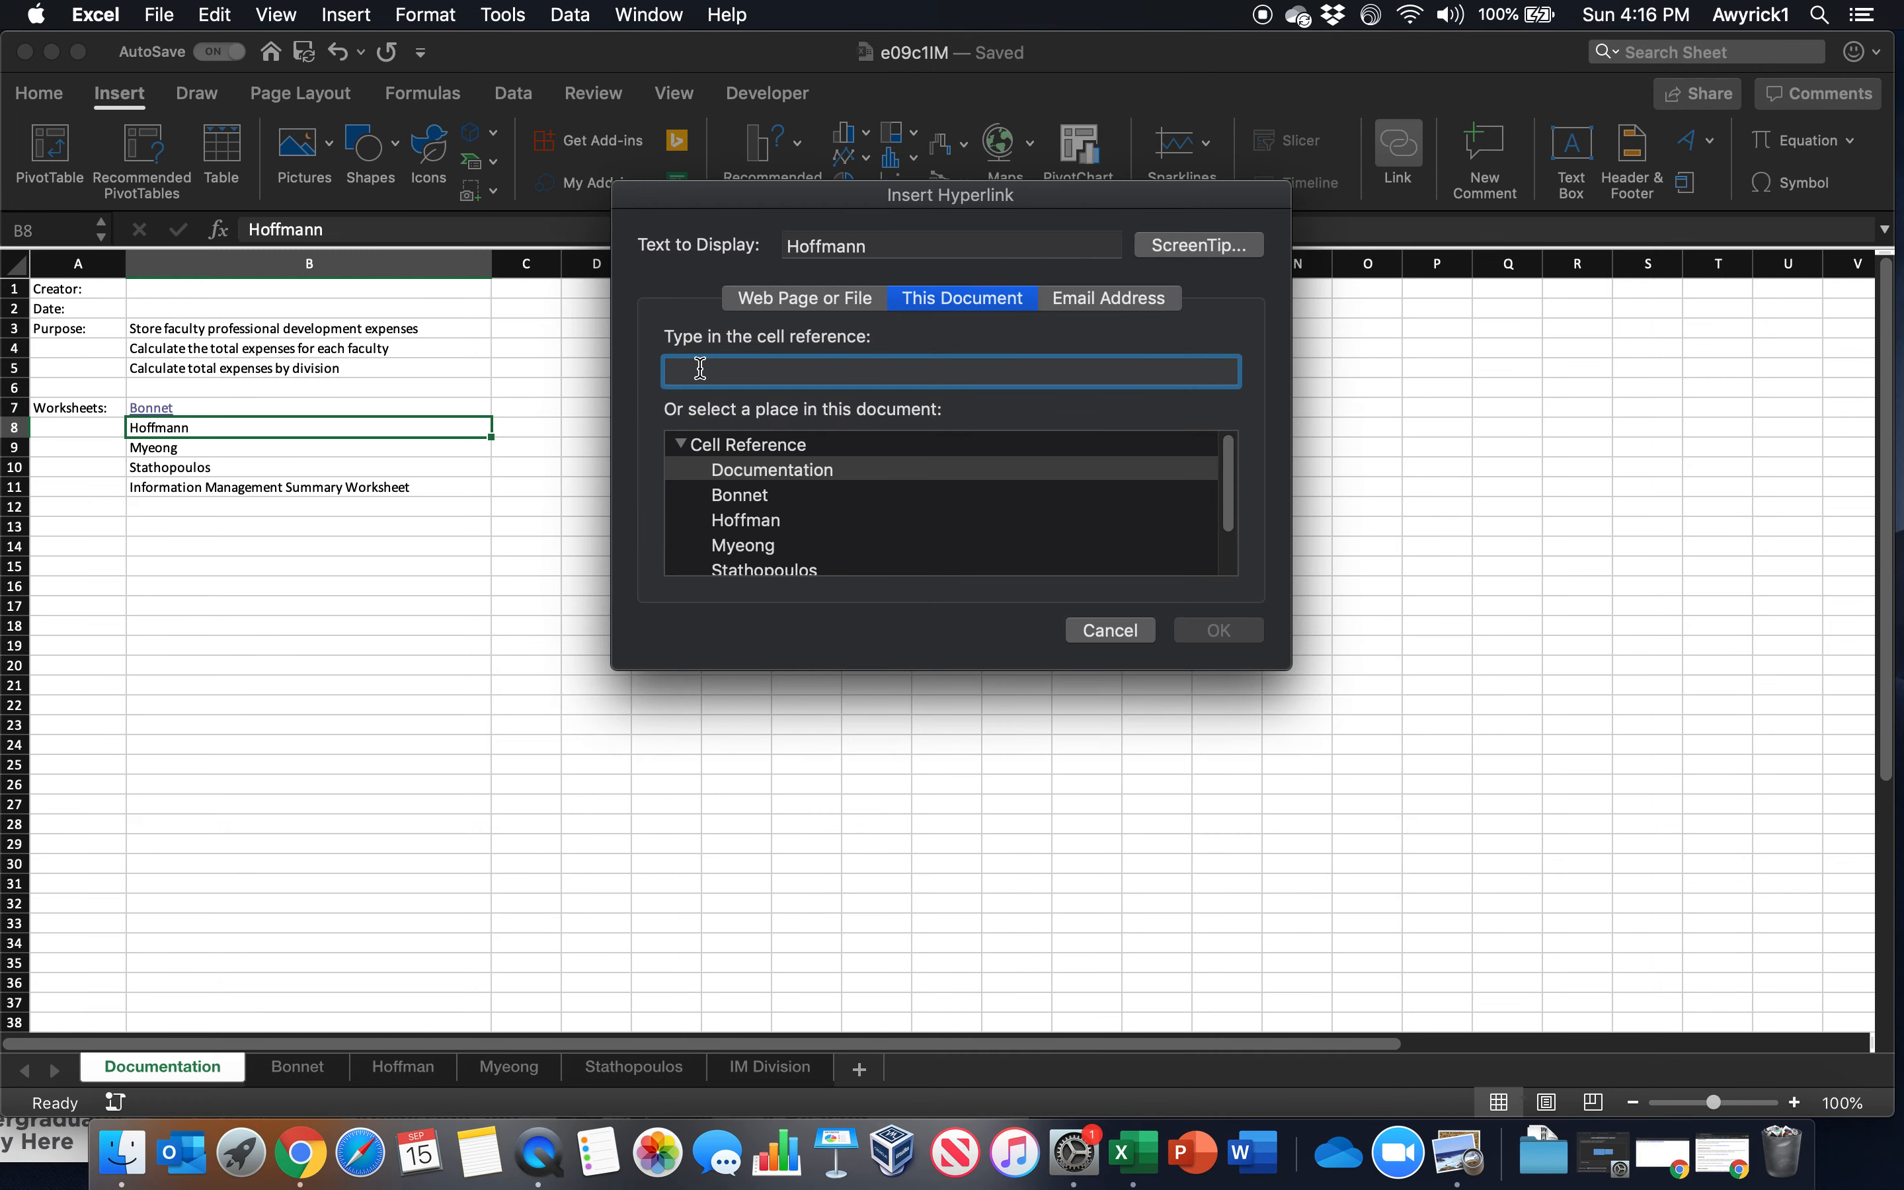
text(b6)
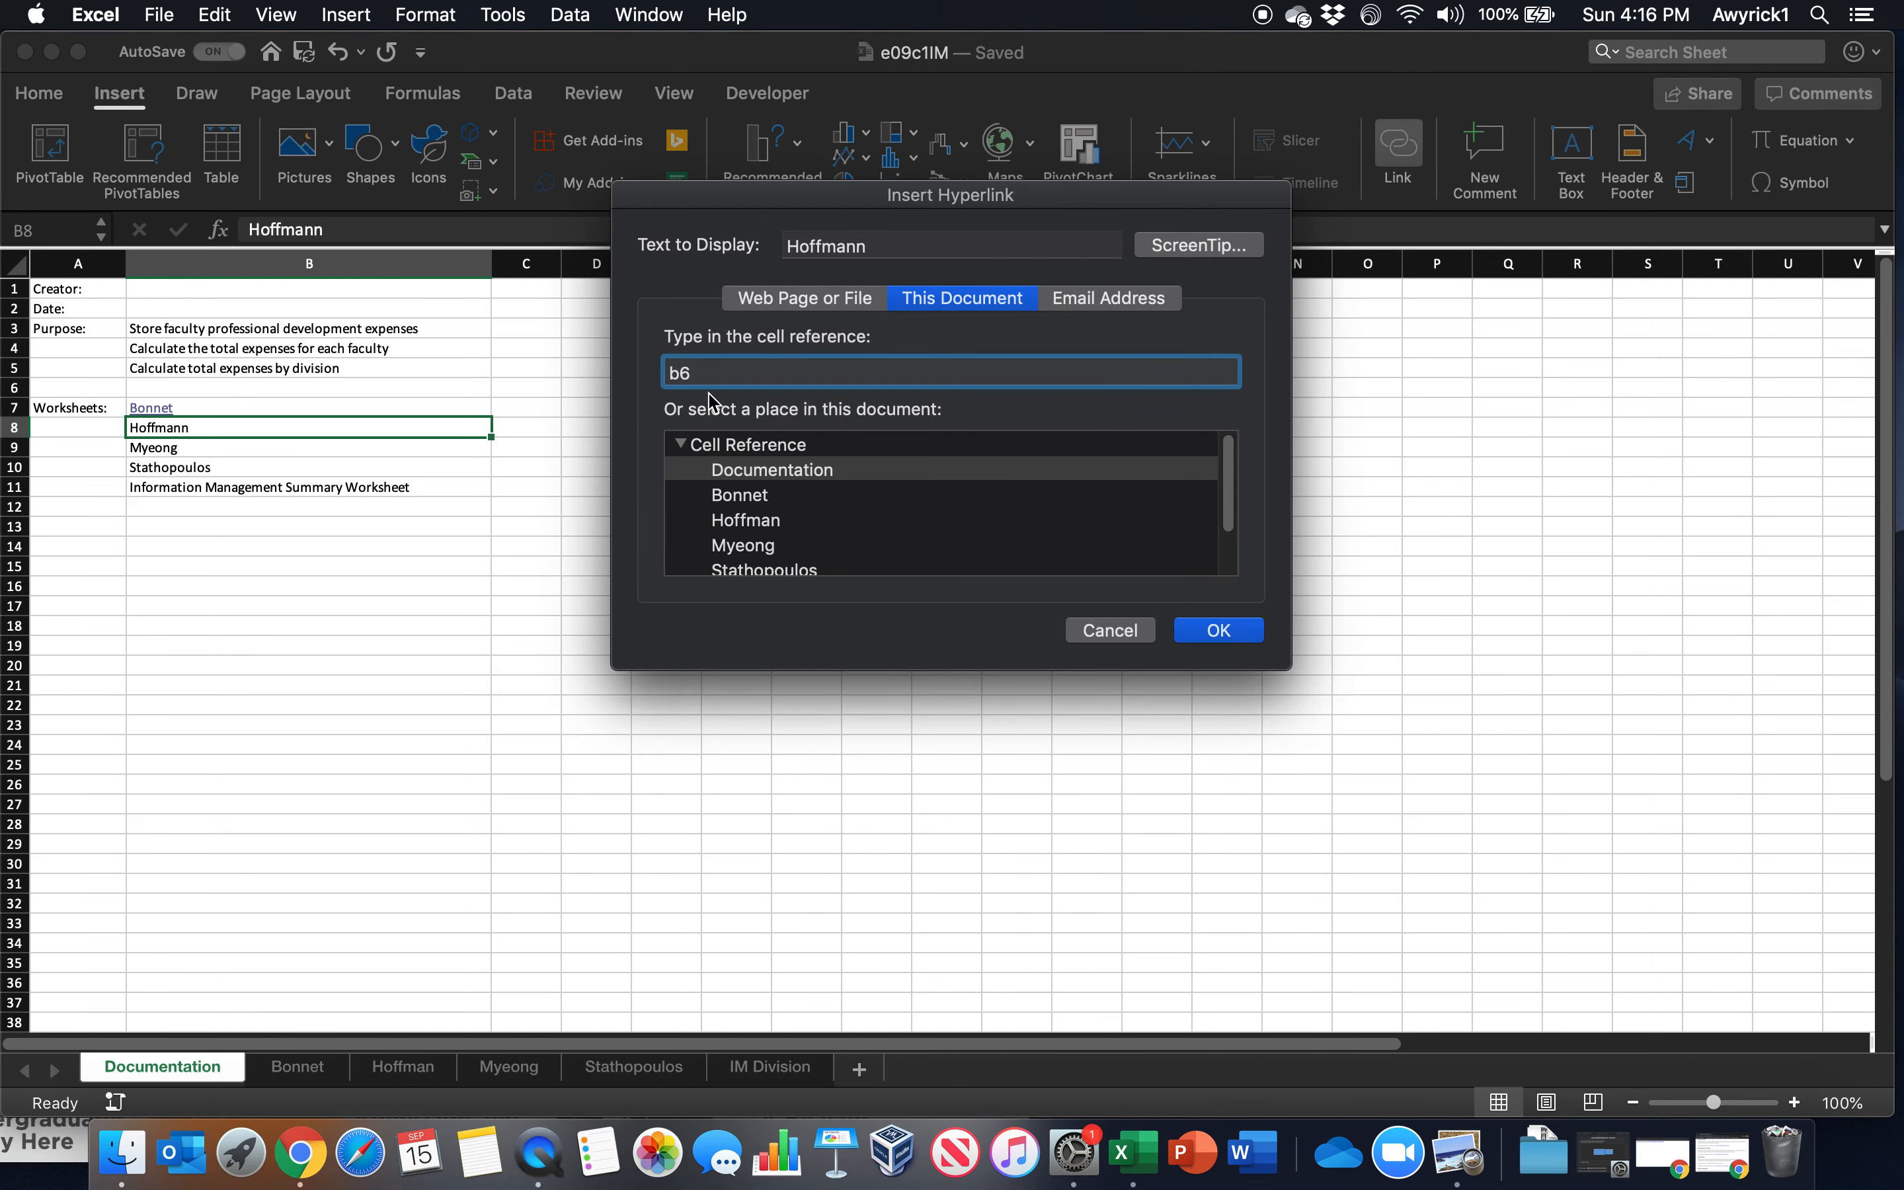
click(762, 518)
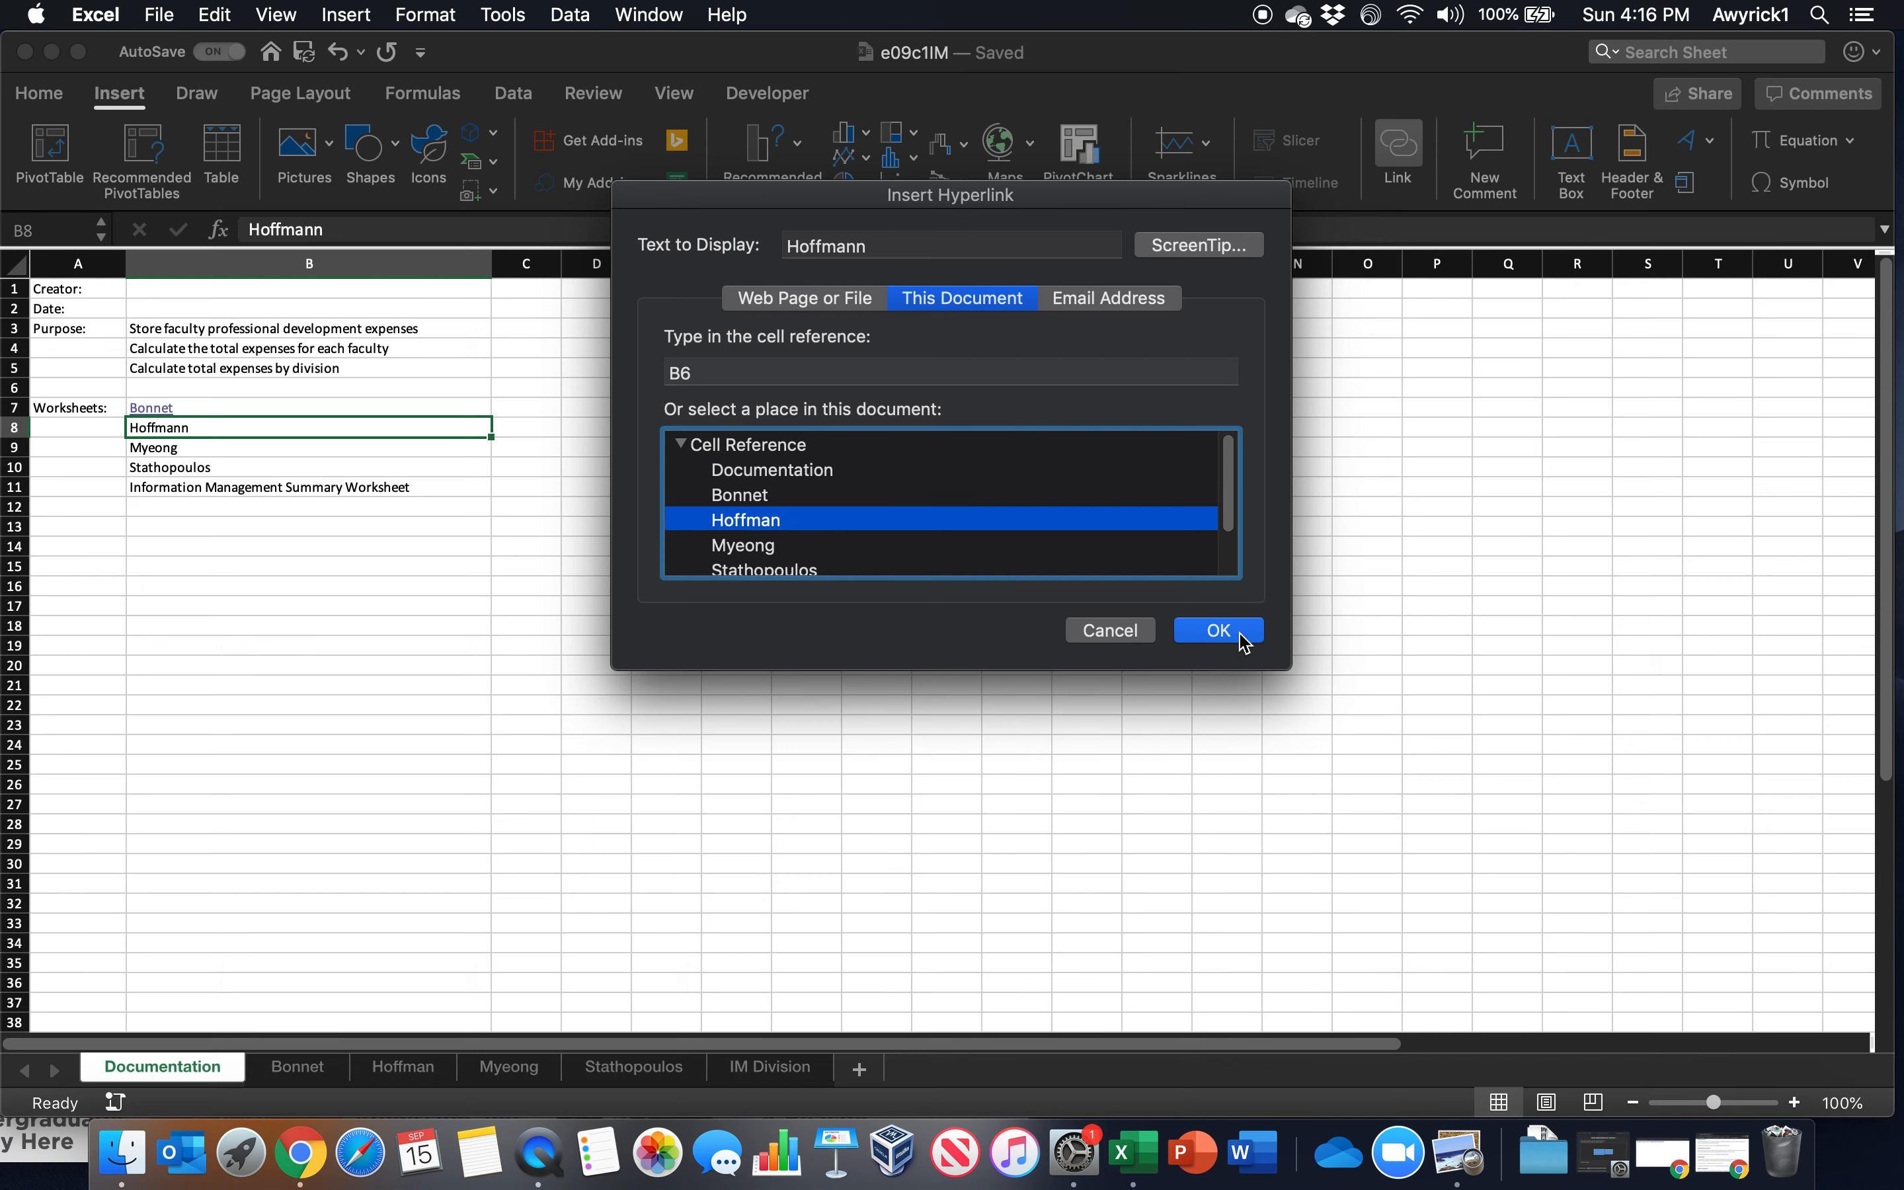
click(1218, 631)
Hyperlink B9 on the Documentation worksheet to cell B6 of the third employee worksheet
click(165, 447)
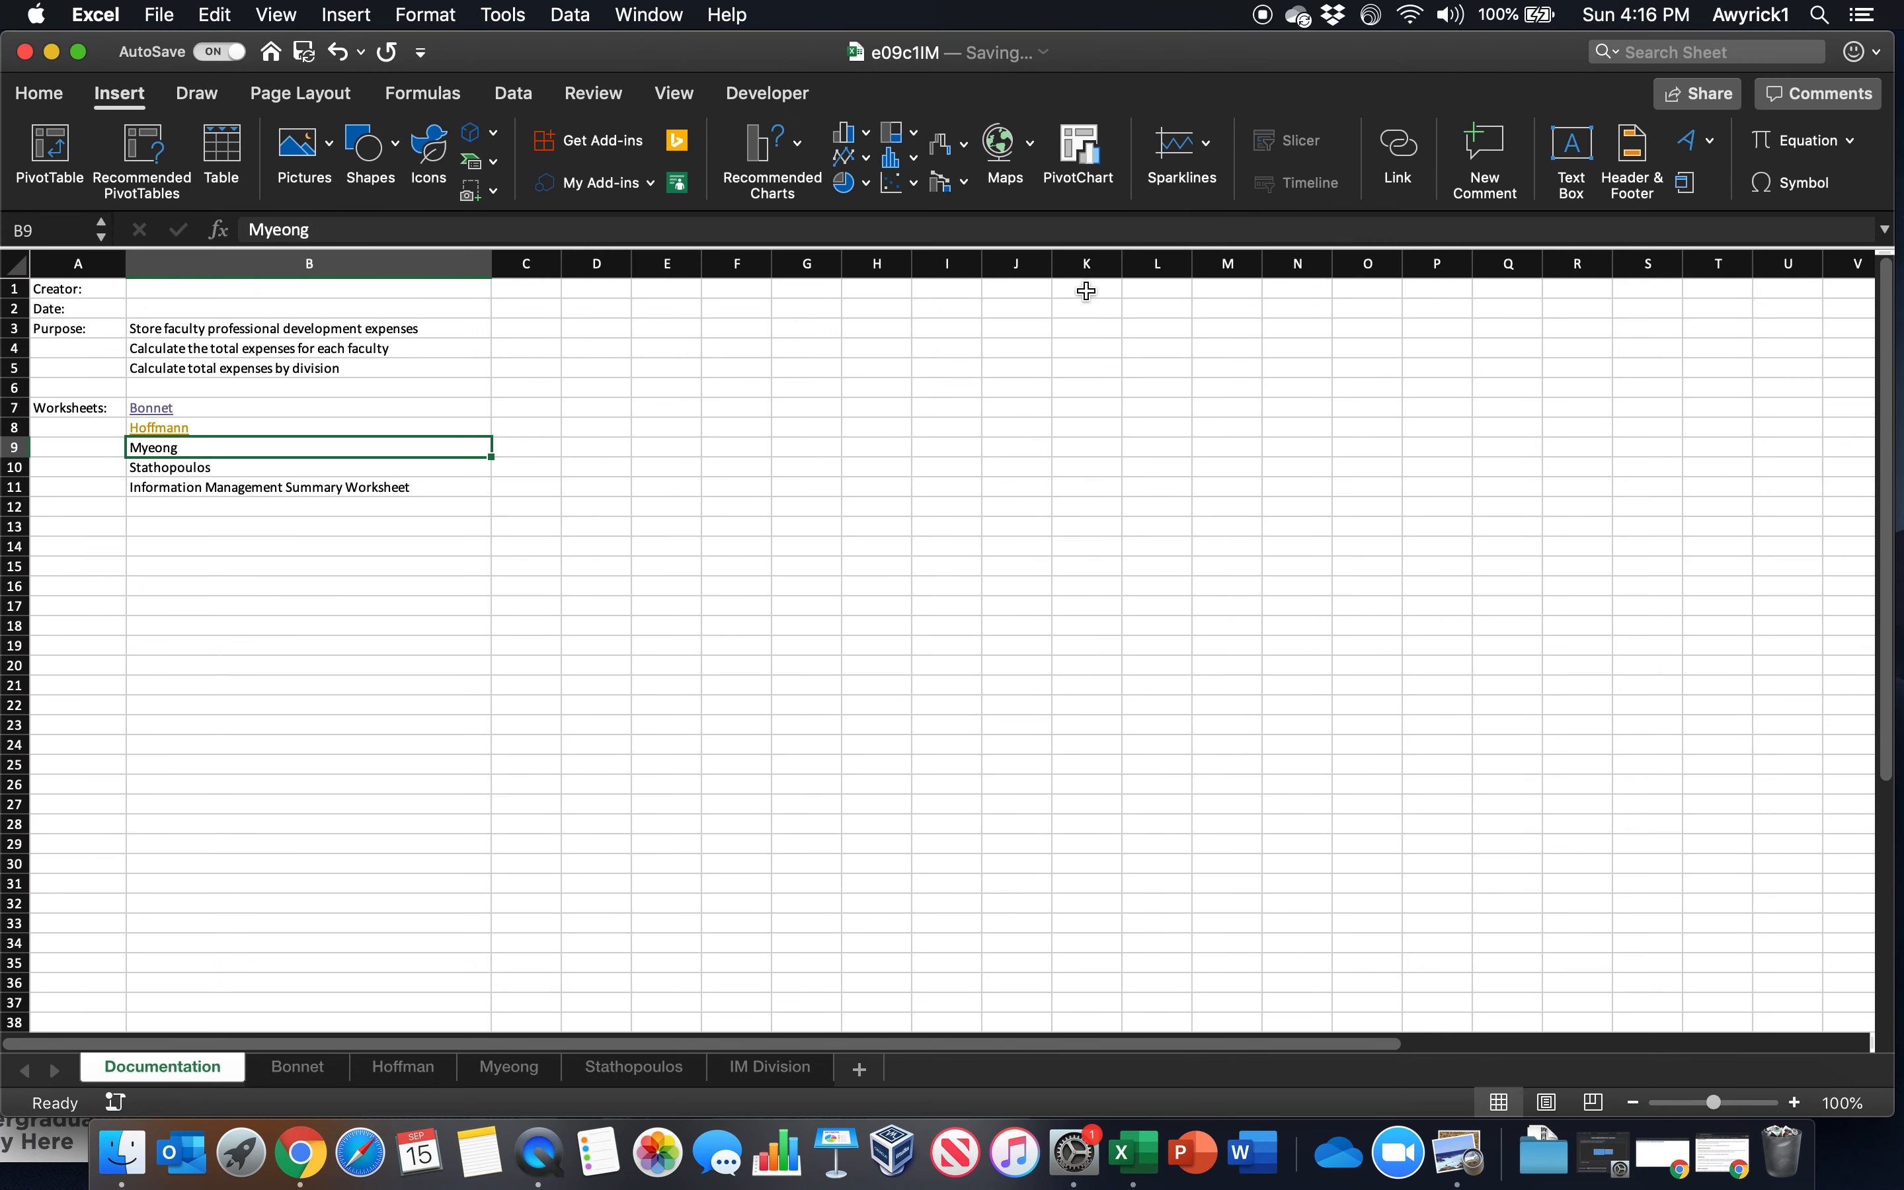
click(1392, 157)
text(b)
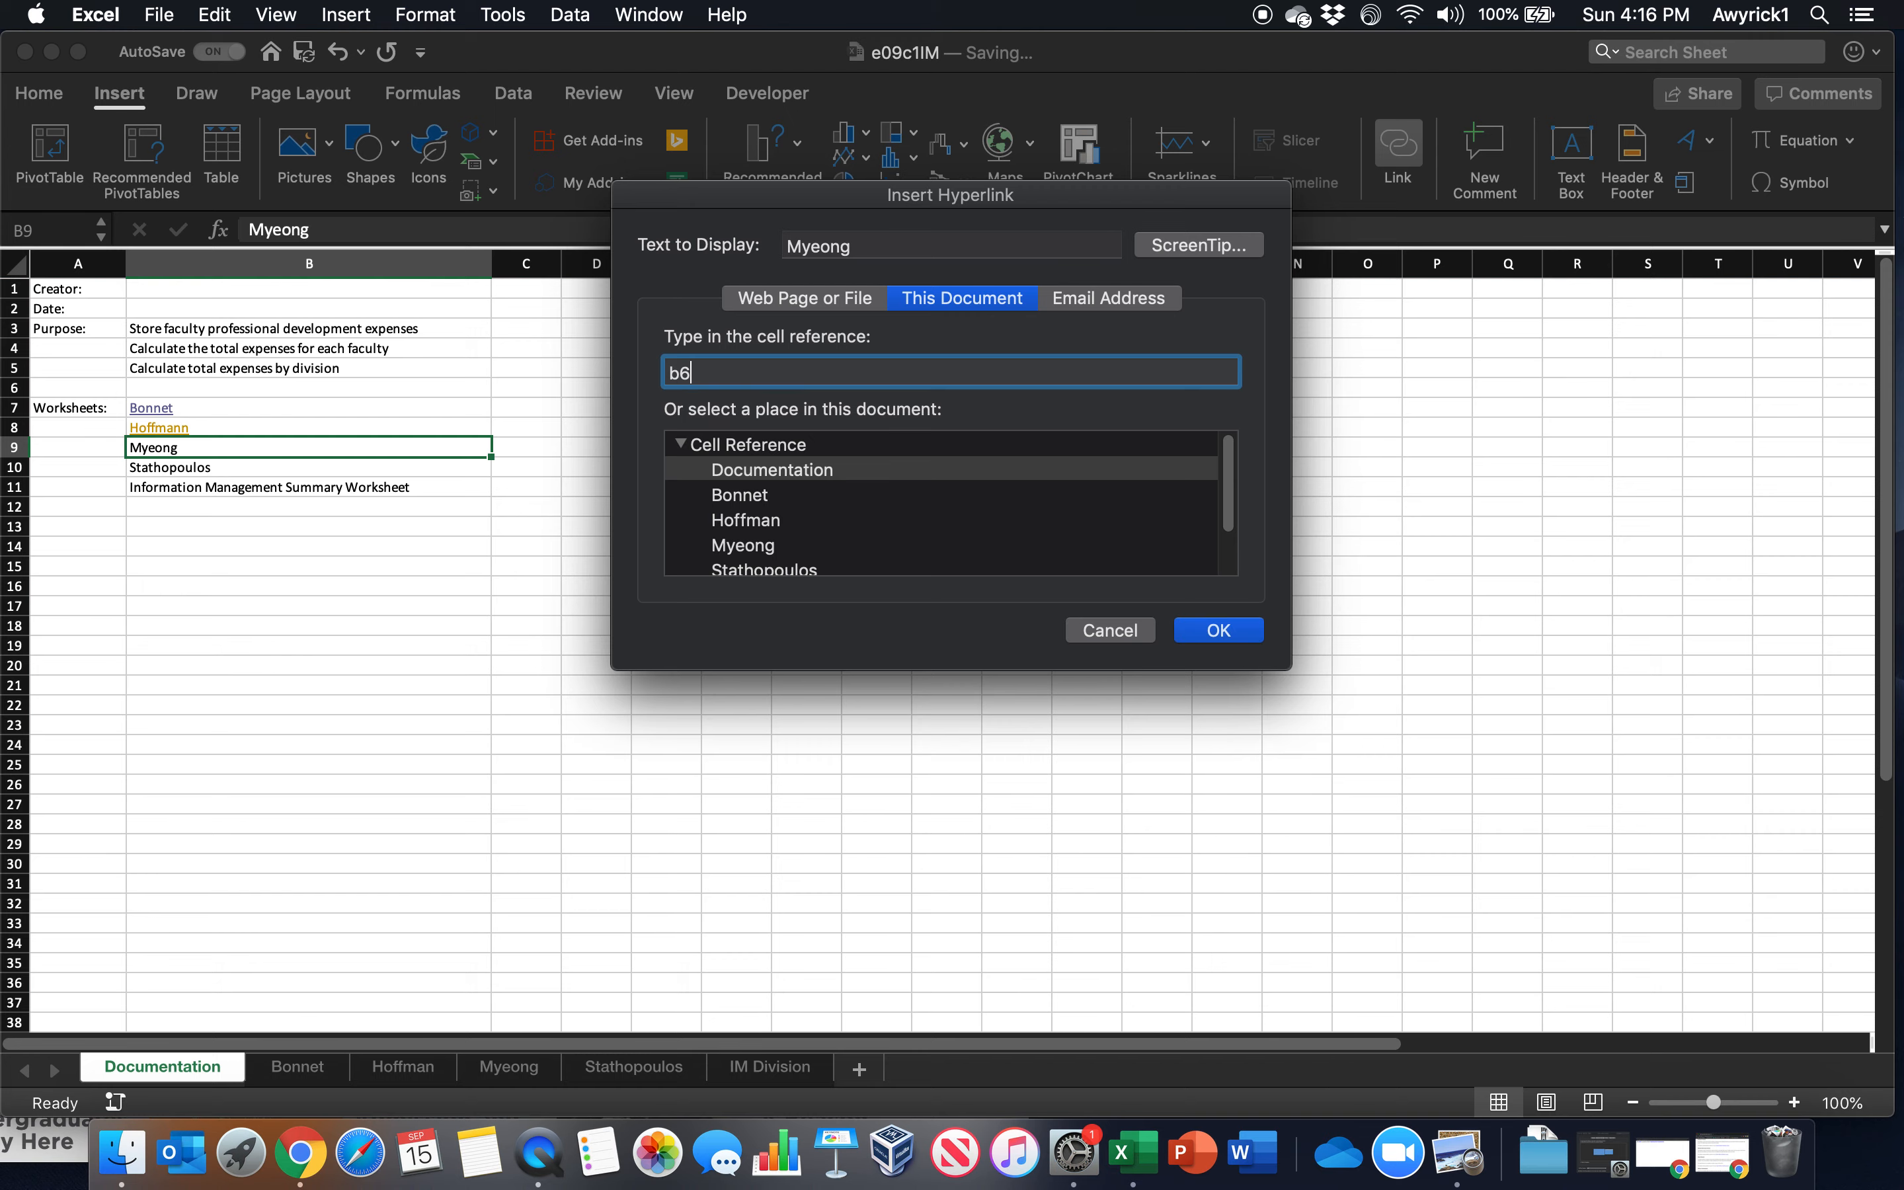
text(6)
click(767, 519)
click(757, 545)
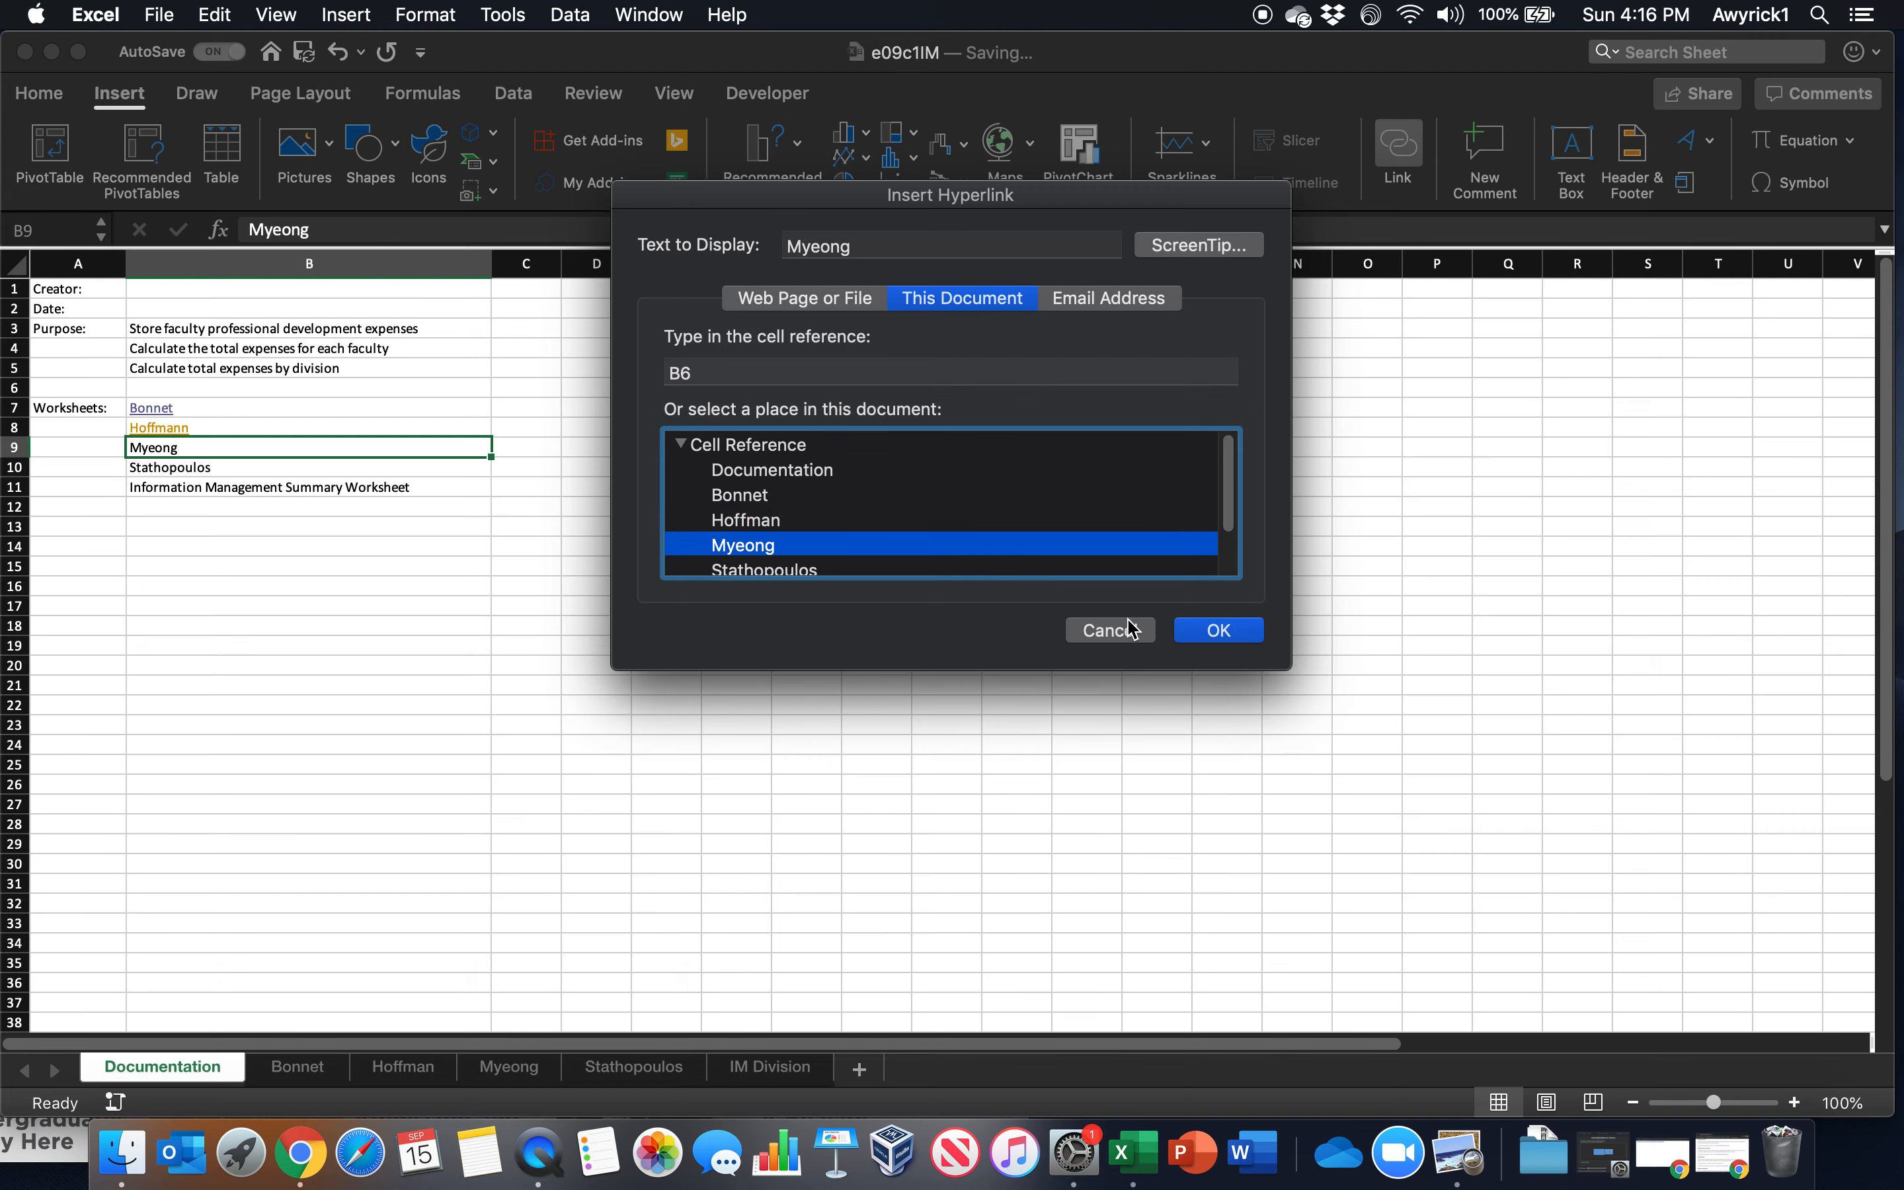
click(1235, 639)
click(1398, 152)
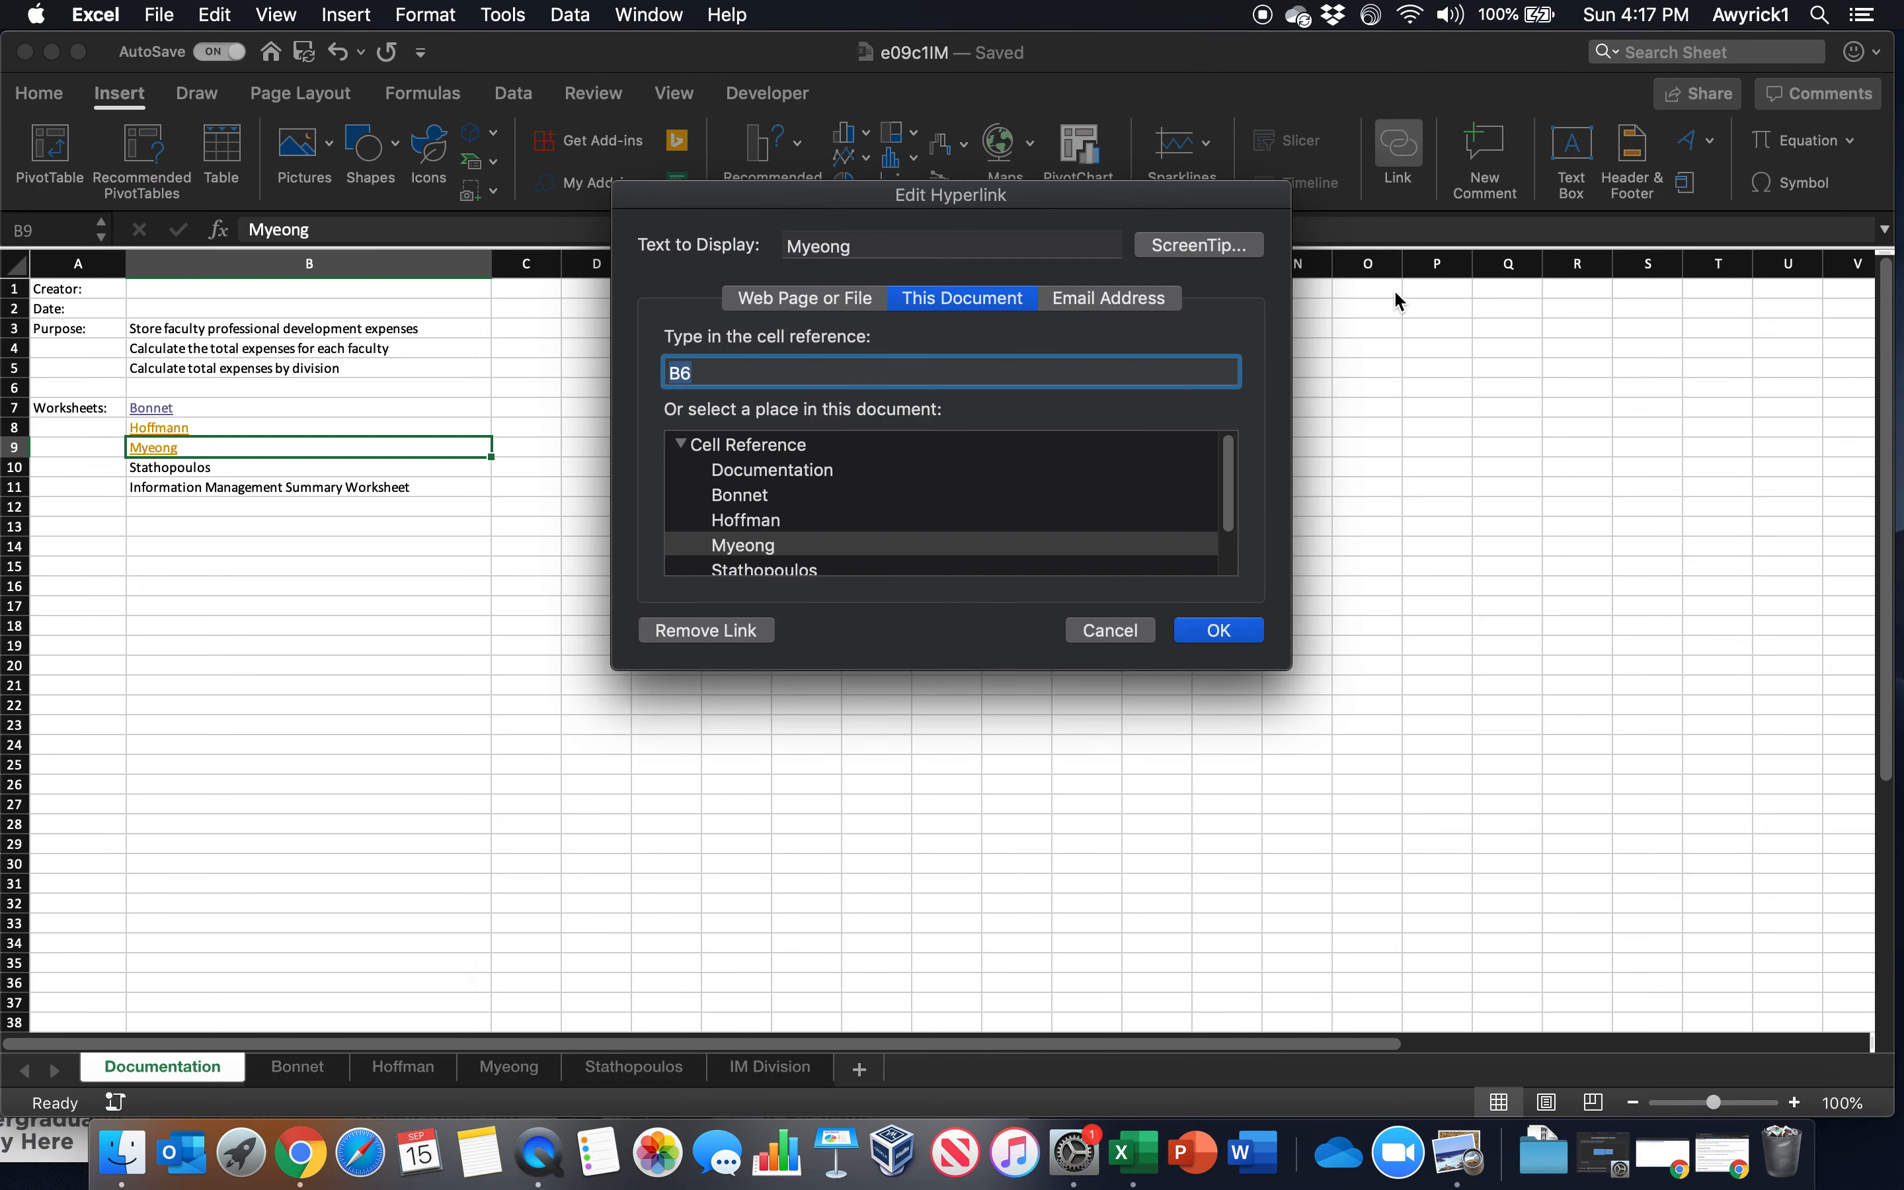
click(1110, 629)
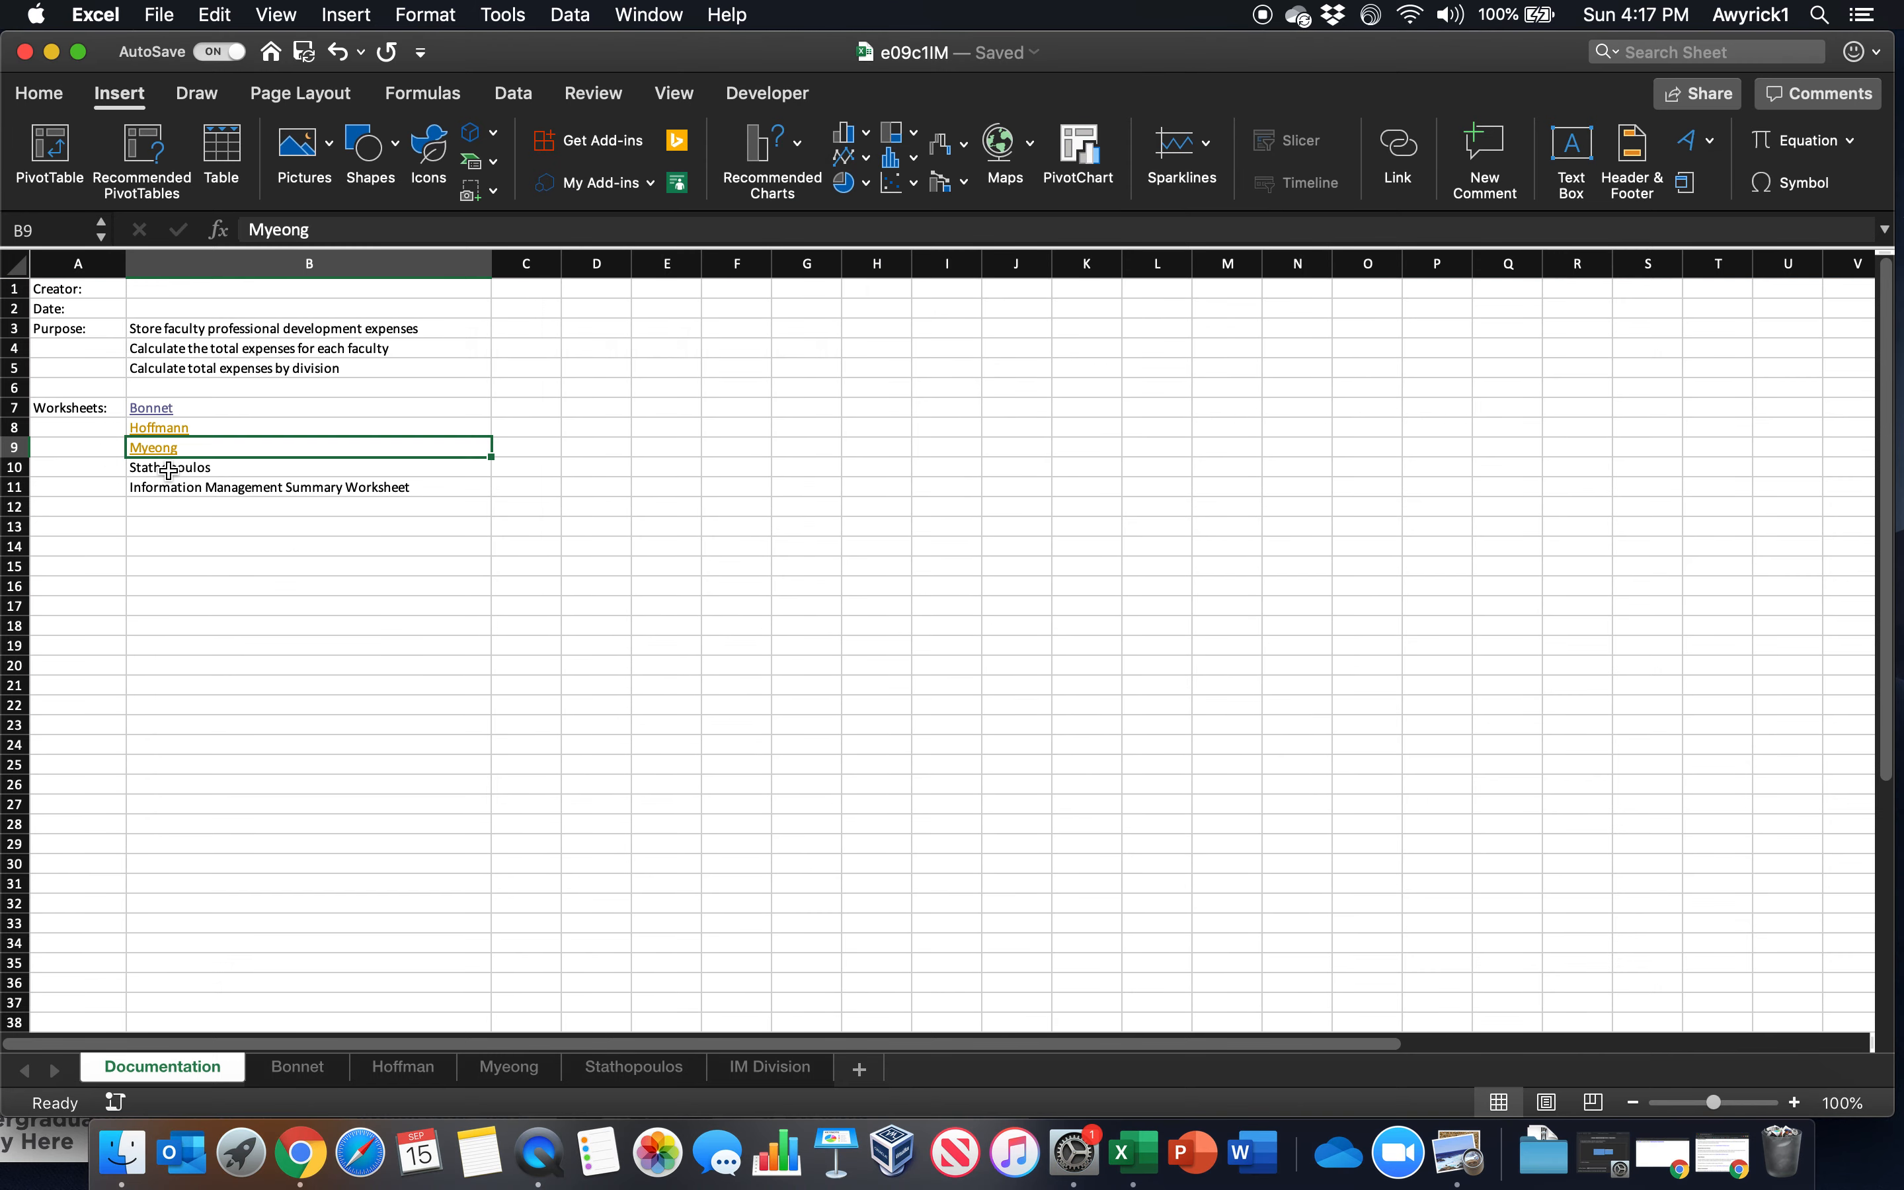
Hyperlink B10 on the Documentation worksheet to cell B6 of the fourth employee worksheet
click(167, 469)
click(1426, 154)
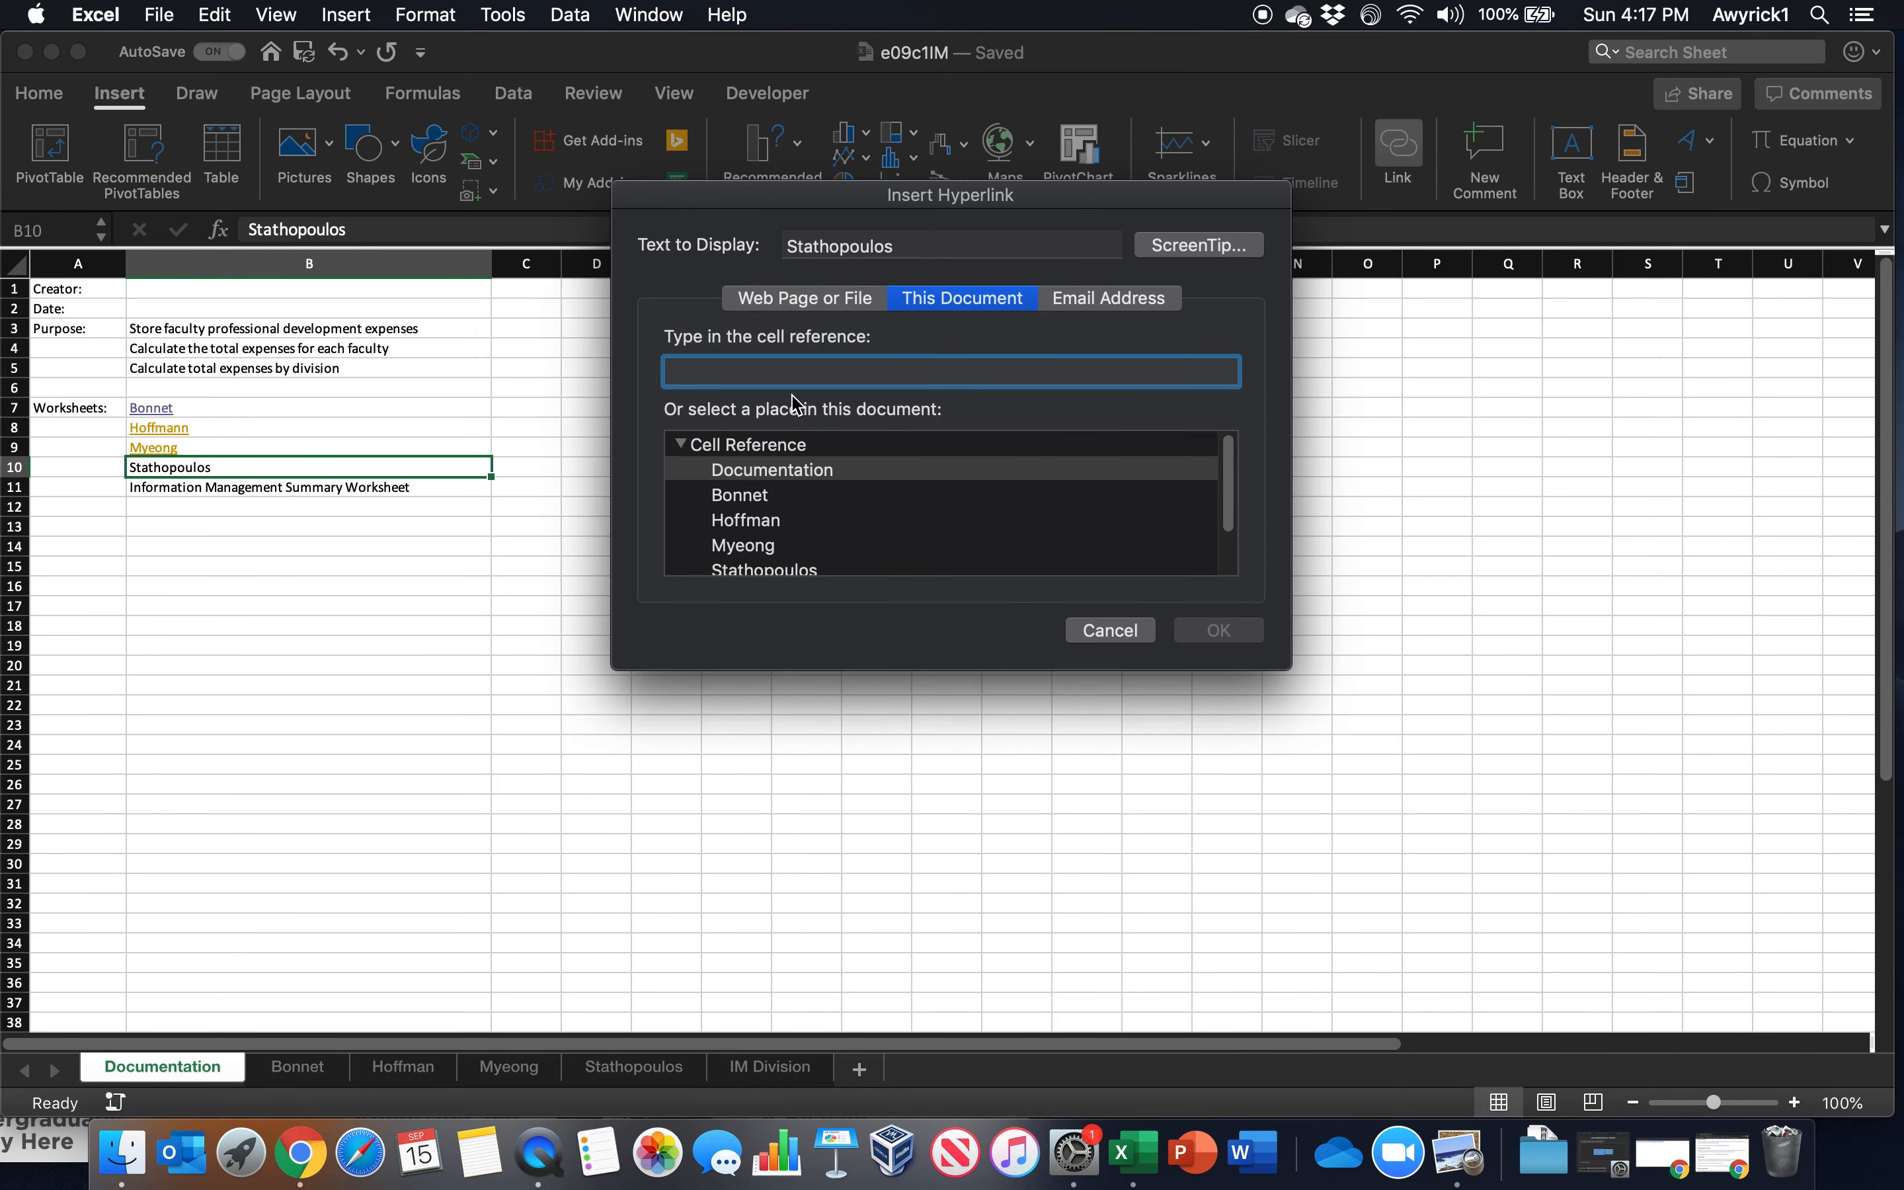
text(b6)
click(762, 574)
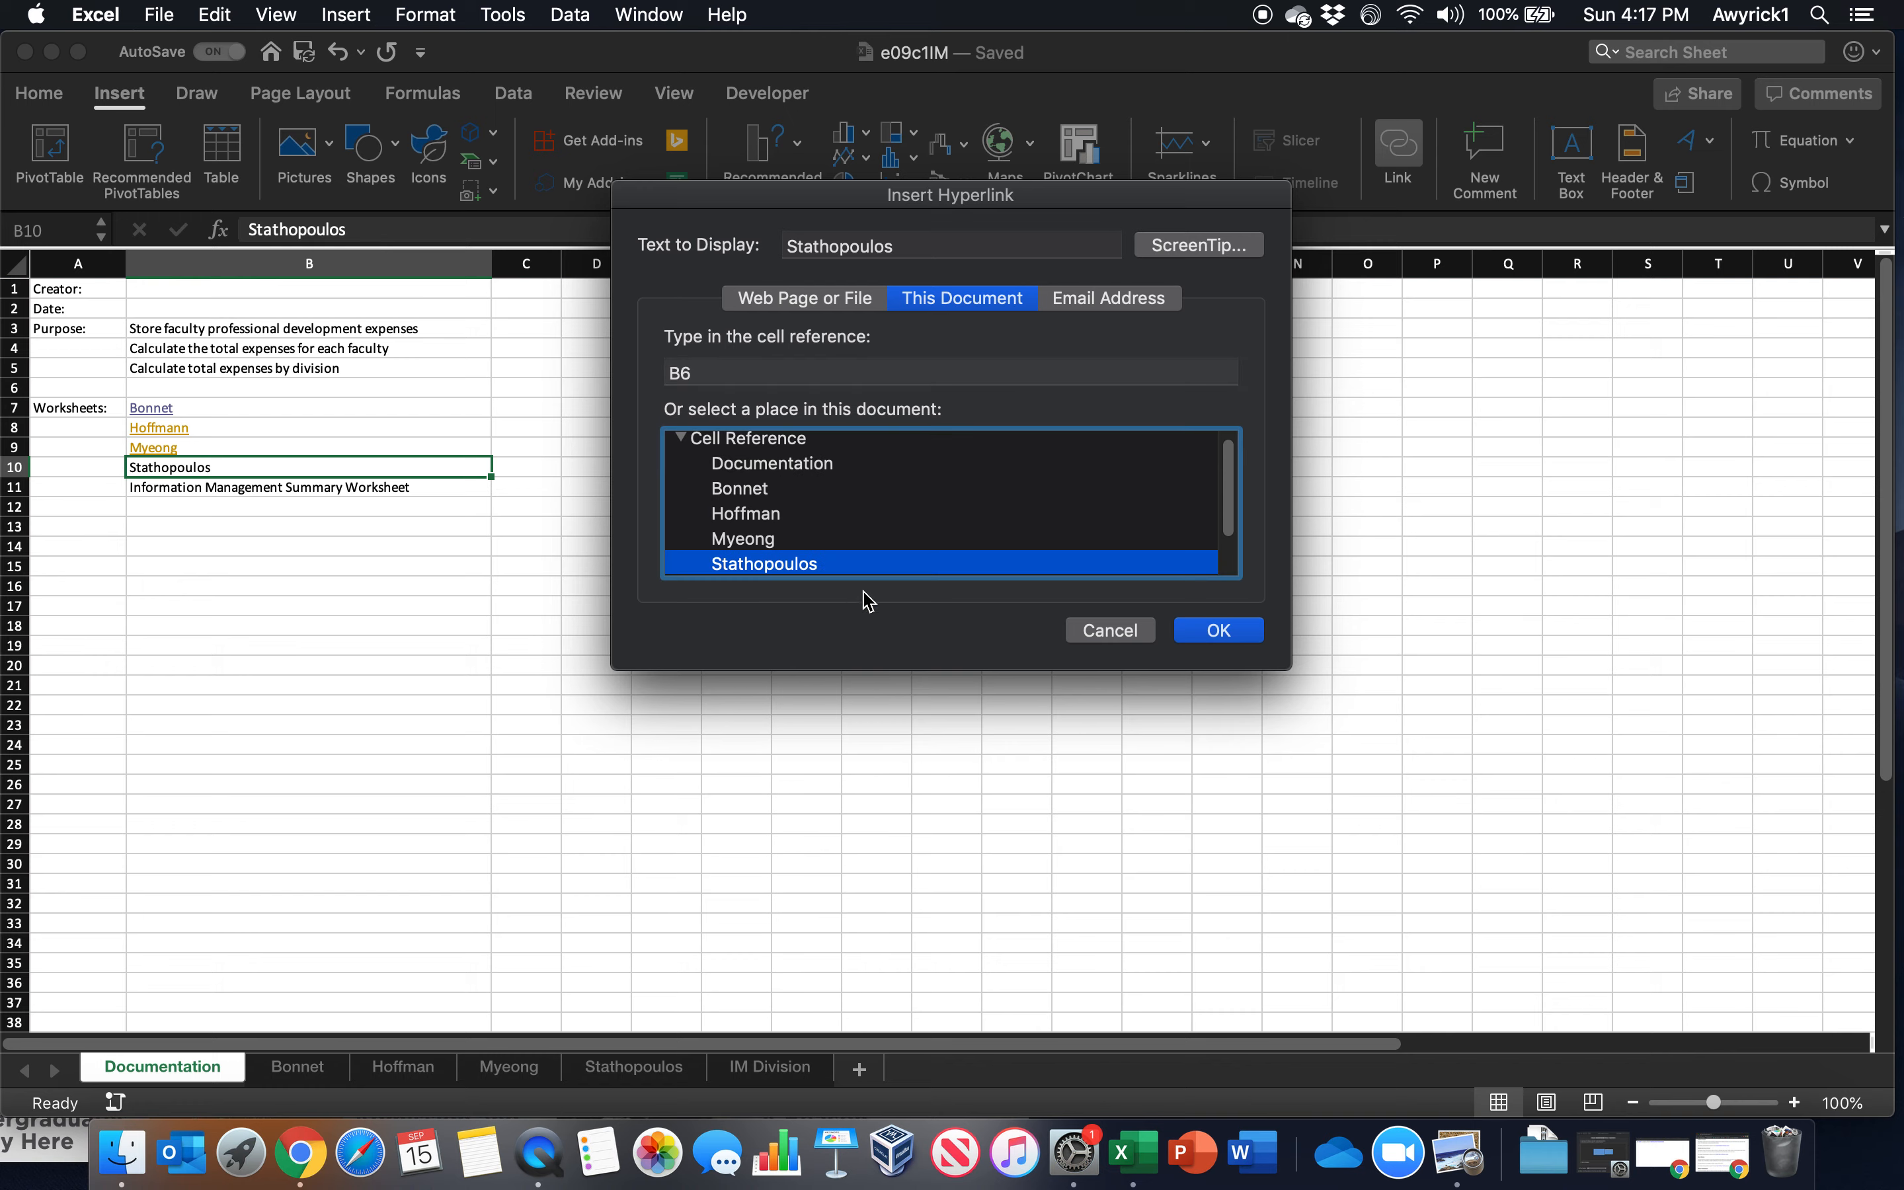
click(1220, 630)
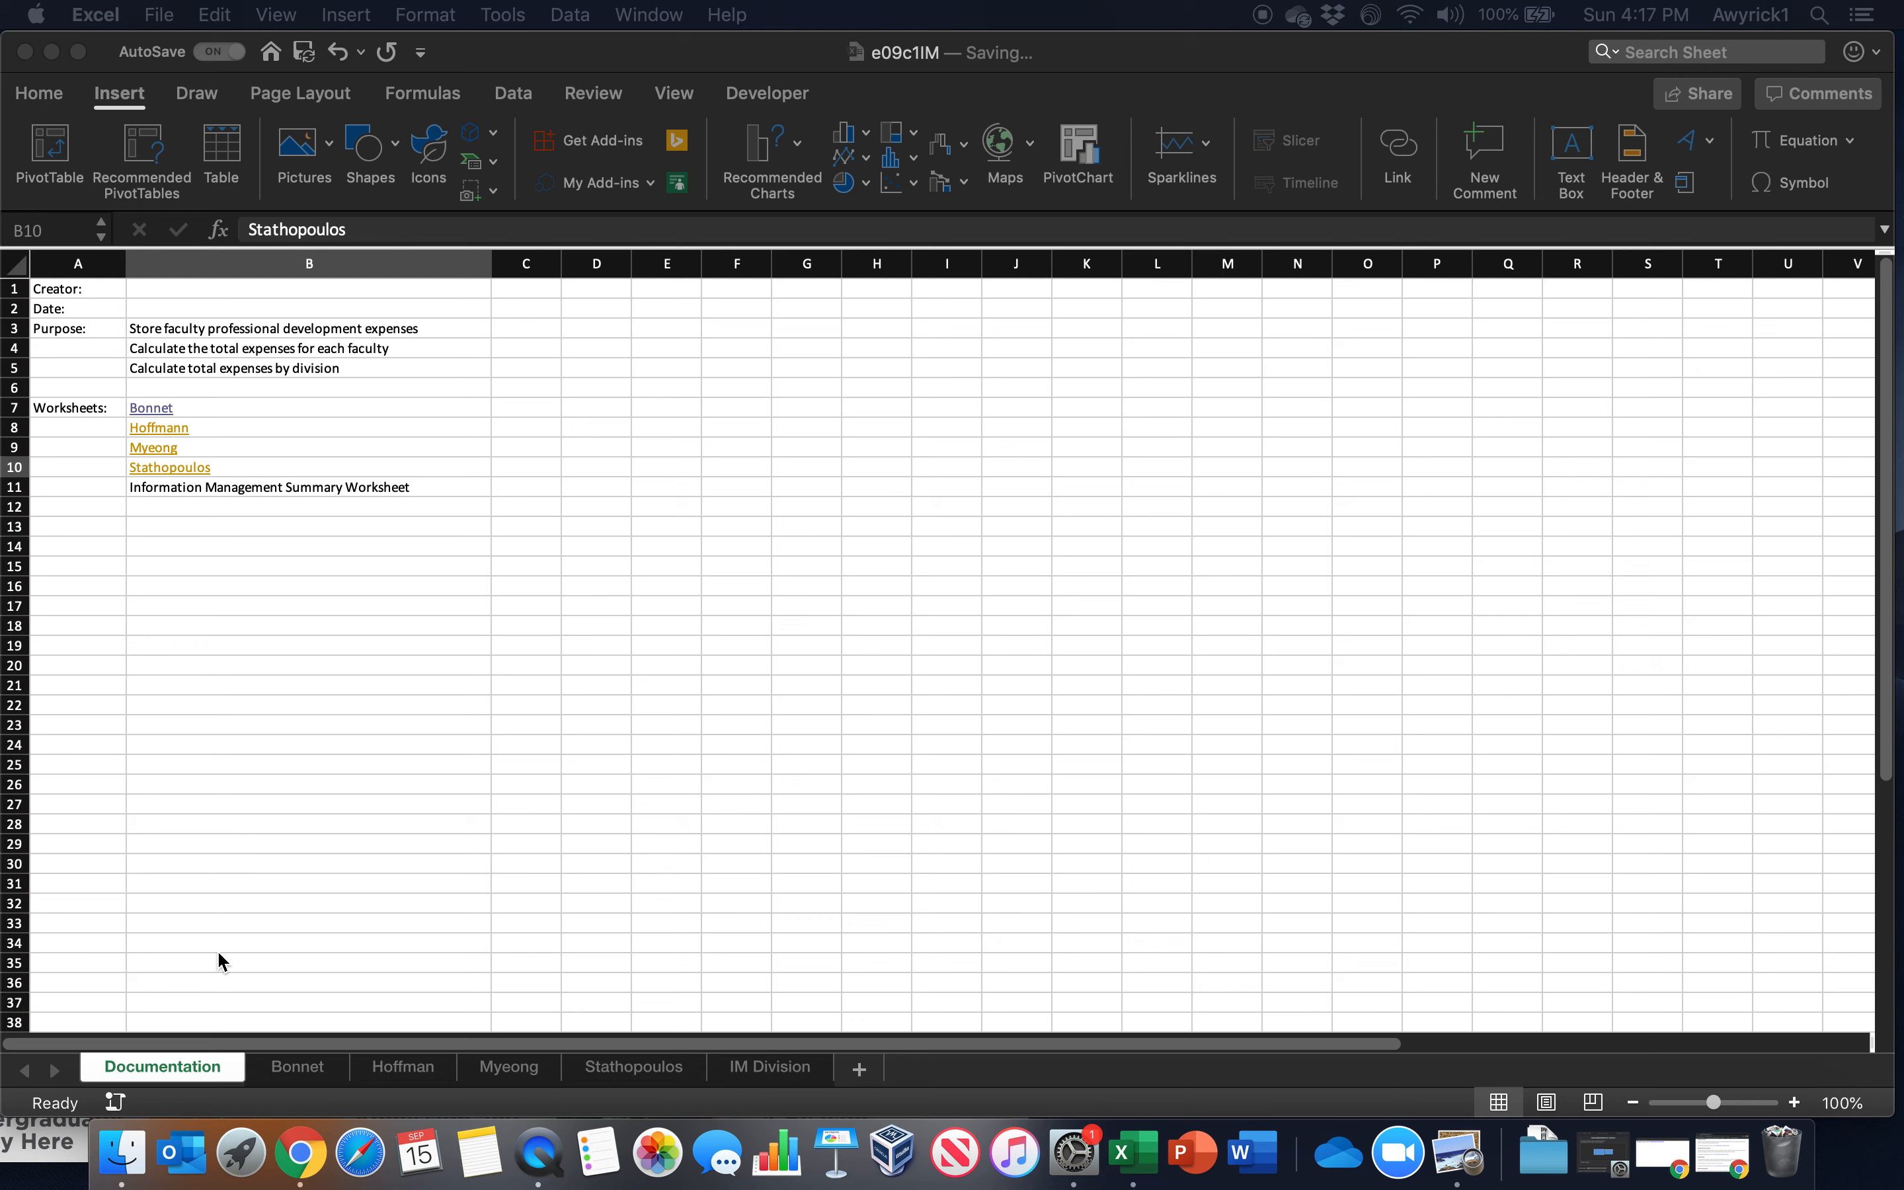
Check the grand total cell's location on IM Division, and hyperlink B11 on the Documentation worksheet to IM Division cell F7
click(207, 492)
click(222, 489)
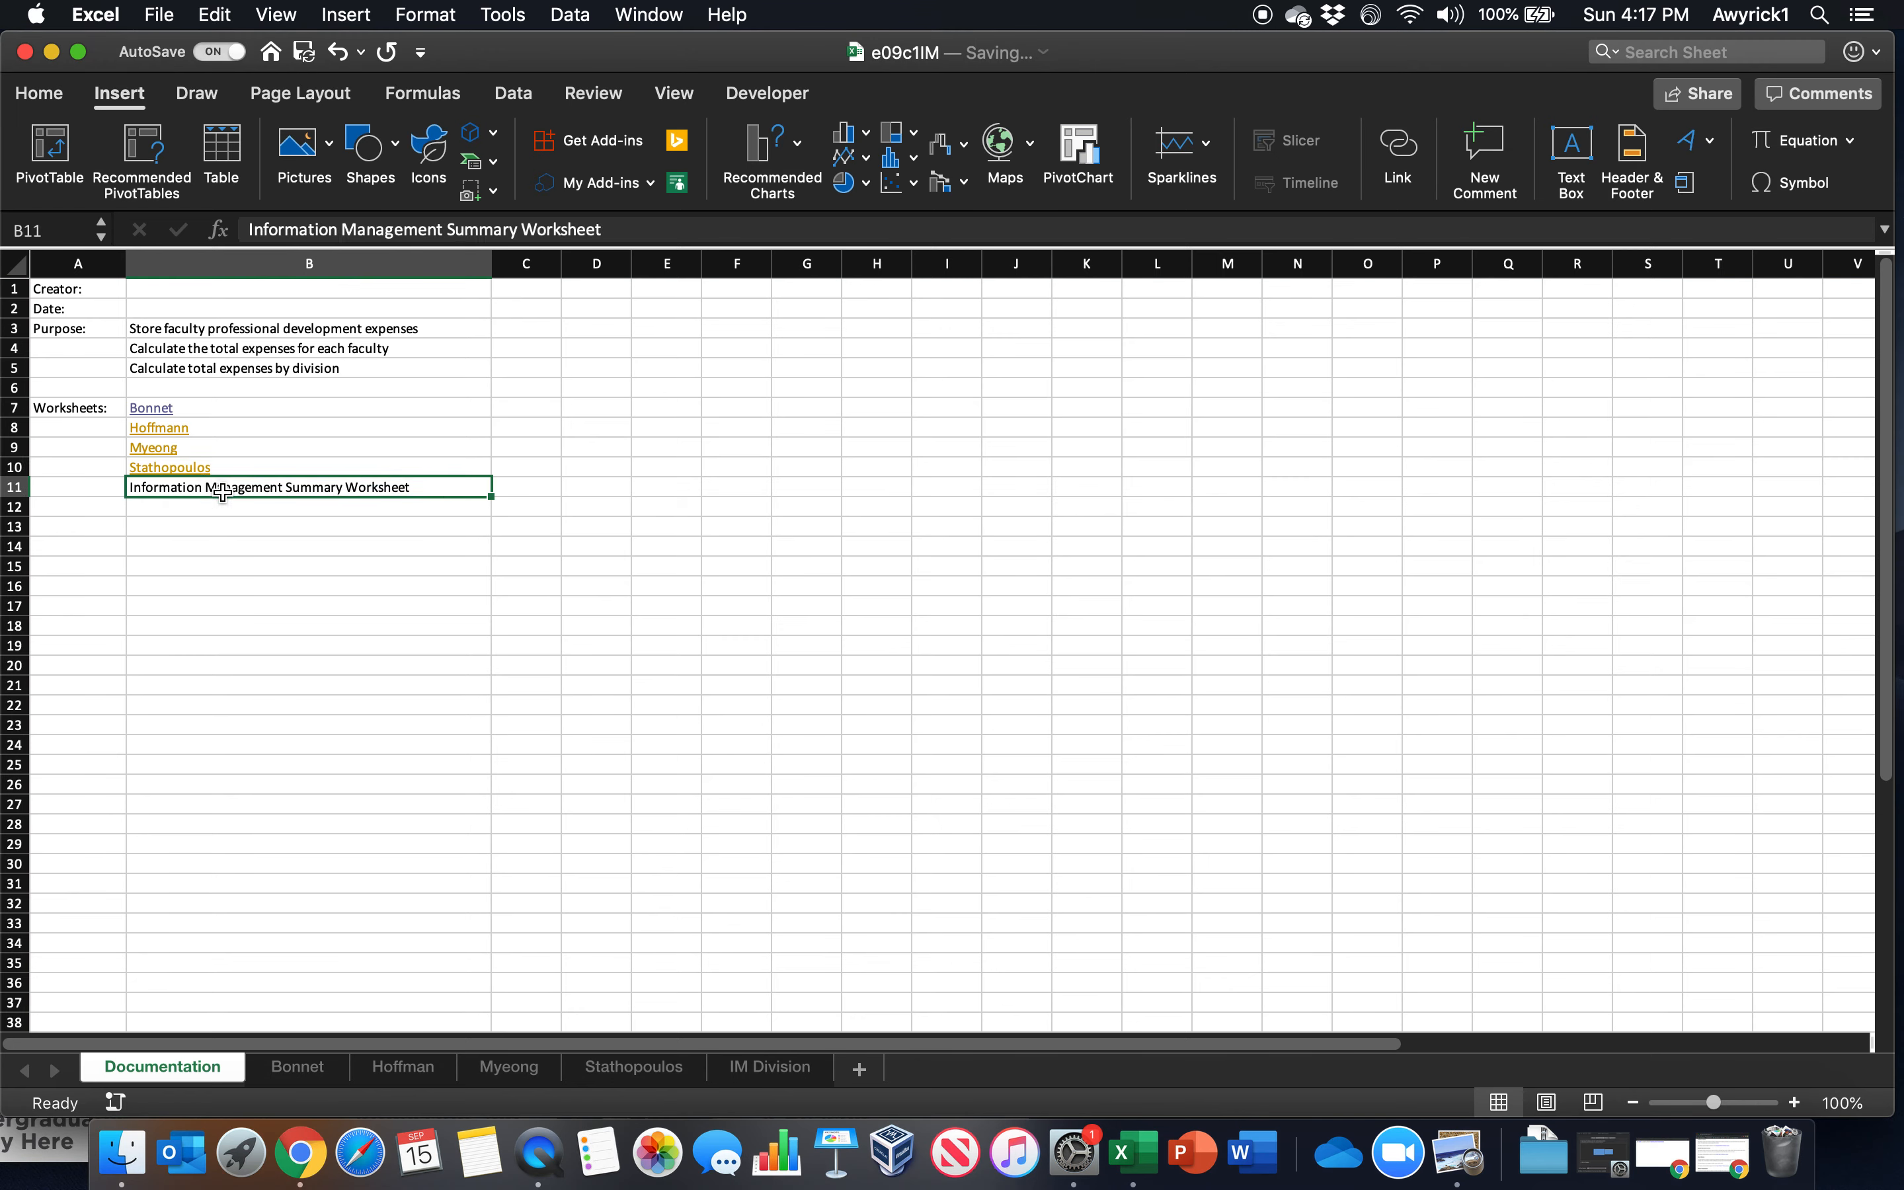
click(751, 1070)
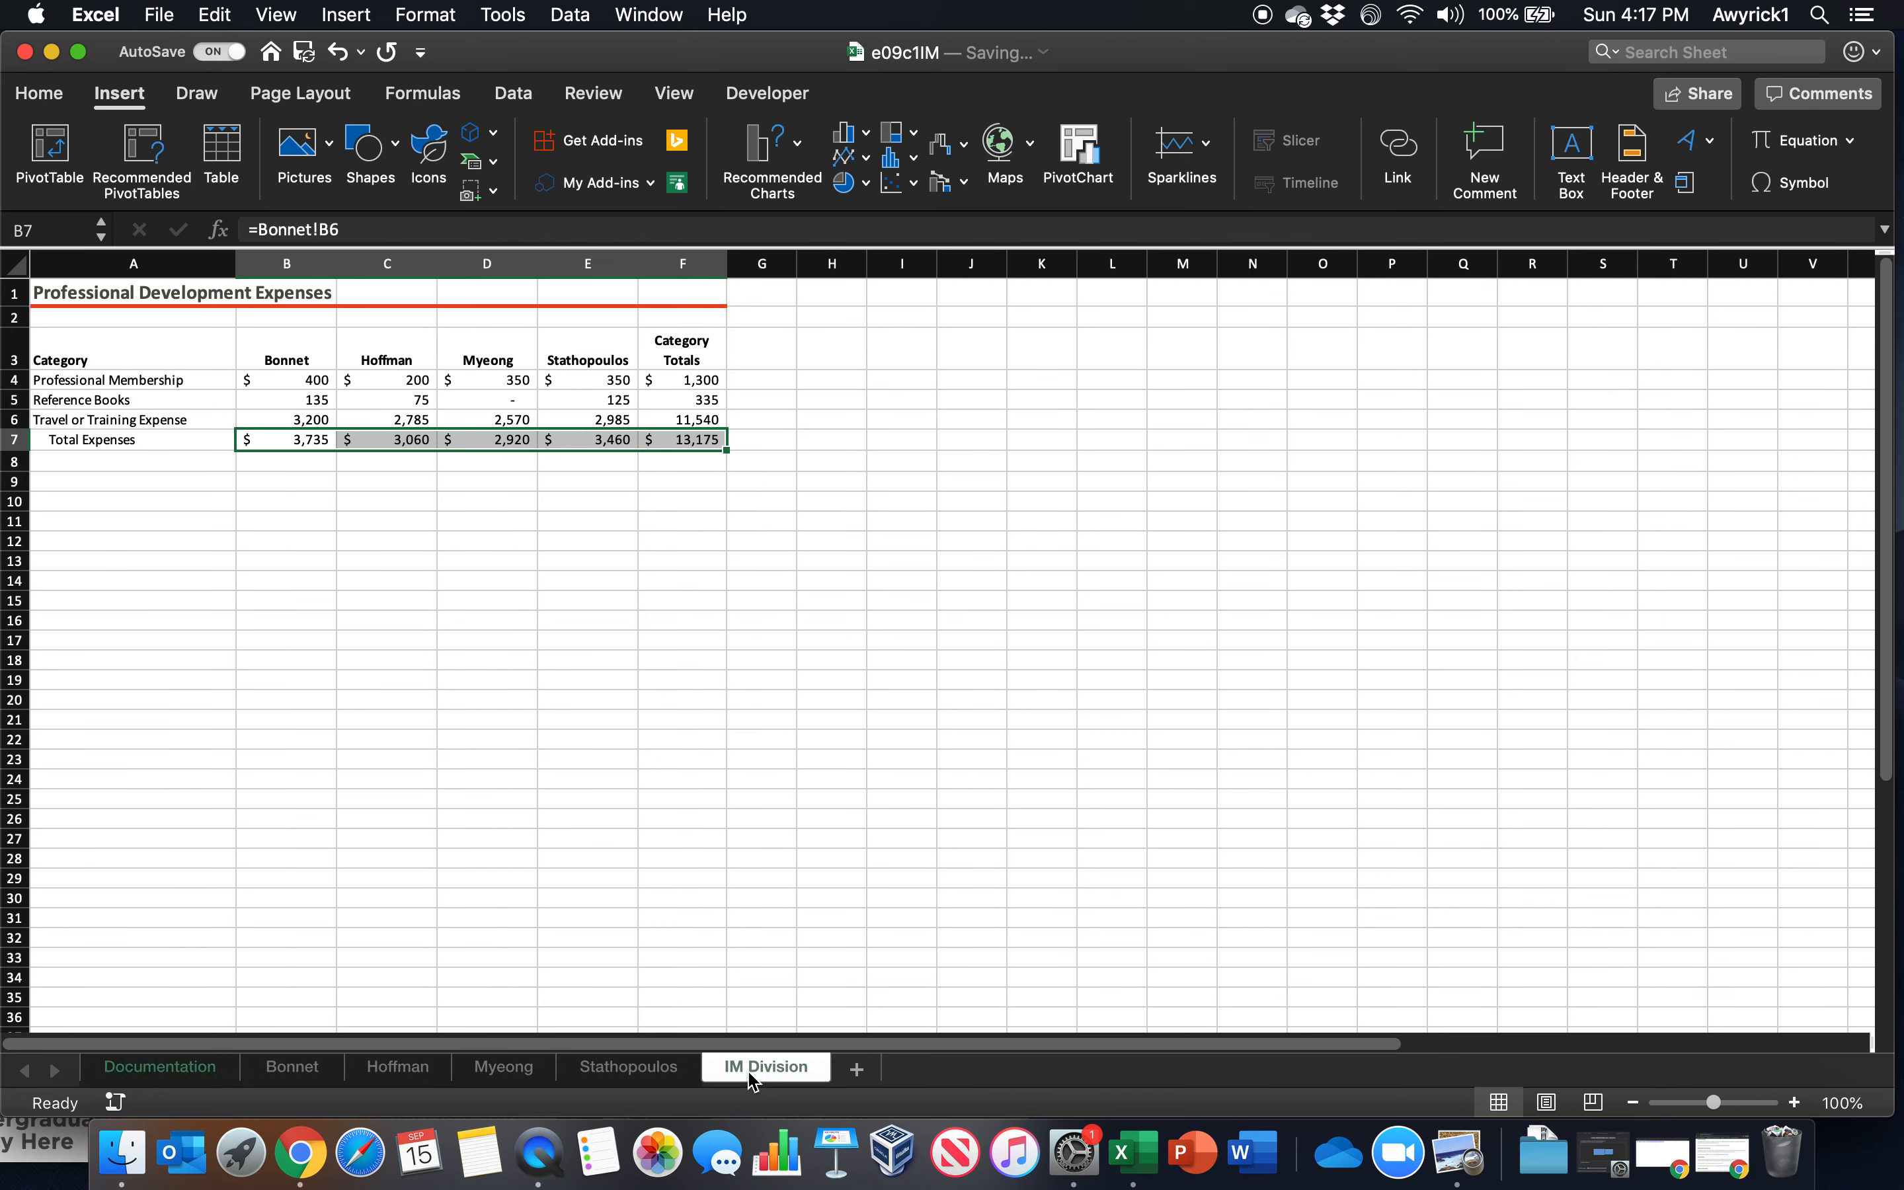
click(695, 439)
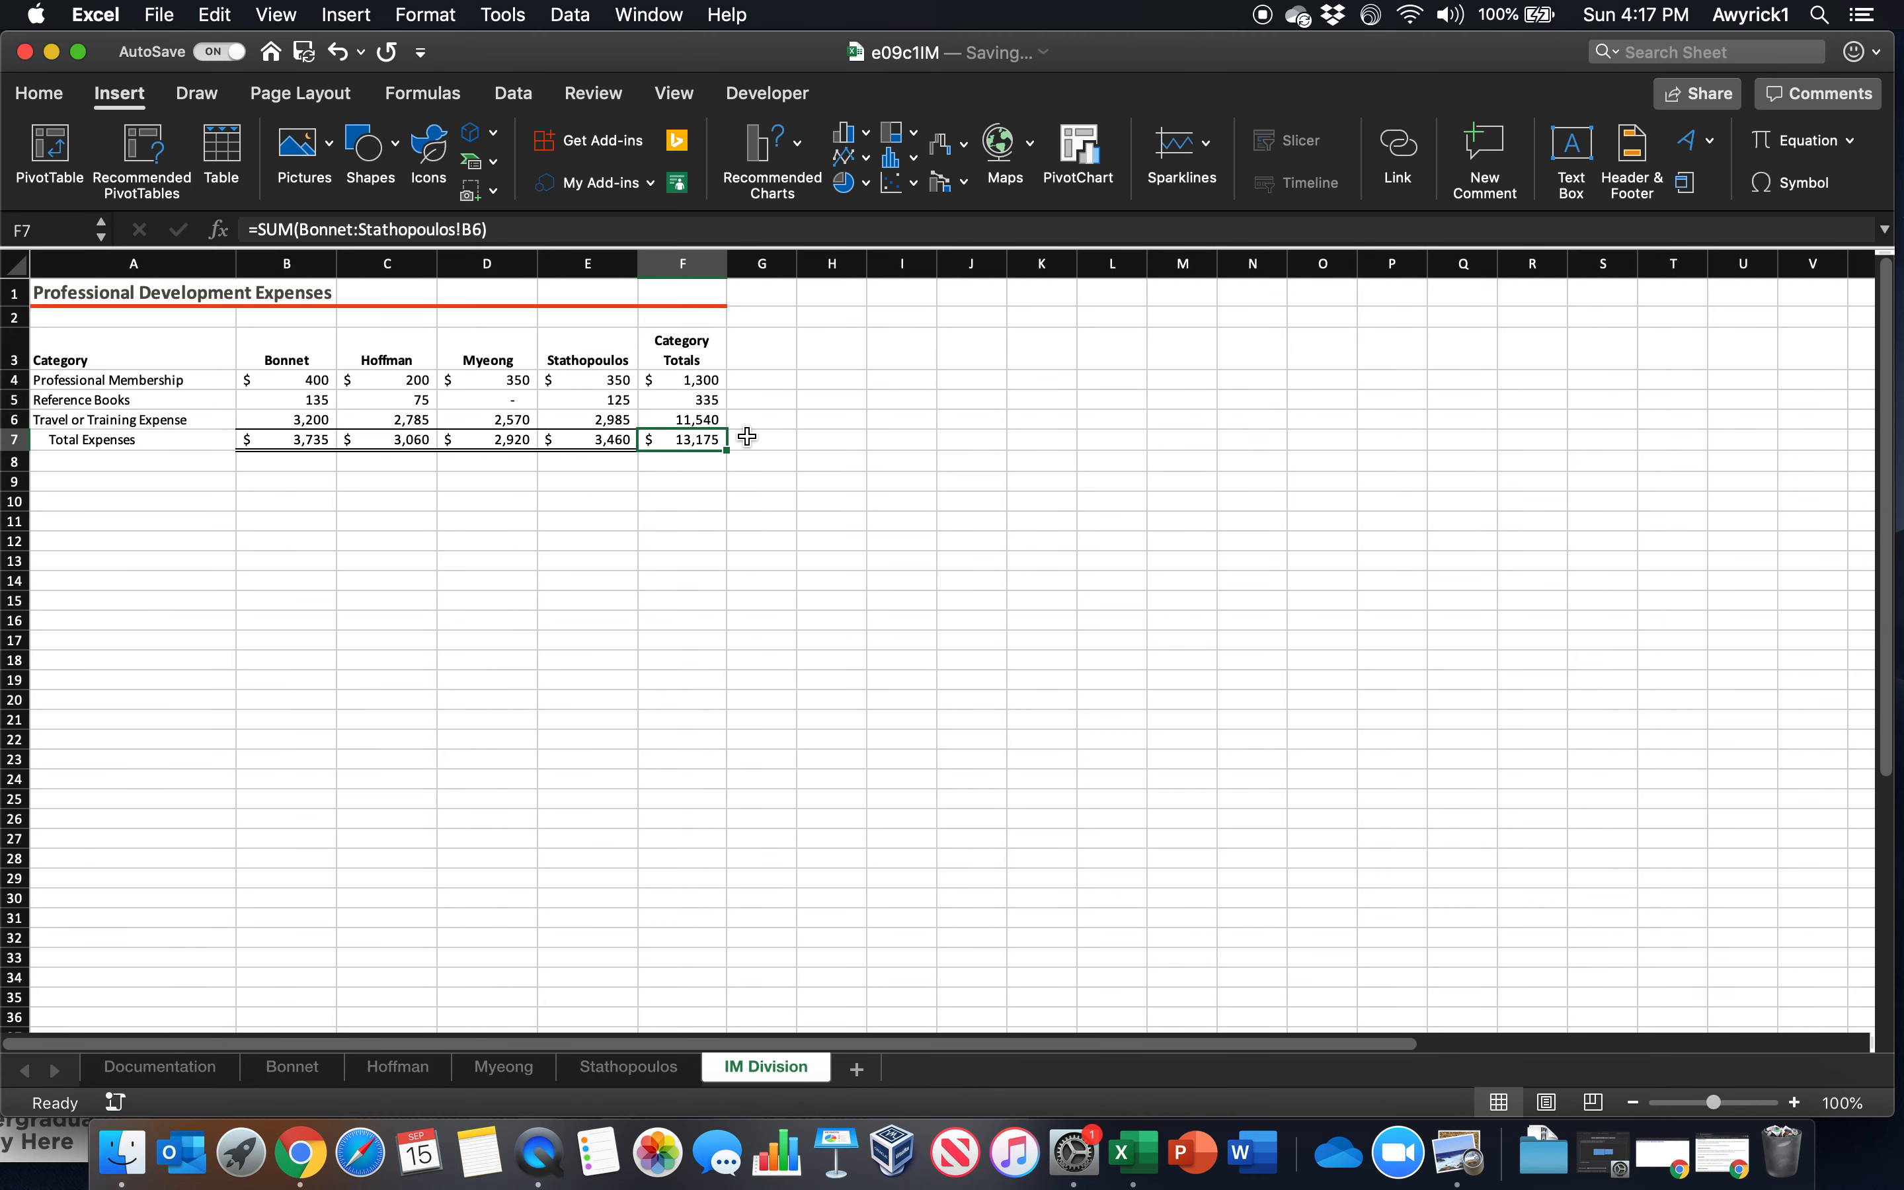
click(166, 1071)
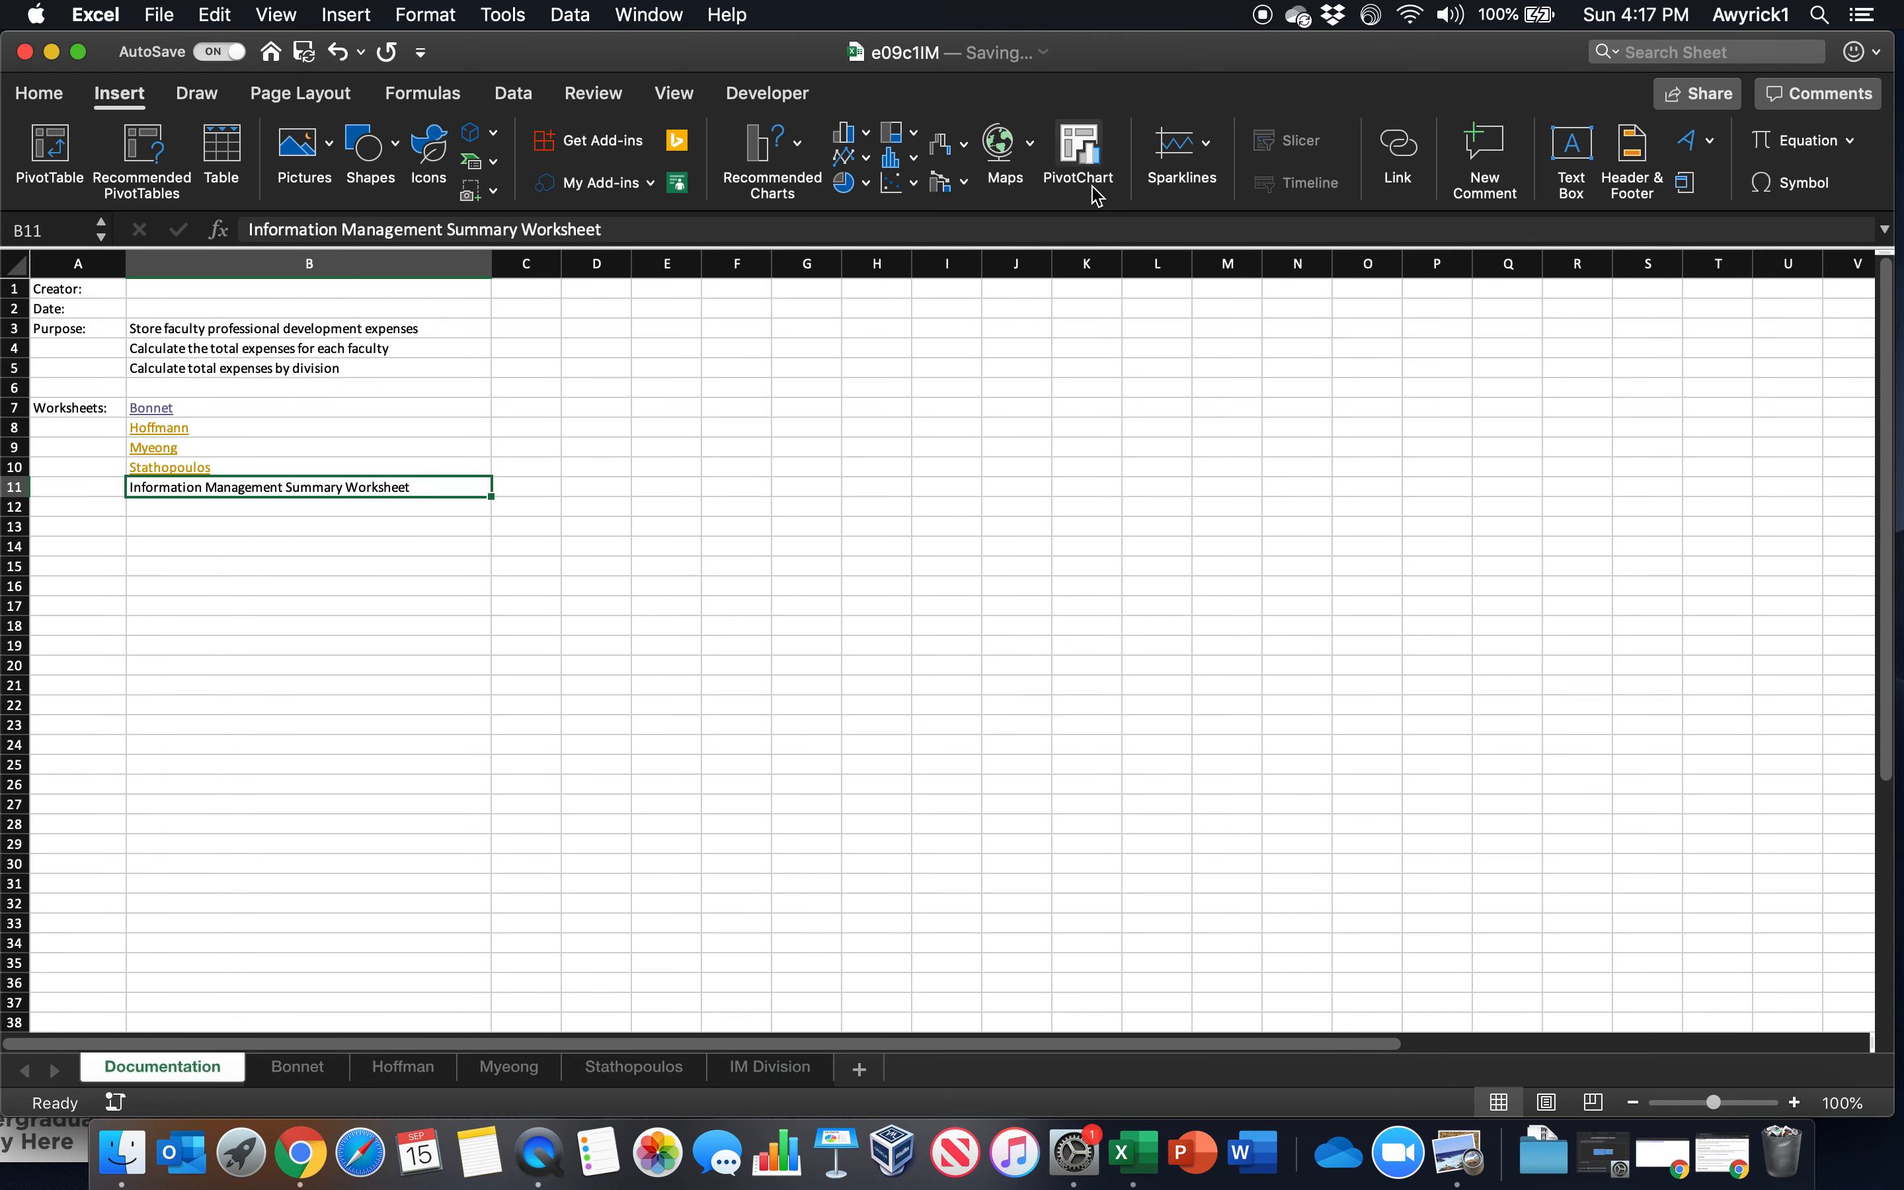
click(1398, 150)
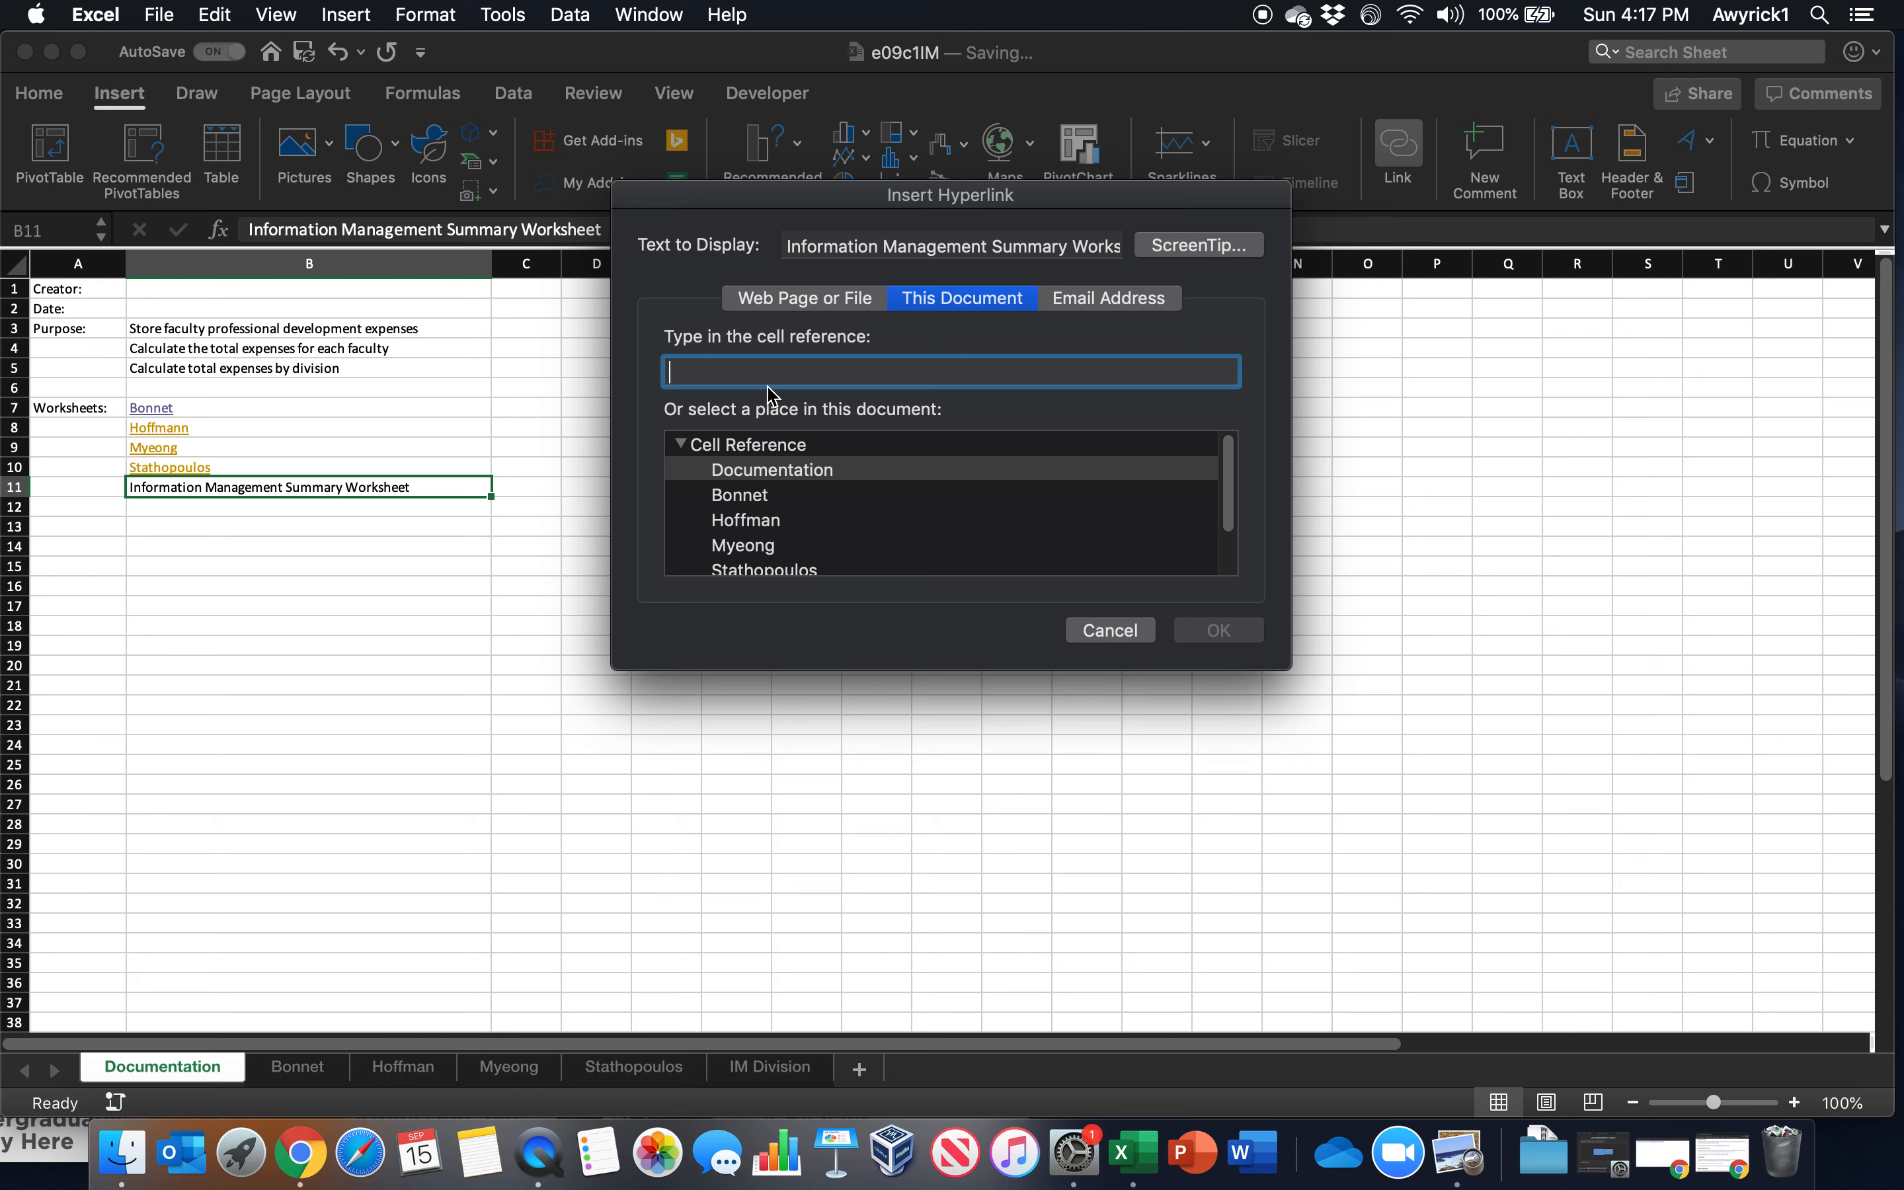
text(')
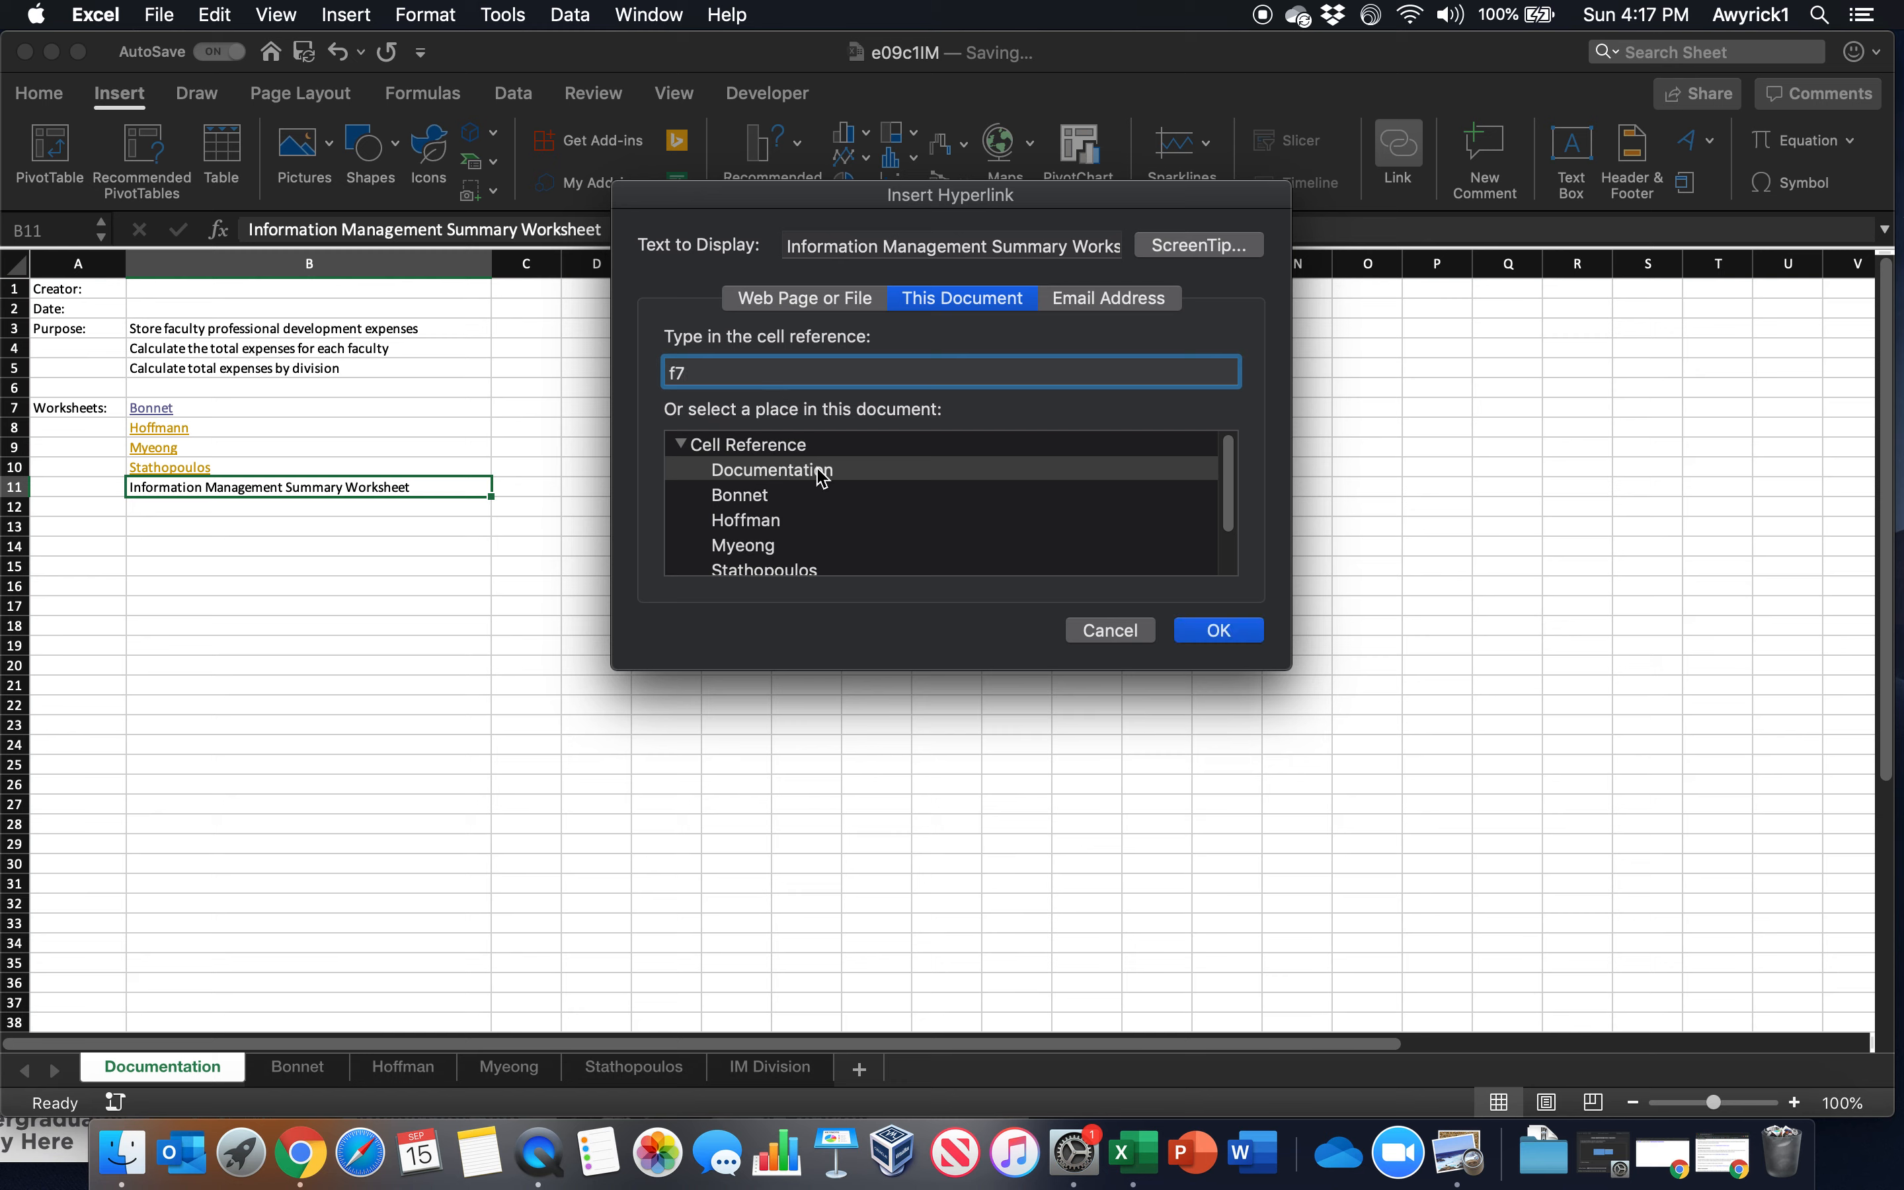
scroll(1224, 480, down, 2)
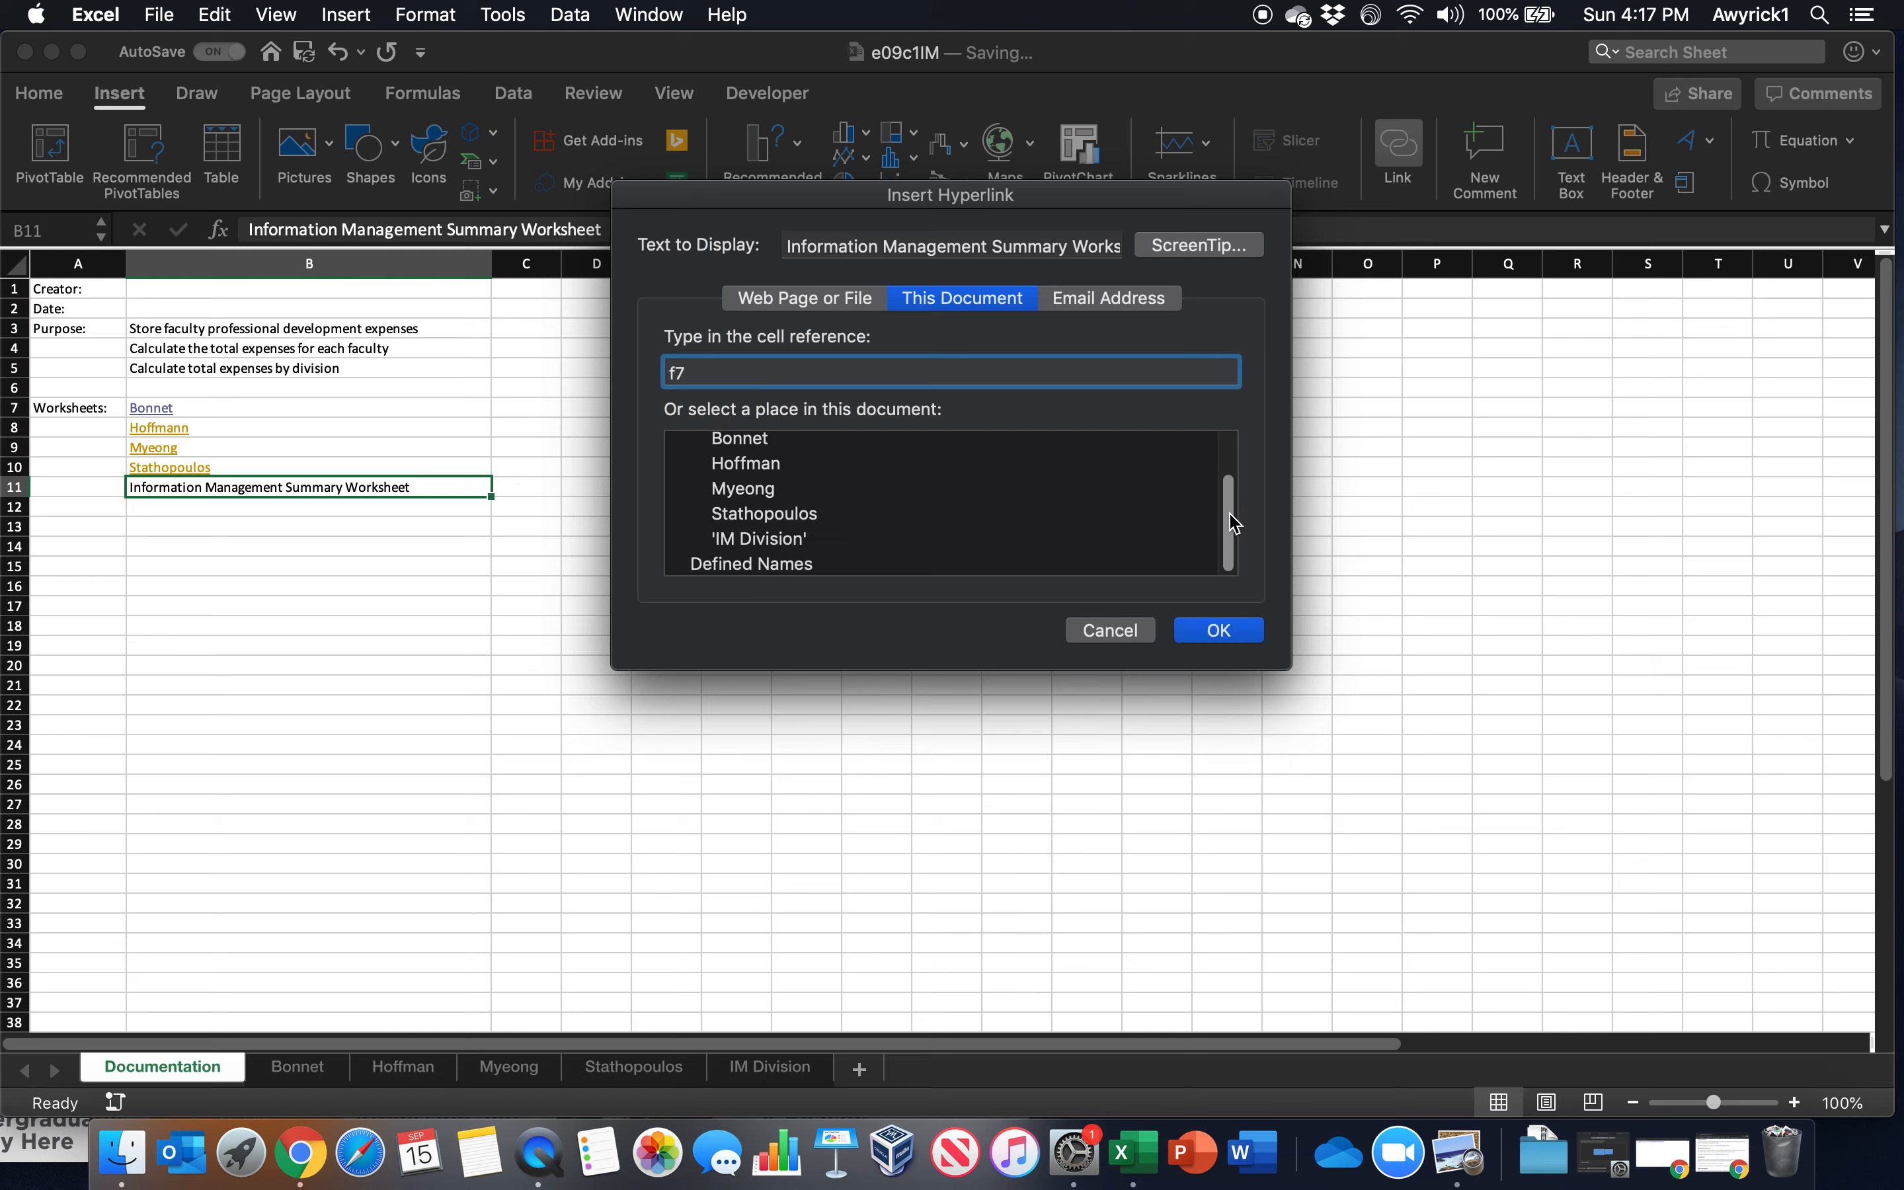
click(794, 541)
click(1218, 630)
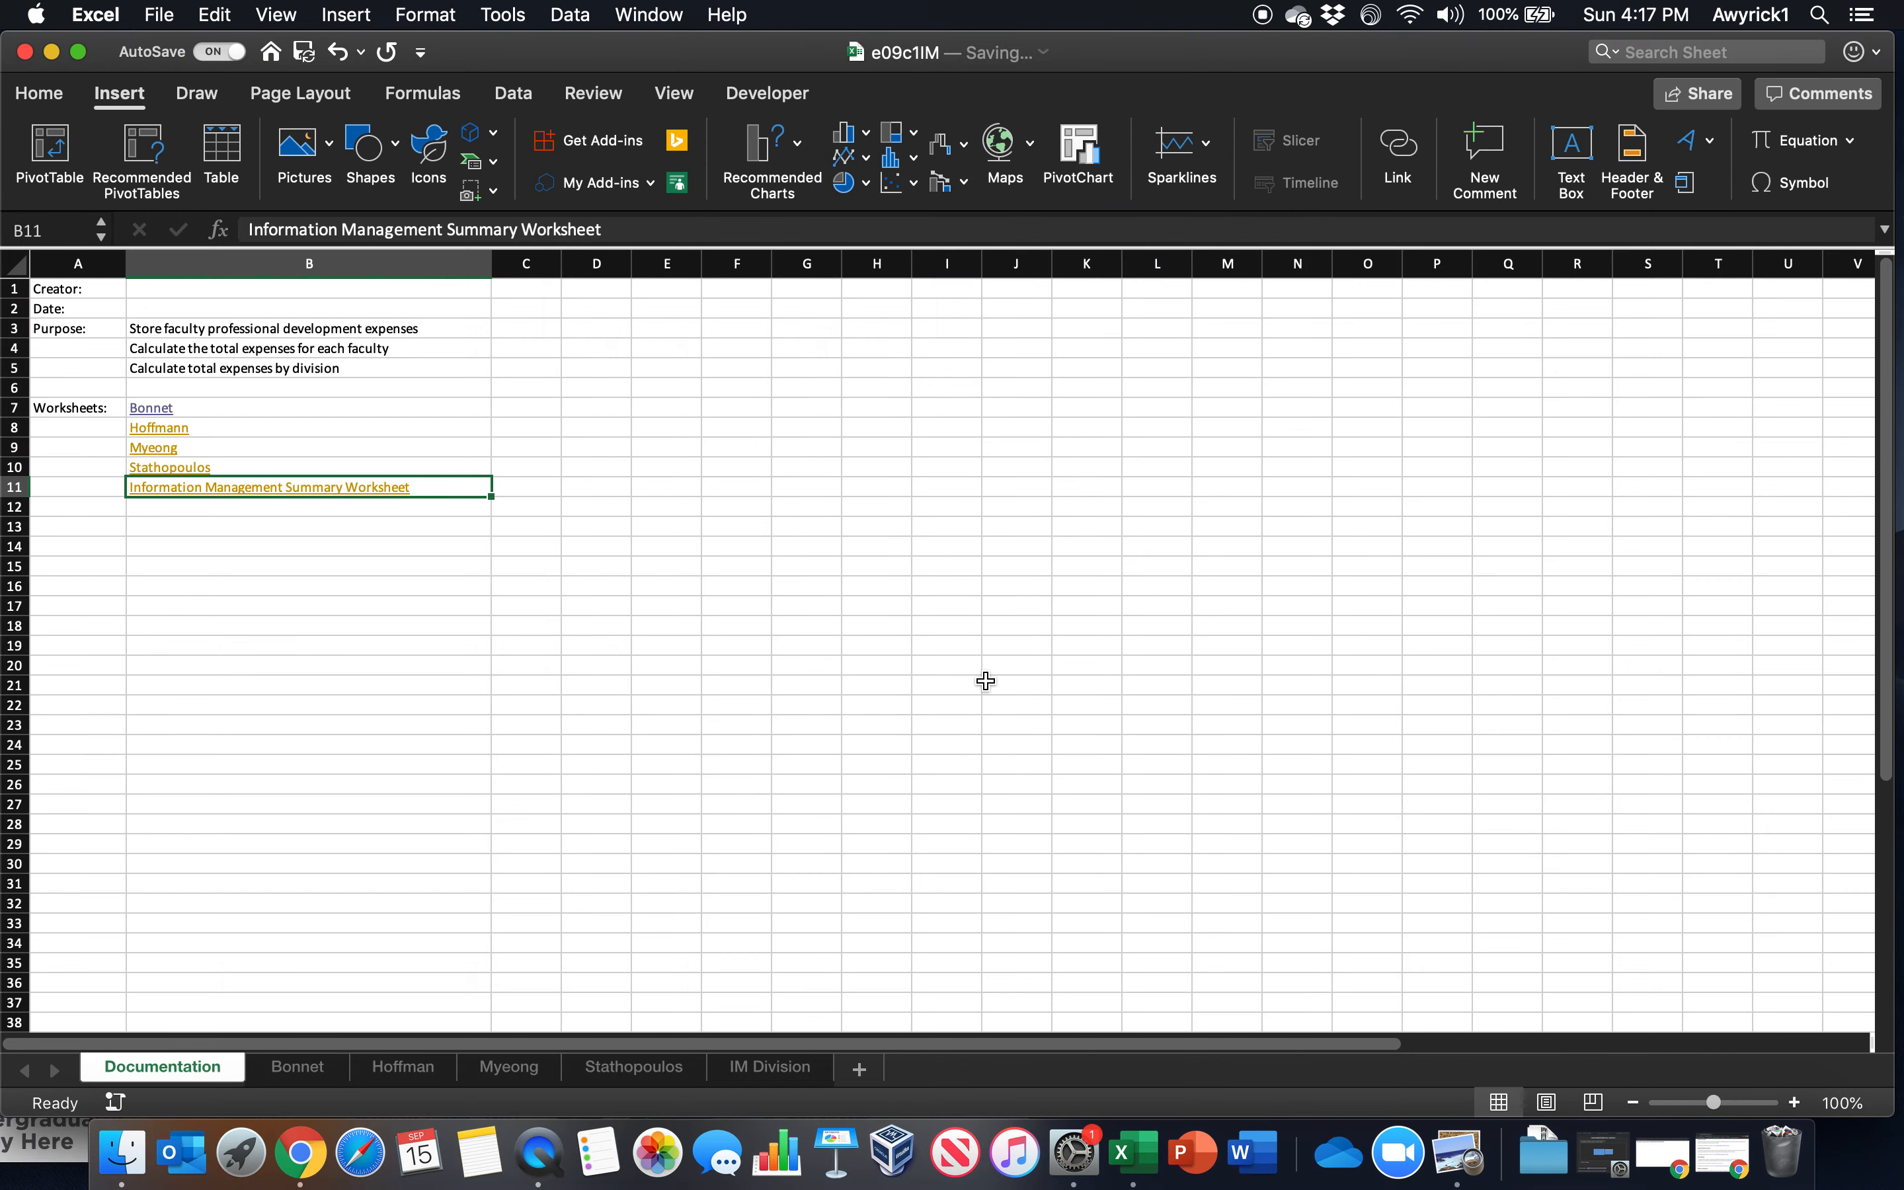
Test the hyperlinks in B9 and B11, returning to the Documentation worksheet after each one
click(145, 448)
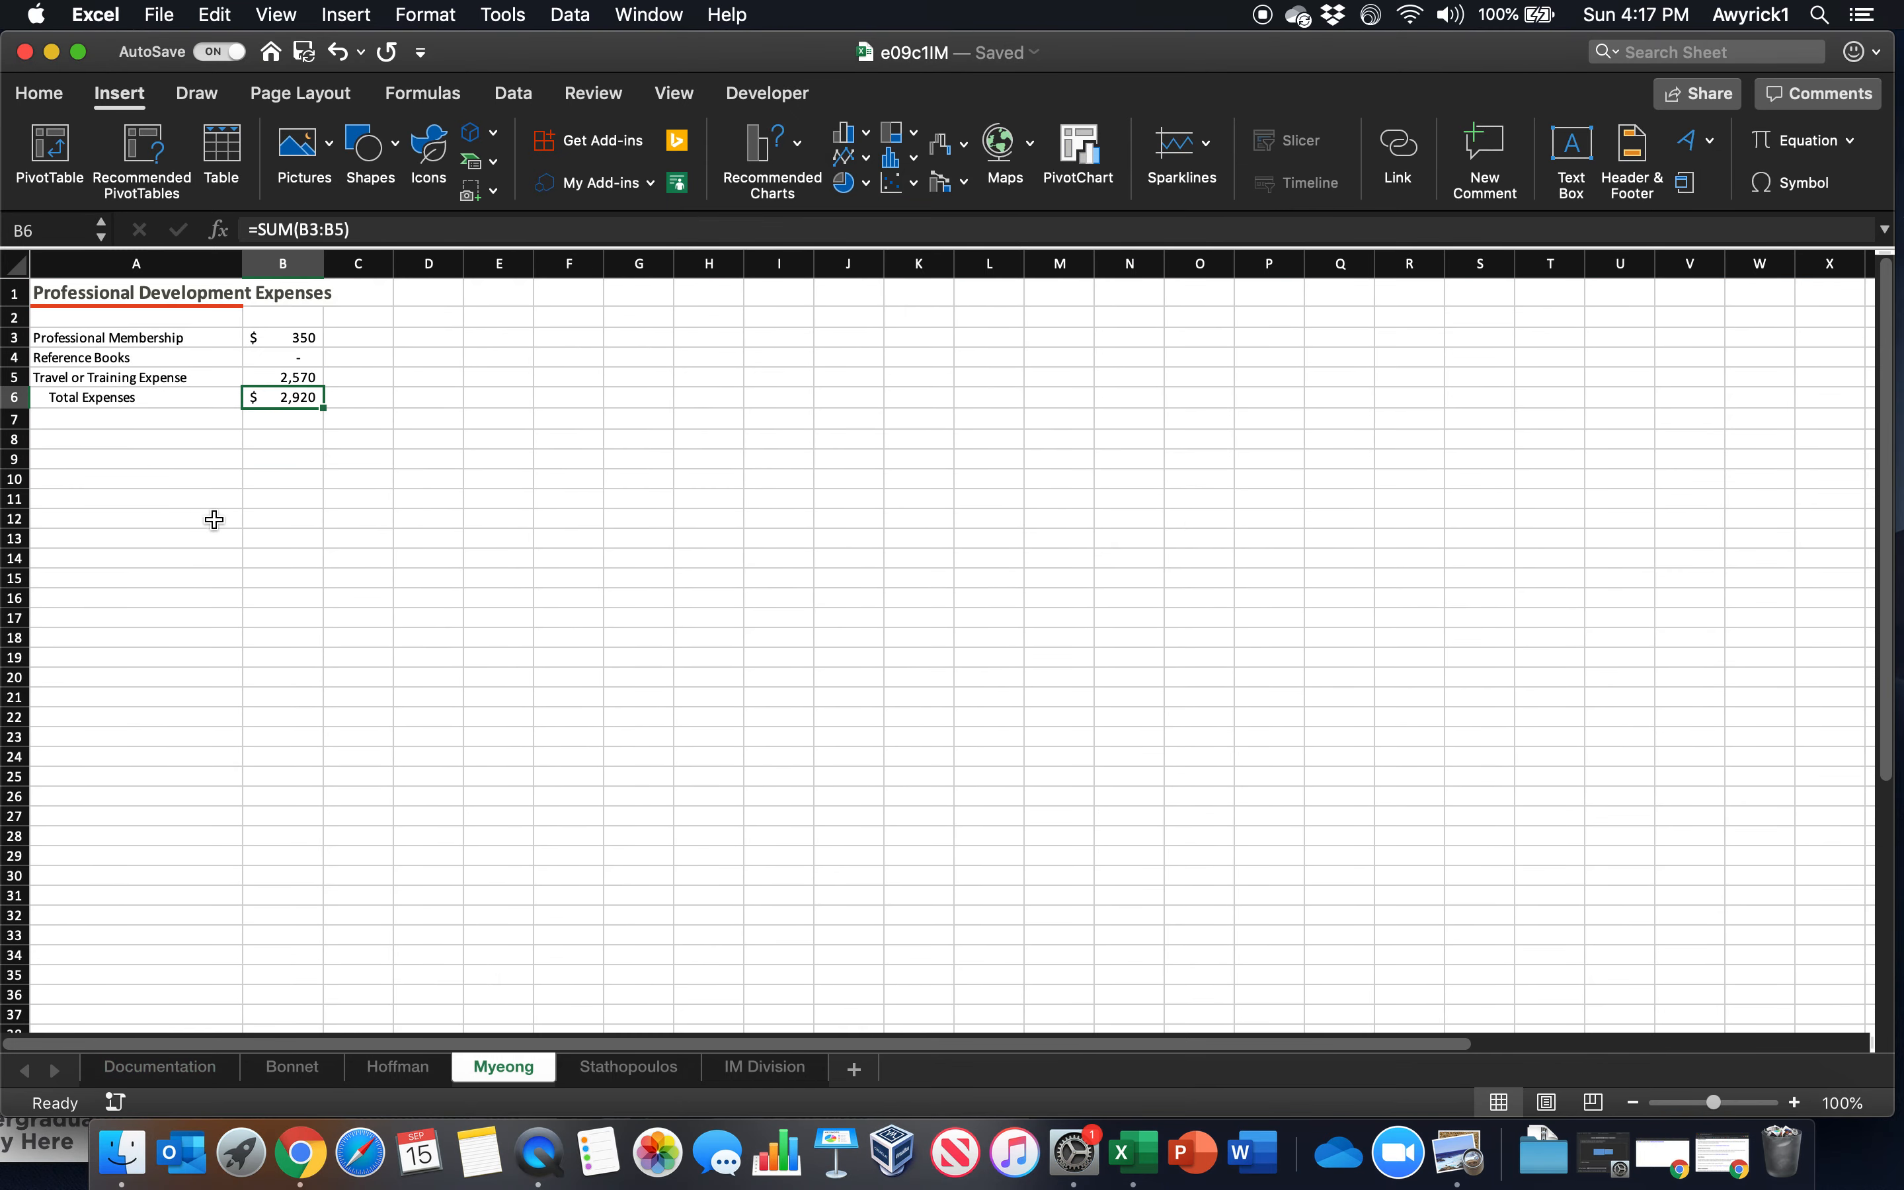
click(161, 1069)
click(243, 487)
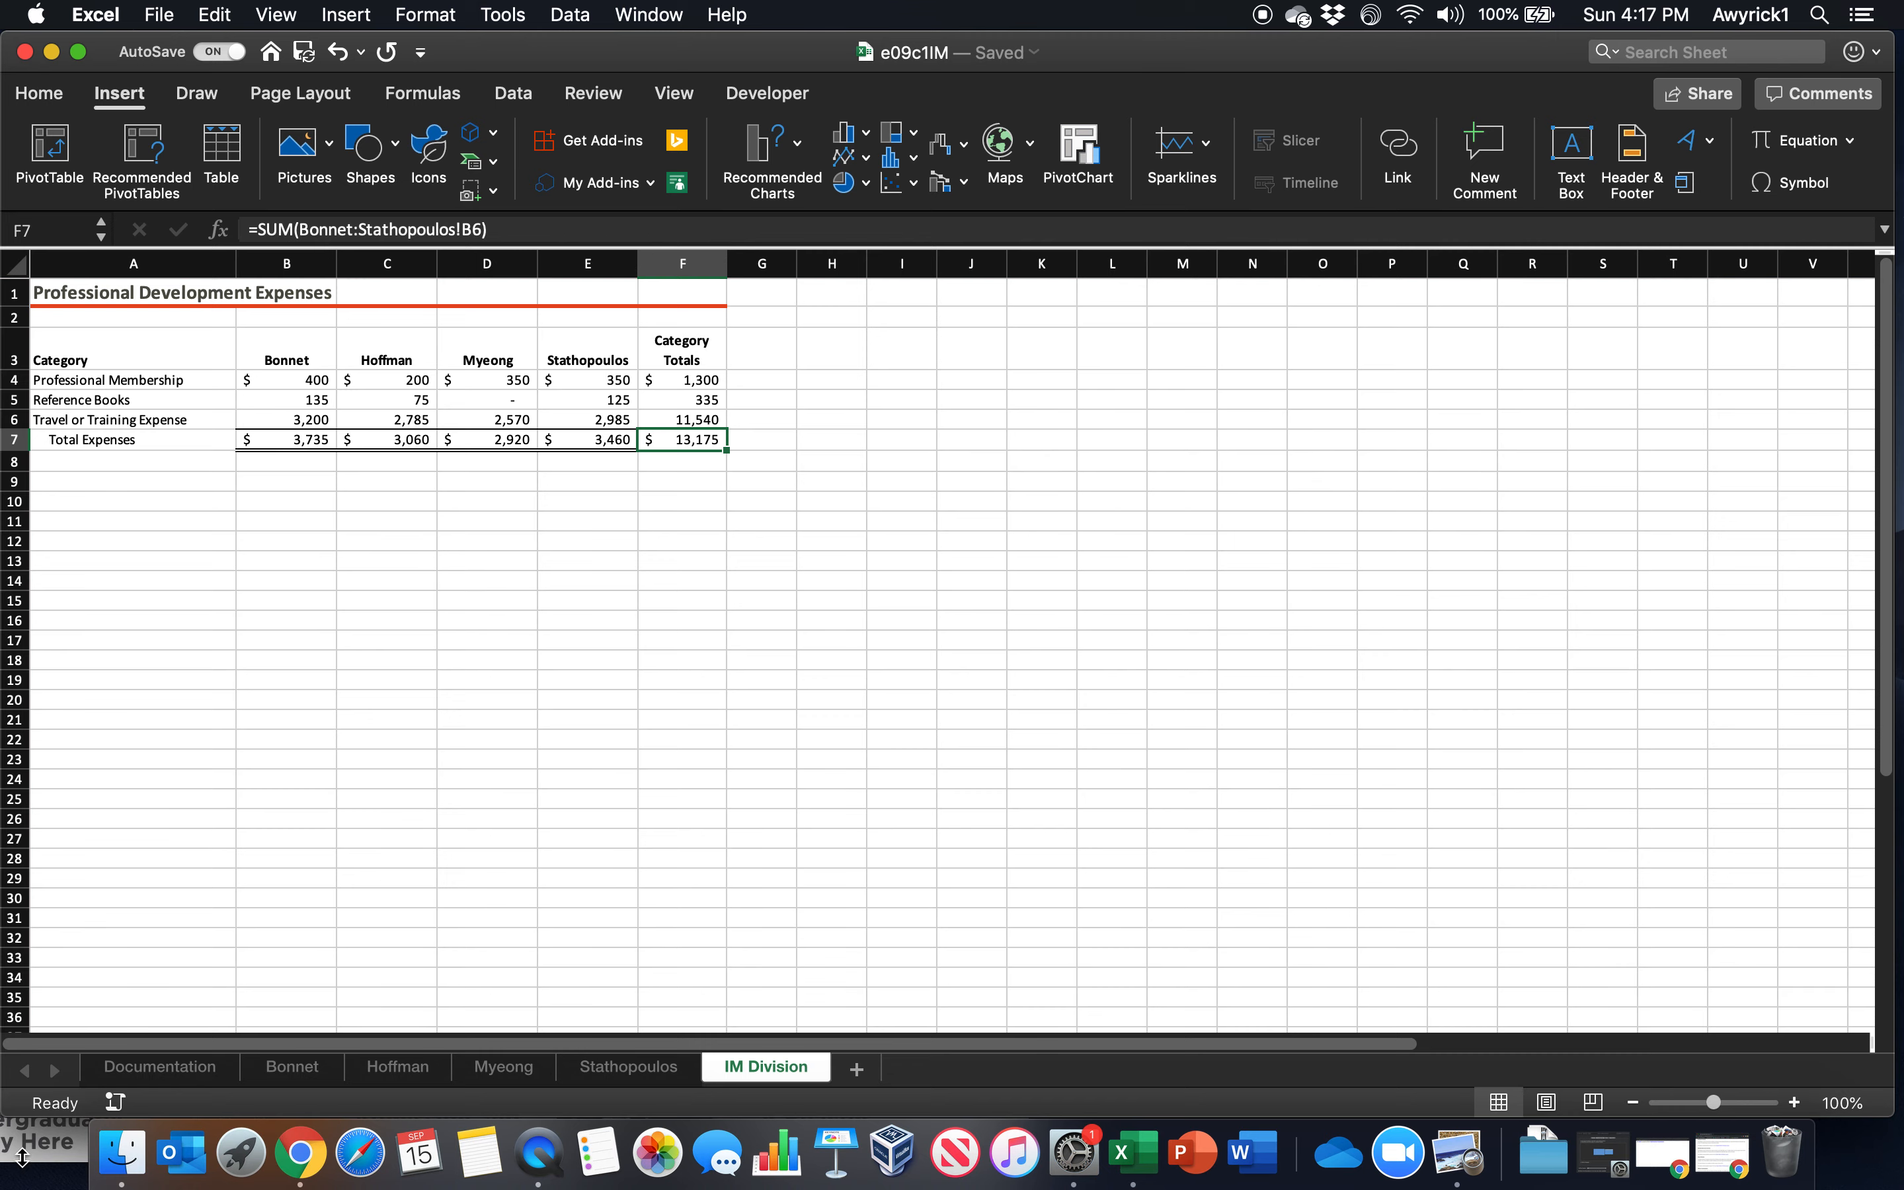
click(160, 1078)
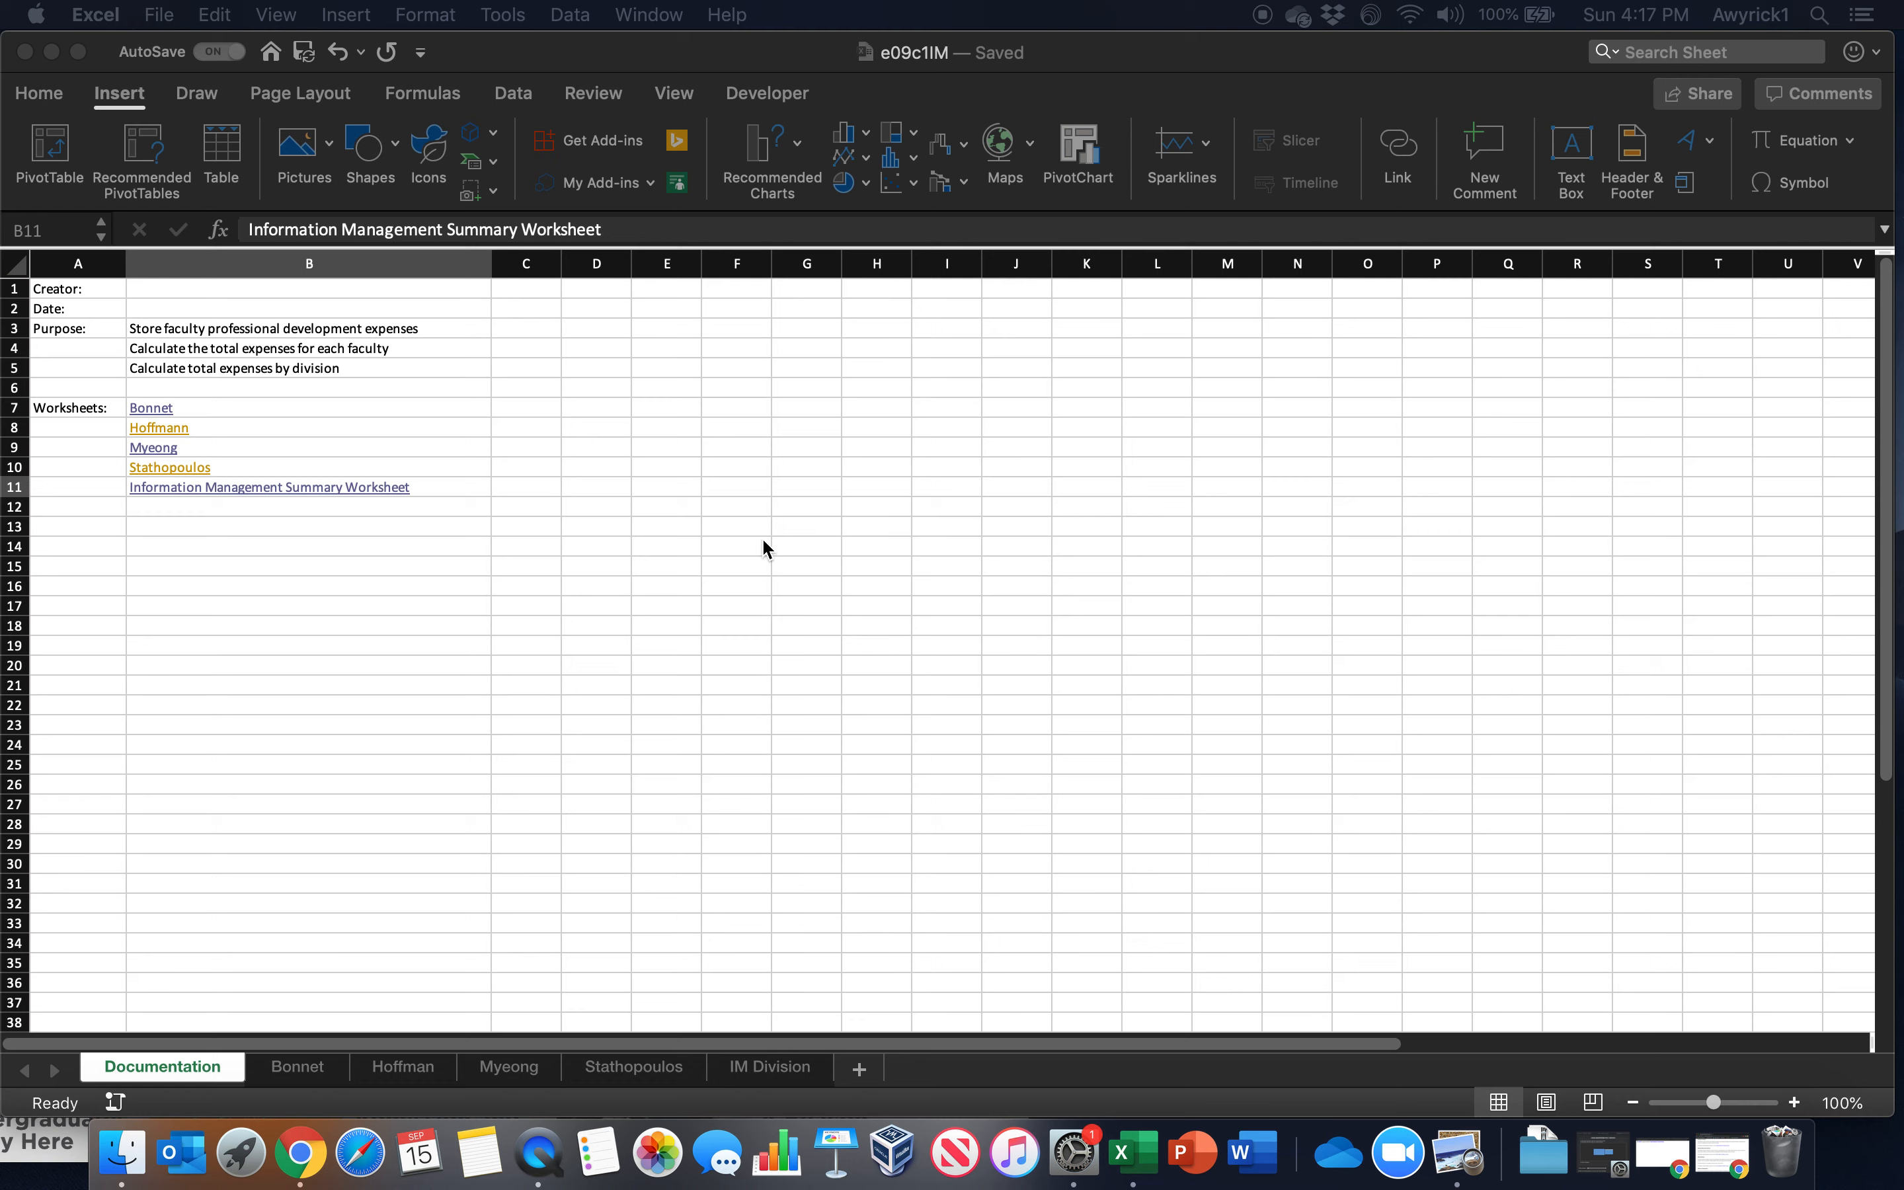
Open the workbook e09c1IS.xlsx from the Completed Chapter 9 MAC folder
click(1101, 53)
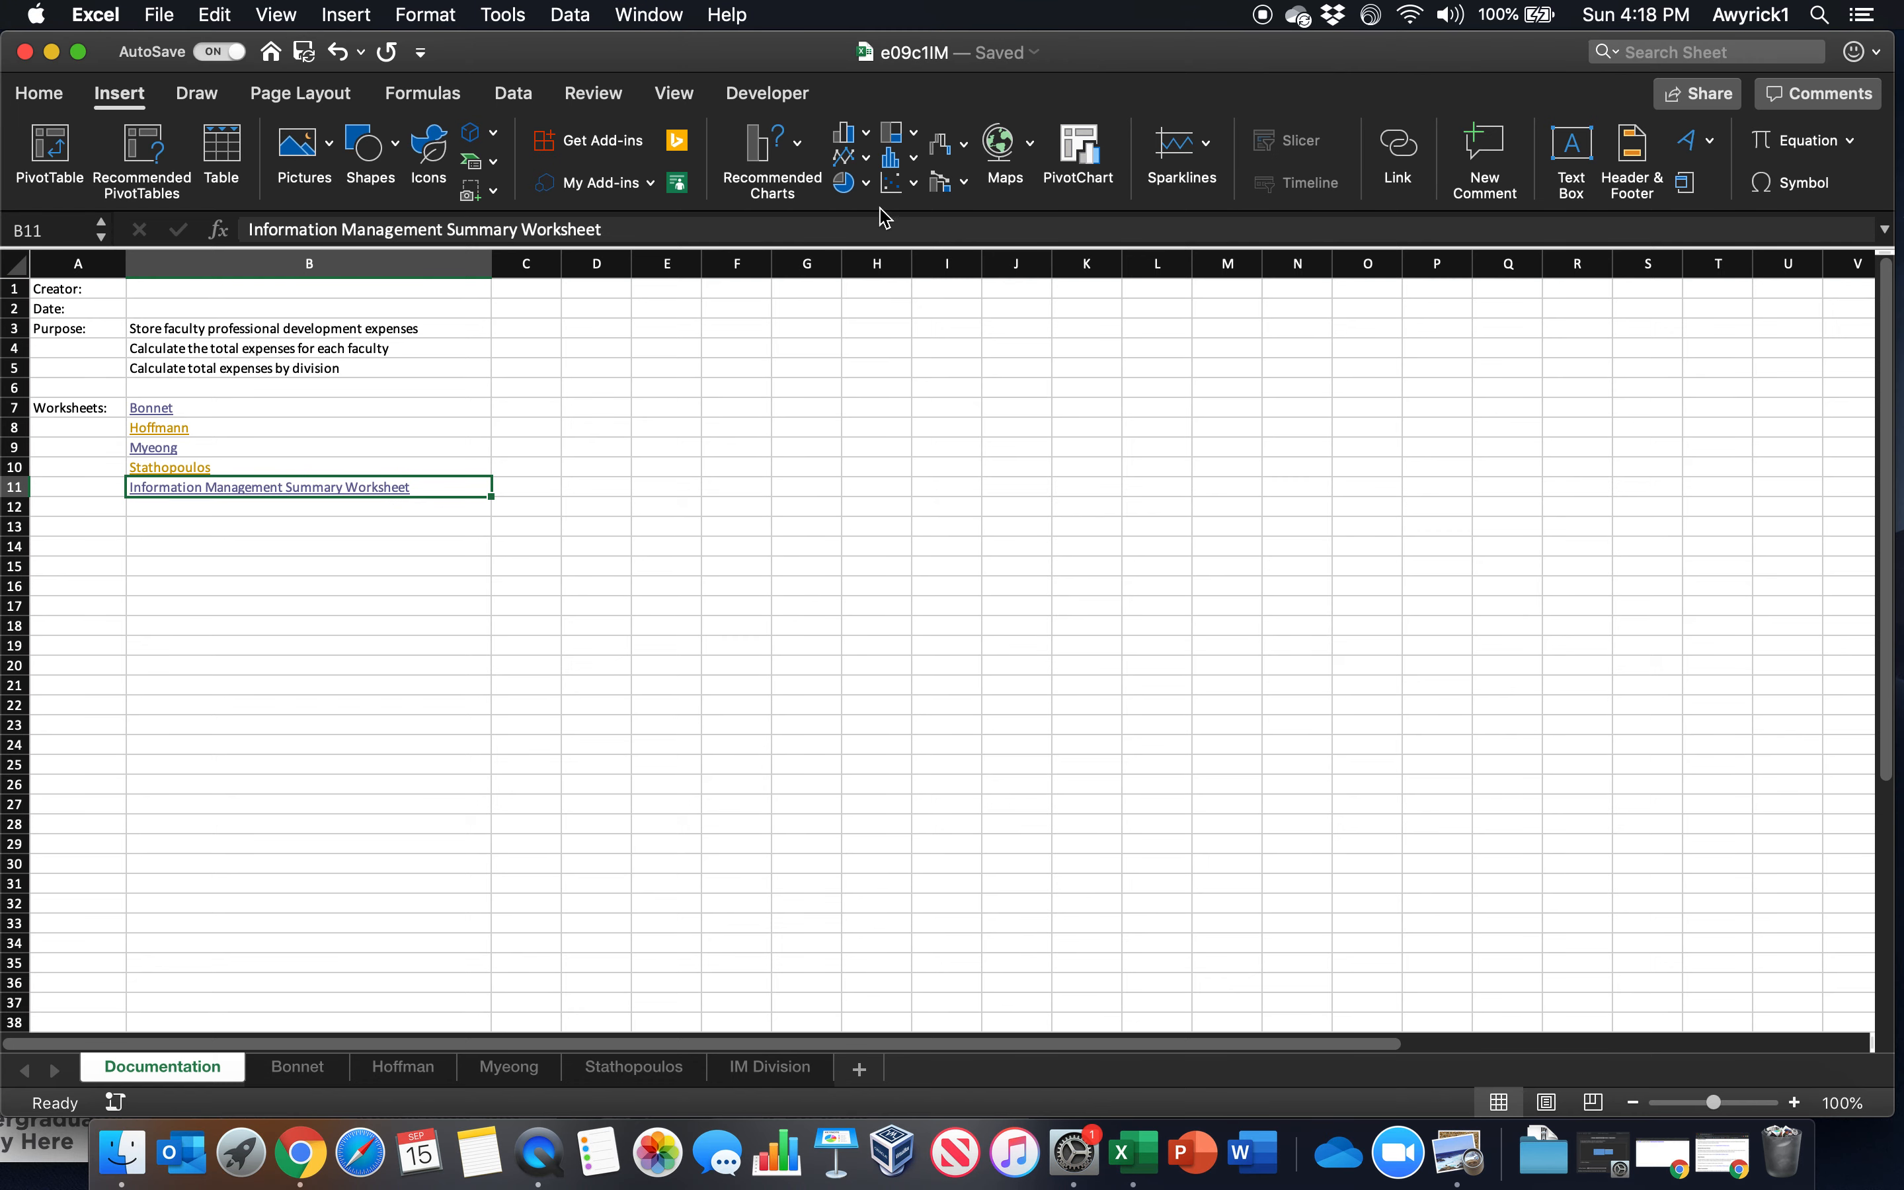
click(157, 17)
click(193, 98)
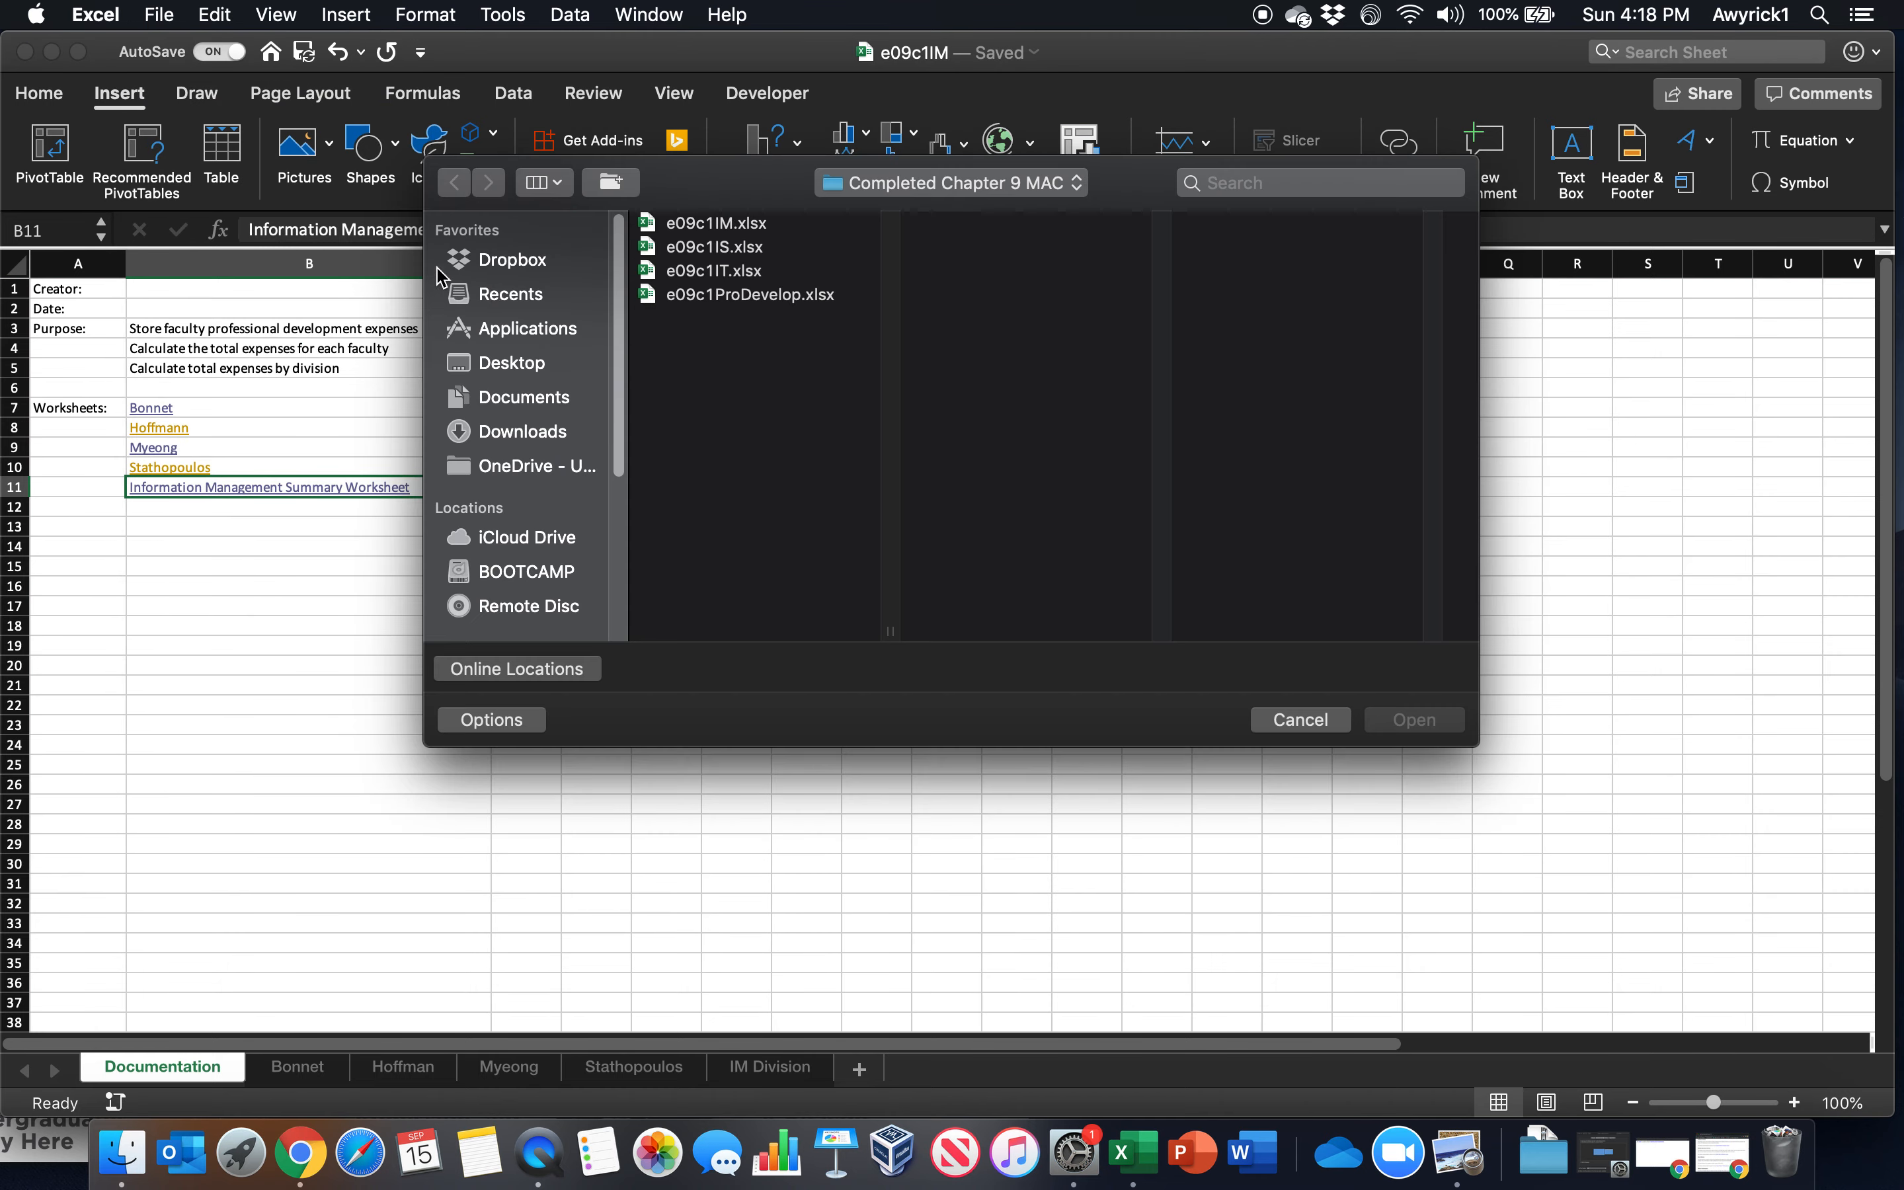
double_click(719, 248)
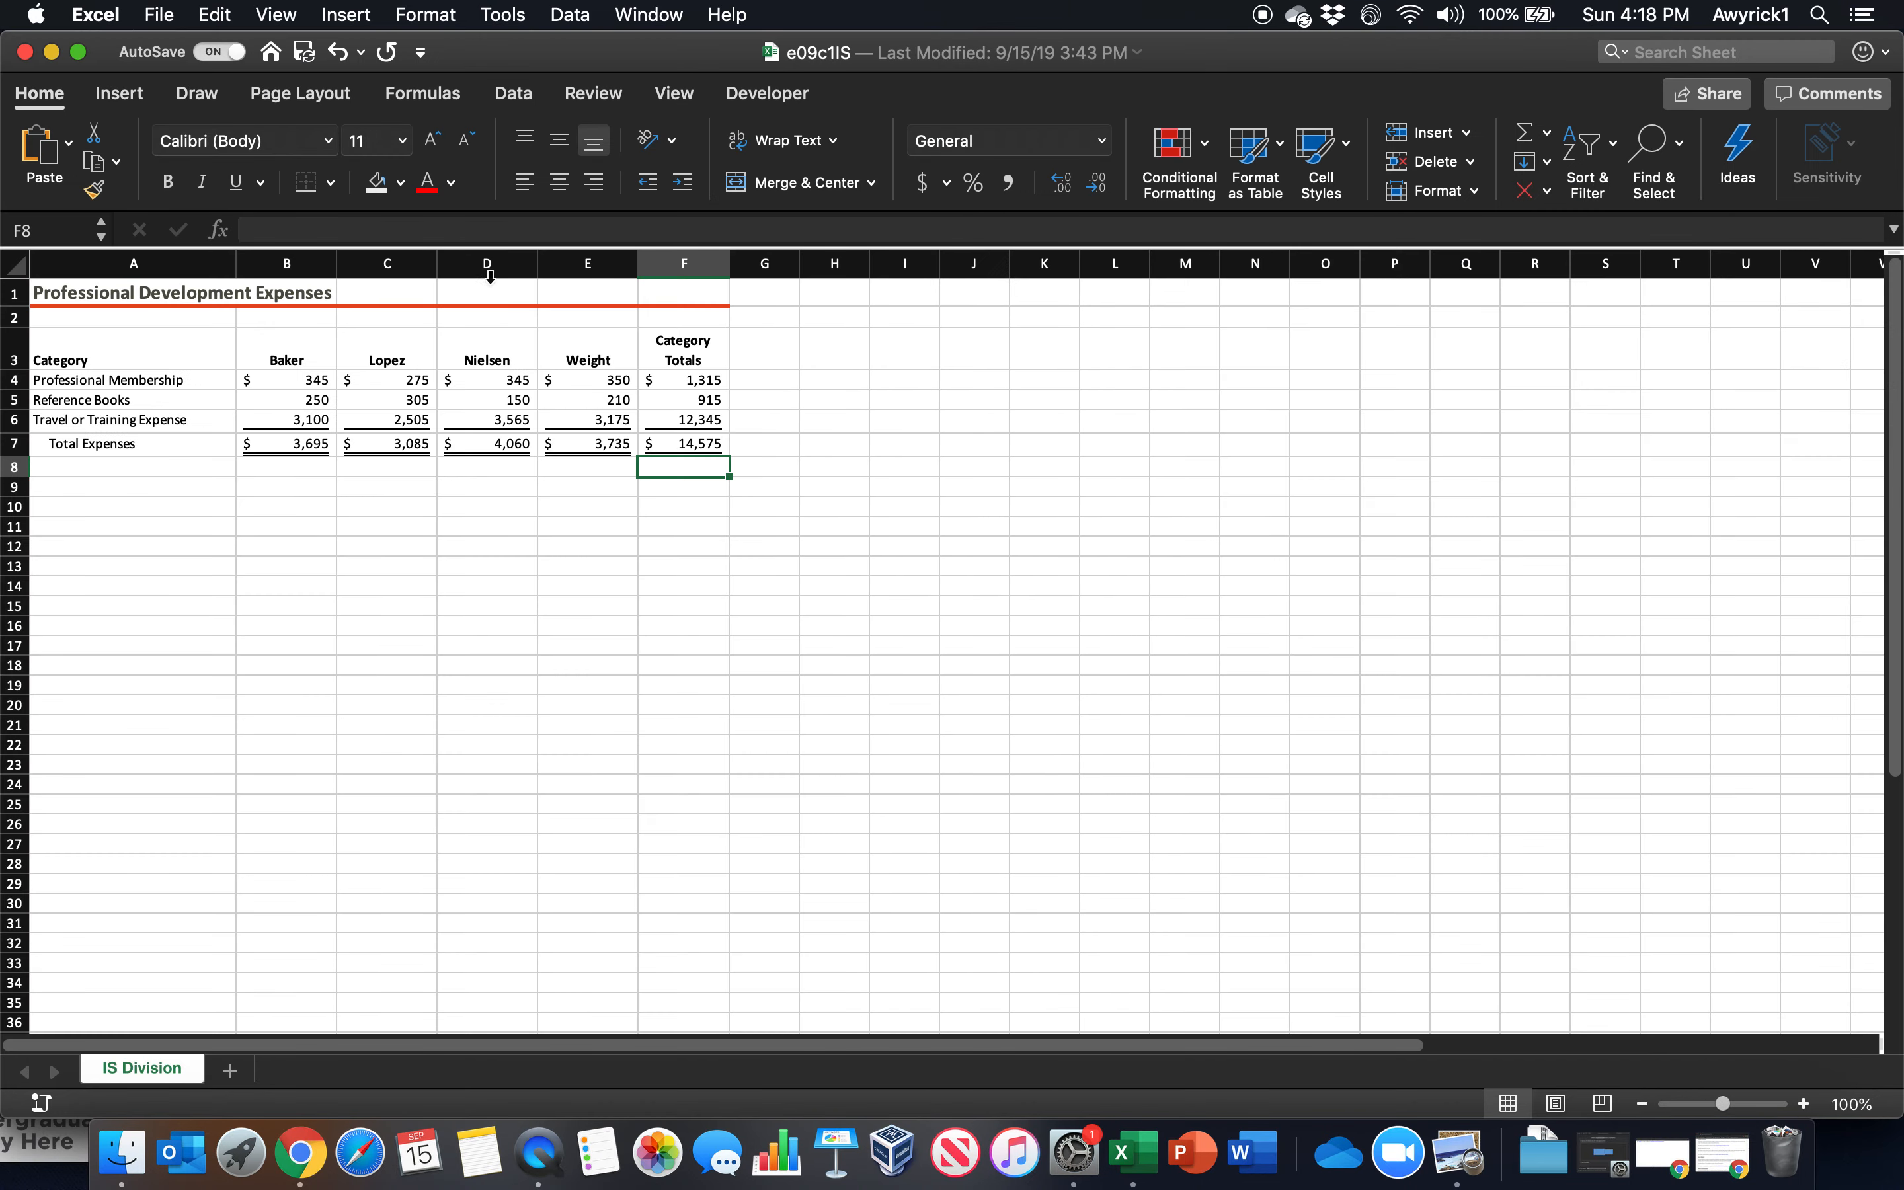
click(597, 98)
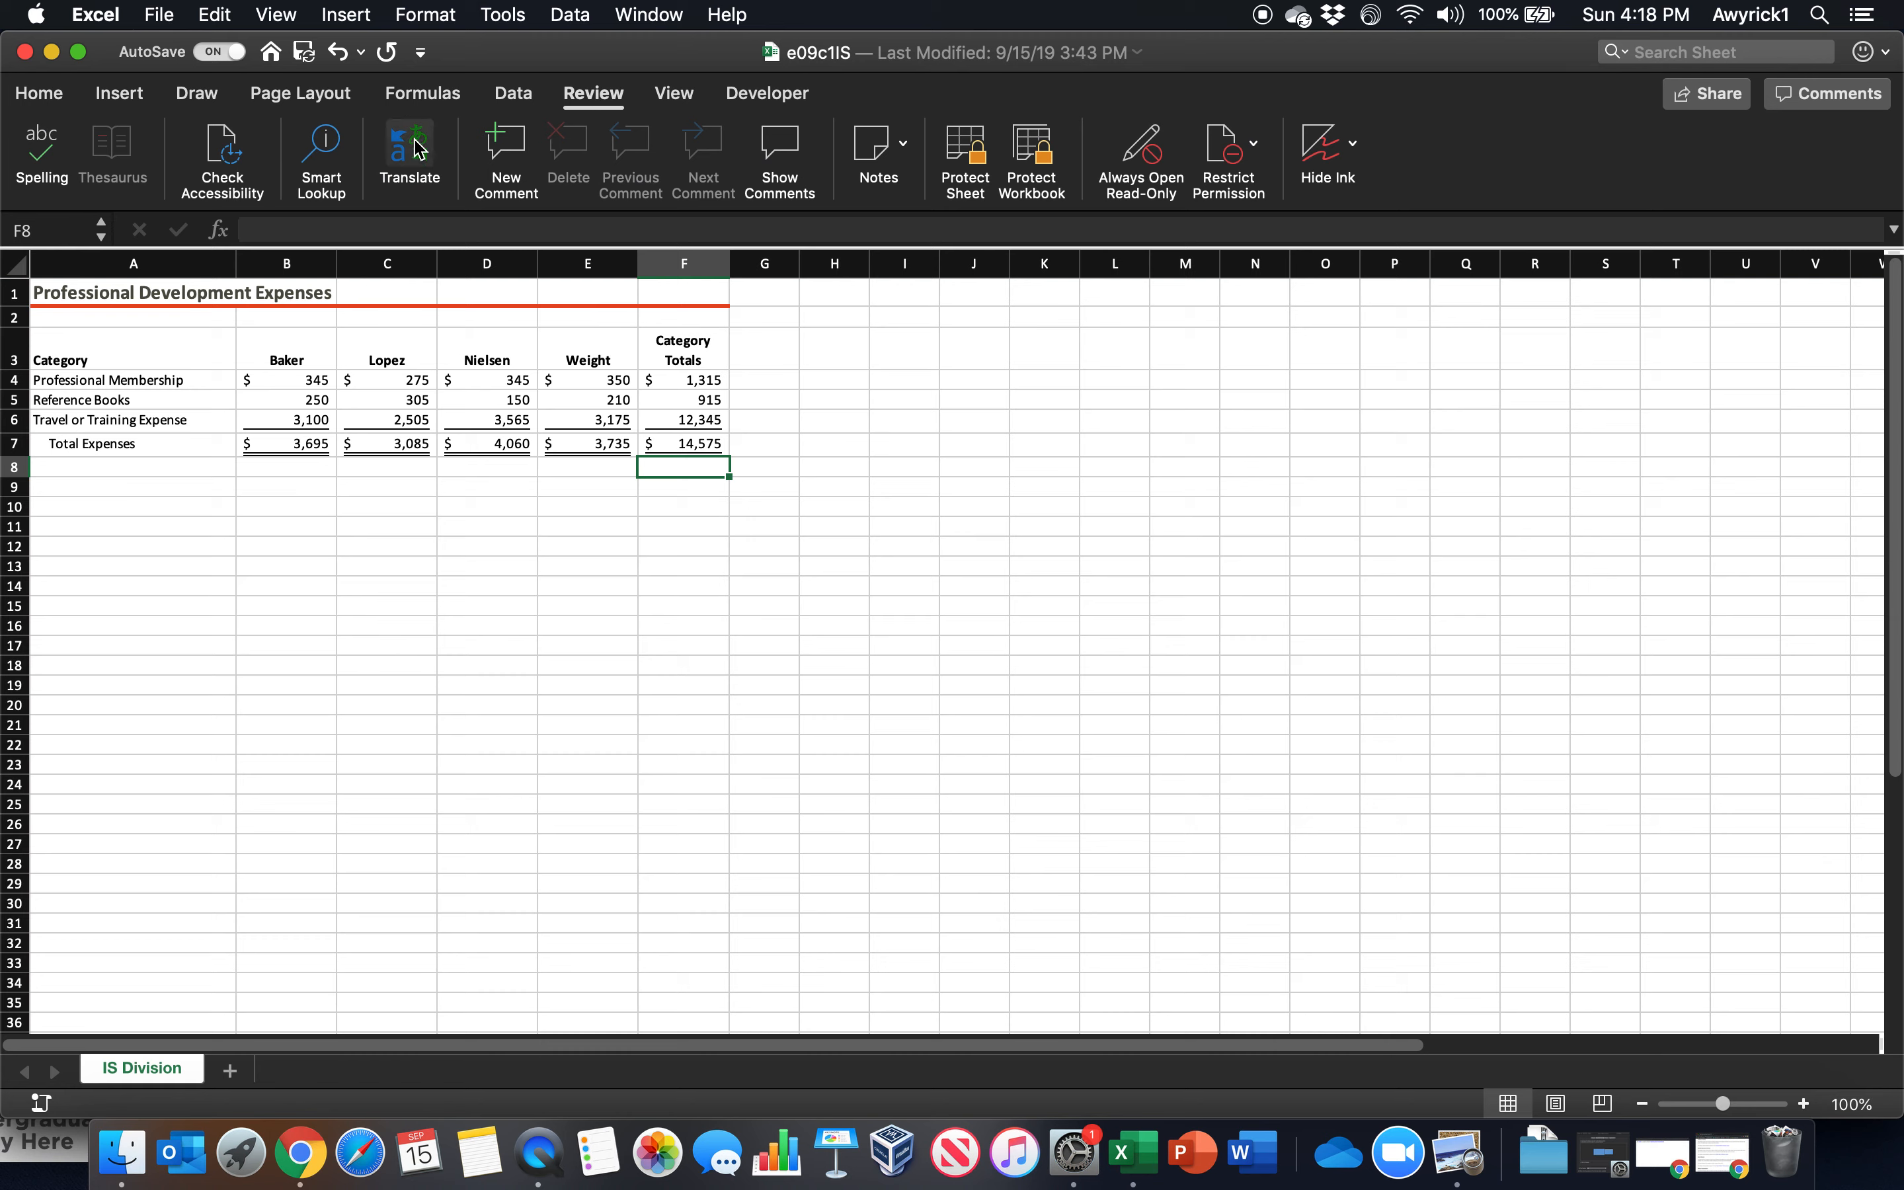
click(49, 100)
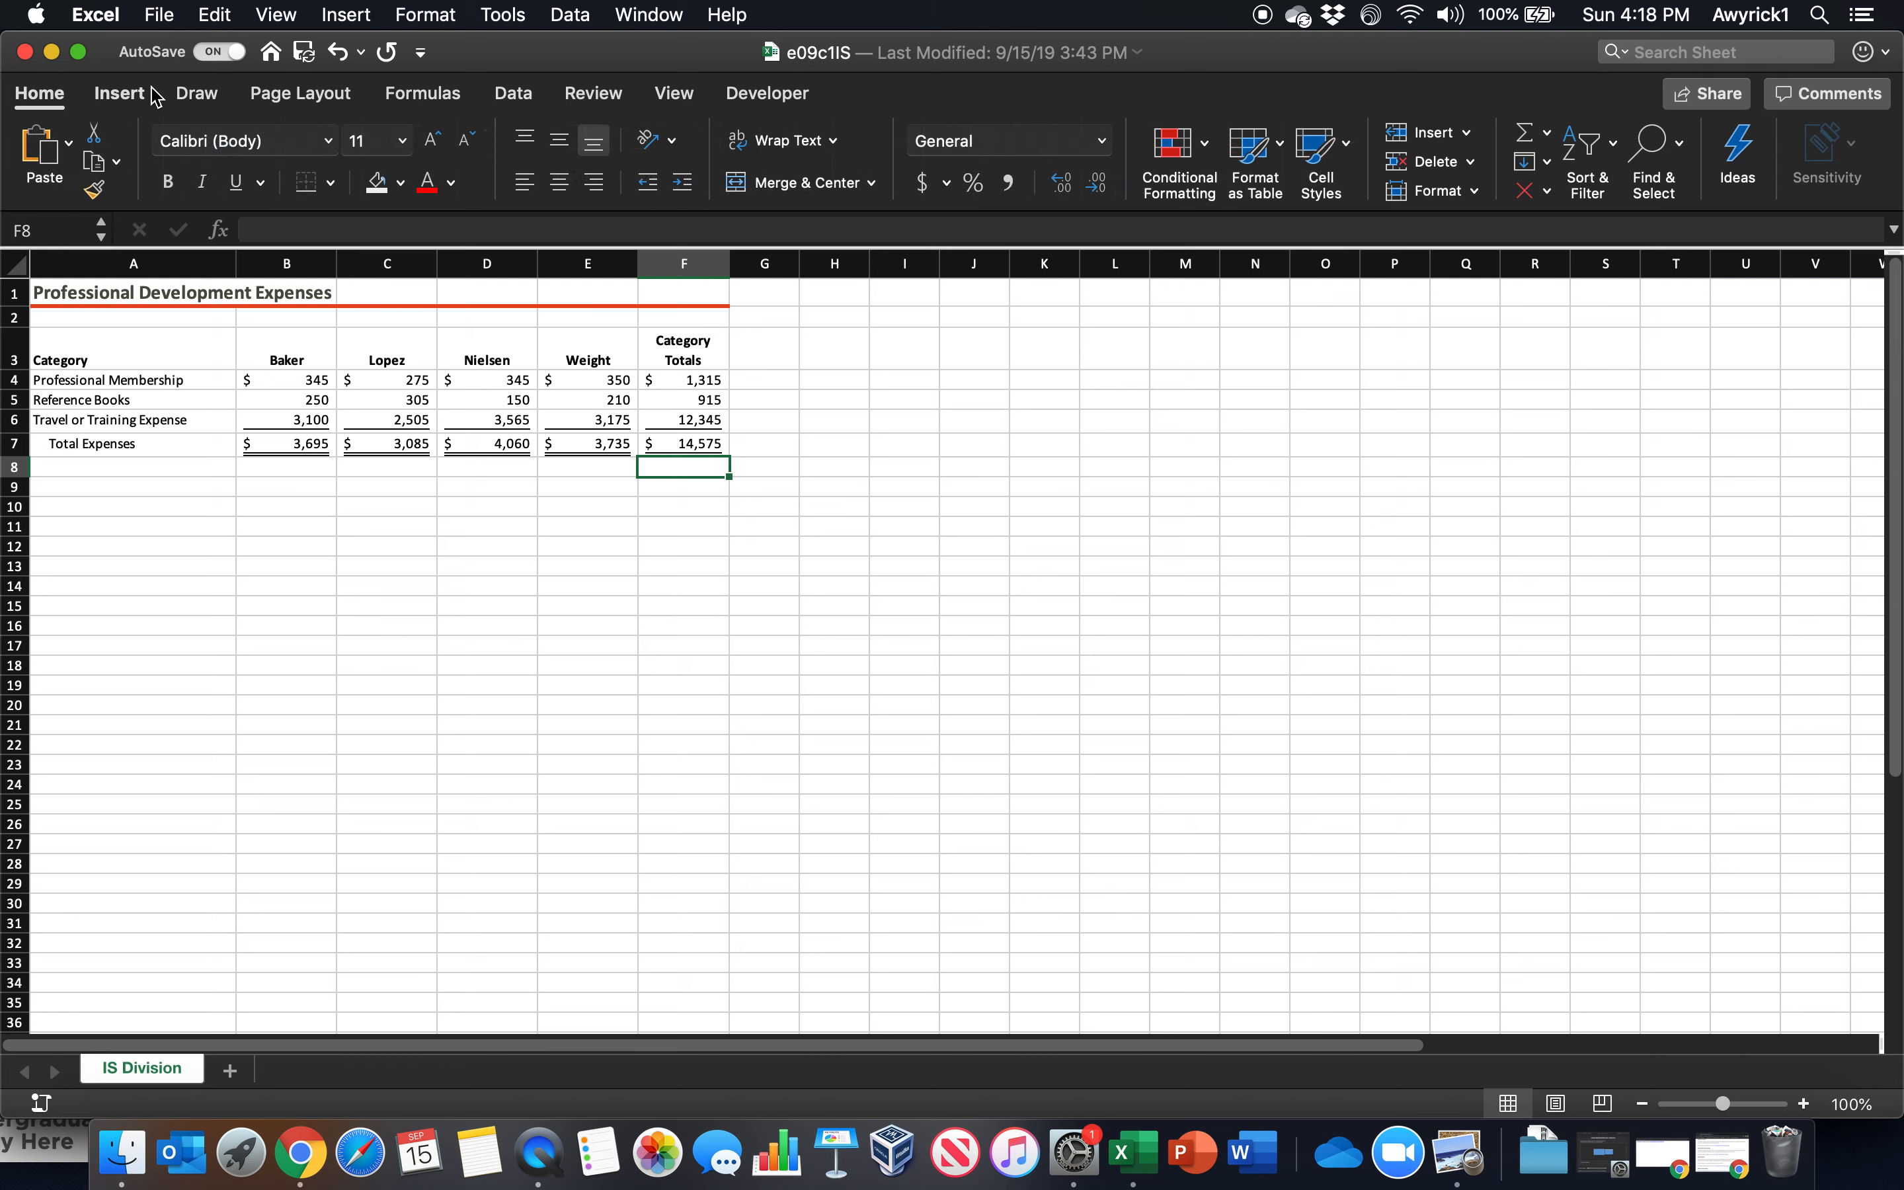
click(301, 96)
click(220, 101)
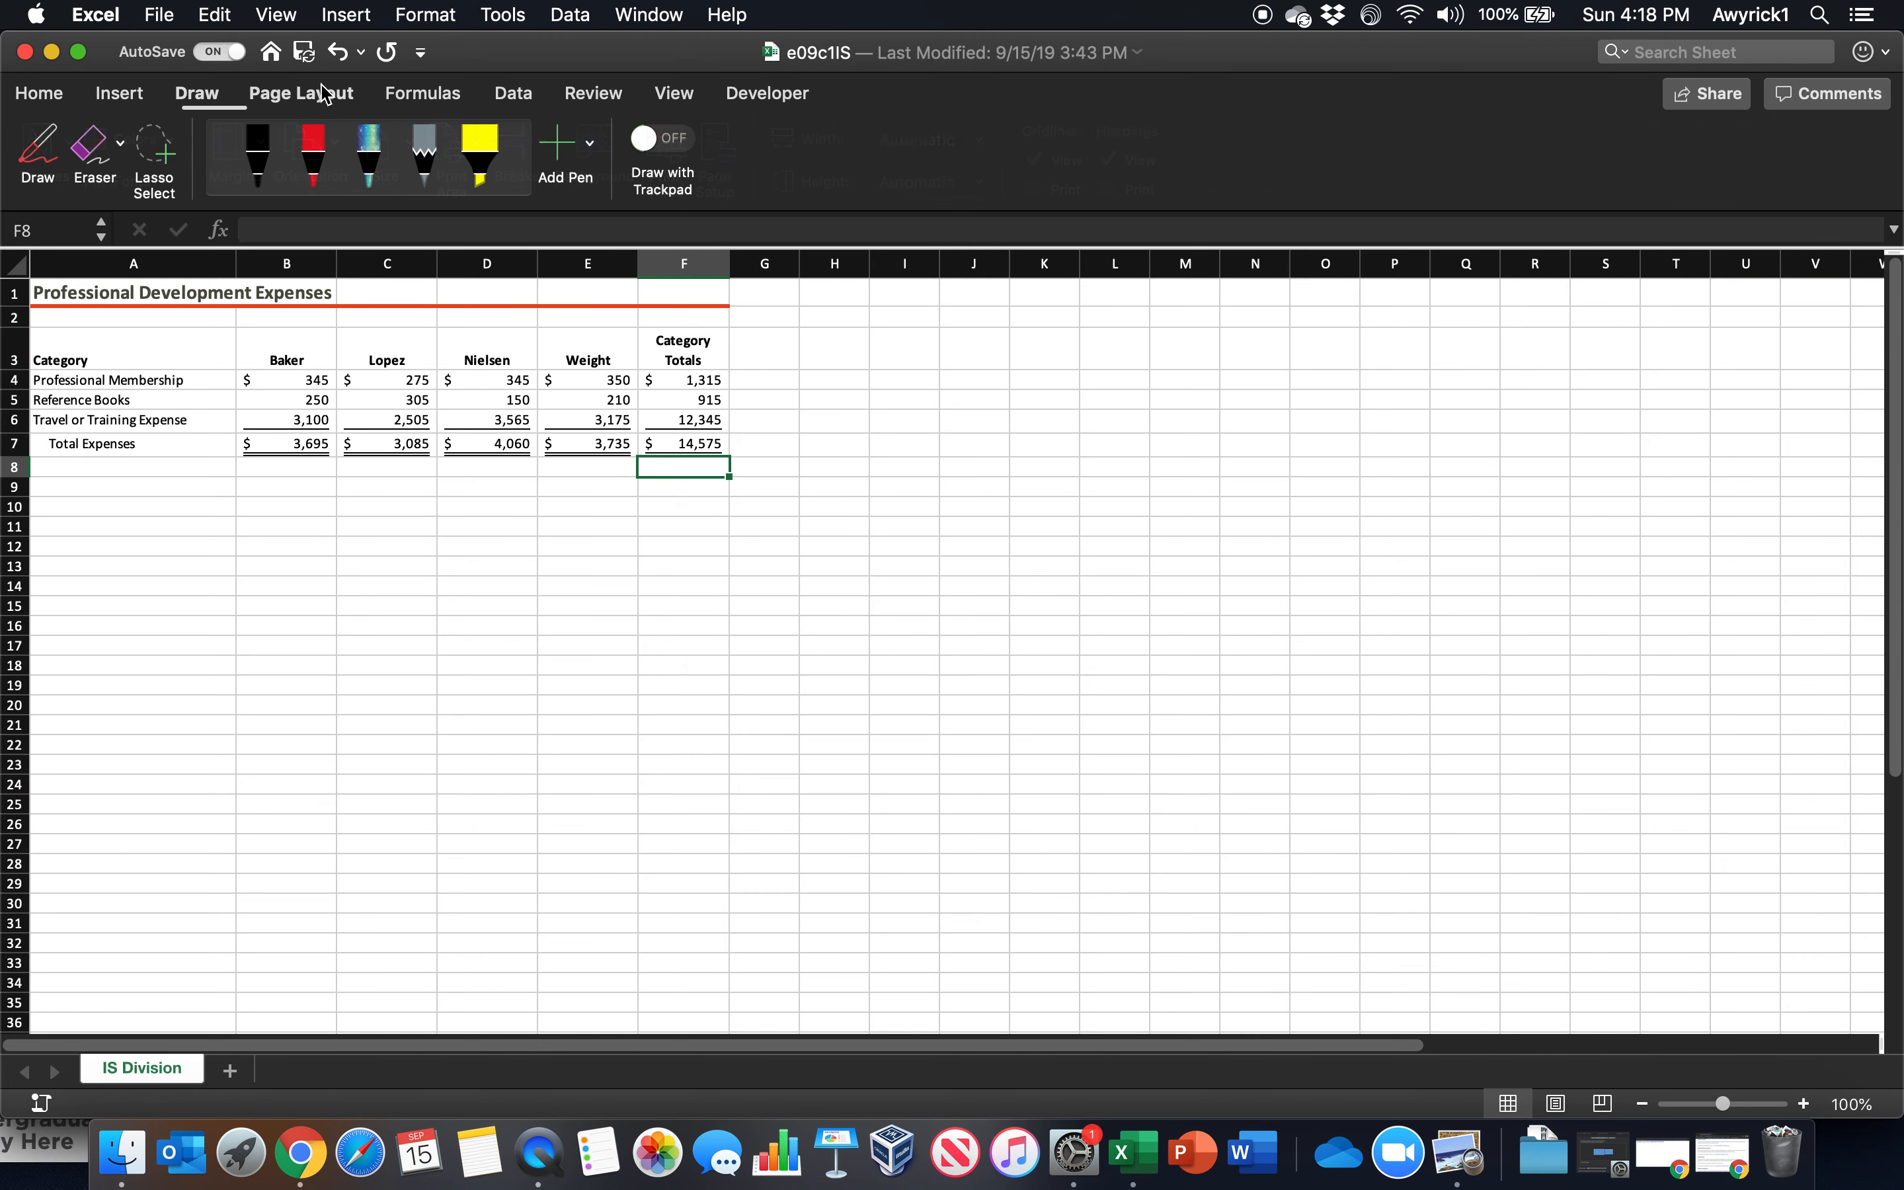
Inspect the contents of B7, B4 and F4 on the IS Division worksheet, and trace the dependents of B4
click(397, 99)
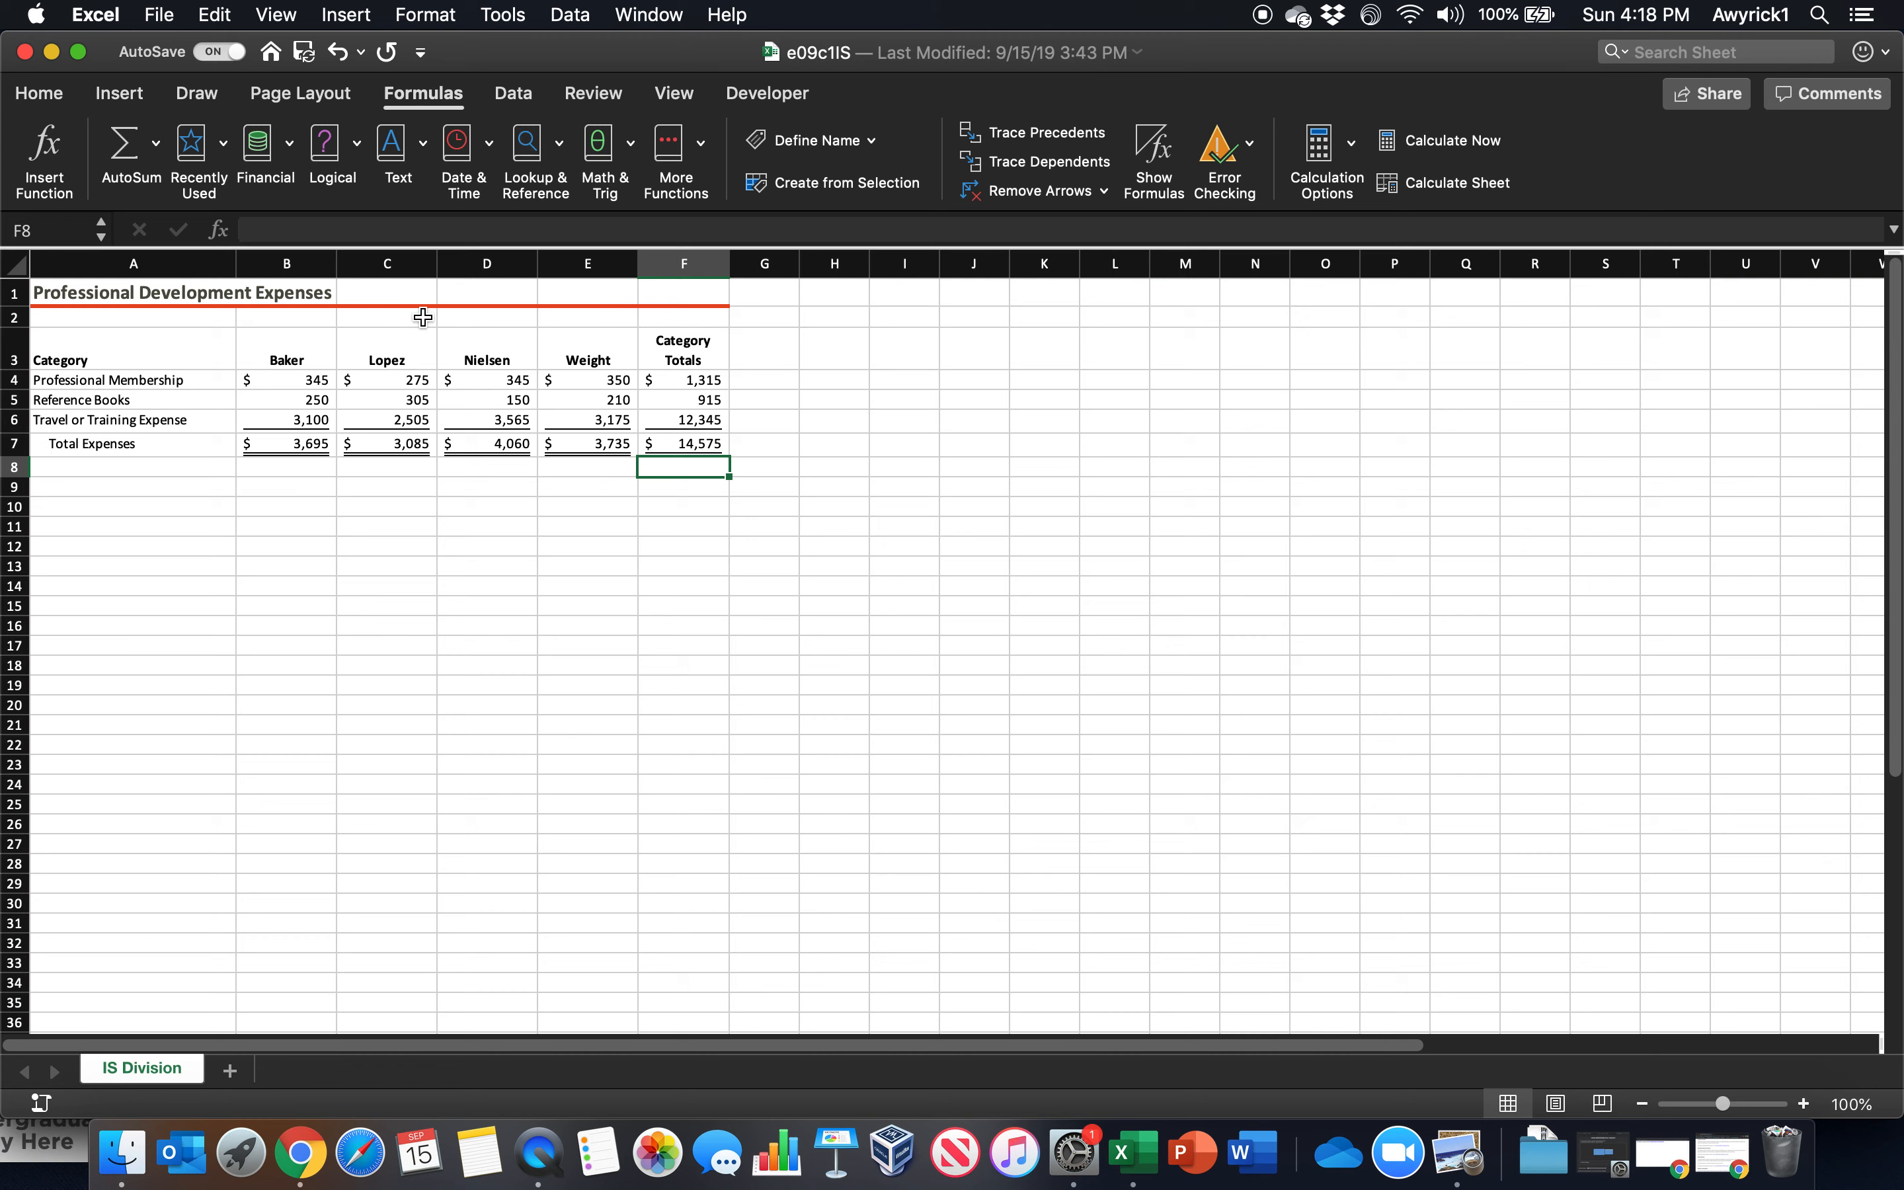
click(289, 447)
key(Up)
key(Up)
key(Up)
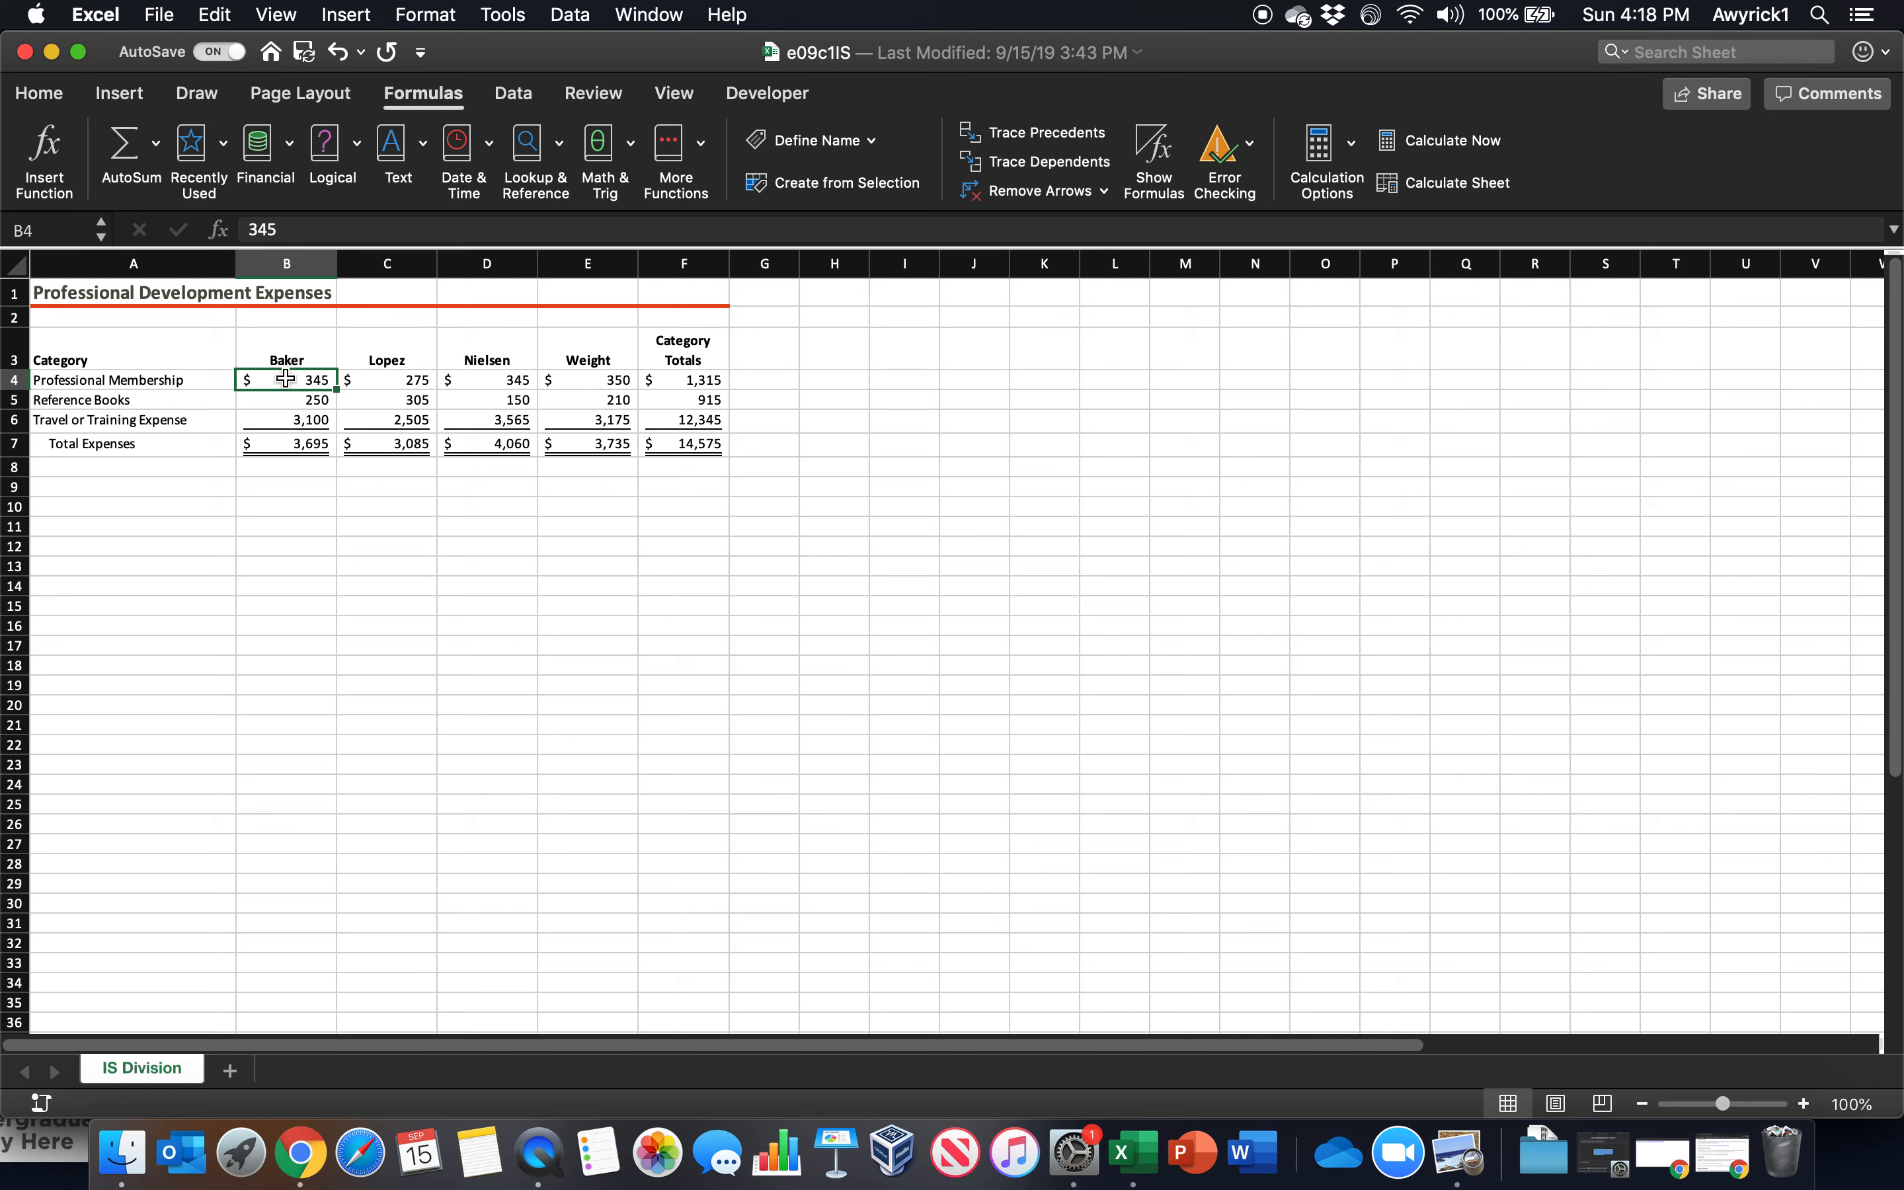
click(281, 443)
click(686, 381)
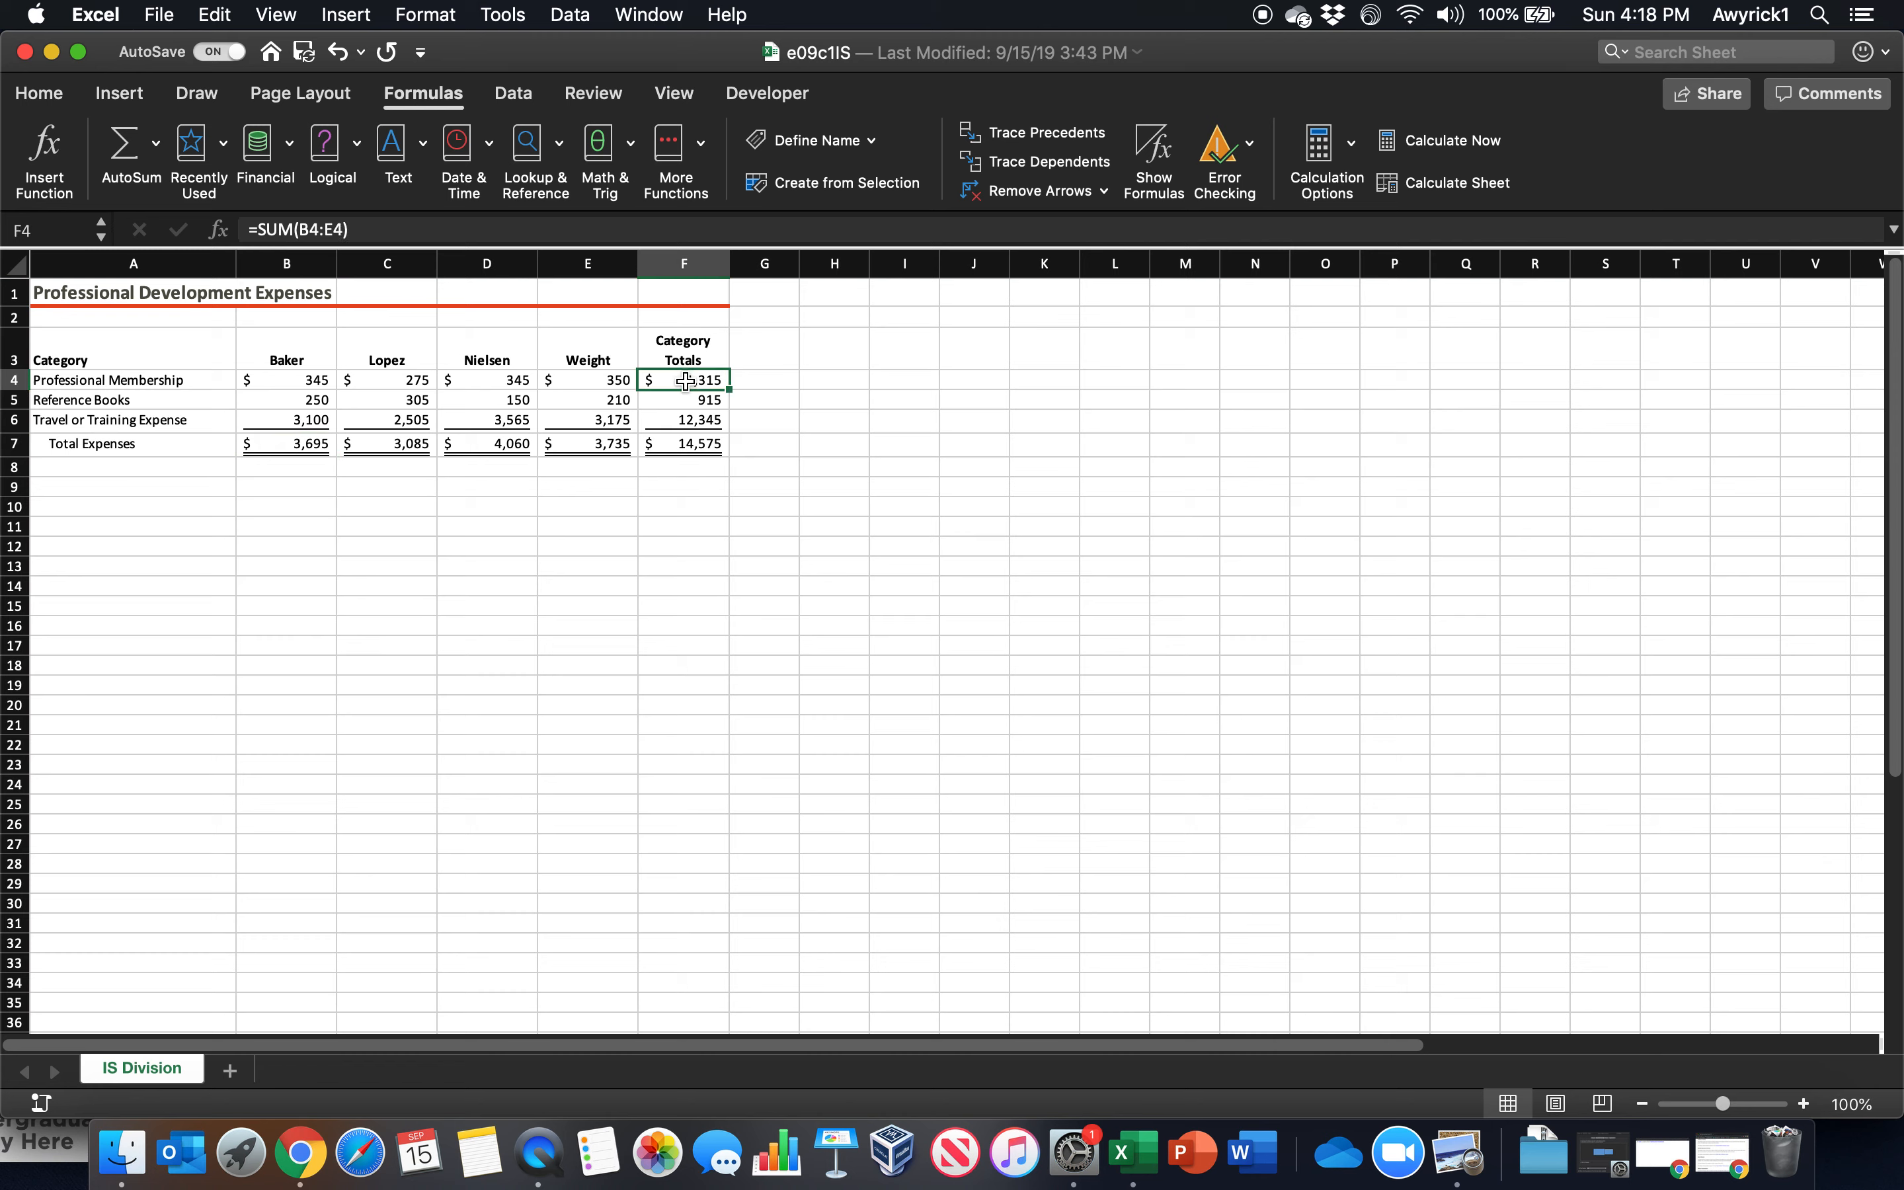
click(268, 381)
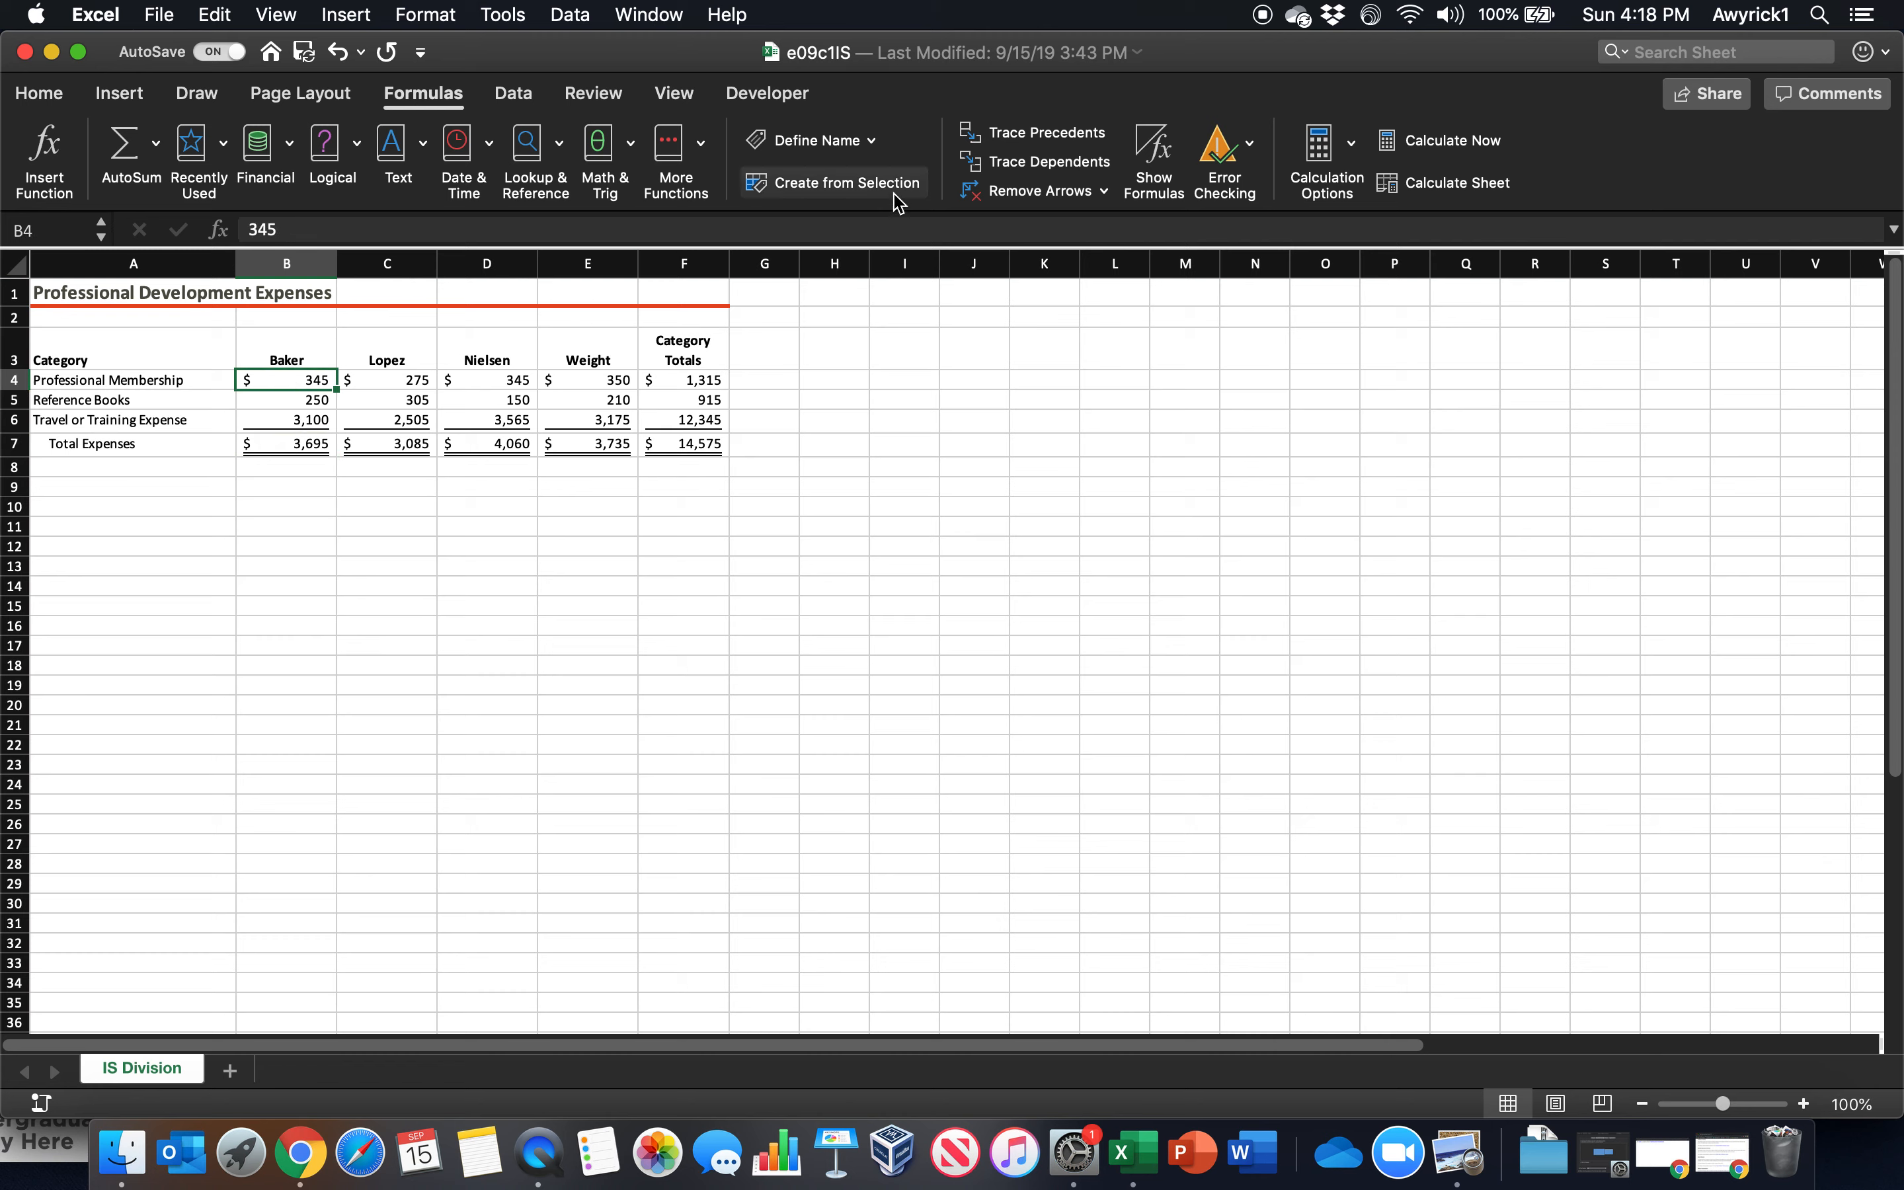
click(1002, 173)
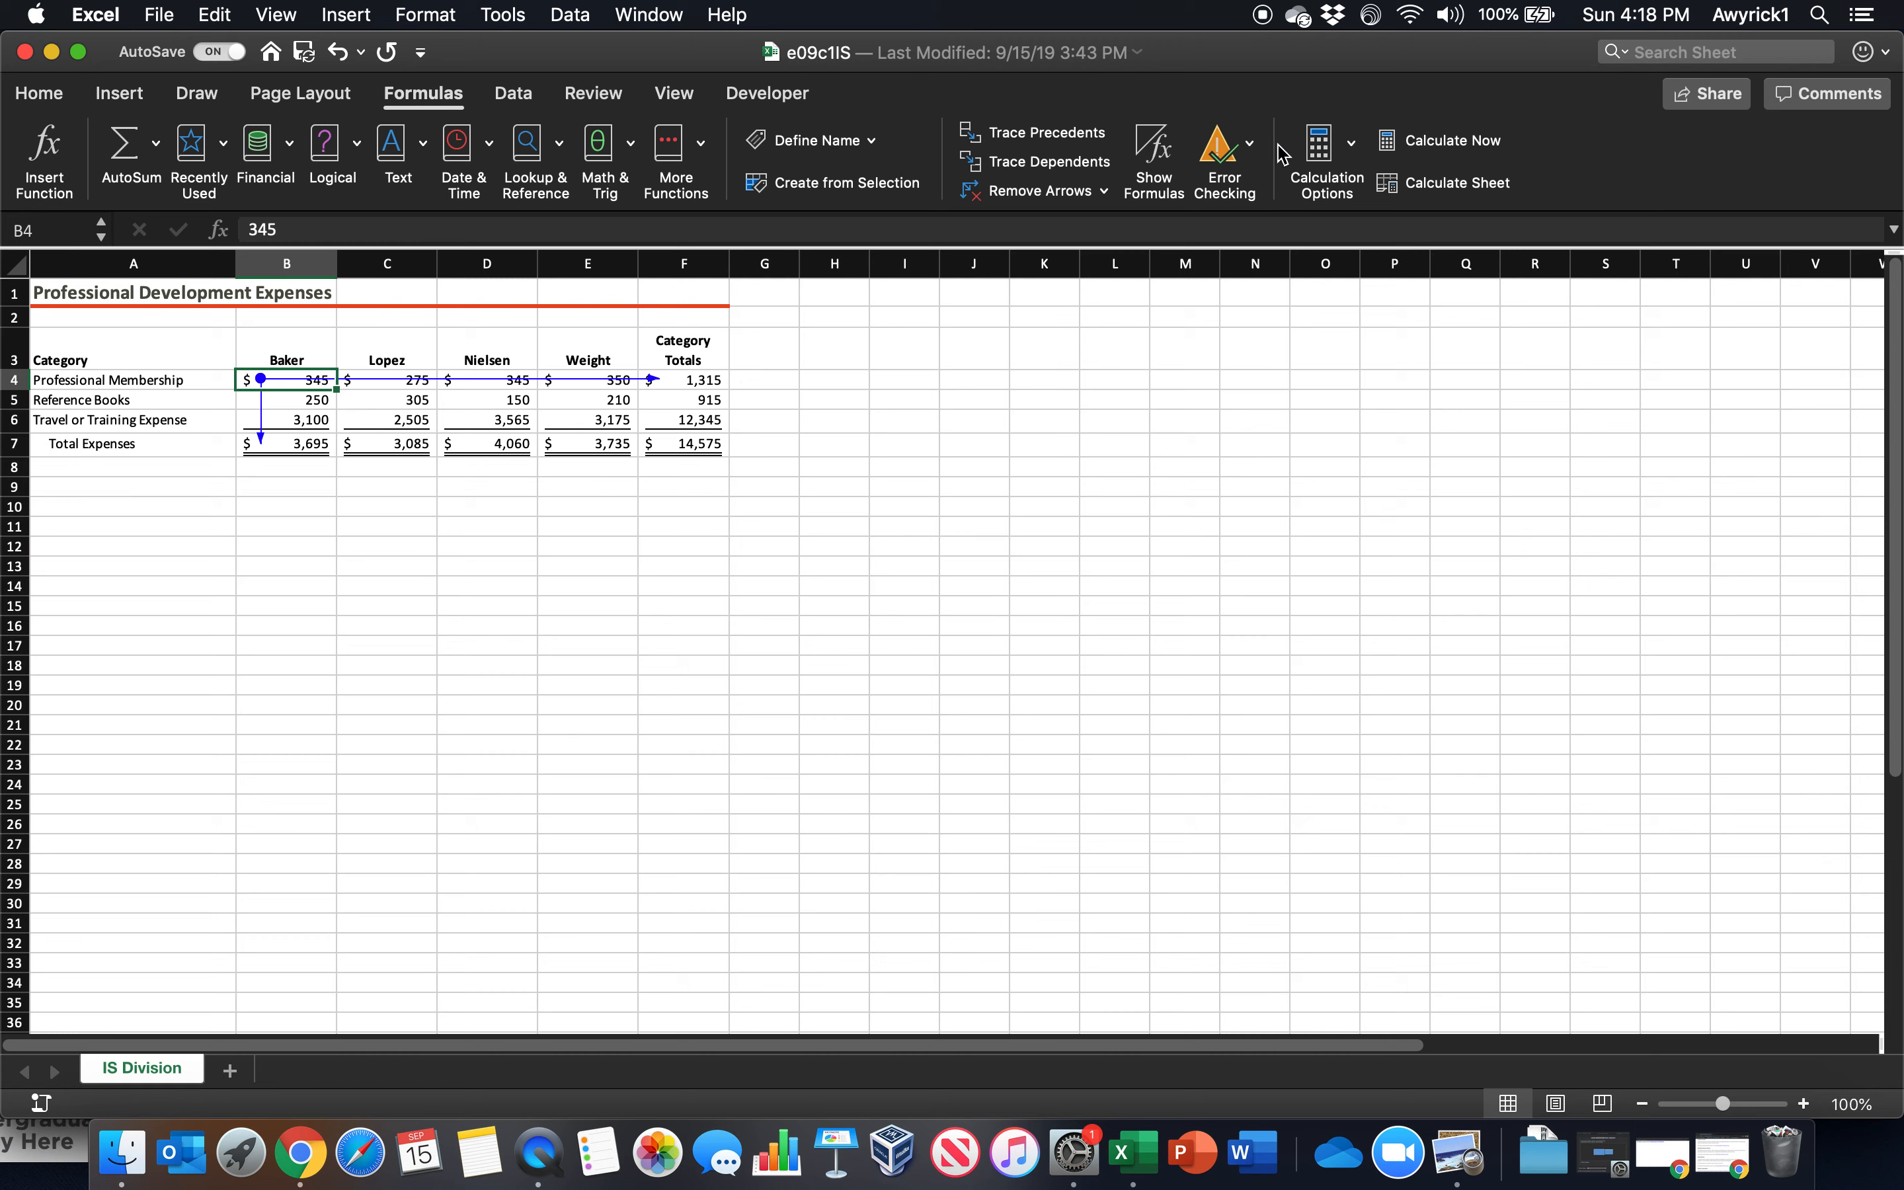
Run the error check on the IS Division worksheet and dismiss its completion notice
click(1250, 146)
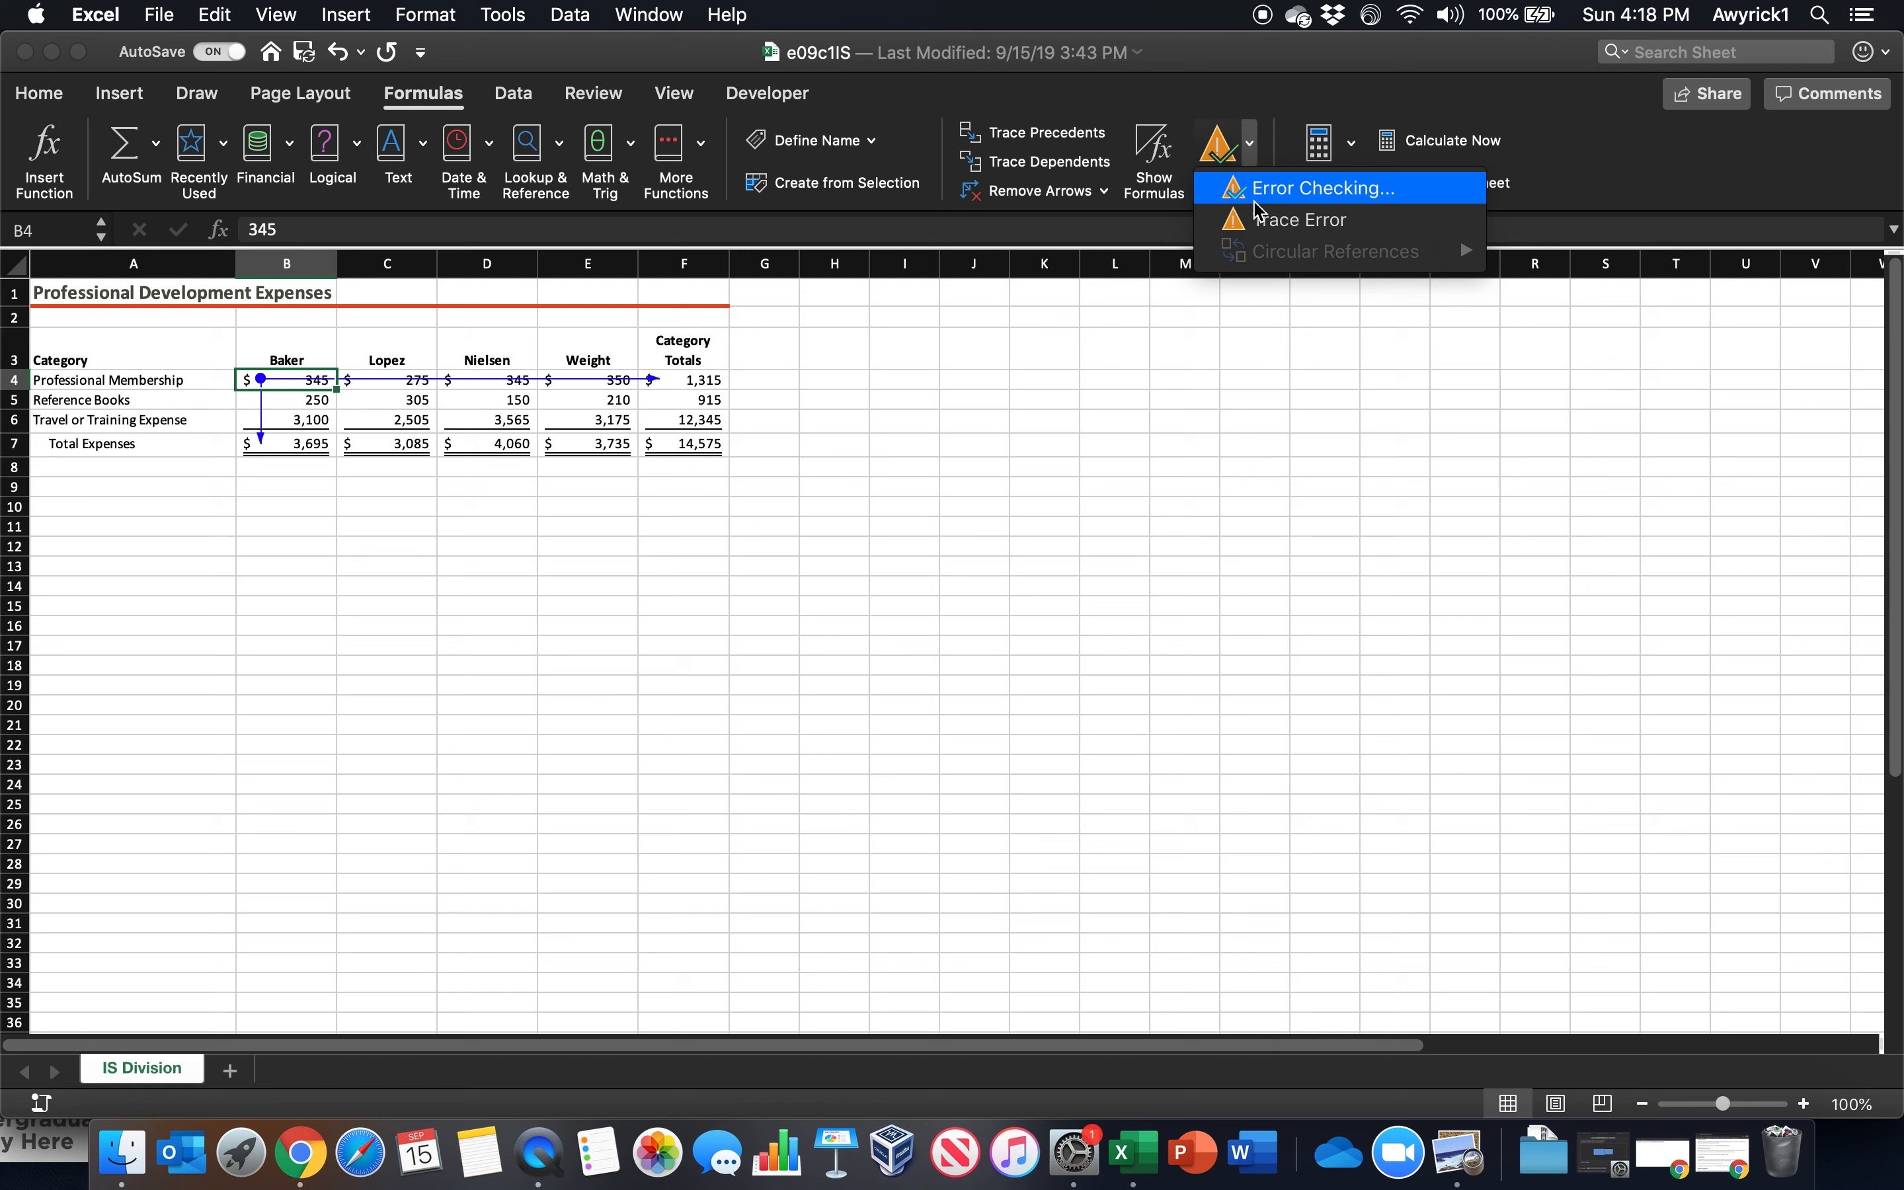
click(1231, 189)
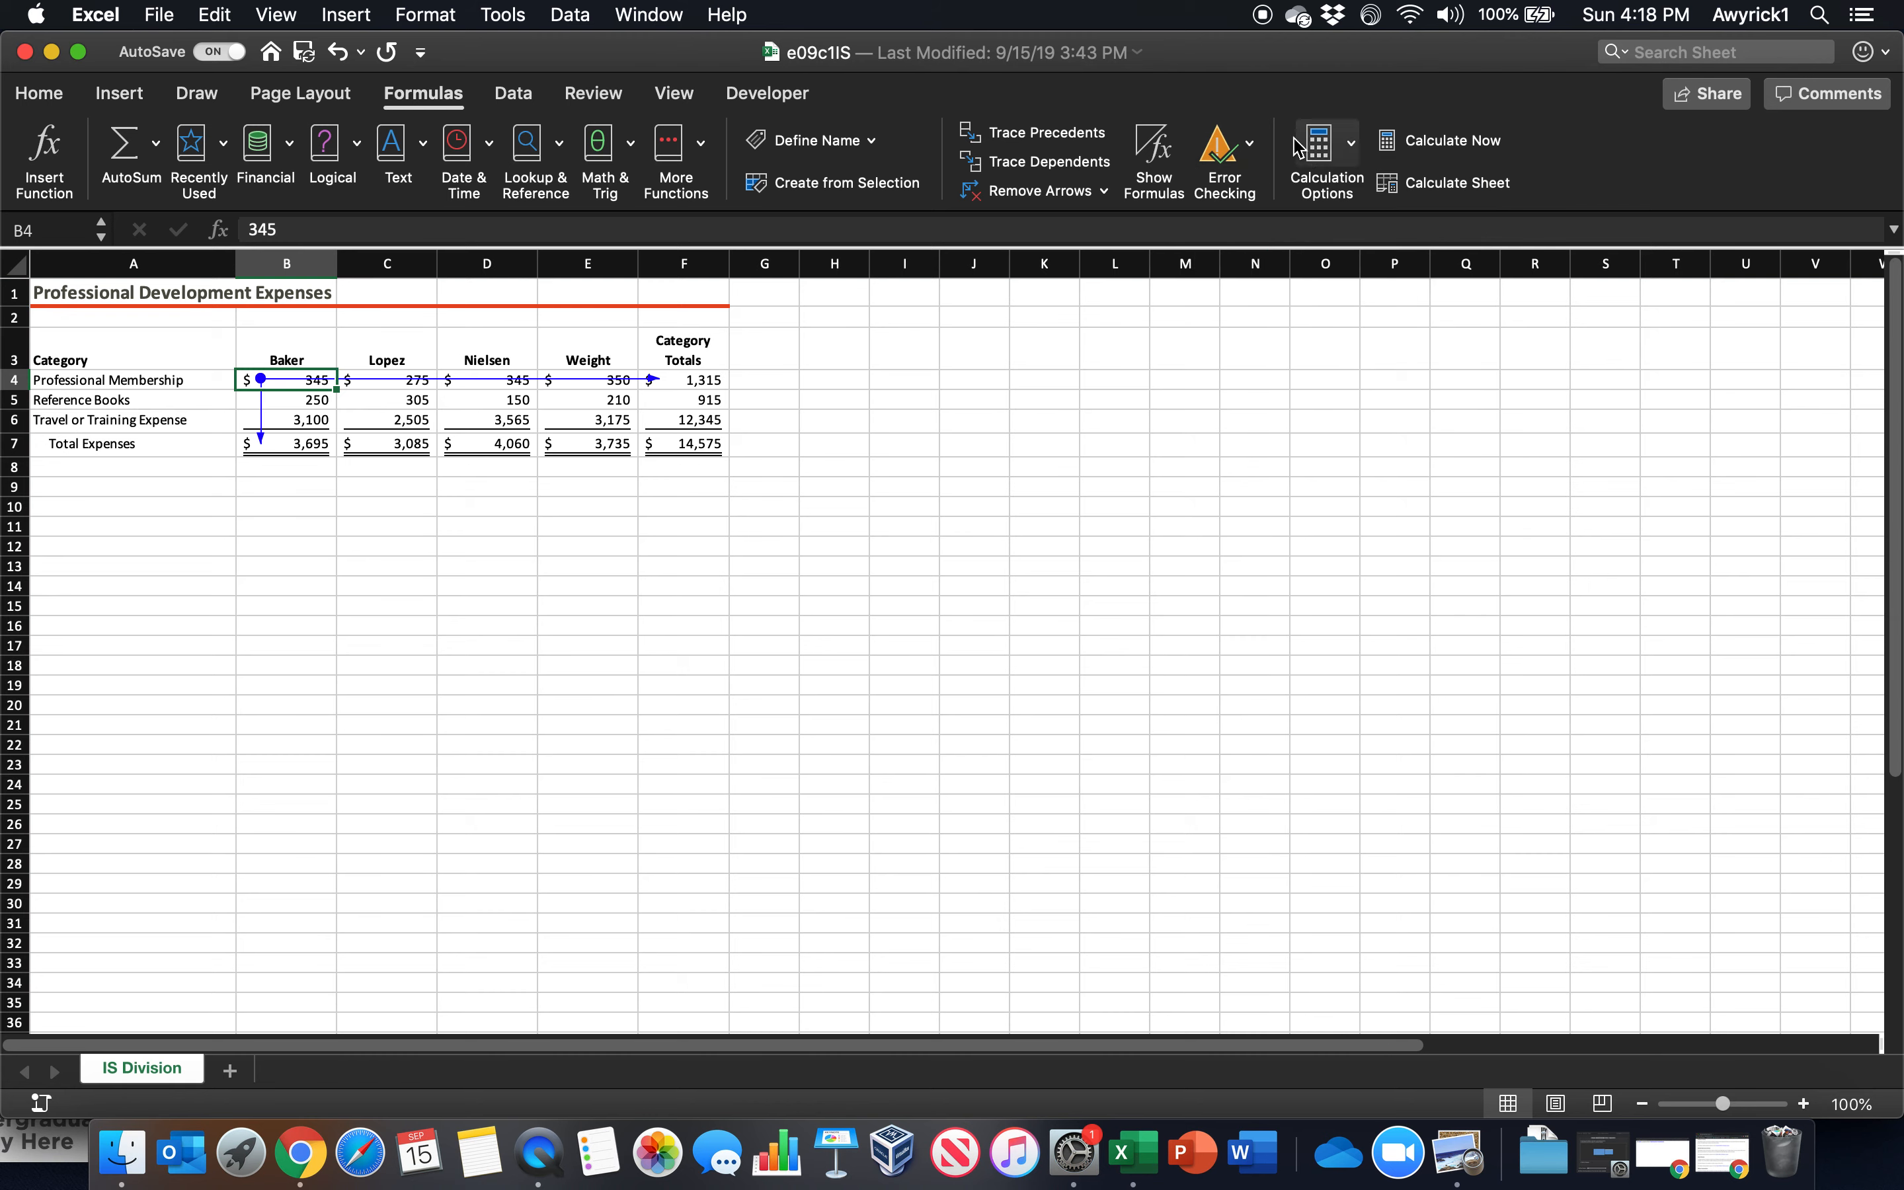
click(1251, 146)
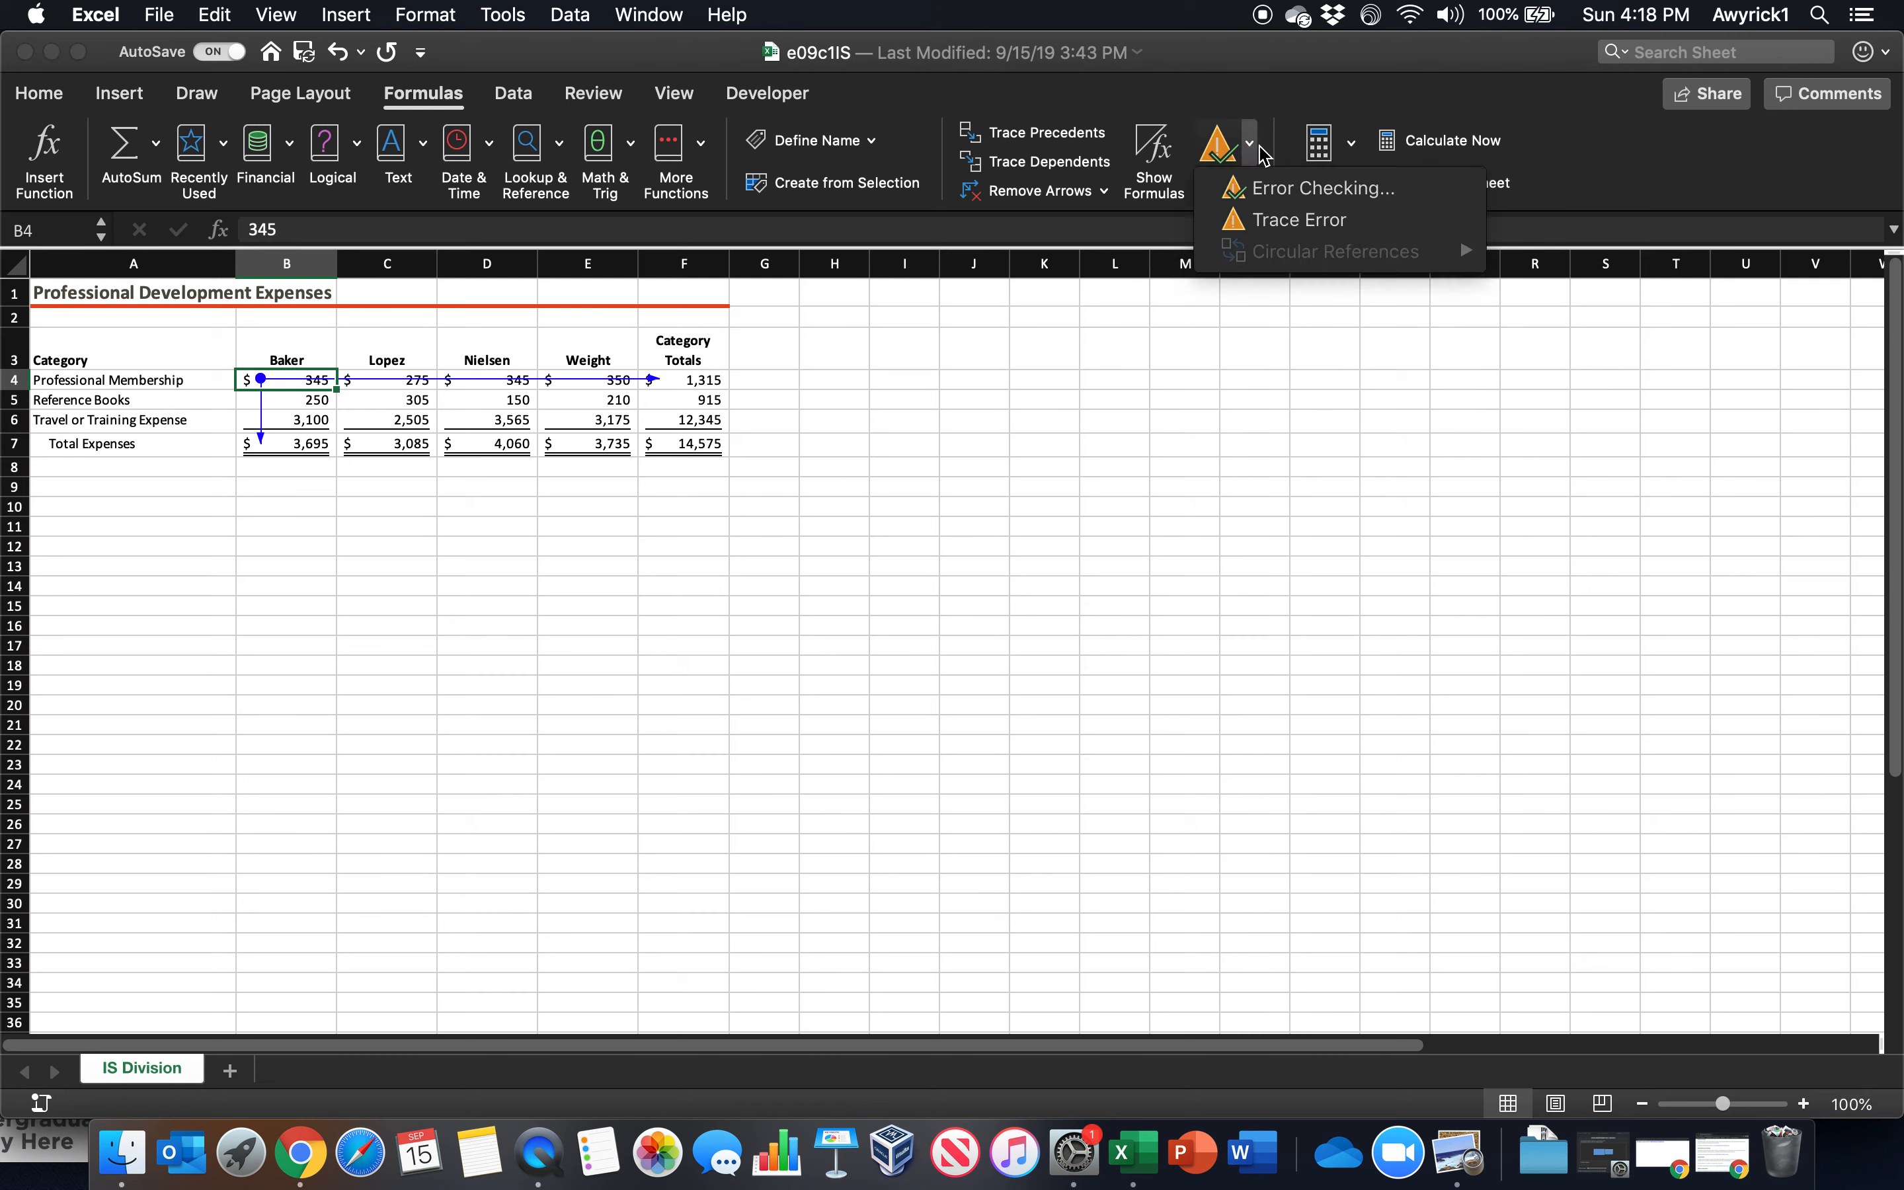
click(1266, 189)
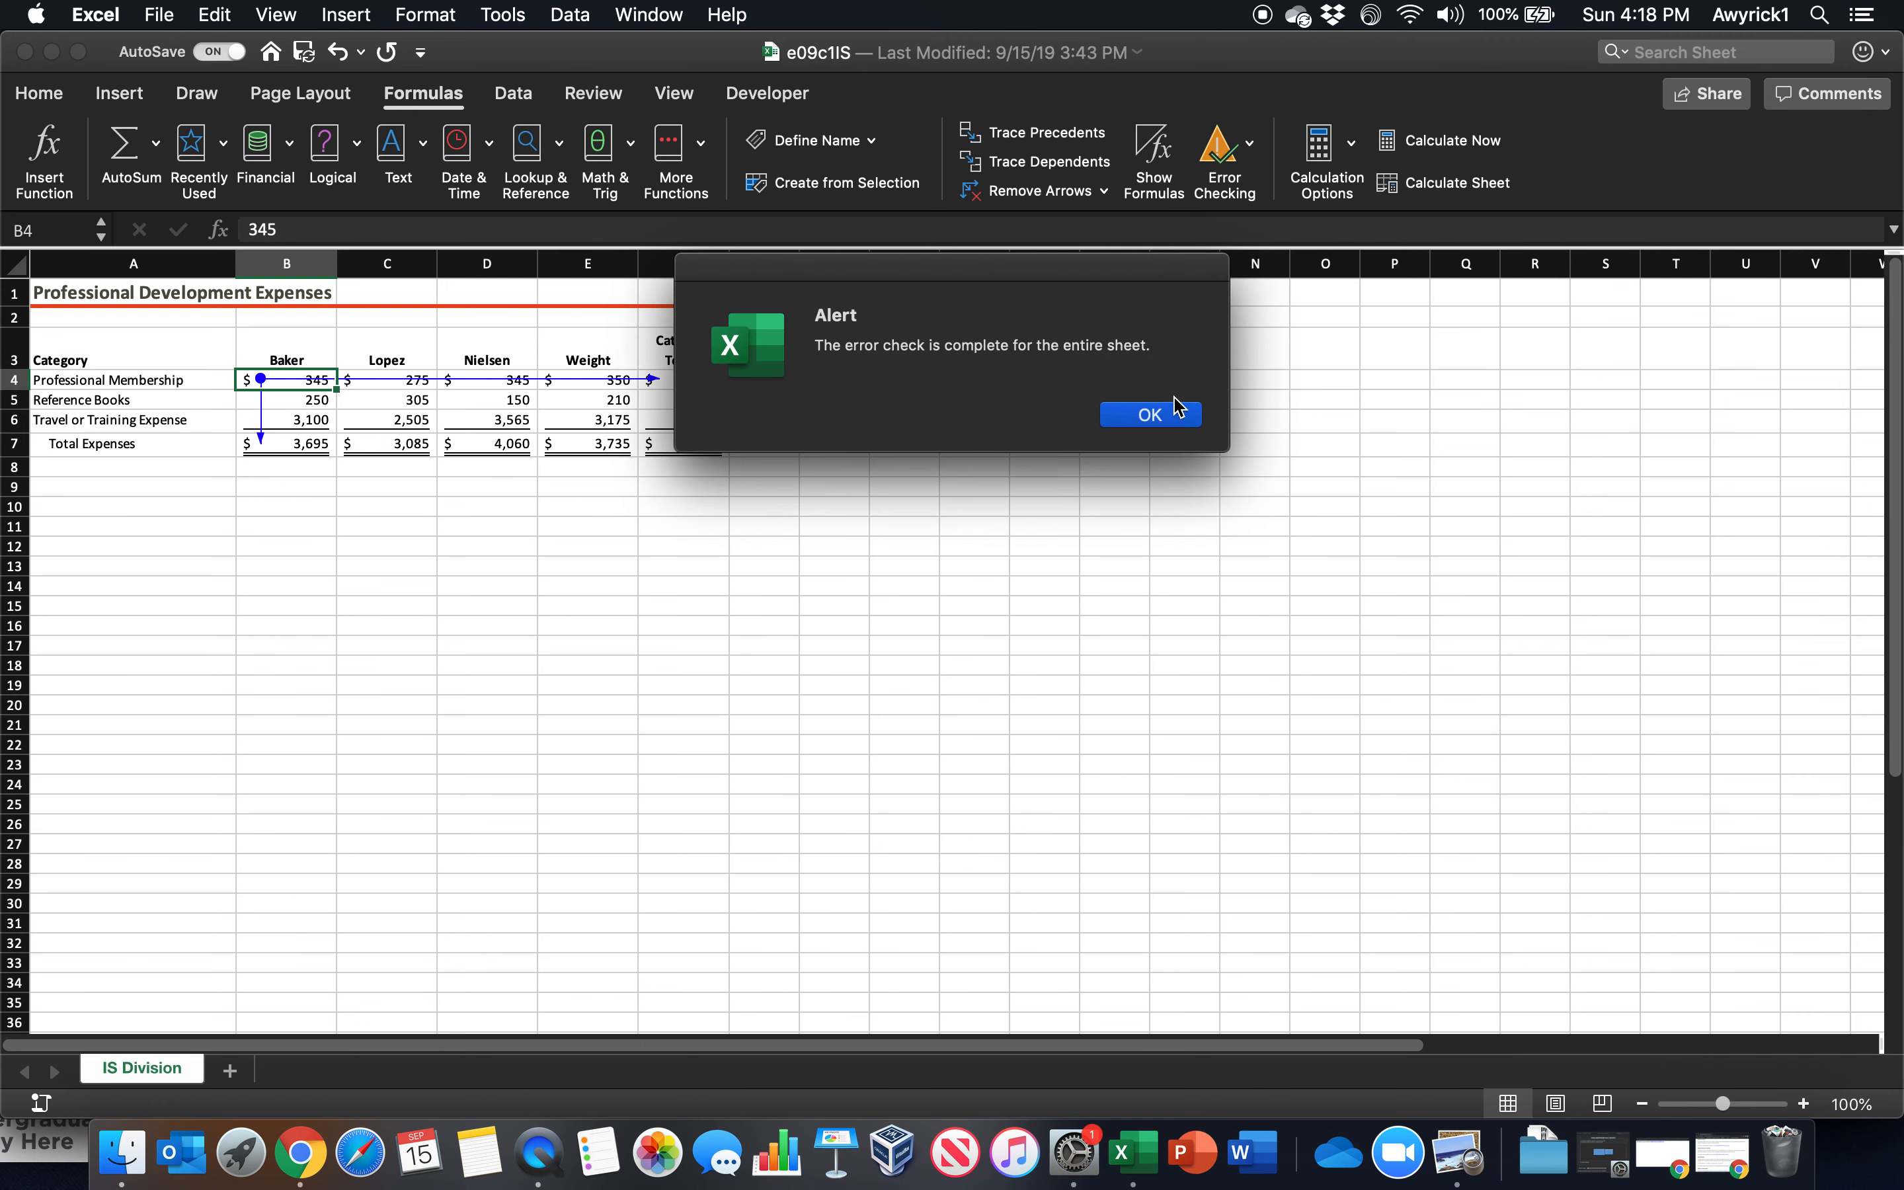
click(1151, 414)
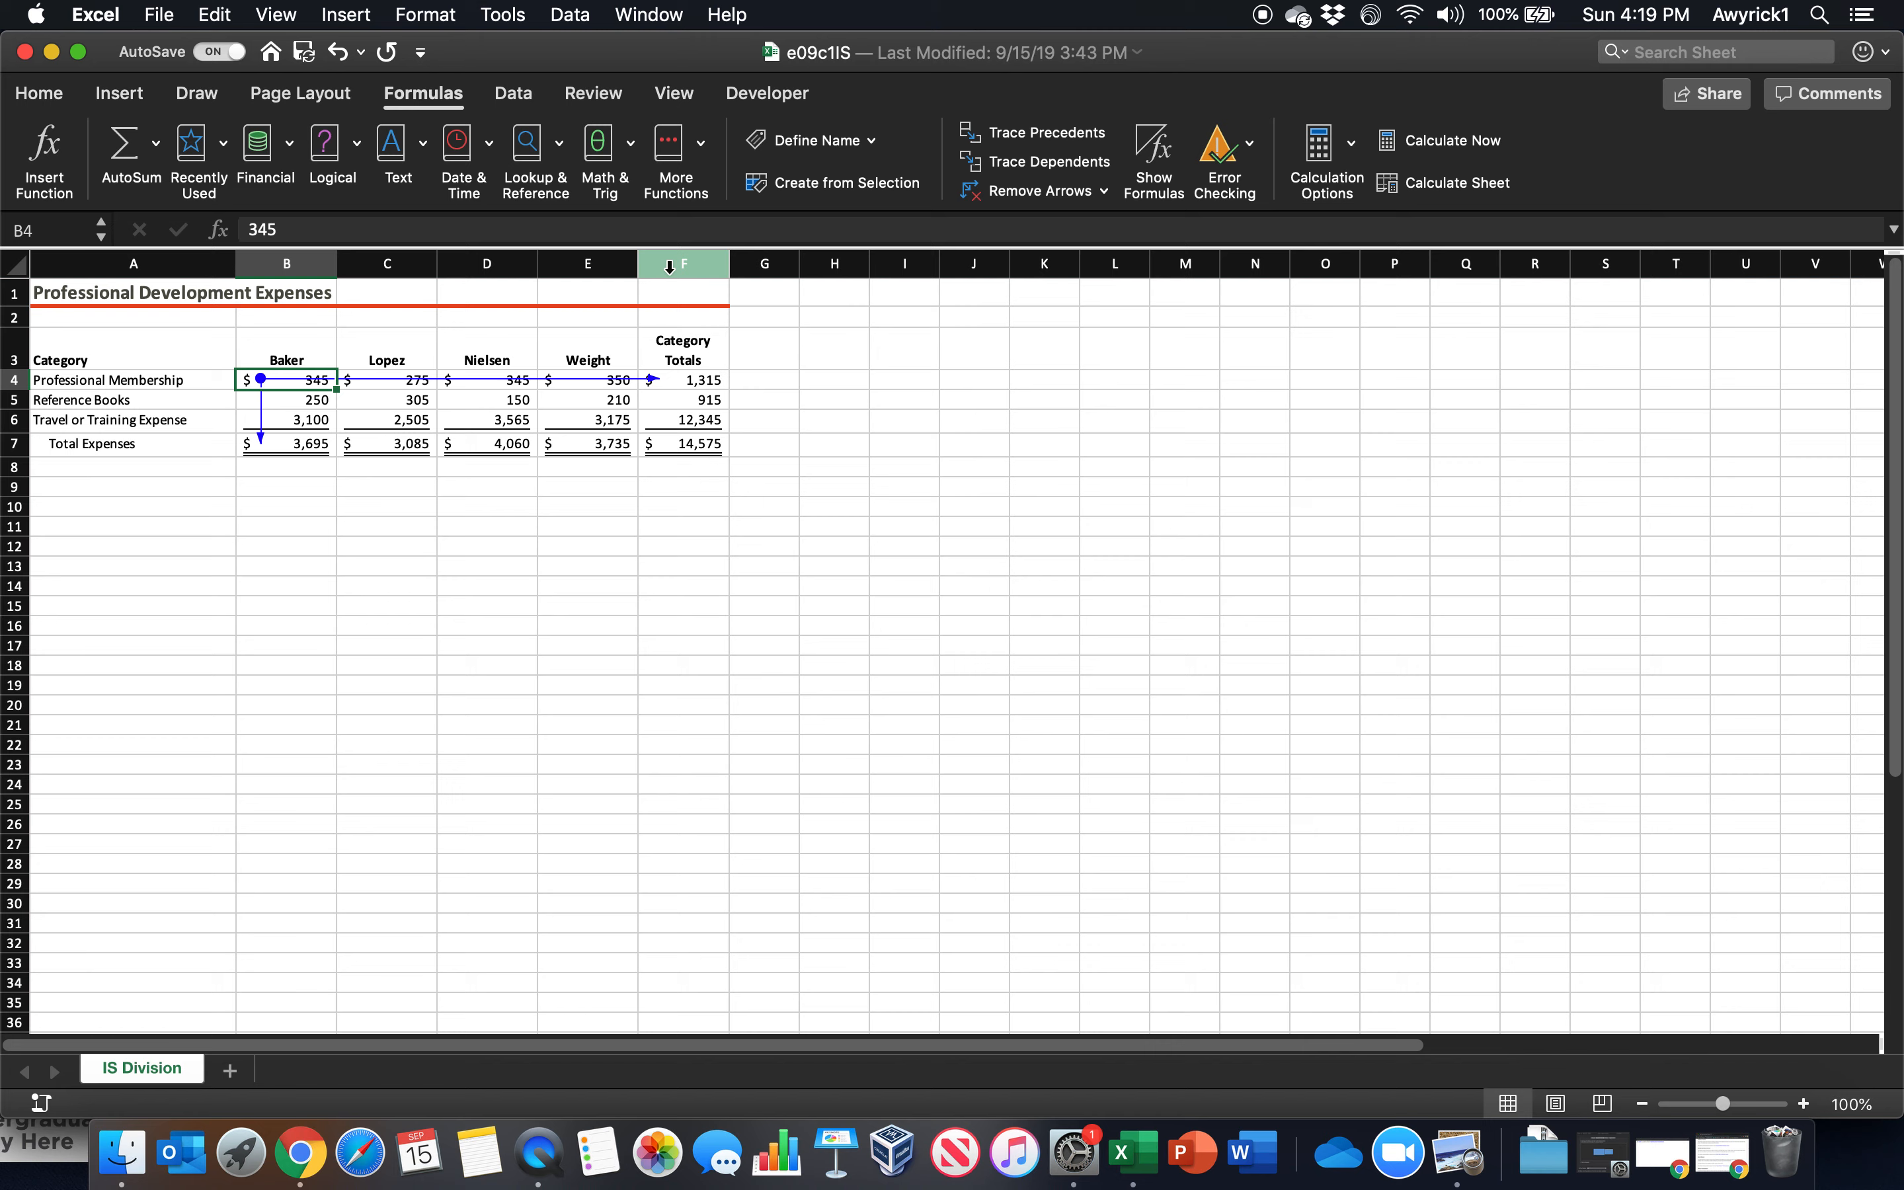
Try to open e09c1IS.xlsx from the Chapter 9 Practice folder, inside Slides in the OneDrive 2019 Fall folder
click(154, 22)
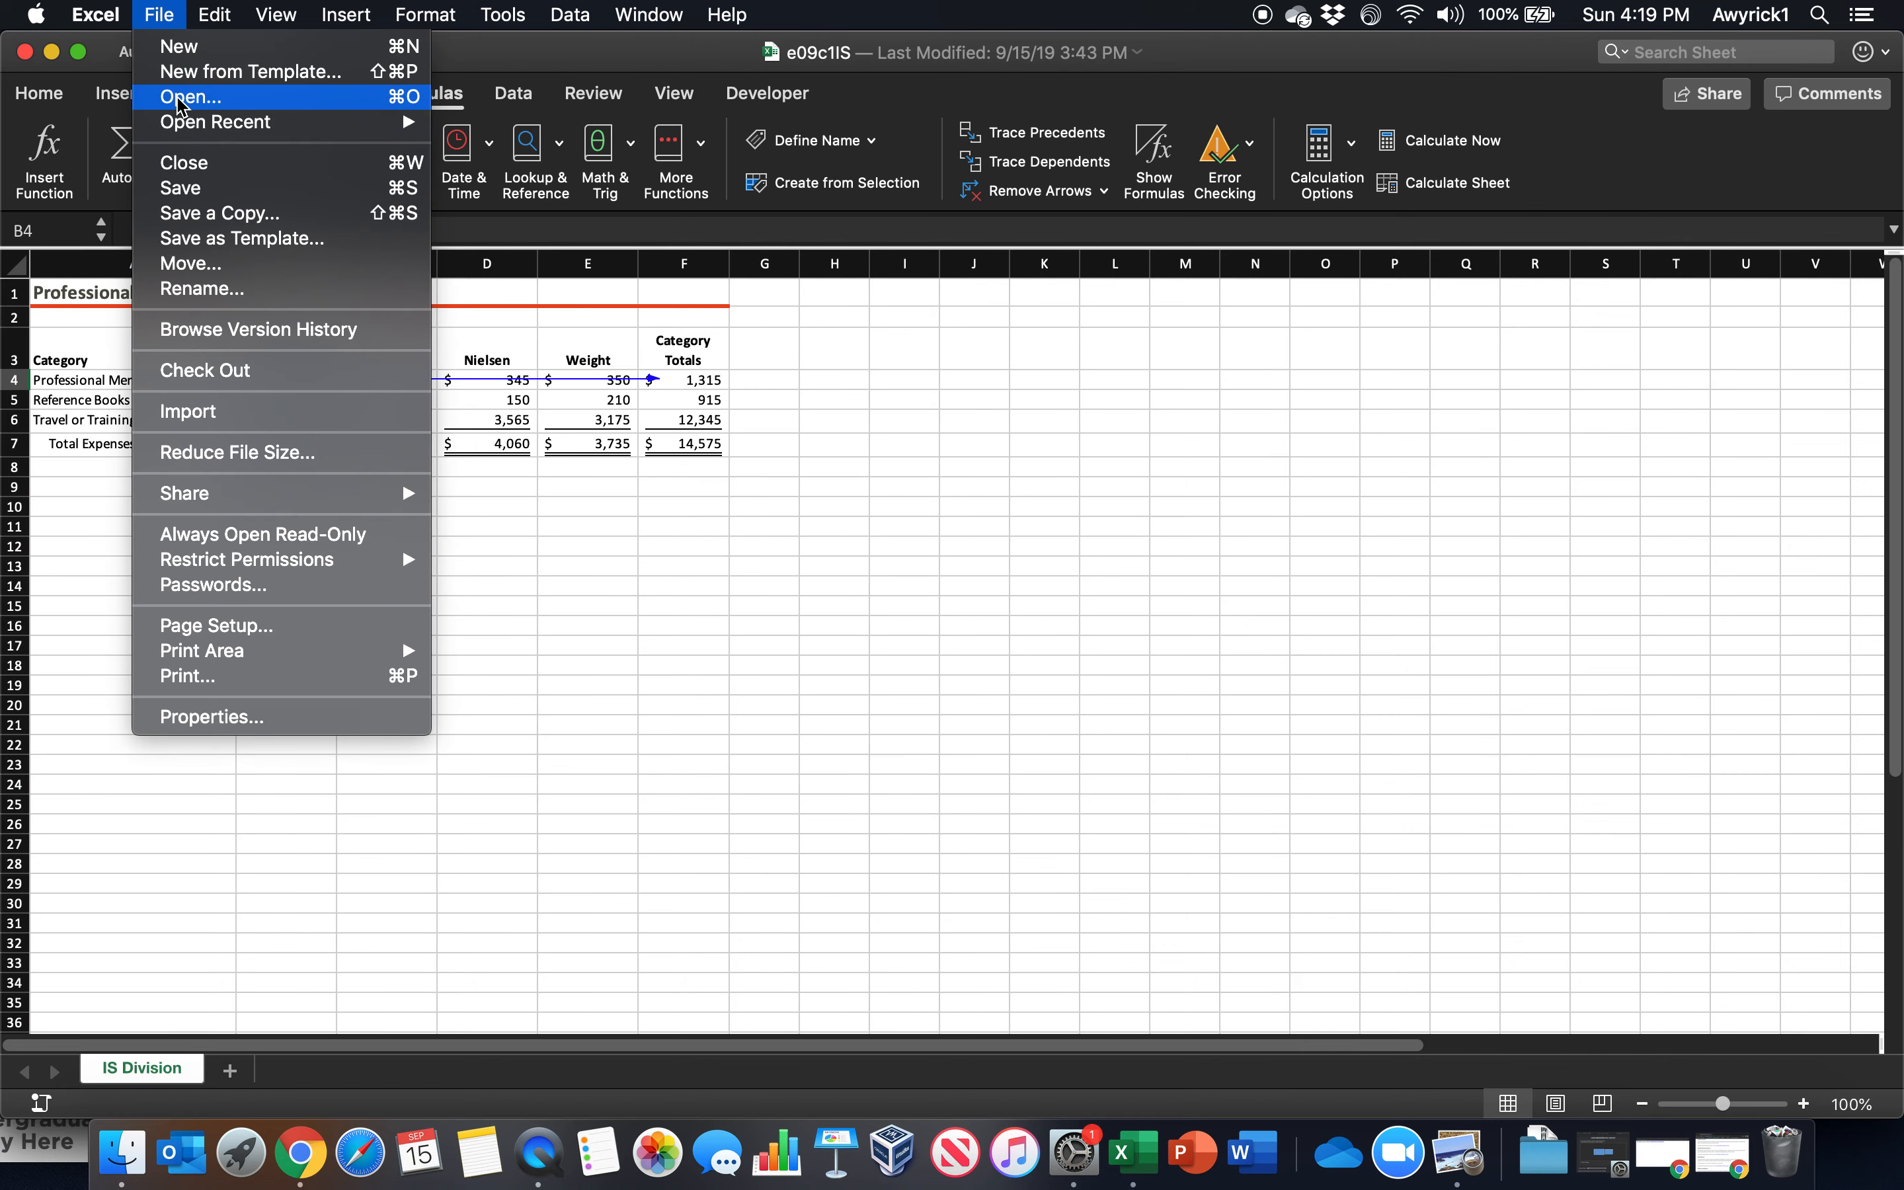
click(179, 95)
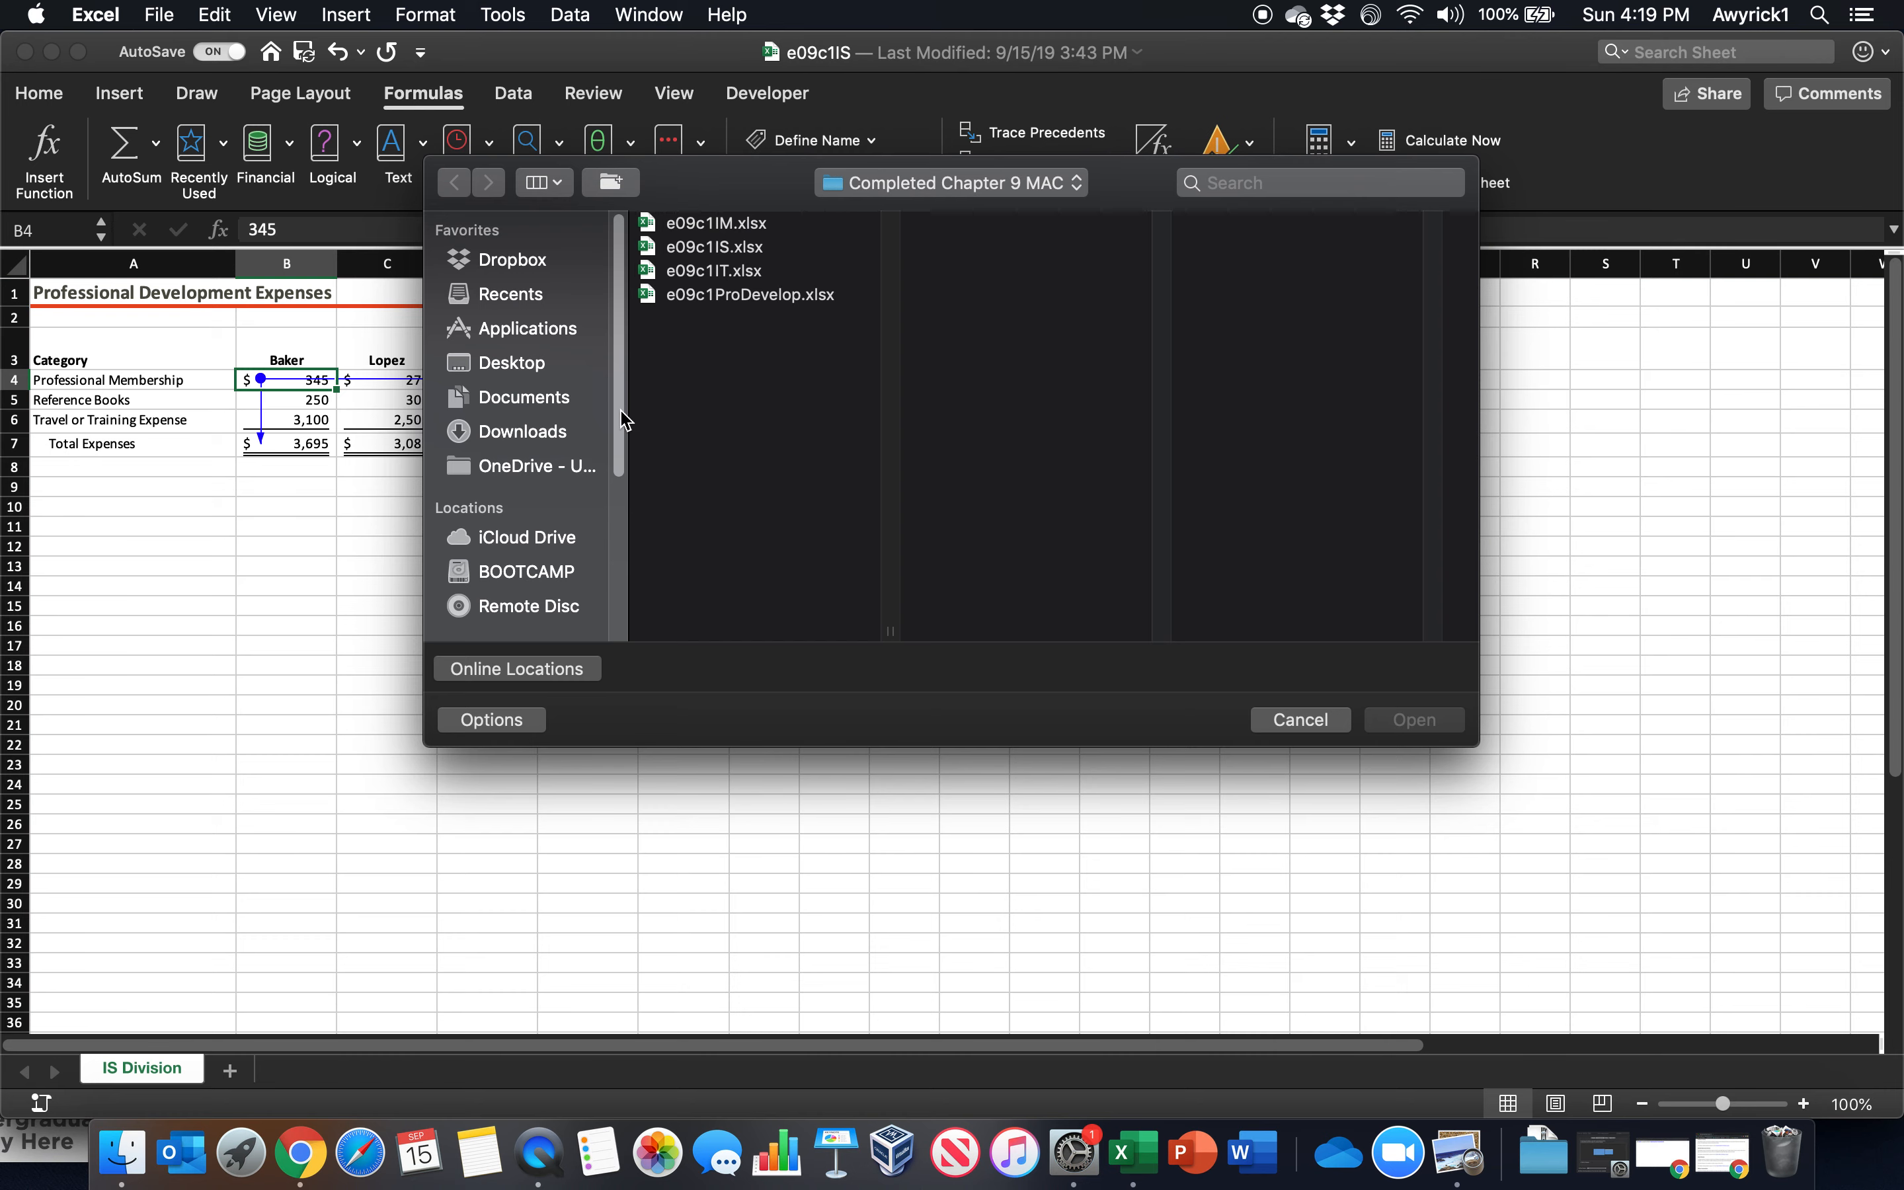
scroll(618, 423, down, 10)
scroll(614, 418, up, 10)
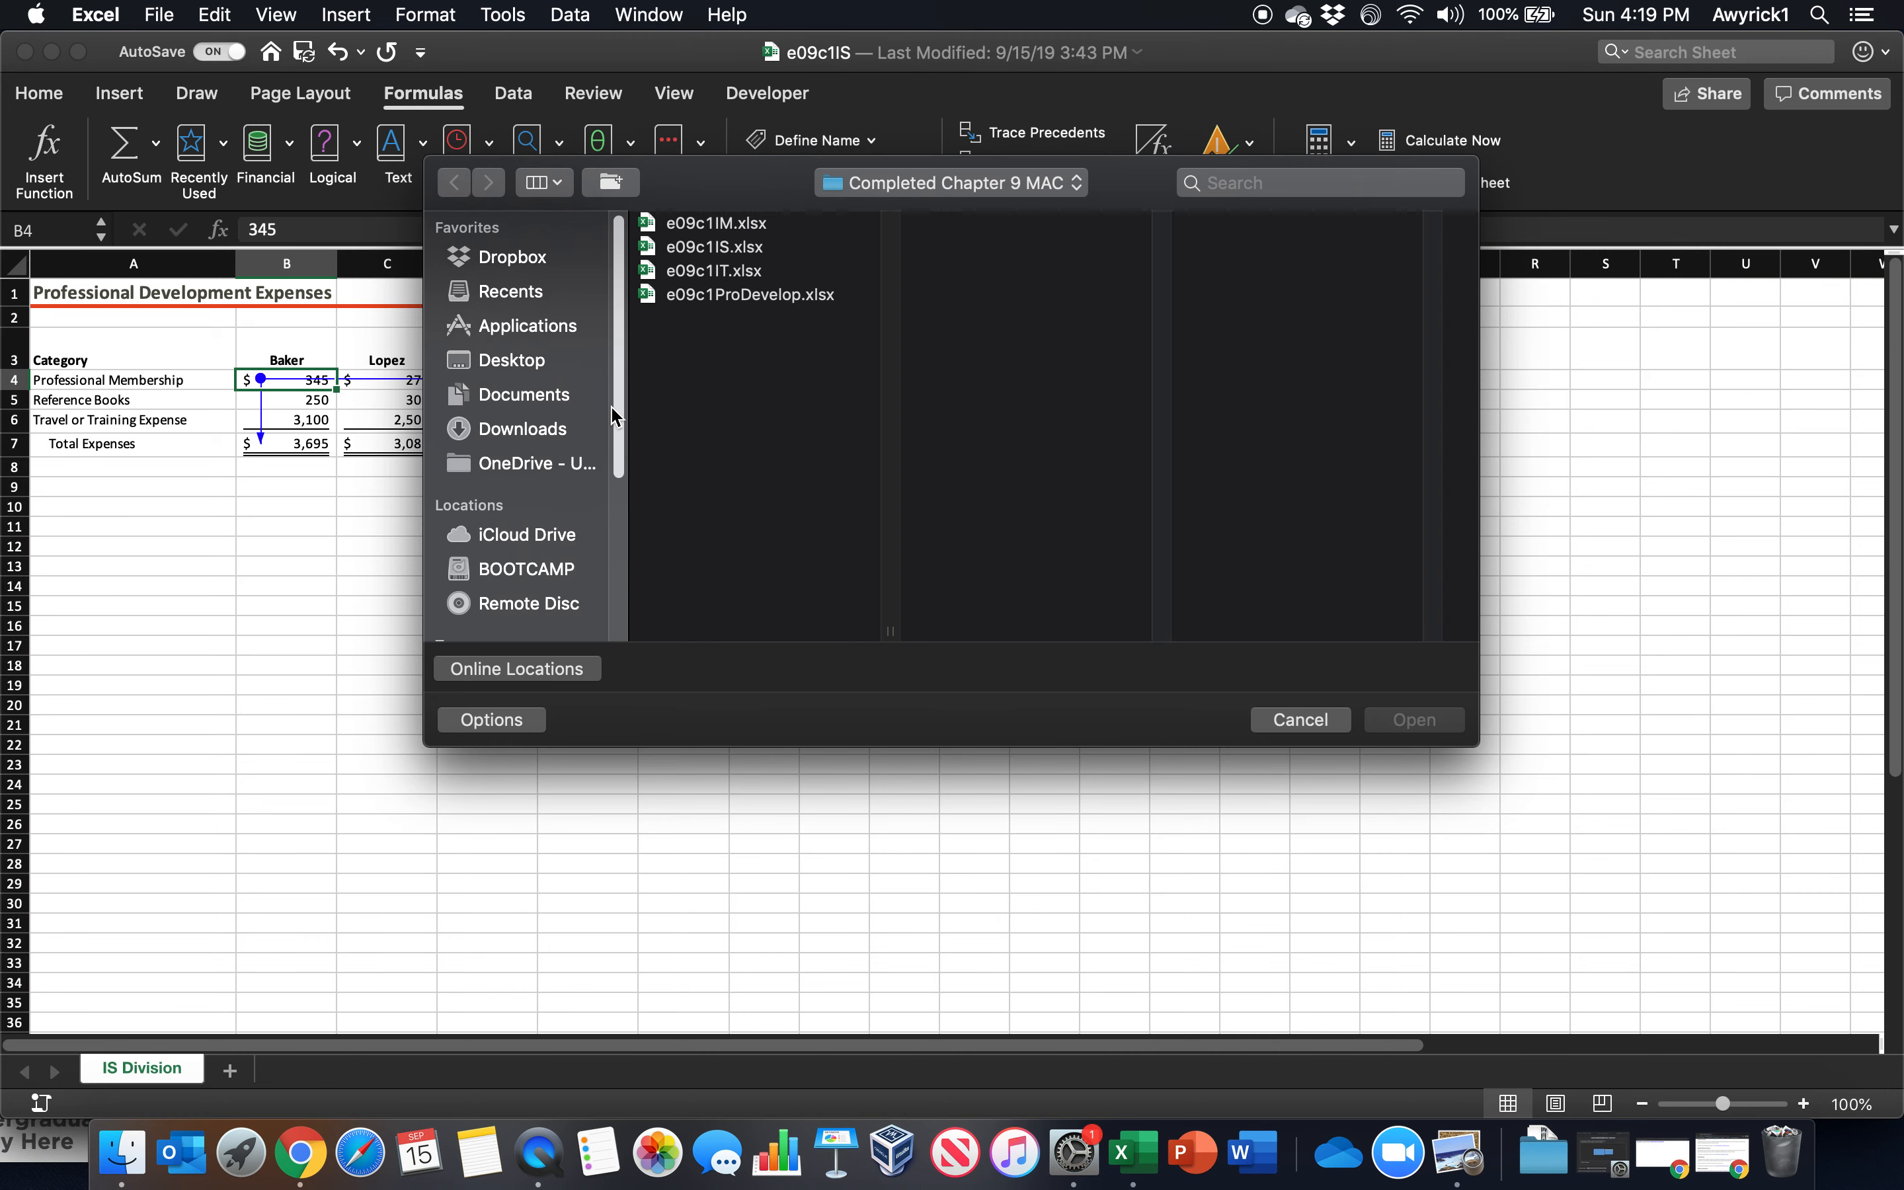
click(500, 468)
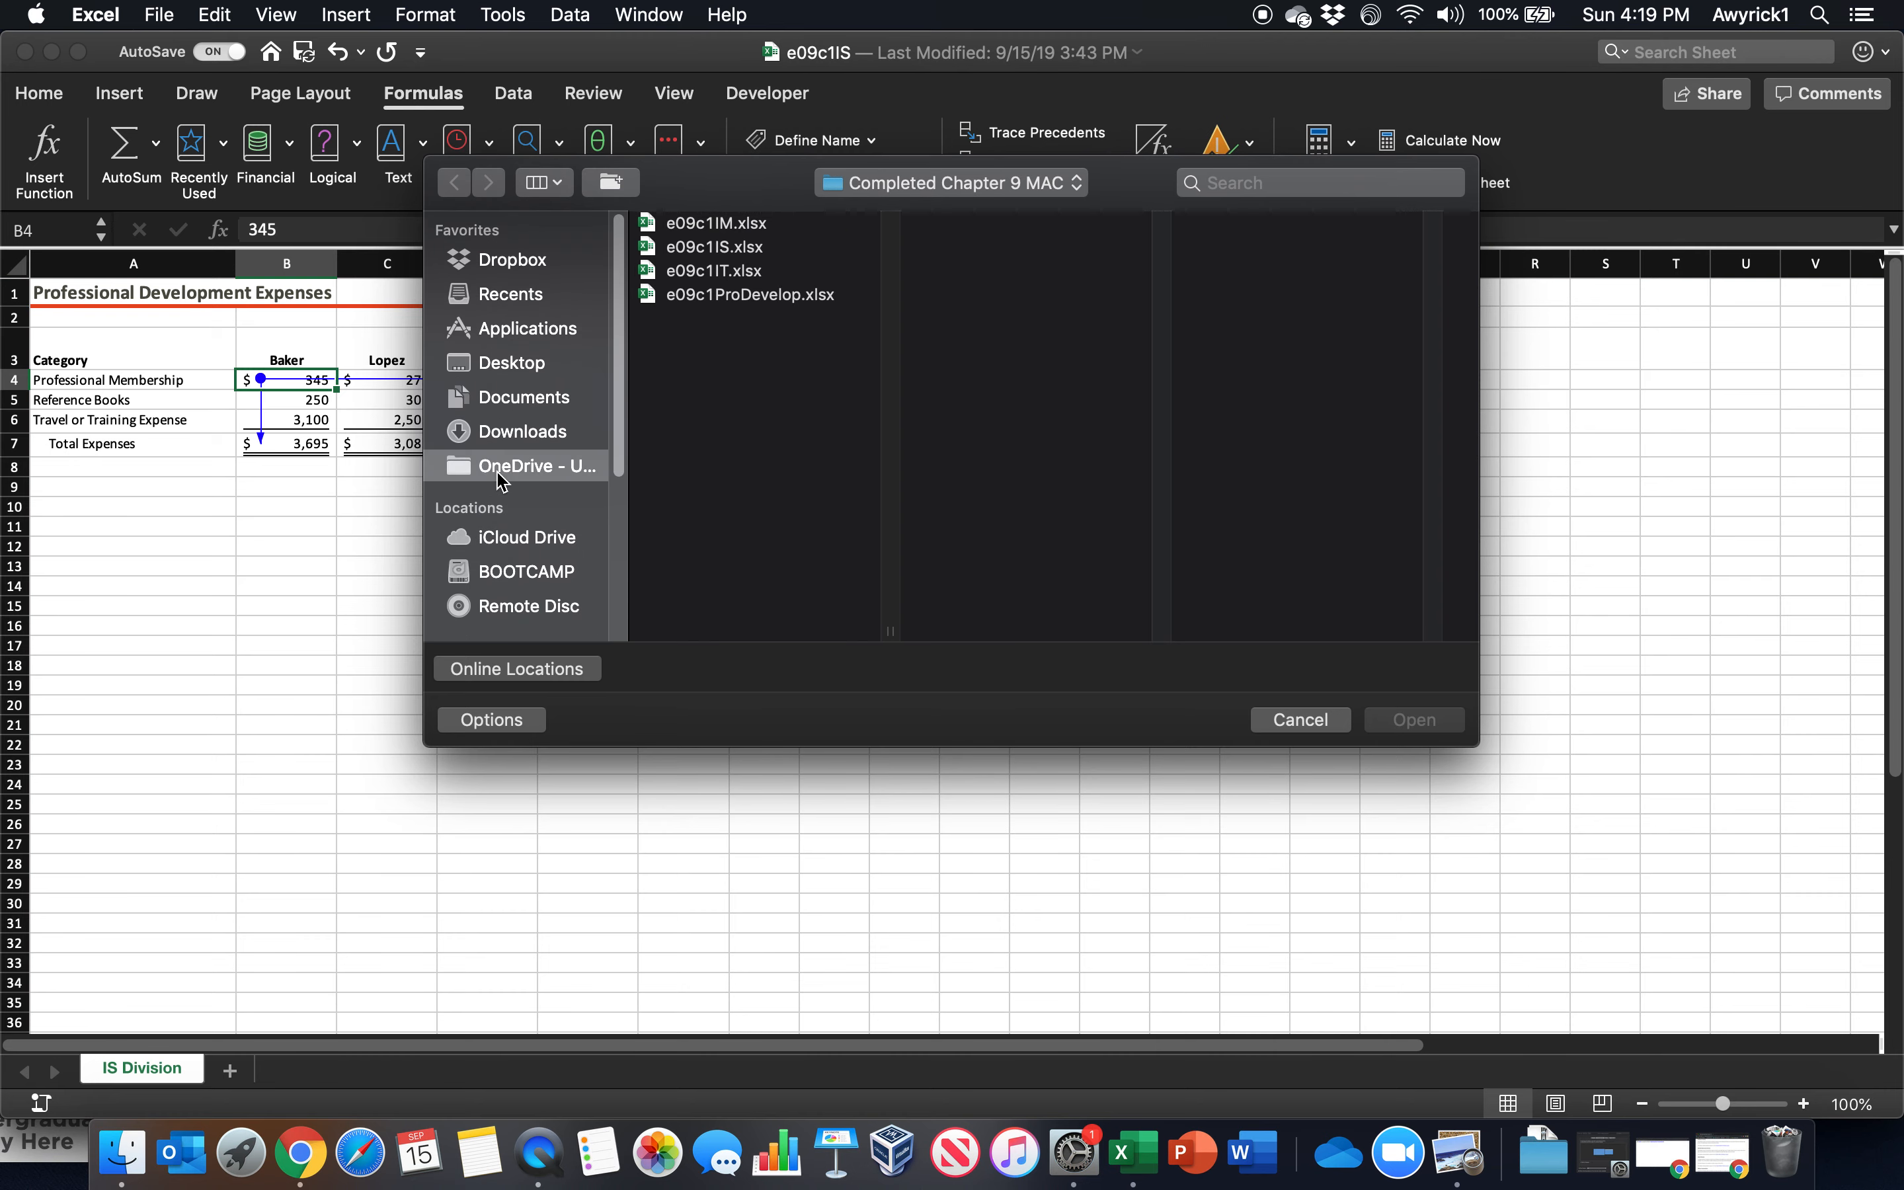
click(708, 272)
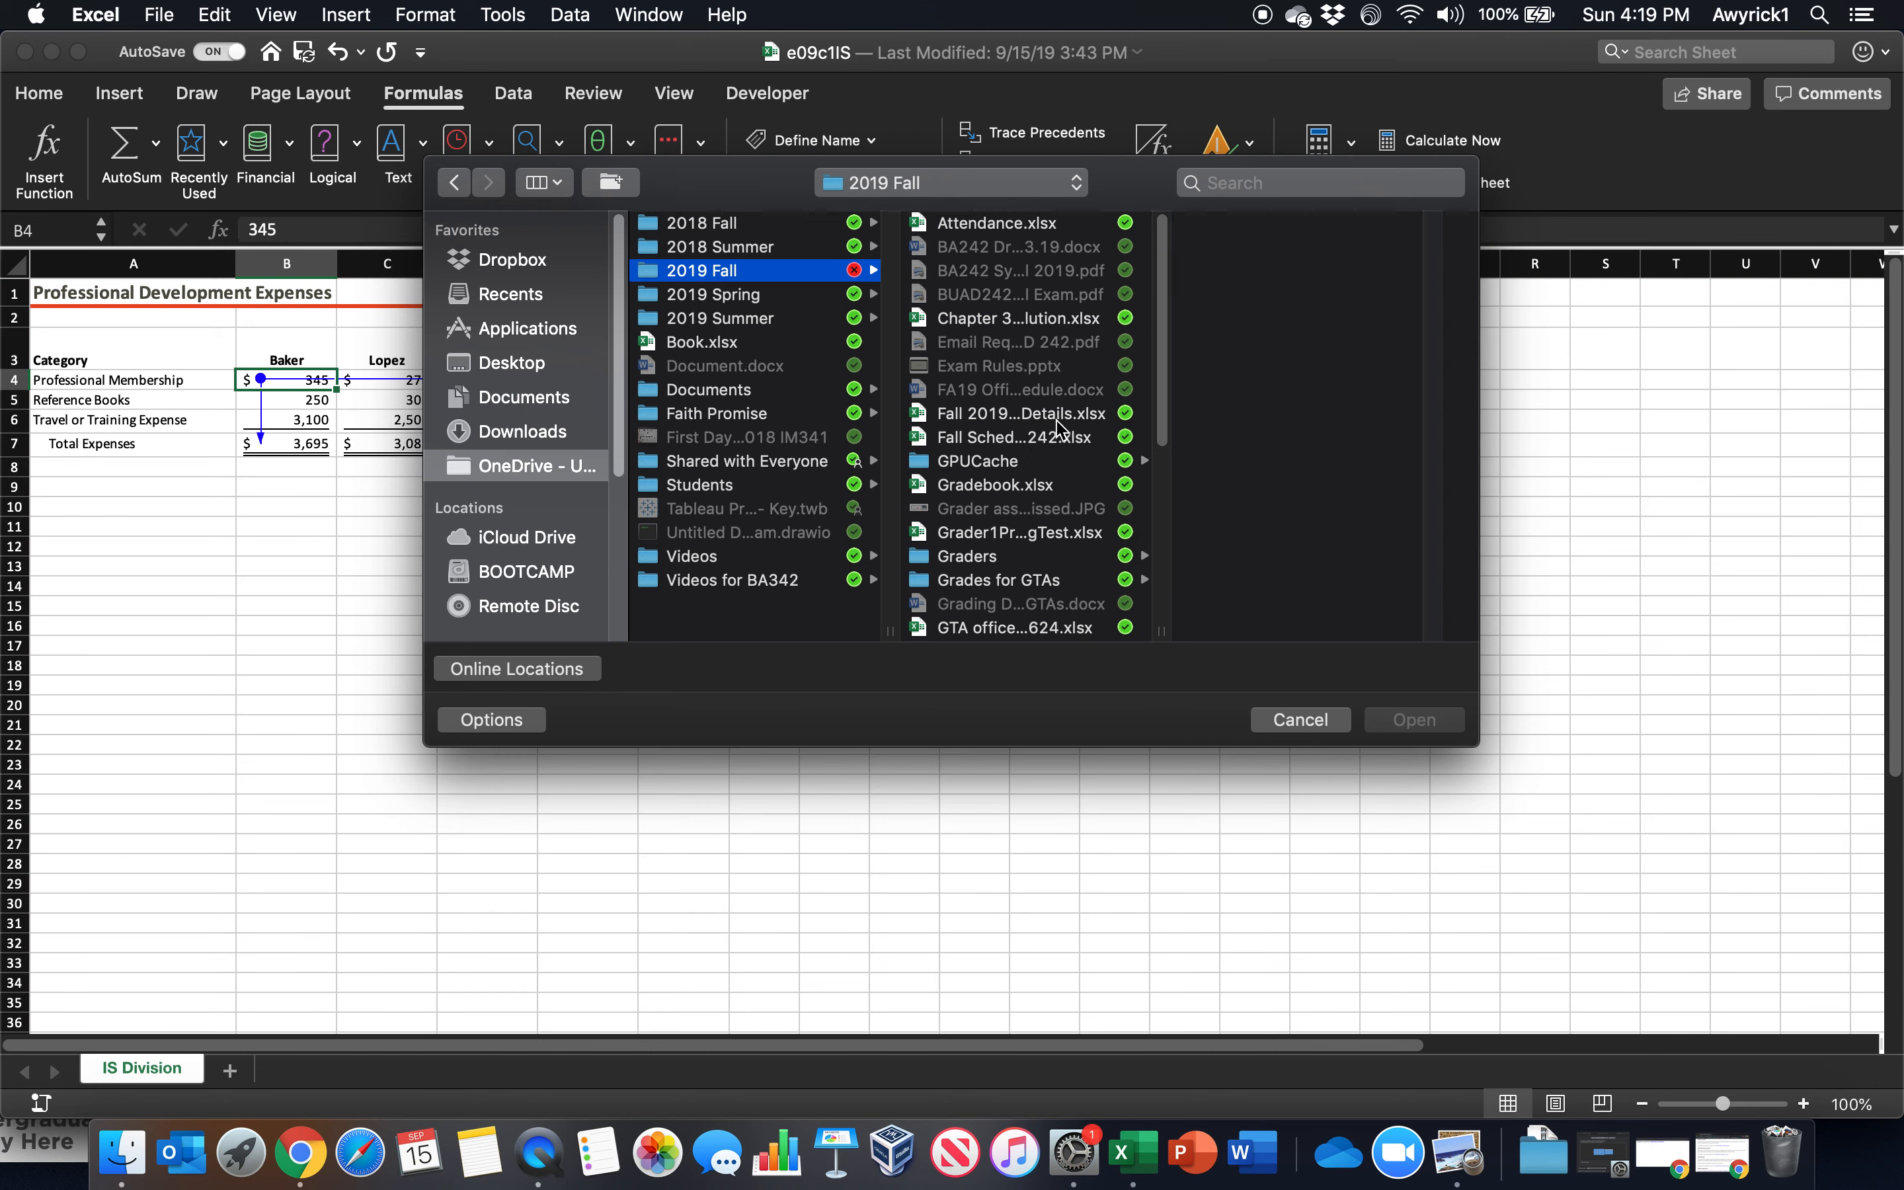
scroll(1164, 464, down, 5)
scroll(1164, 464, down, 2)
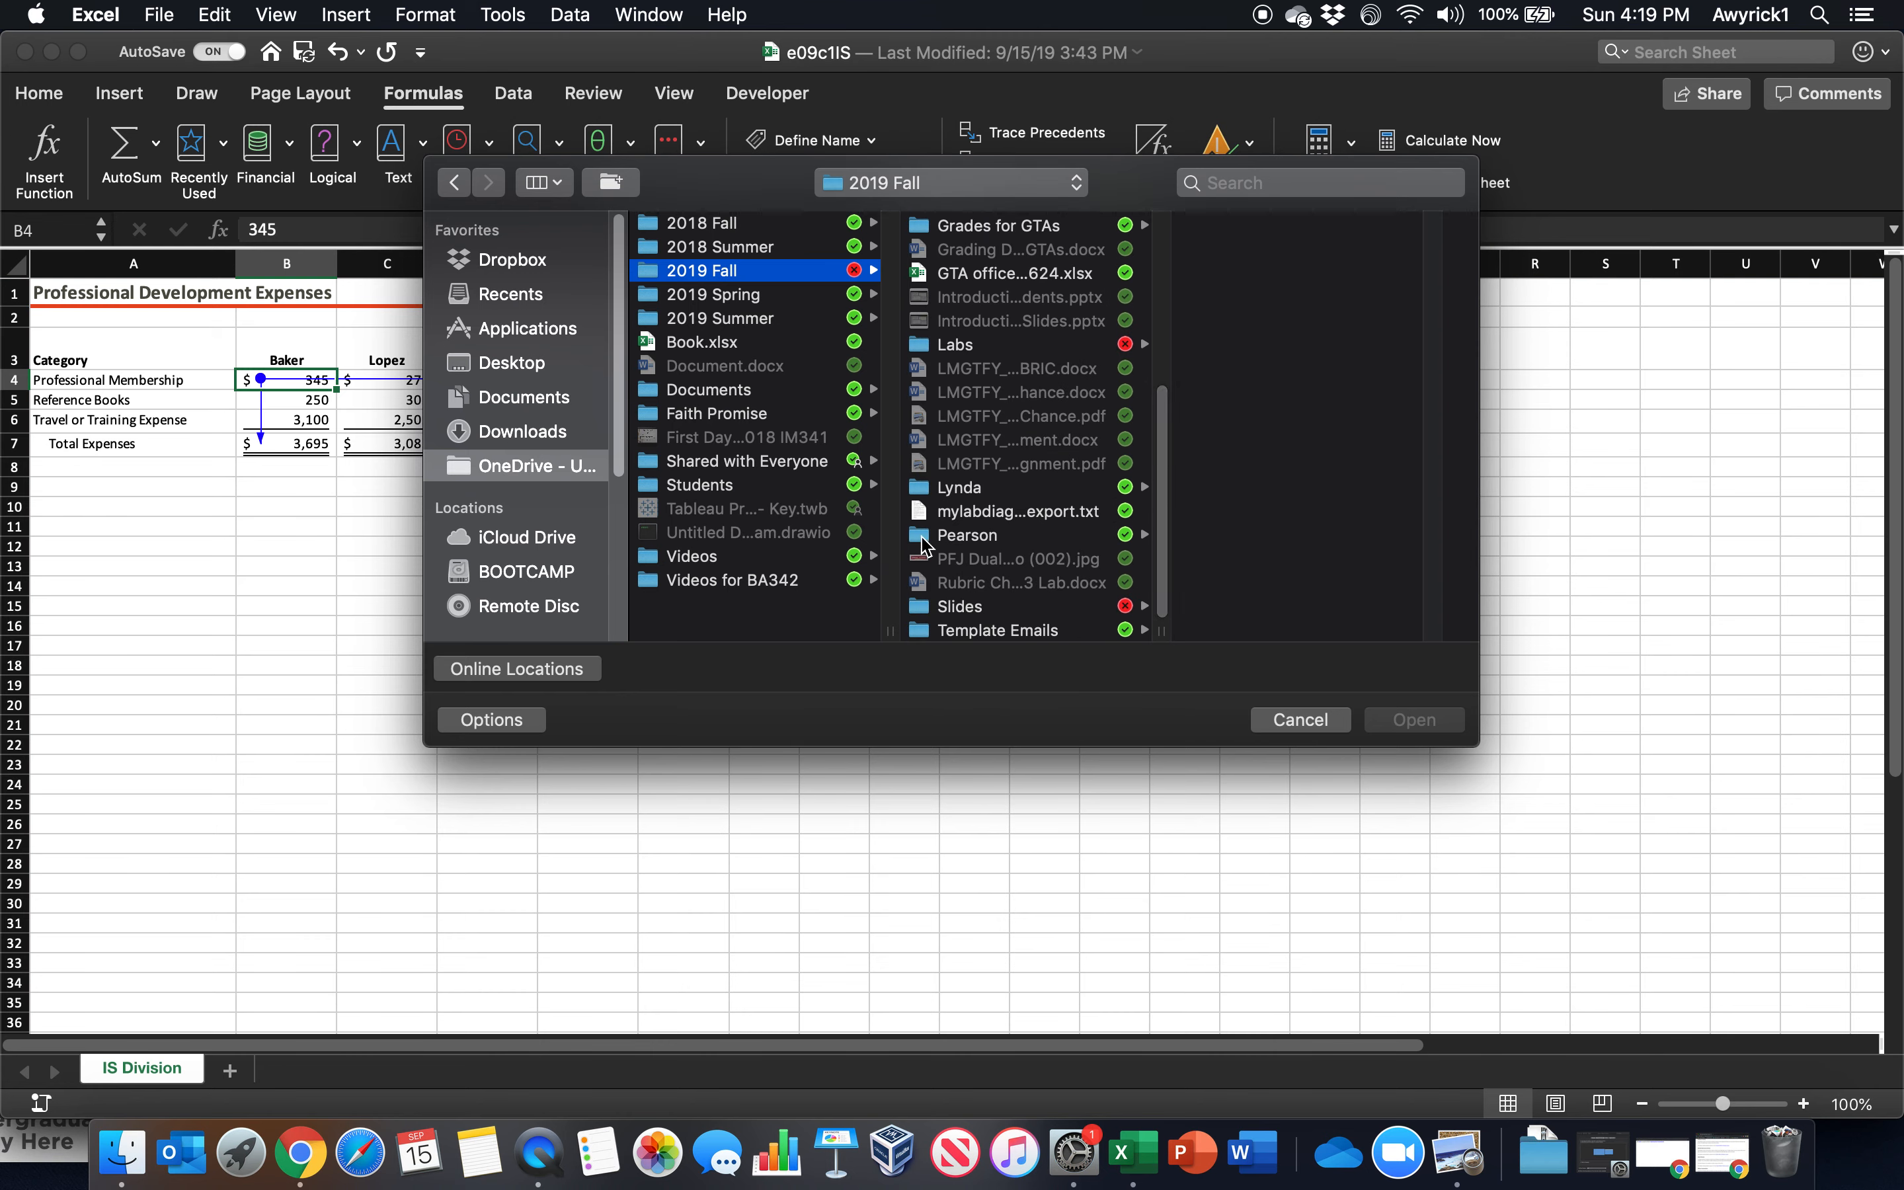
click(952, 607)
click(1267, 246)
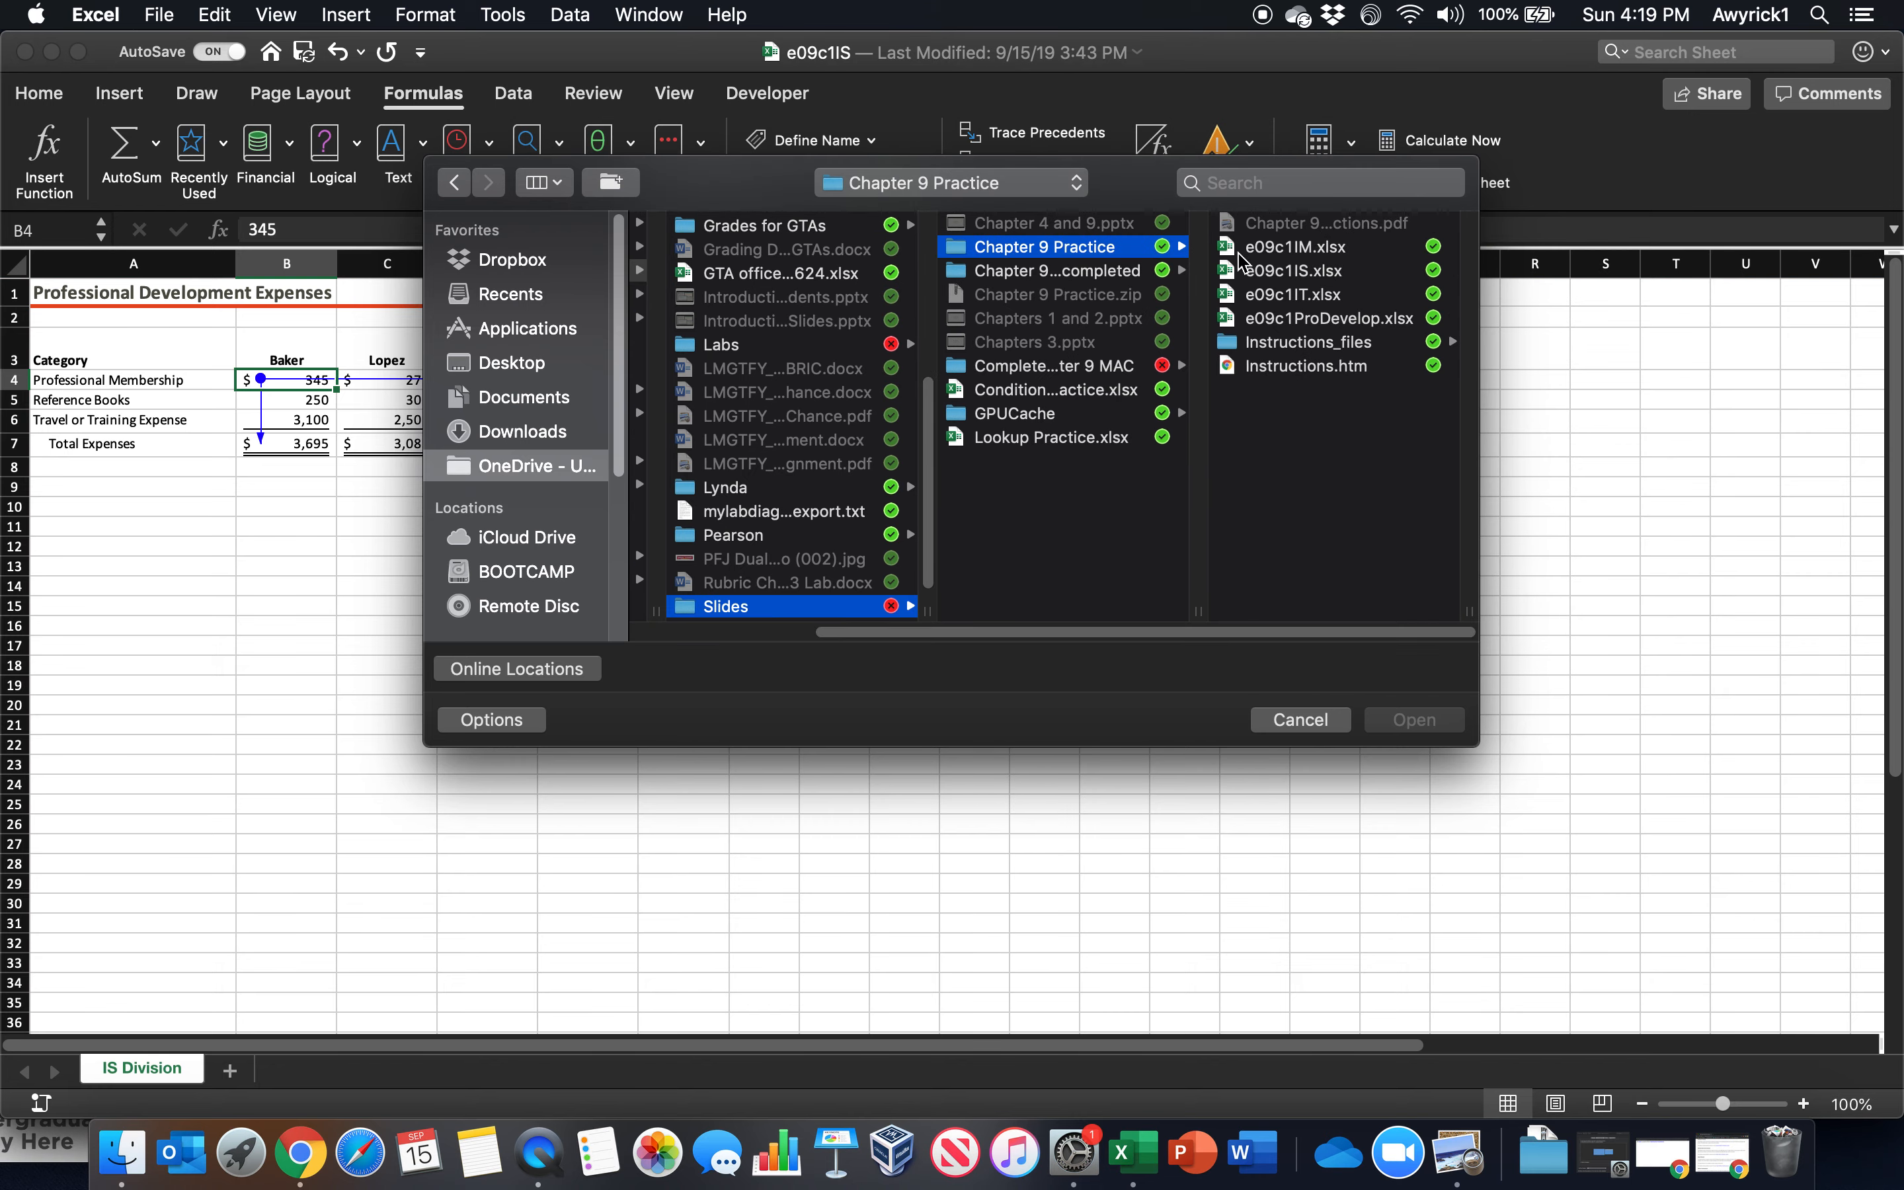
double_click(1300, 272)
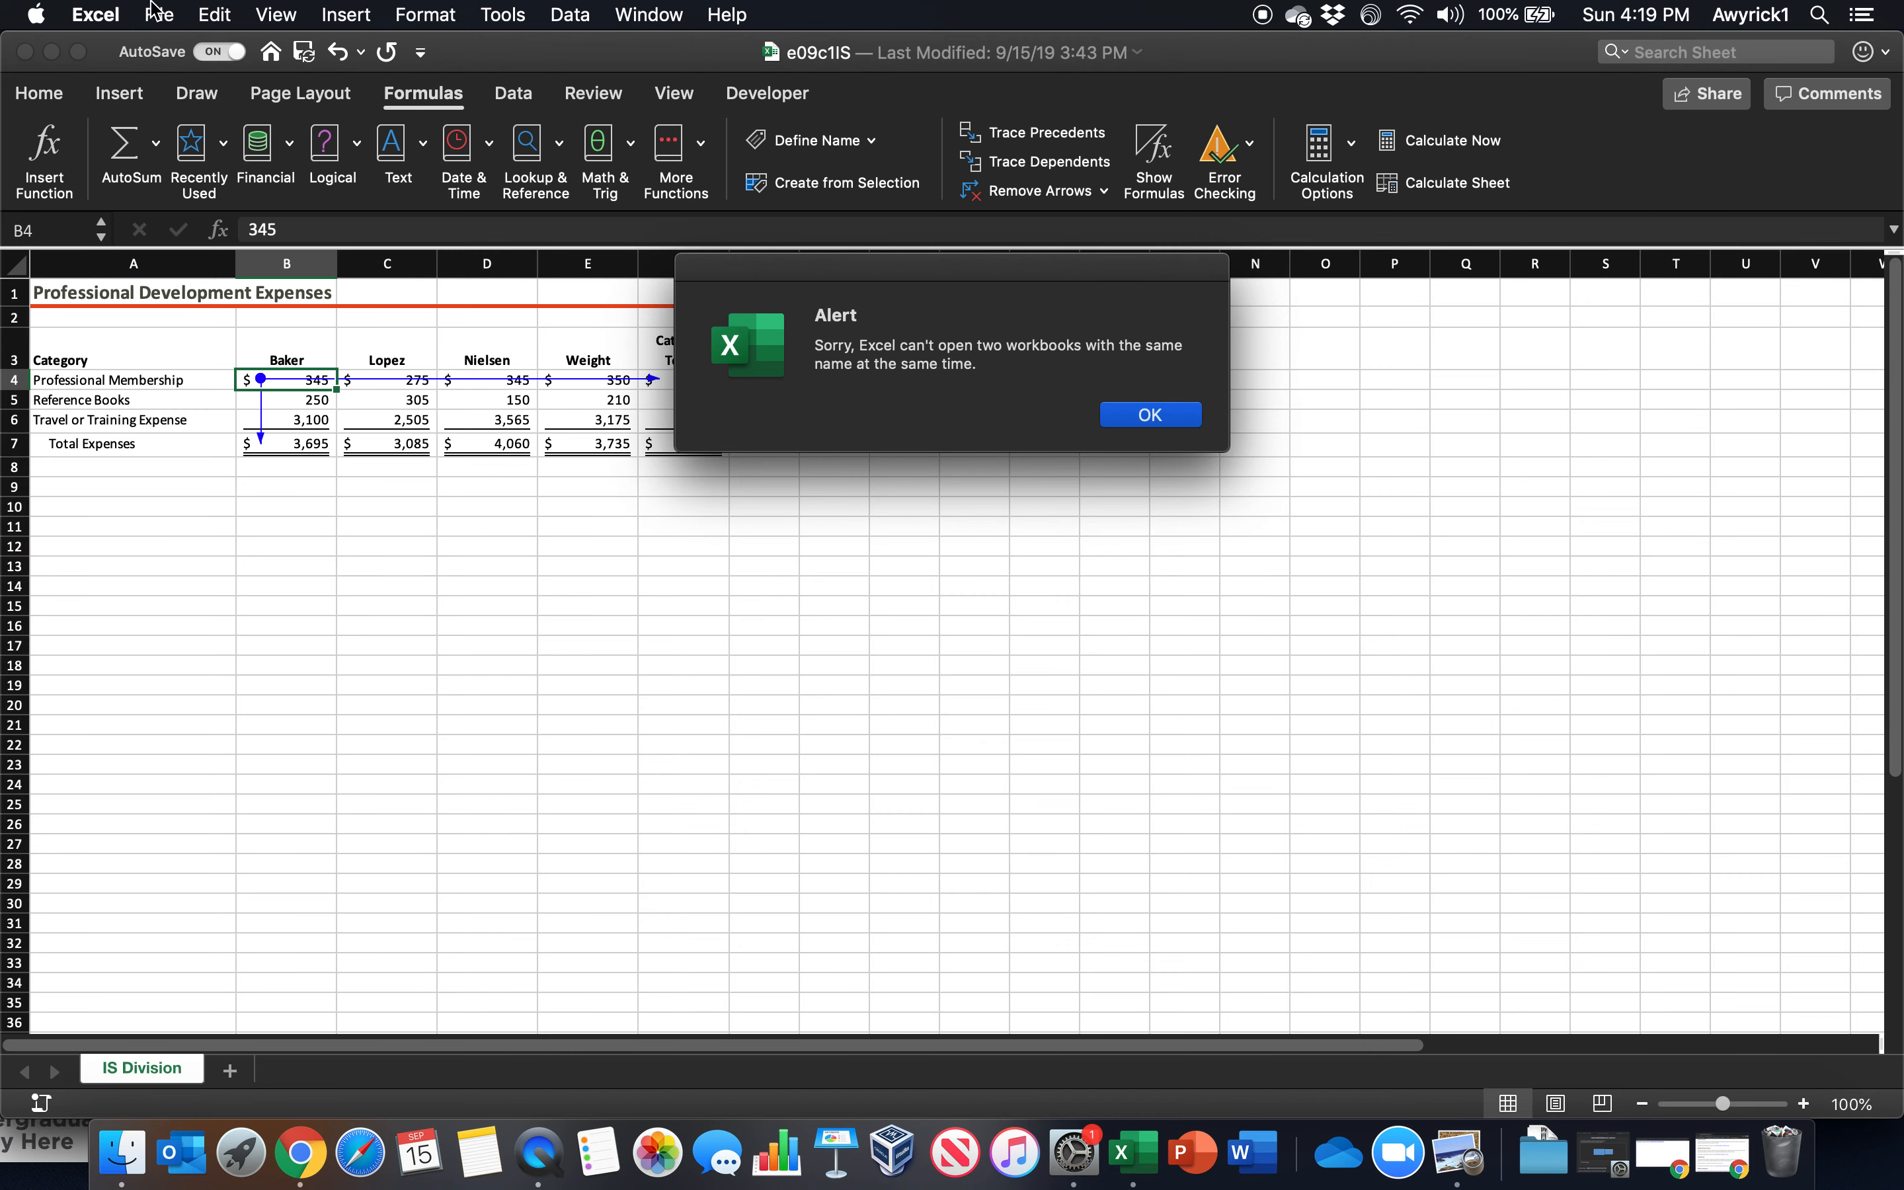
click(1150, 415)
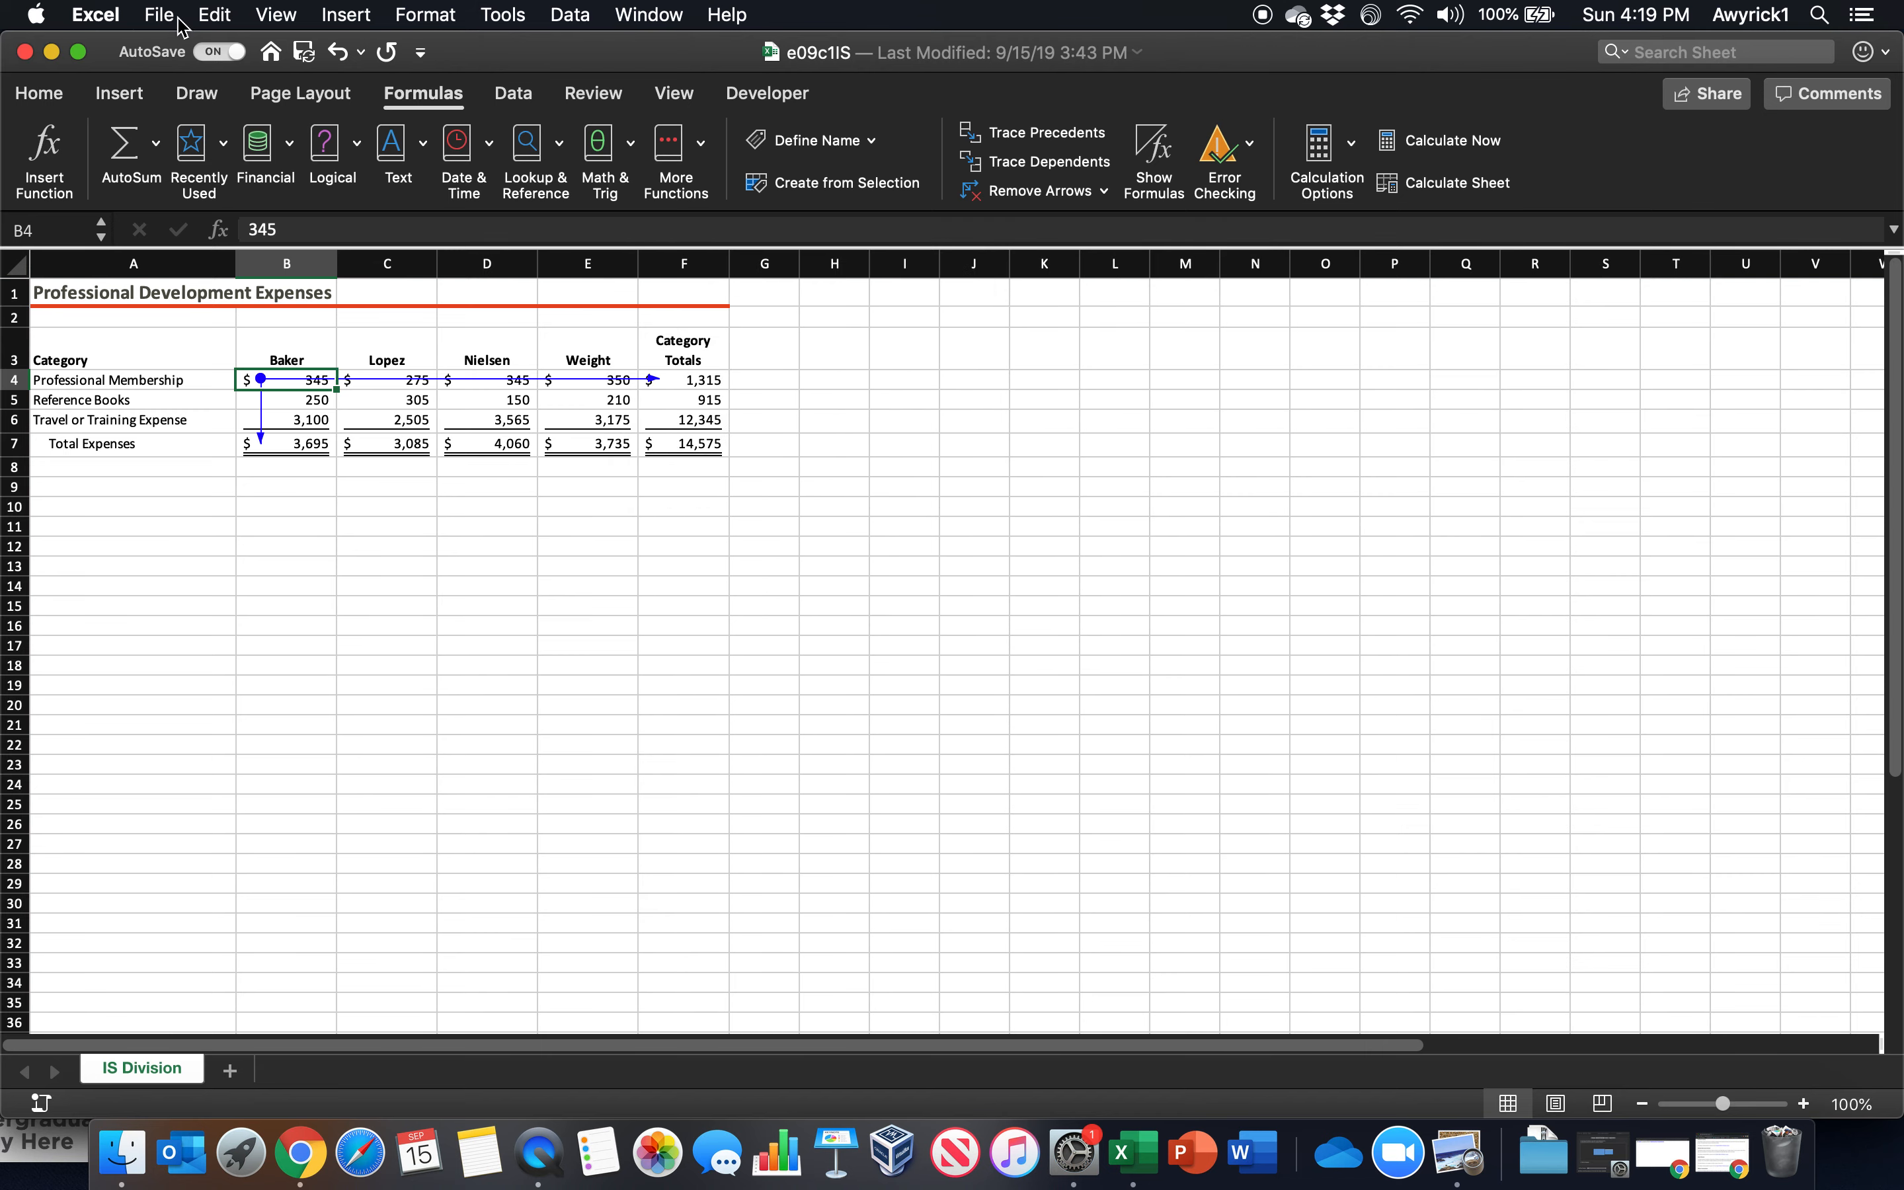
Close the open e09c1IS workbook, and open e09c1IS.xlsx from the Chapter 9 Practice folder in full screen
click(160, 14)
click(156, 13)
click(166, 18)
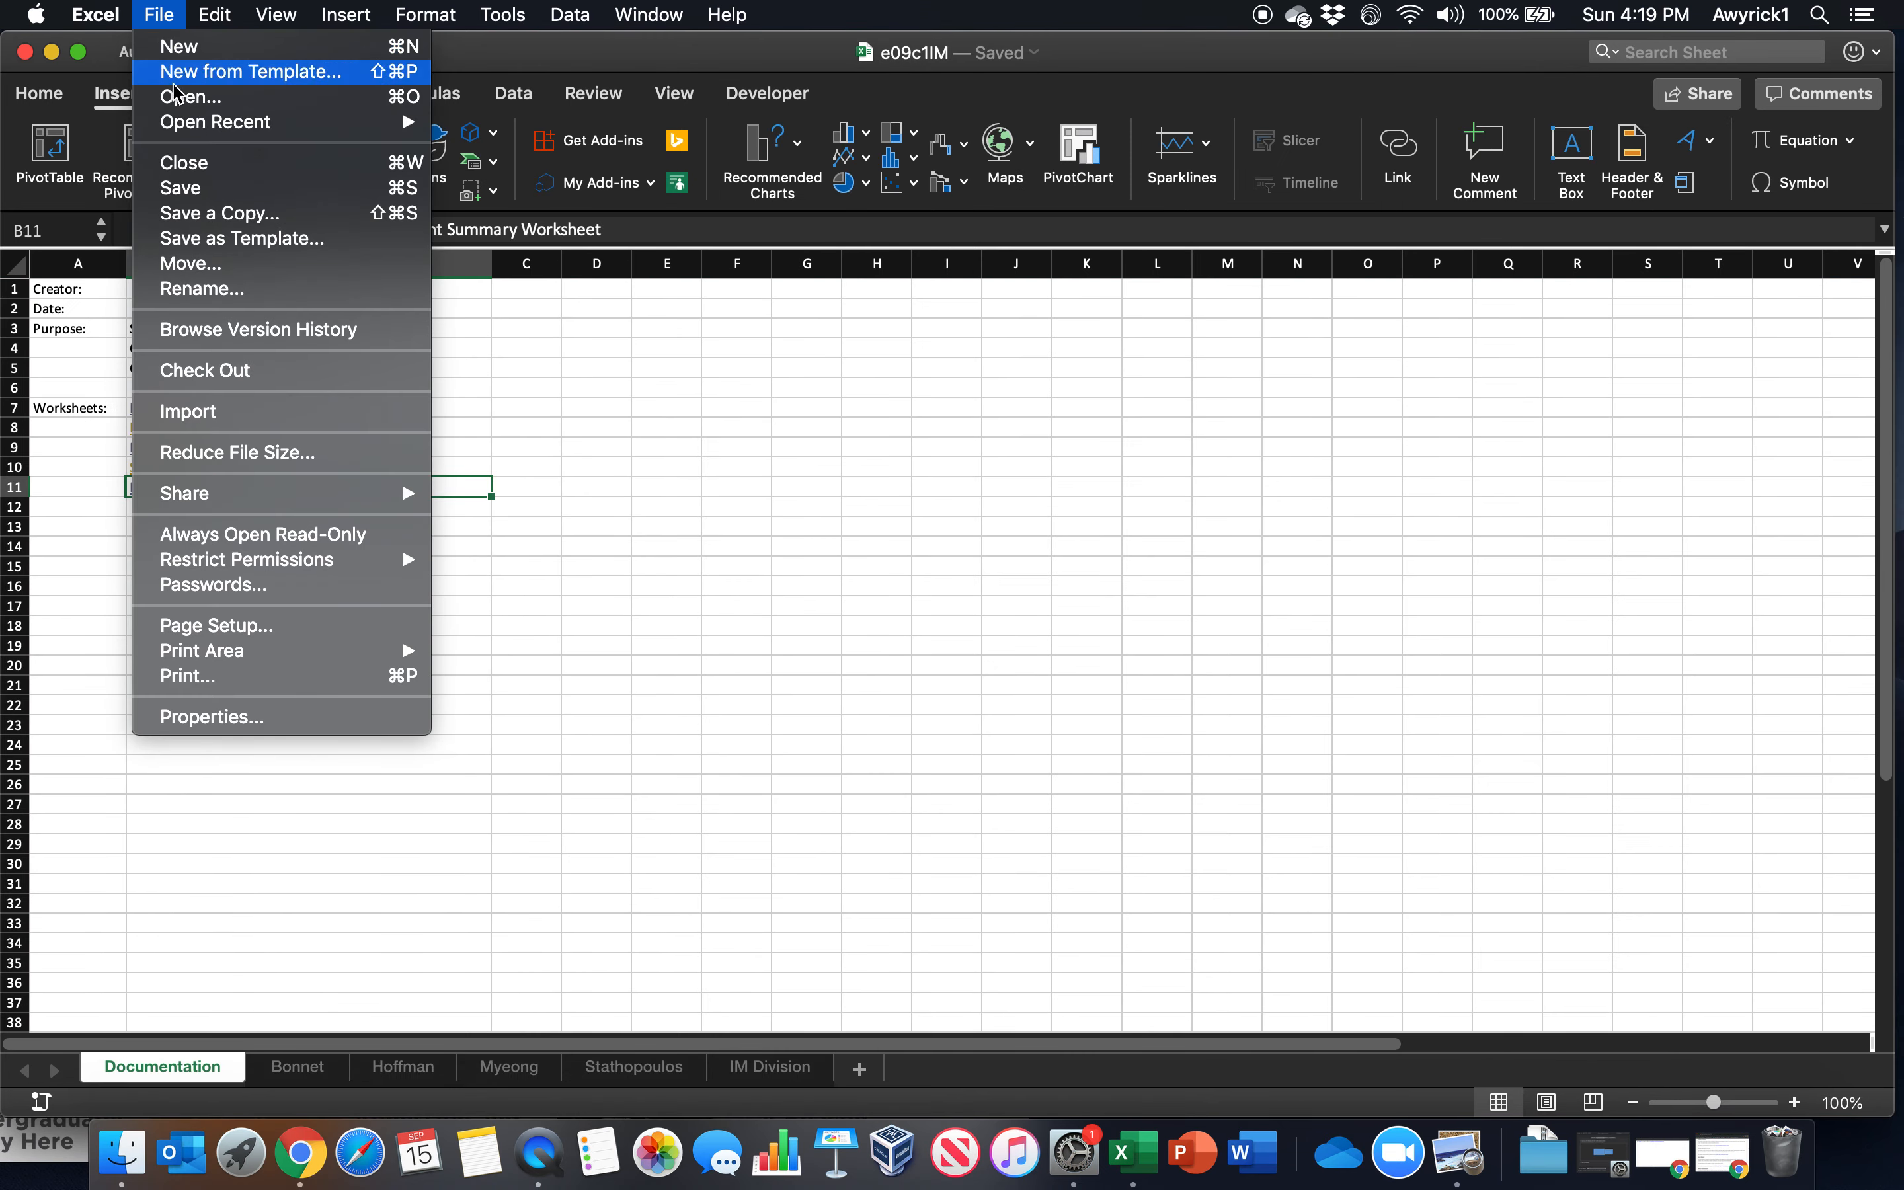
click(167, 97)
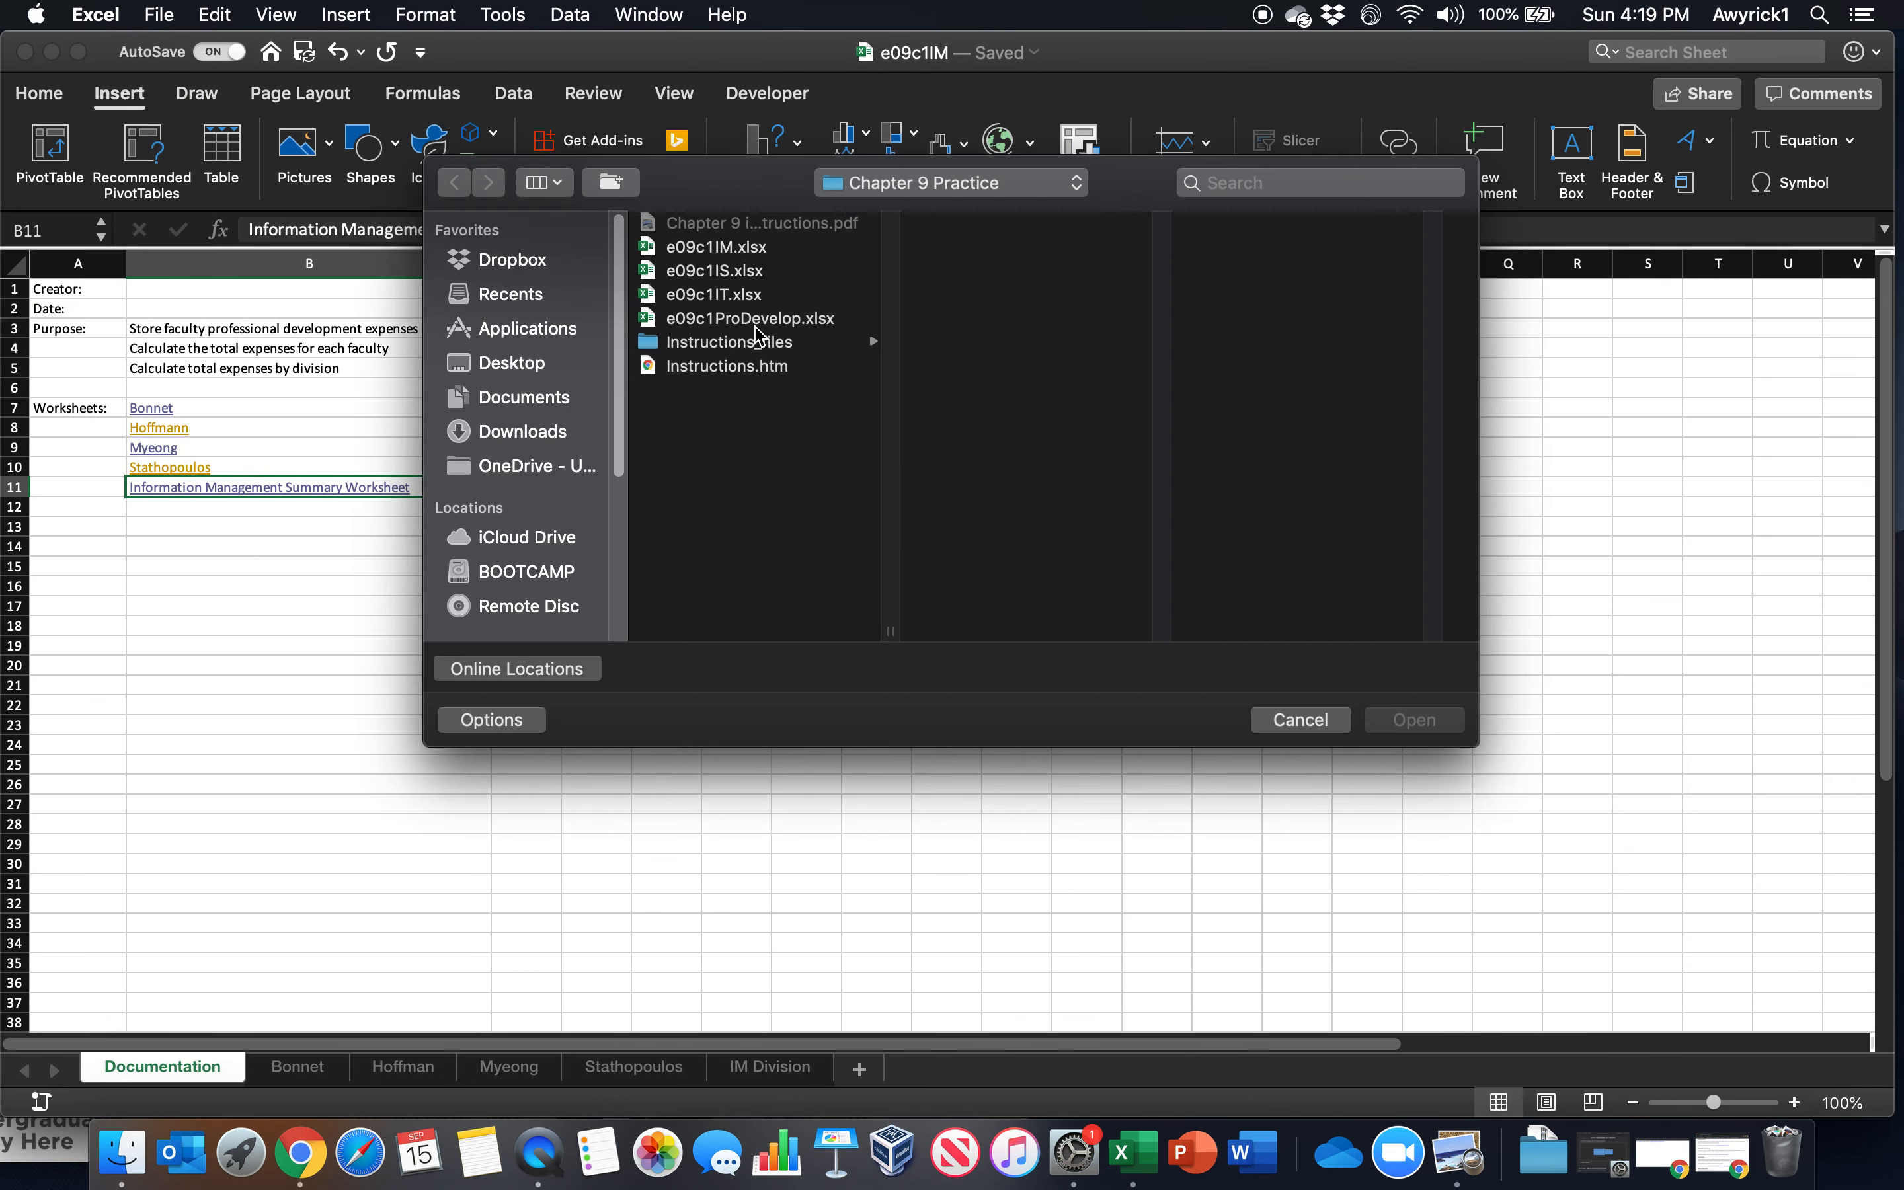
click(725, 277)
double_click(725, 277)
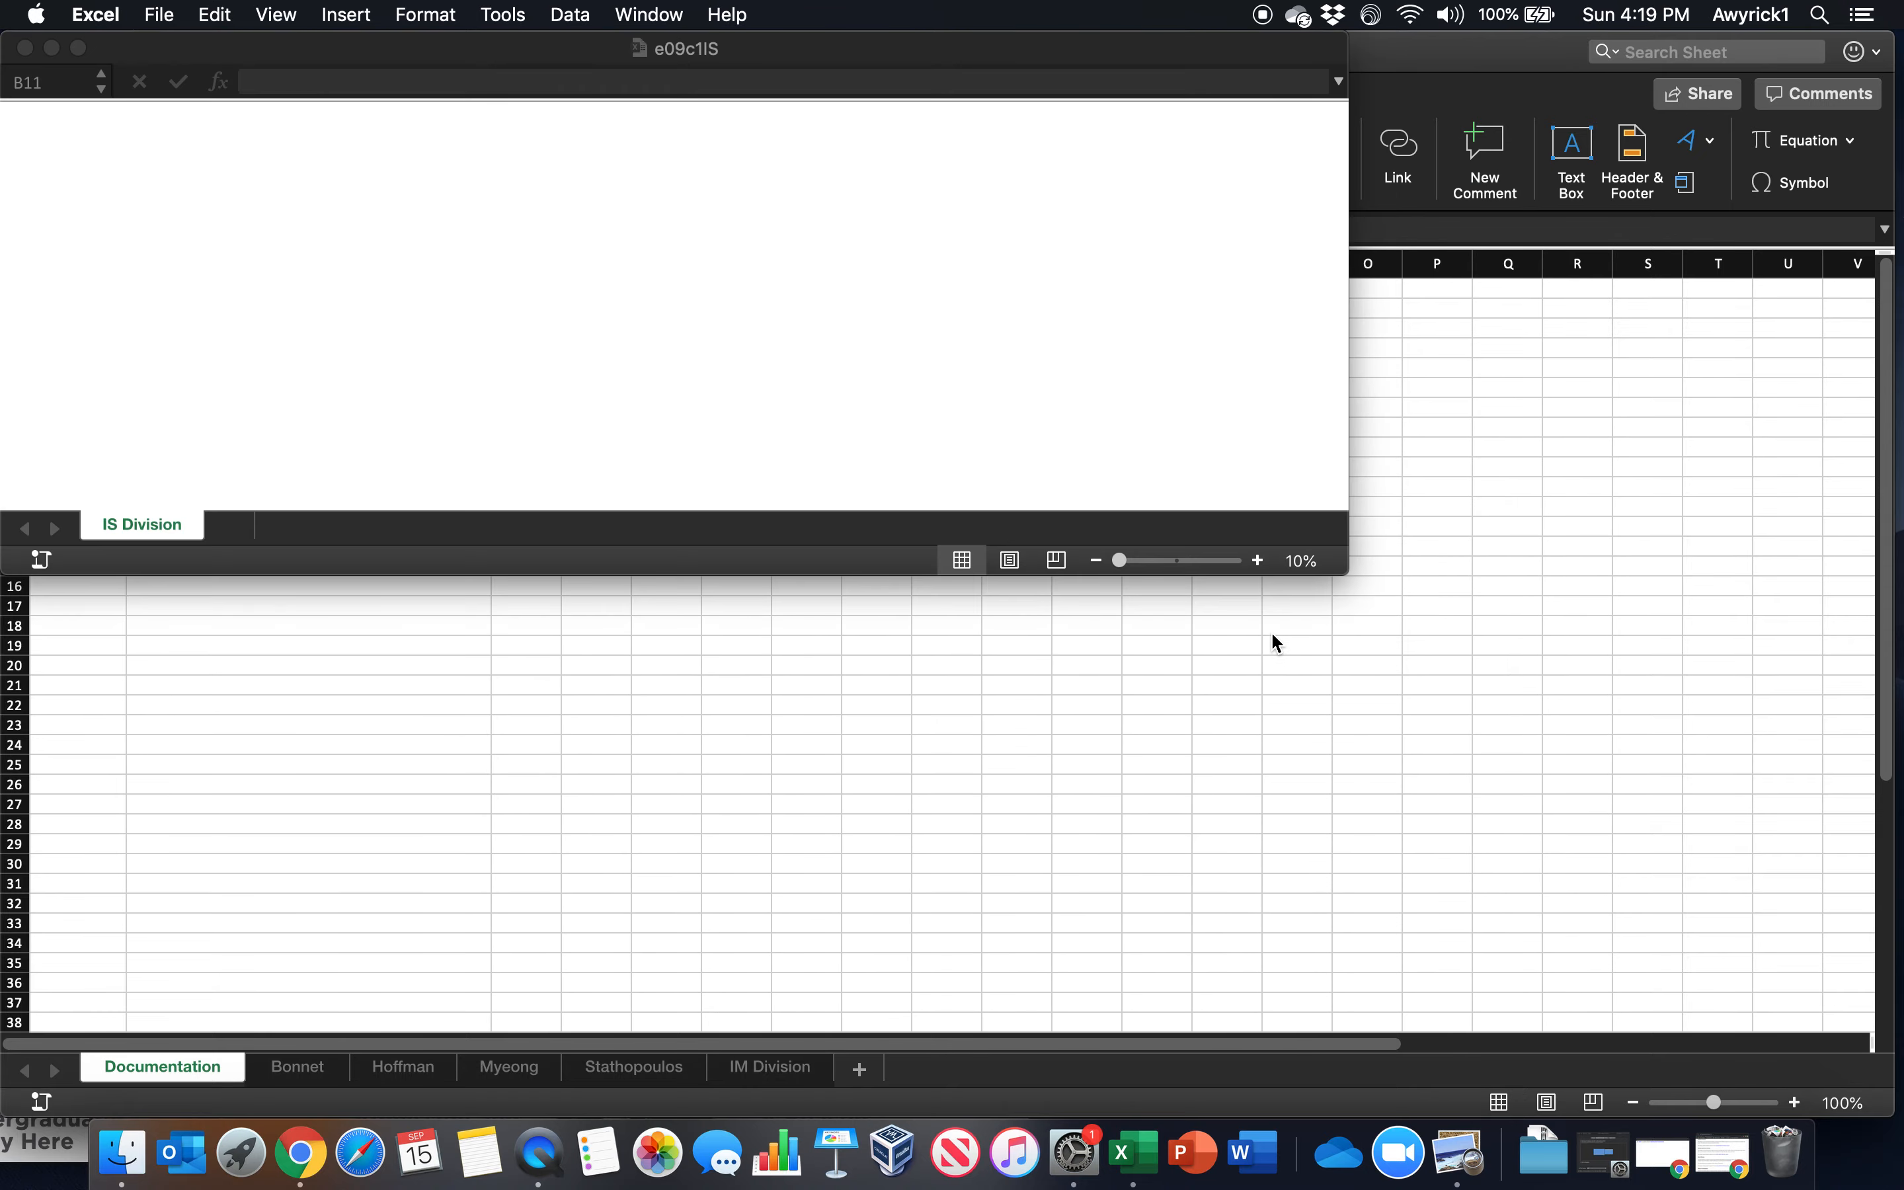
click(78, 52)
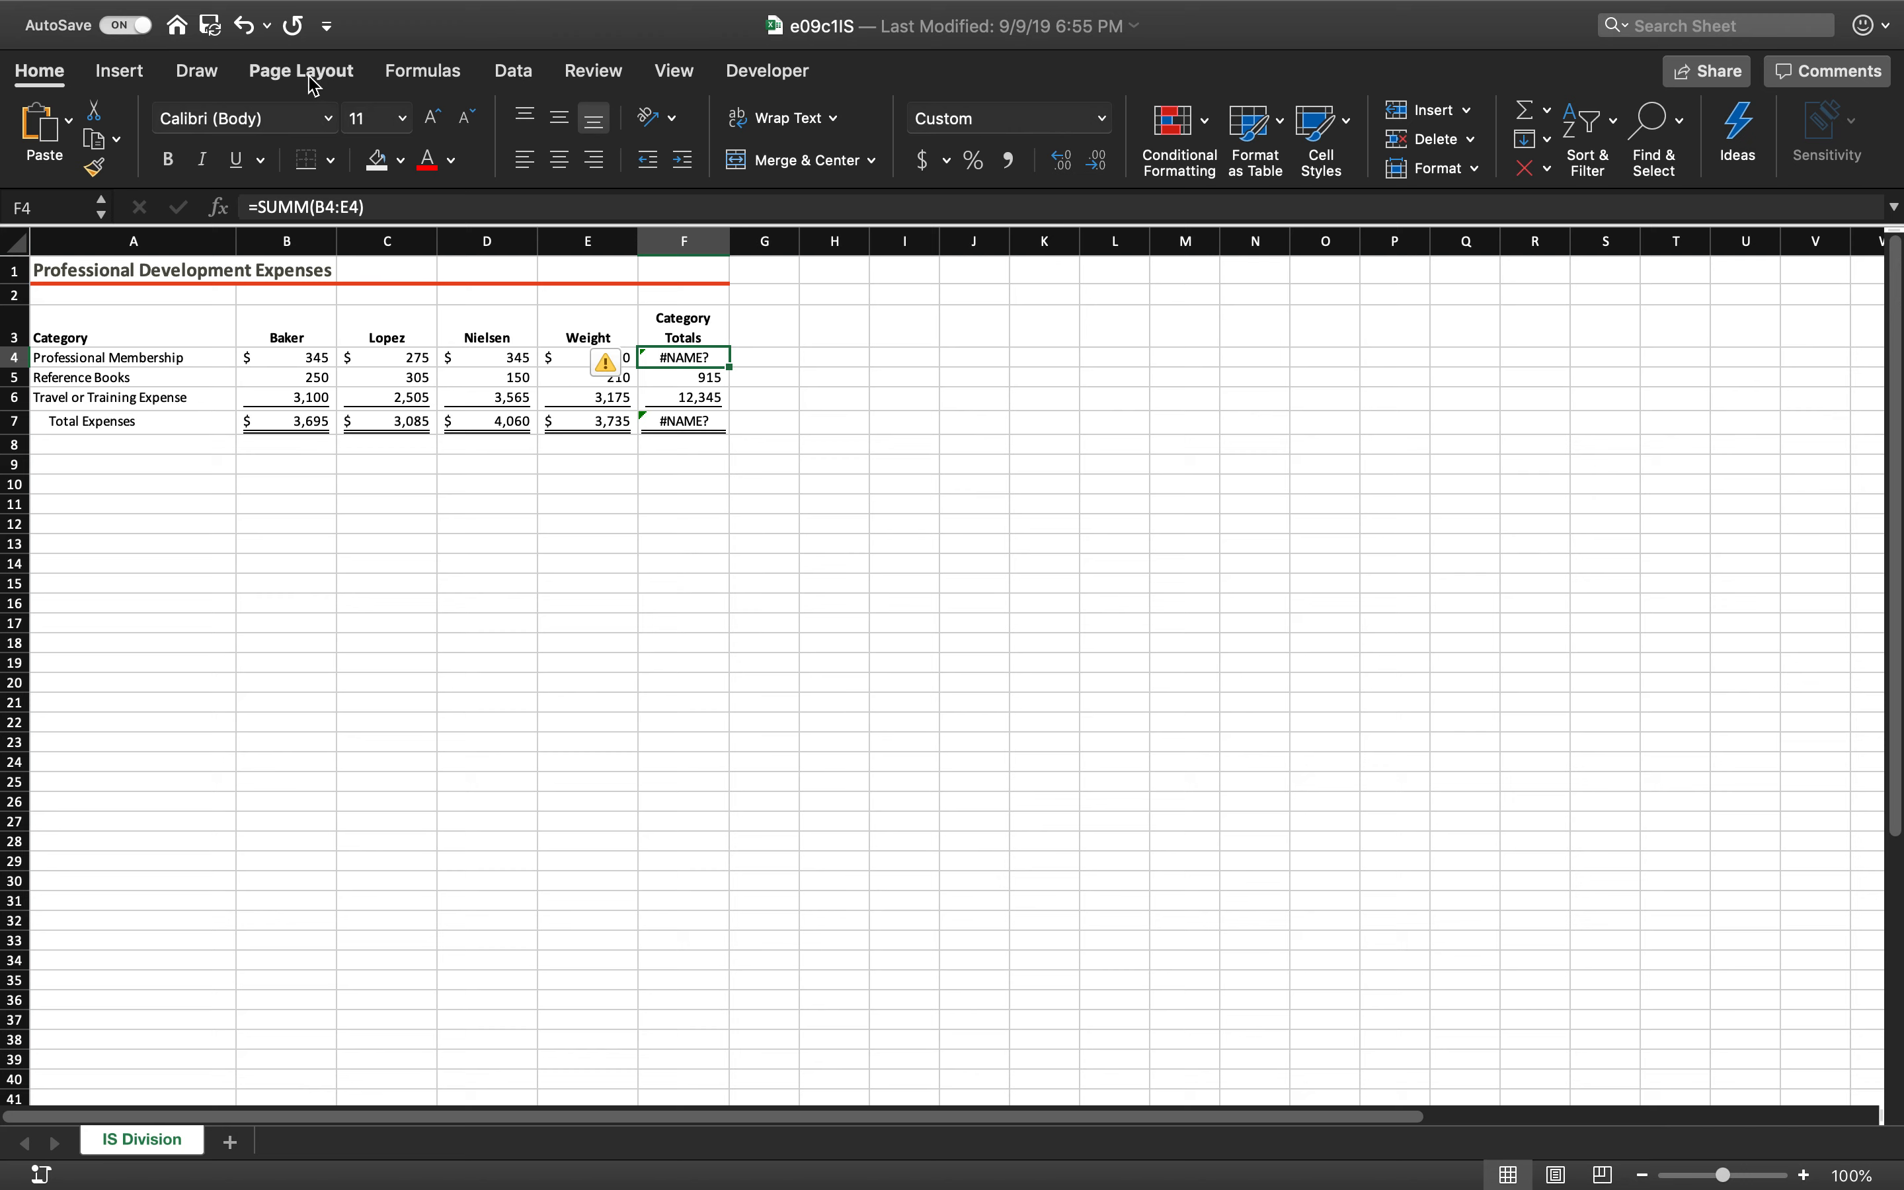
Run the error check on IS Division and correct the formula in F4 to =SUM(B4:E4), acknowledging the circular reference warning
click(410, 75)
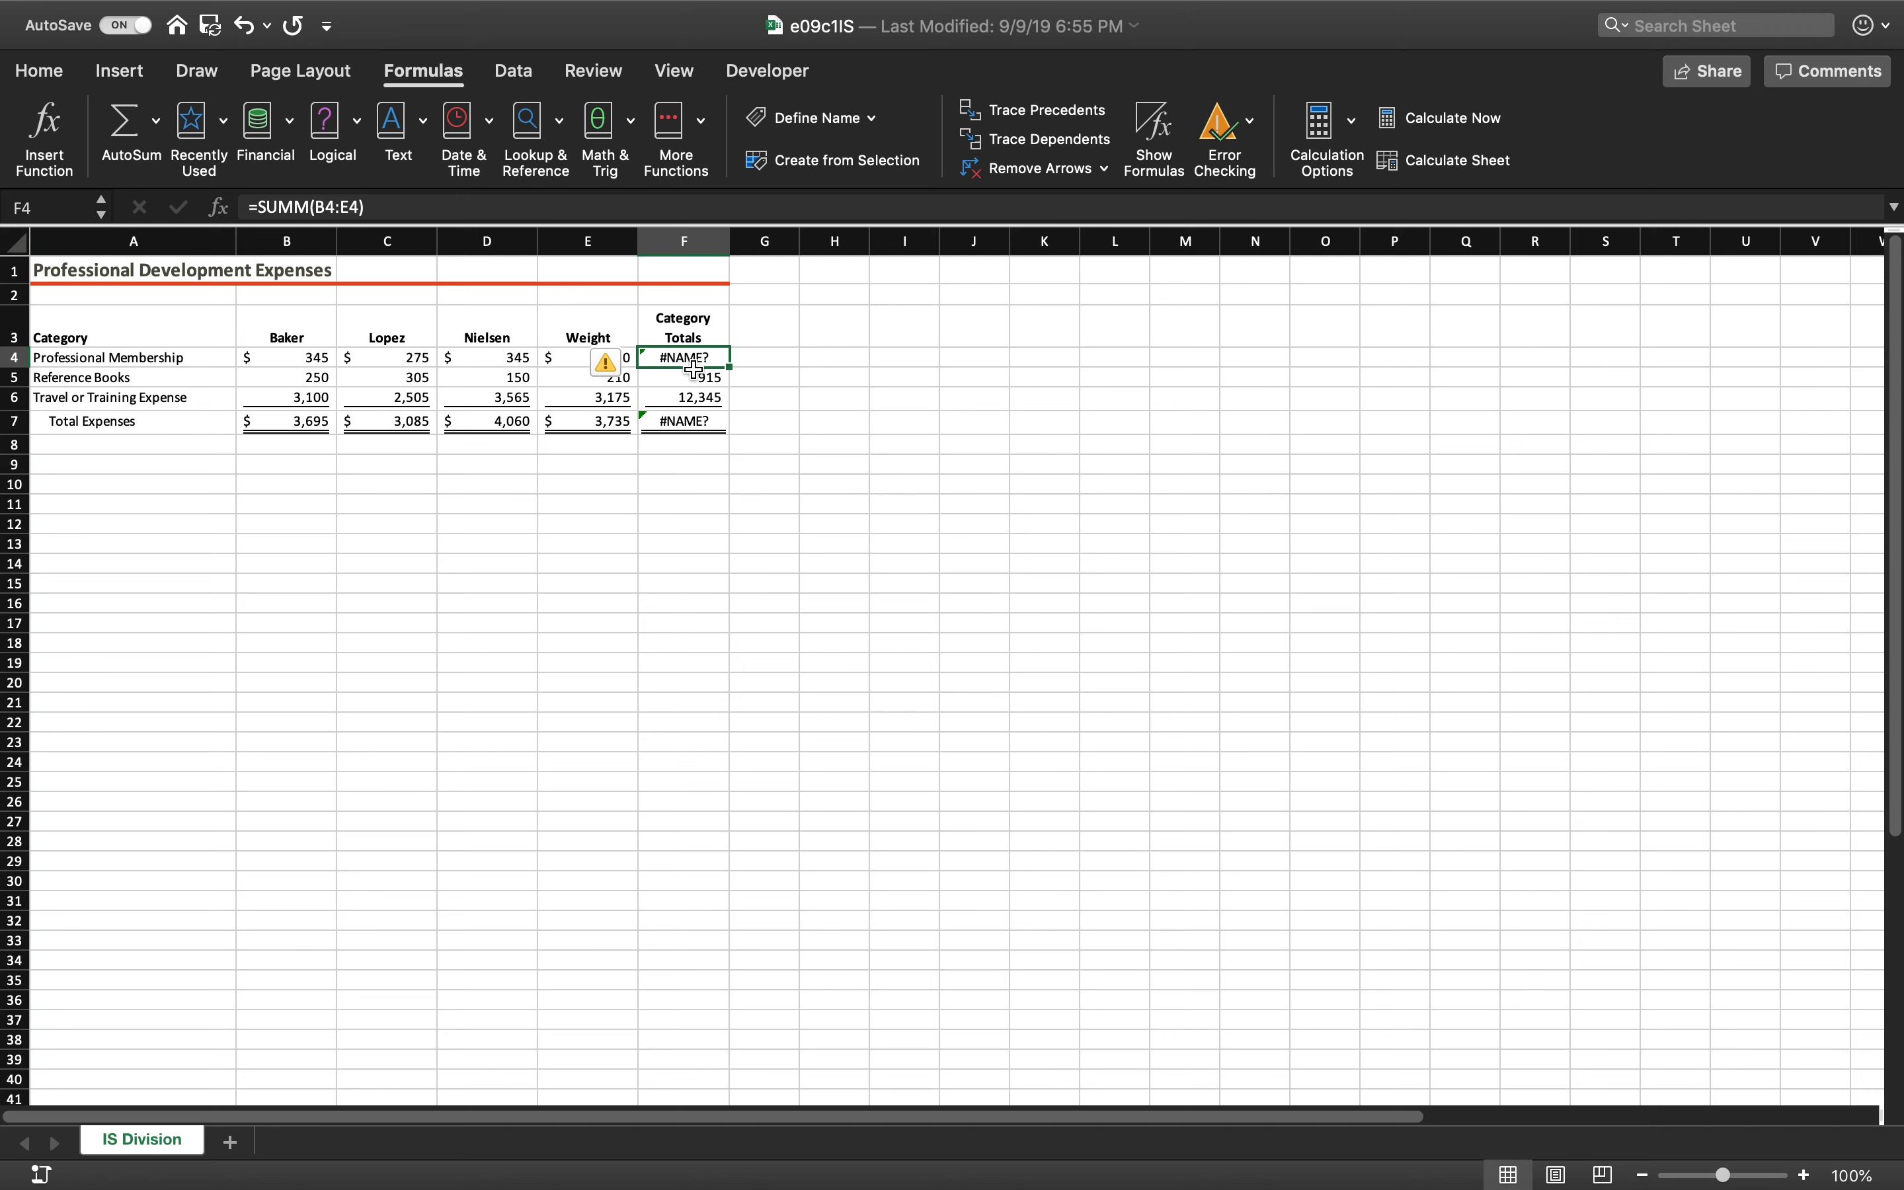
click(1255, 123)
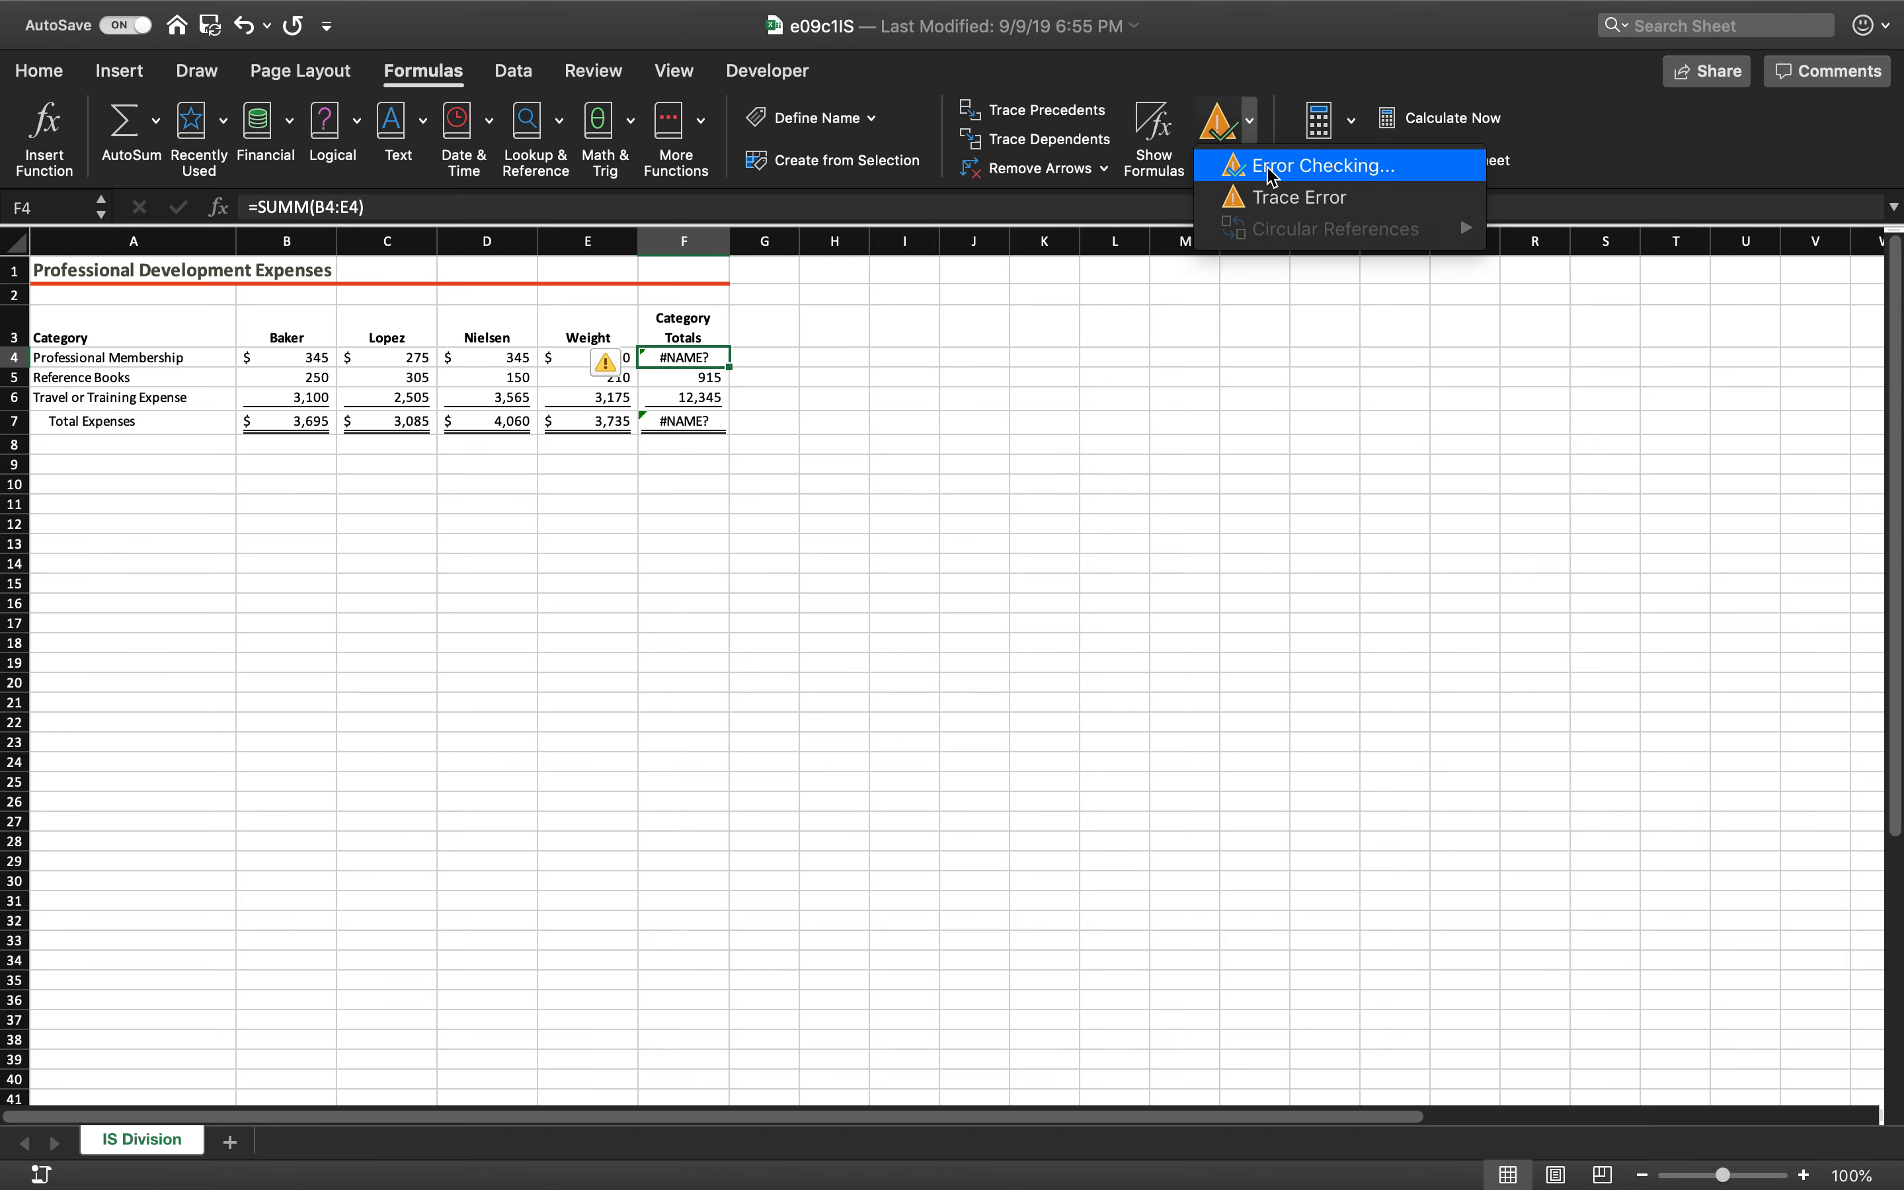
click(1272, 168)
drag(901, 236, 1156, 231)
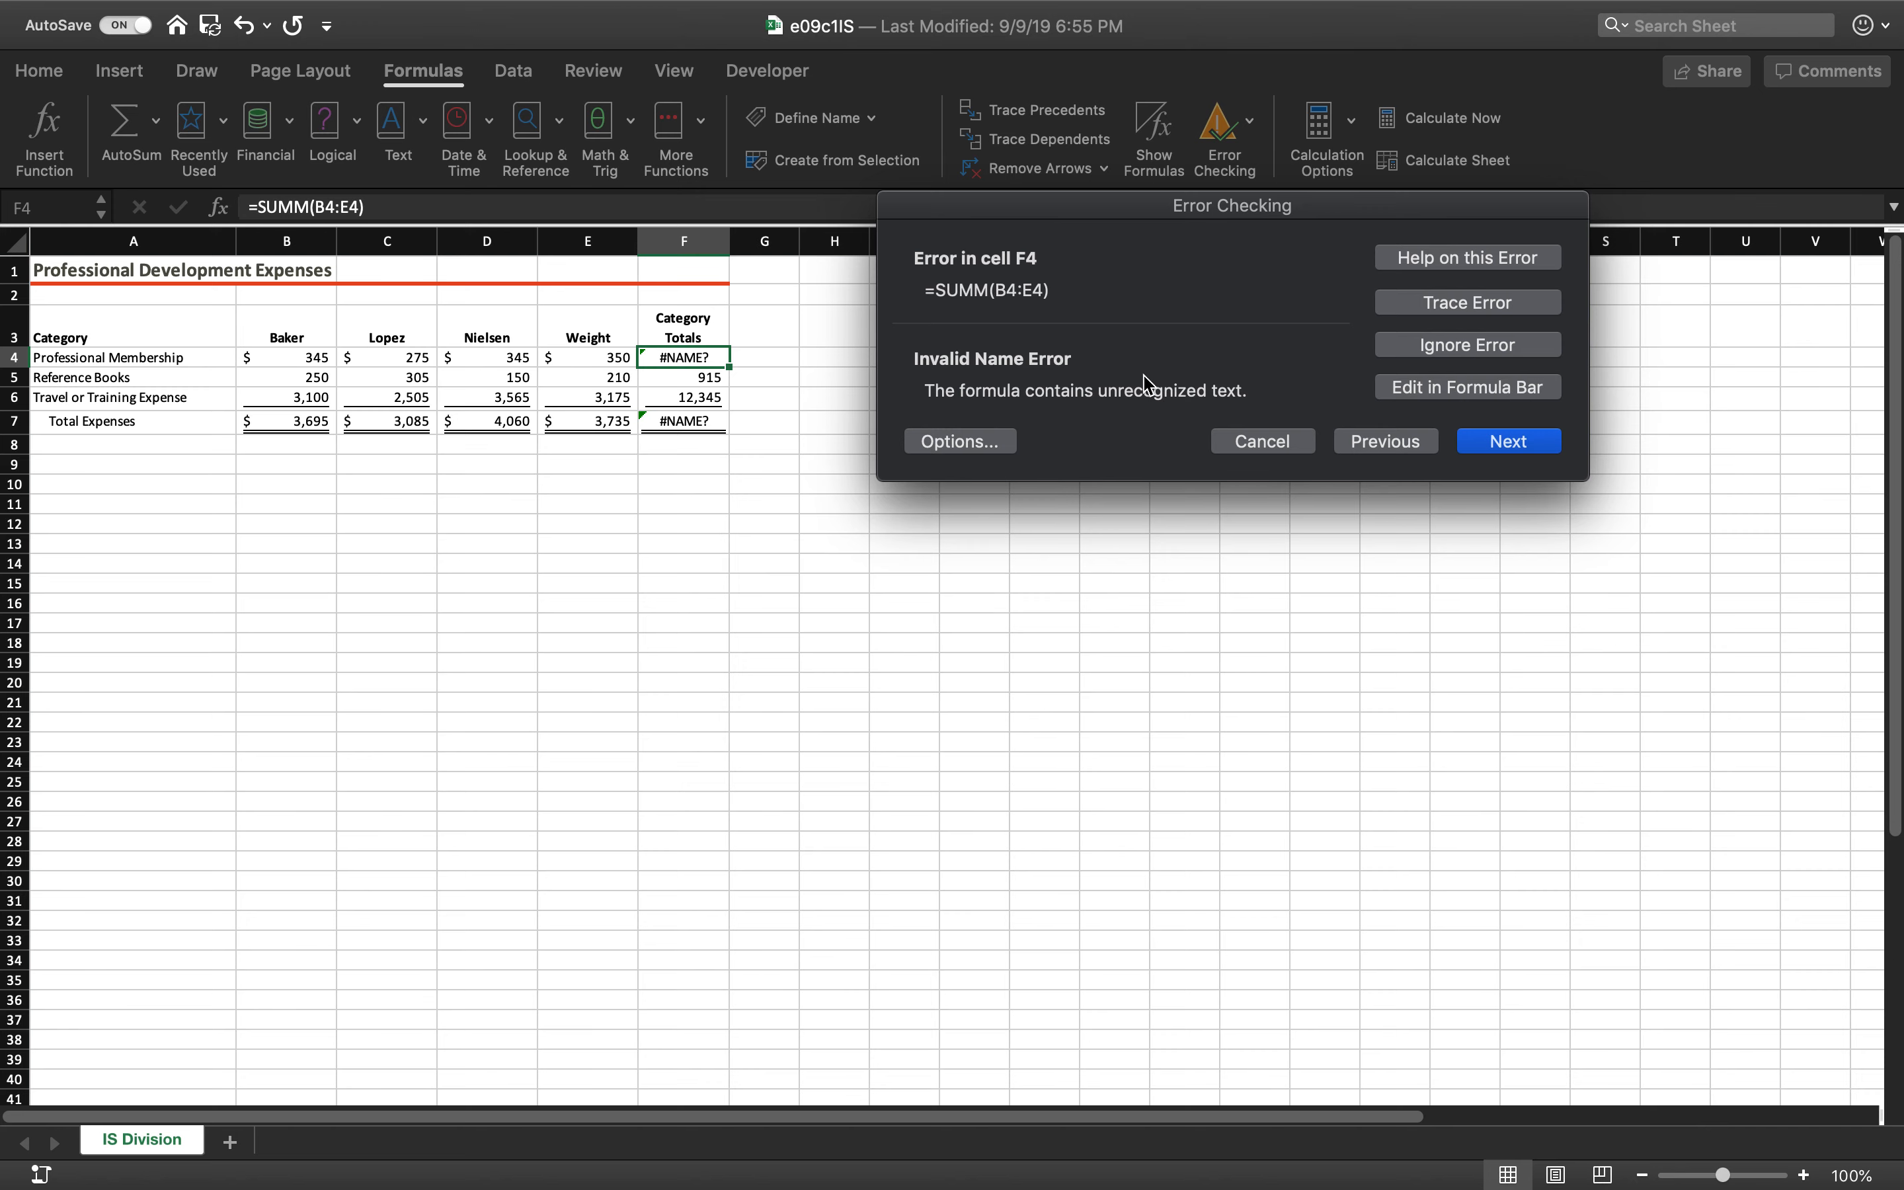
click(1428, 393)
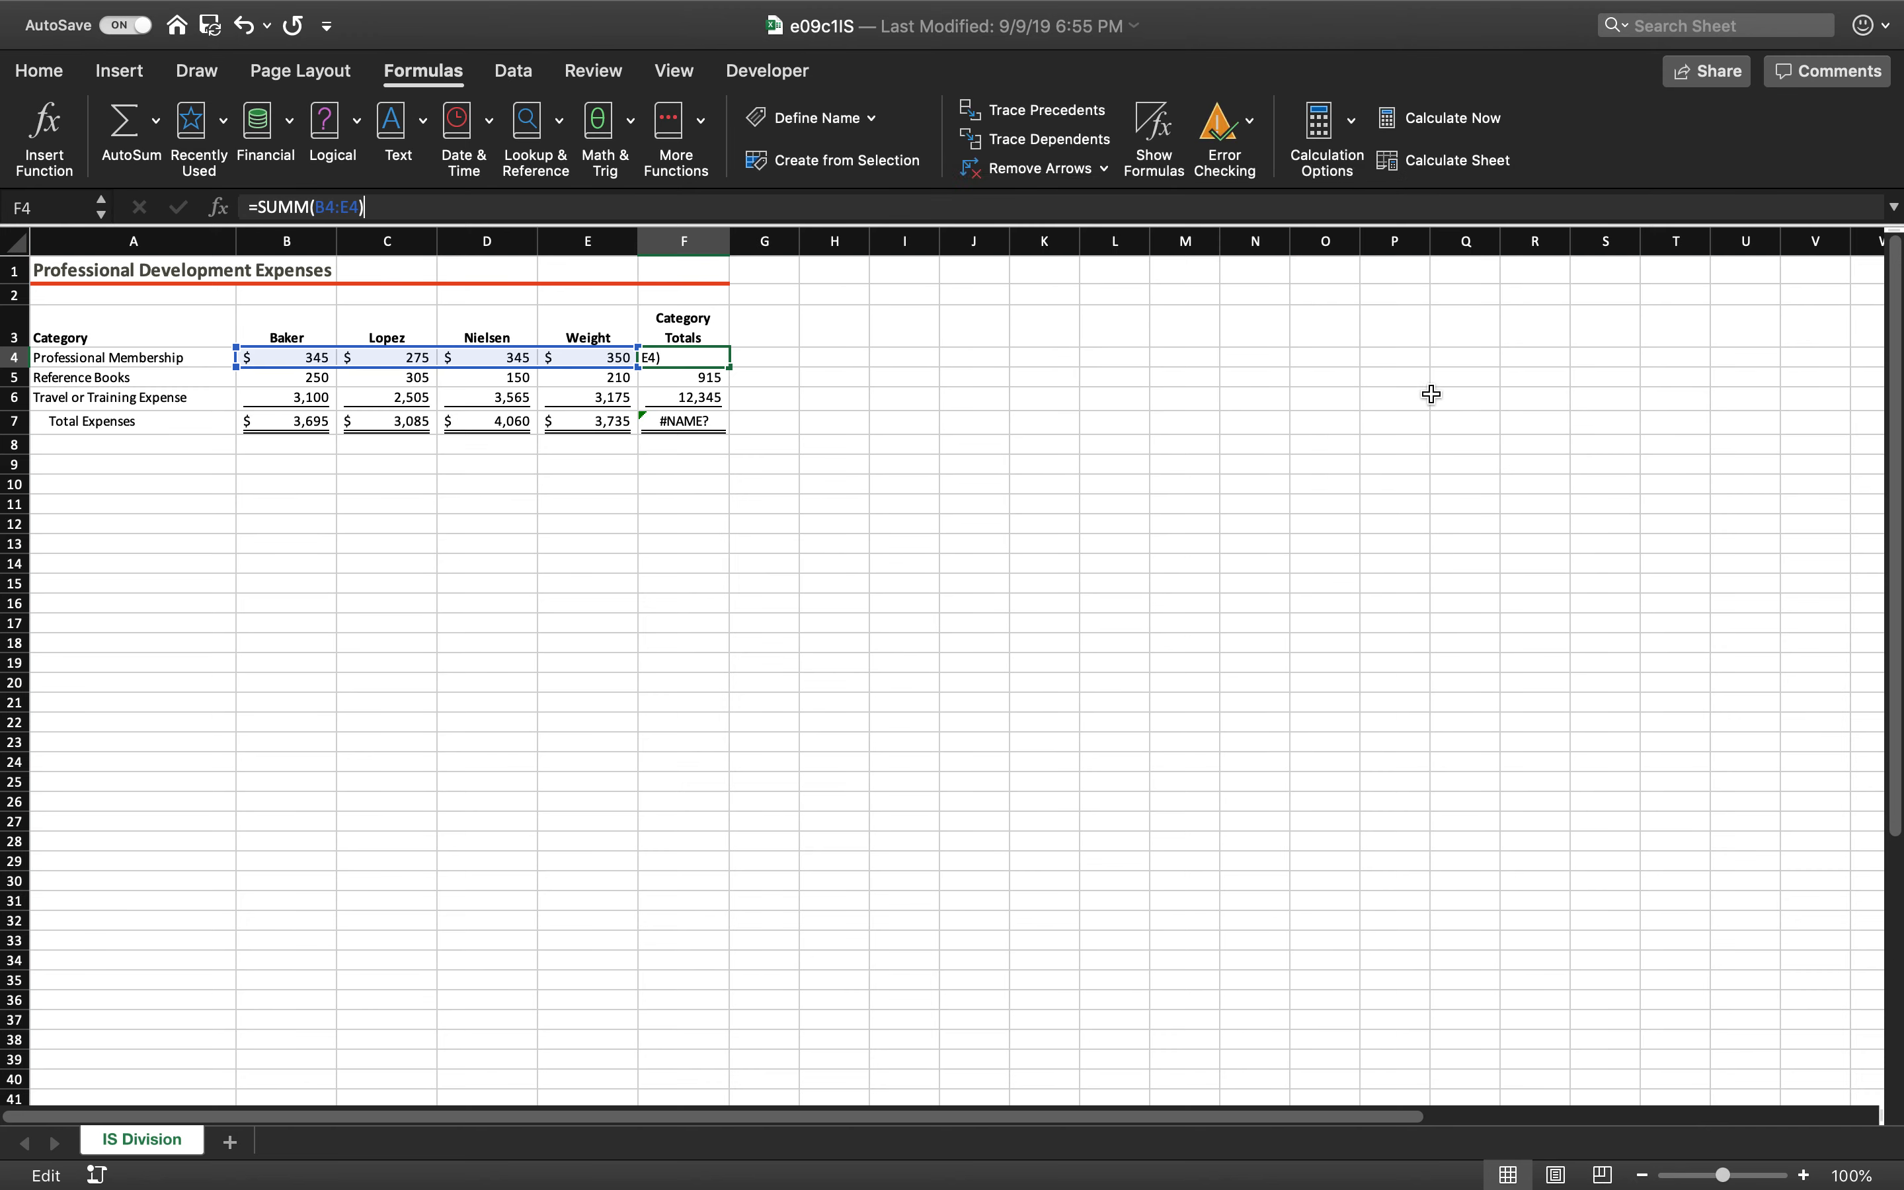
click(311, 207)
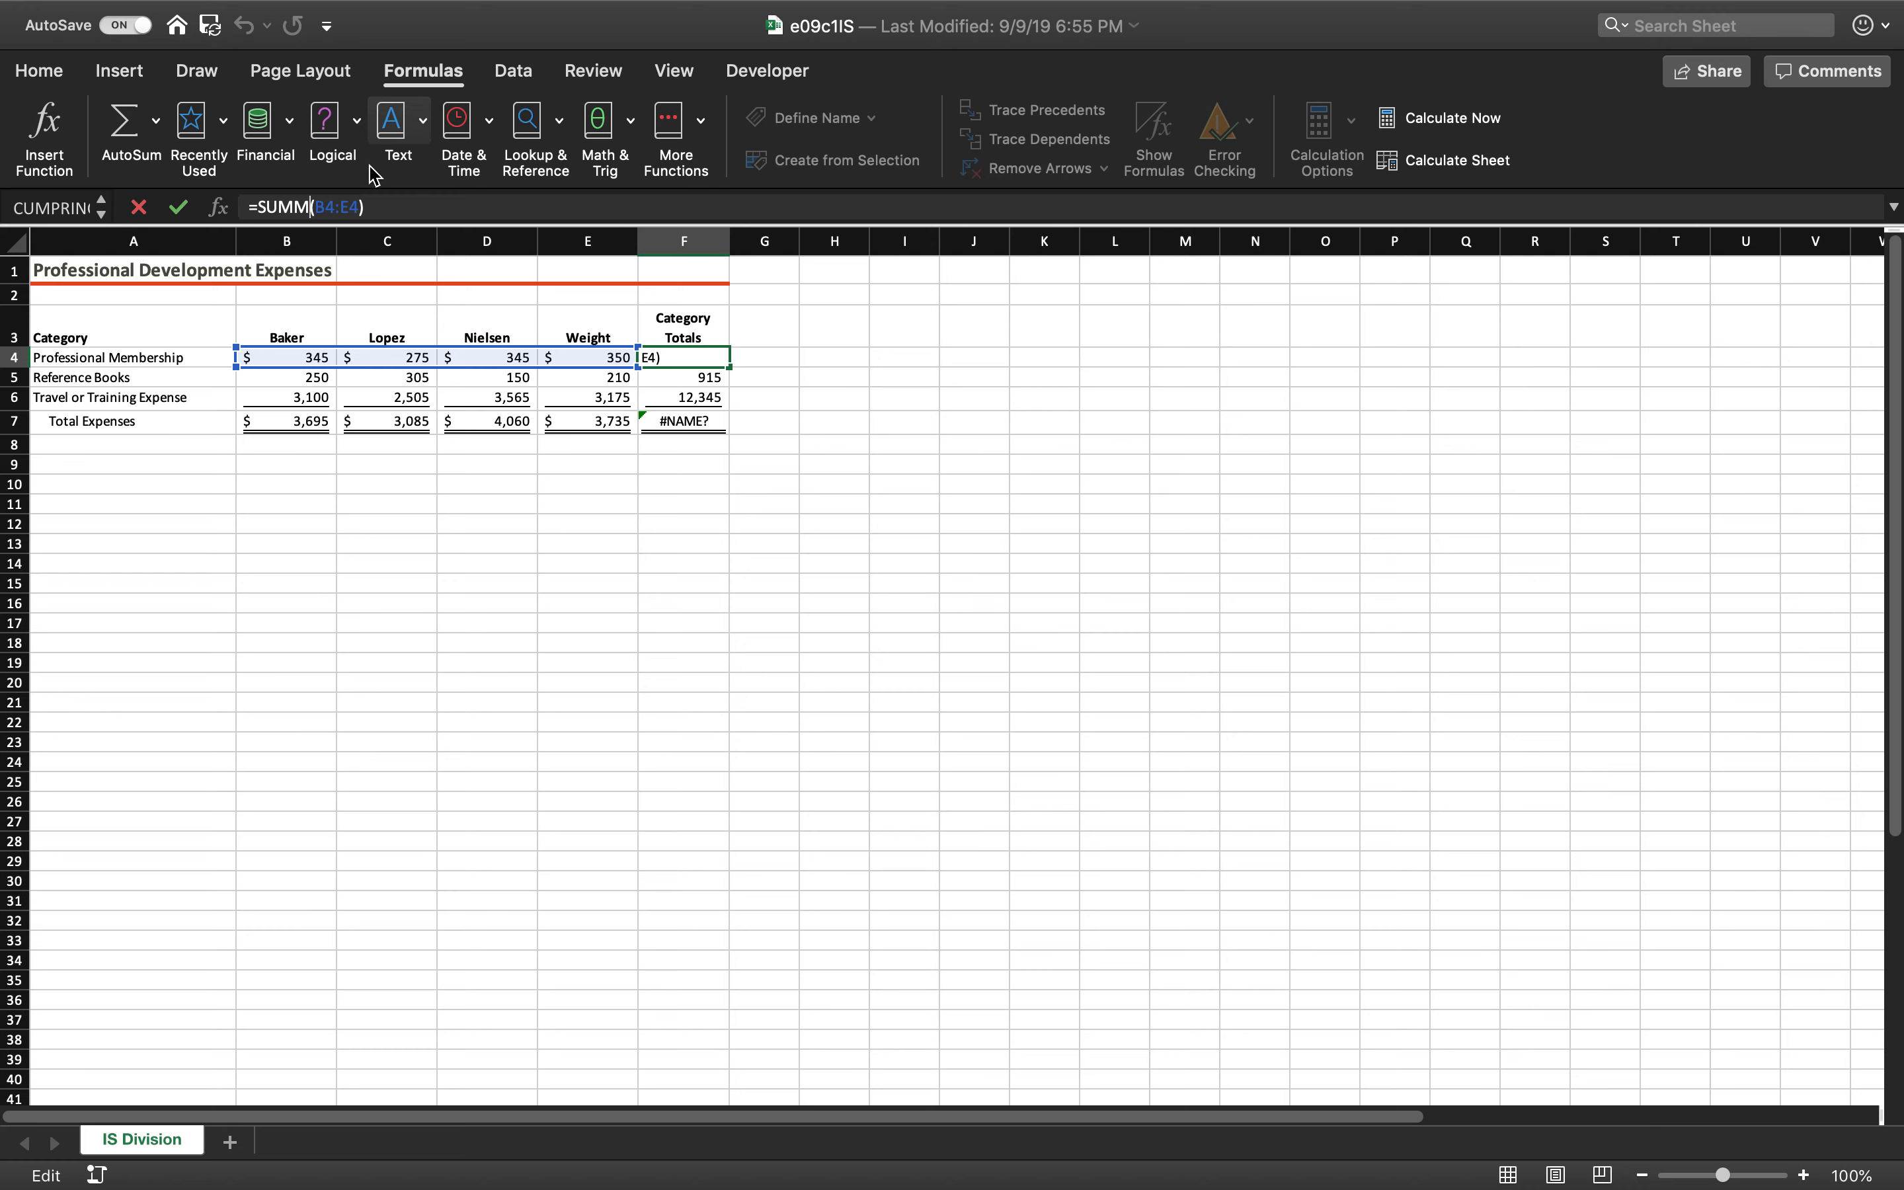
key(BackSpace)
key(Return)
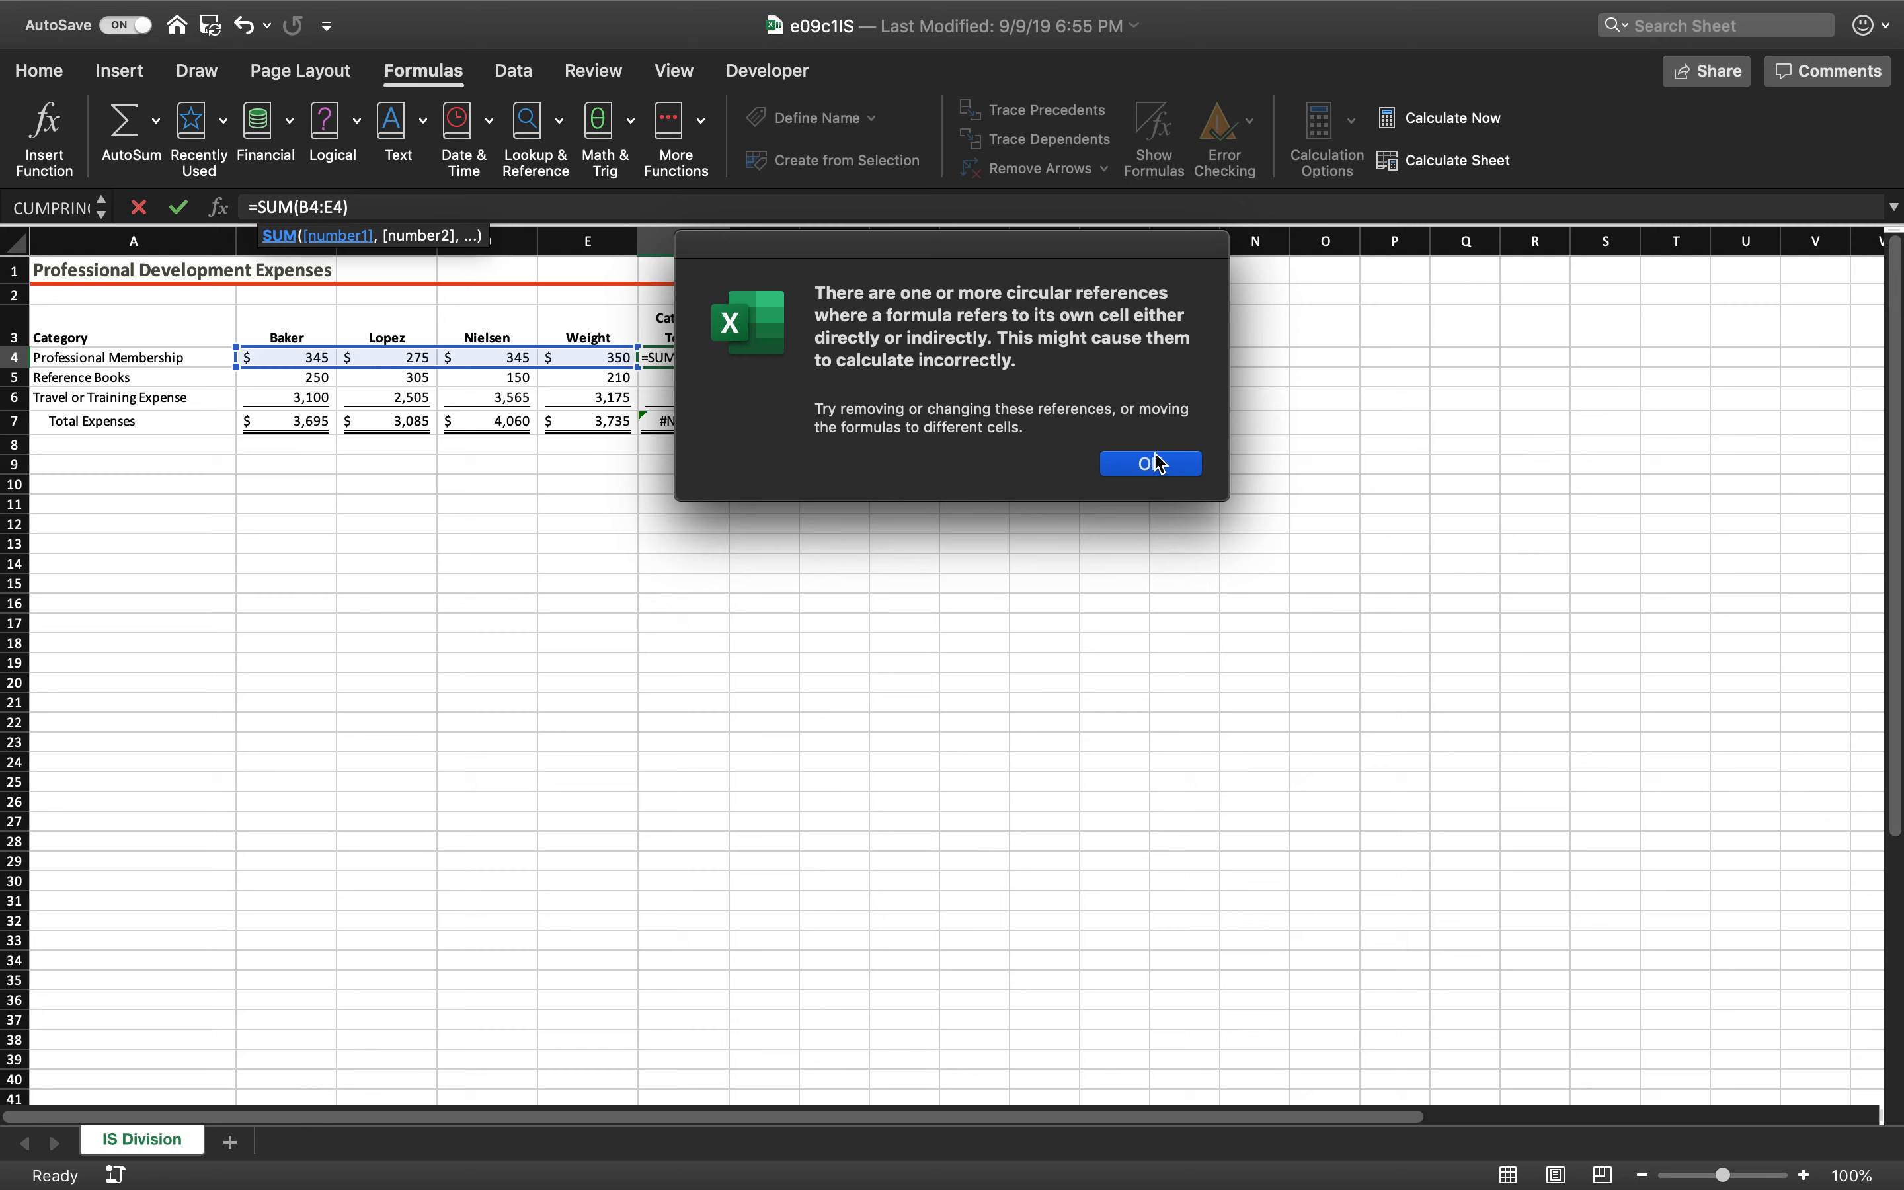
click(1134, 472)
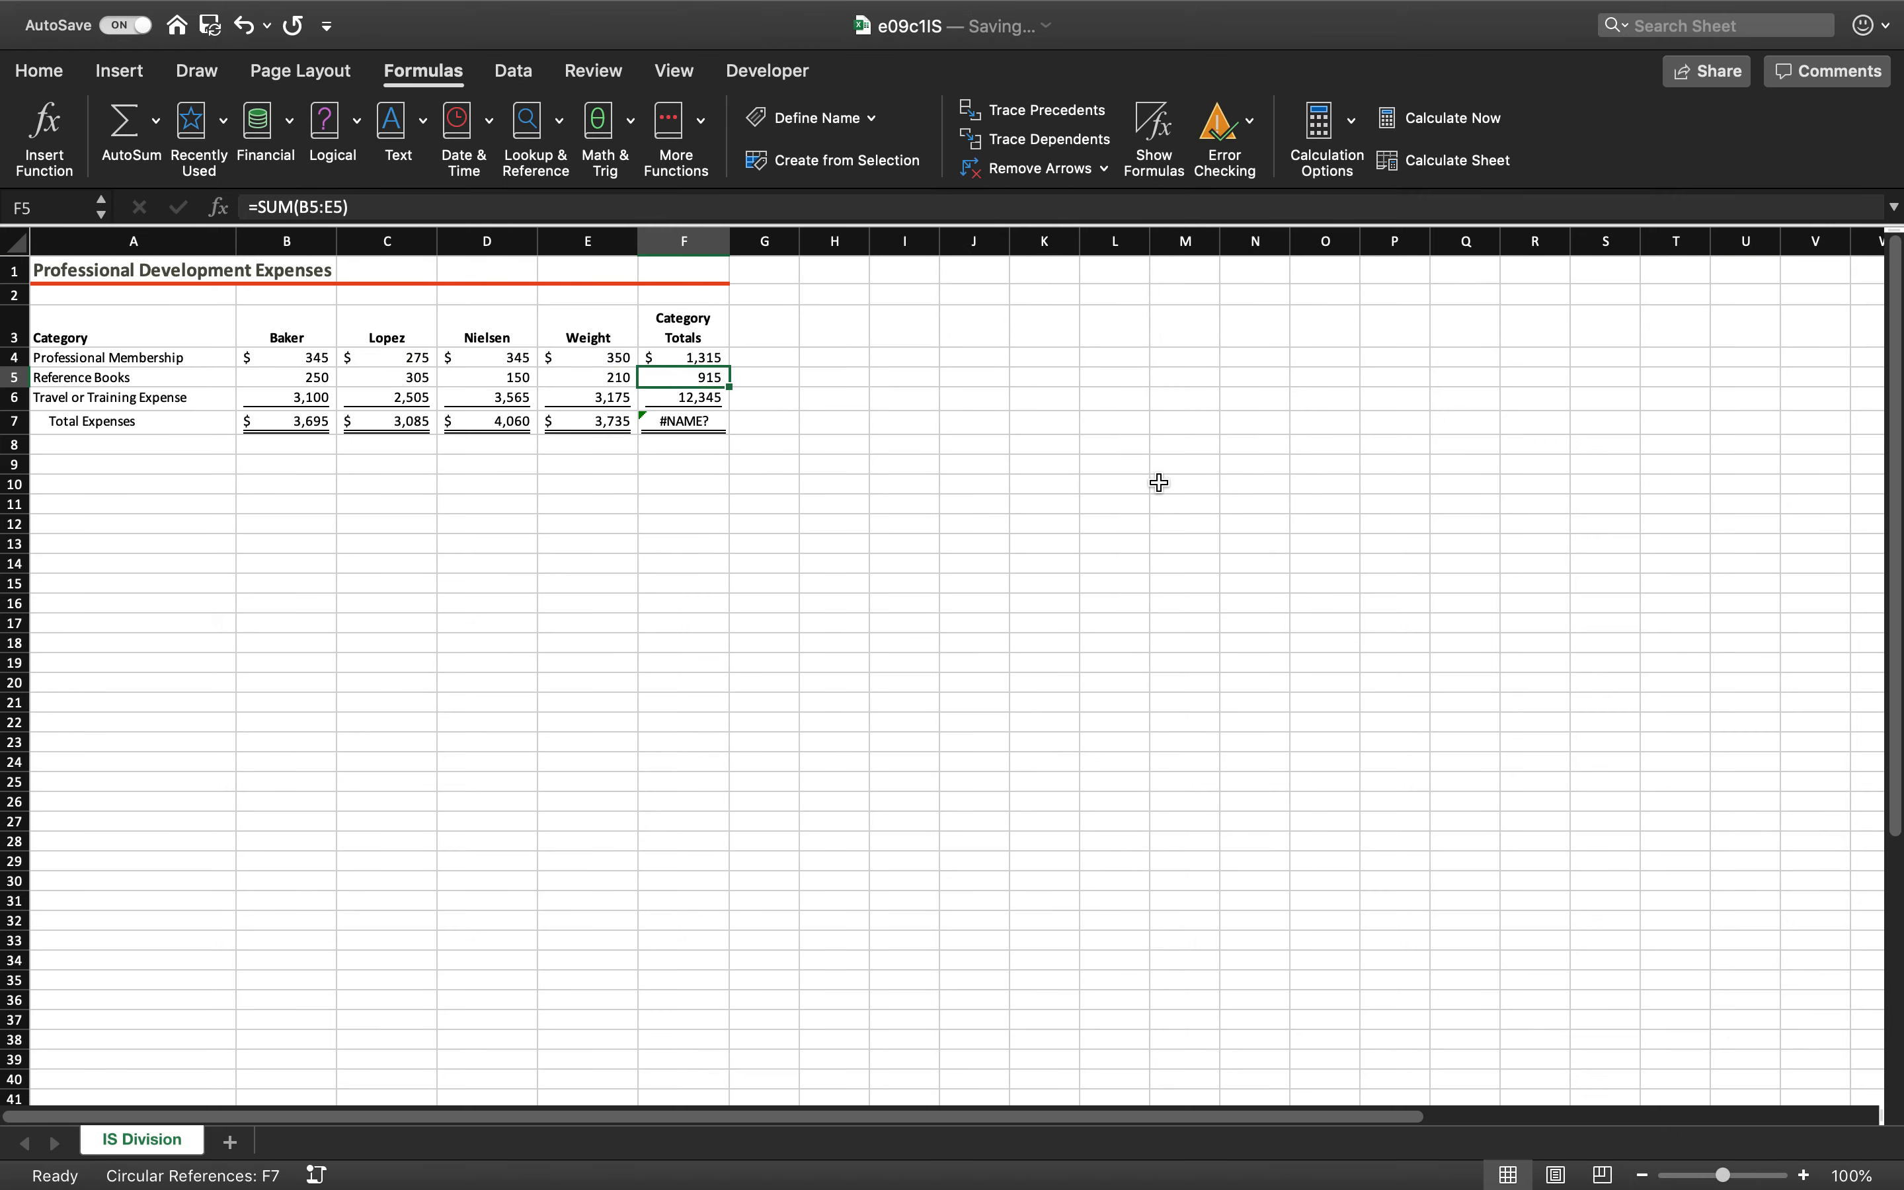
Examine F7 on IS Division by locating the circular reference and running the error check through the sheet
click(671, 417)
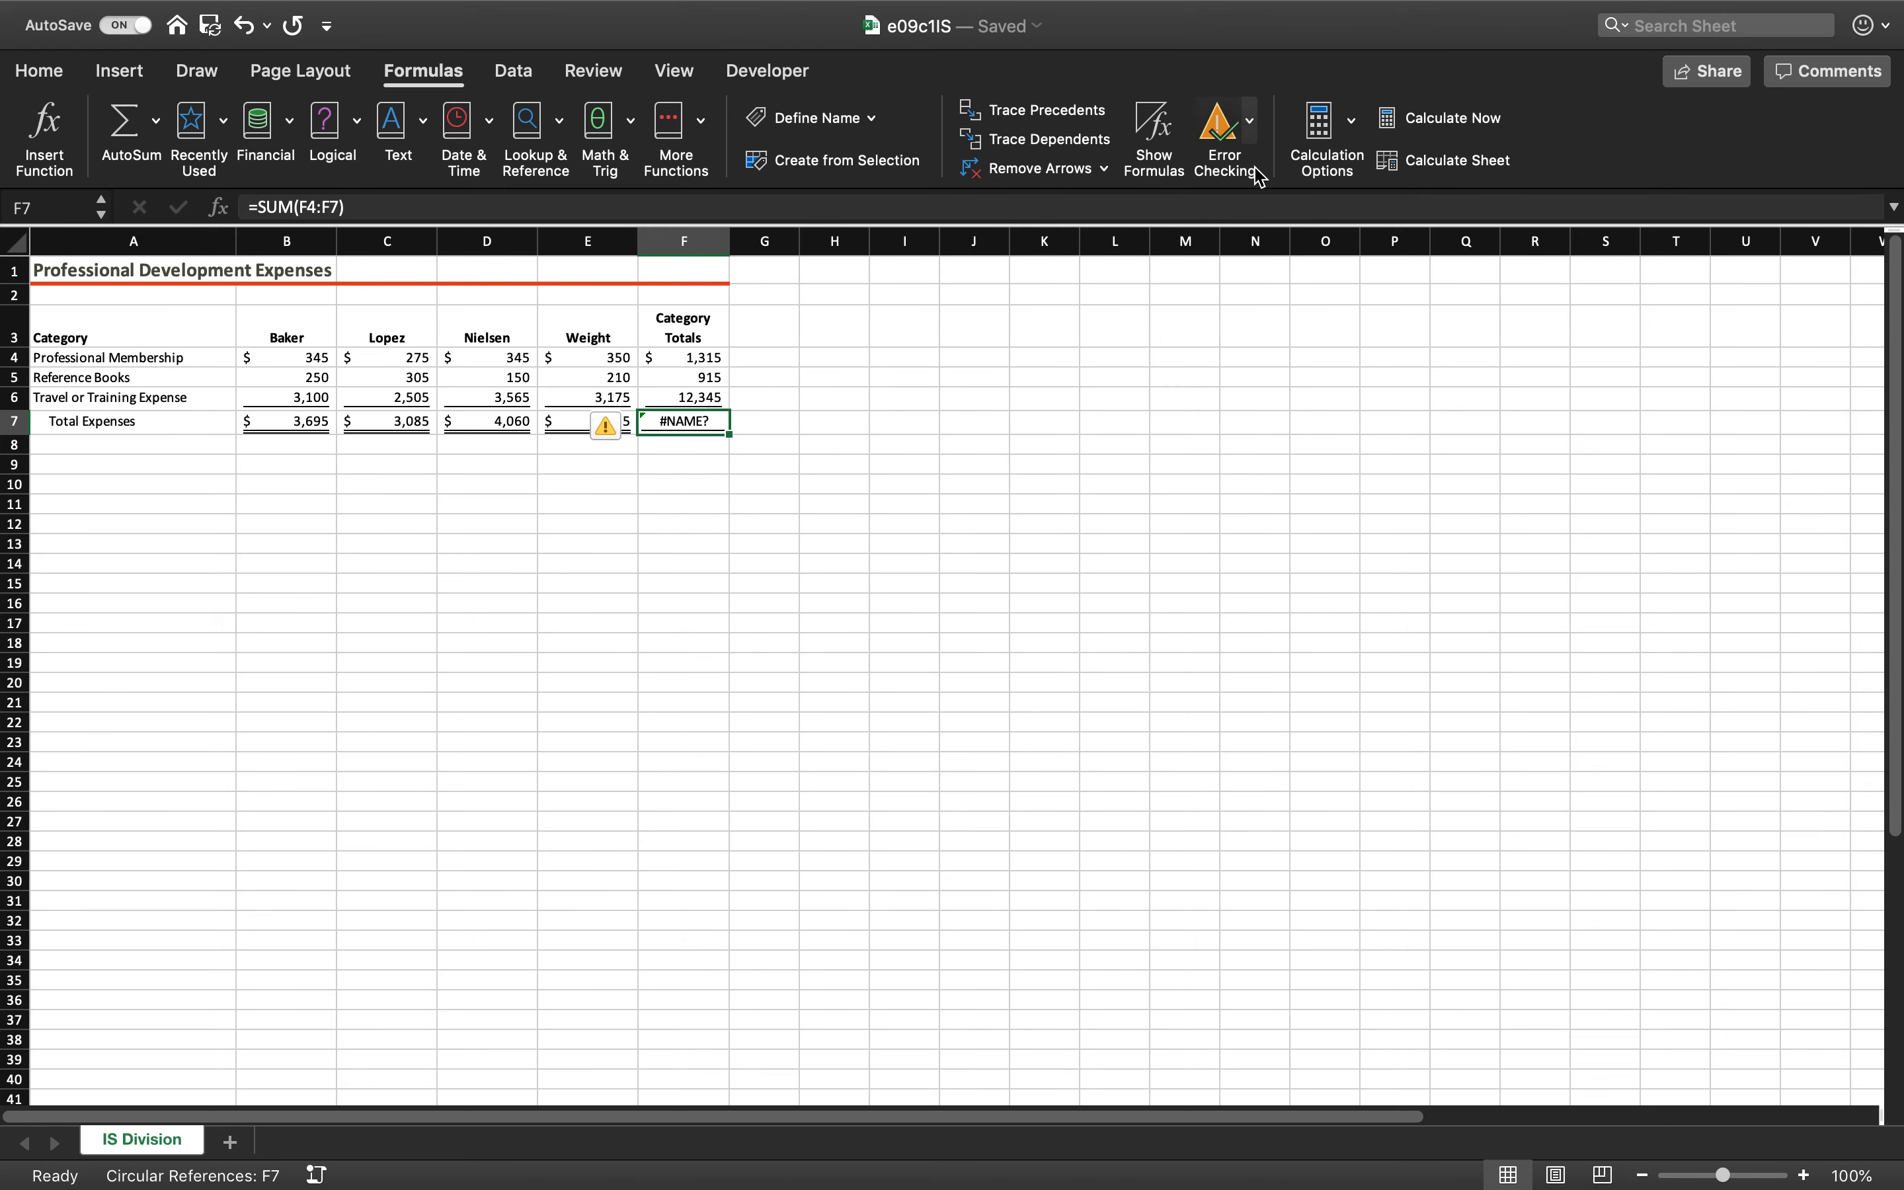
click(1250, 119)
mouse_move(1279, 228)
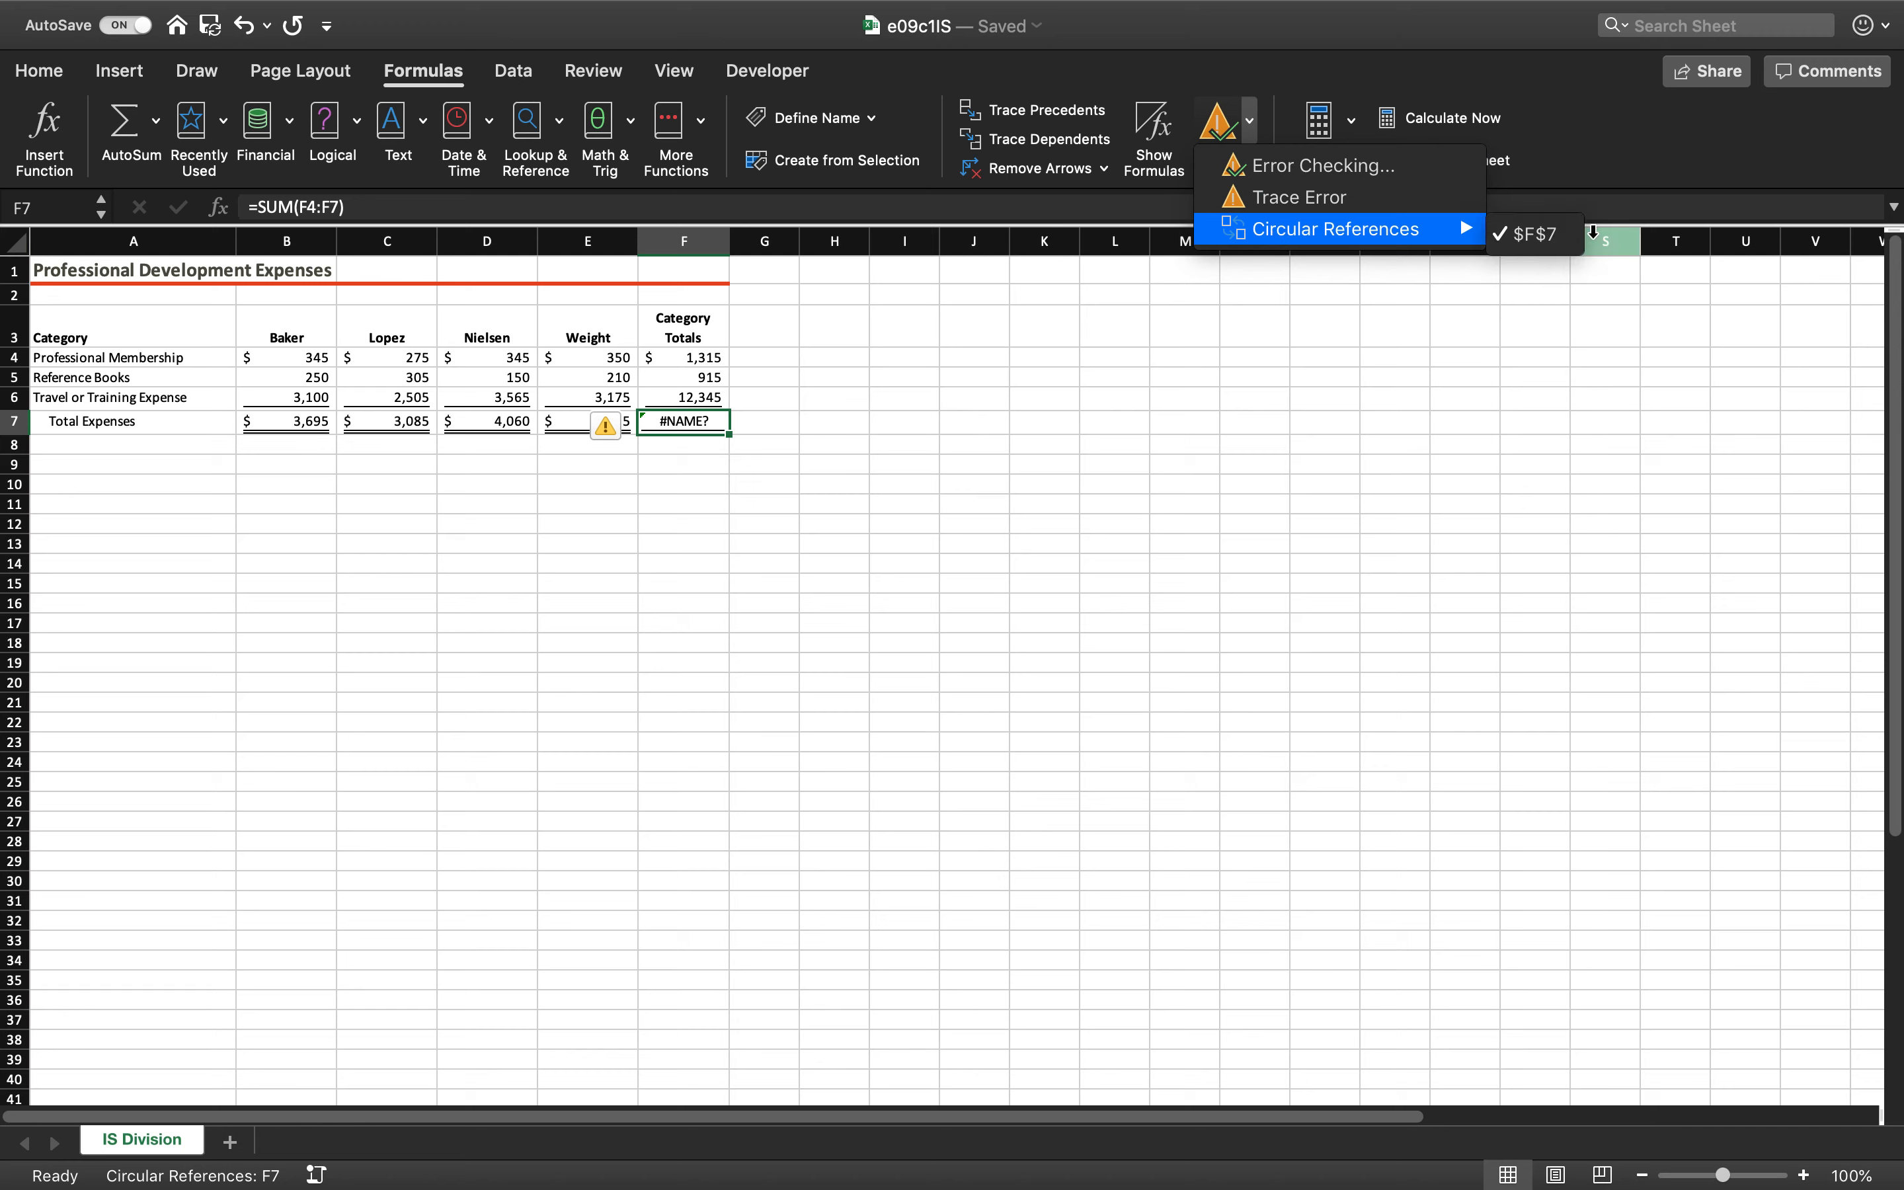
click(1537, 249)
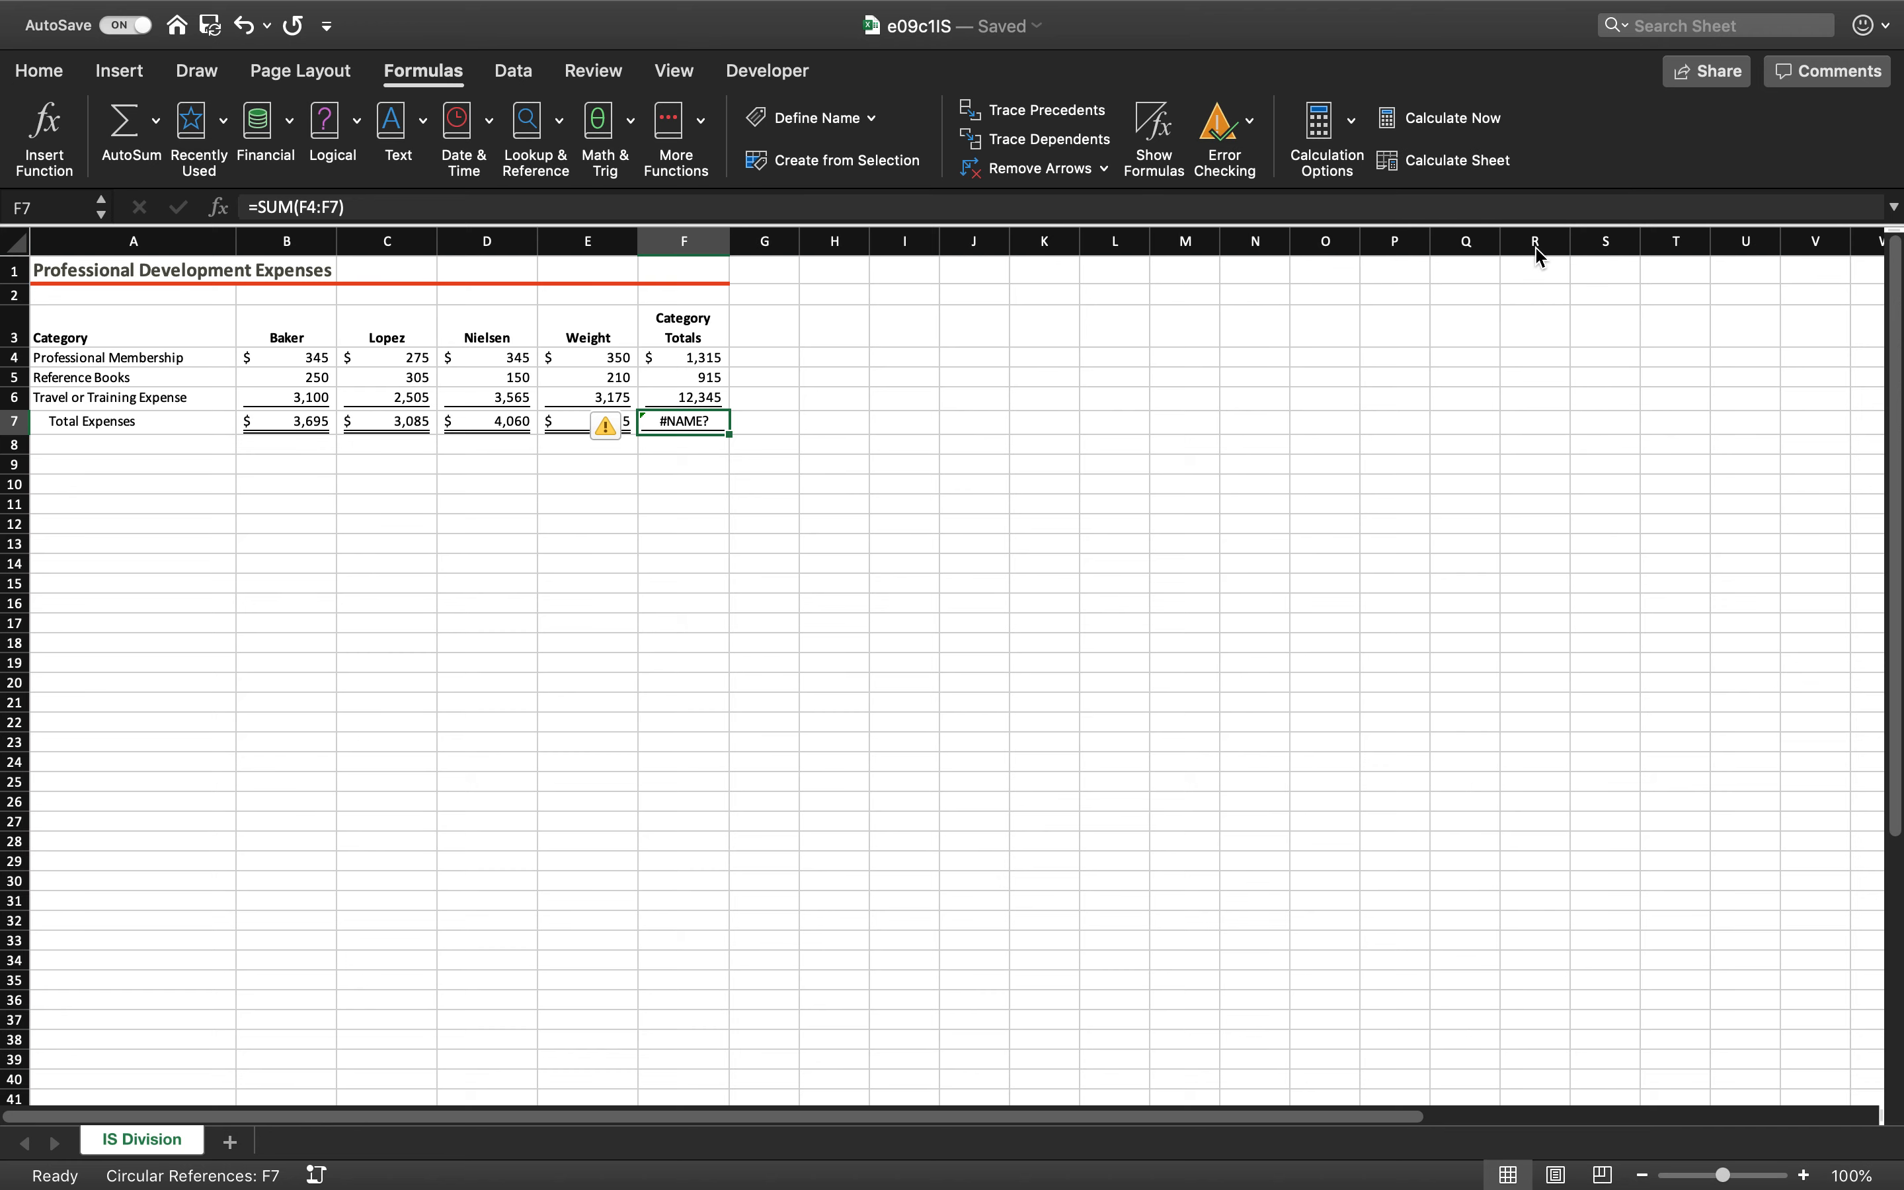
click(1253, 128)
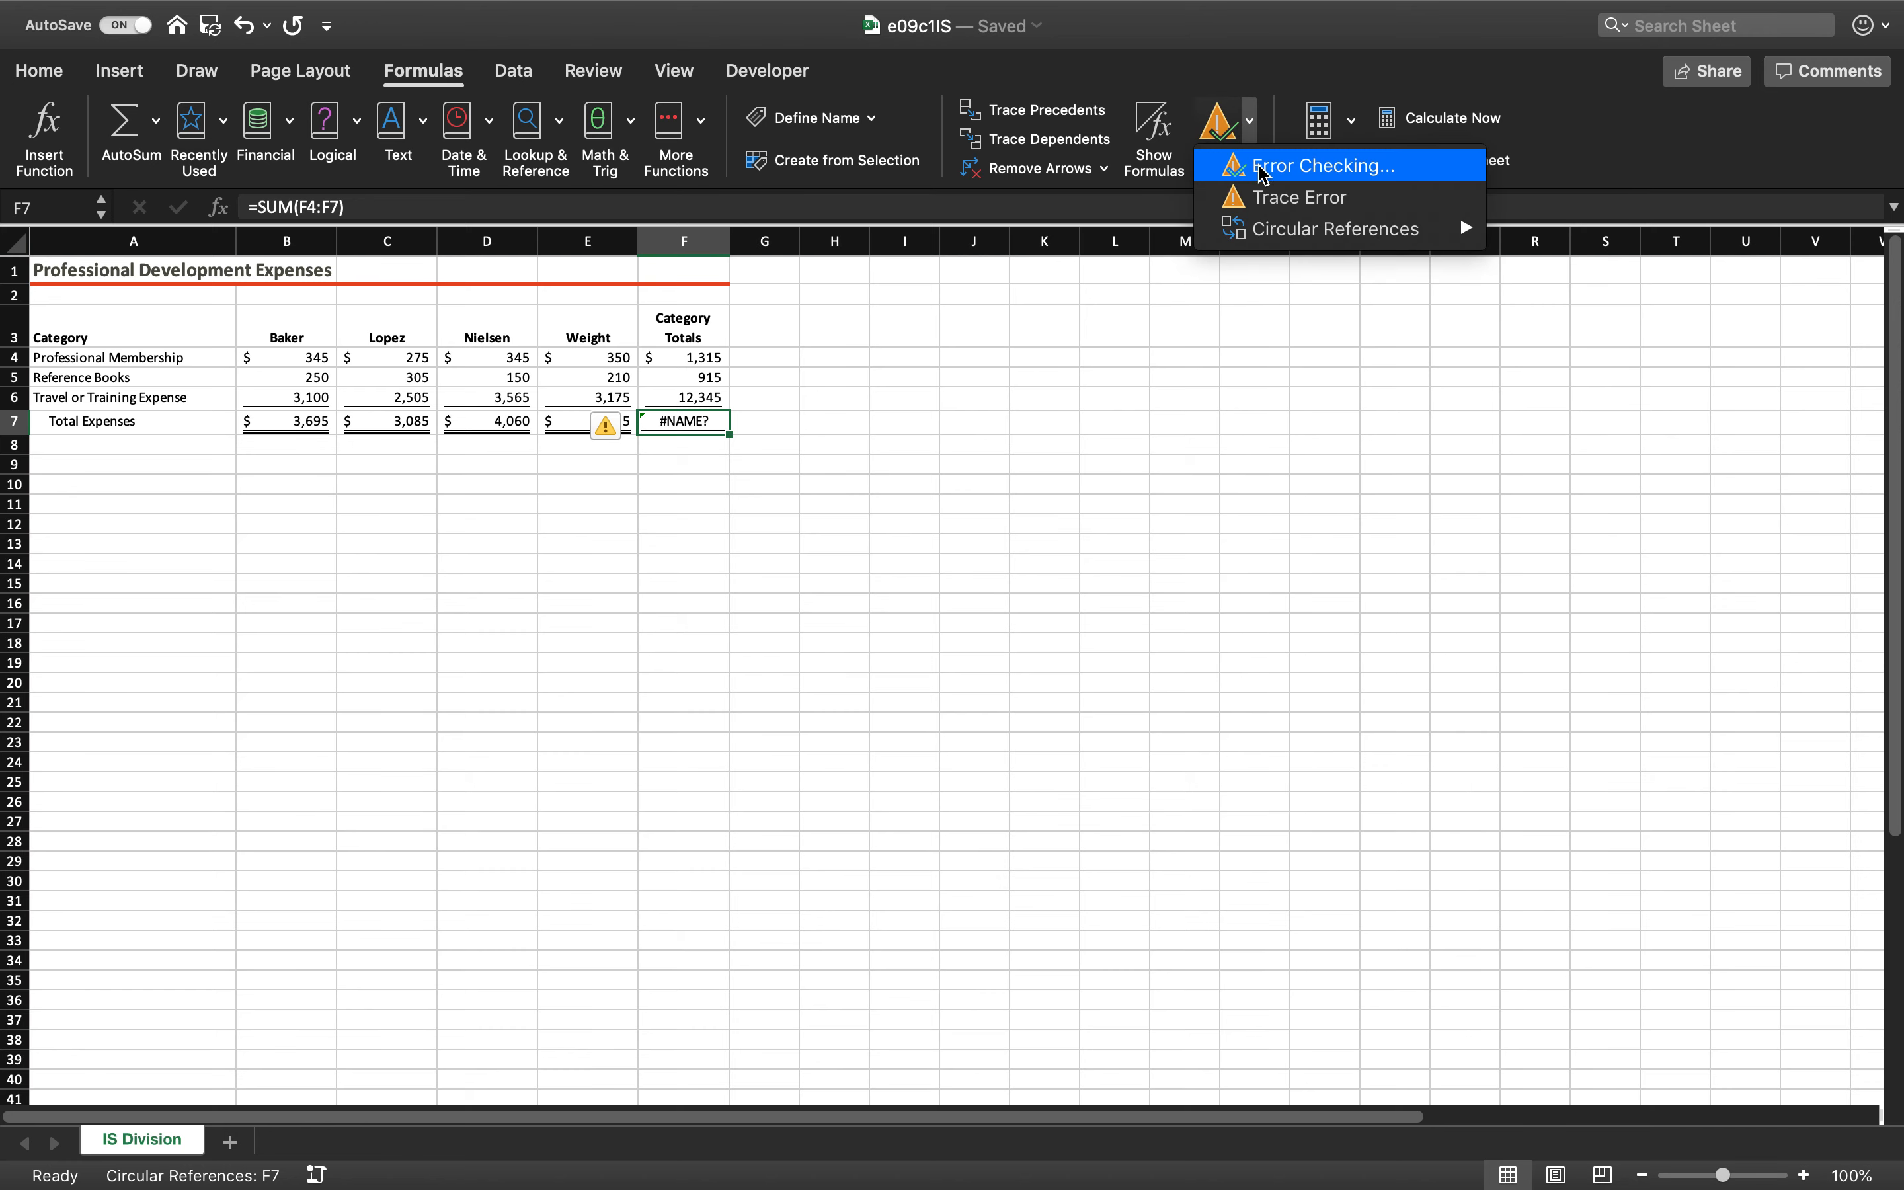
click(1363, 164)
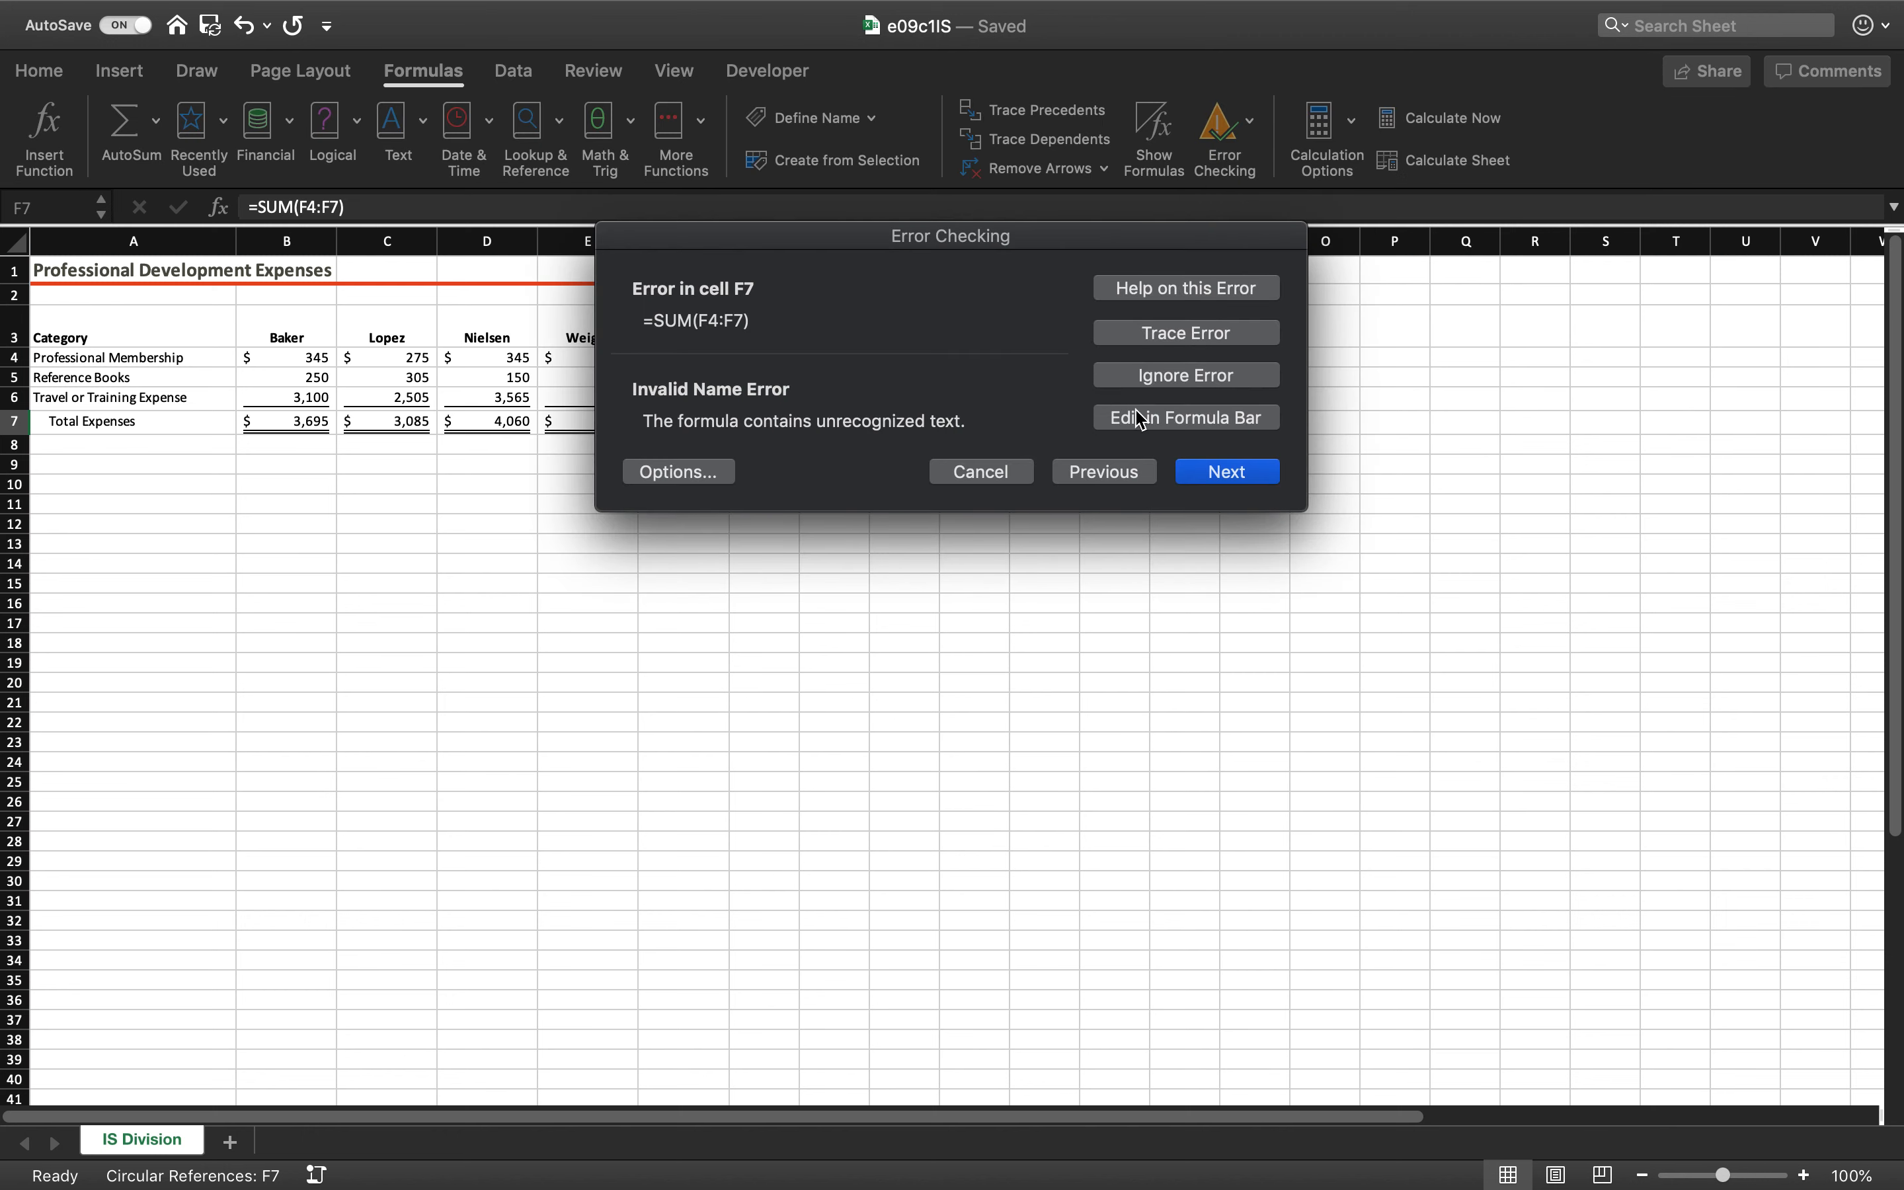
click(1226, 471)
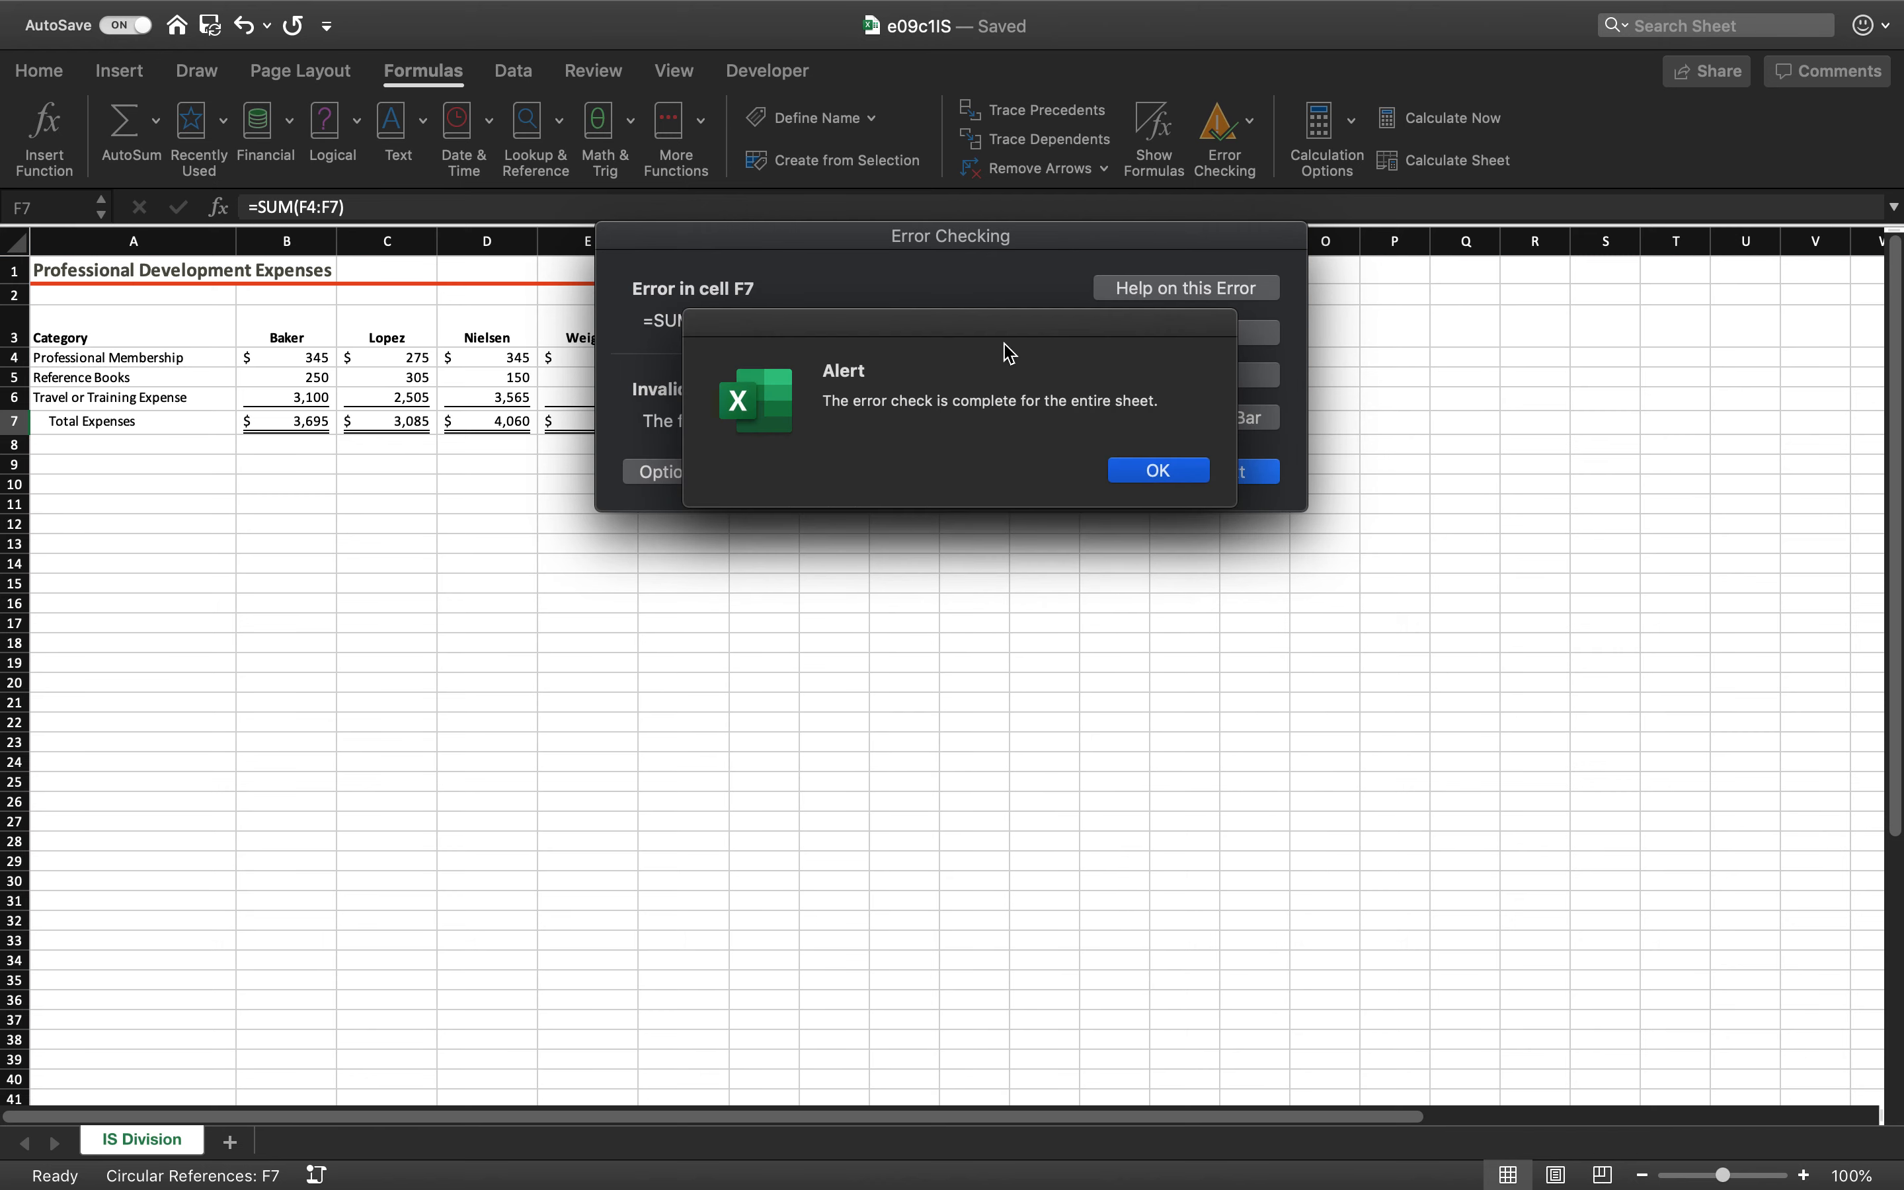
click(1201, 472)
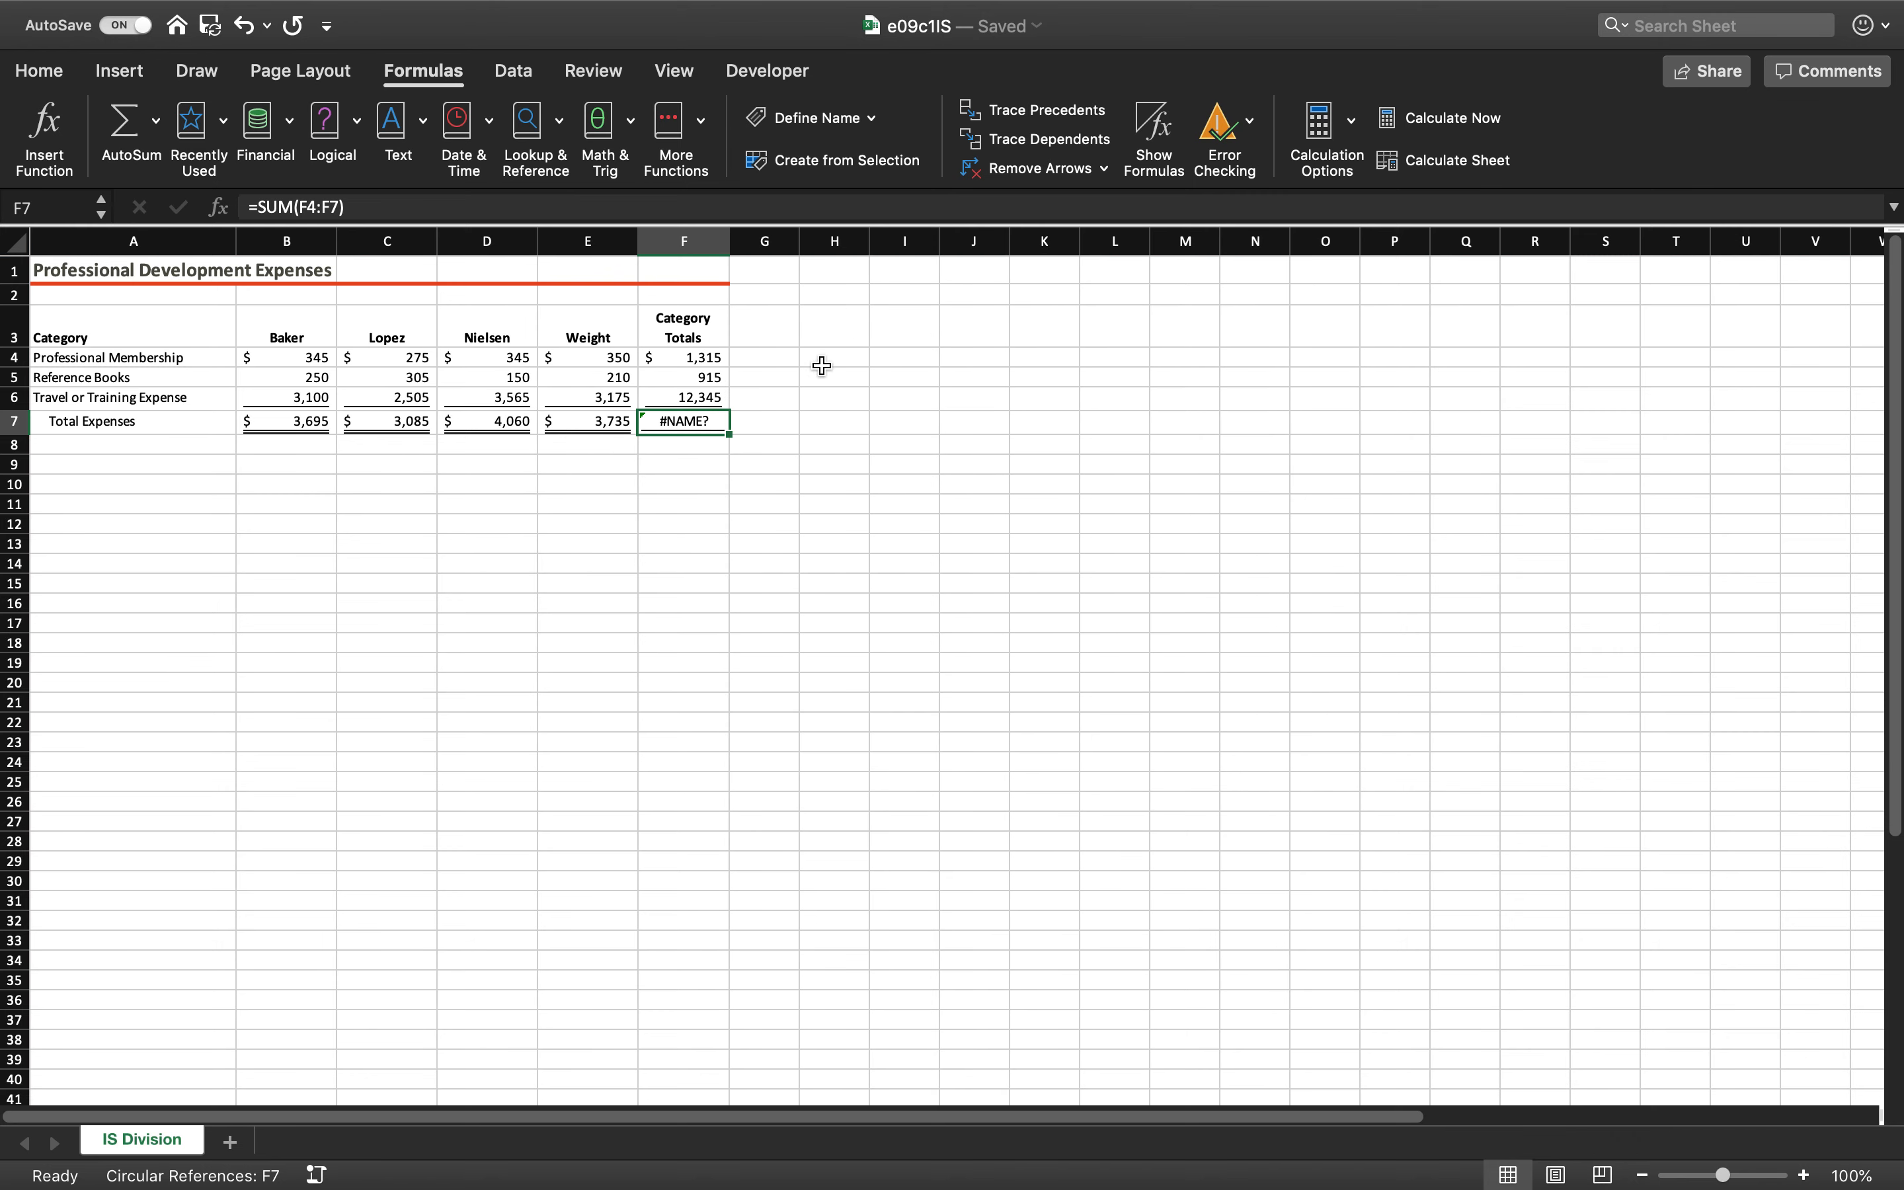
Correct the total formula in F7 on IS Division to =SUM(F4:F6)
double_click(686, 421)
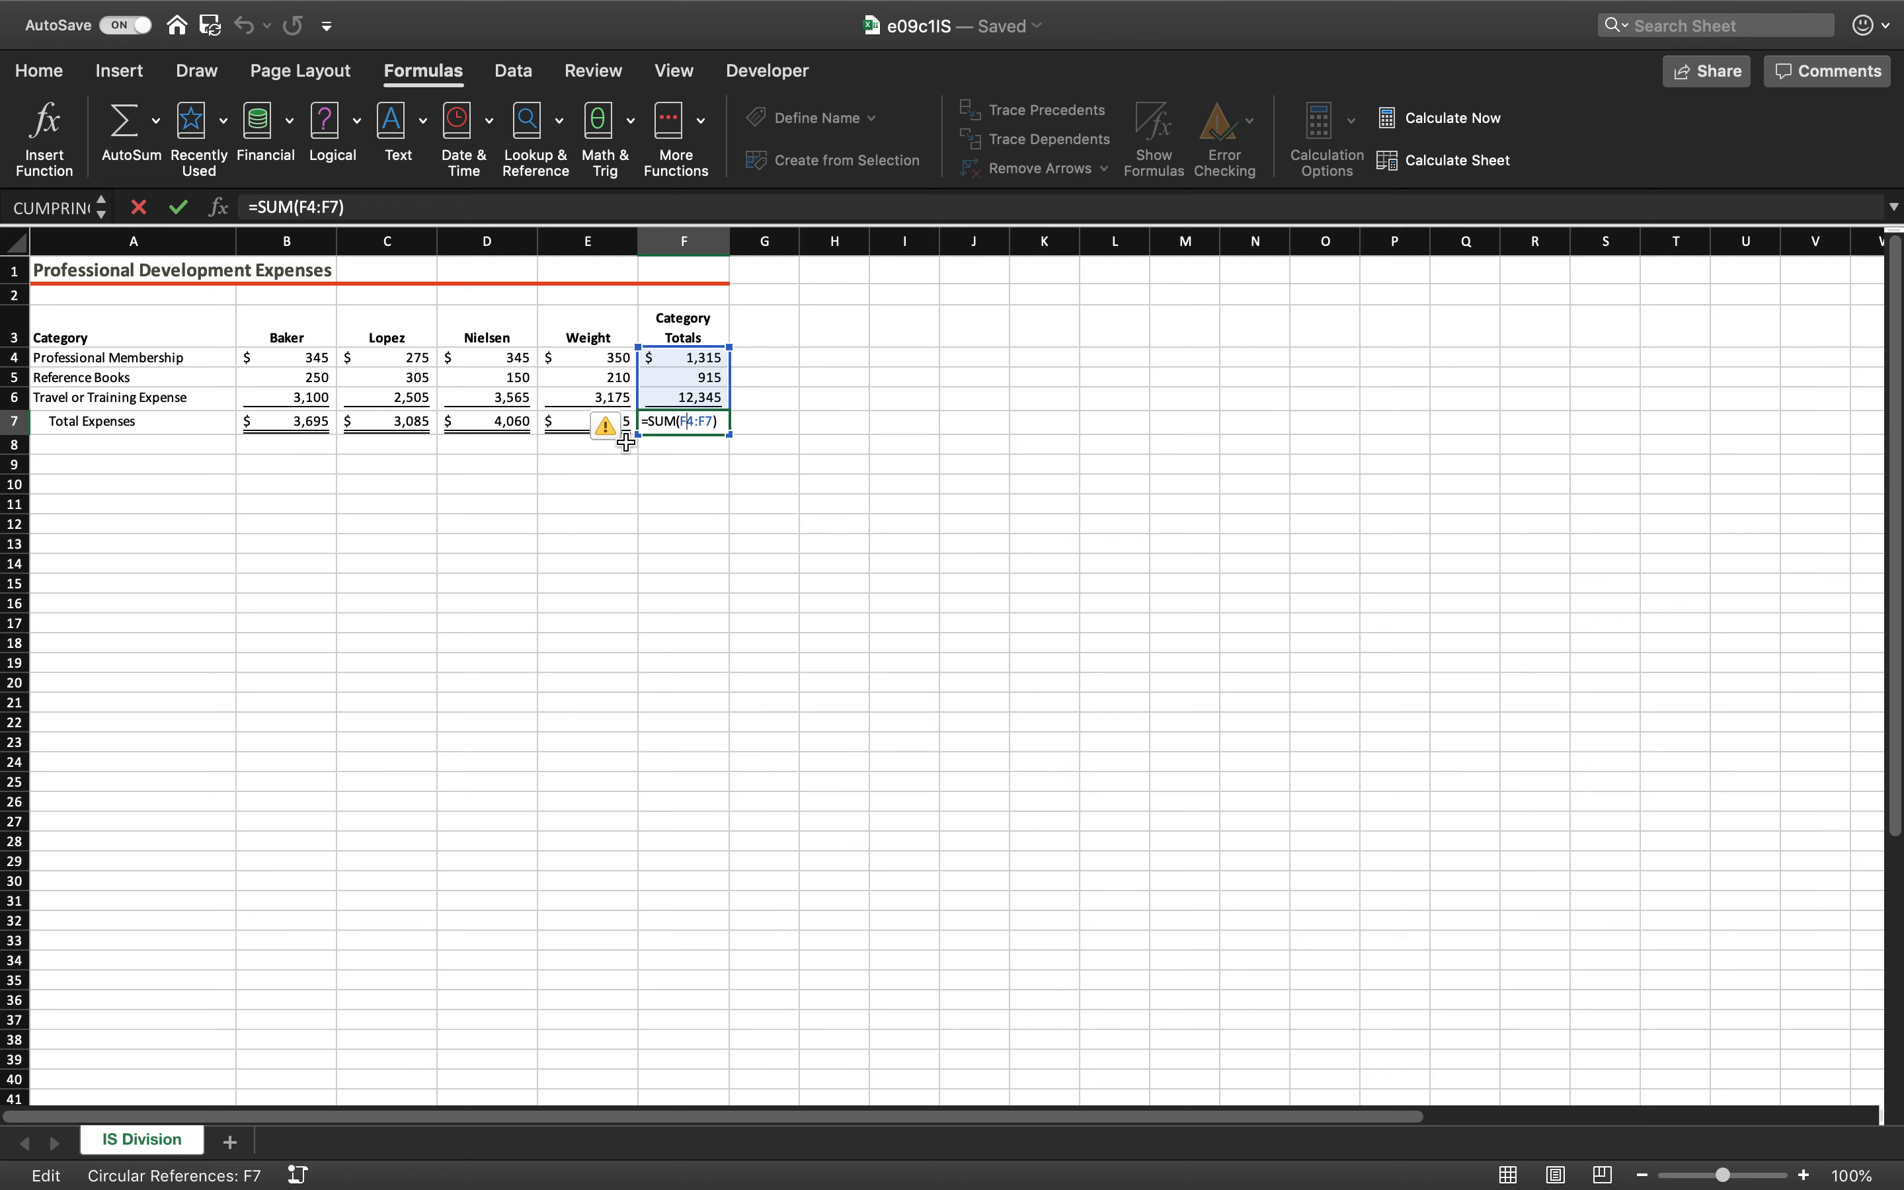
click(338, 207)
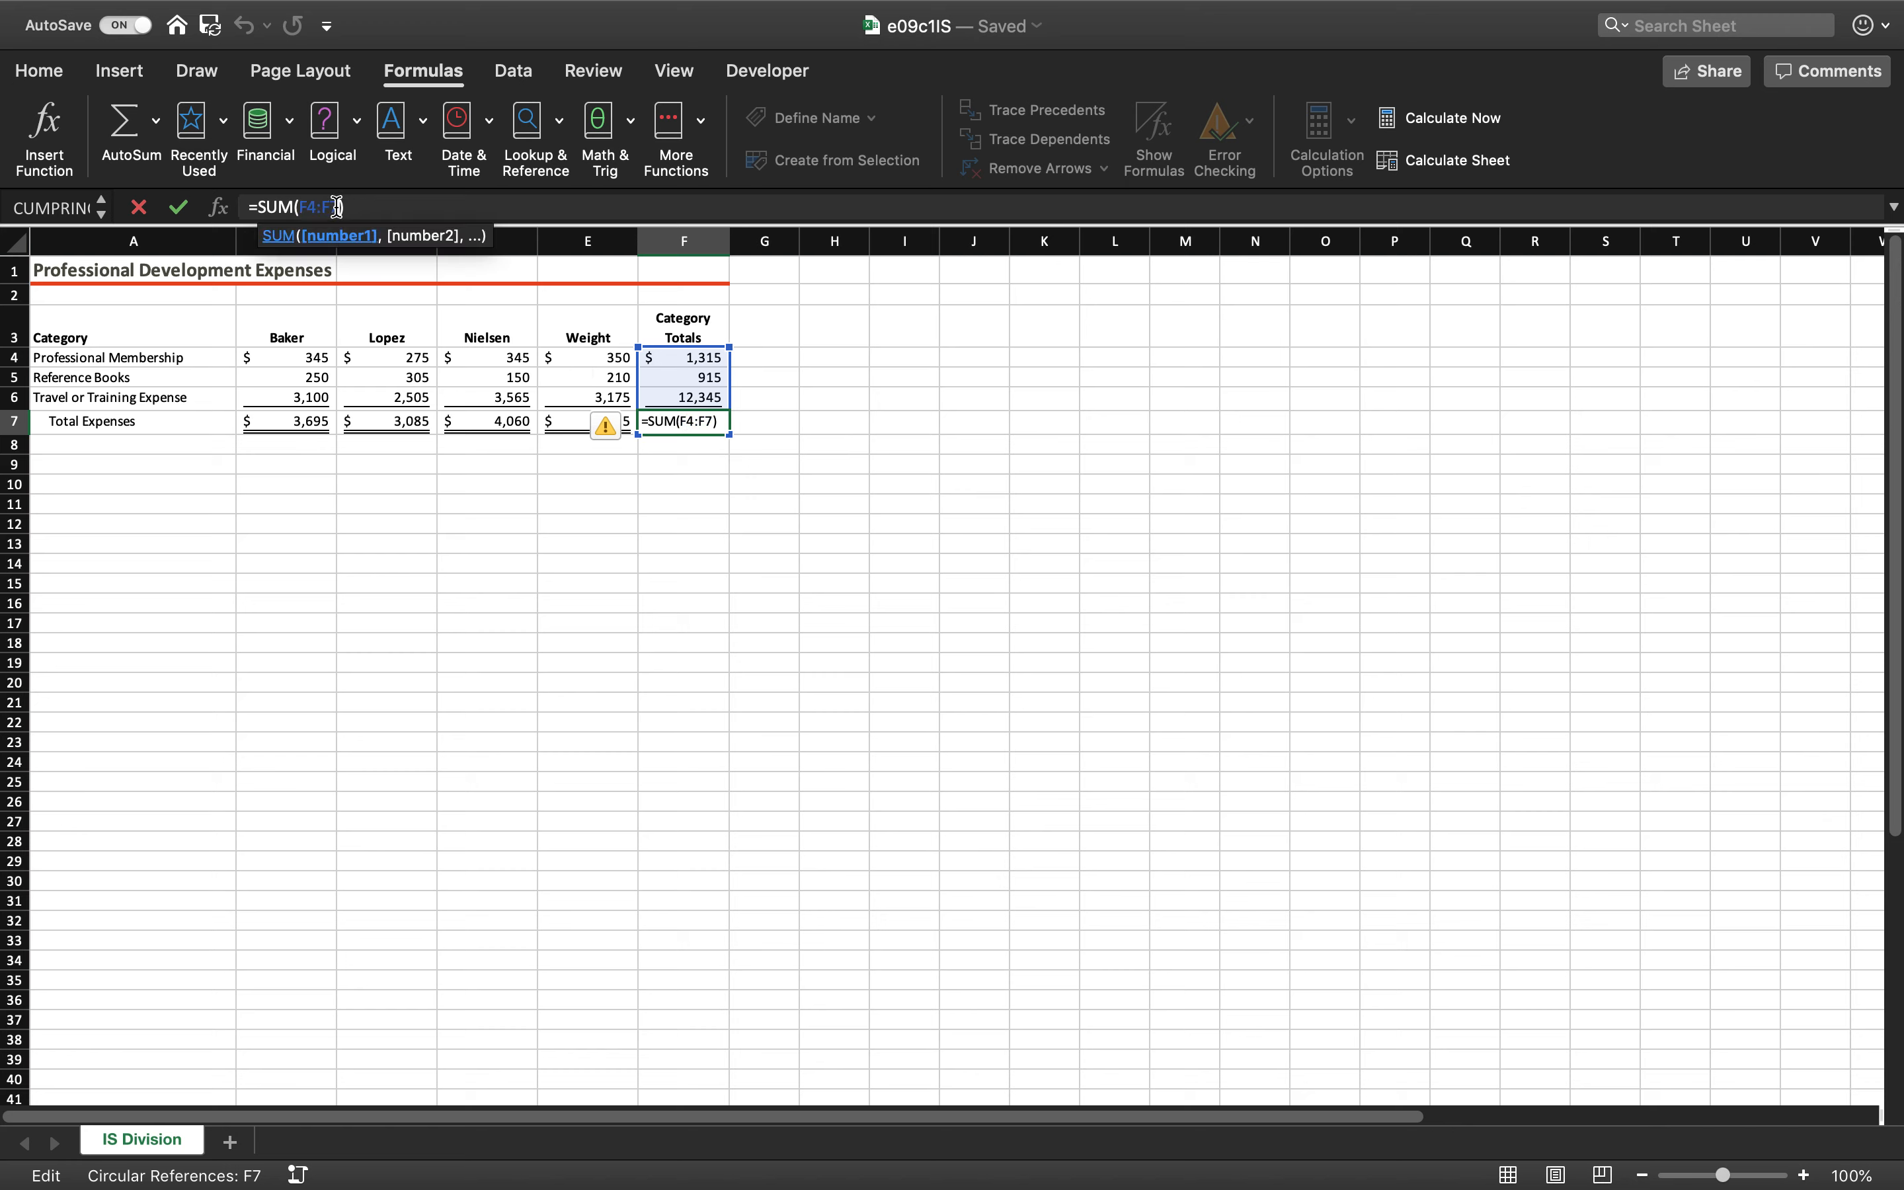
key(BackSpace)
text(6)
key(Return)
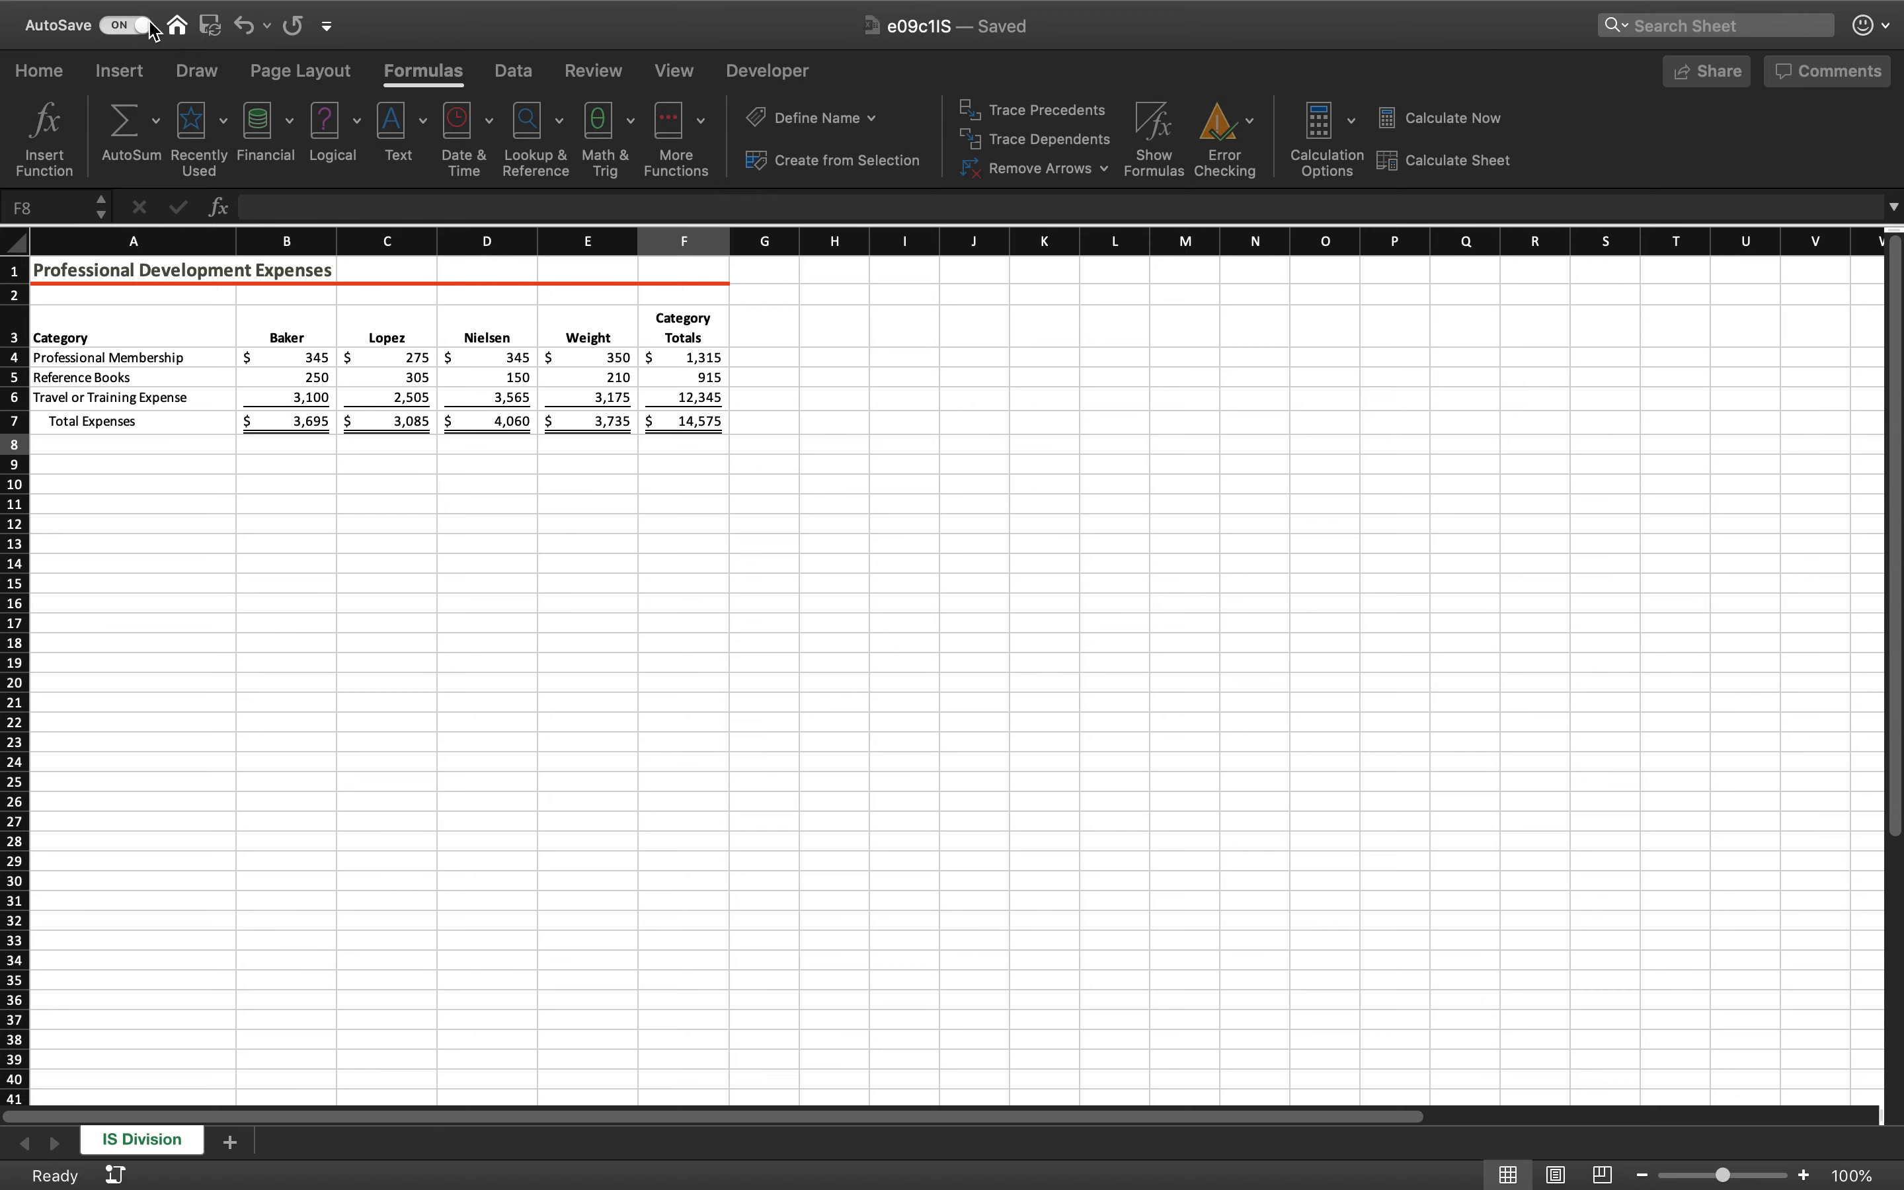
Close the corrected e09c1IS workbook
mouse_move(252, 4)
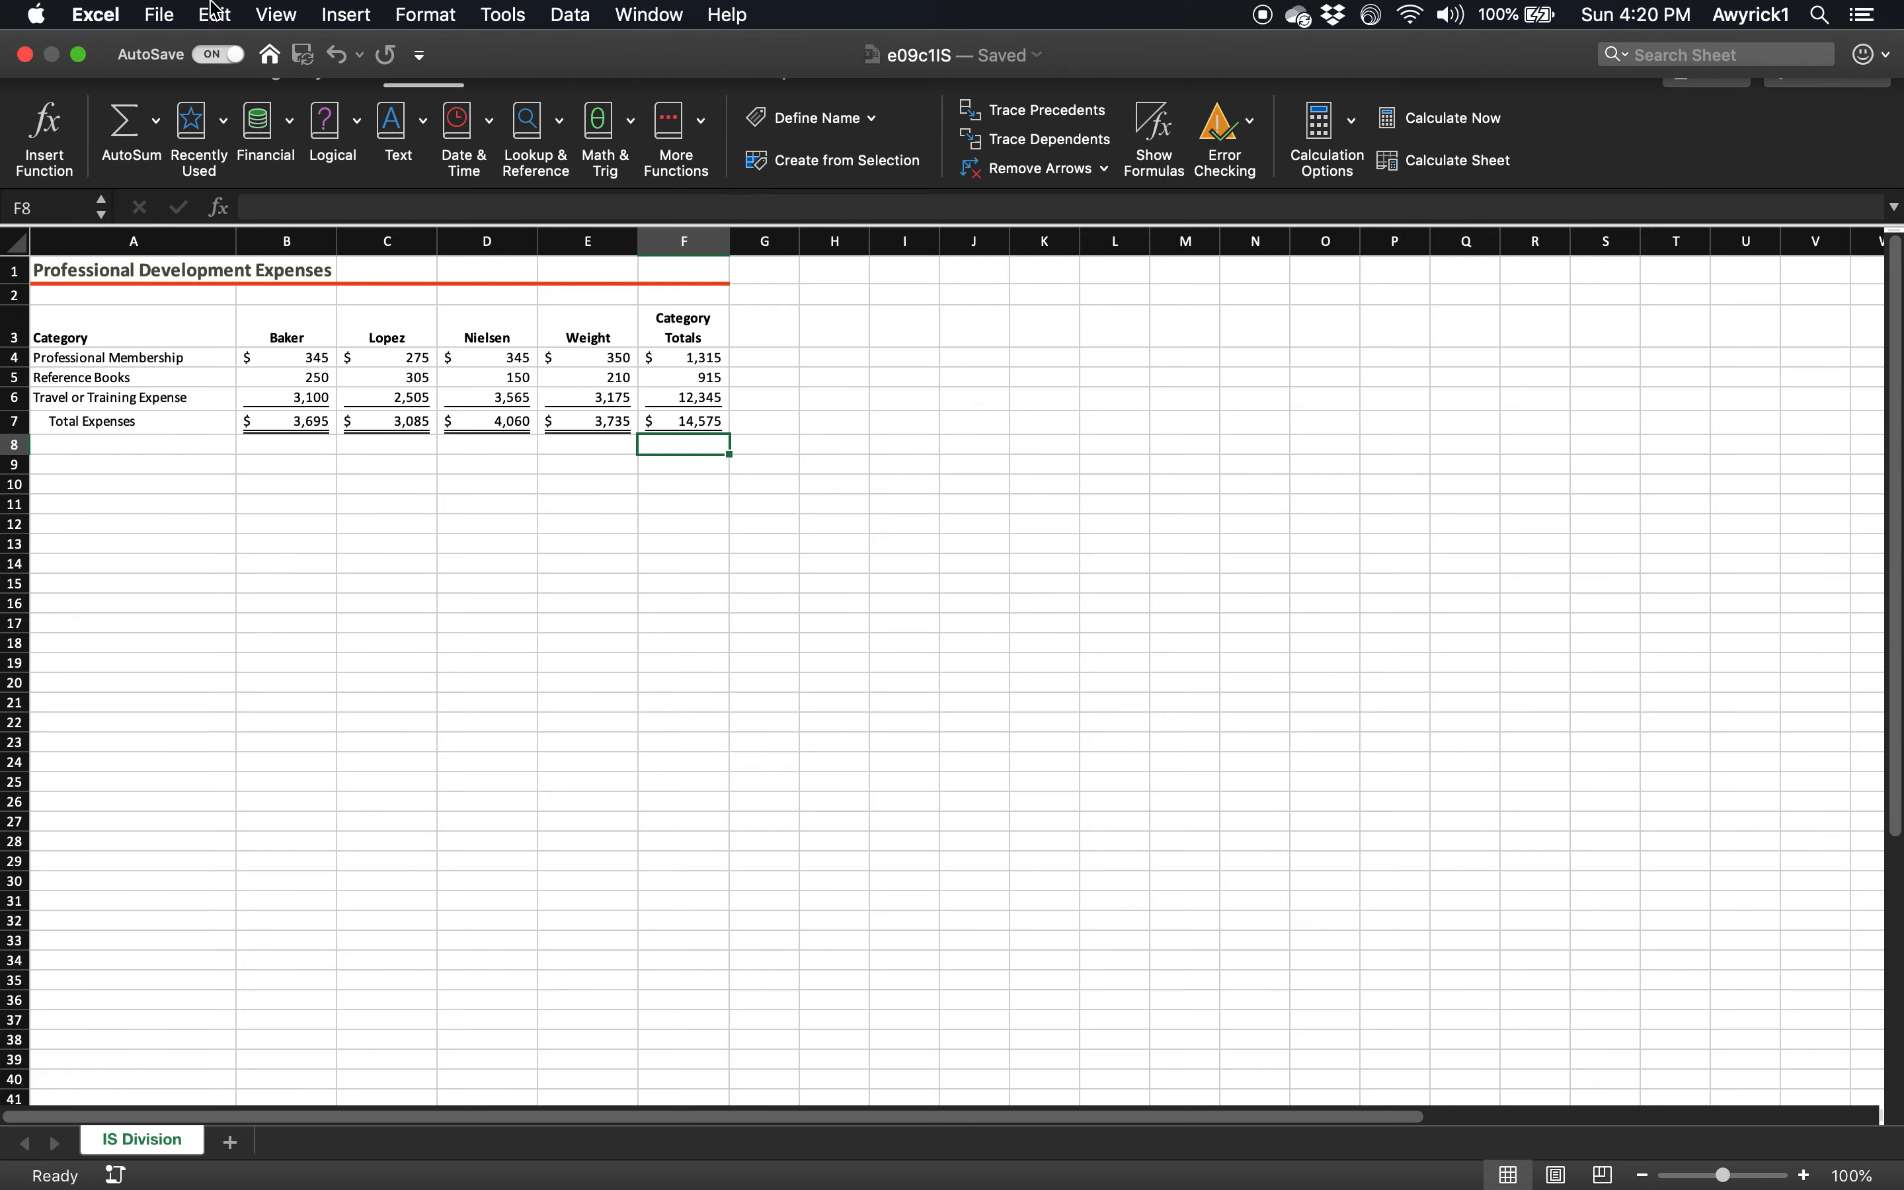
click(160, 13)
click(190, 166)
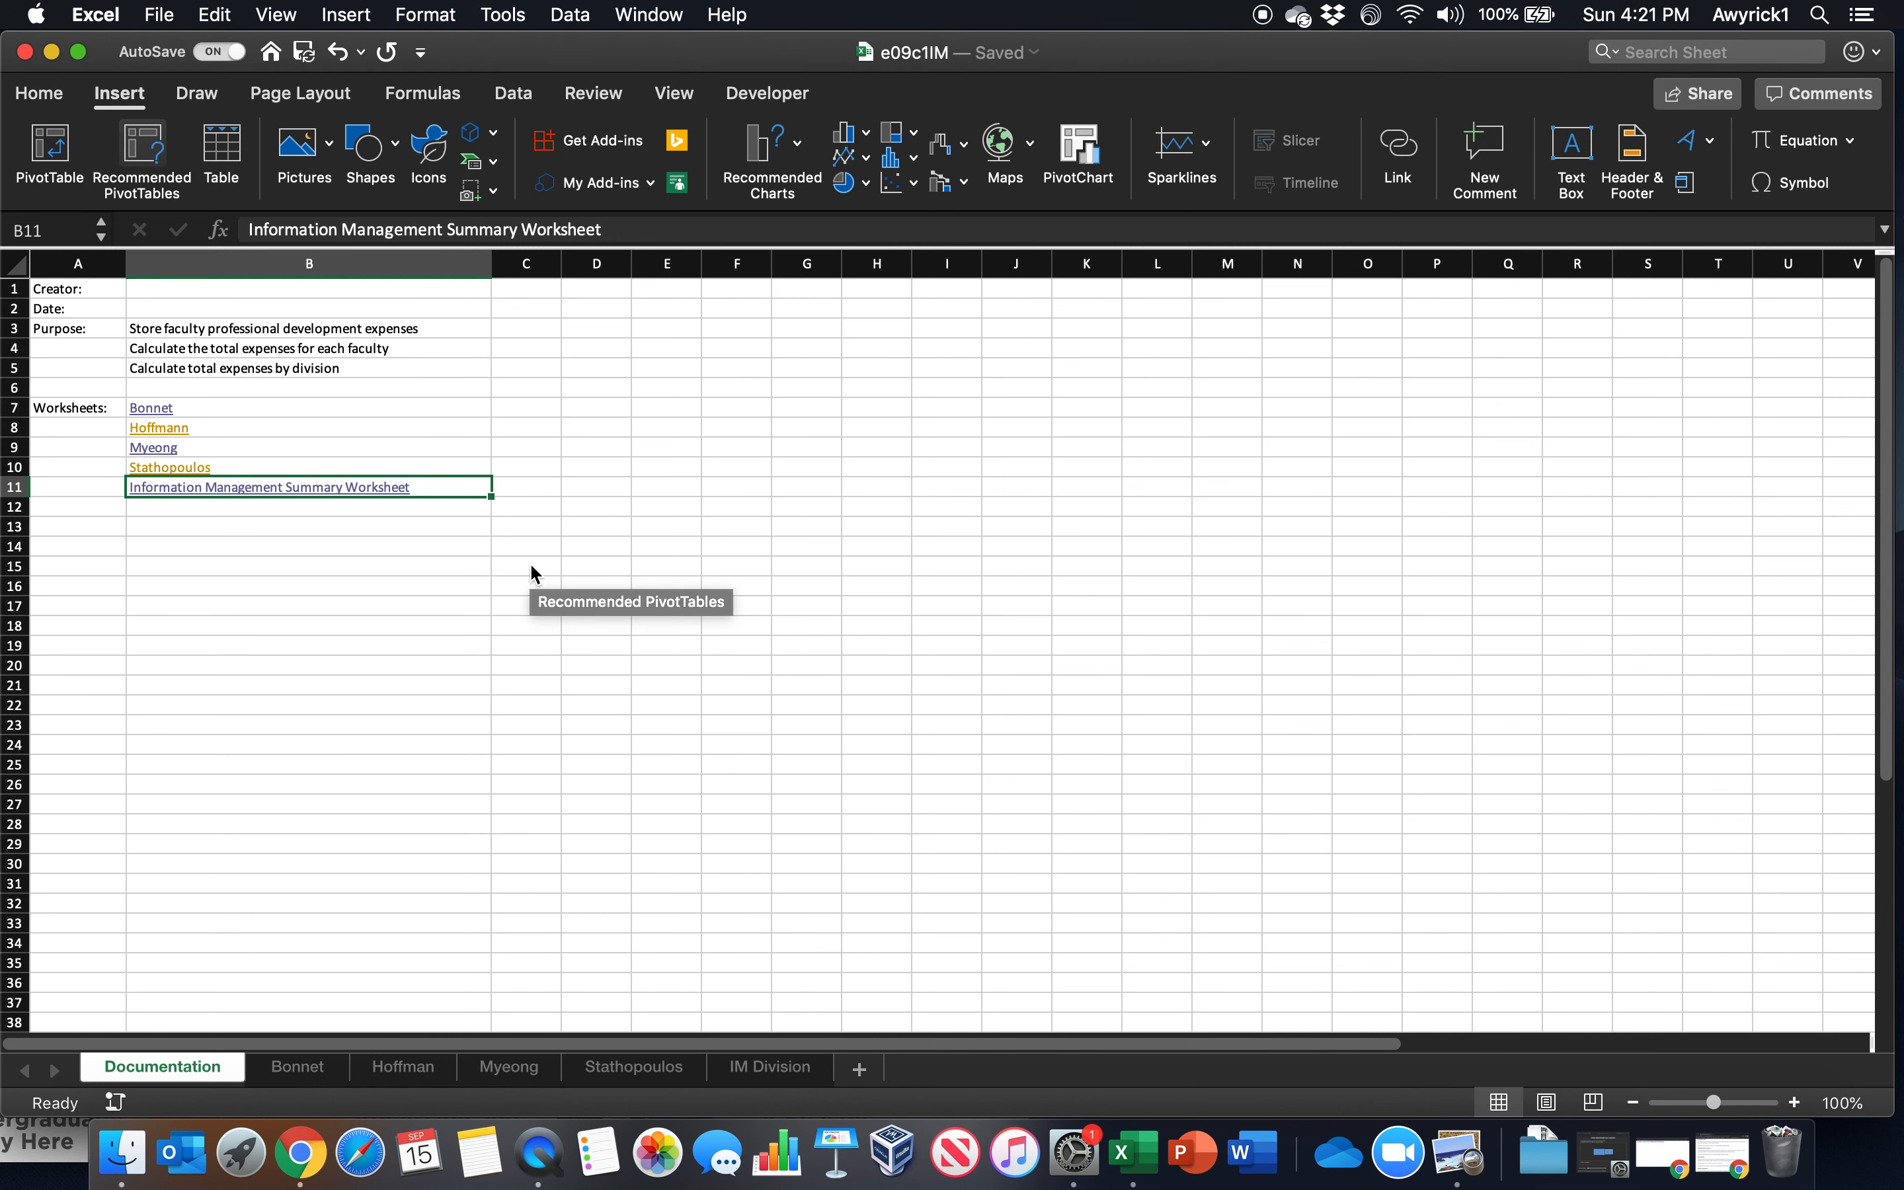
Browse for a workbook to open, going to the Slides folder within 2019 Fall on OneDrive
click(160, 13)
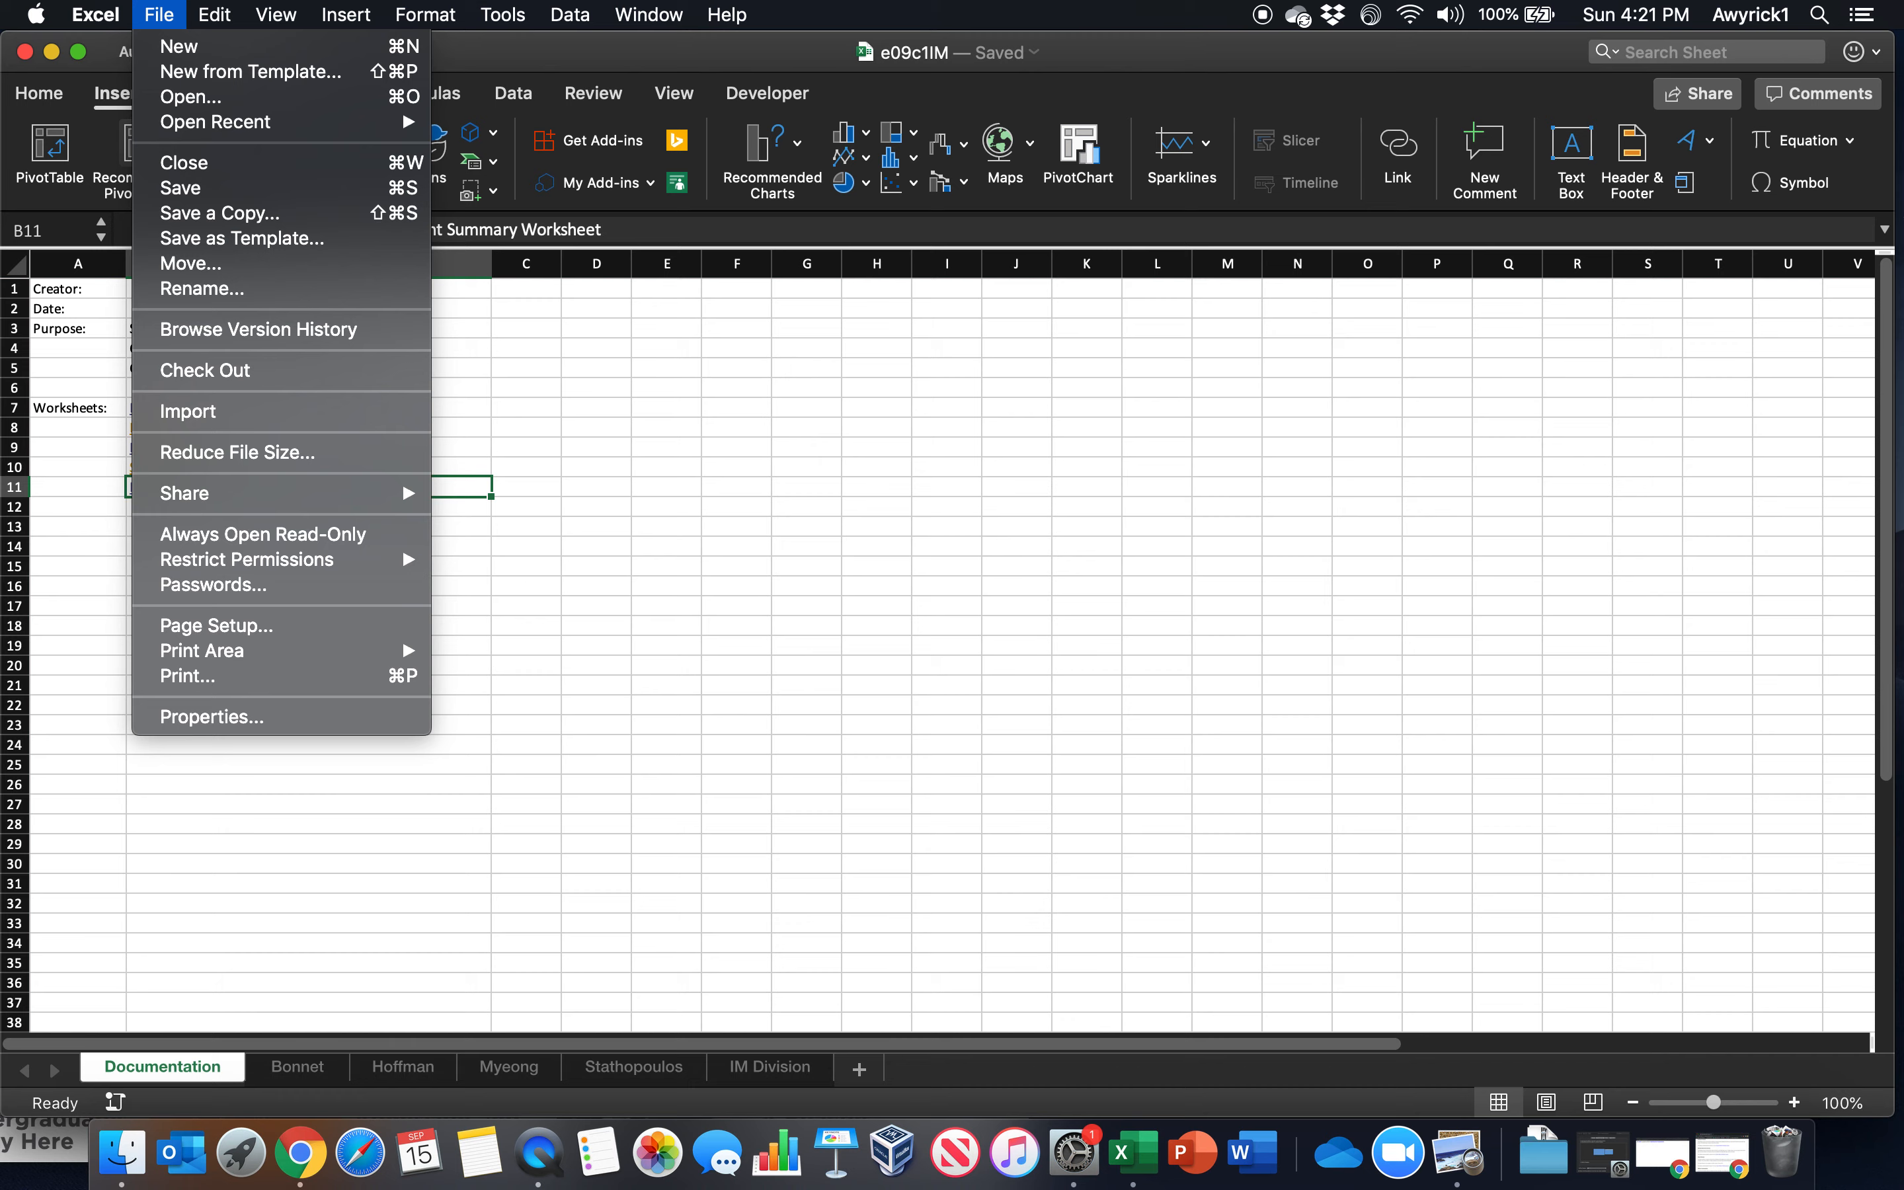
key(Escape)
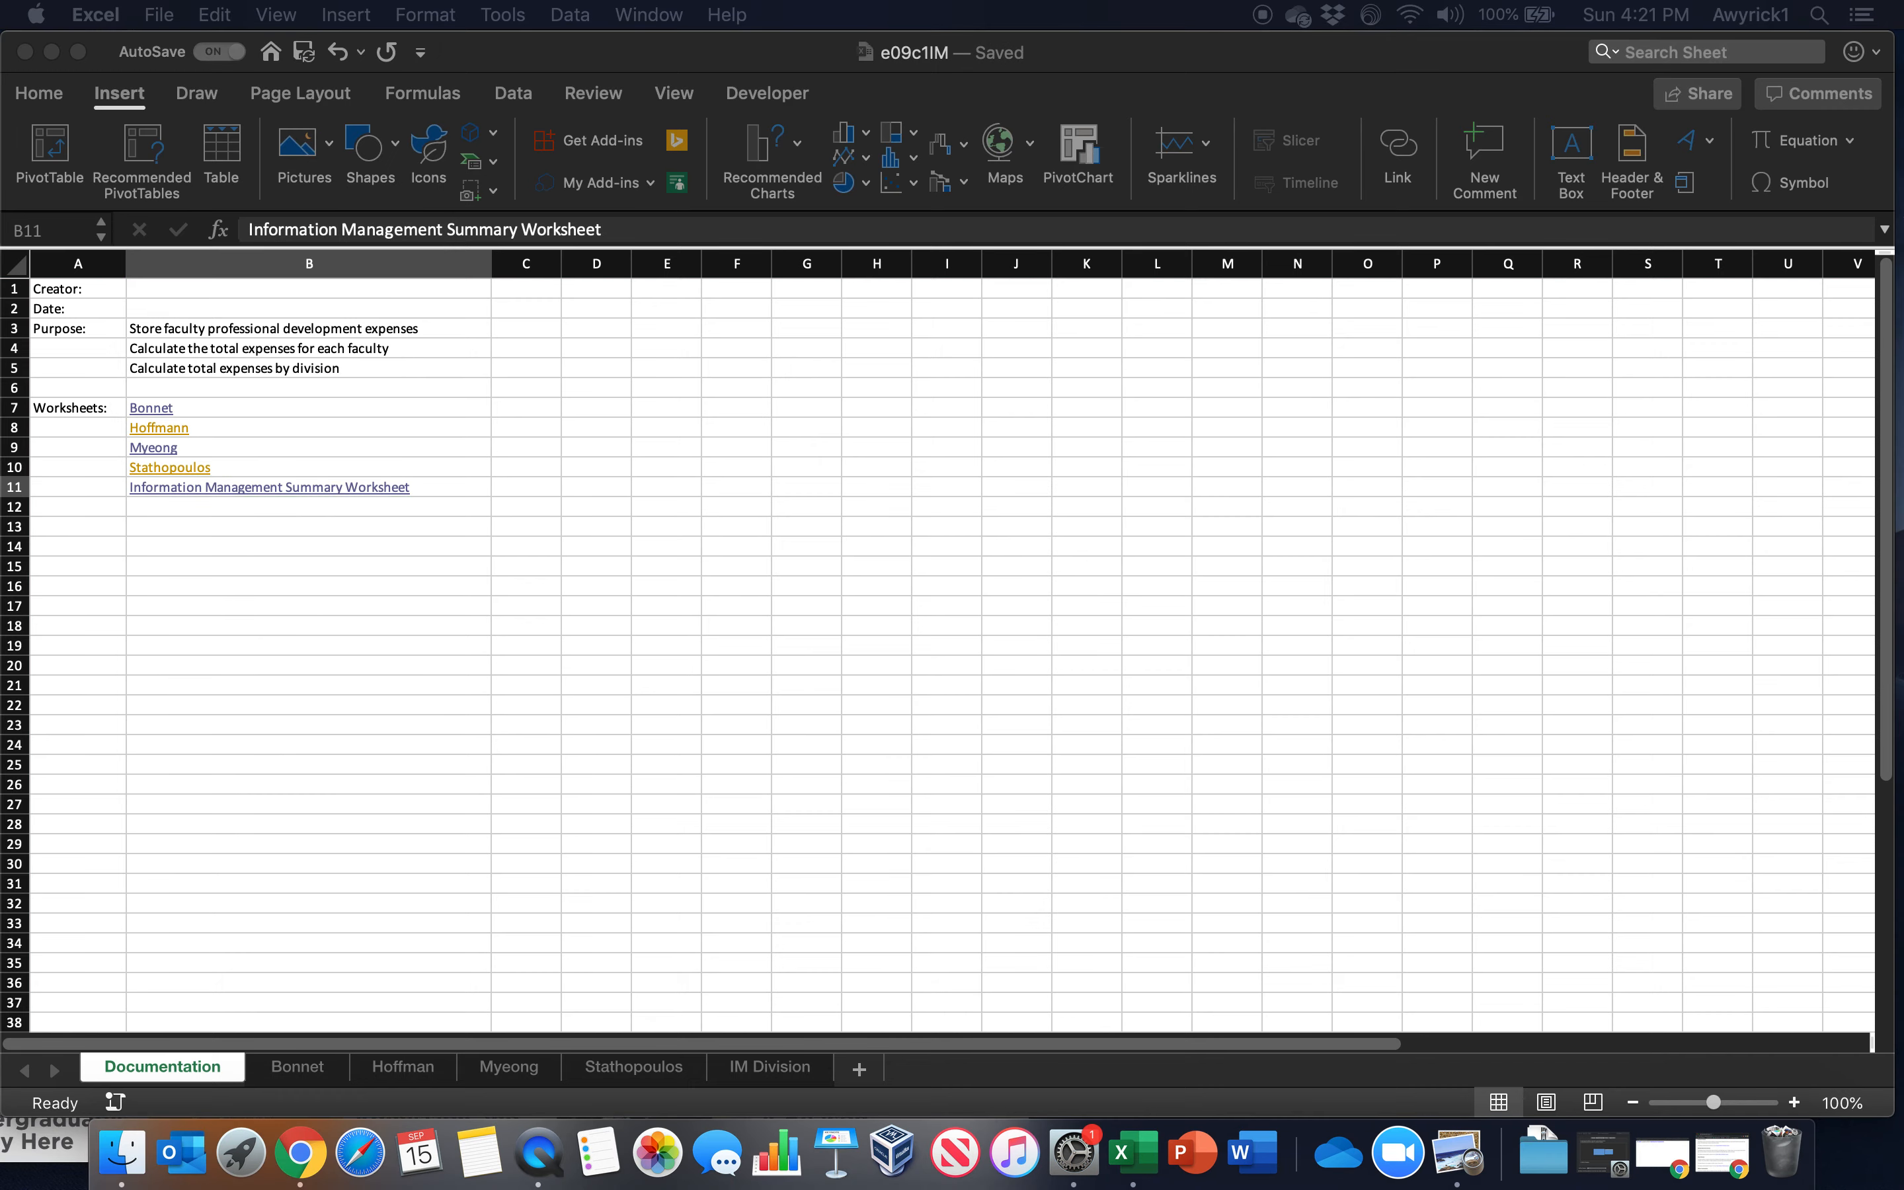
click(160, 14)
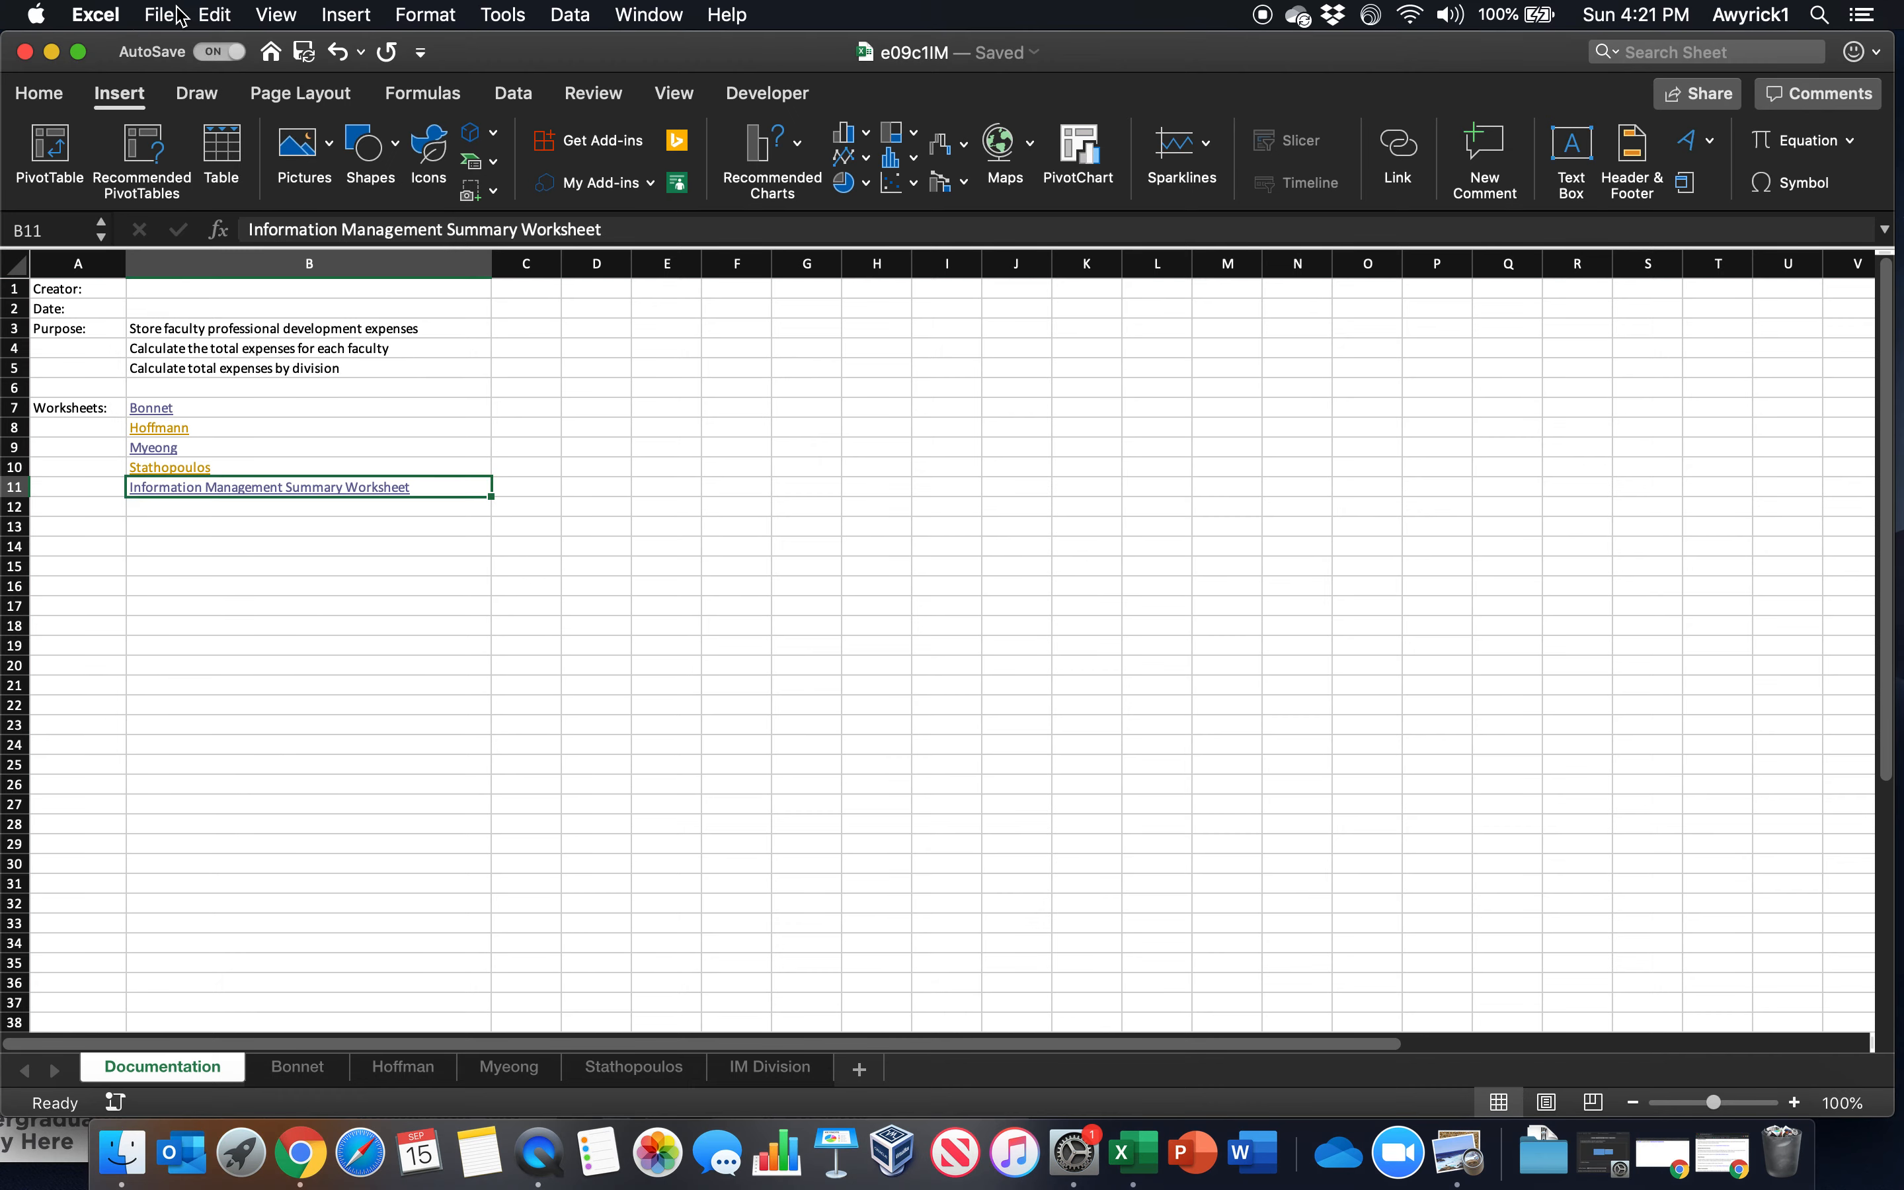
click(189, 96)
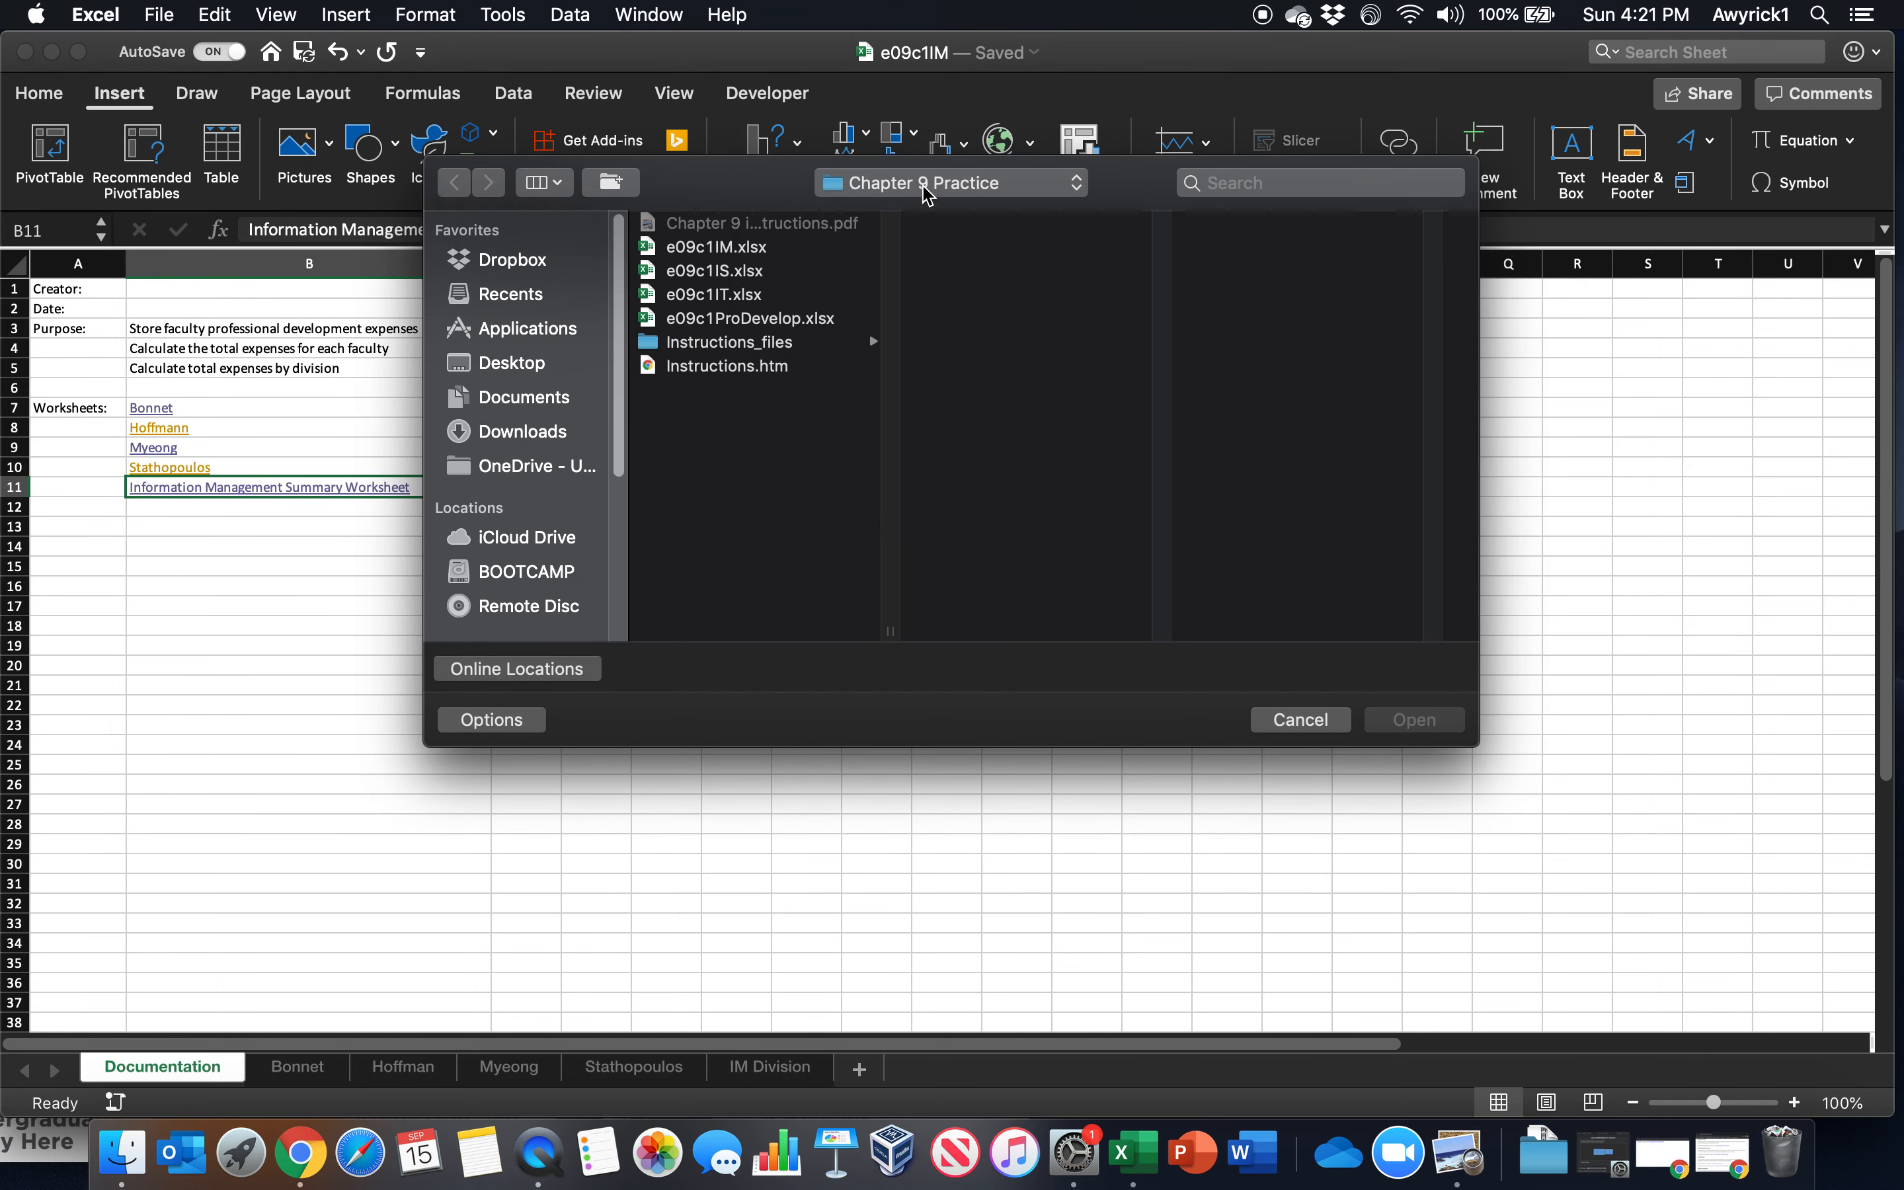
click(879, 187)
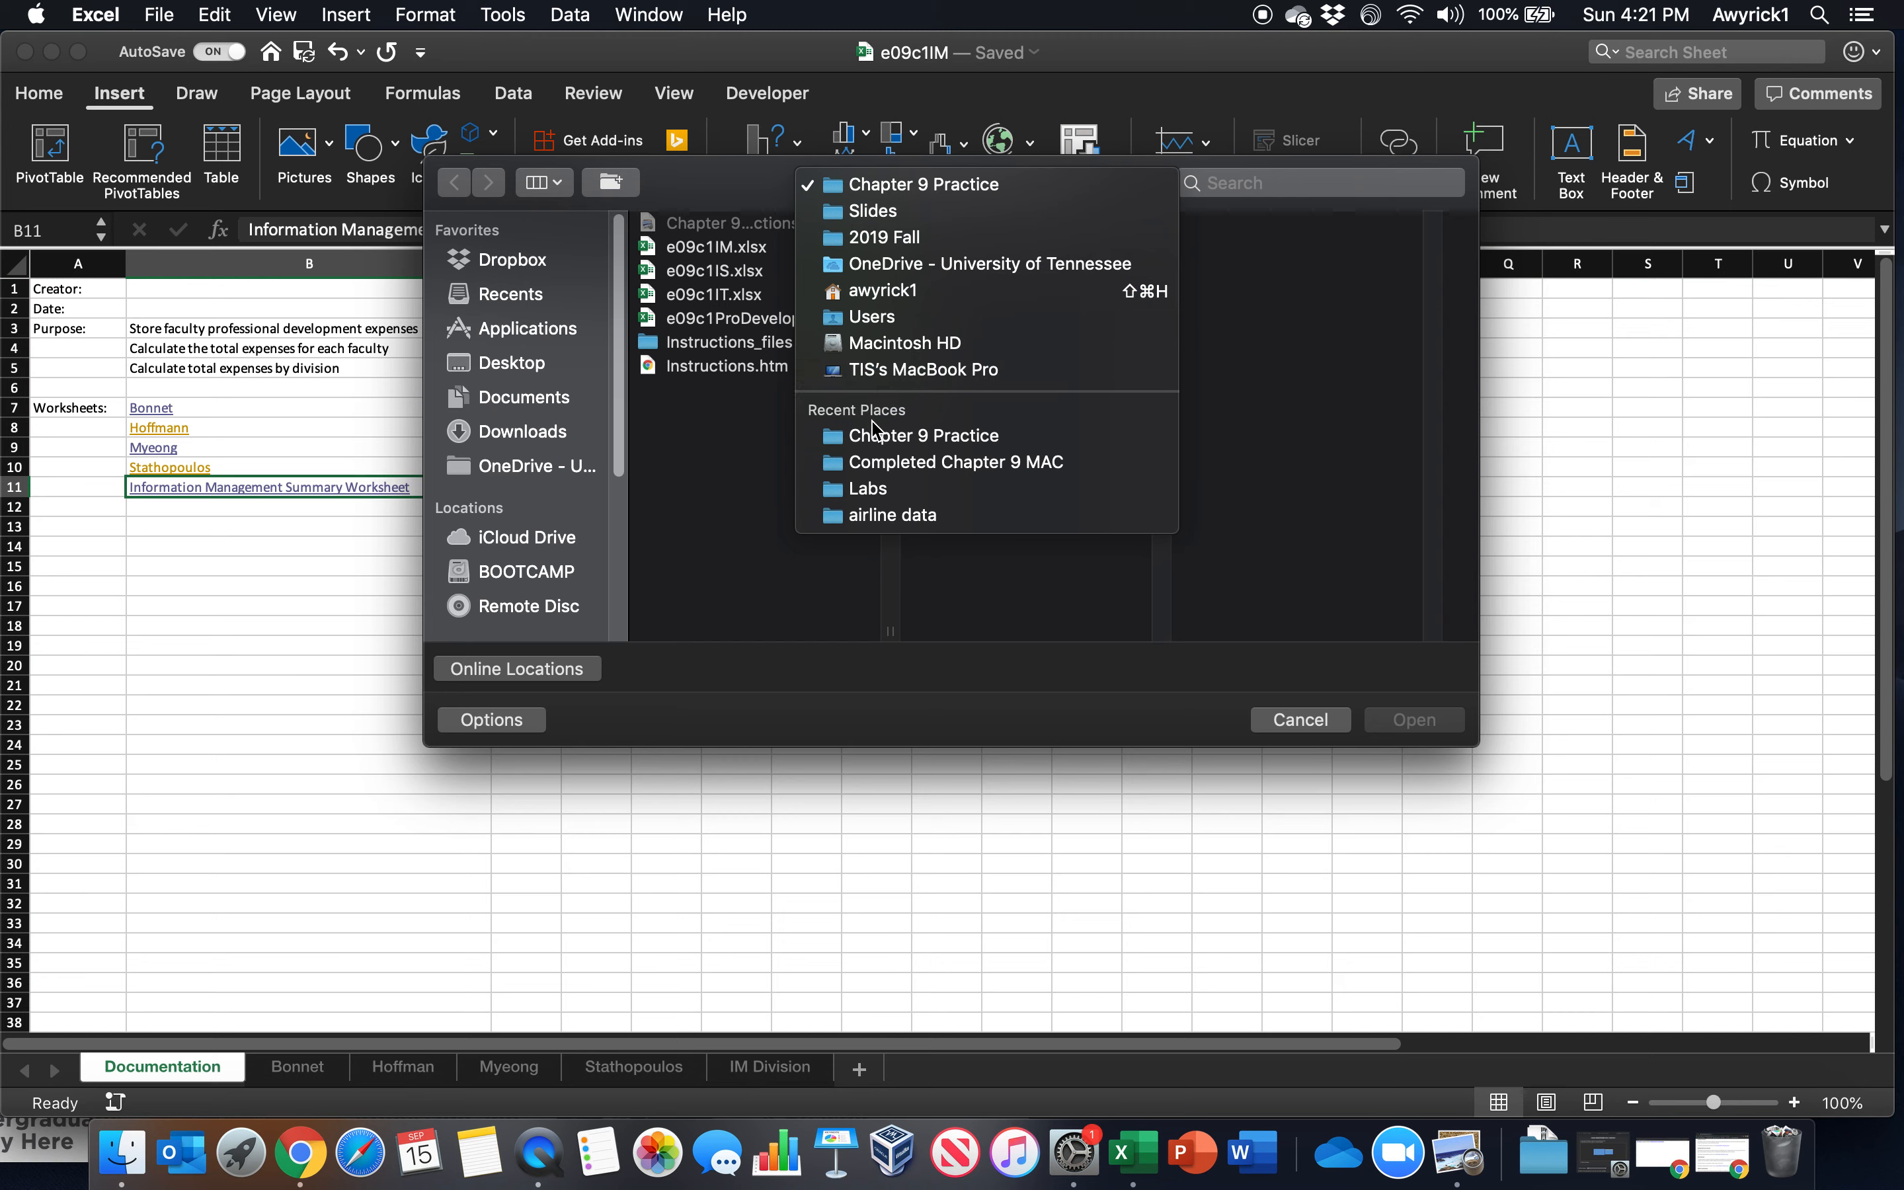
click(630, 193)
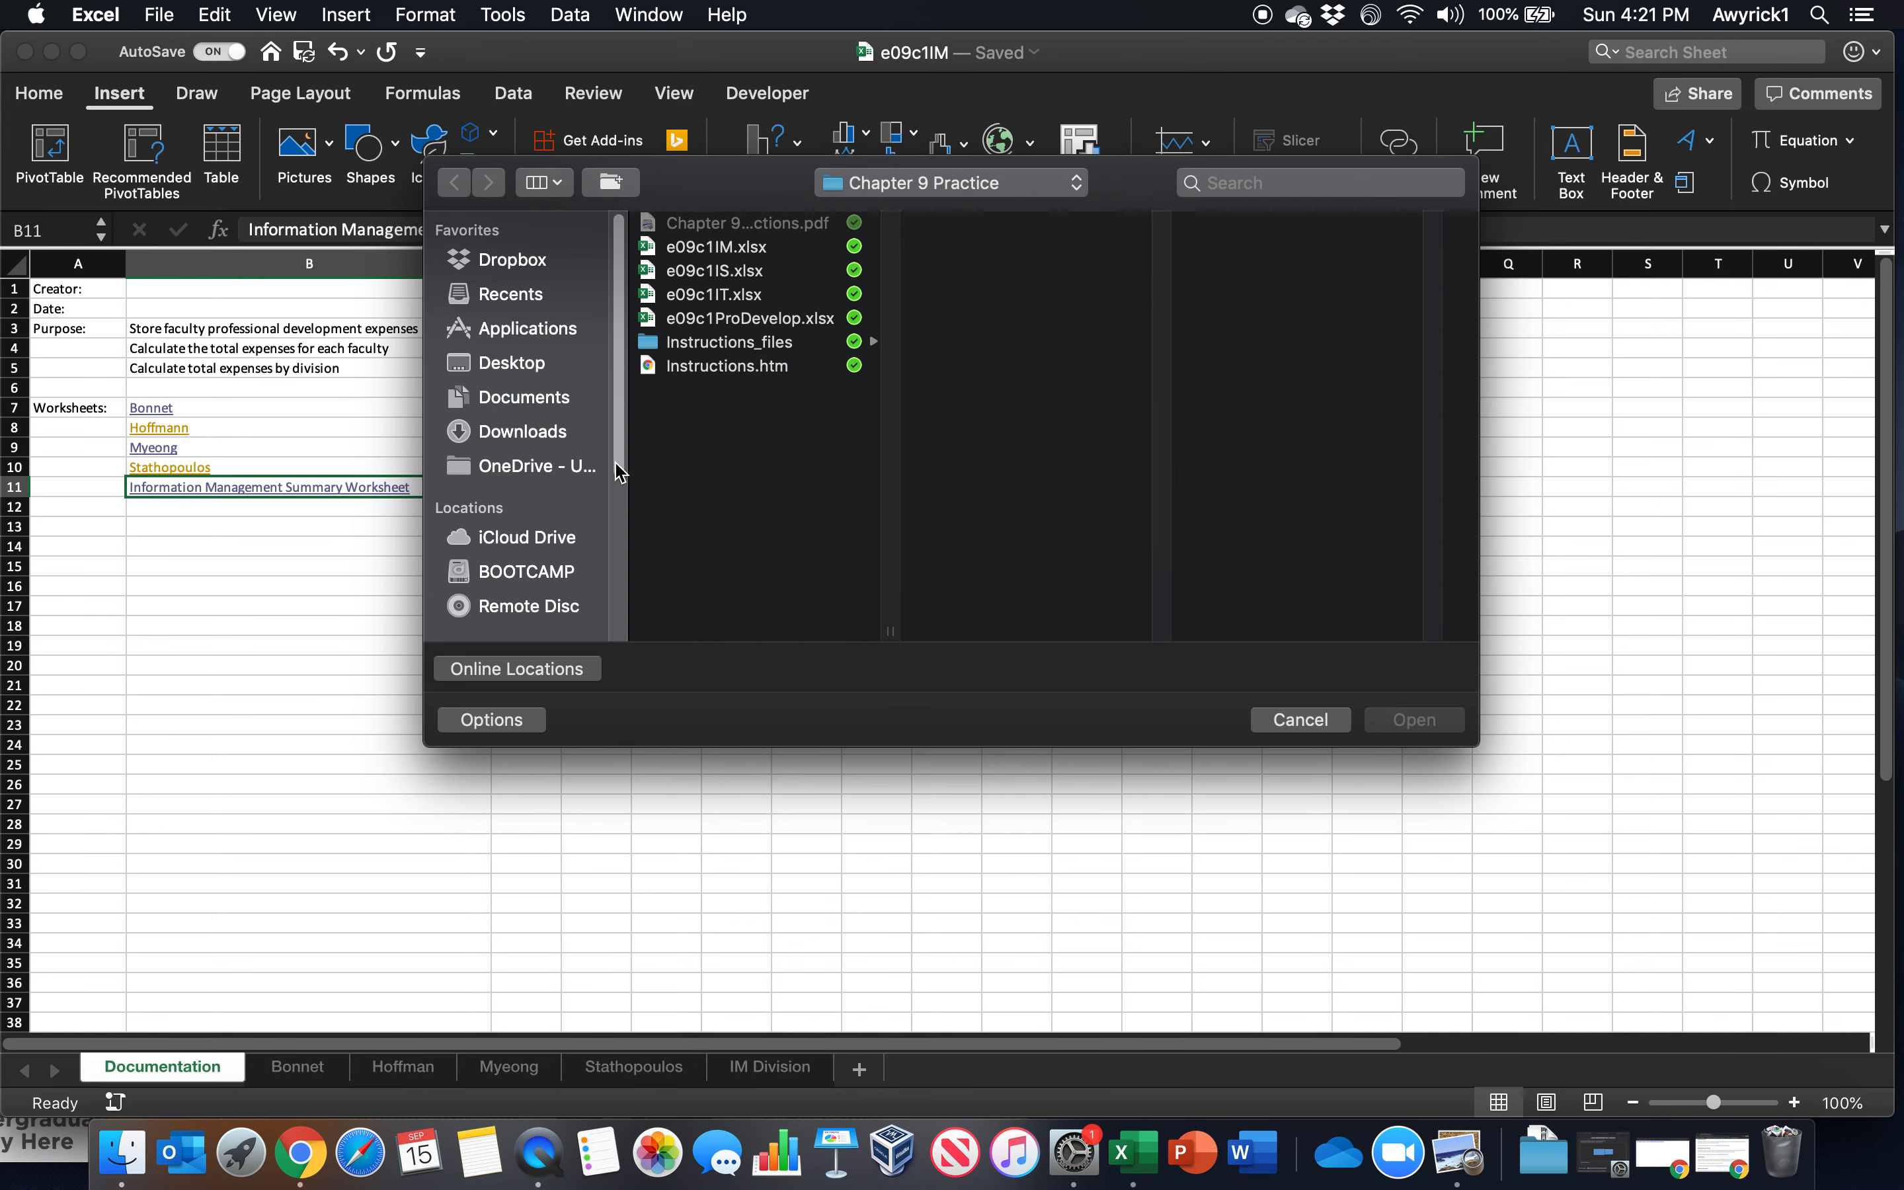
click(570, 466)
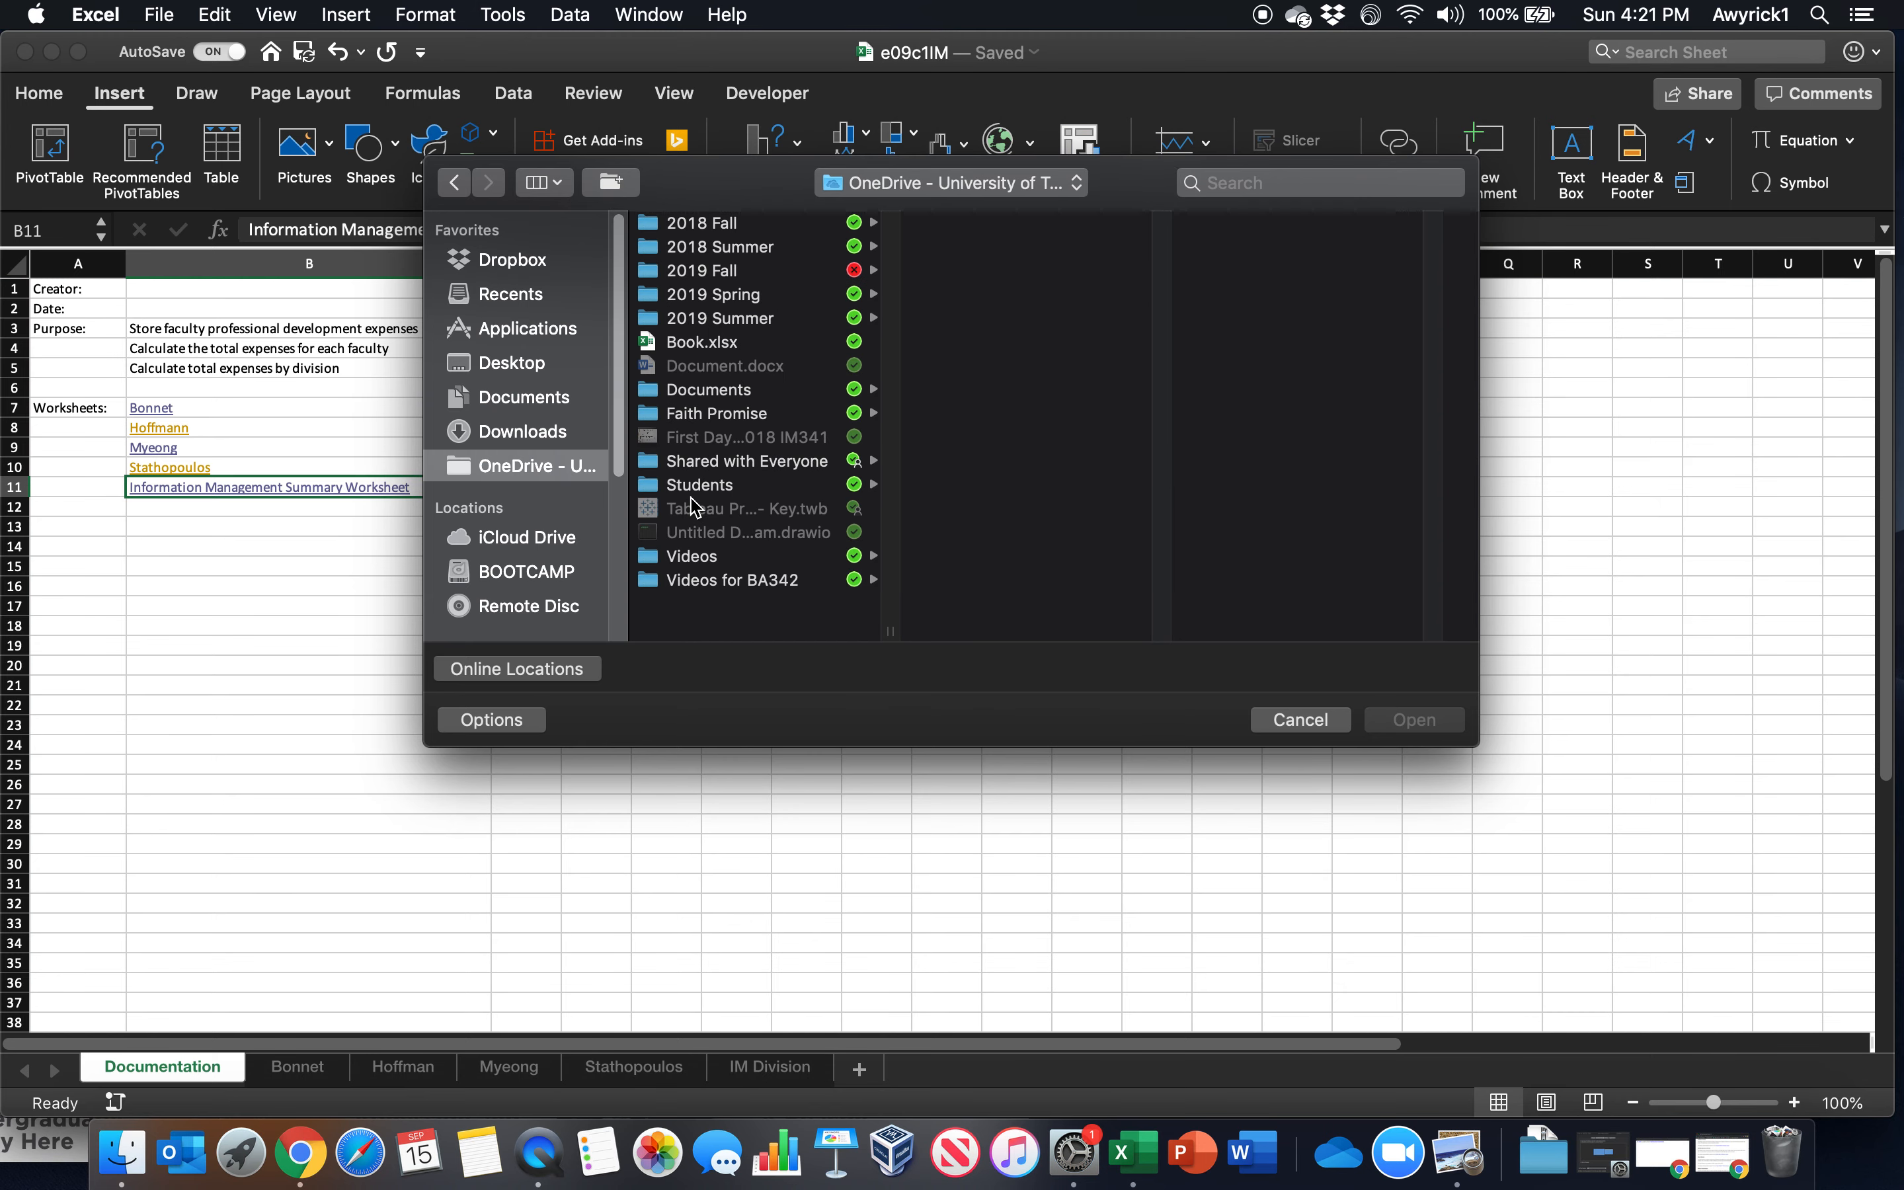
click(712, 273)
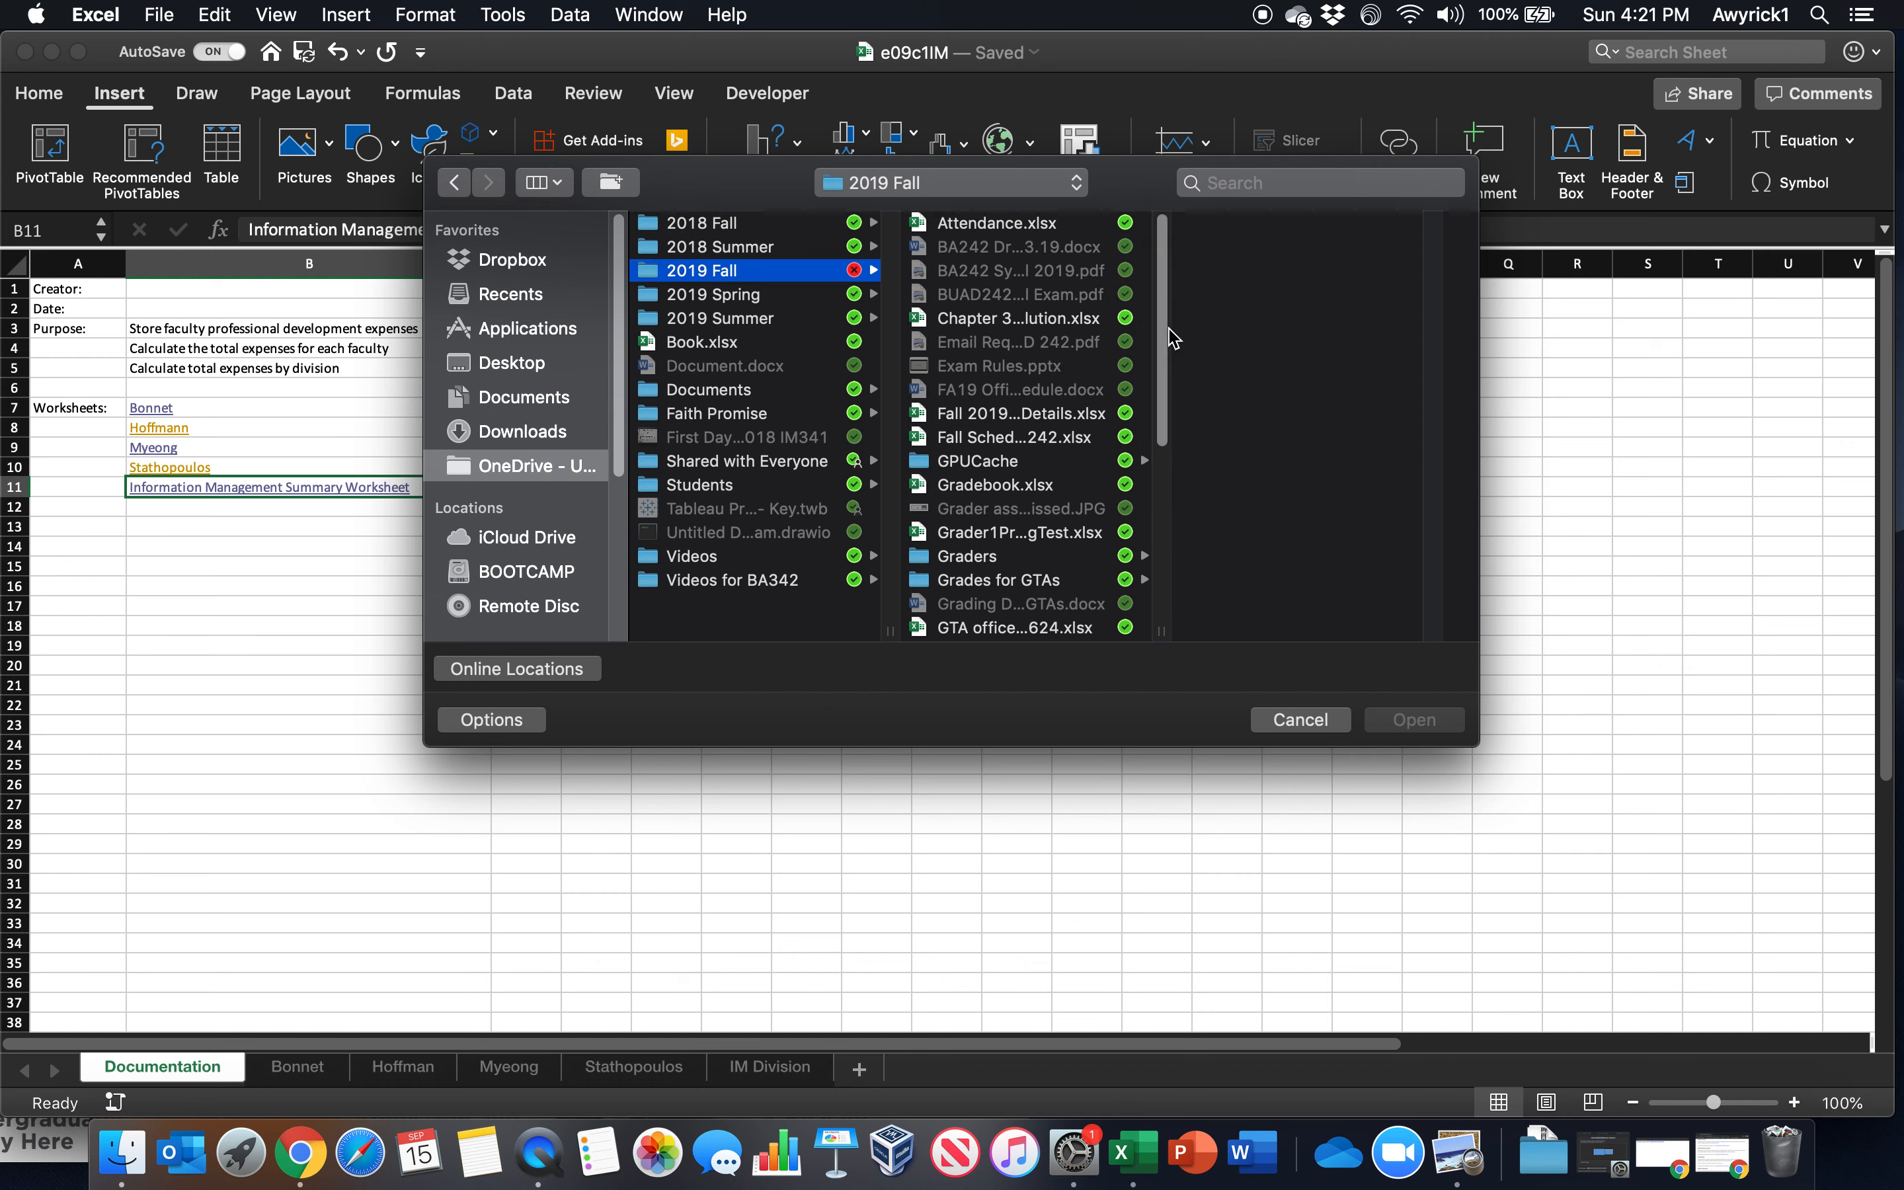
scroll(1023, 472, down, 10)
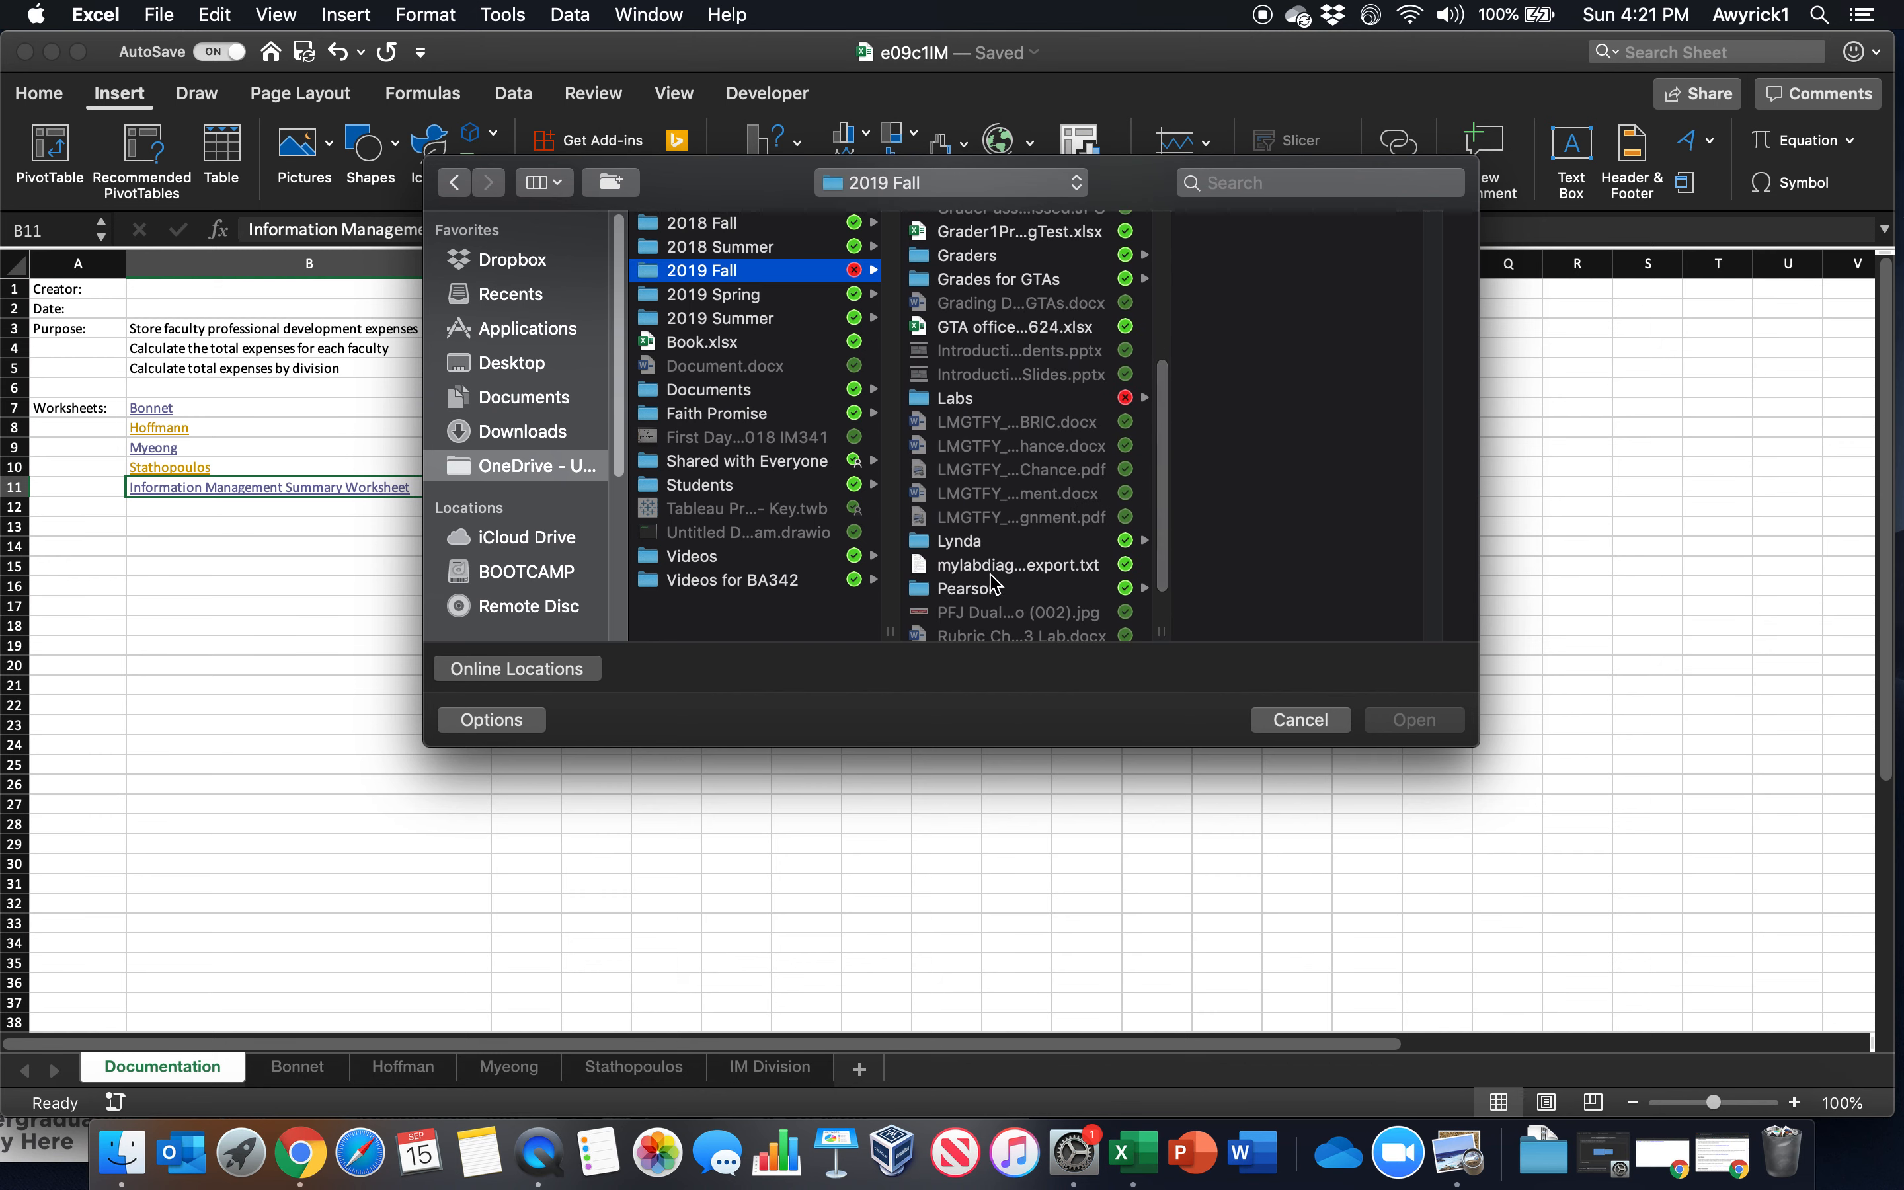
scroll(974, 590, down, 2)
click(972, 611)
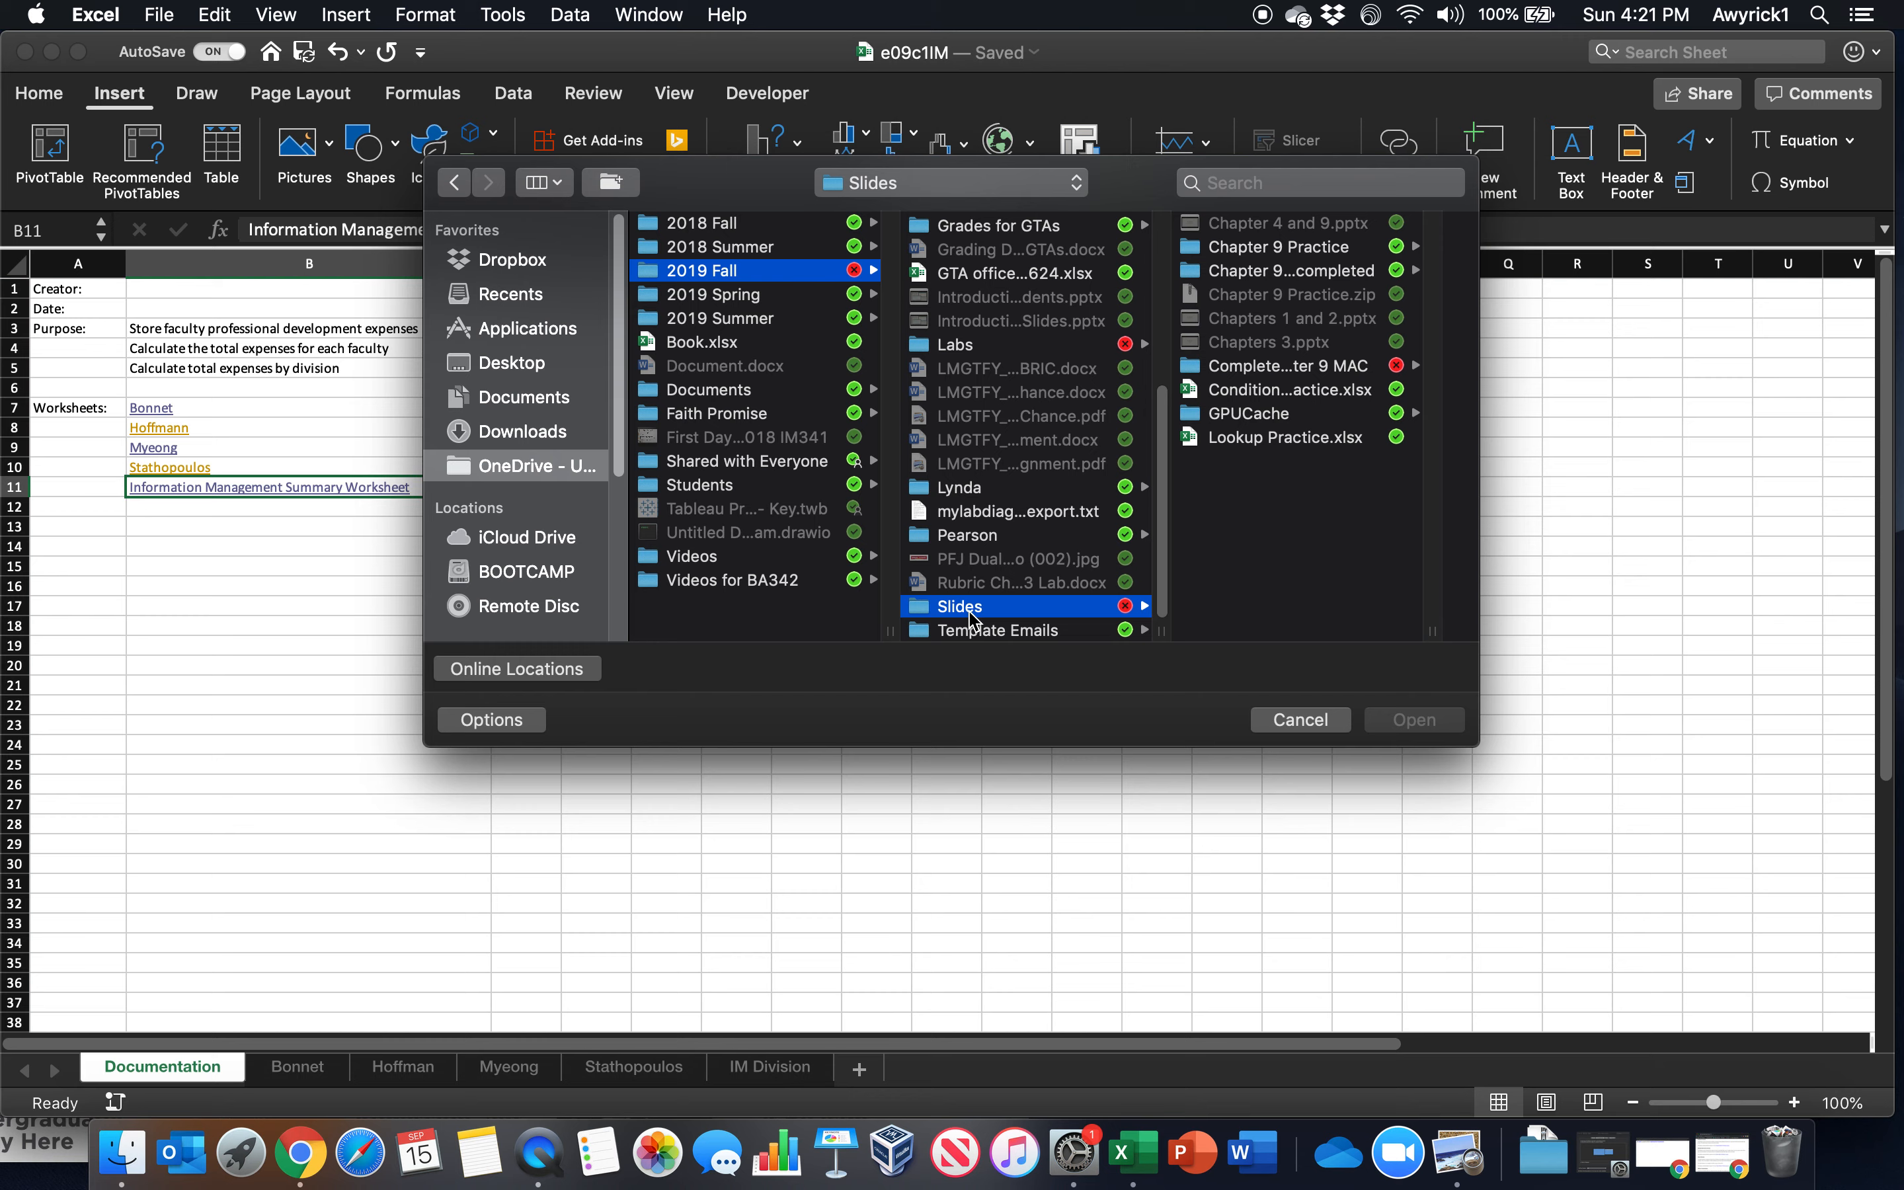
Open e09c1IS.xlsx from the Completed Chapter 9 MAC folder
click(1267, 369)
click(1306, 251)
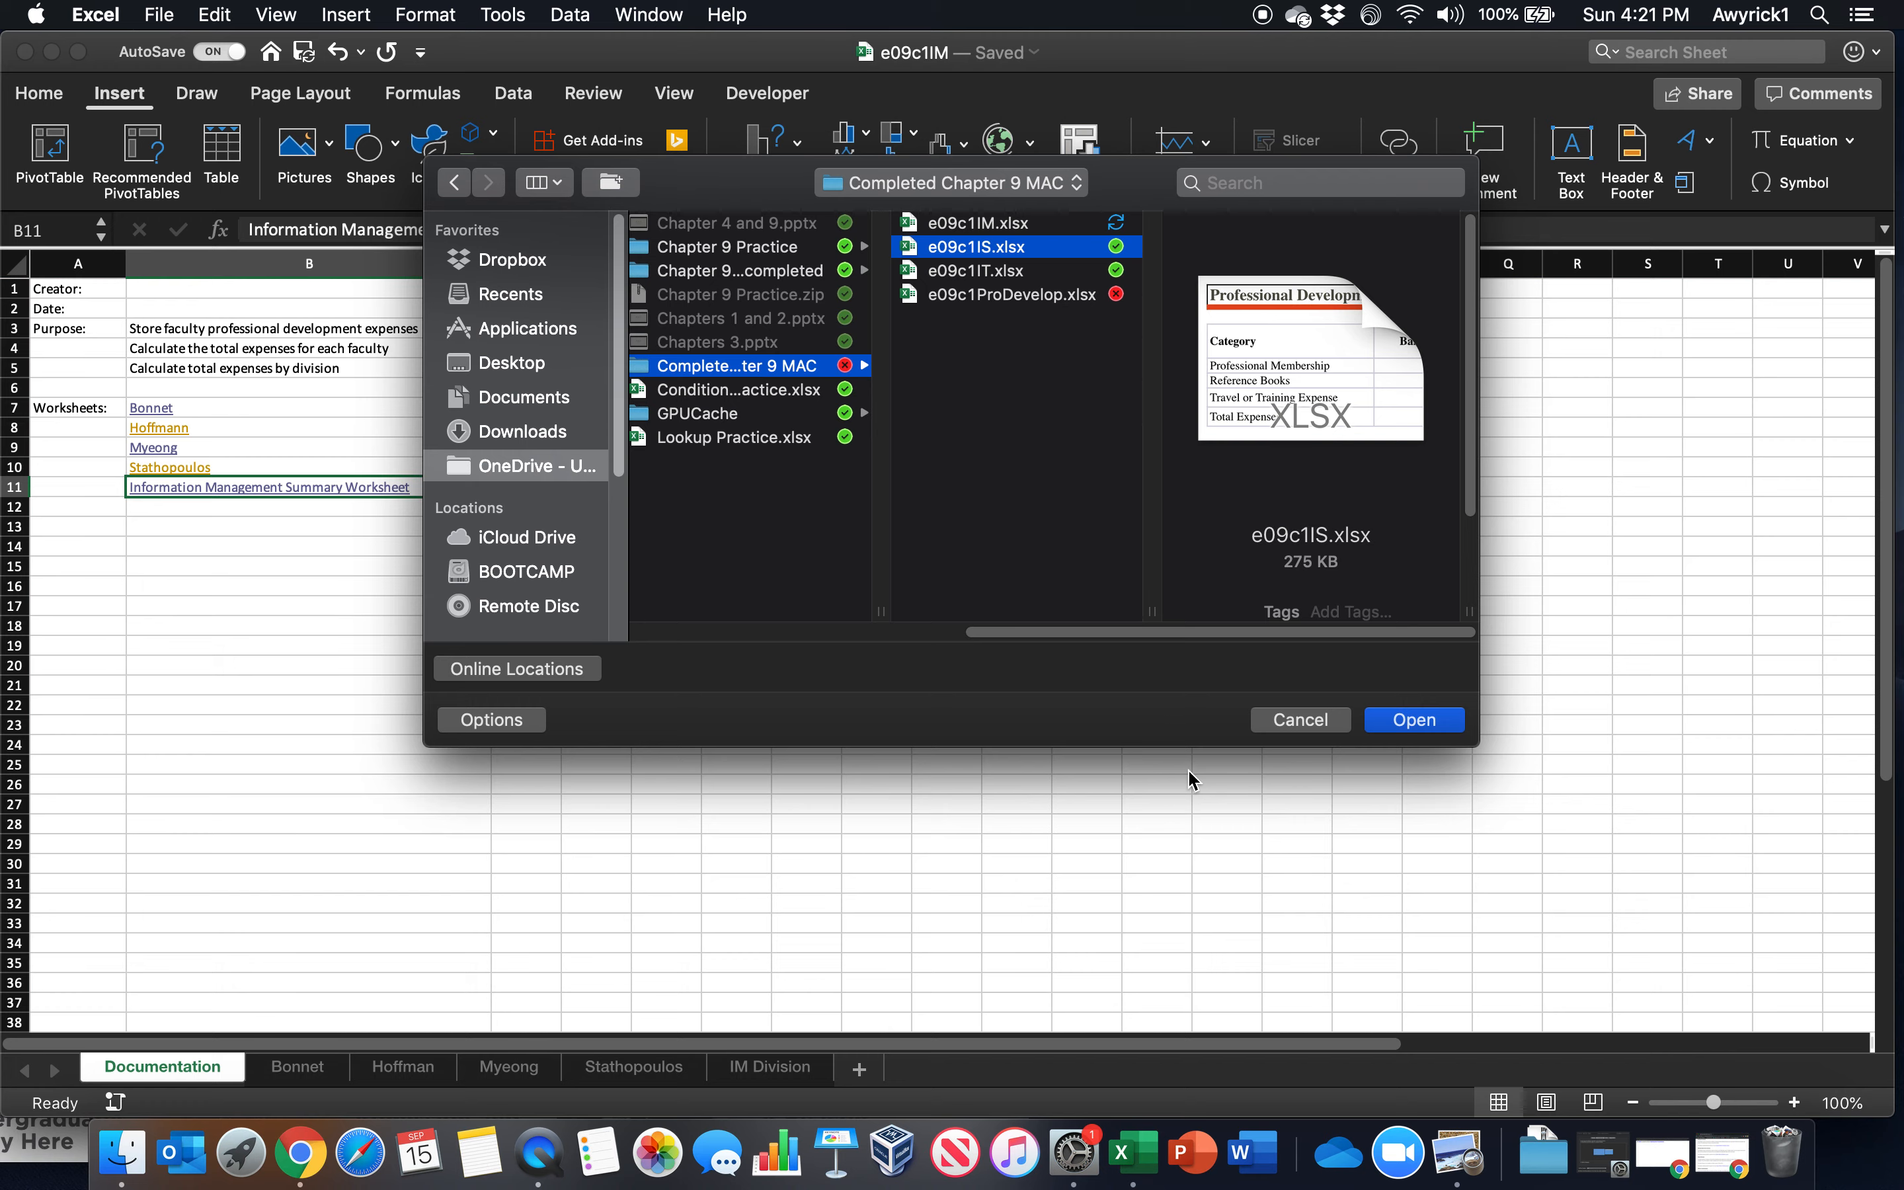
click(1441, 726)
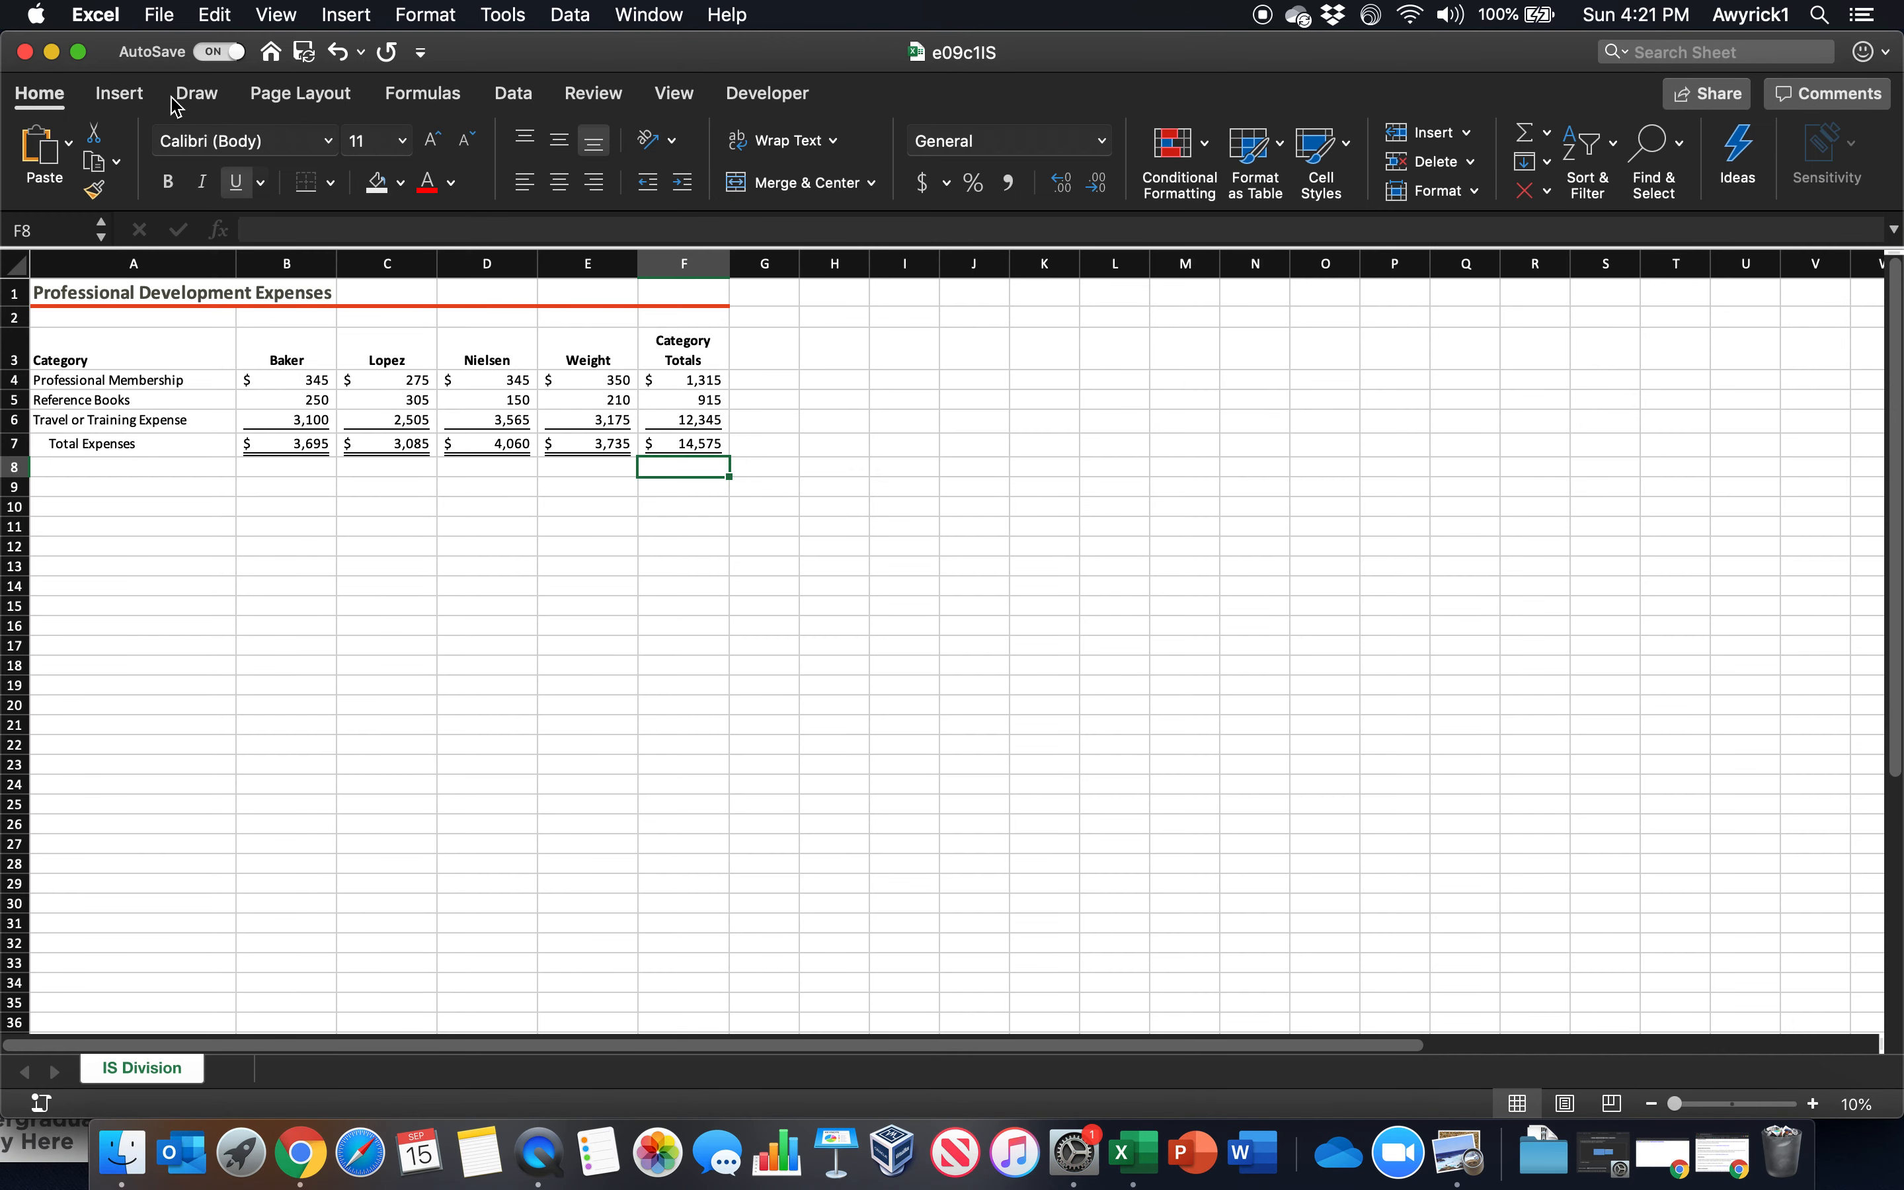
Open e09c1IT.xlsx from the Completed Chapter 9 MAC folder
click(159, 14)
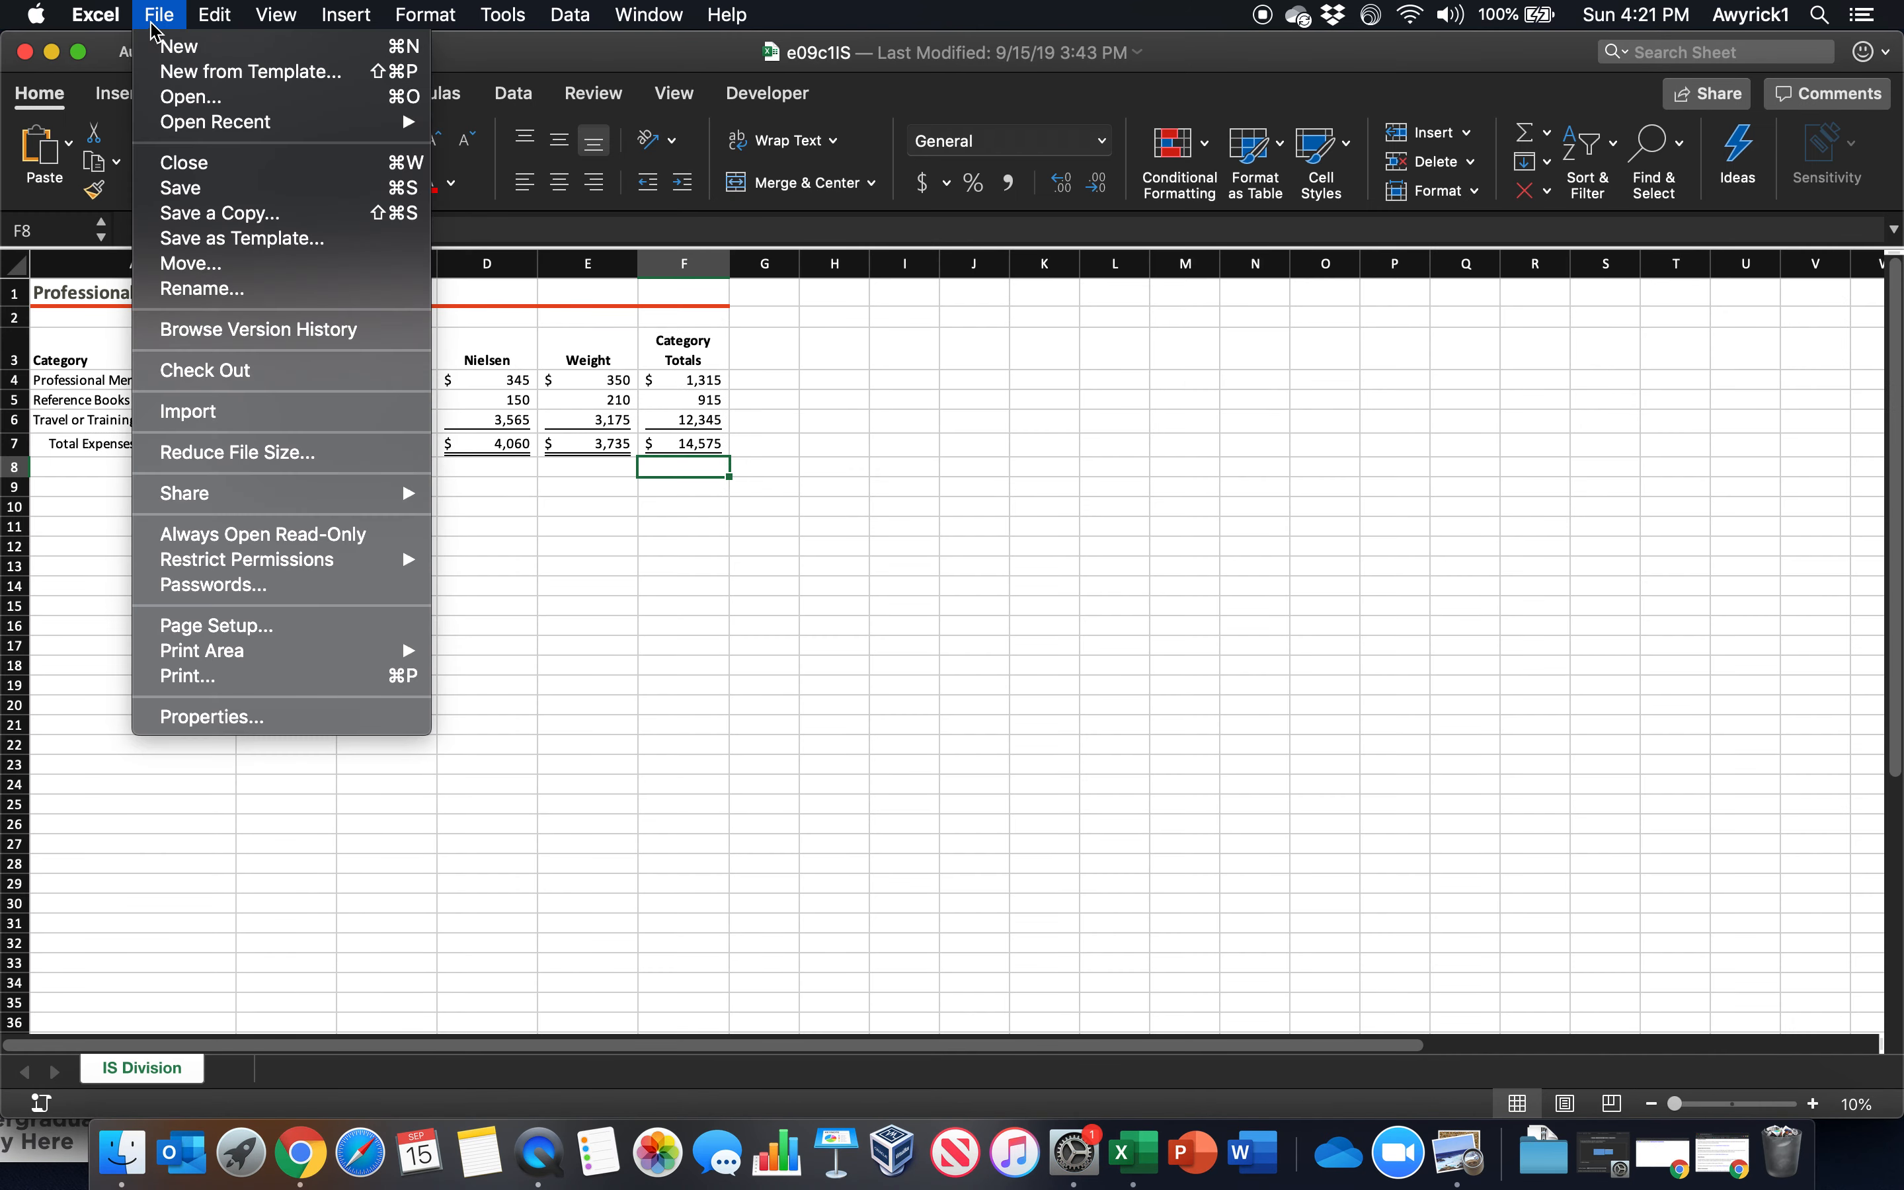
click(161, 96)
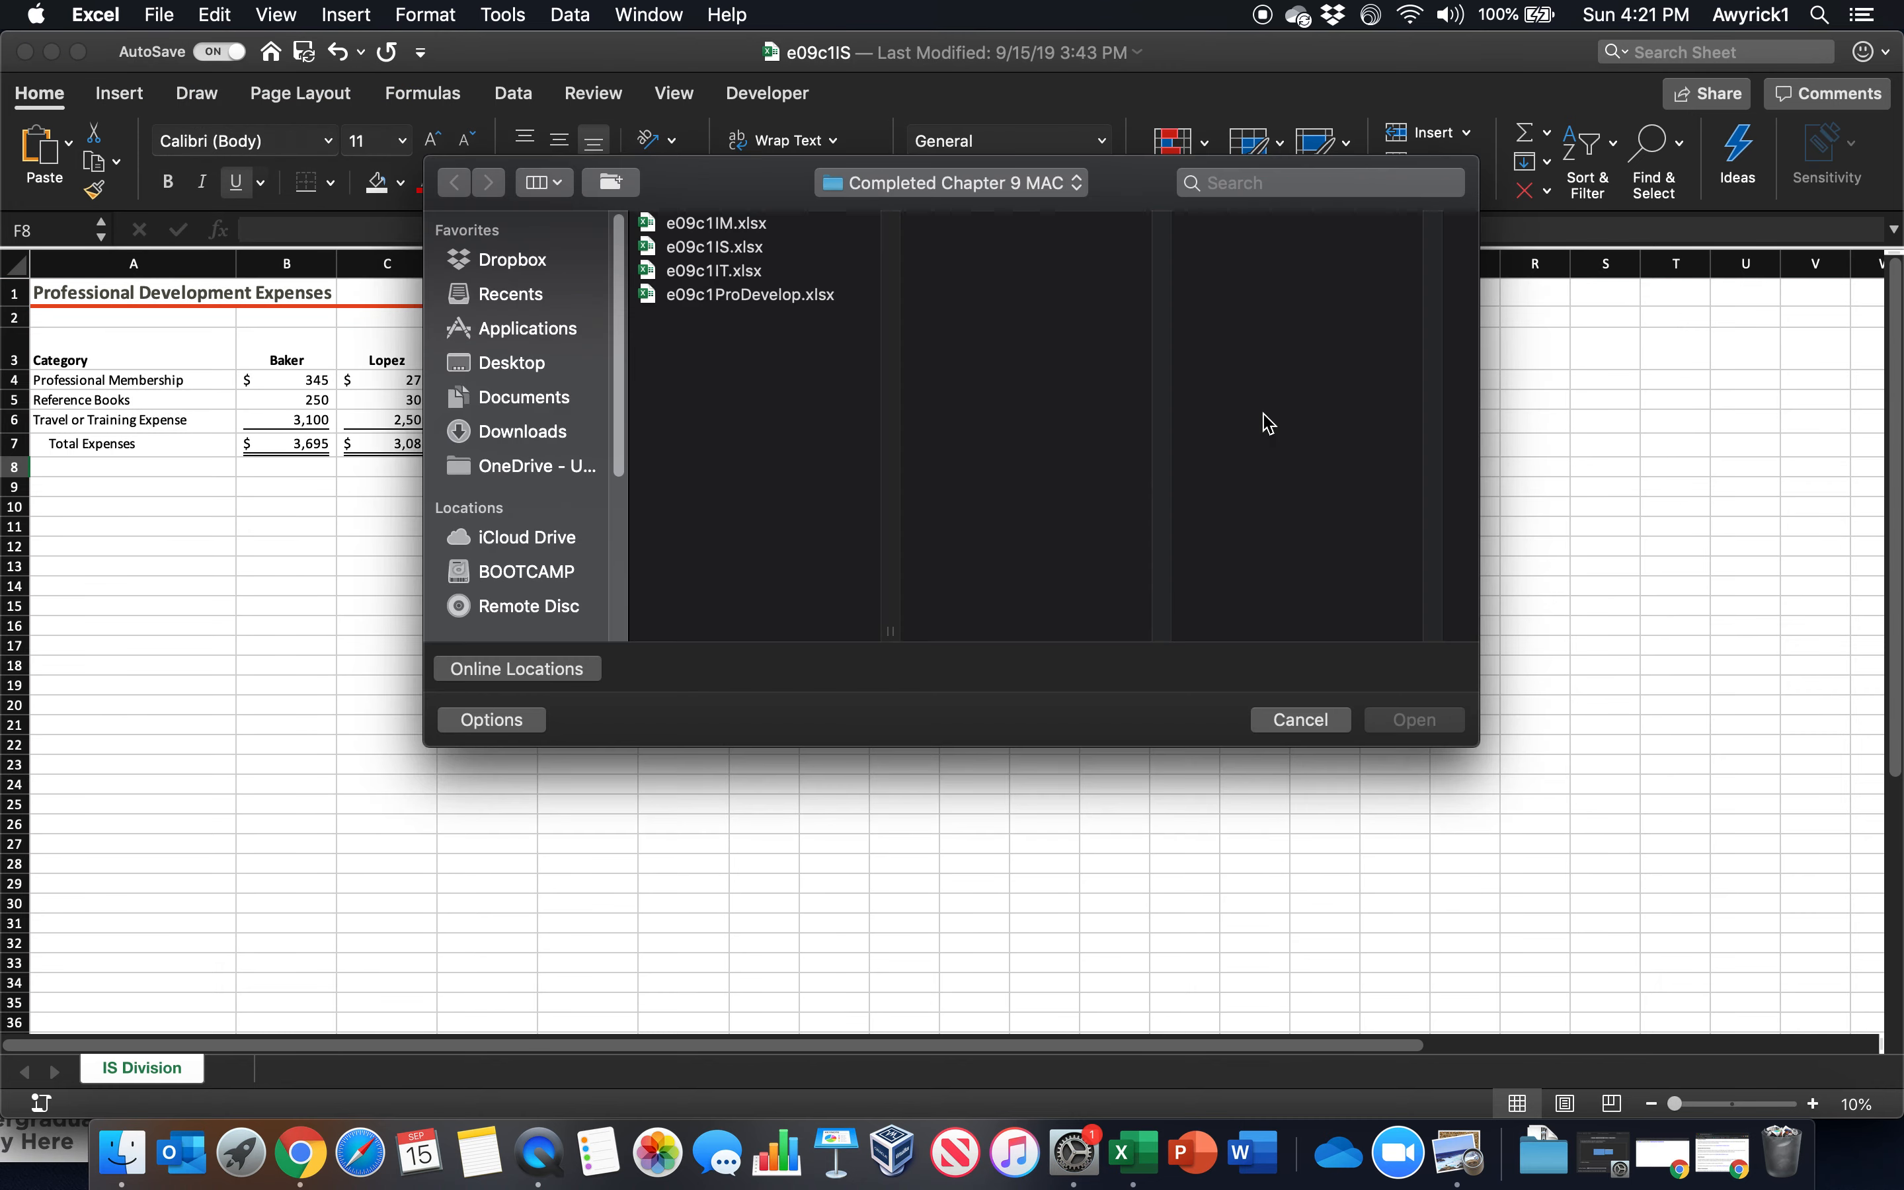
double_click(699, 272)
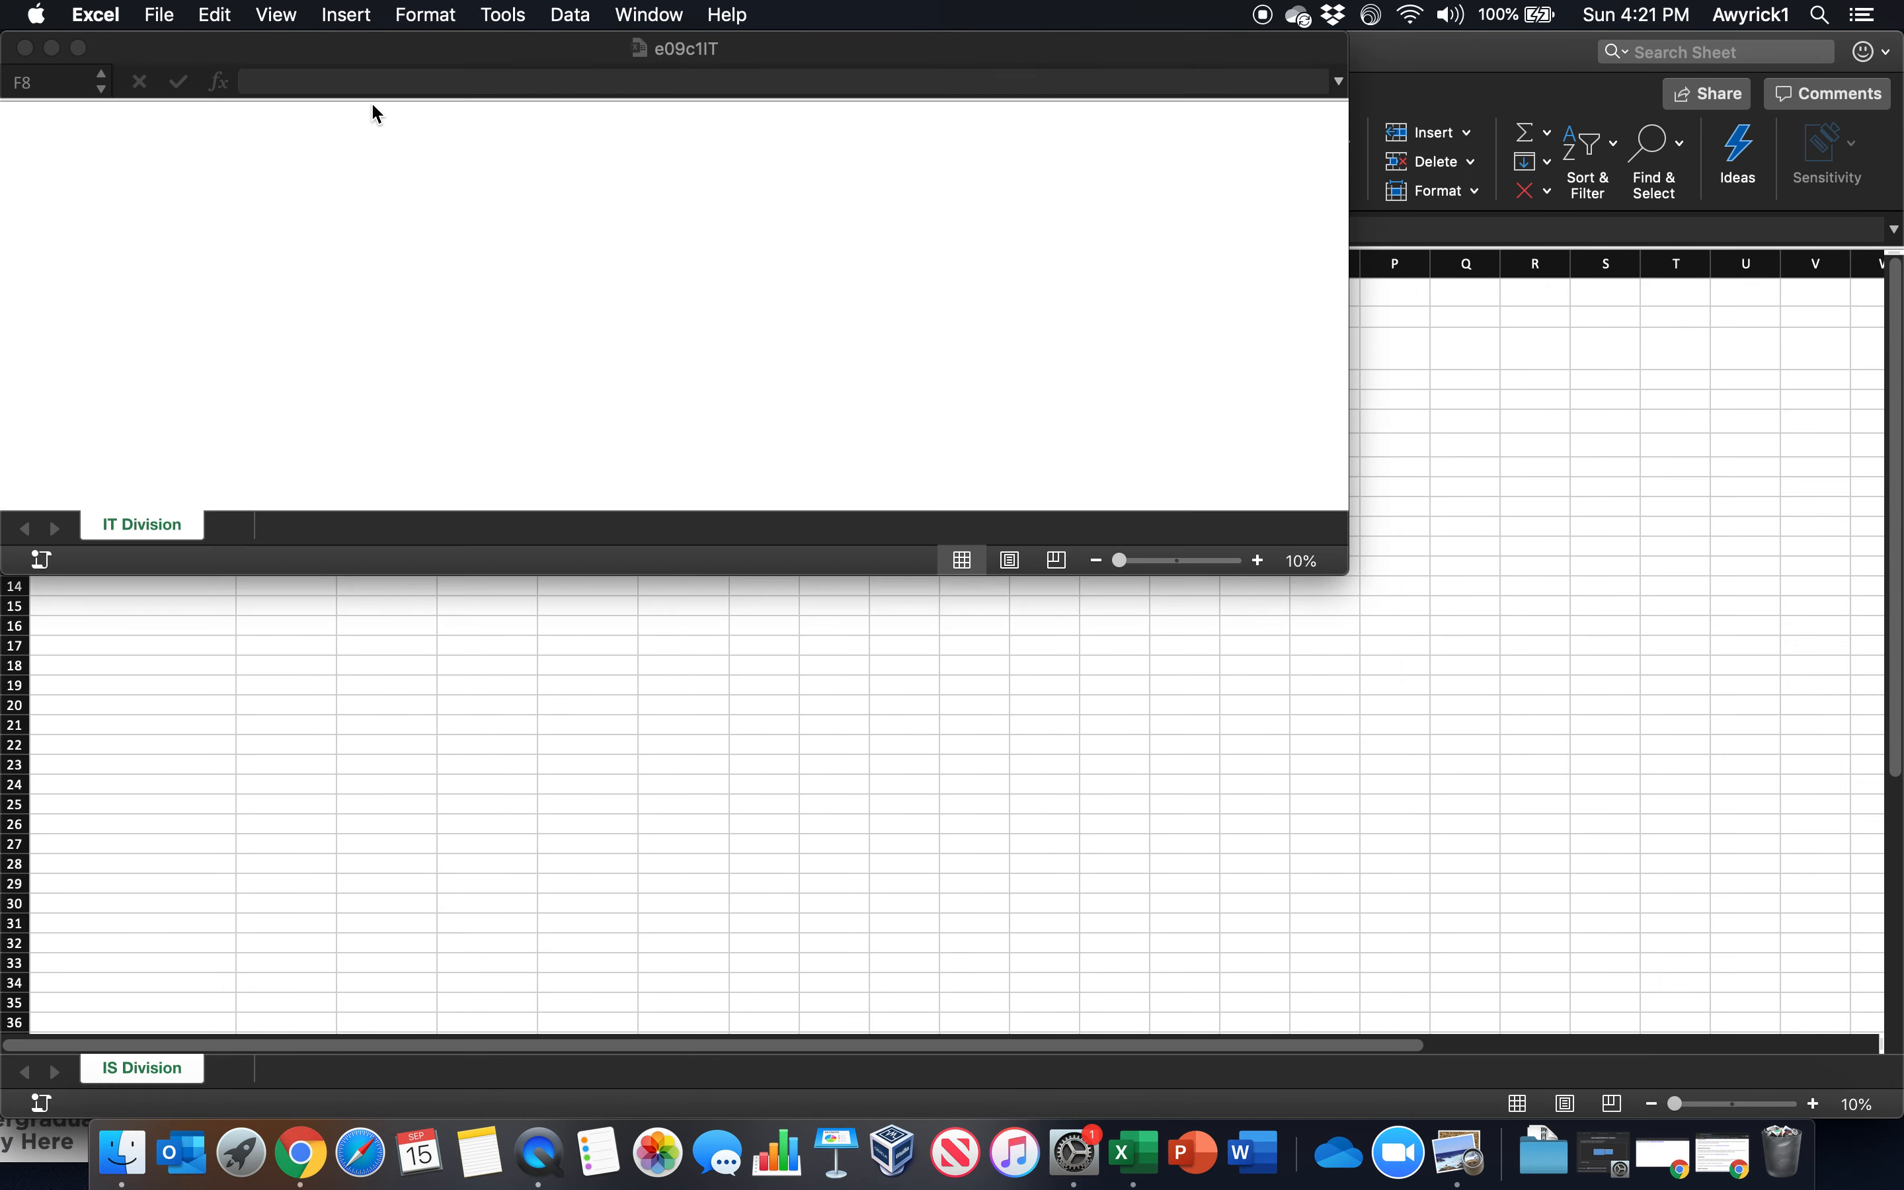
Open e09c1ProDevelop.xlsx from the Completed Chapter 9 MAC folder
click(161, 14)
click(161, 14)
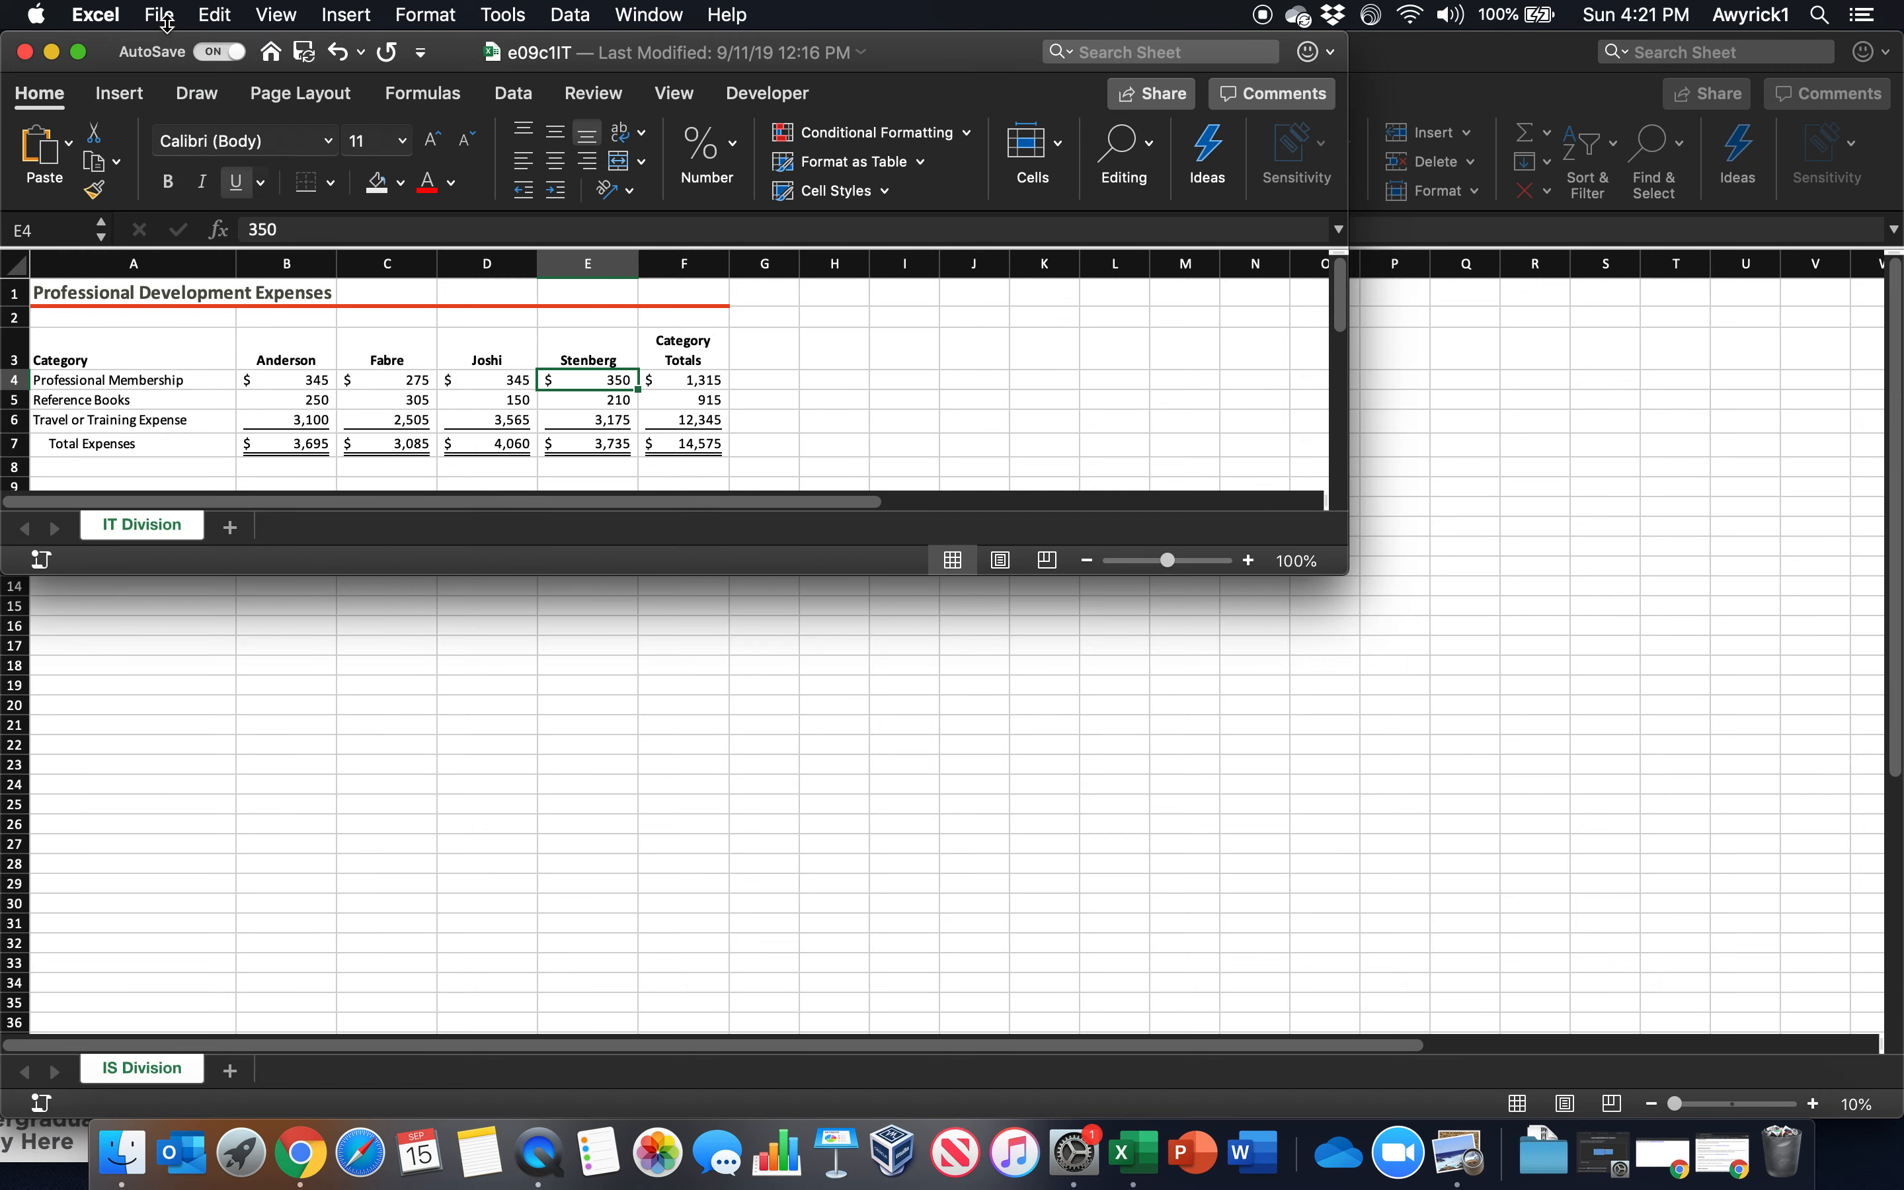
click(161, 14)
click(189, 96)
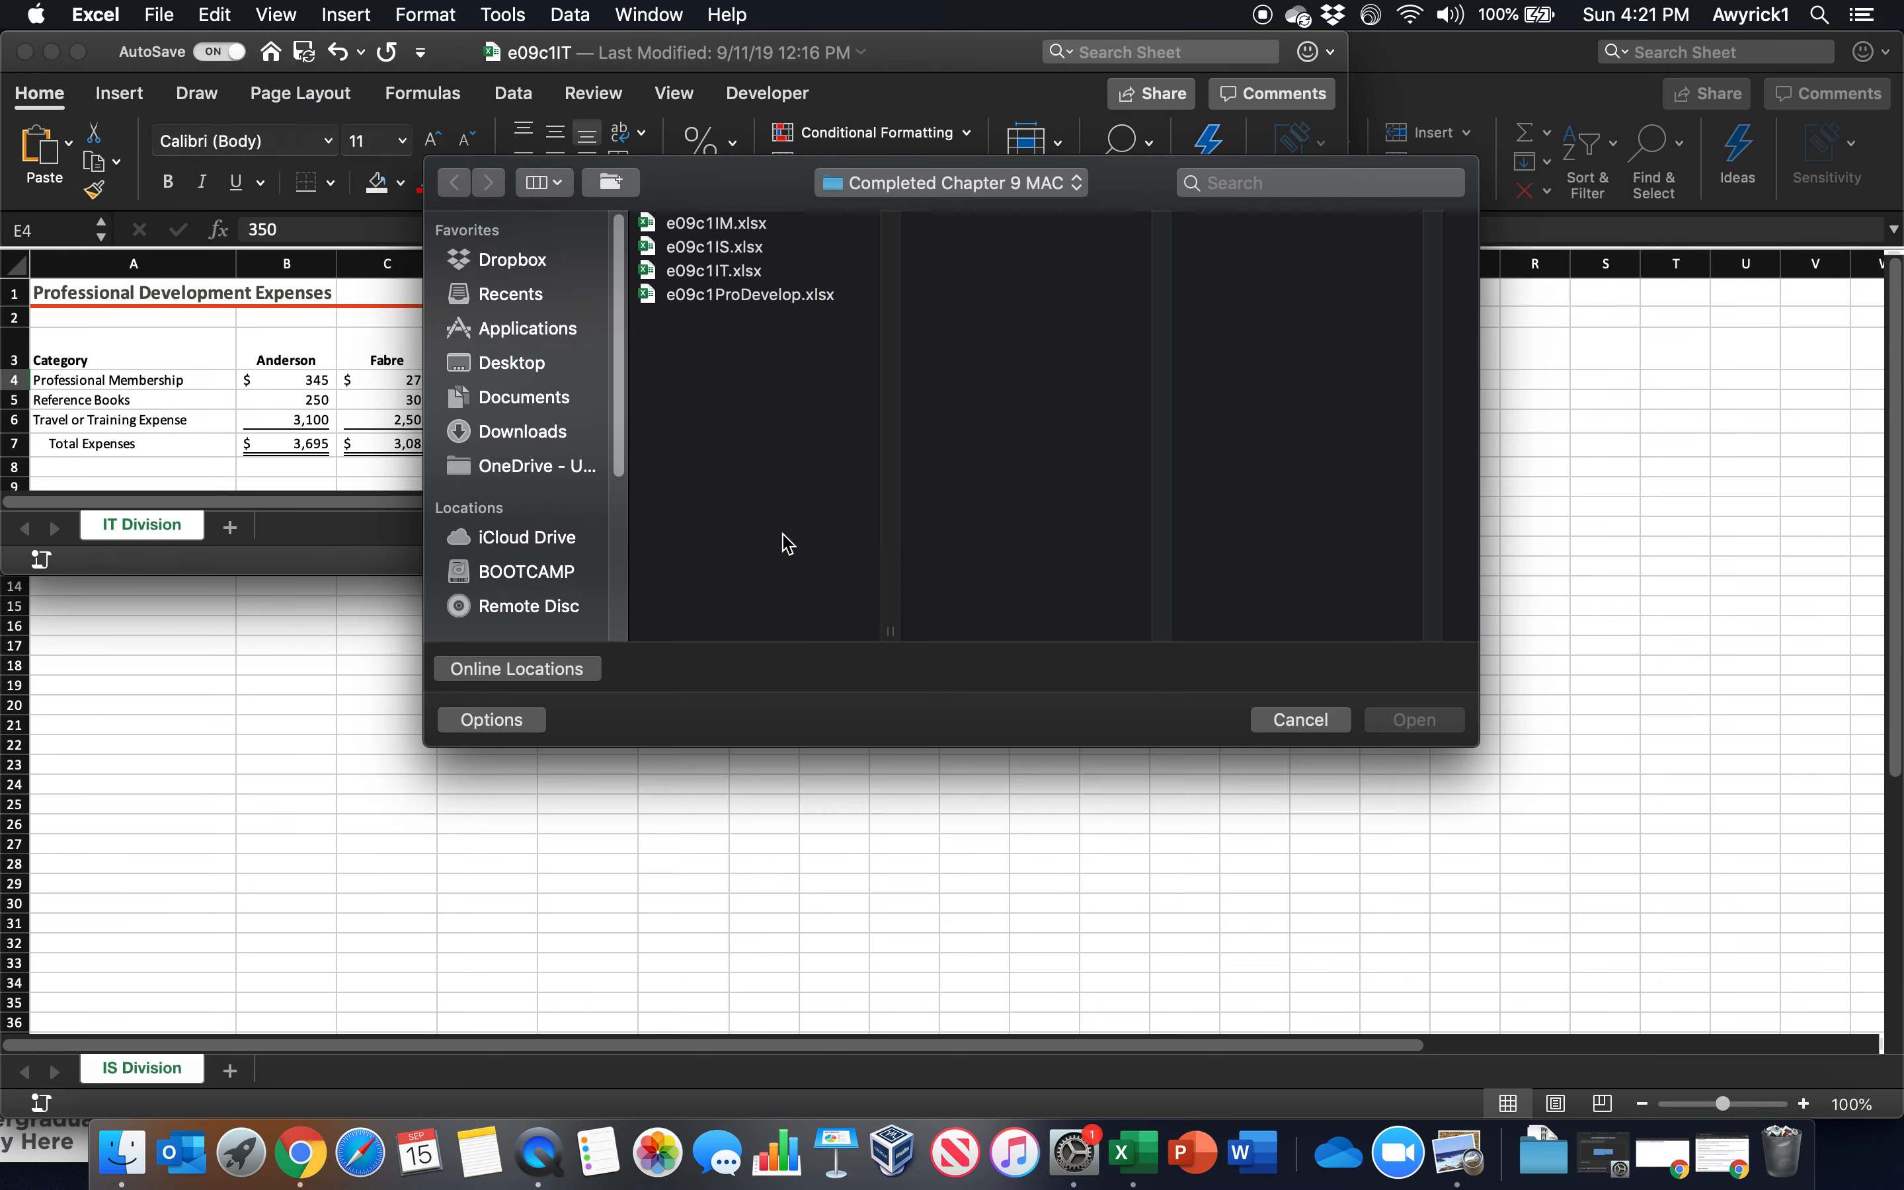
click(733, 296)
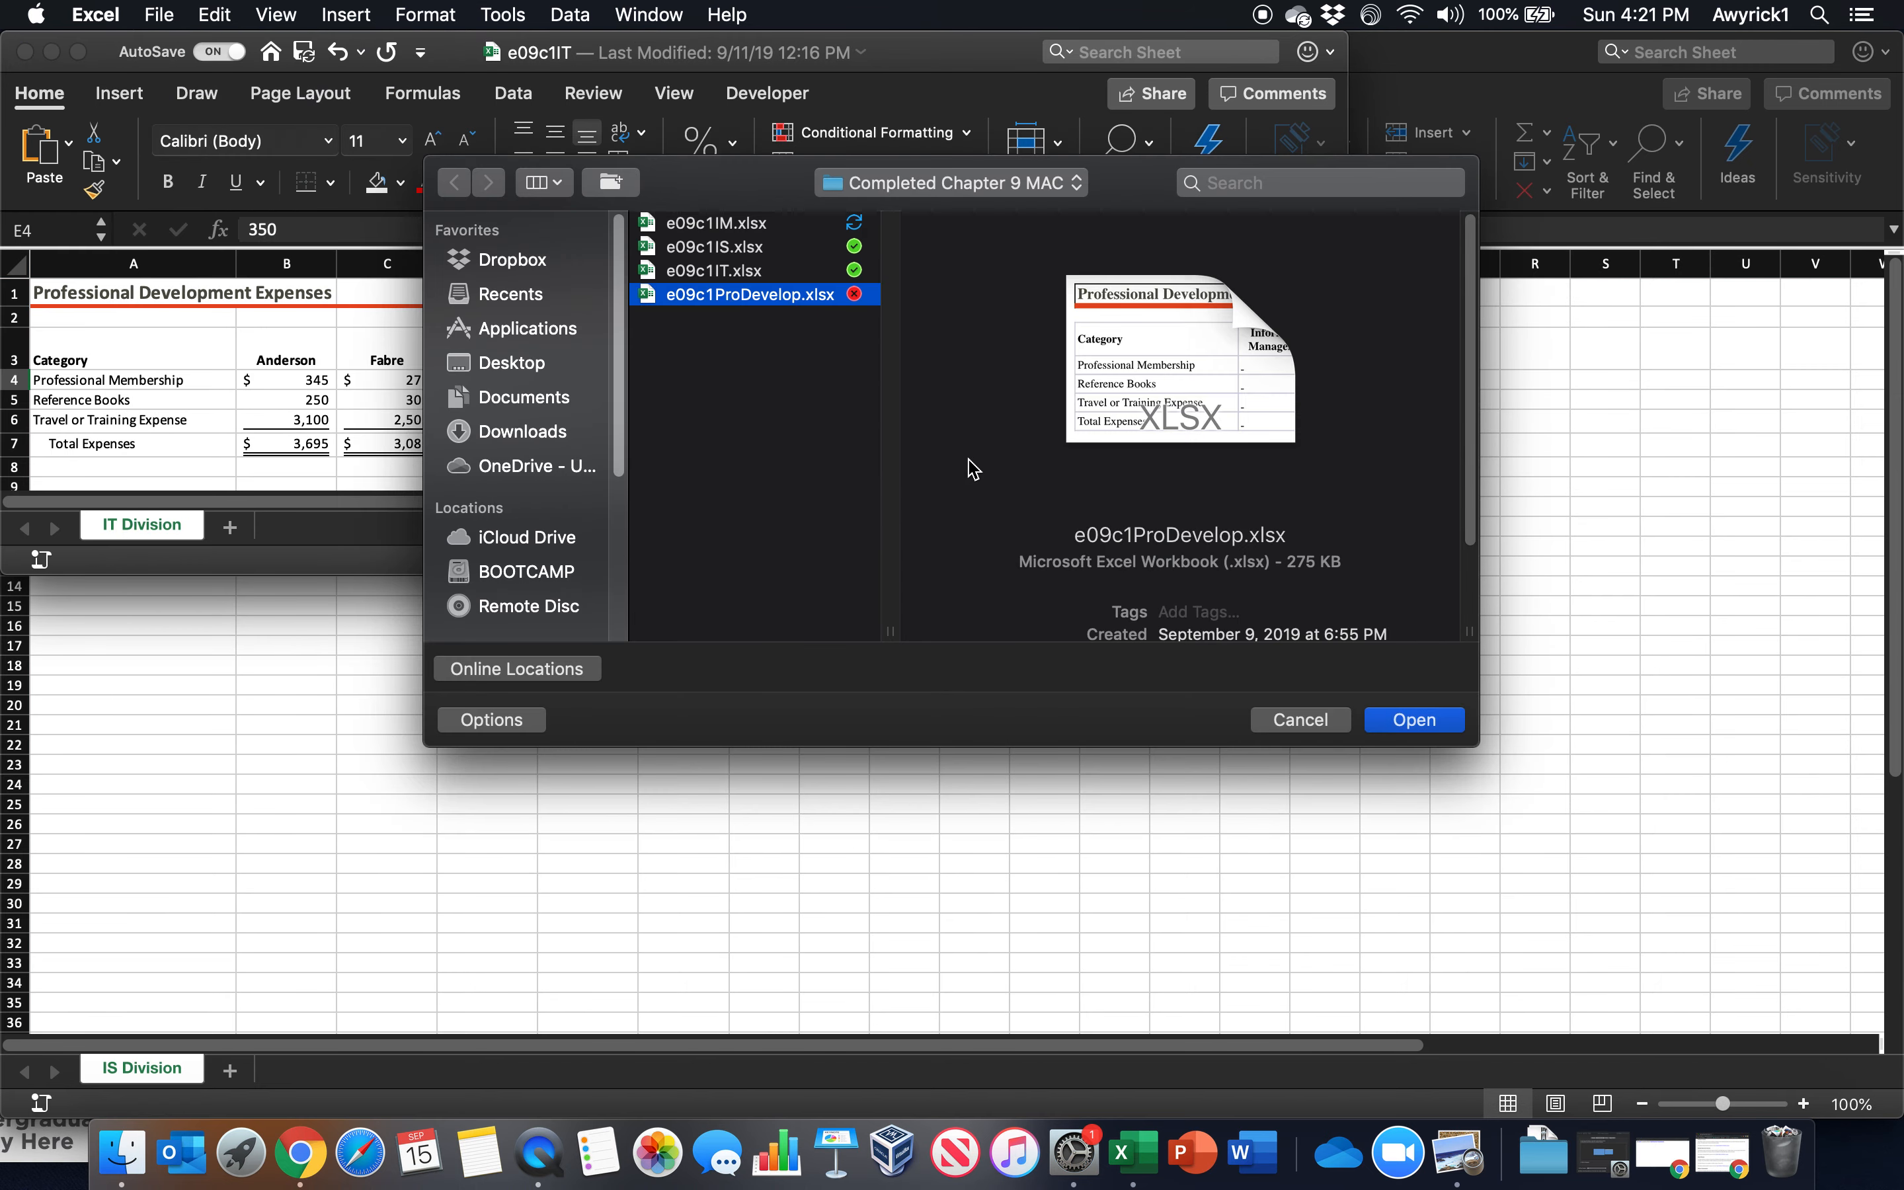
click(1414, 720)
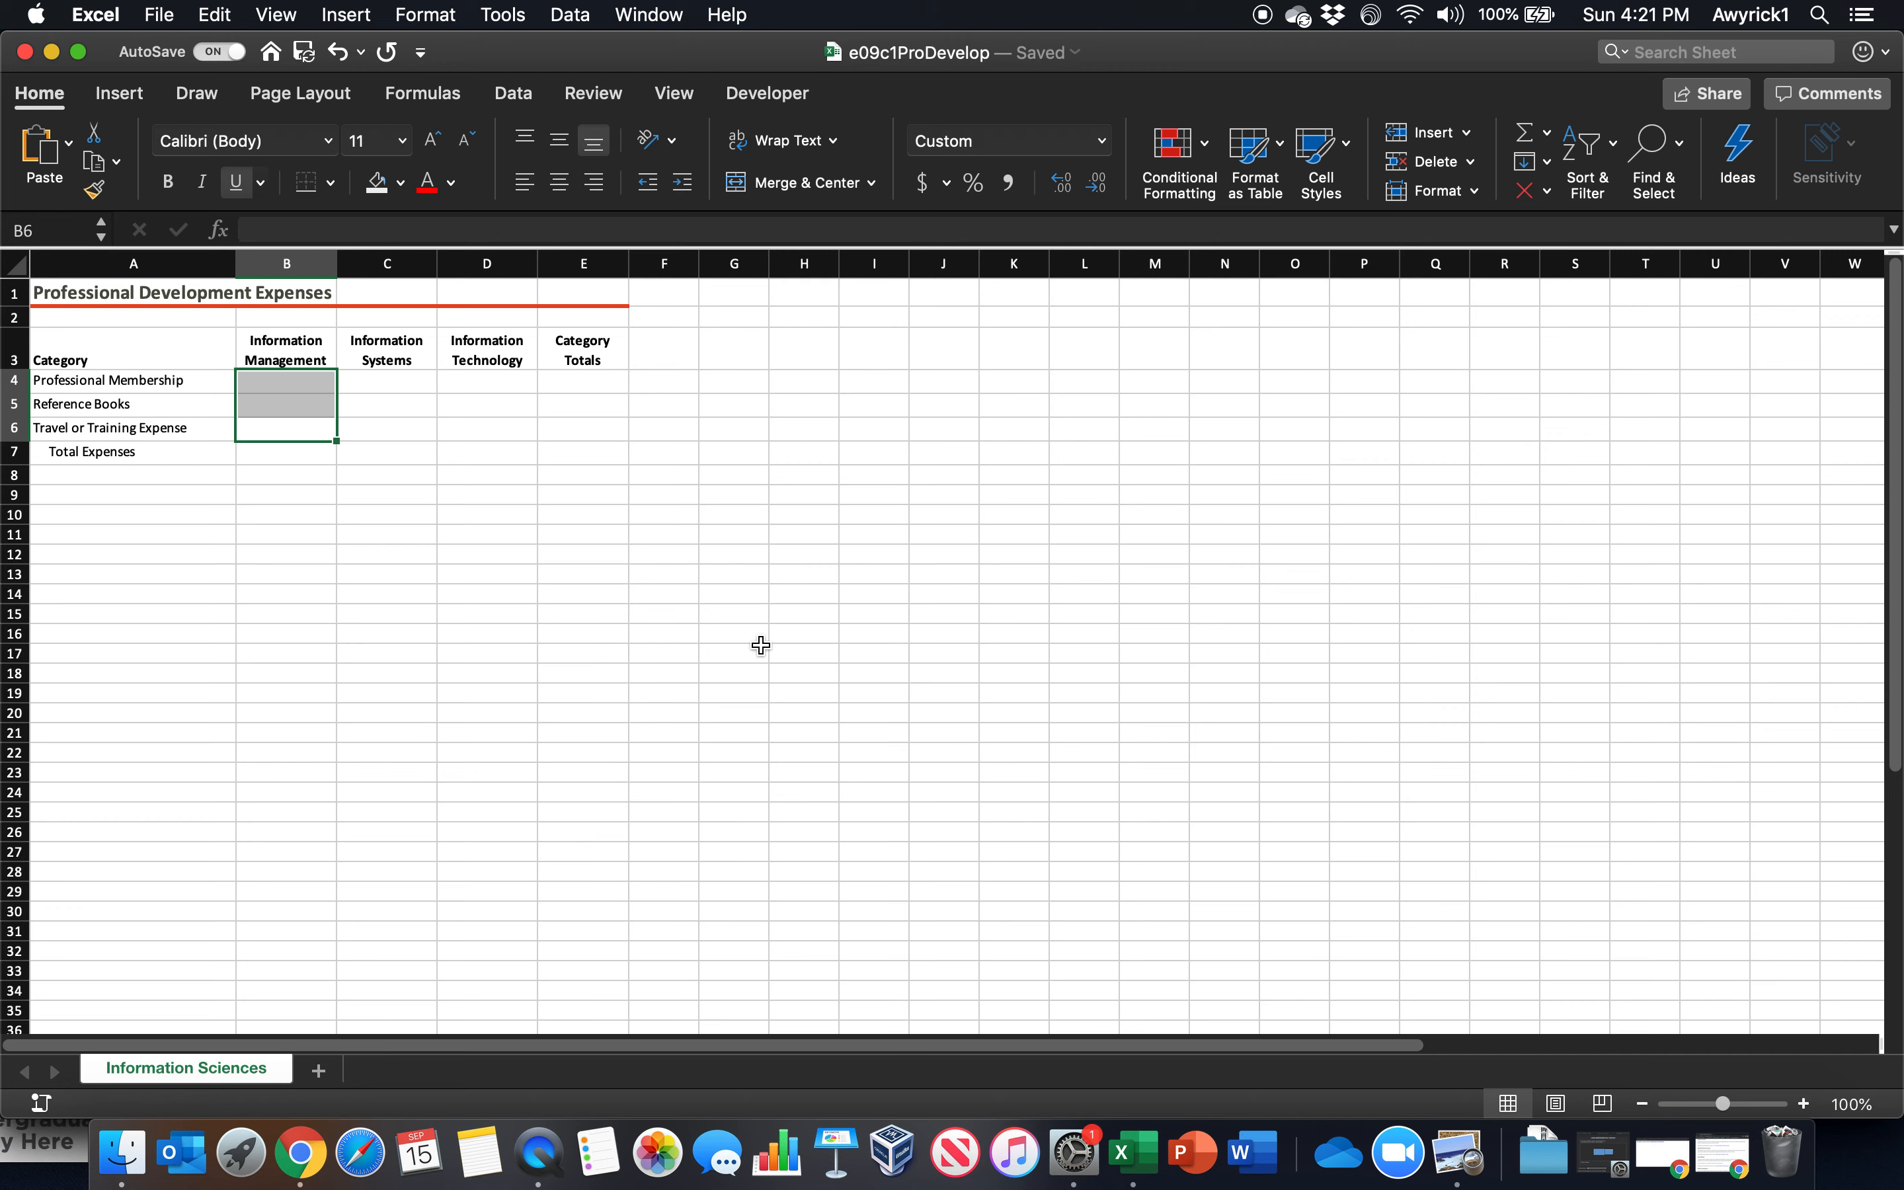
Arrange the windows as Tiled with the option Windows of active workbook turned on
click(644, 15)
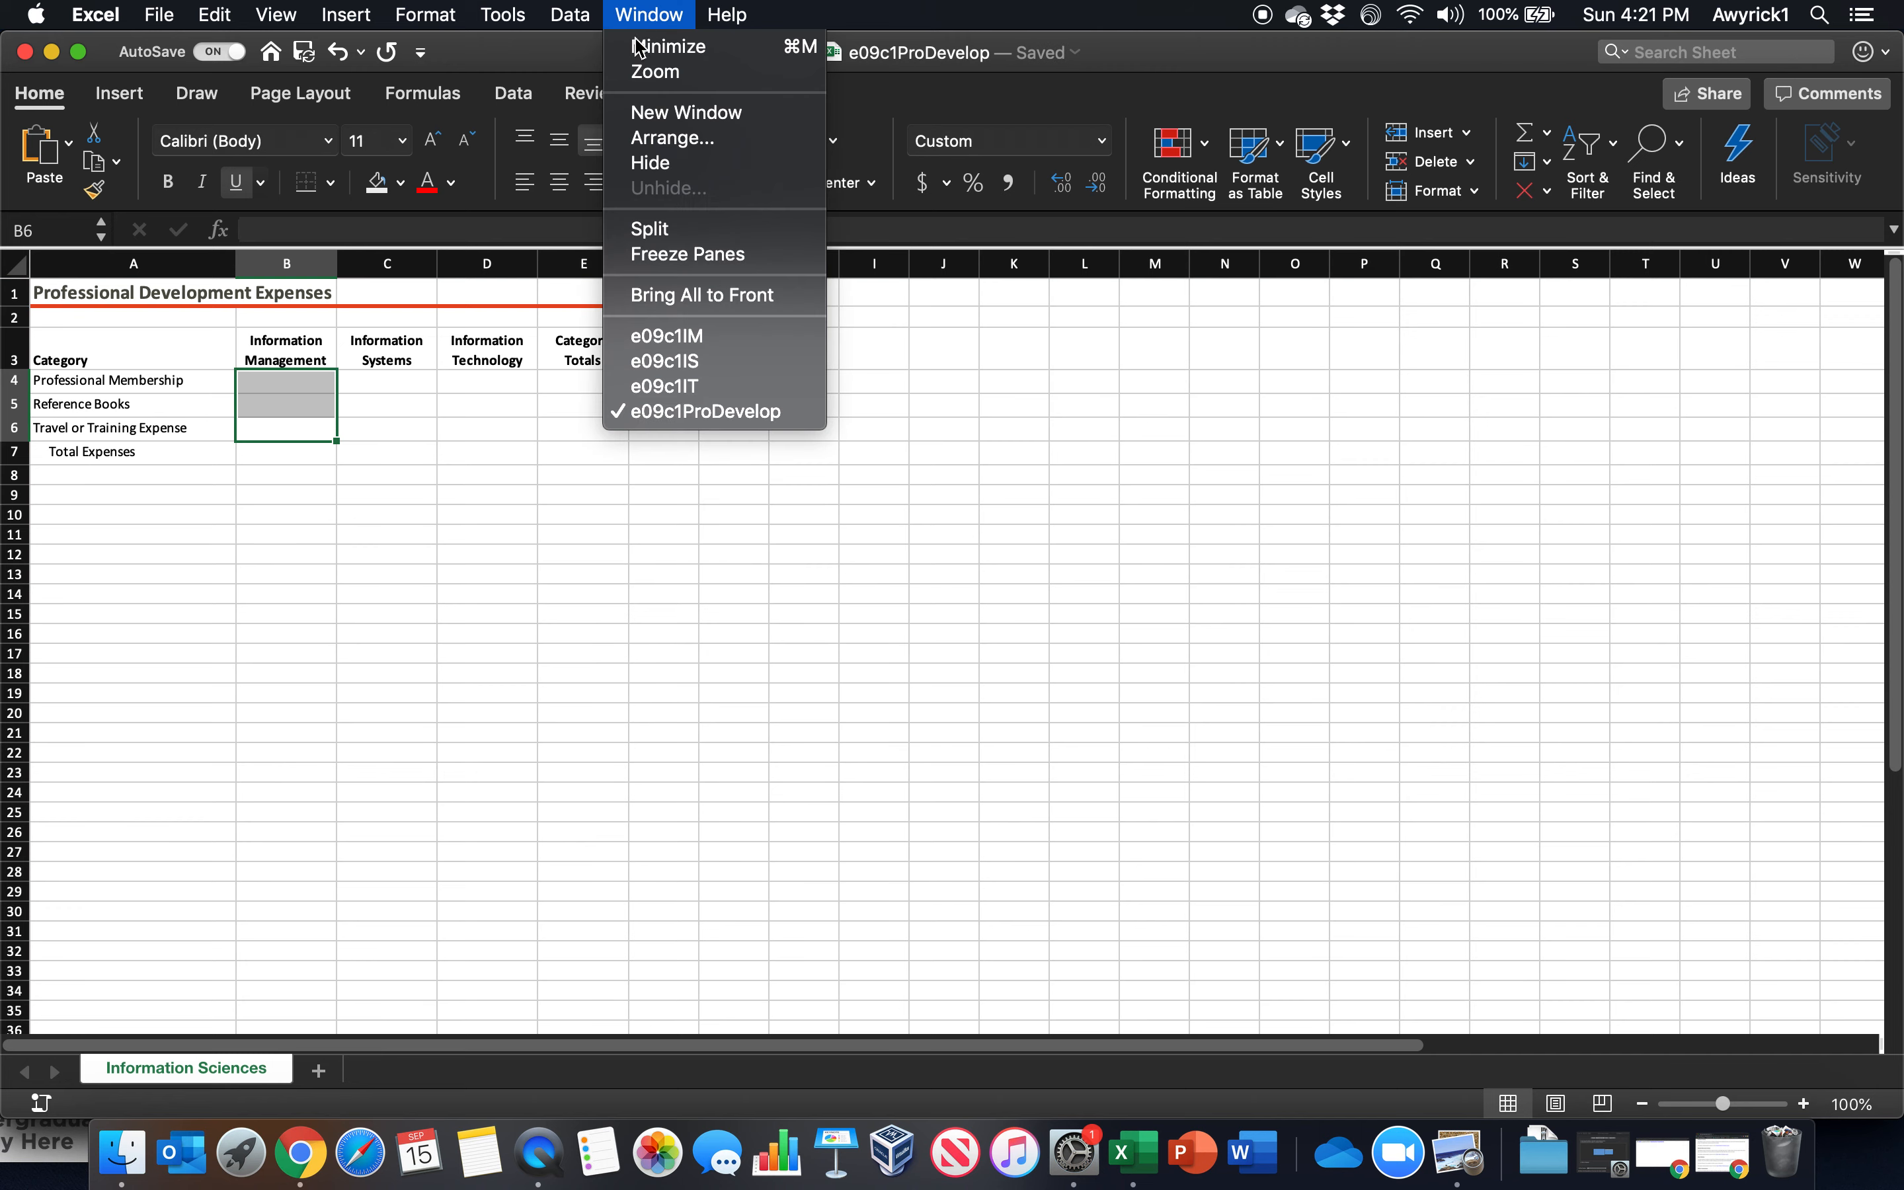
click(641, 139)
click(831, 304)
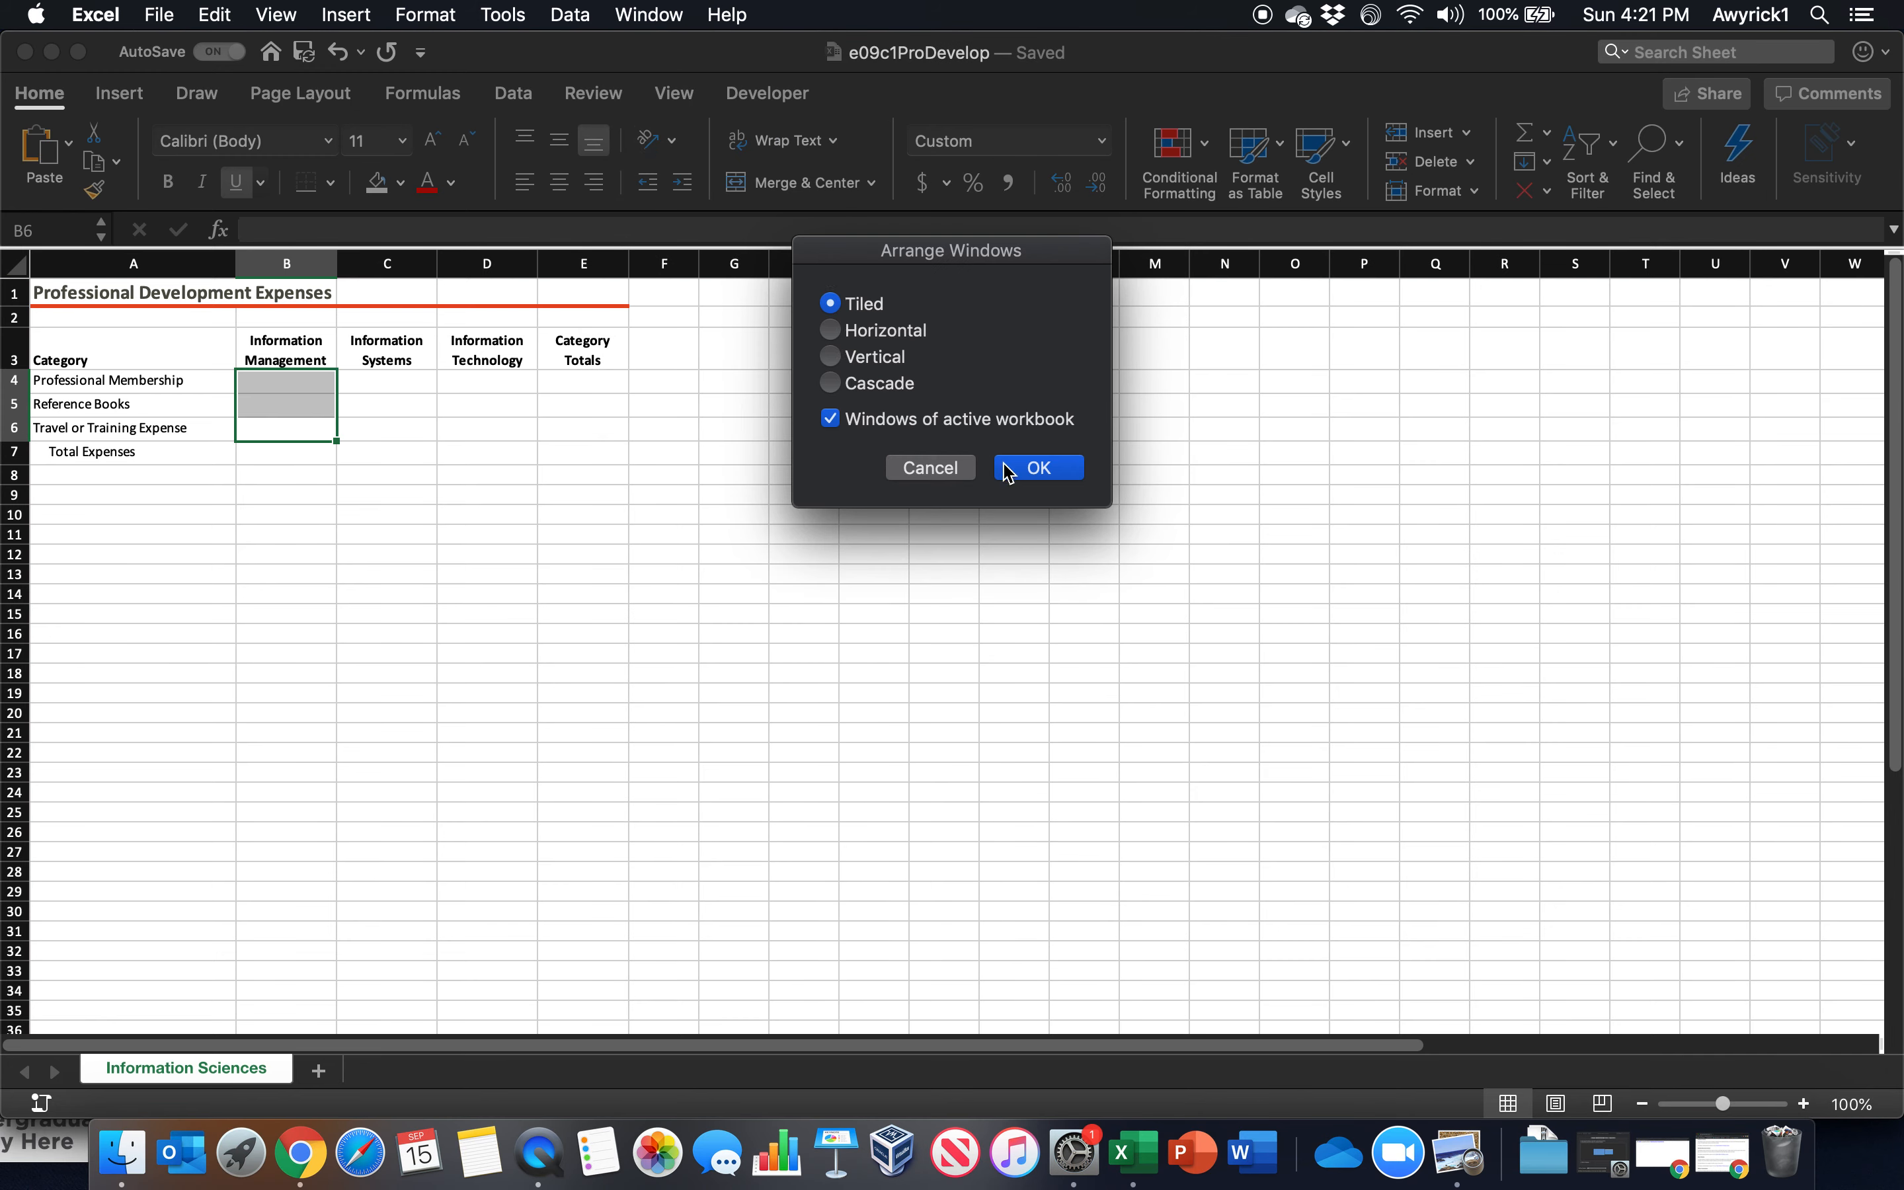
click(1040, 468)
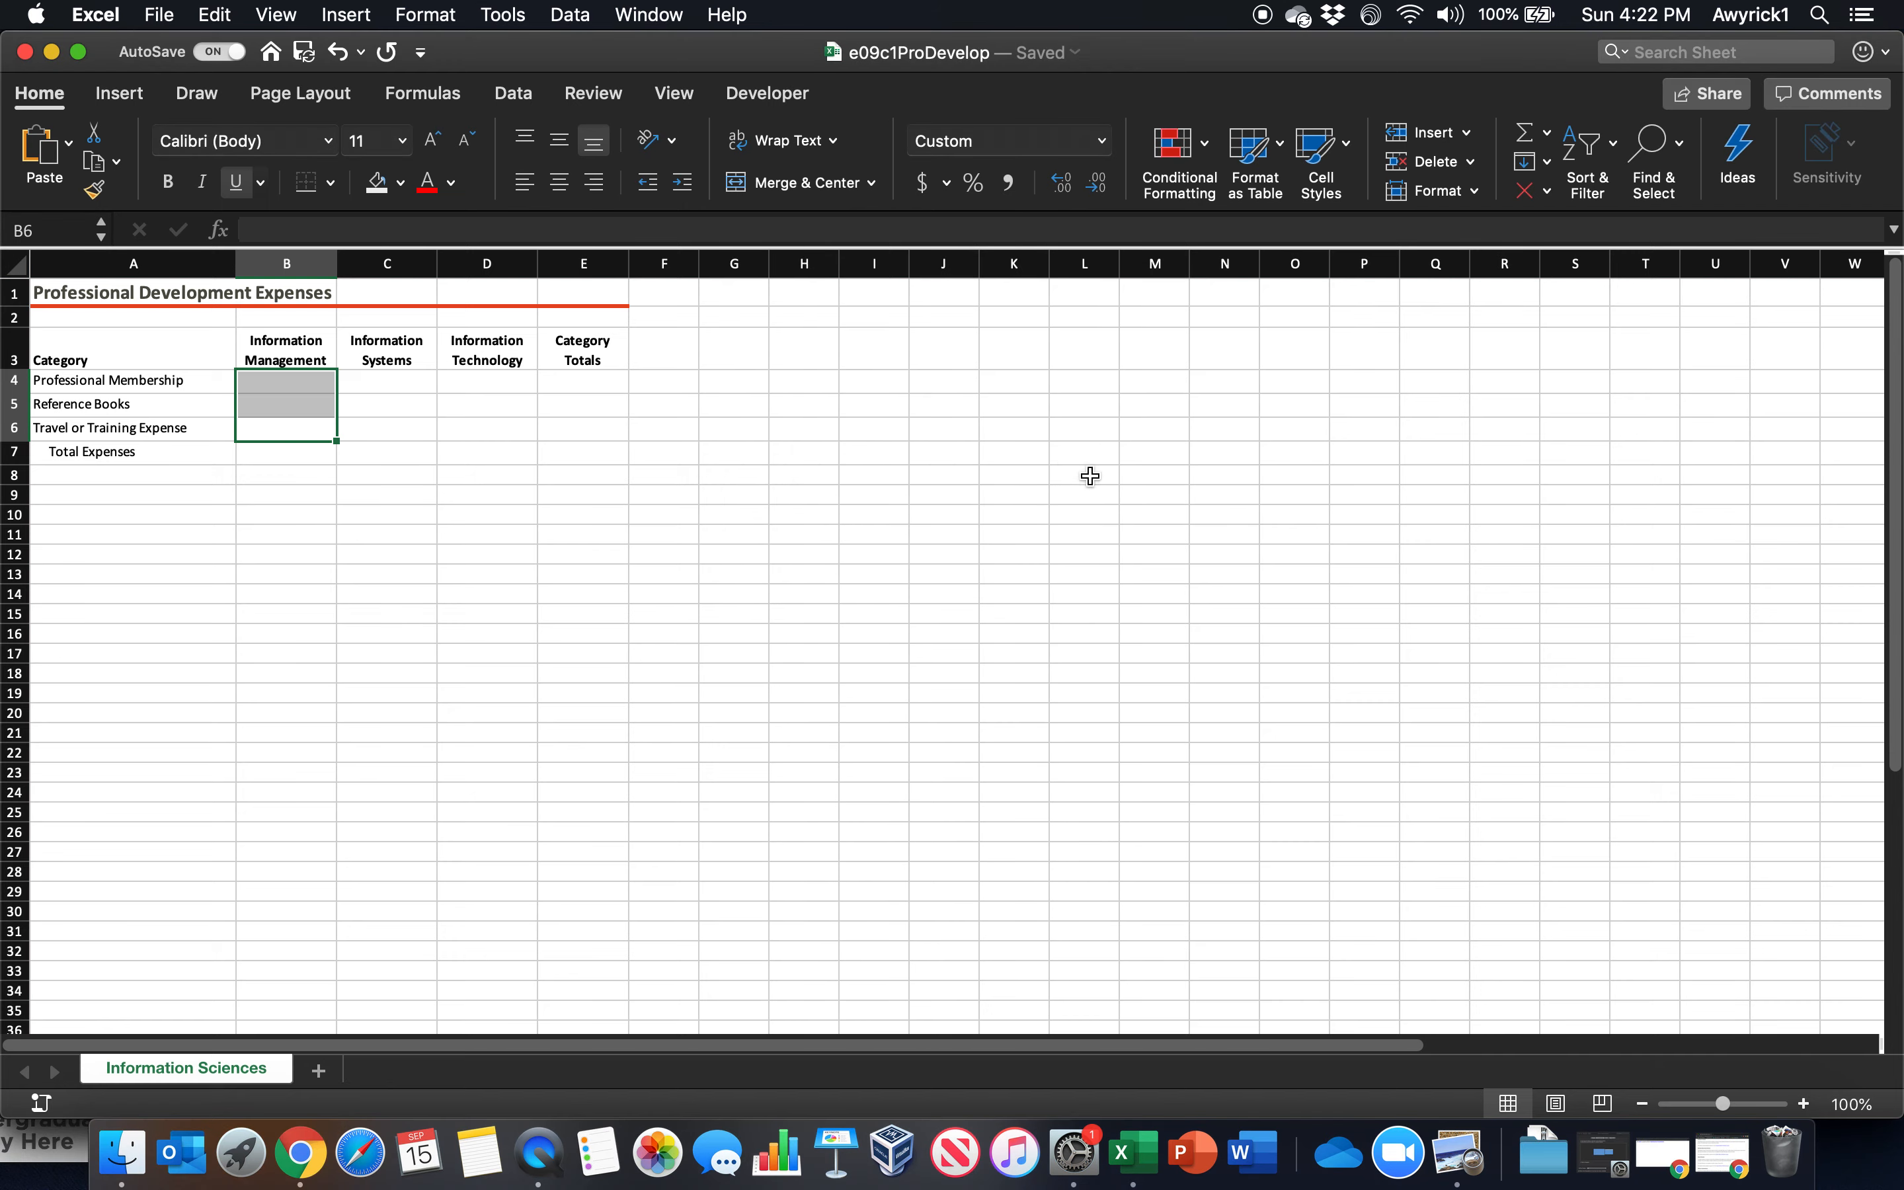
Arrange all four open workbooks as Tiled, with the option Windows of active workbook turned off
click(664, 24)
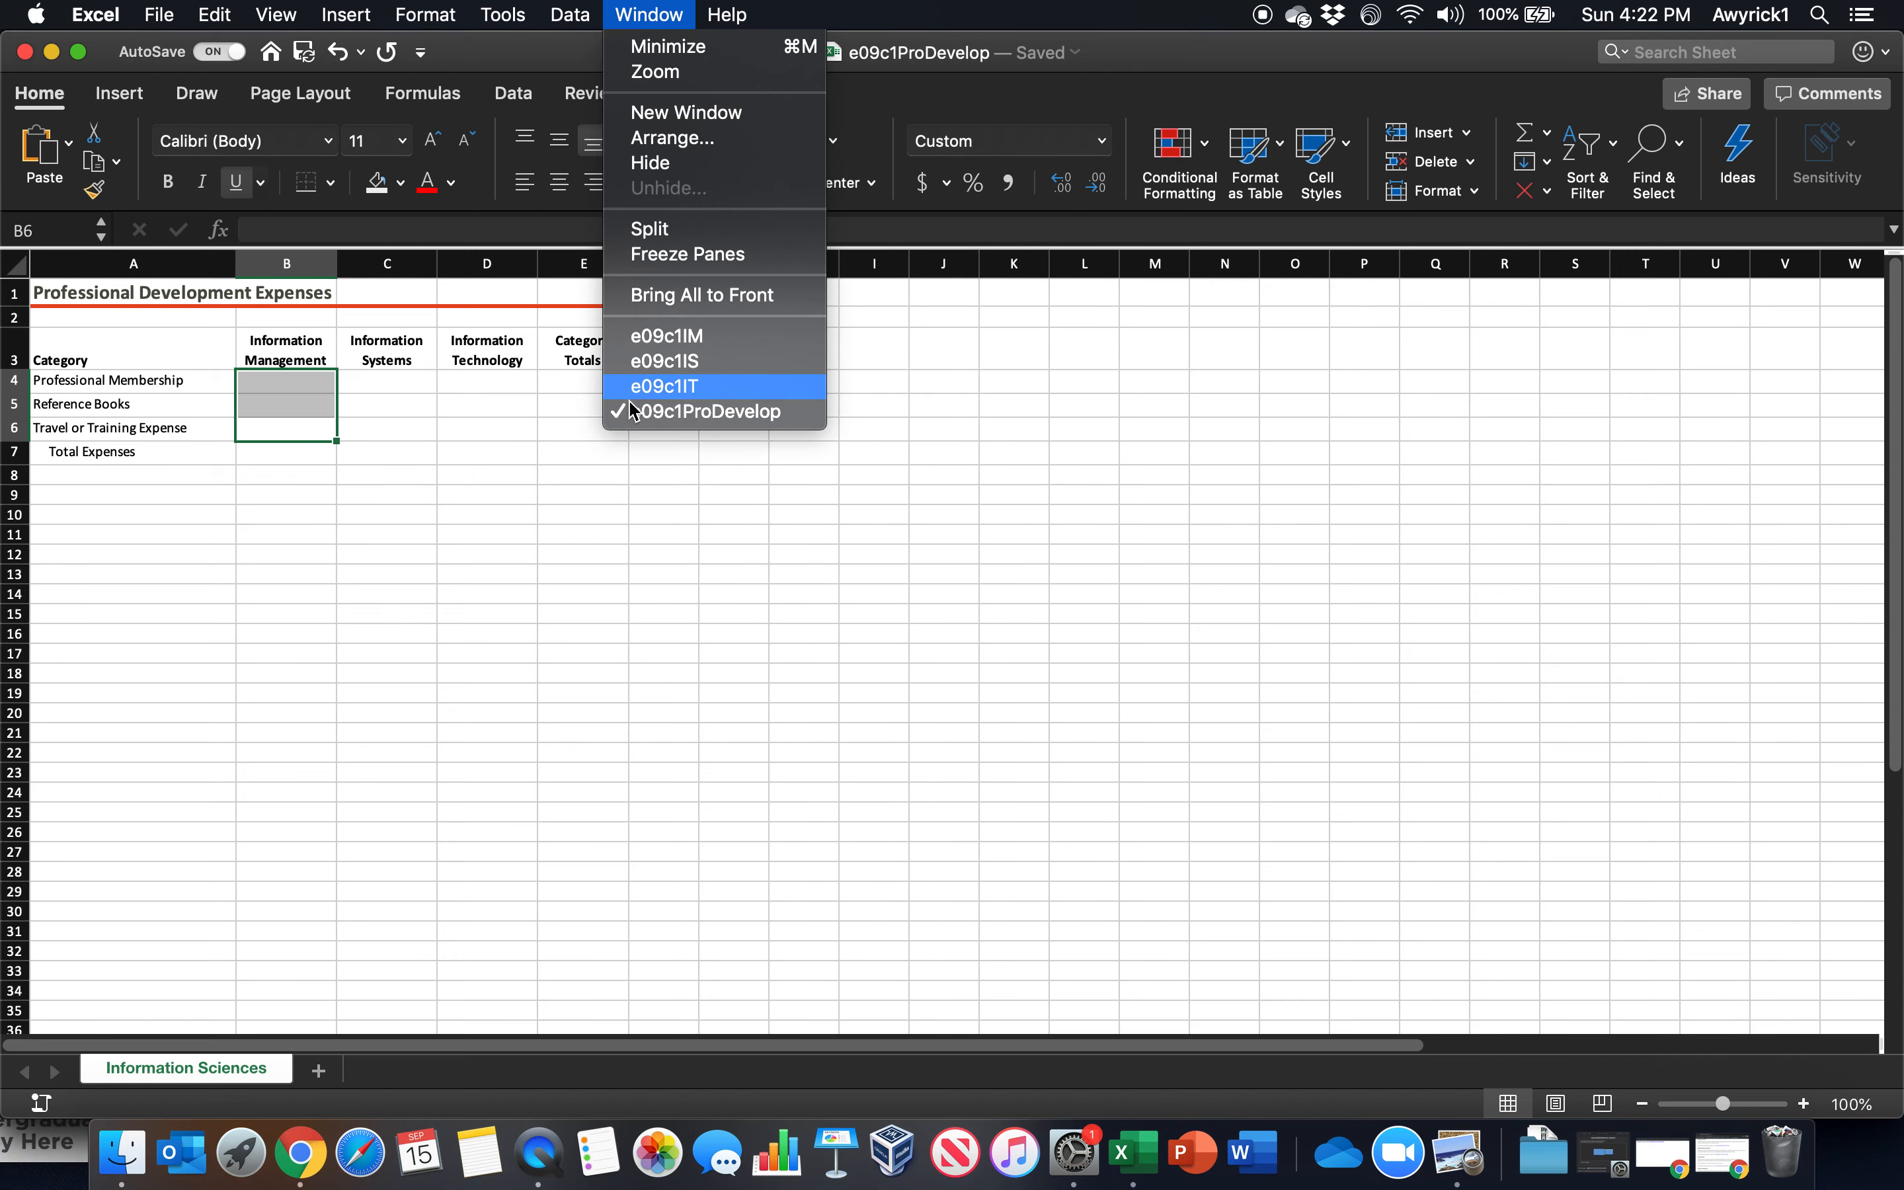
click(644, 141)
click(831, 418)
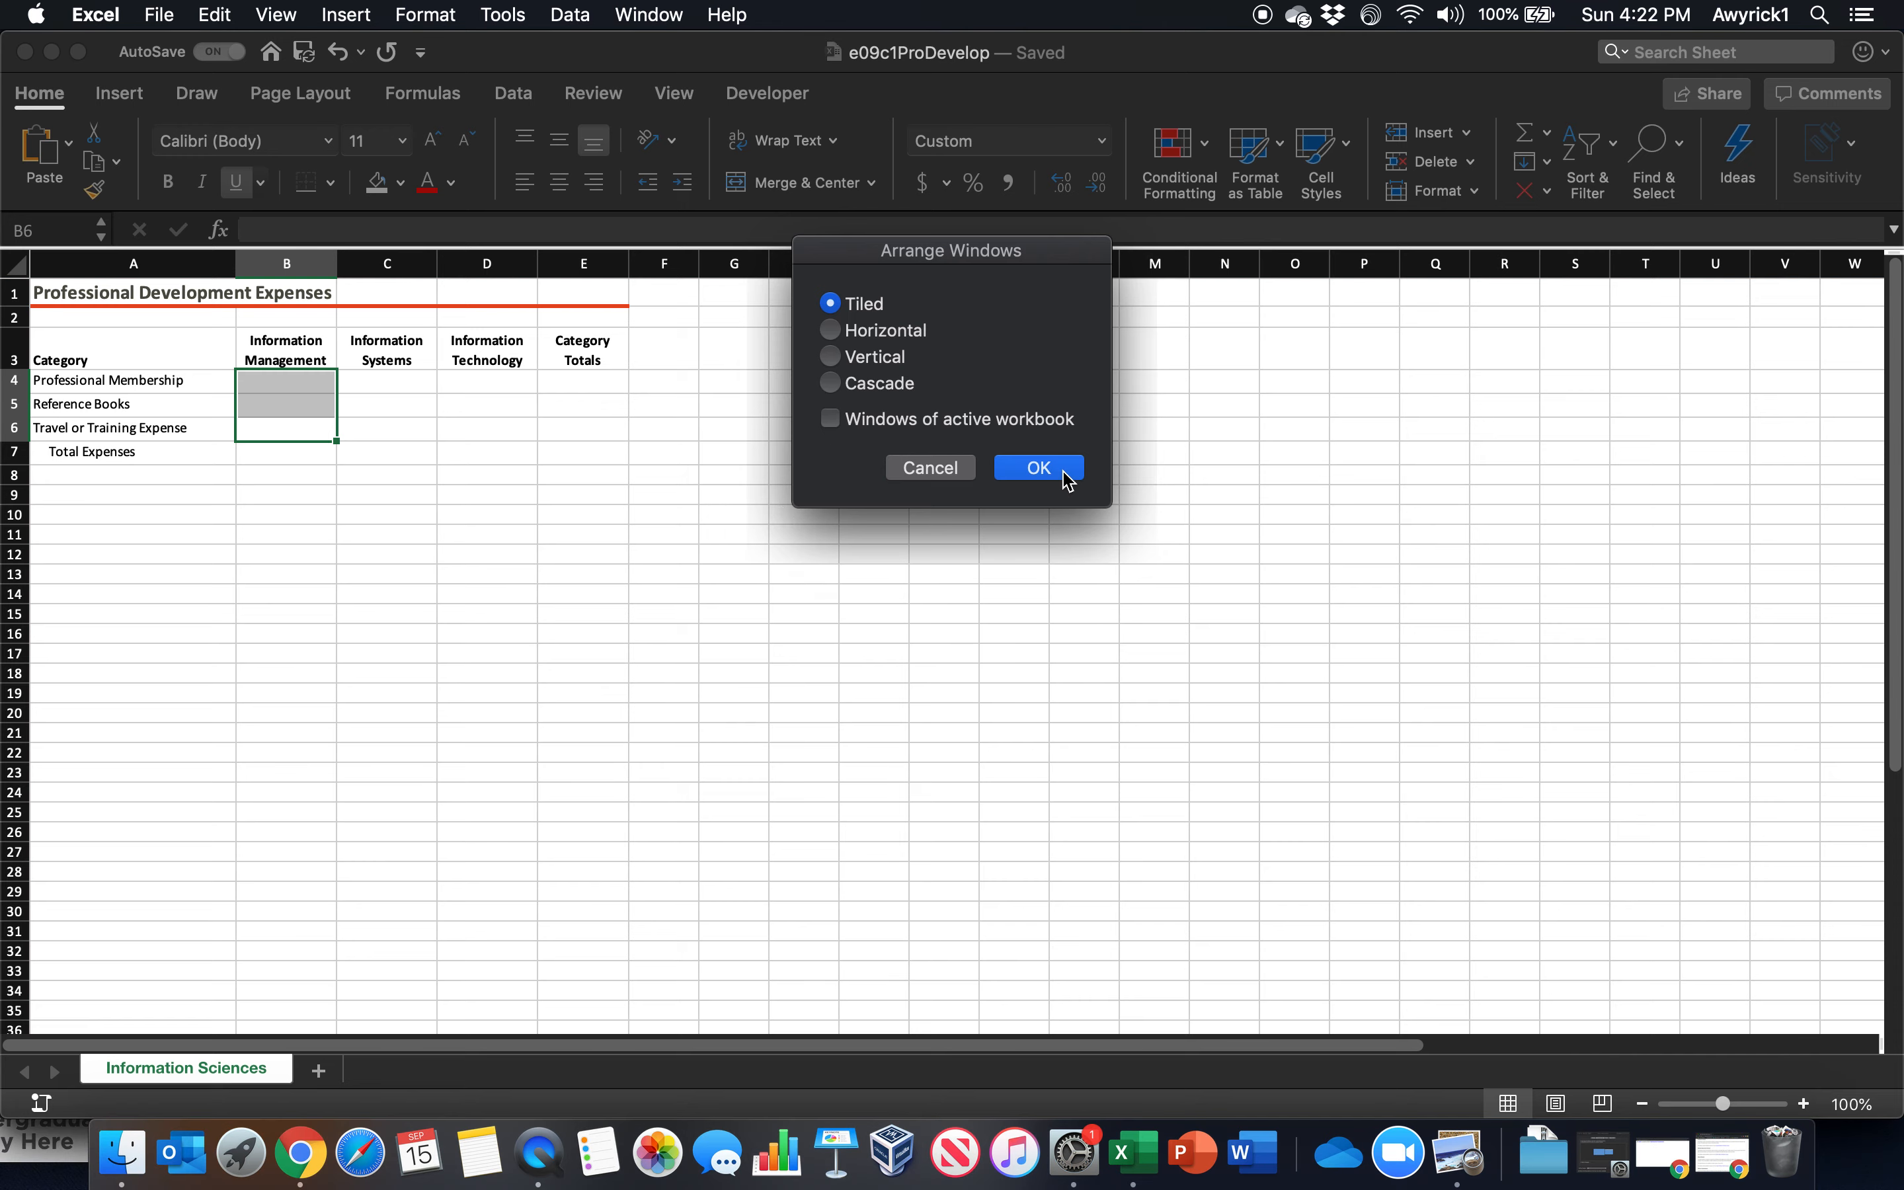
click(1040, 468)
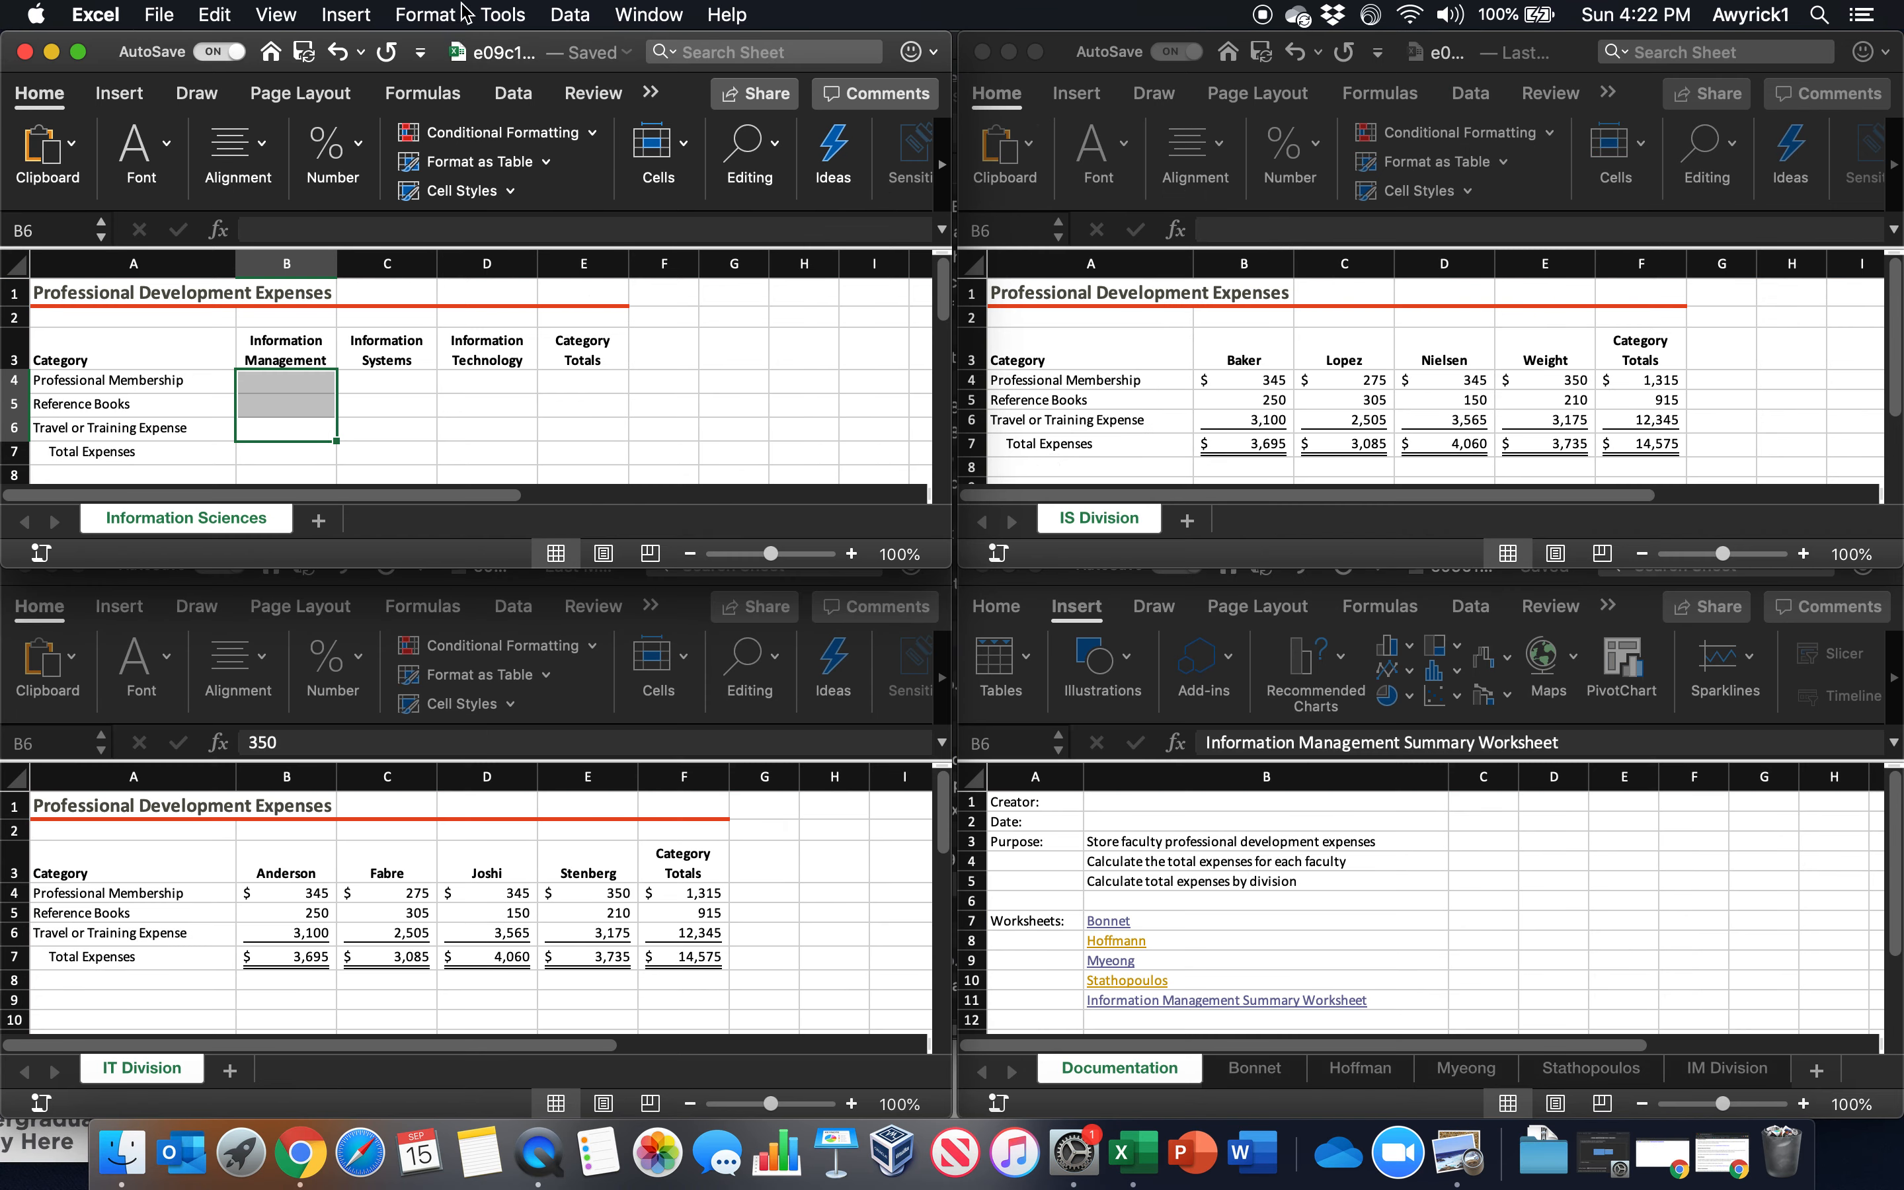
click(650, 14)
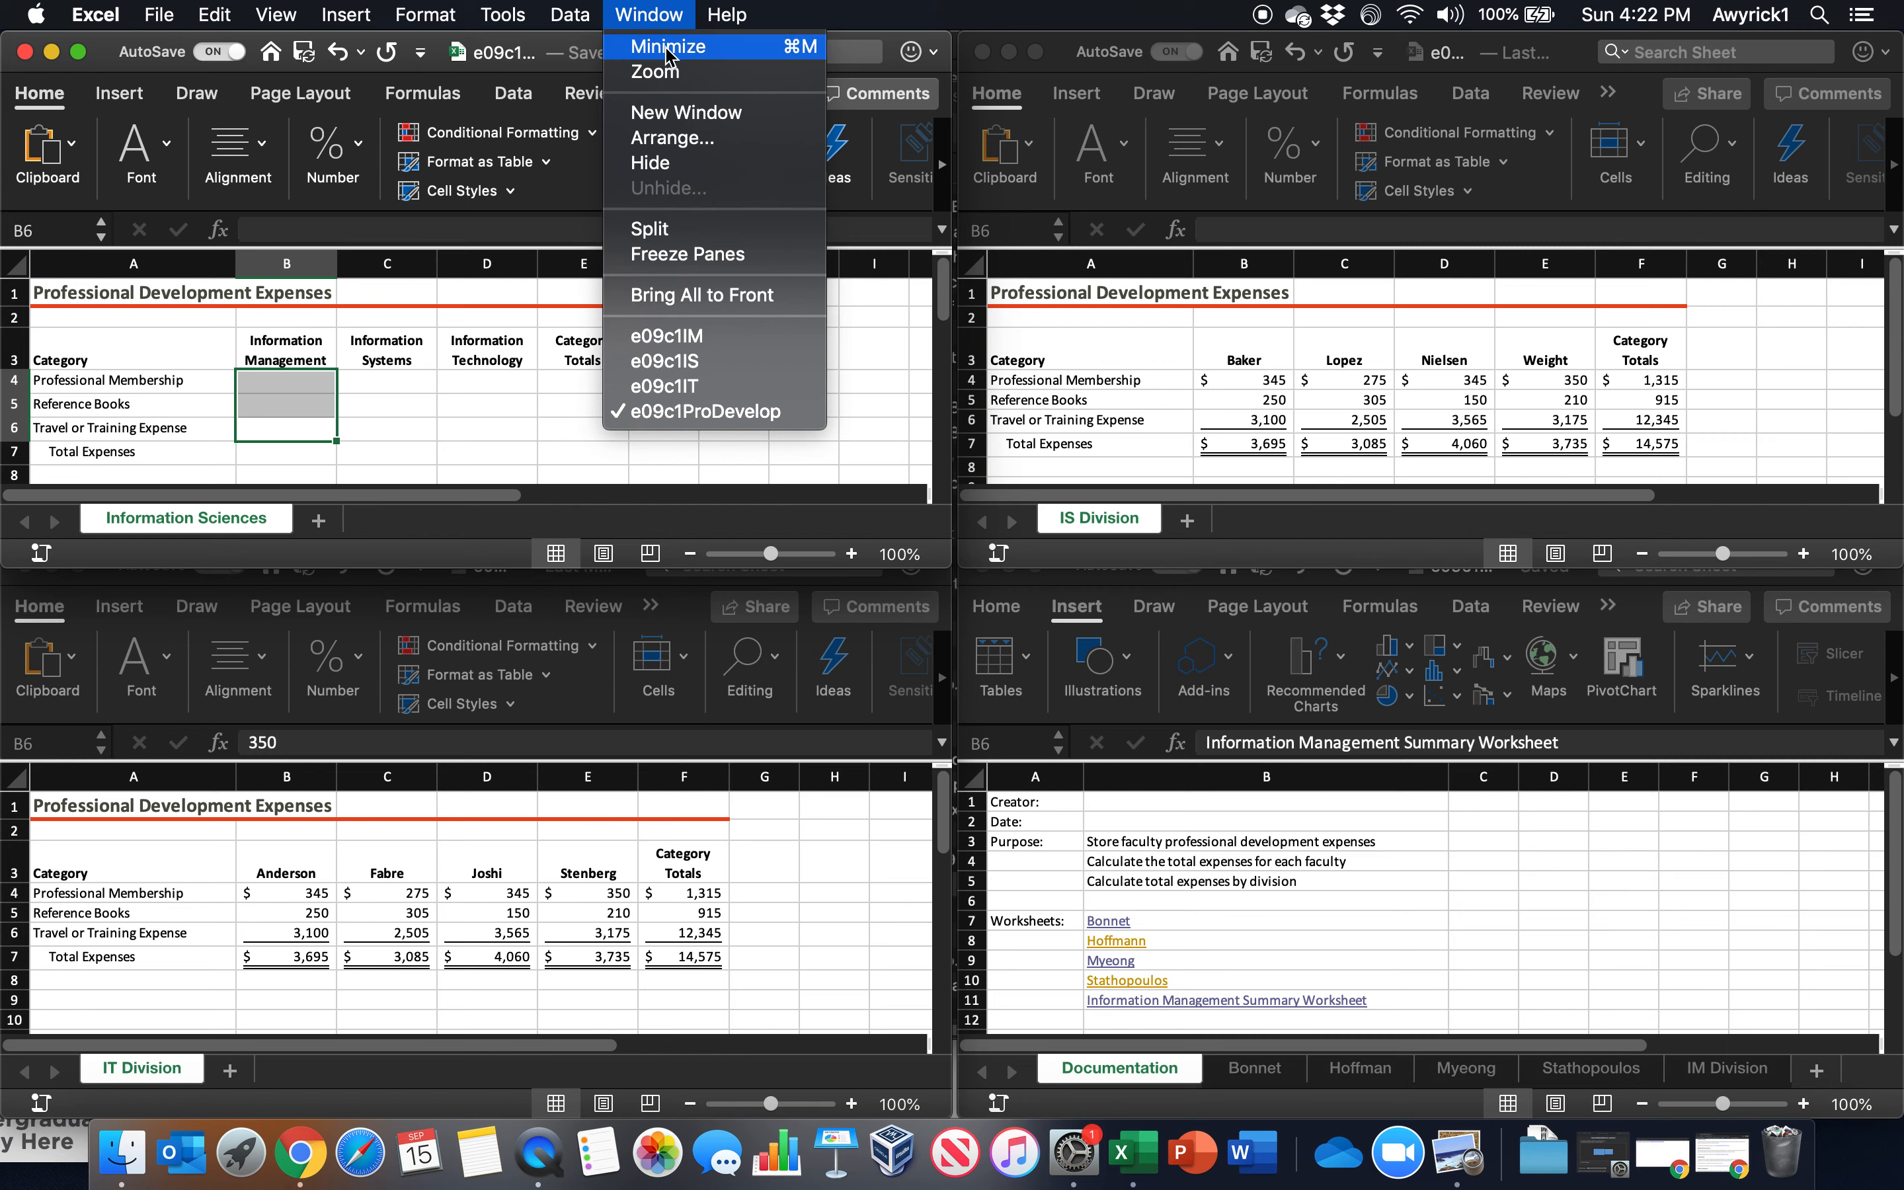
click(665, 143)
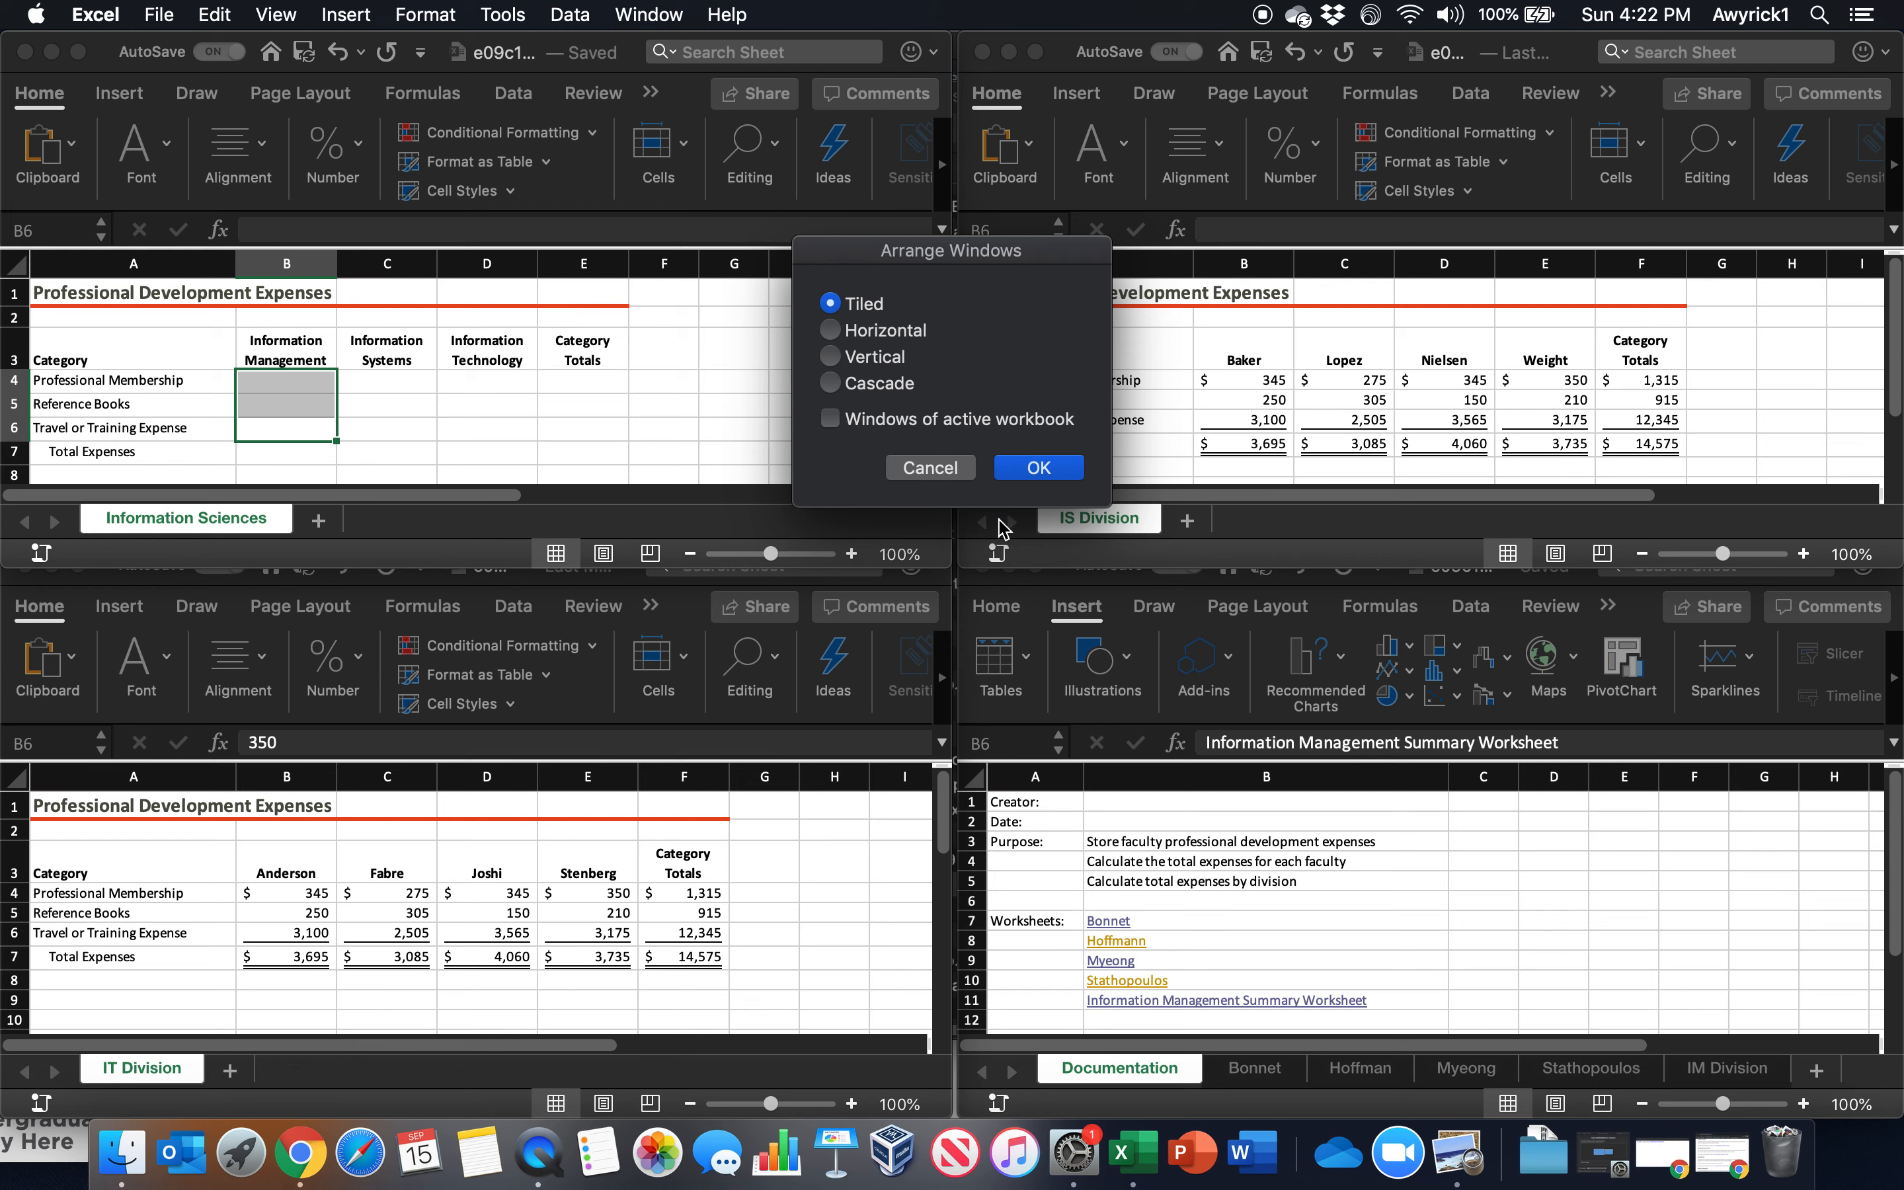
click(1037, 469)
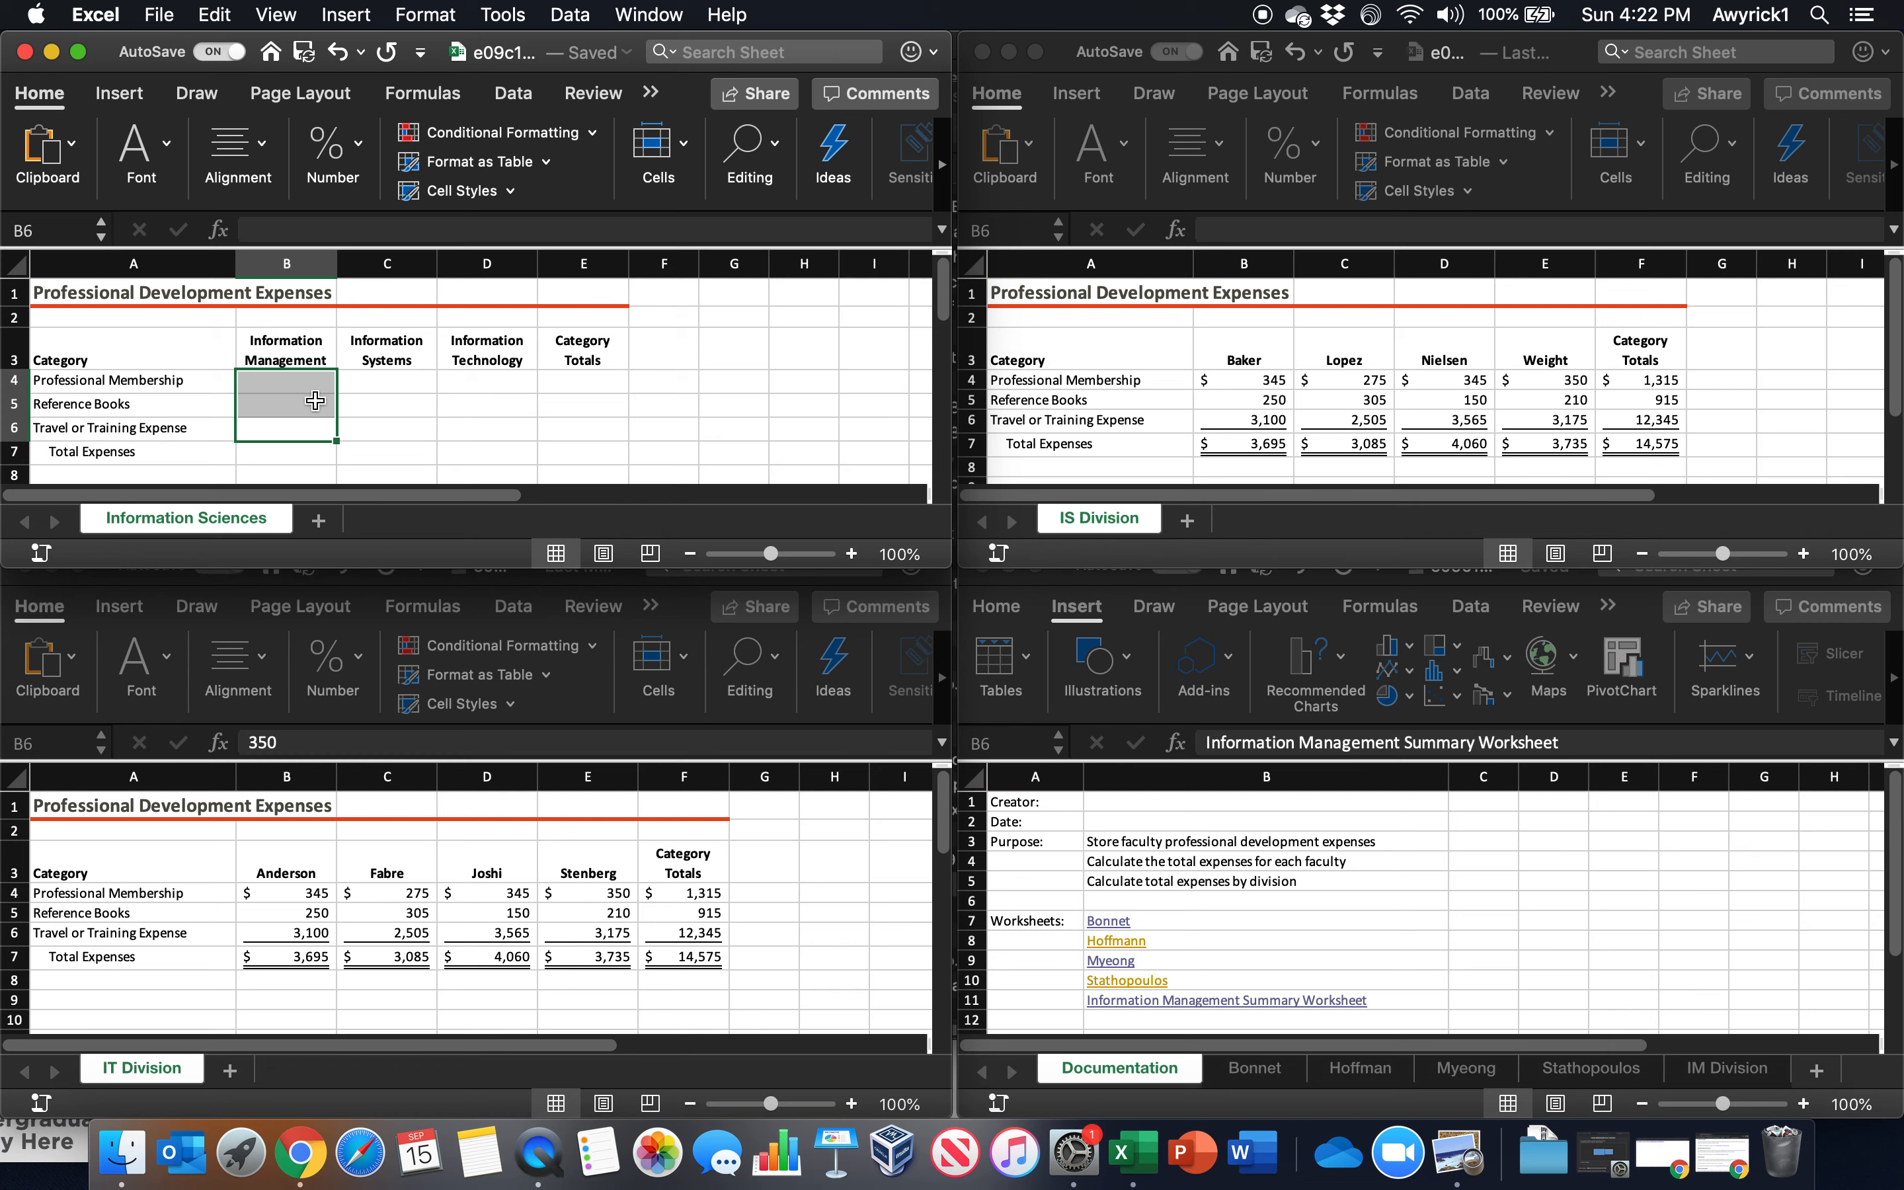
Select B4 on Information Sciences and display the IM Division worksheet in the e09c1IM workbook
click(321, 380)
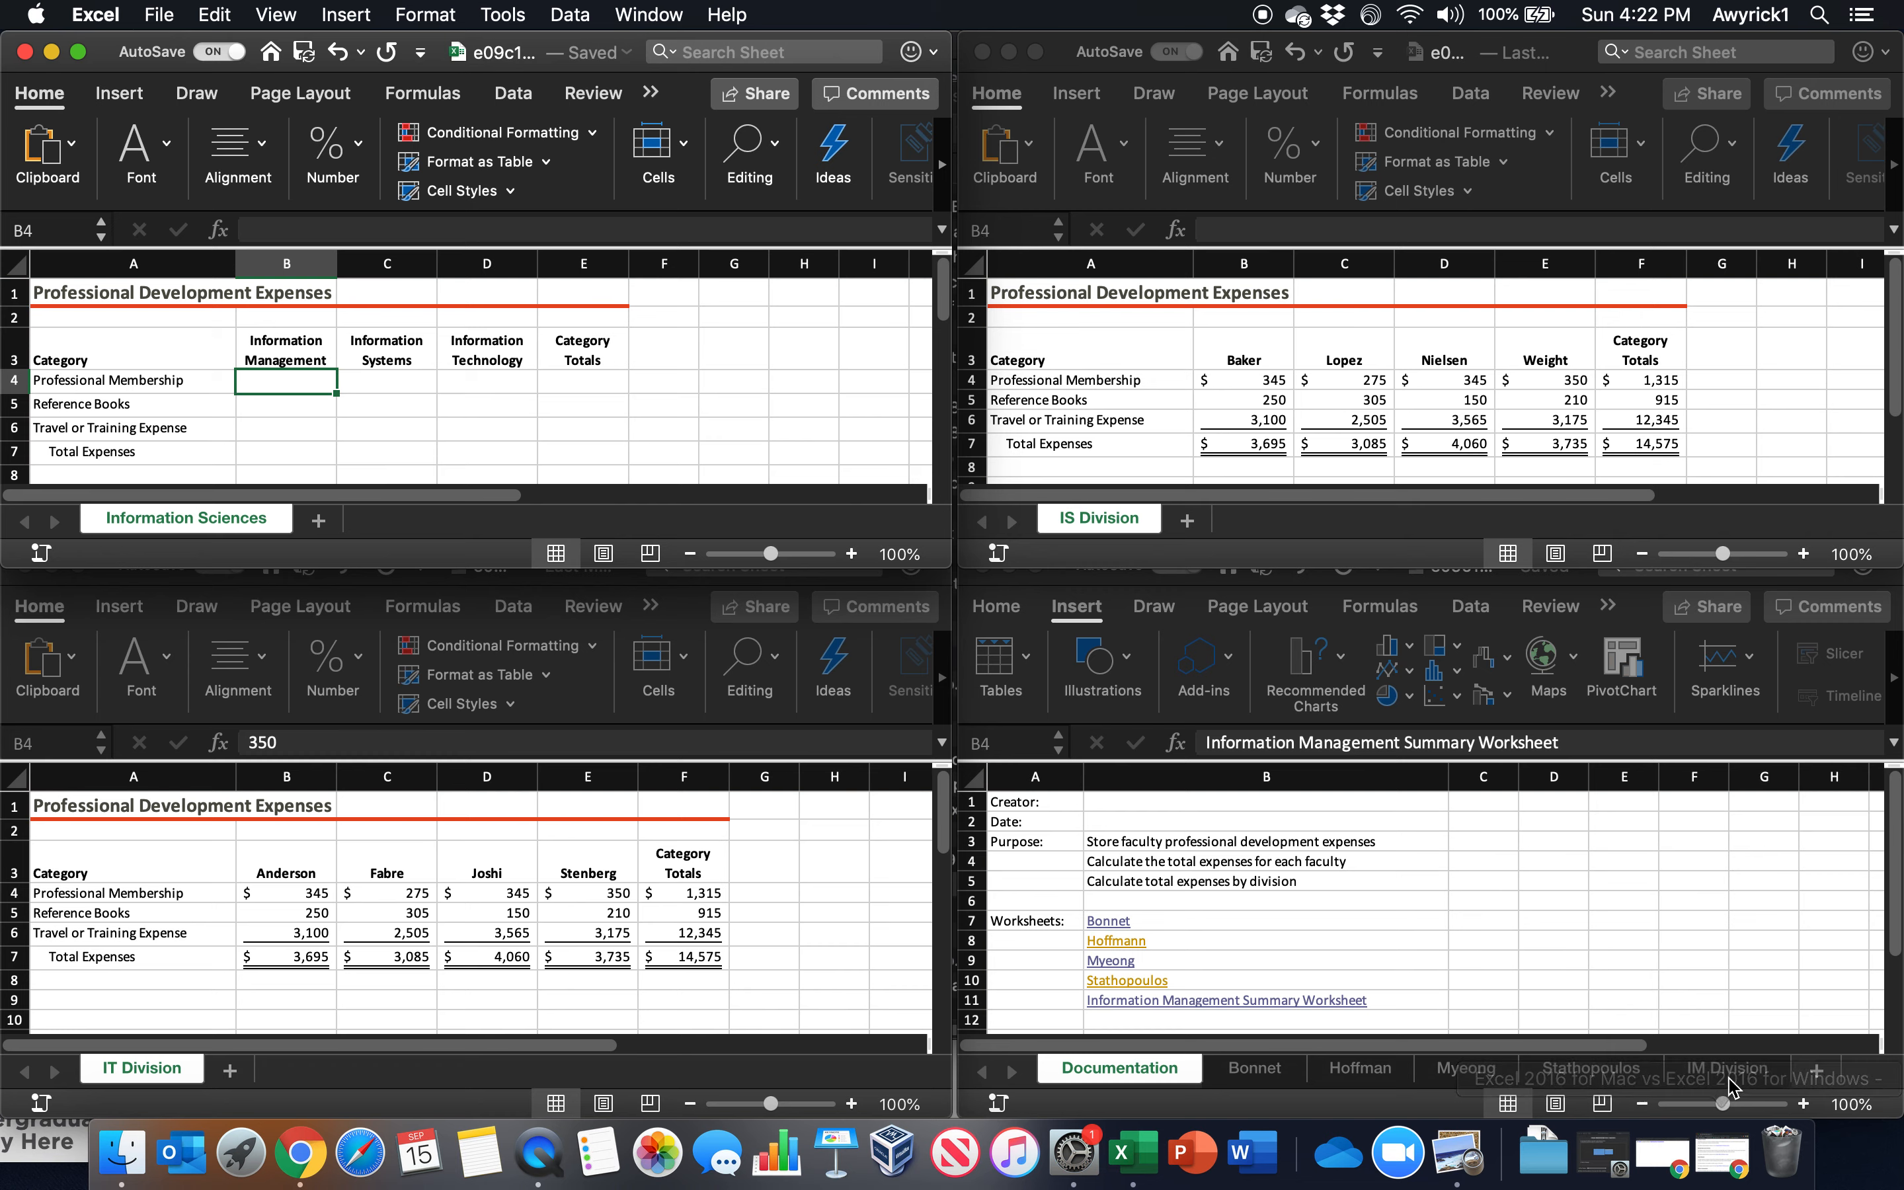
click(1715, 1071)
click(1721, 1071)
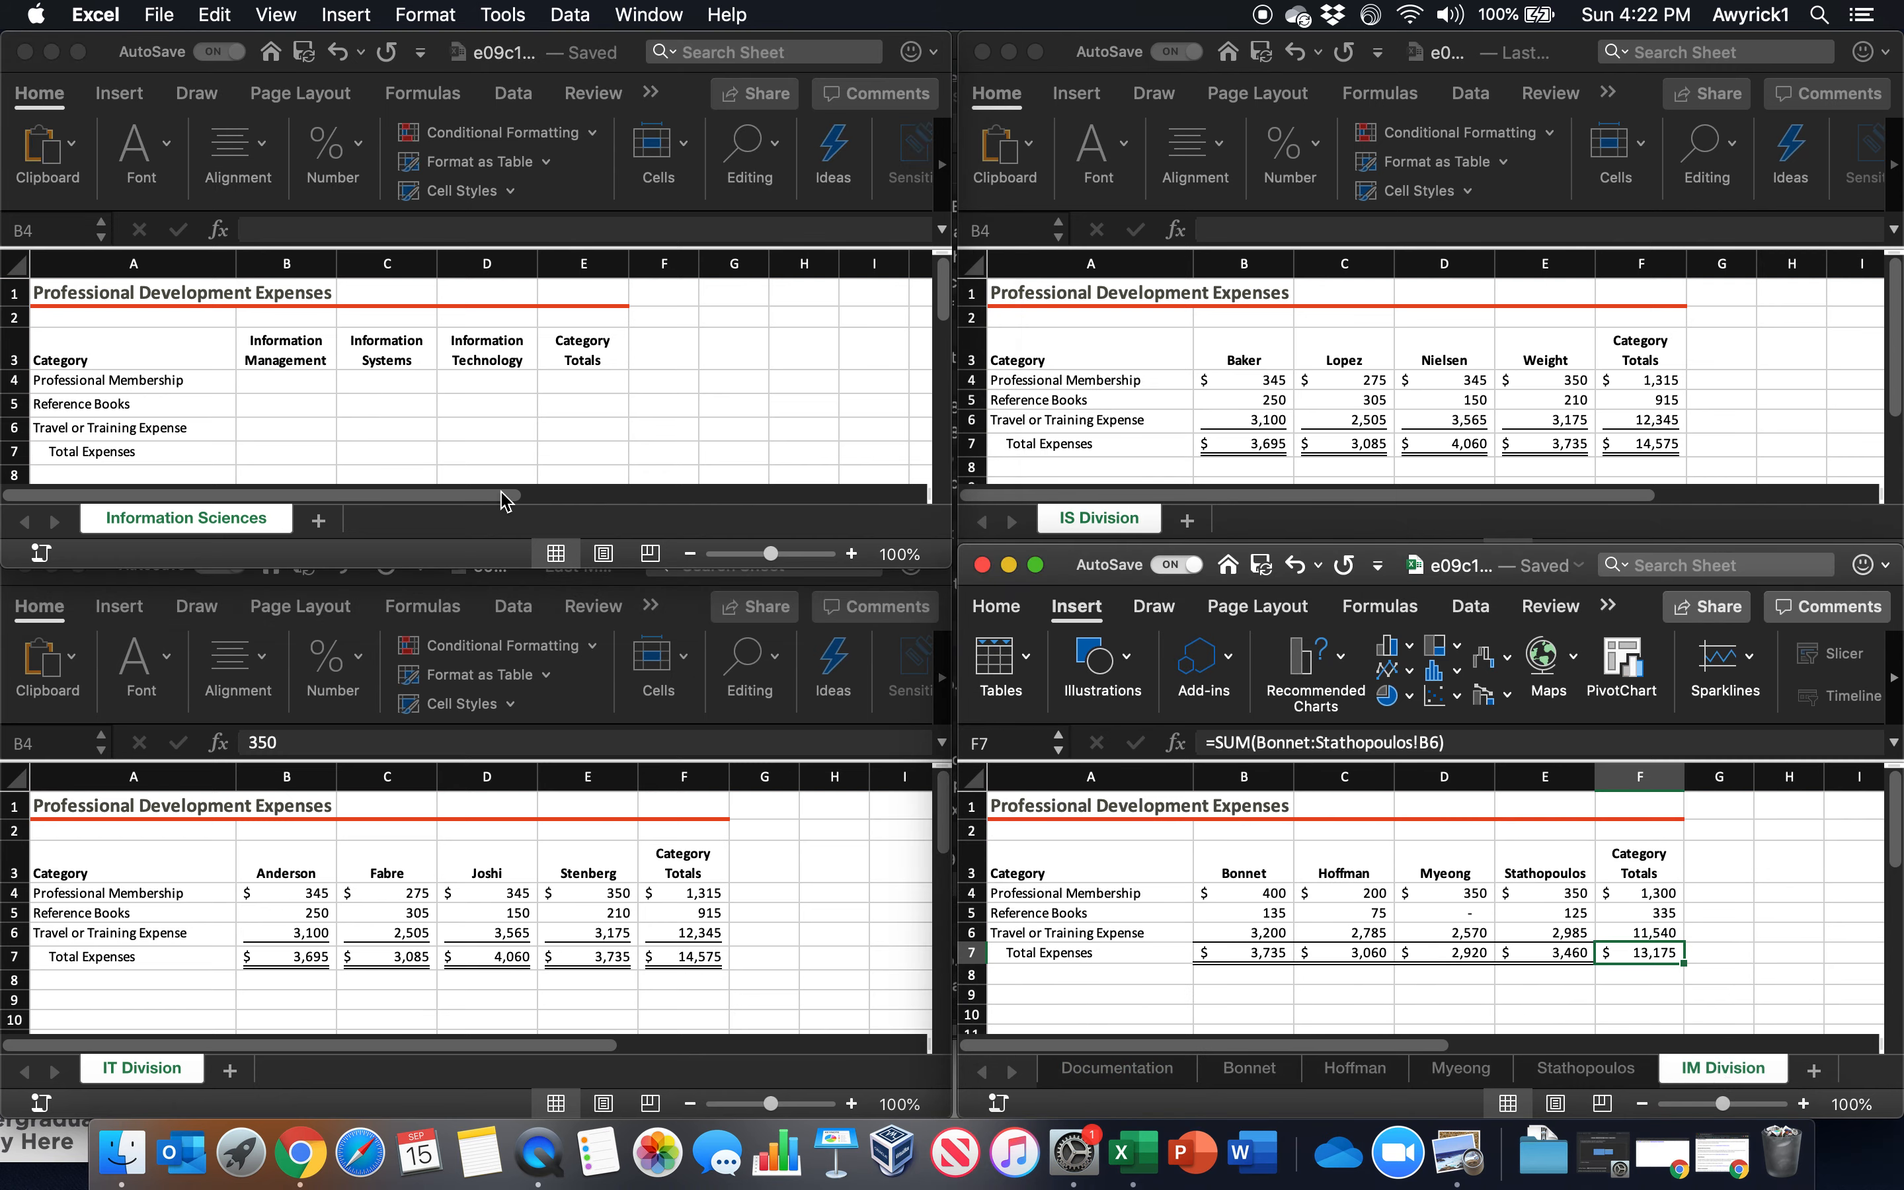
Start a formula in B4 on Information Sciences that links to F4 on IM Division: ='[e09c1IM.xlsx]IM Division'!$F$4
click(348, 370)
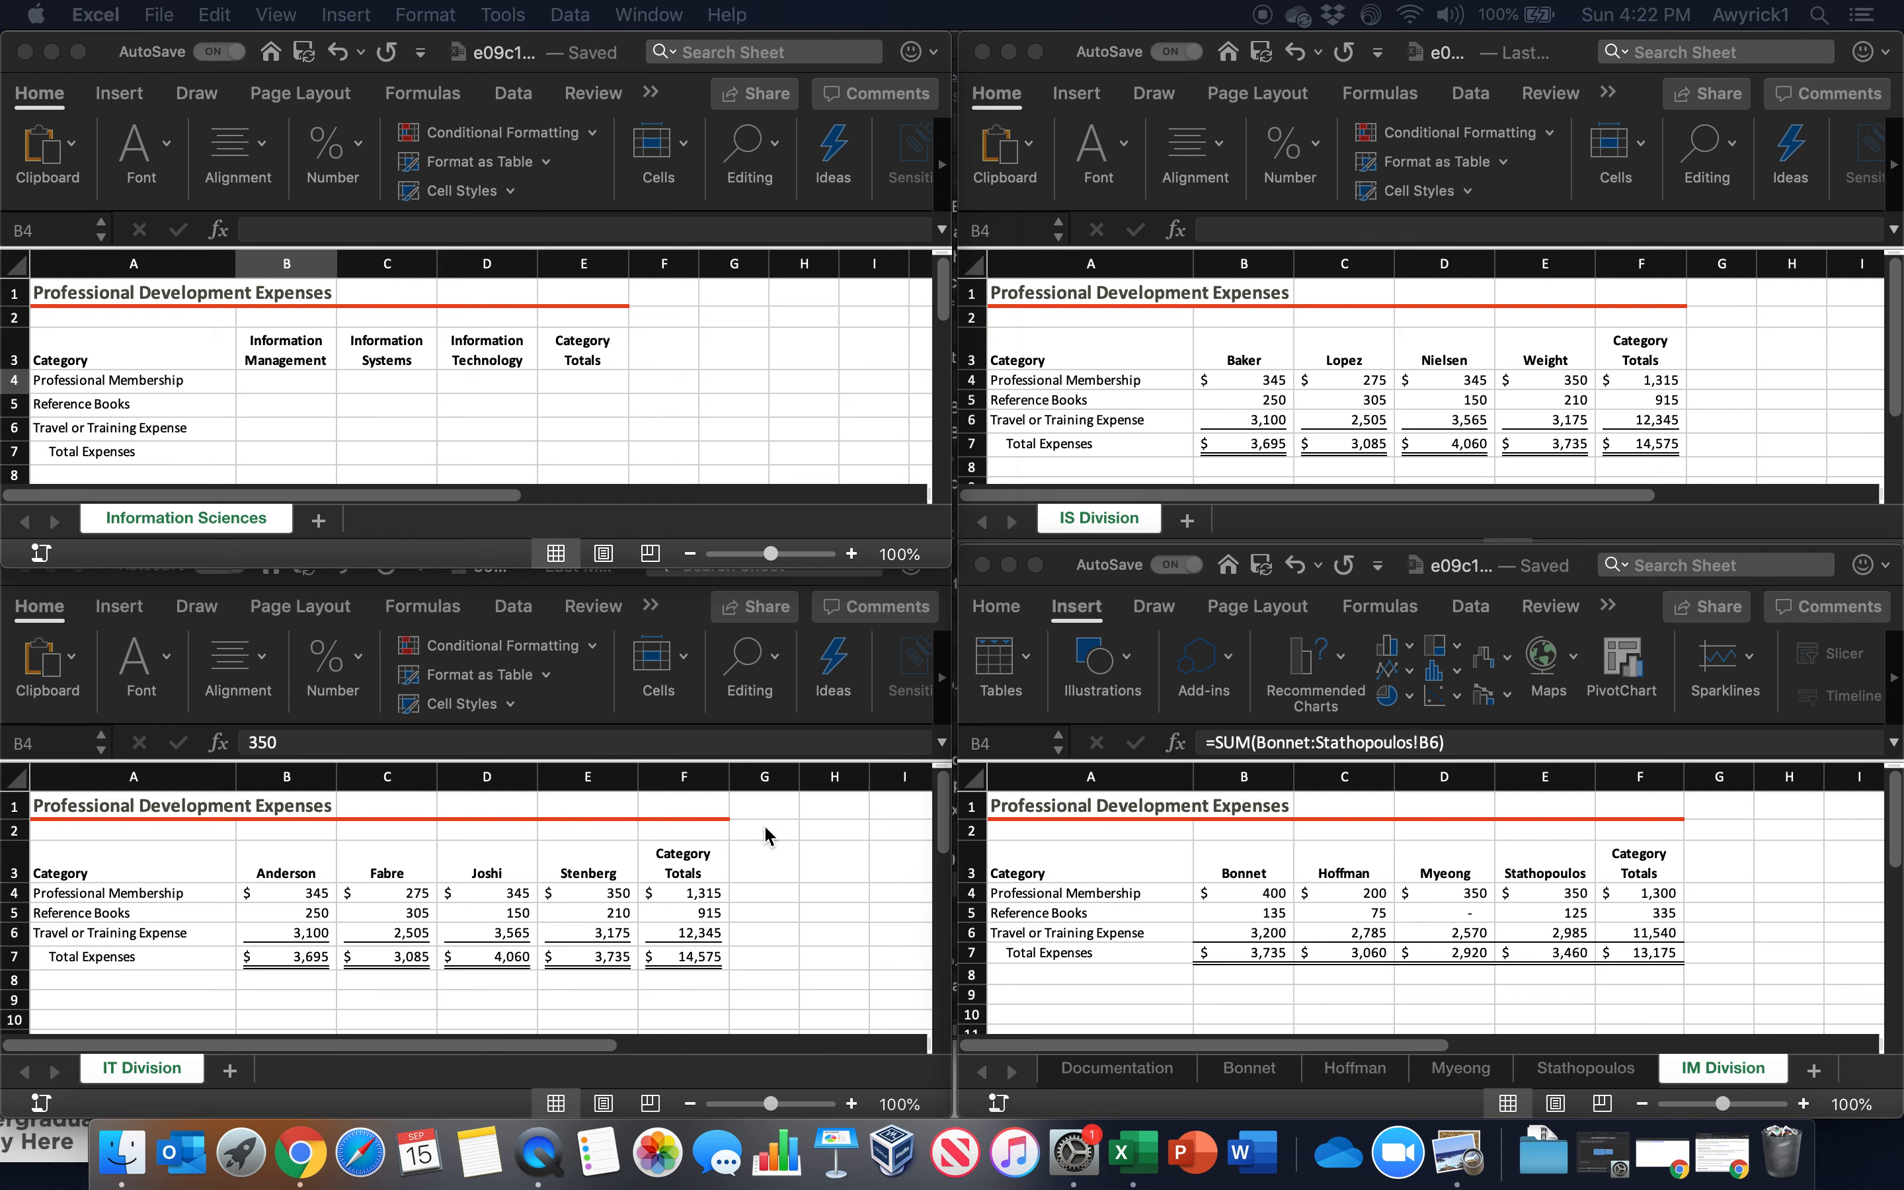
click(272, 373)
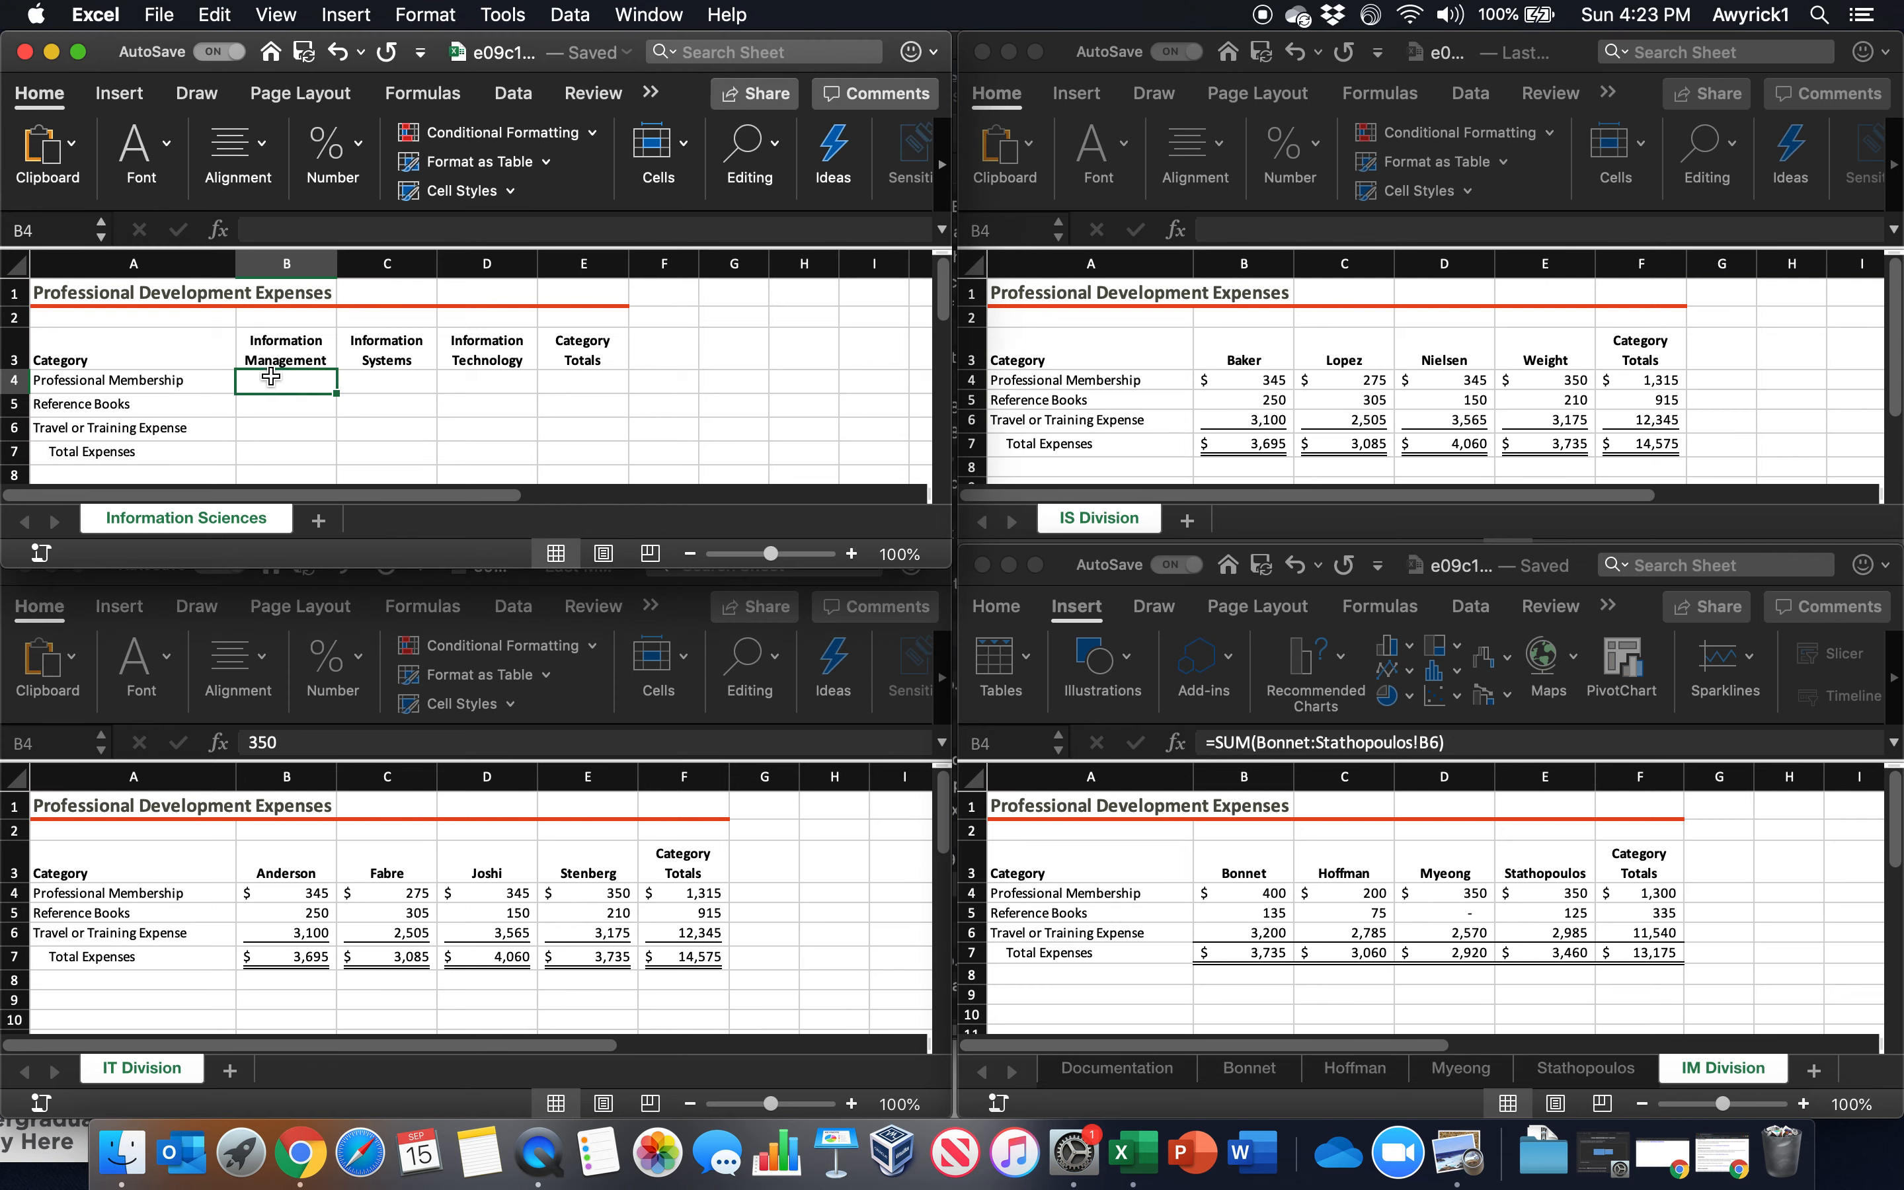
text(=)
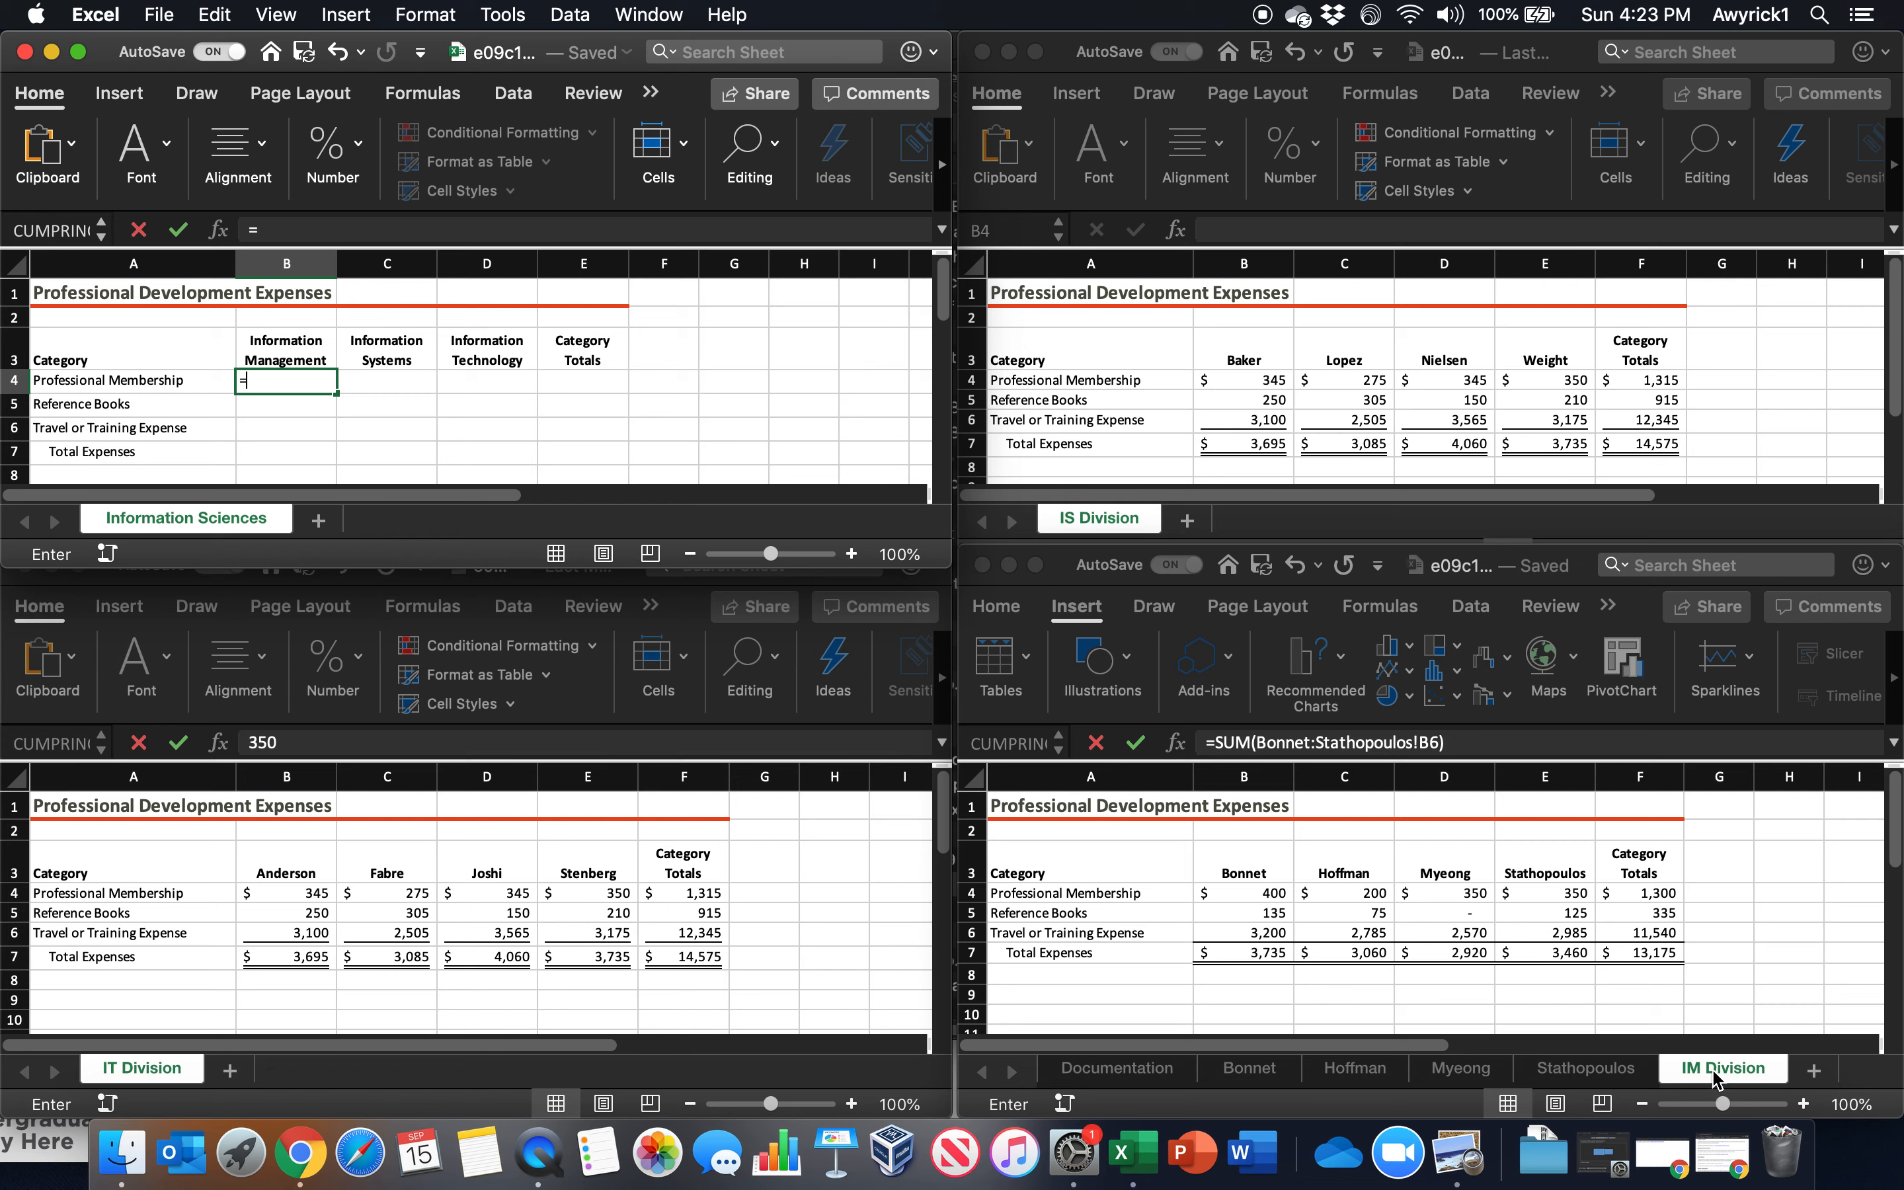
click(1625, 893)
click(1636, 894)
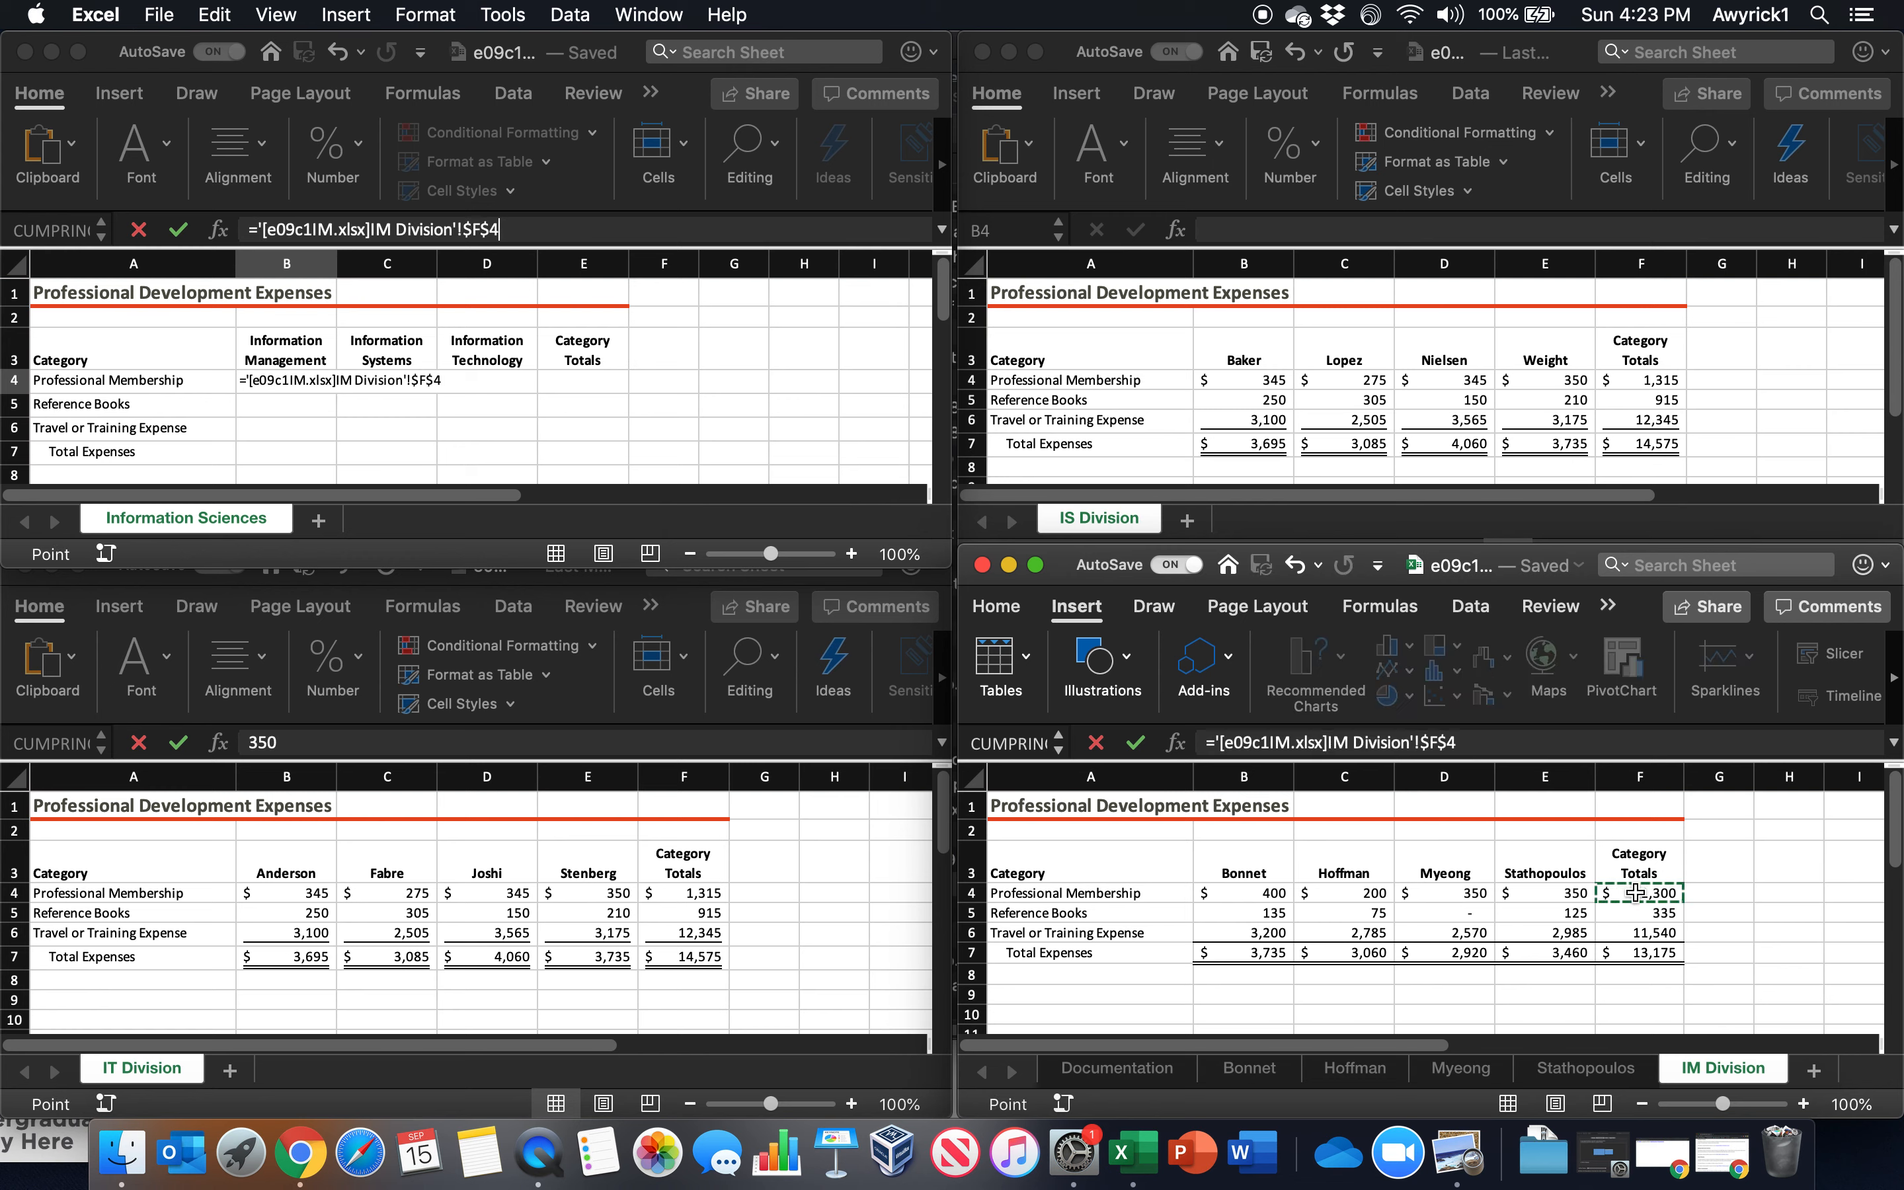
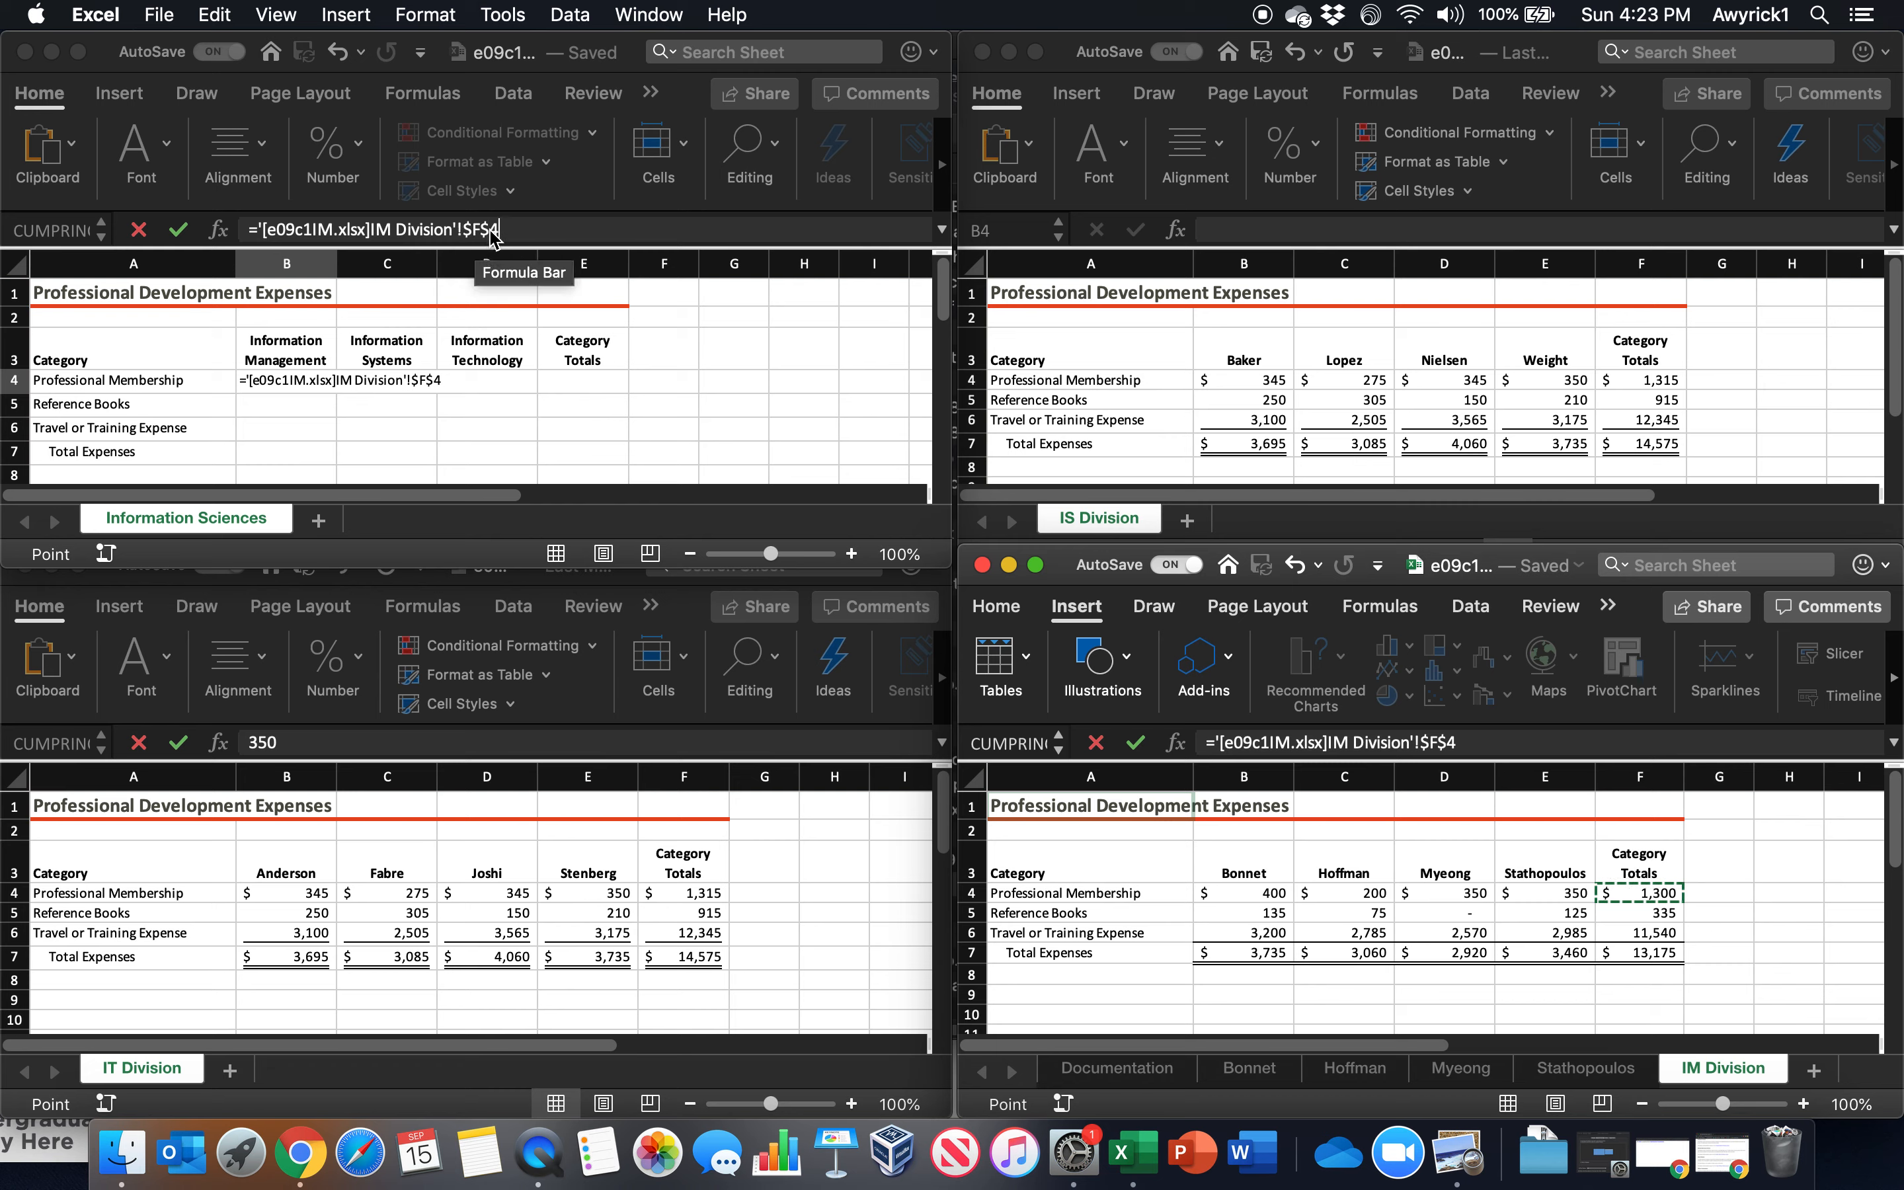
key(F5)
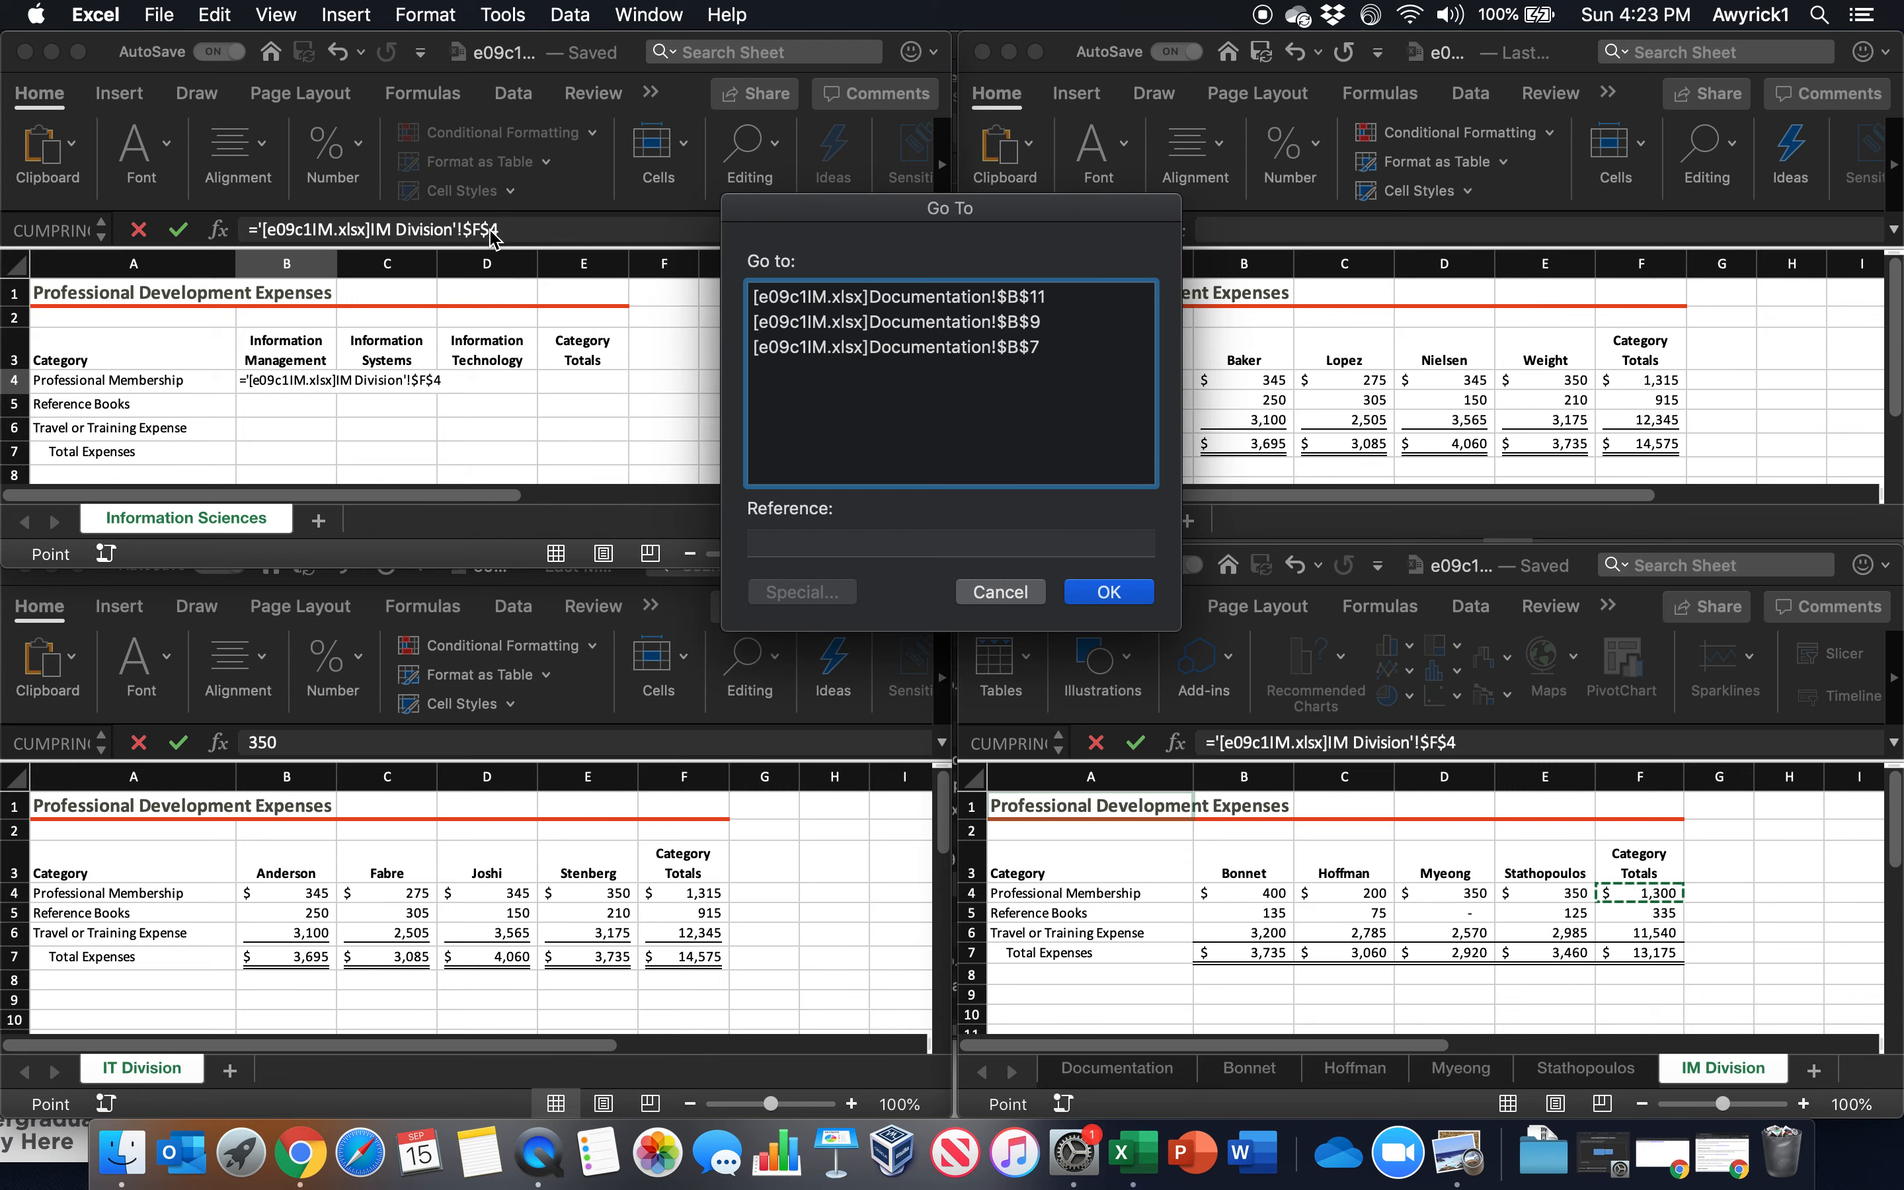
click(1027, 595)
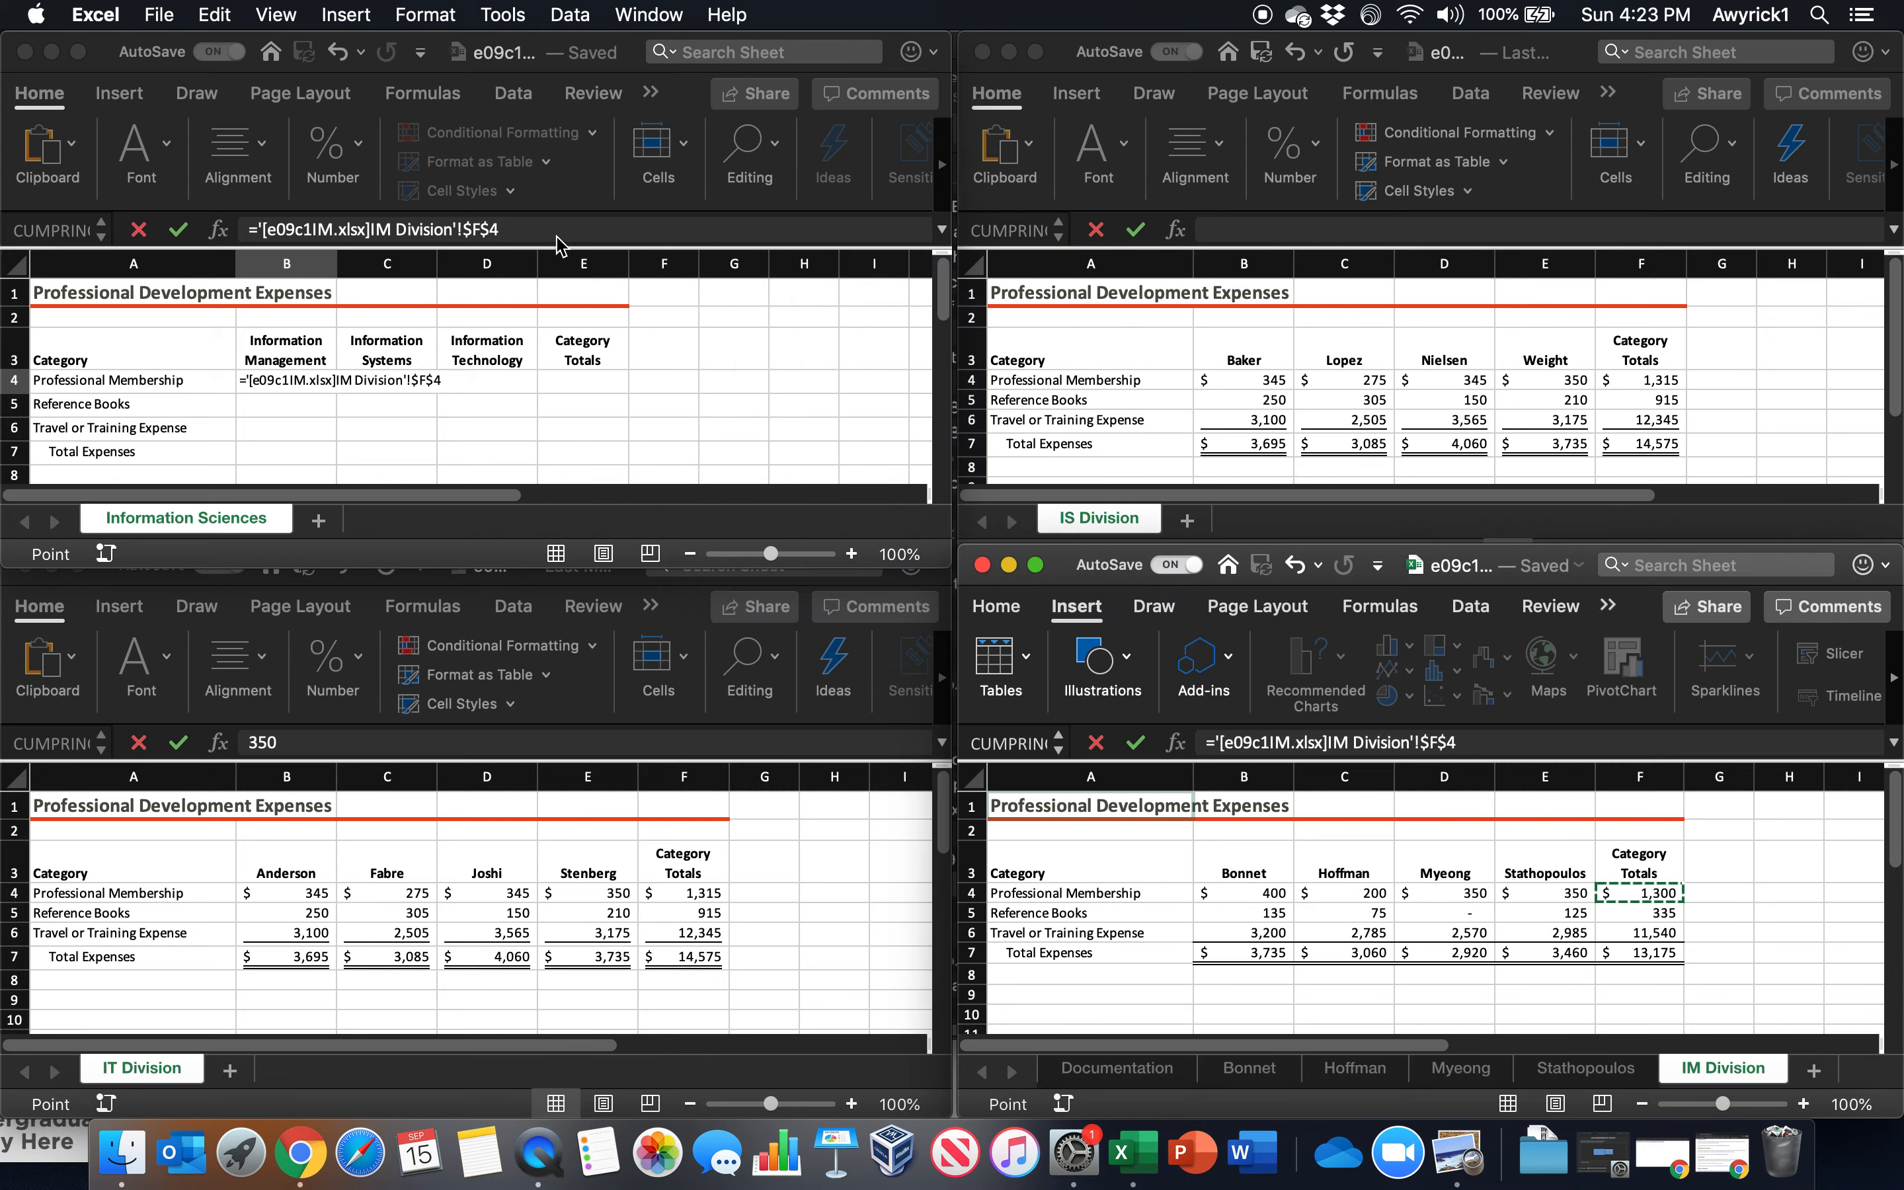
key(F4)
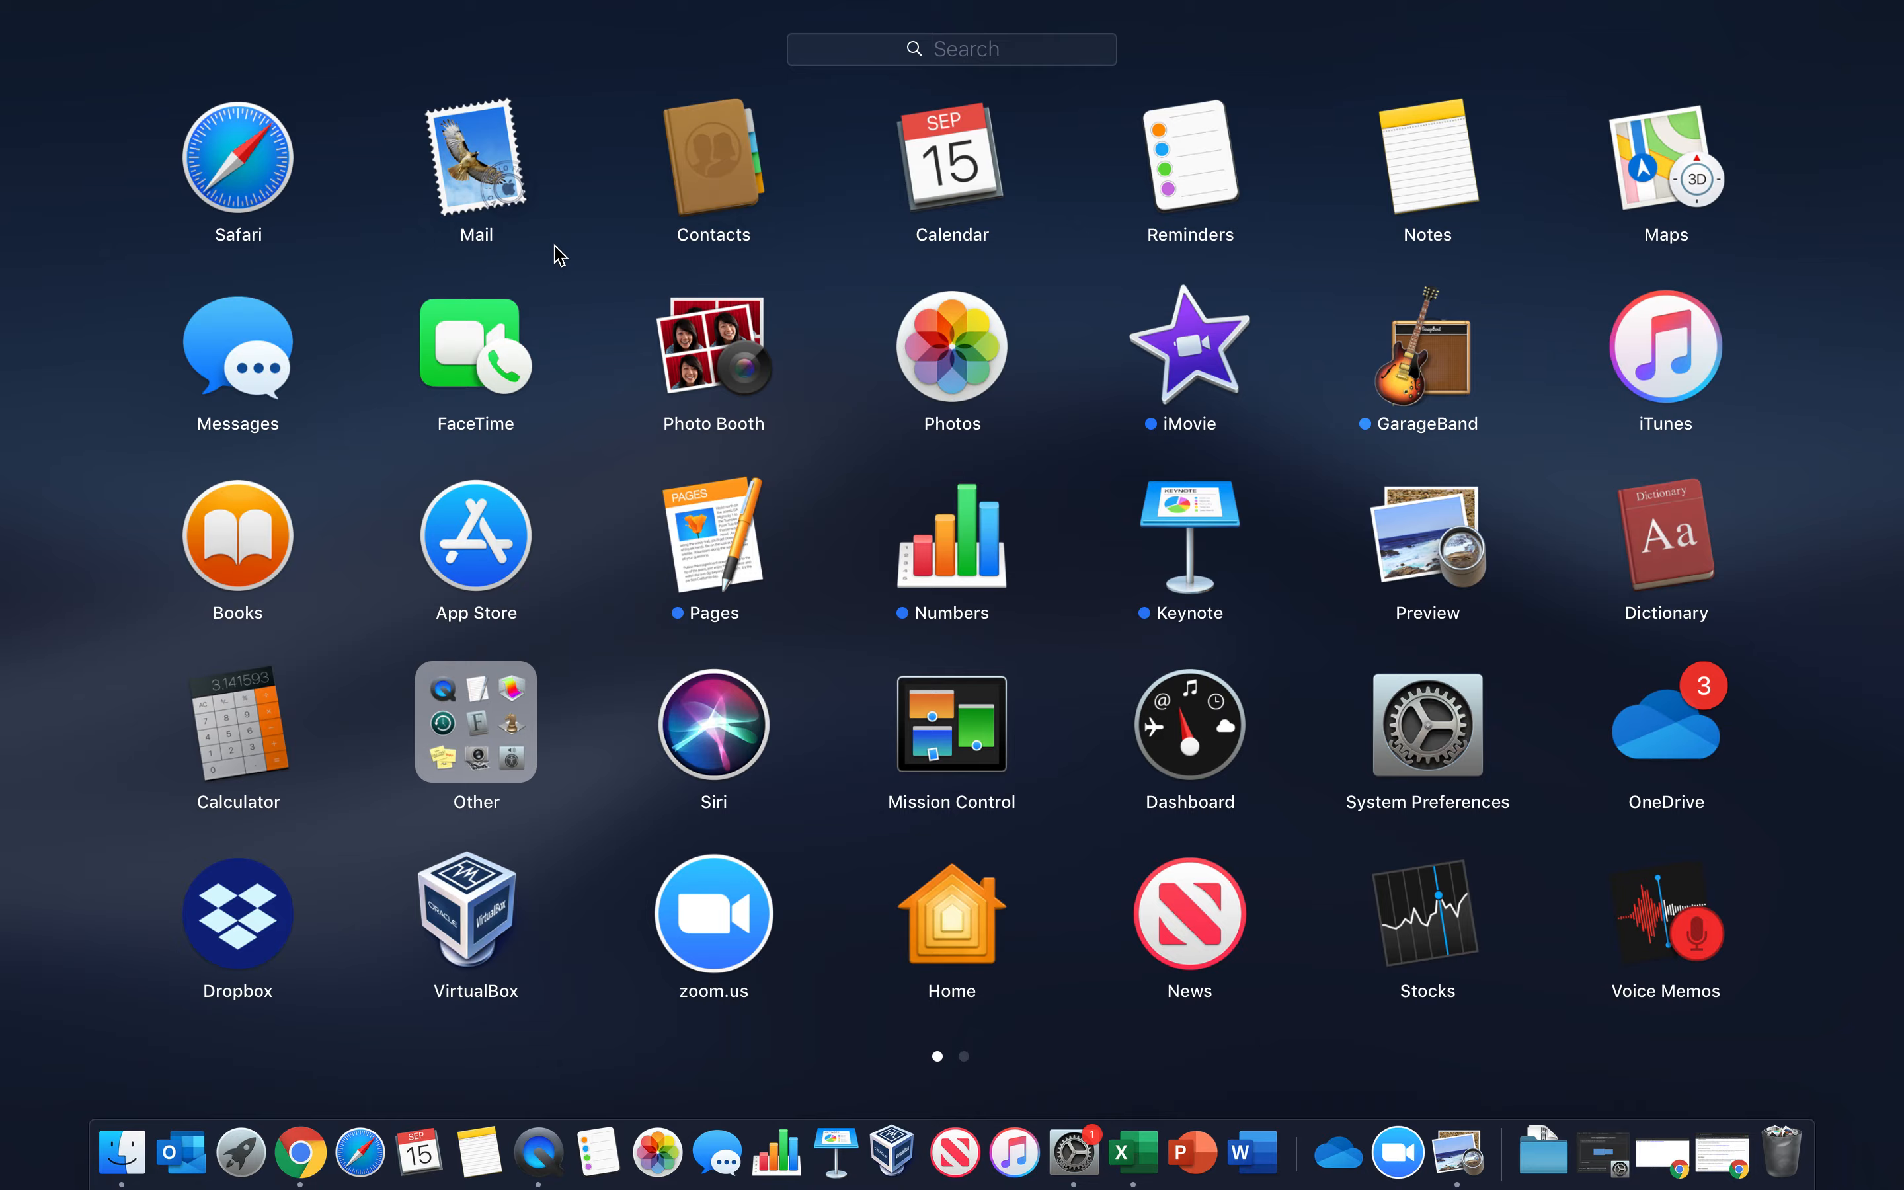
key(F4)
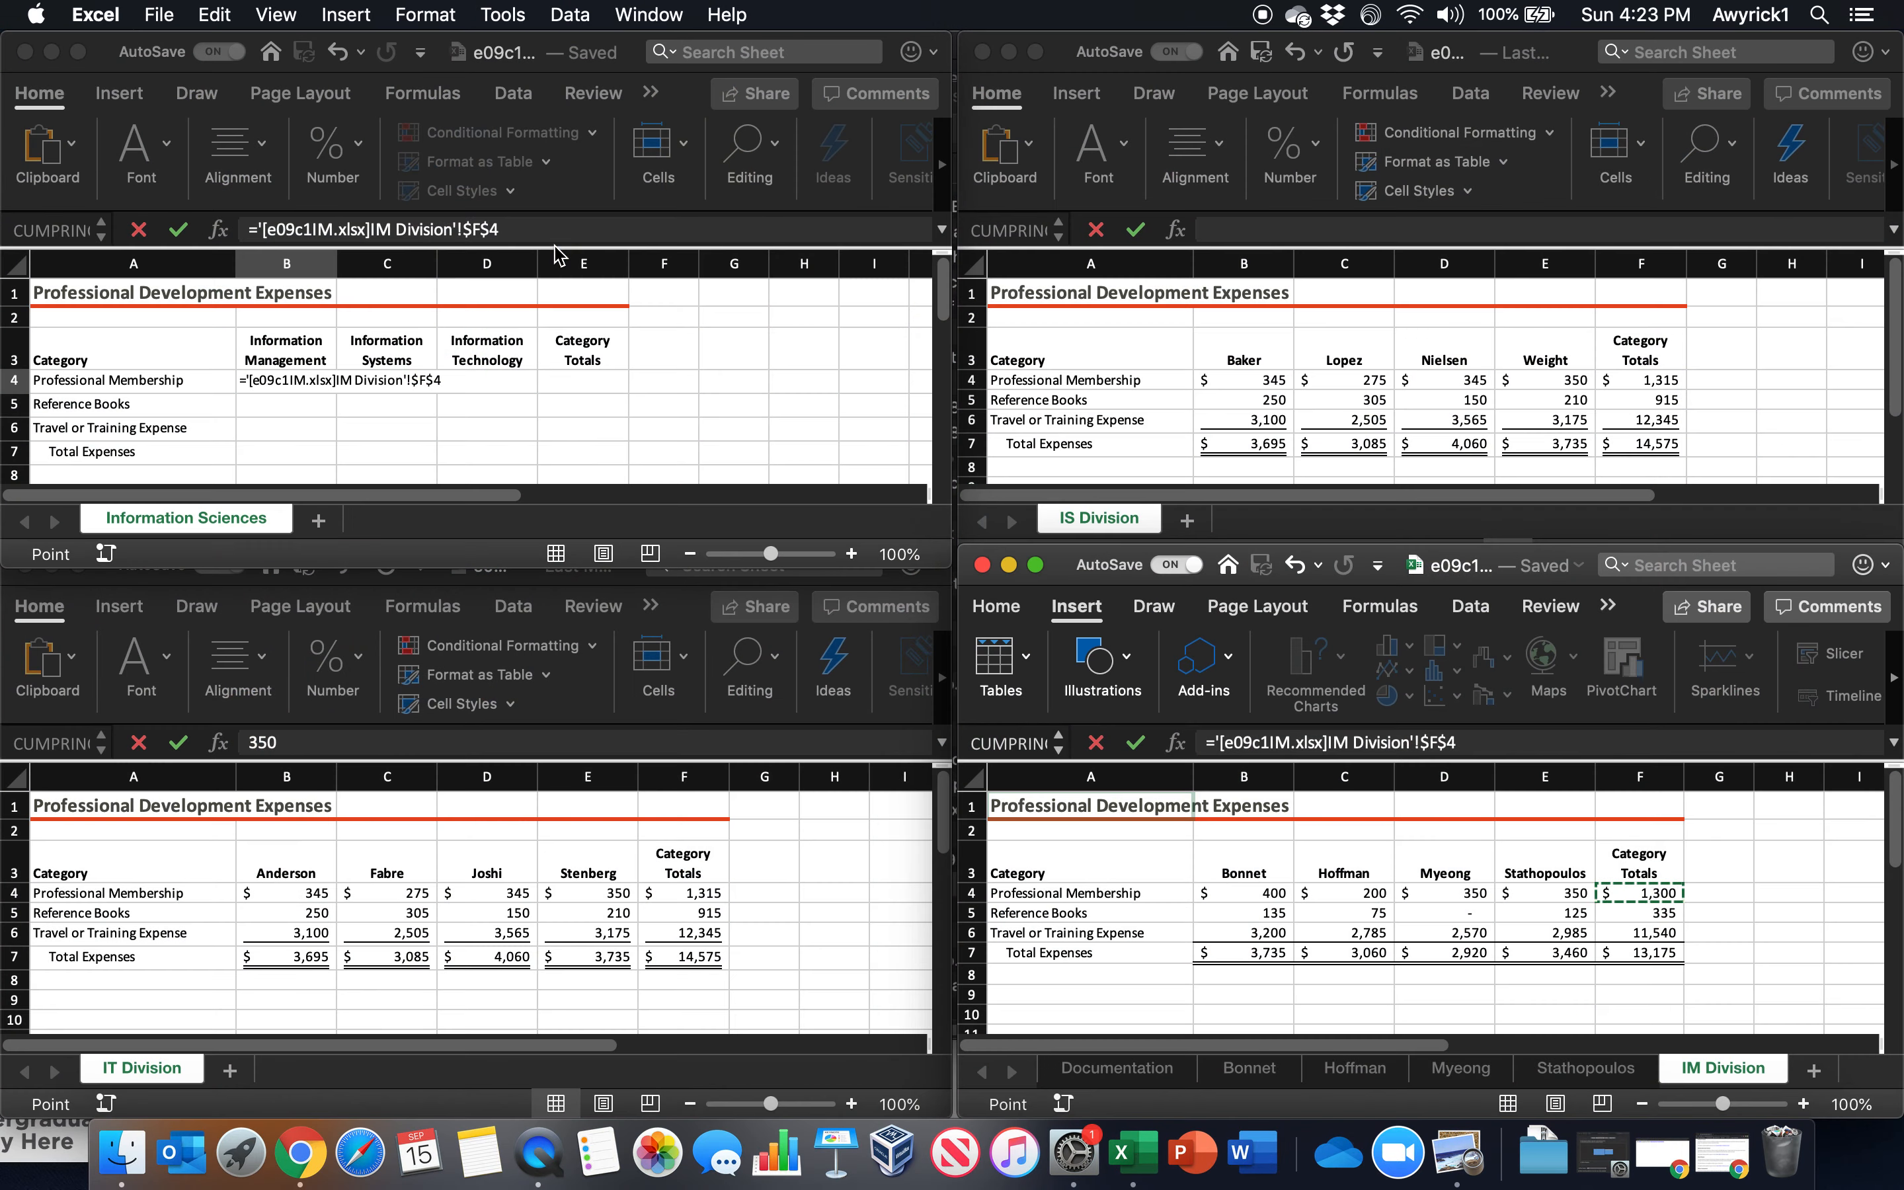
Make the F4 reference in B4's link to IM Division fully relative and enter the formula
key(super+t)
key(super+t)
key(super+t)
key(Return)
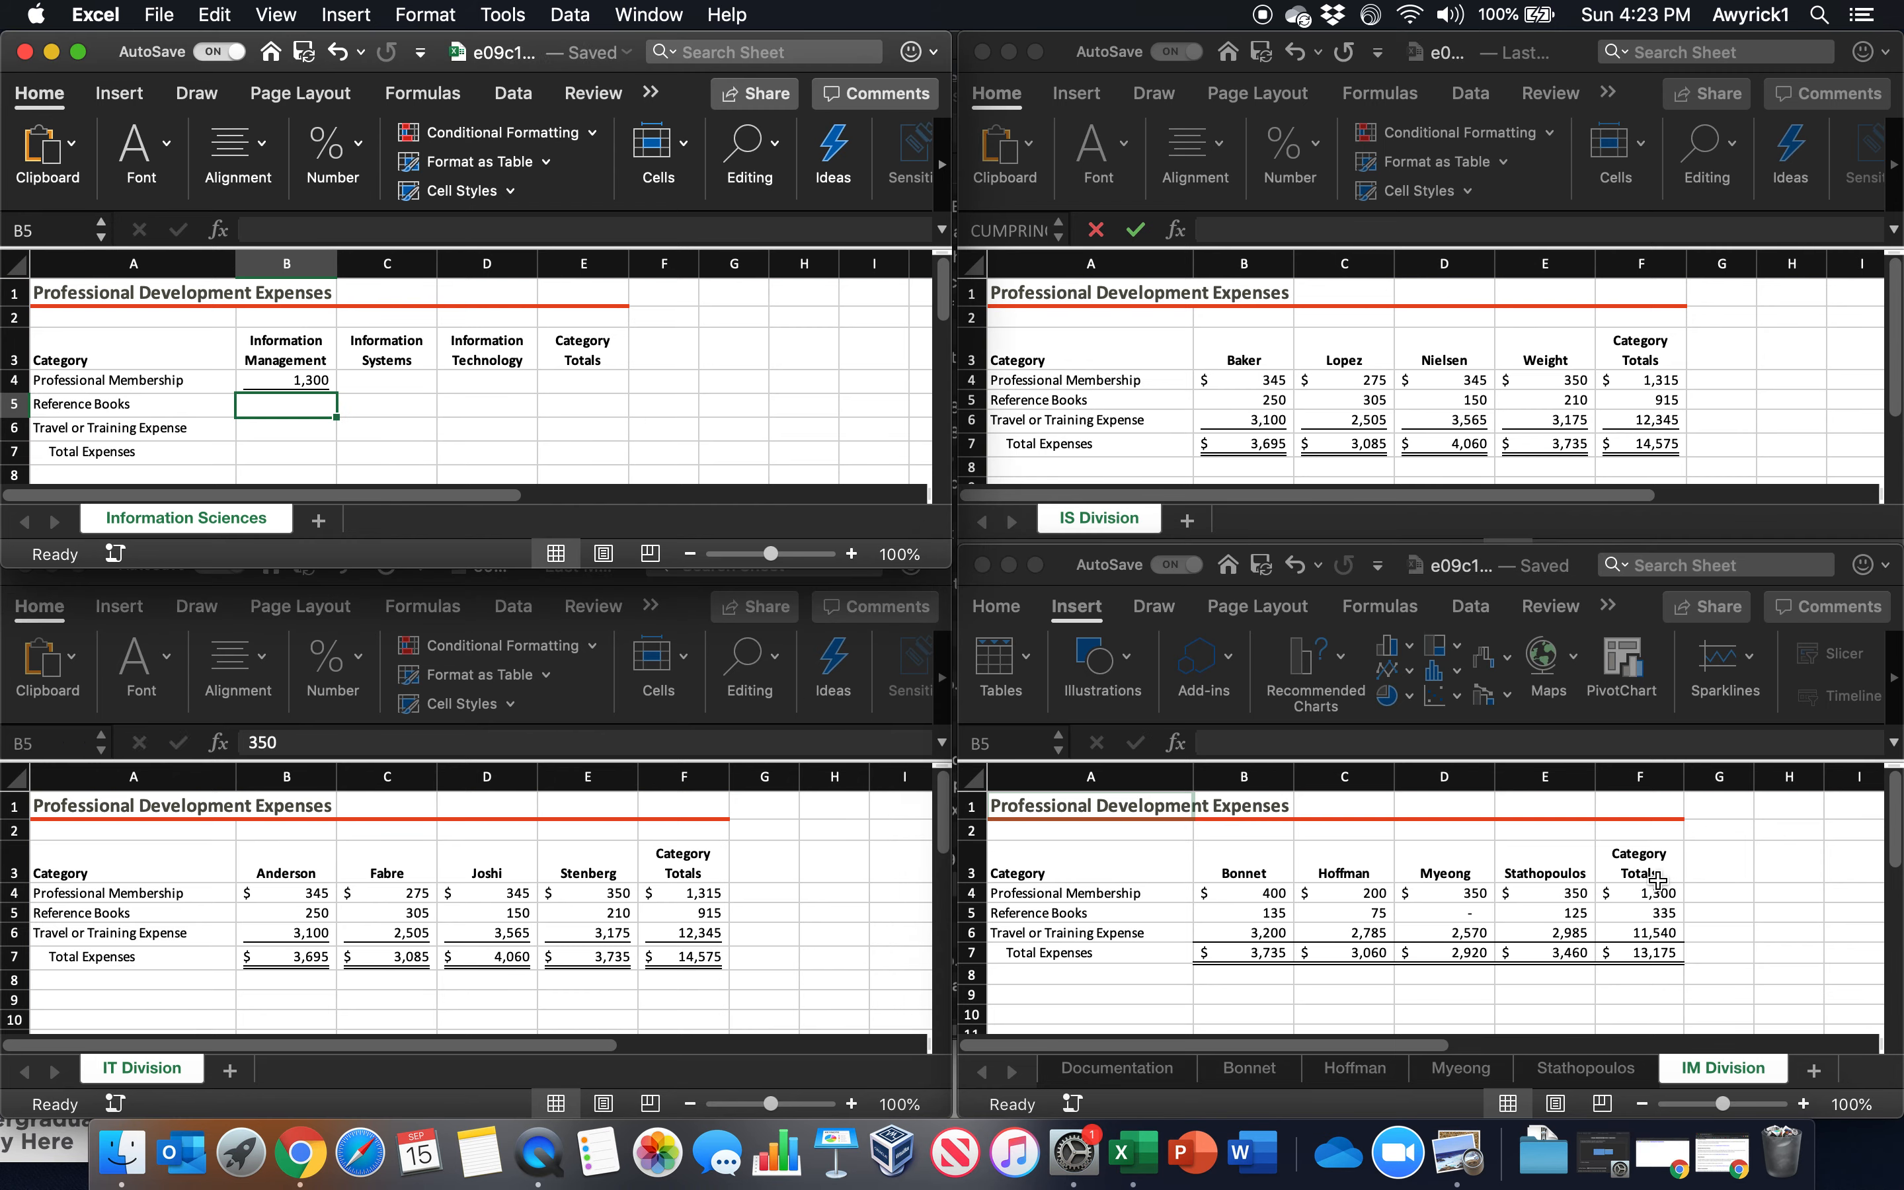
Link C4 on Information Sciences to F4 on IS Division in e09c1IS with ='[e09c1IS.xlsx]IS Division'!$F$4
click(377, 381)
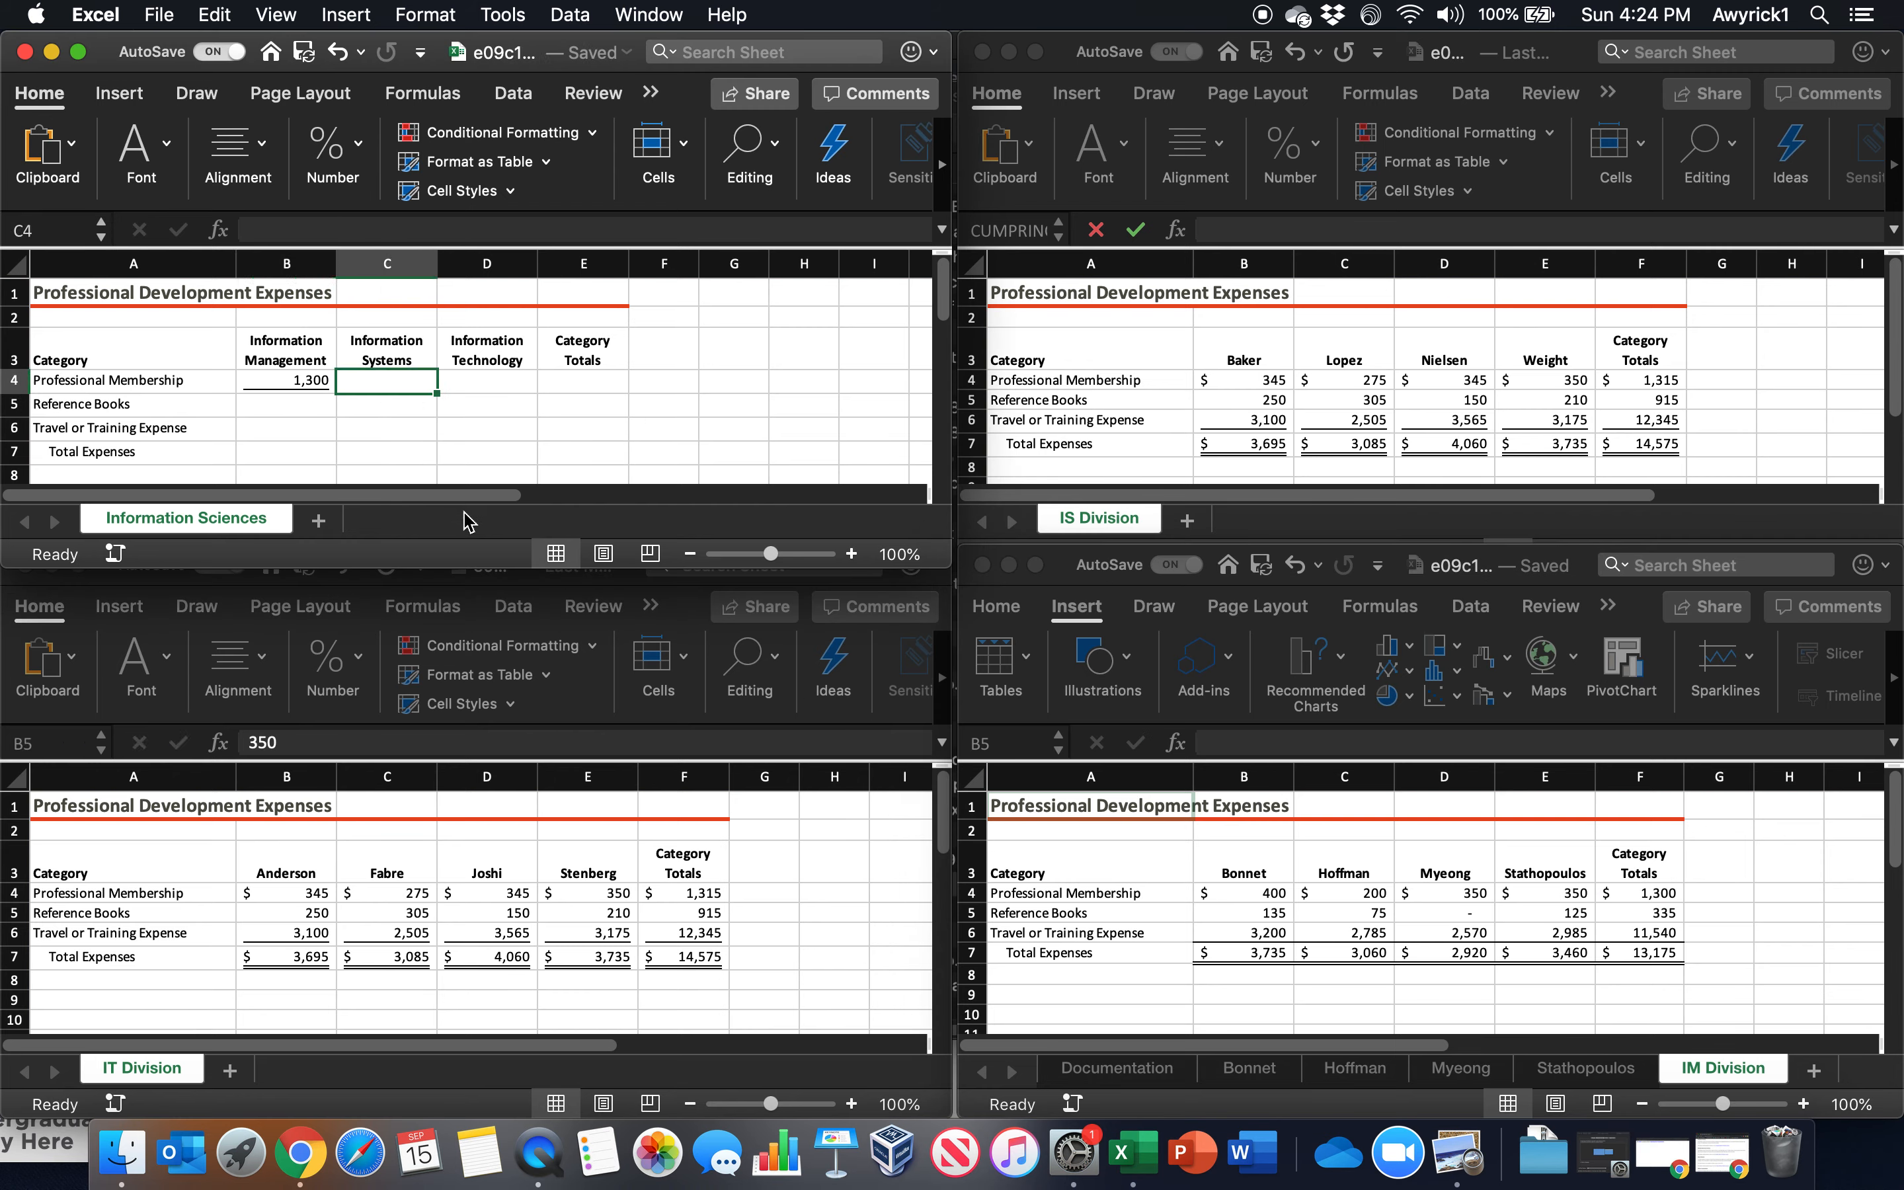
text(=)
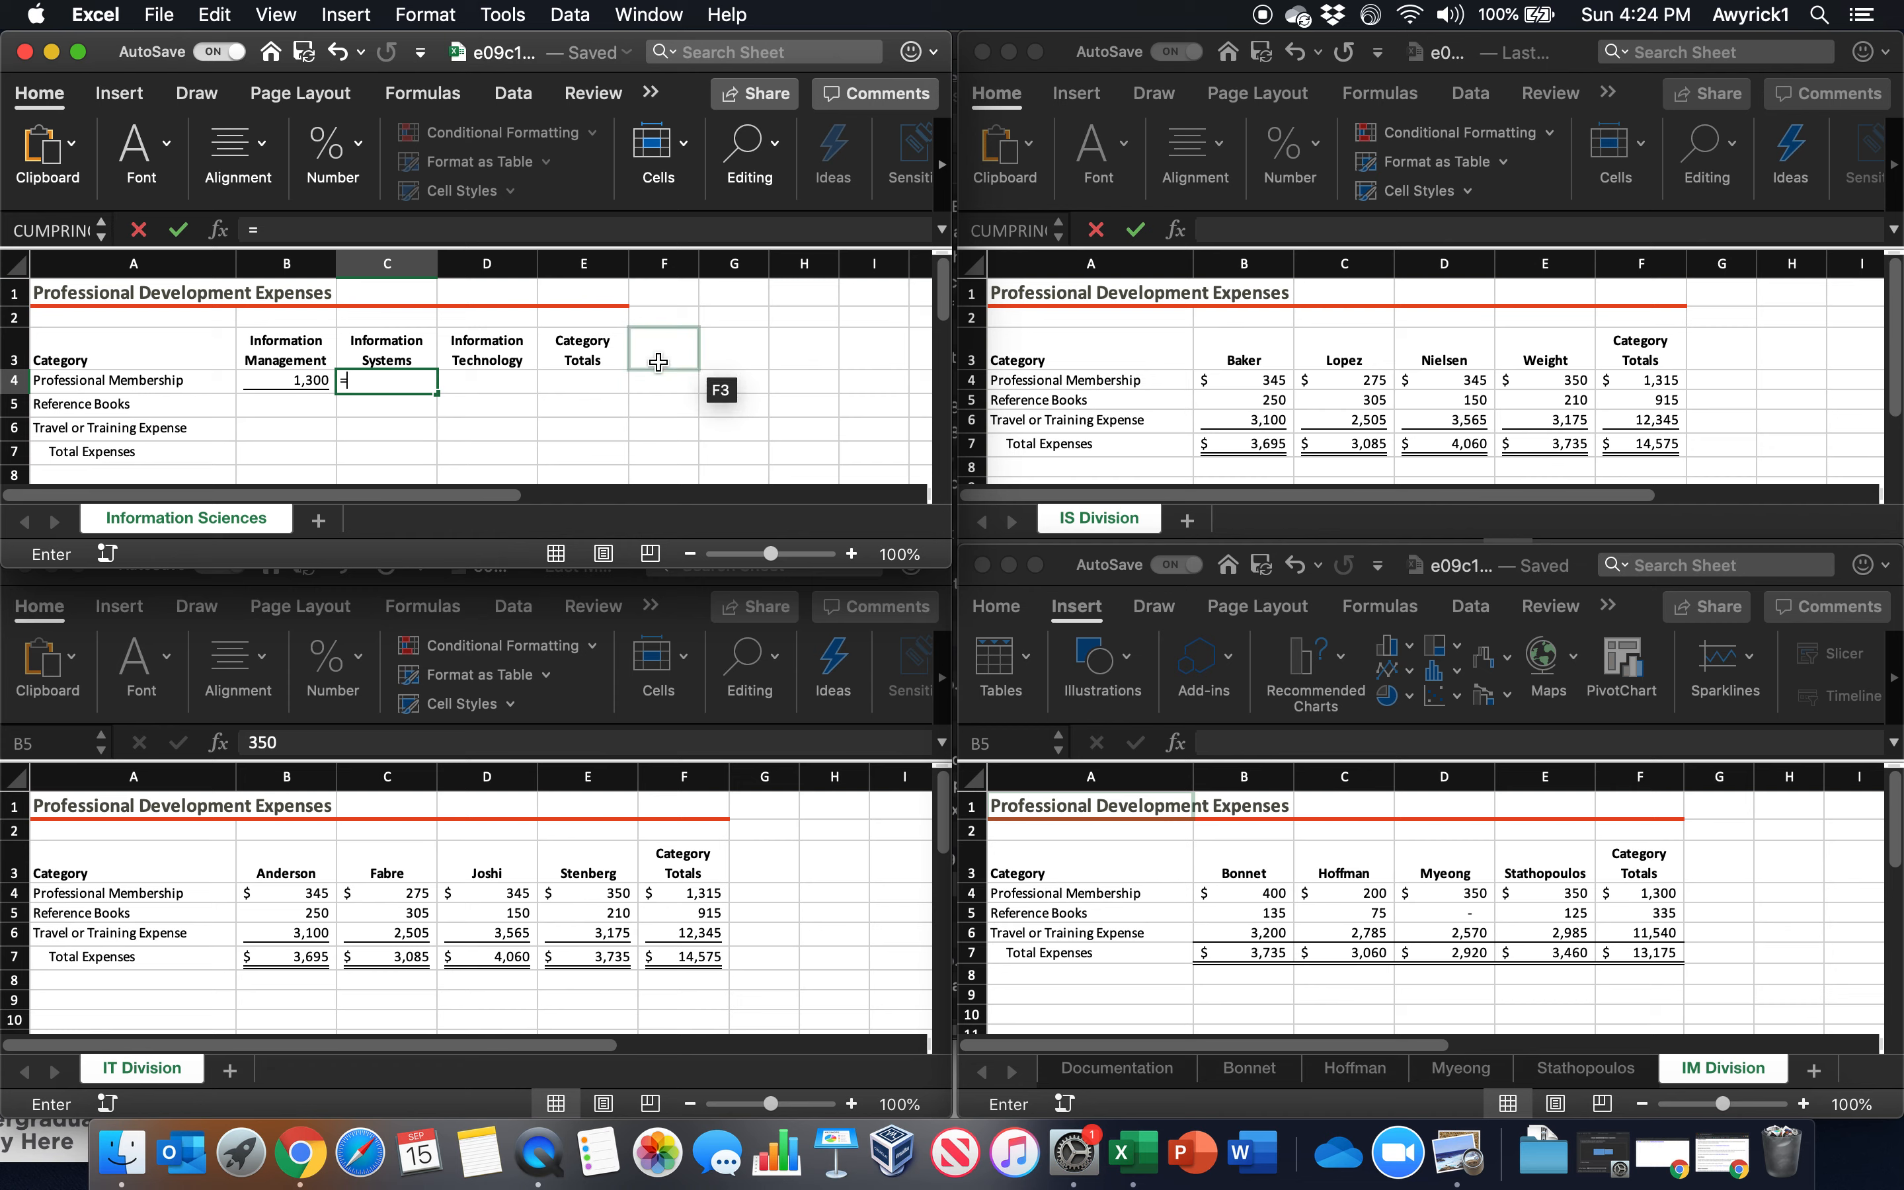
click(1131, 522)
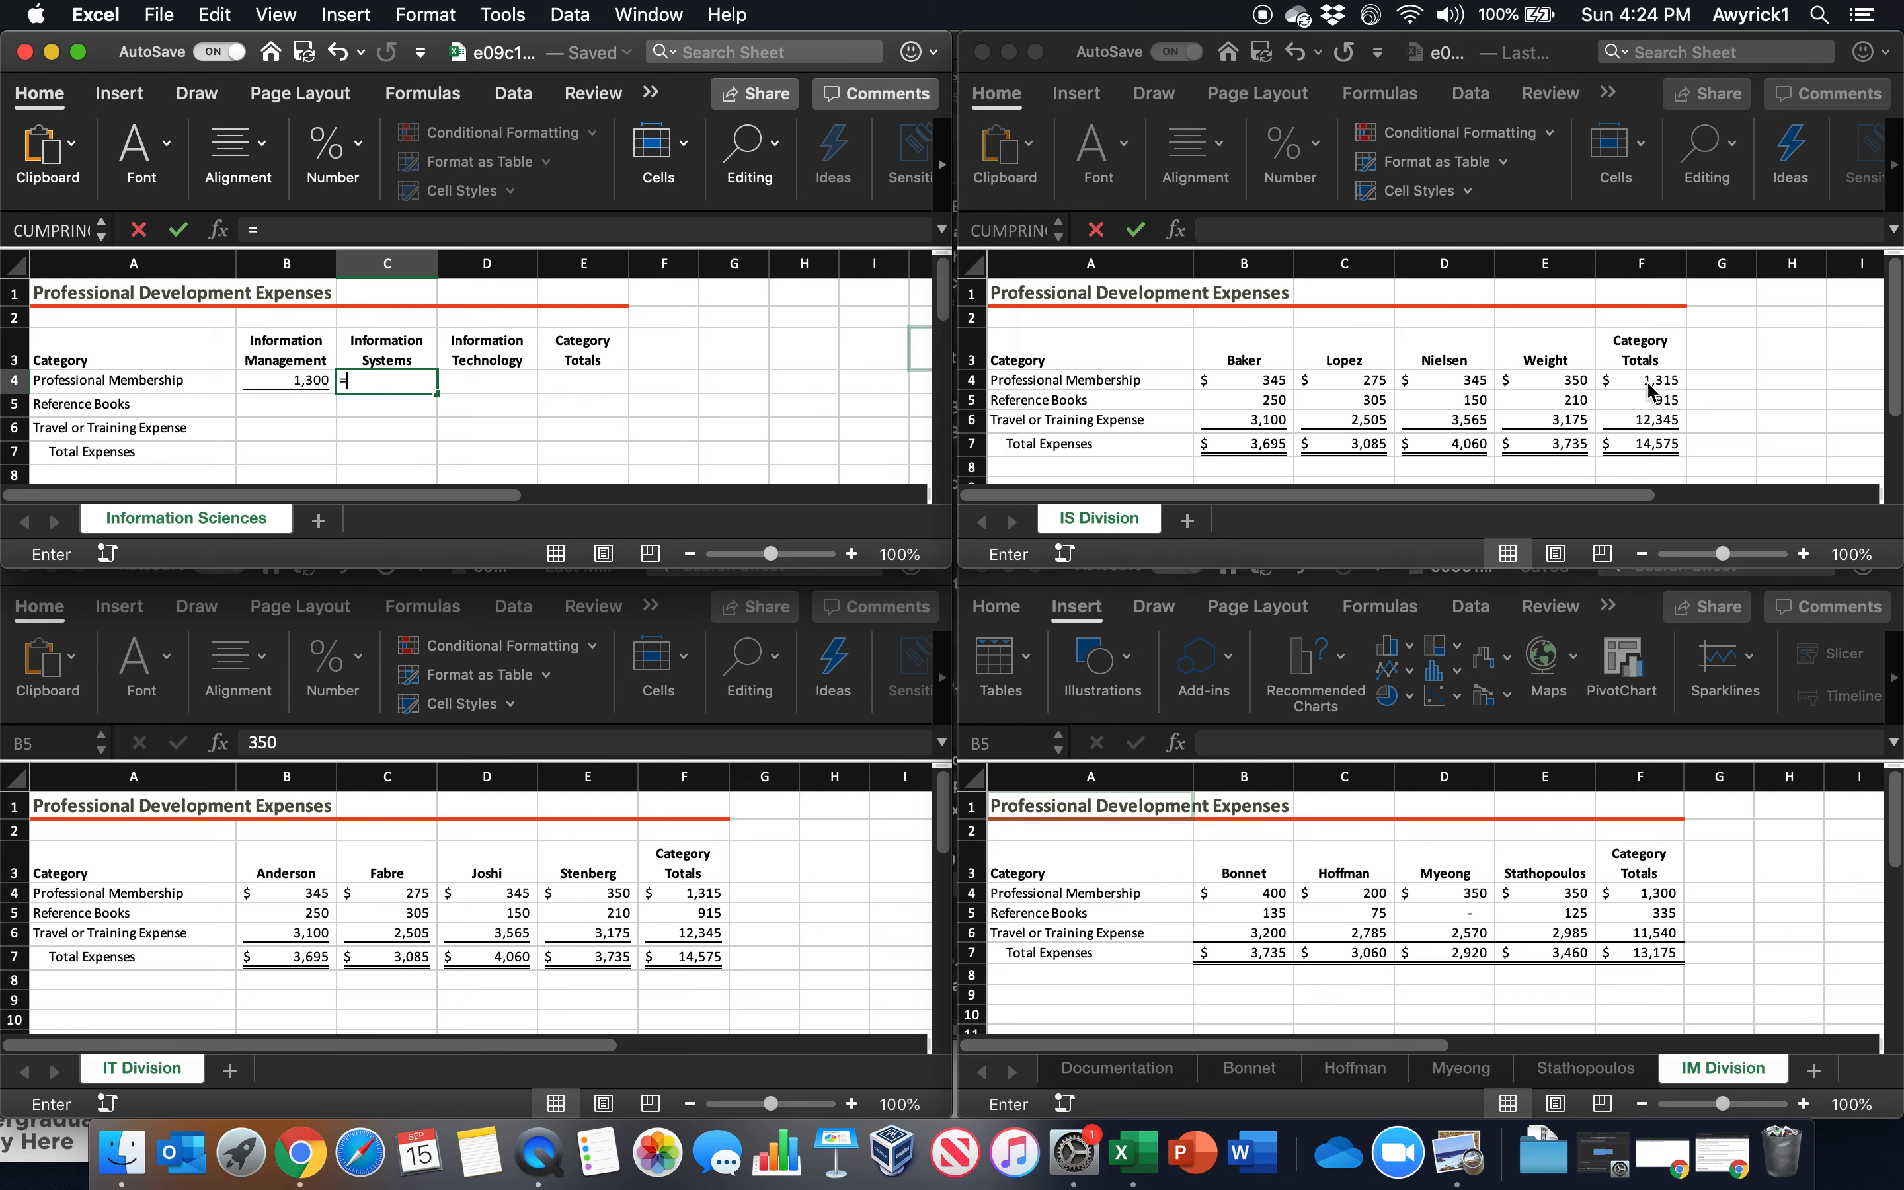
click(1645, 381)
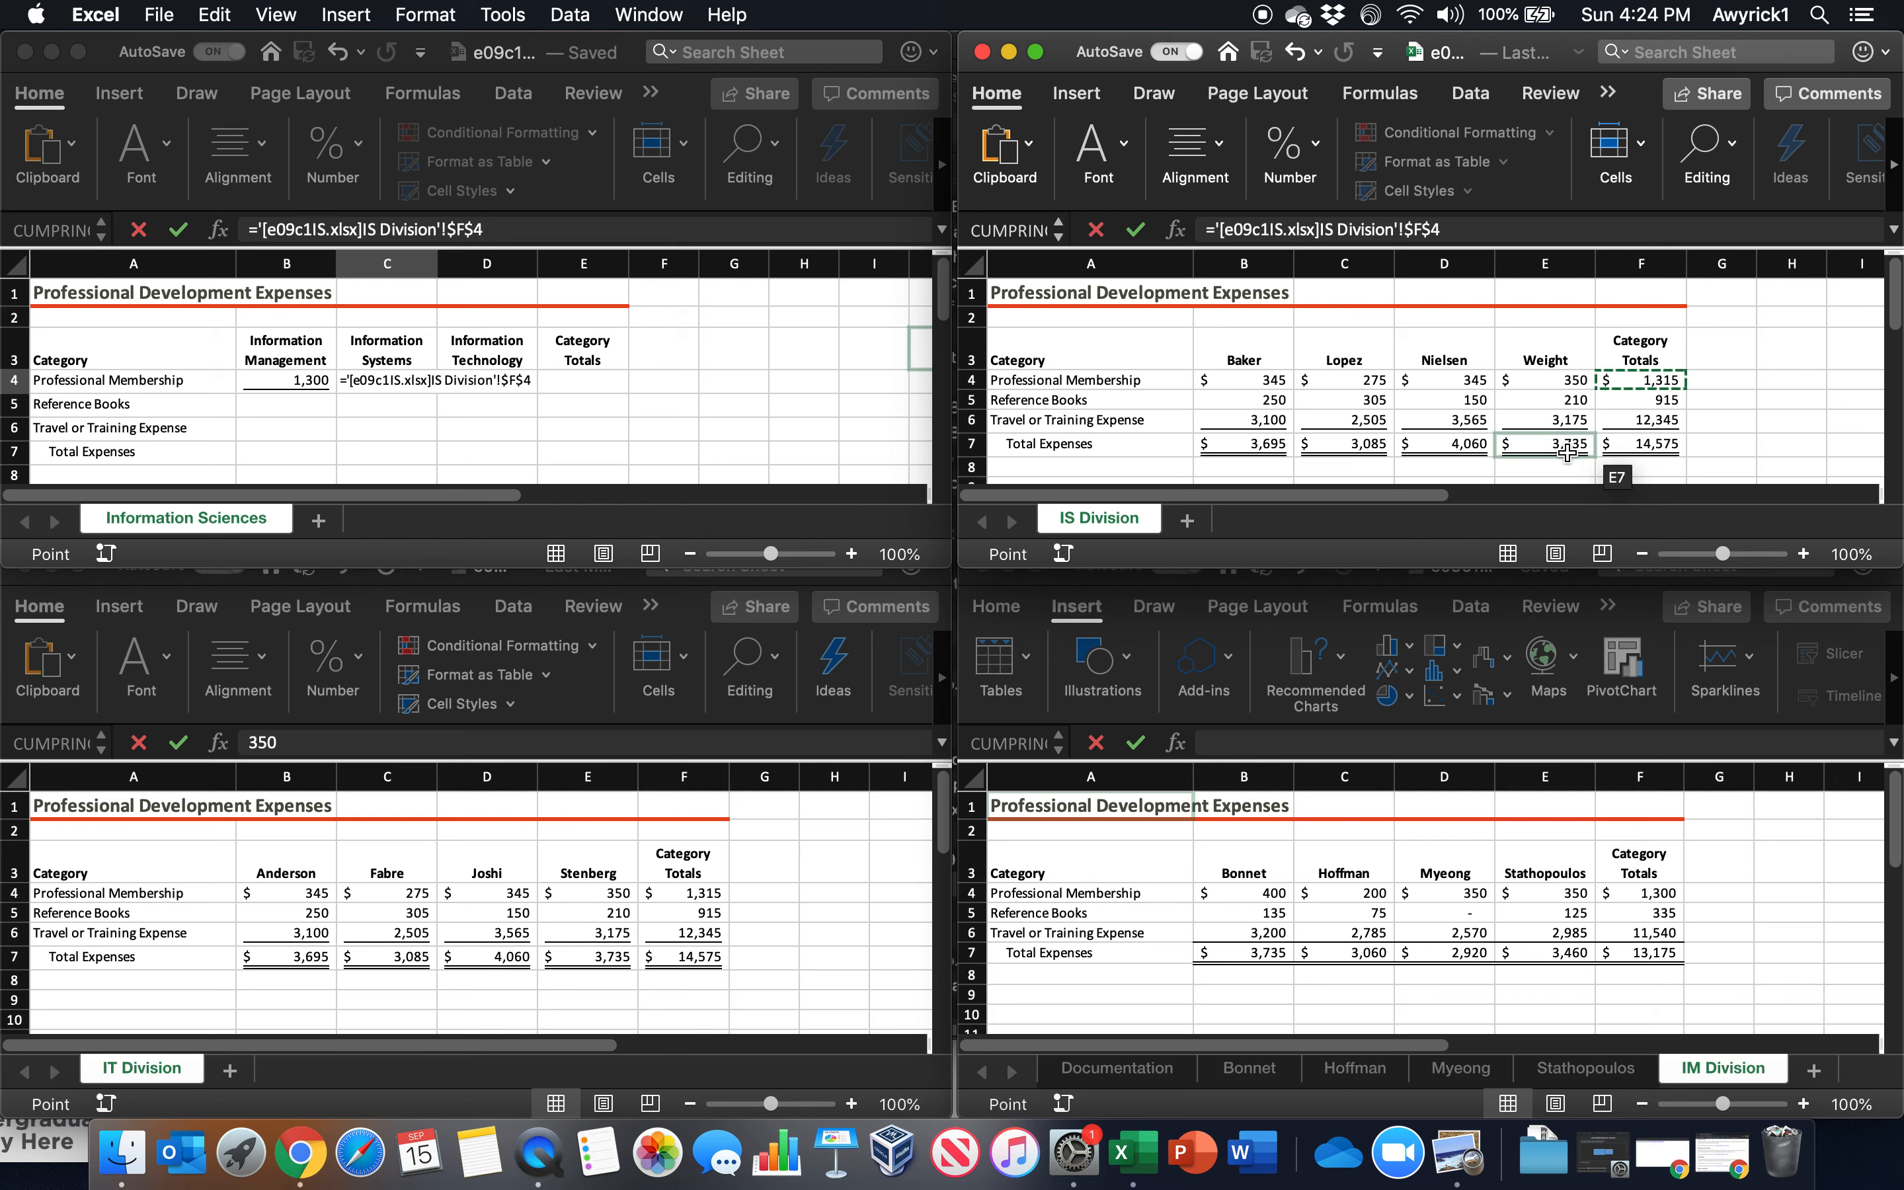
key(Return)
Change the absolute reference in C4's link formula to relative: ='[e09c1IS.xlsx]IS Division'!F4
click(391, 377)
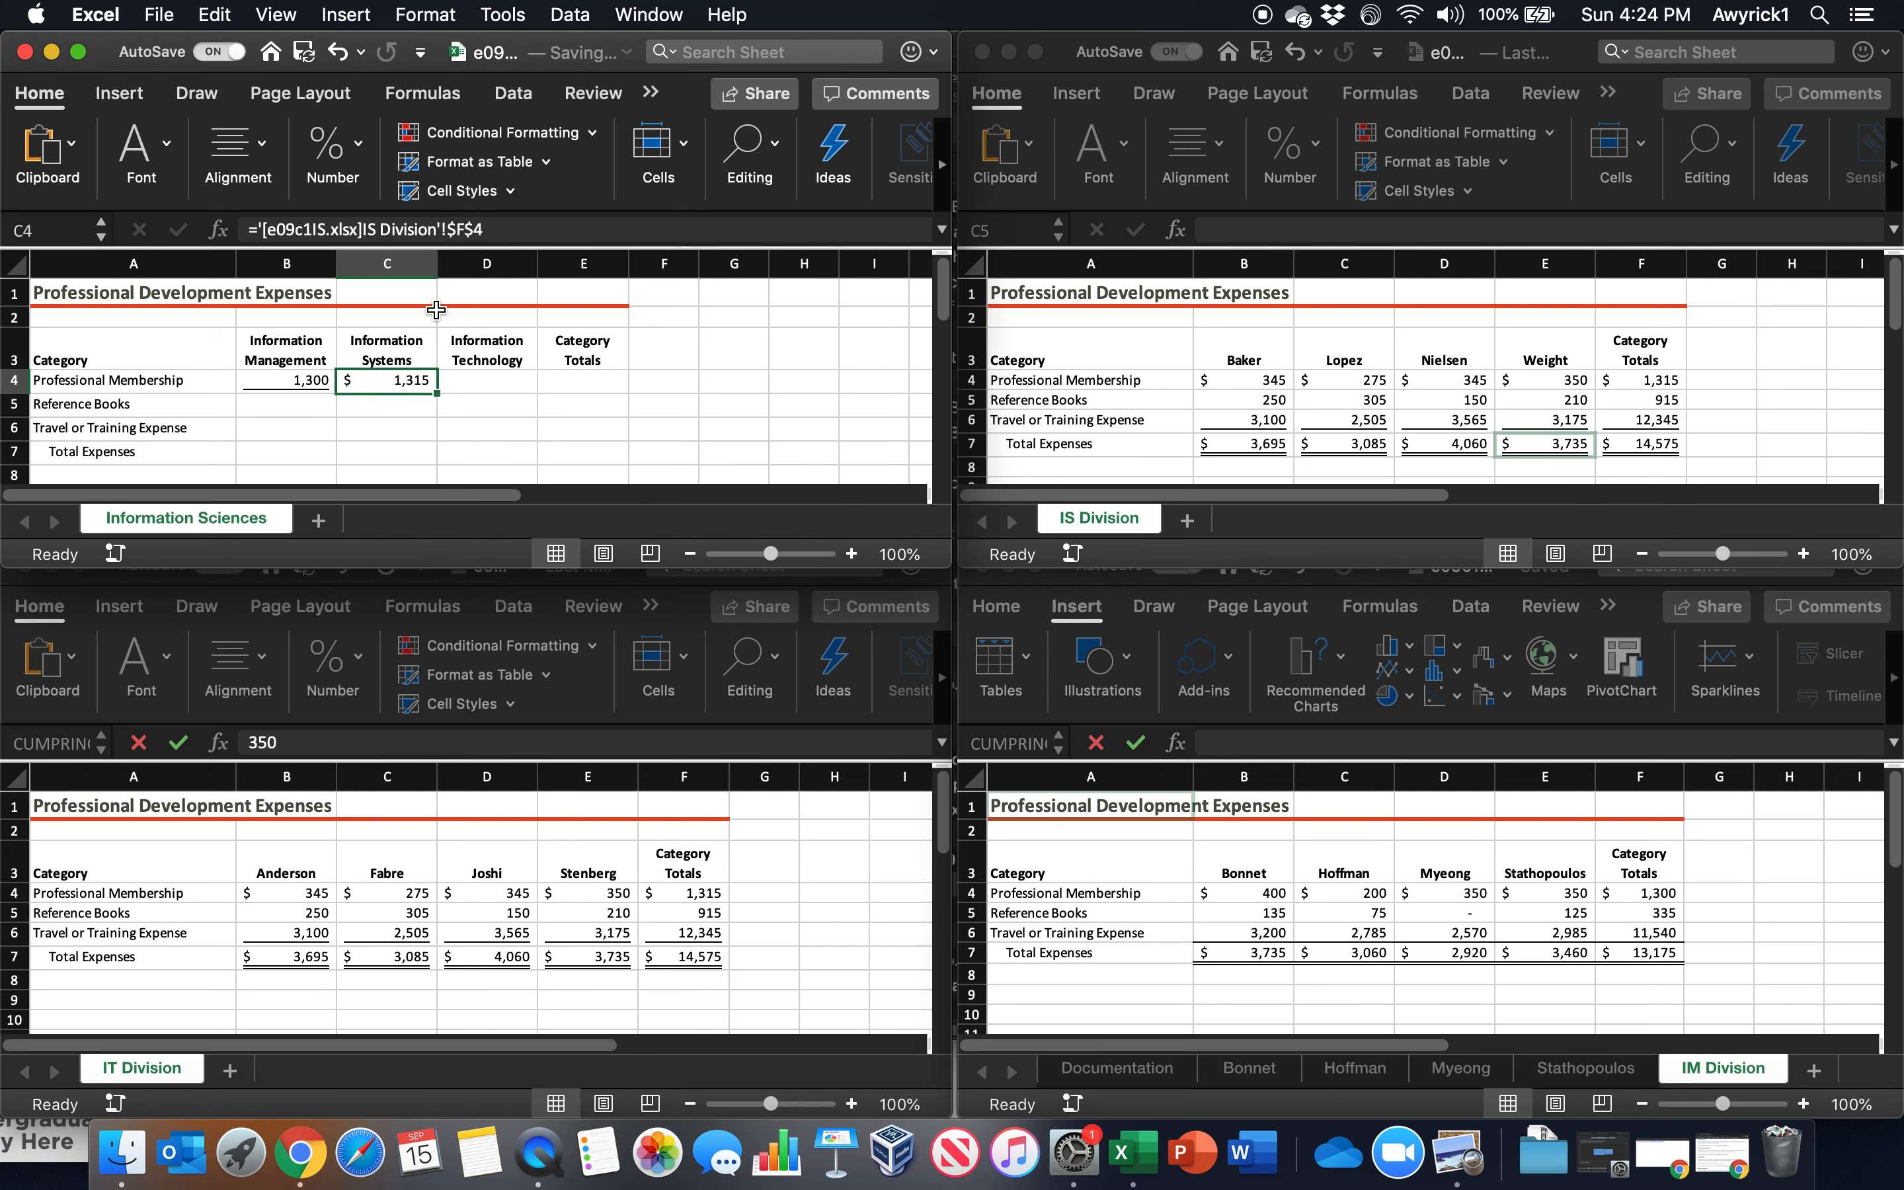
click(477, 228)
key(super+t)
key(super+t)
key(super+t)
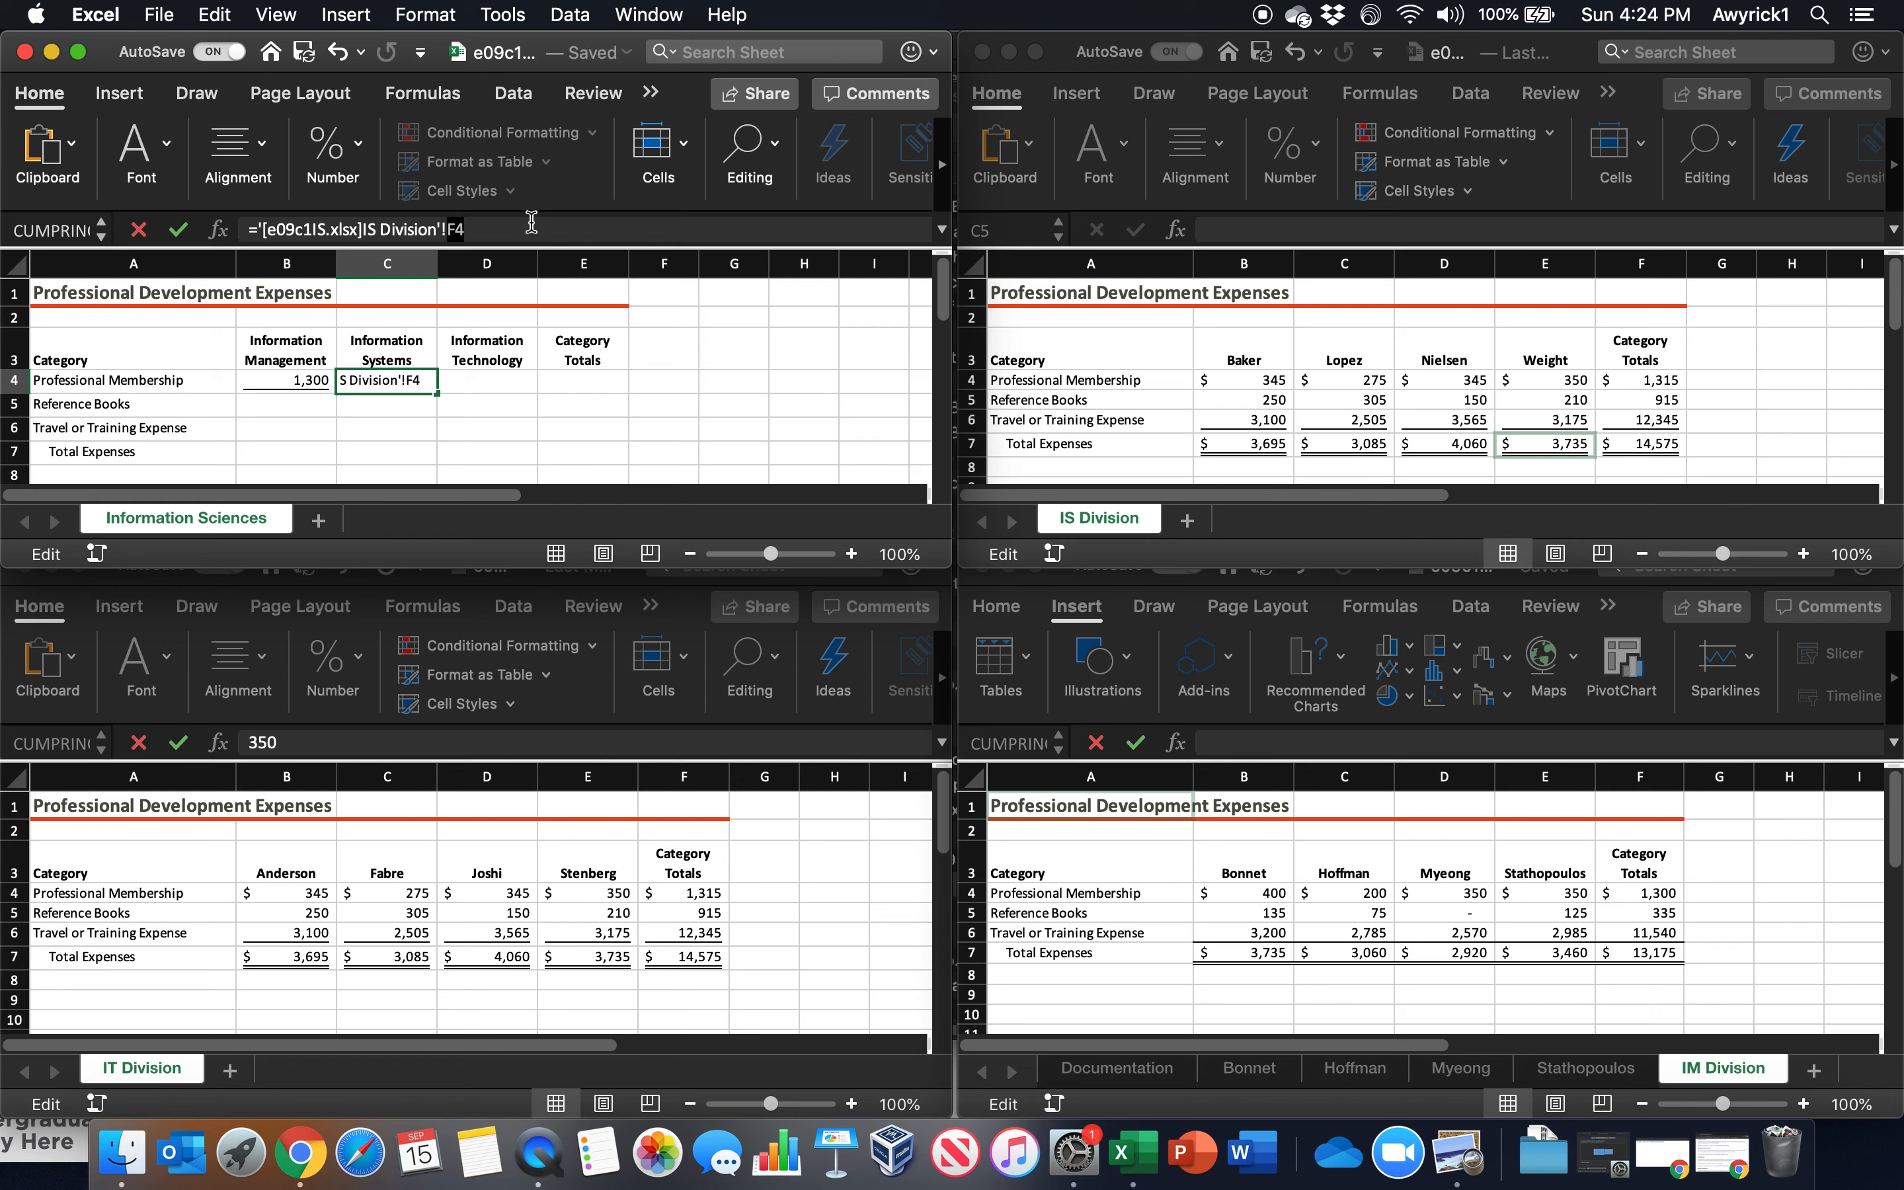
key(Return)
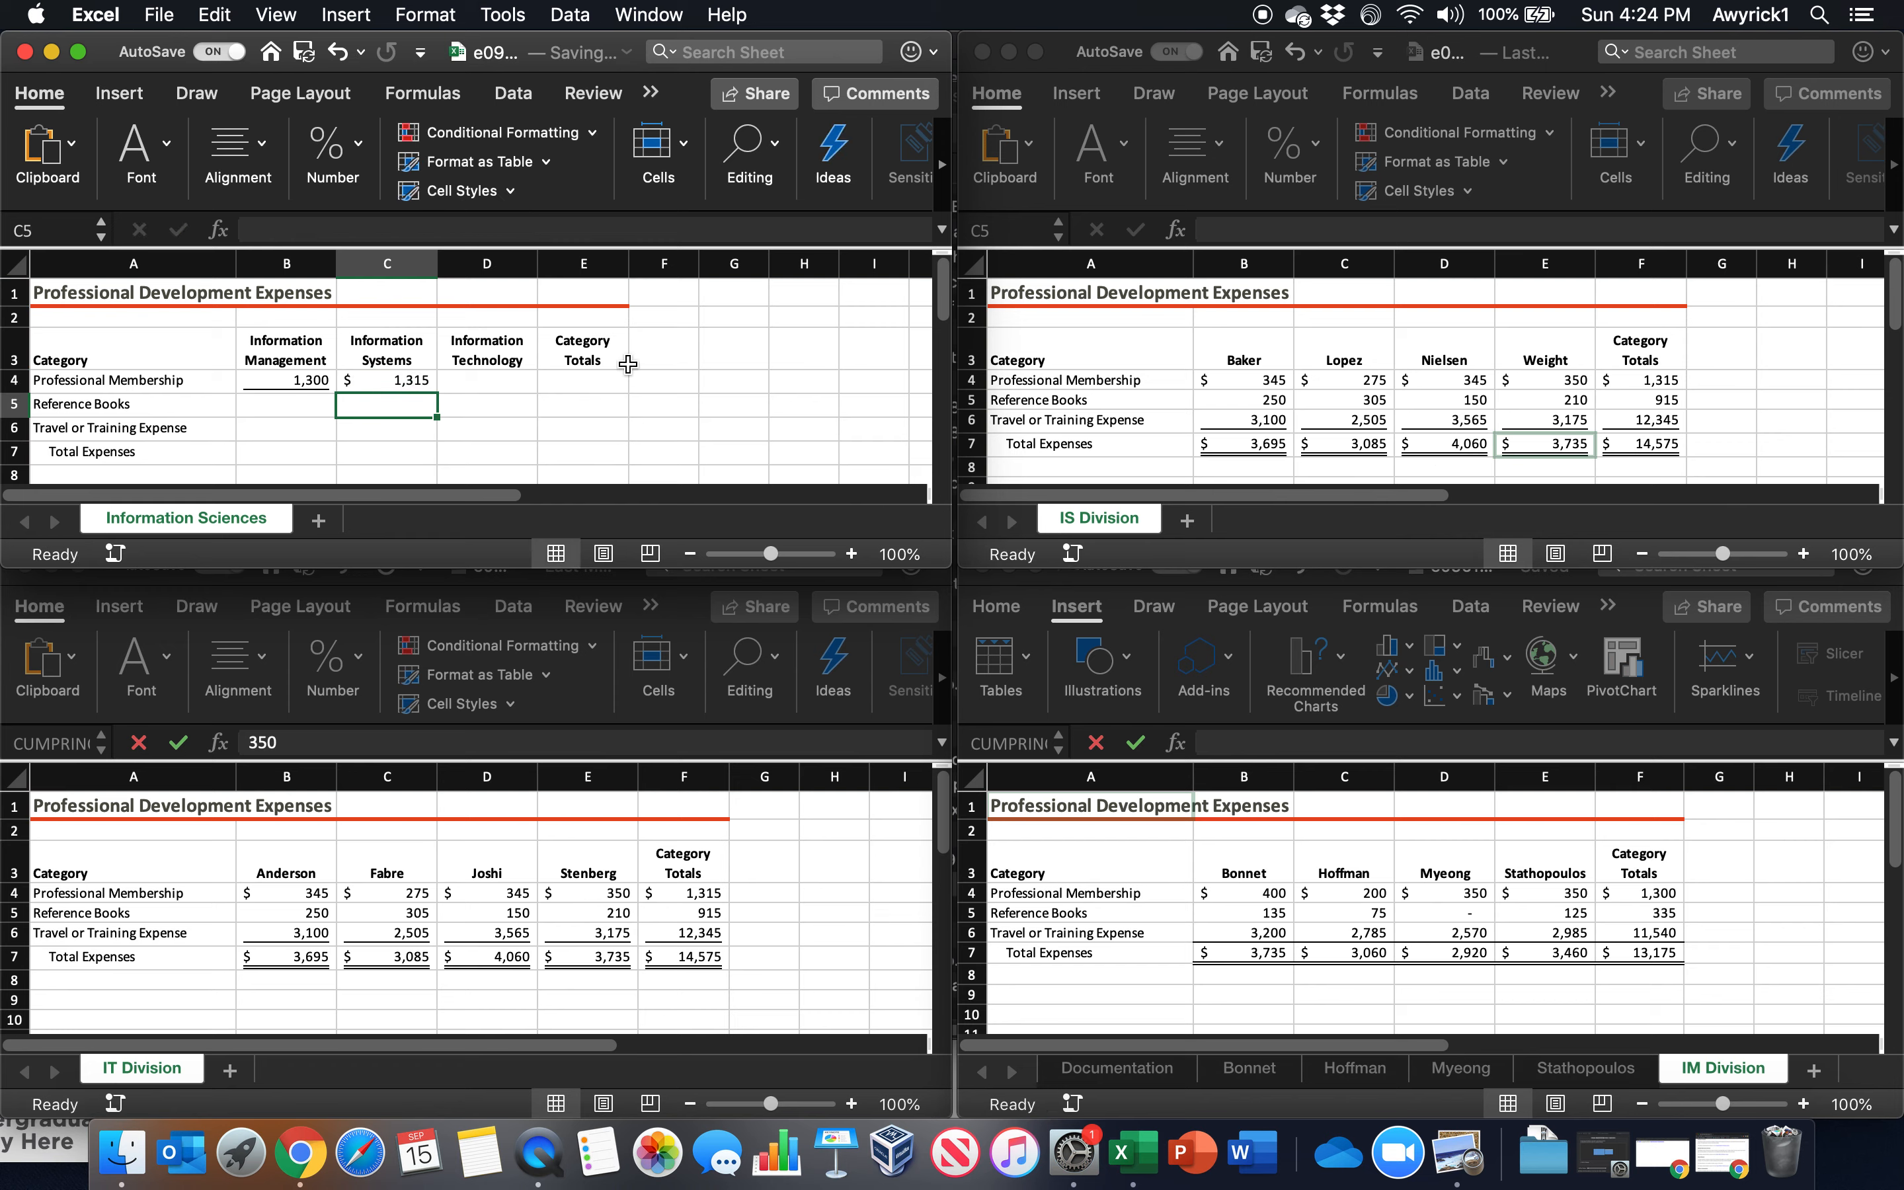
Link D4 on Information Sciences to F4 on IT Division with the relative formula ='[e09c1IT.xlsx]IT Division'!F4
click(476, 384)
text(=)
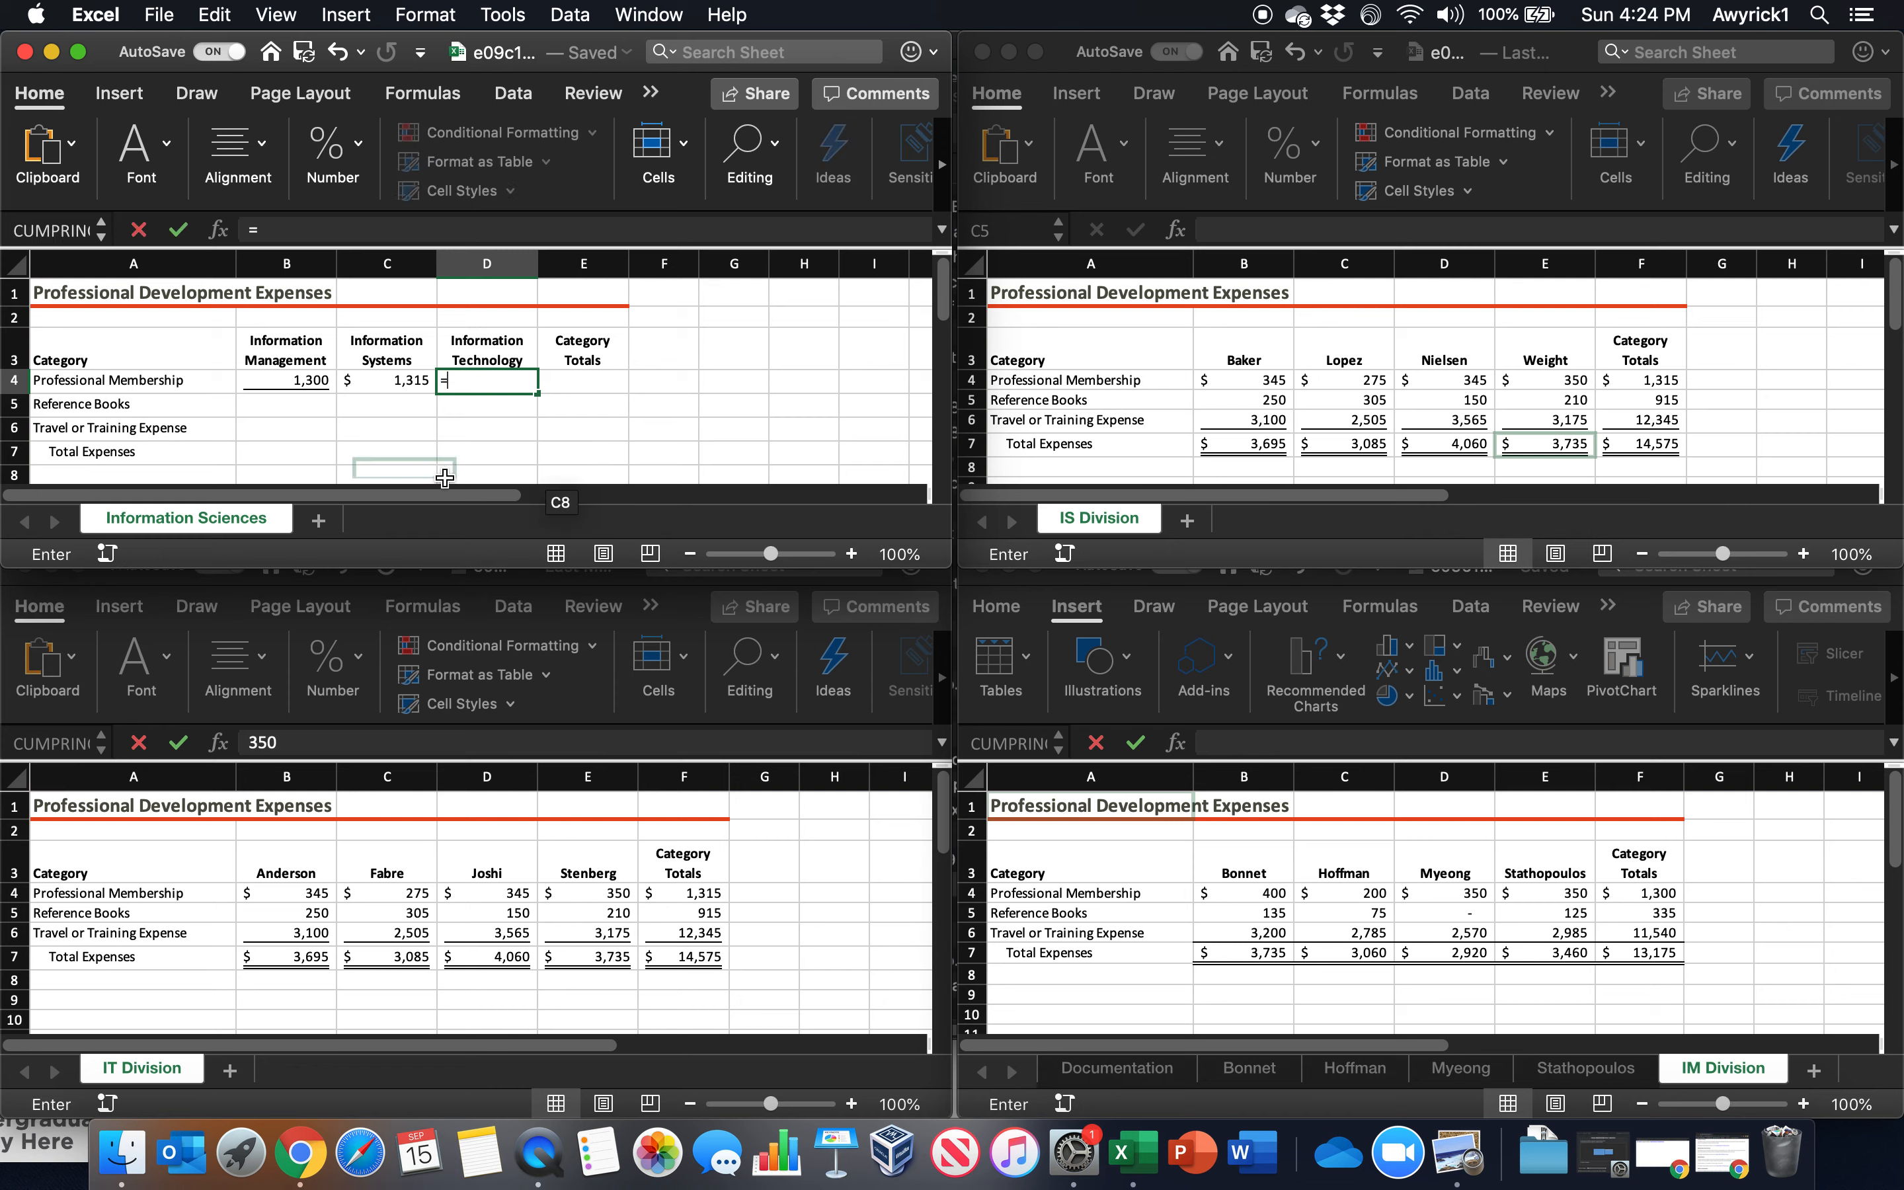
click(696, 901)
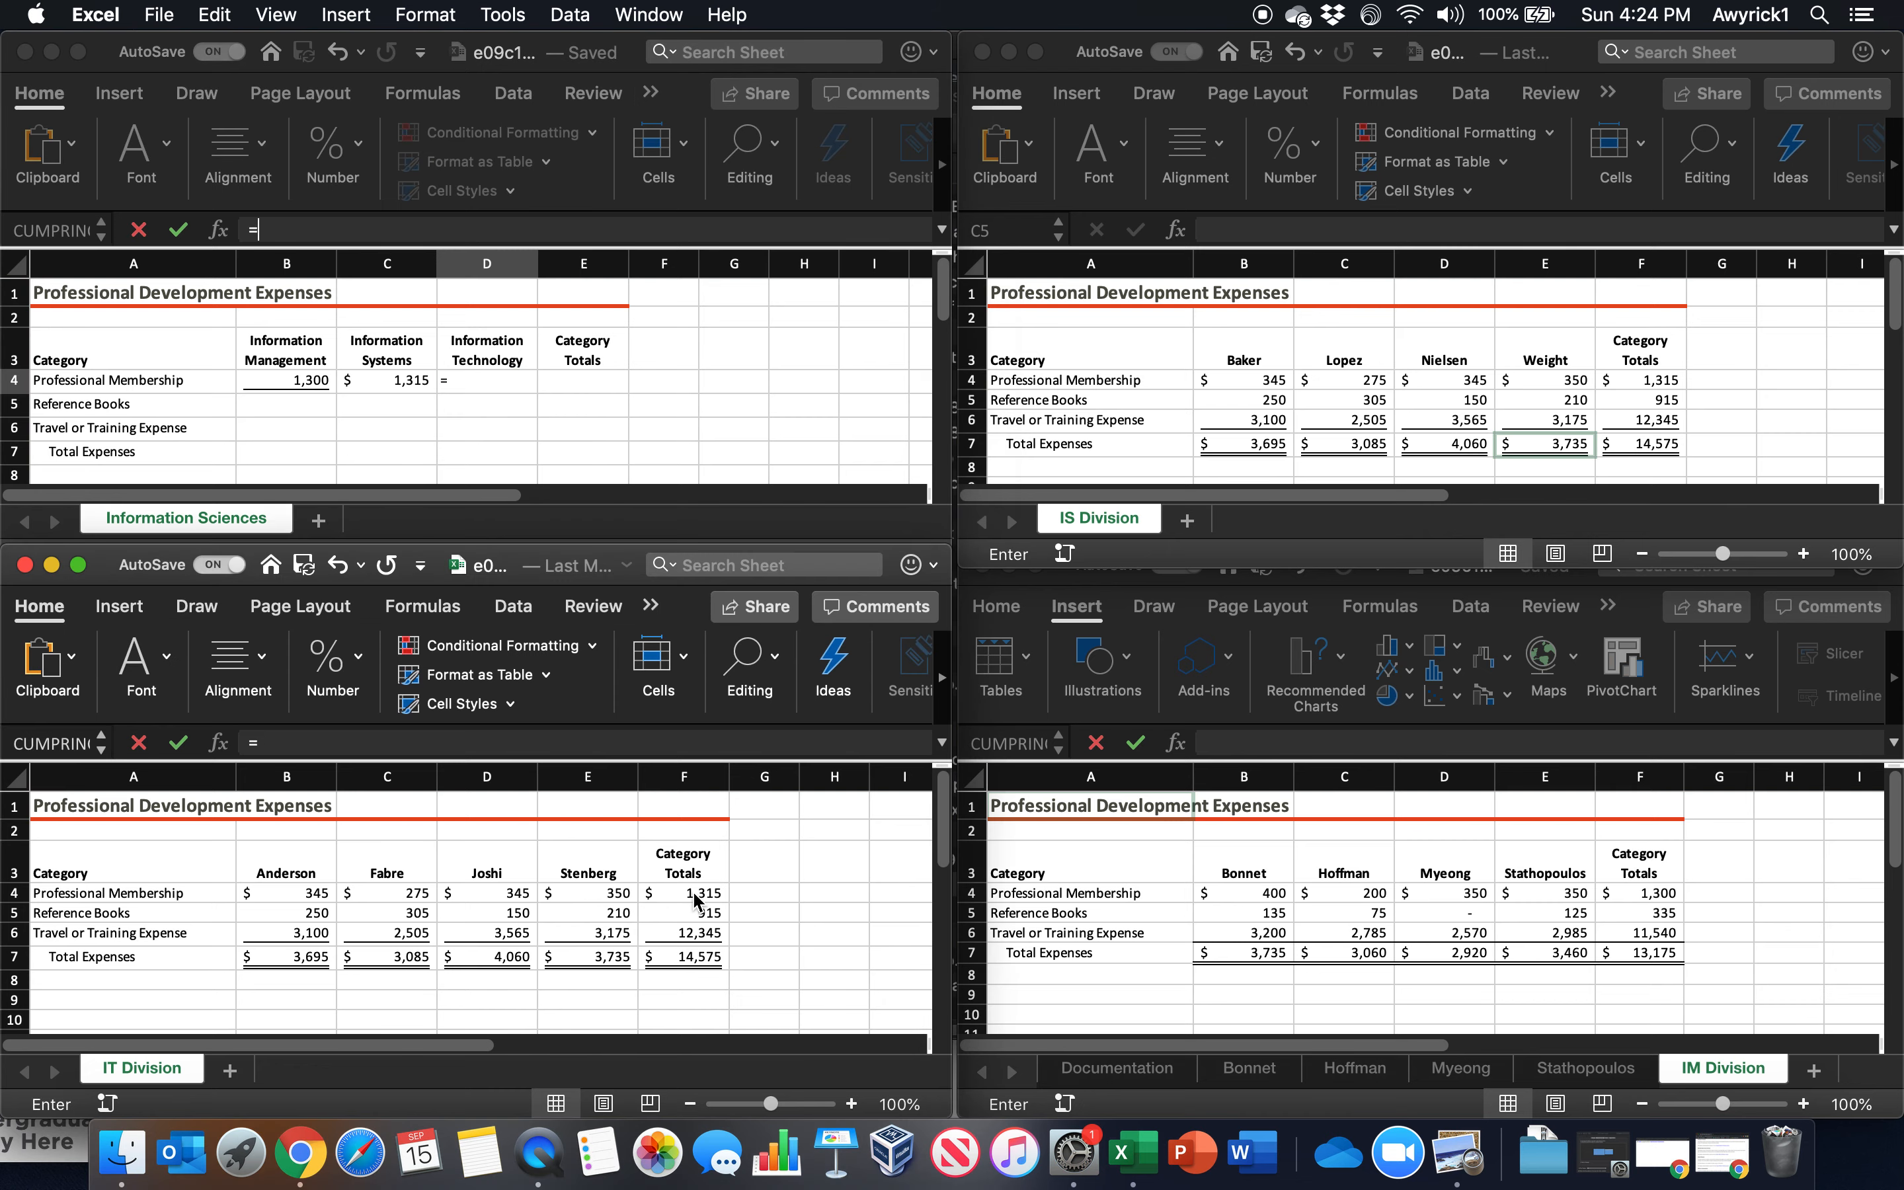
click(696, 897)
key(F4)
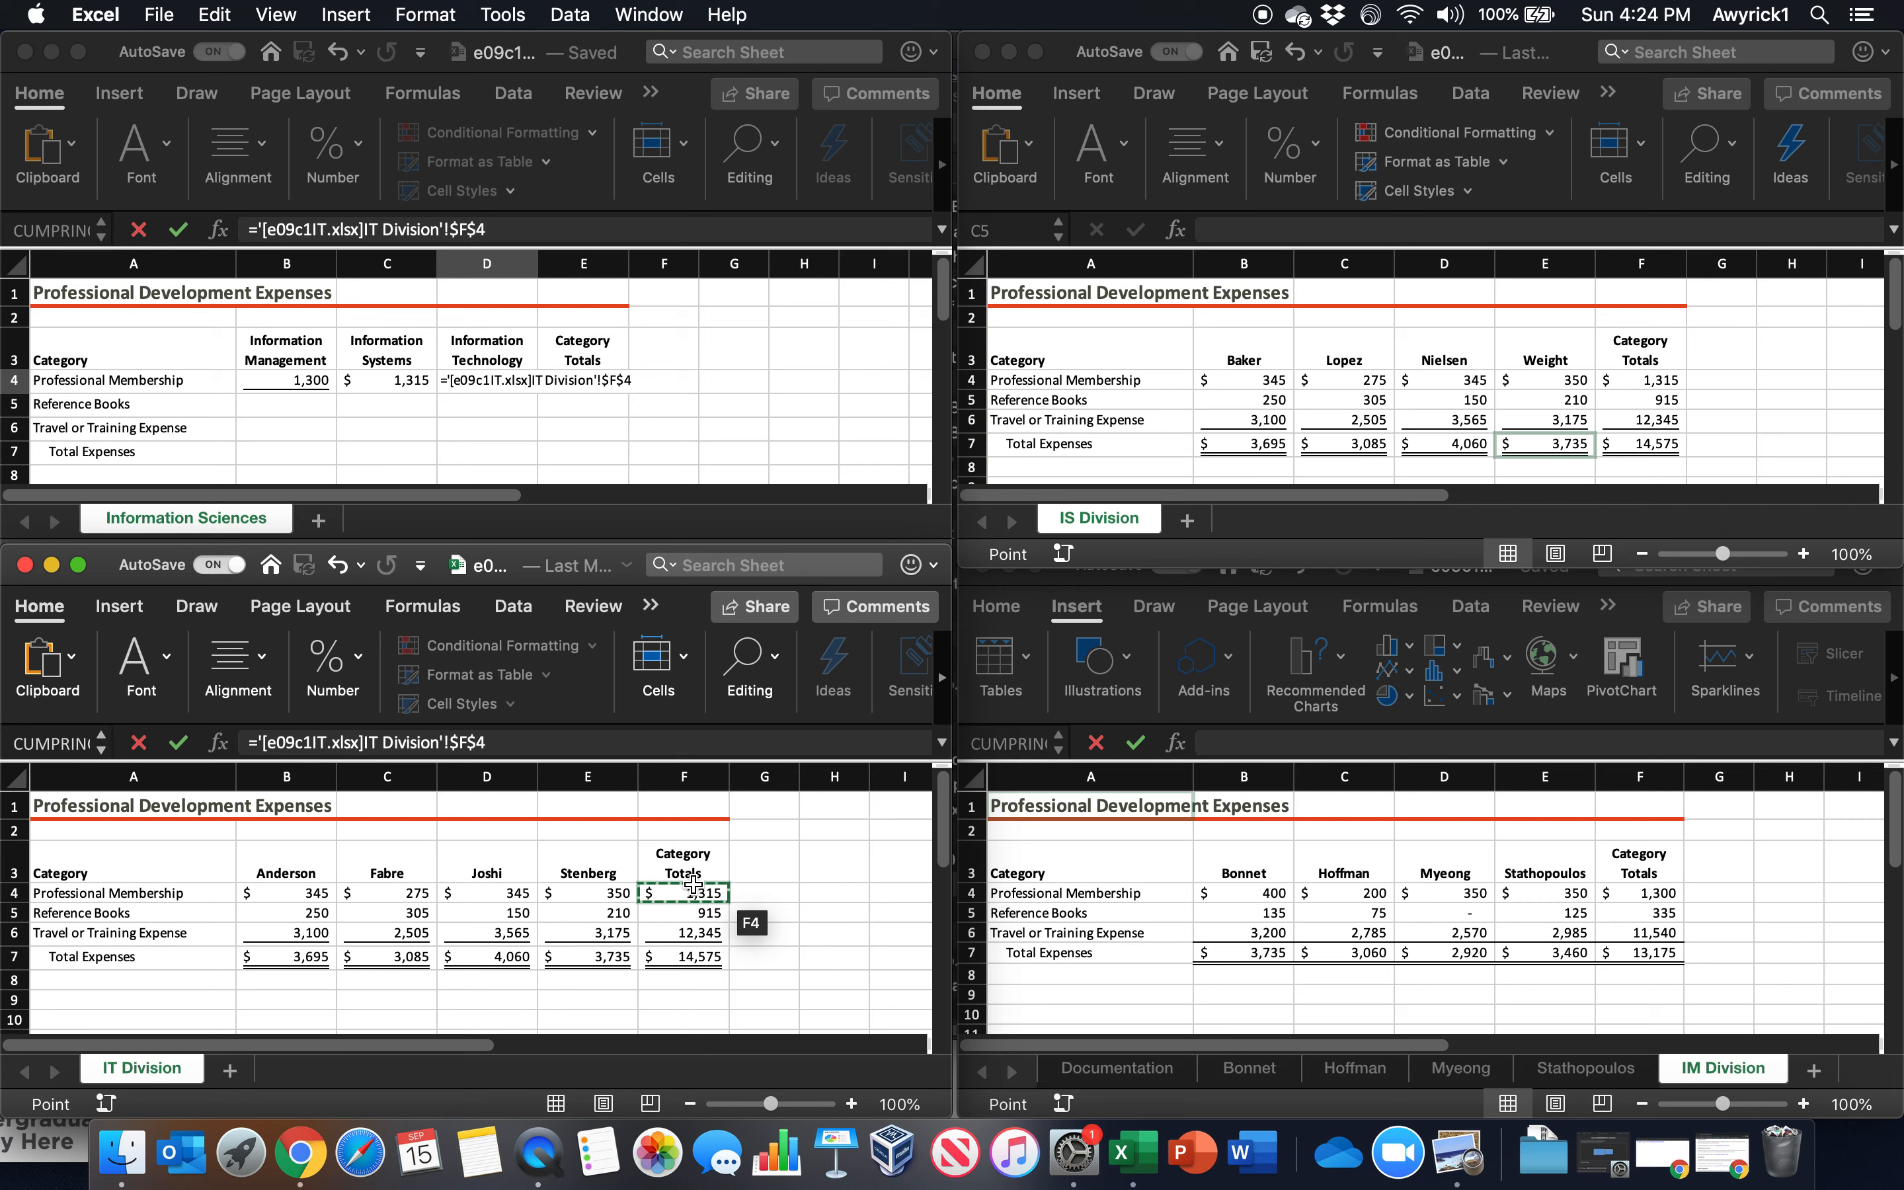
key(F4)
key(F4)
key(F4)
key(Return)
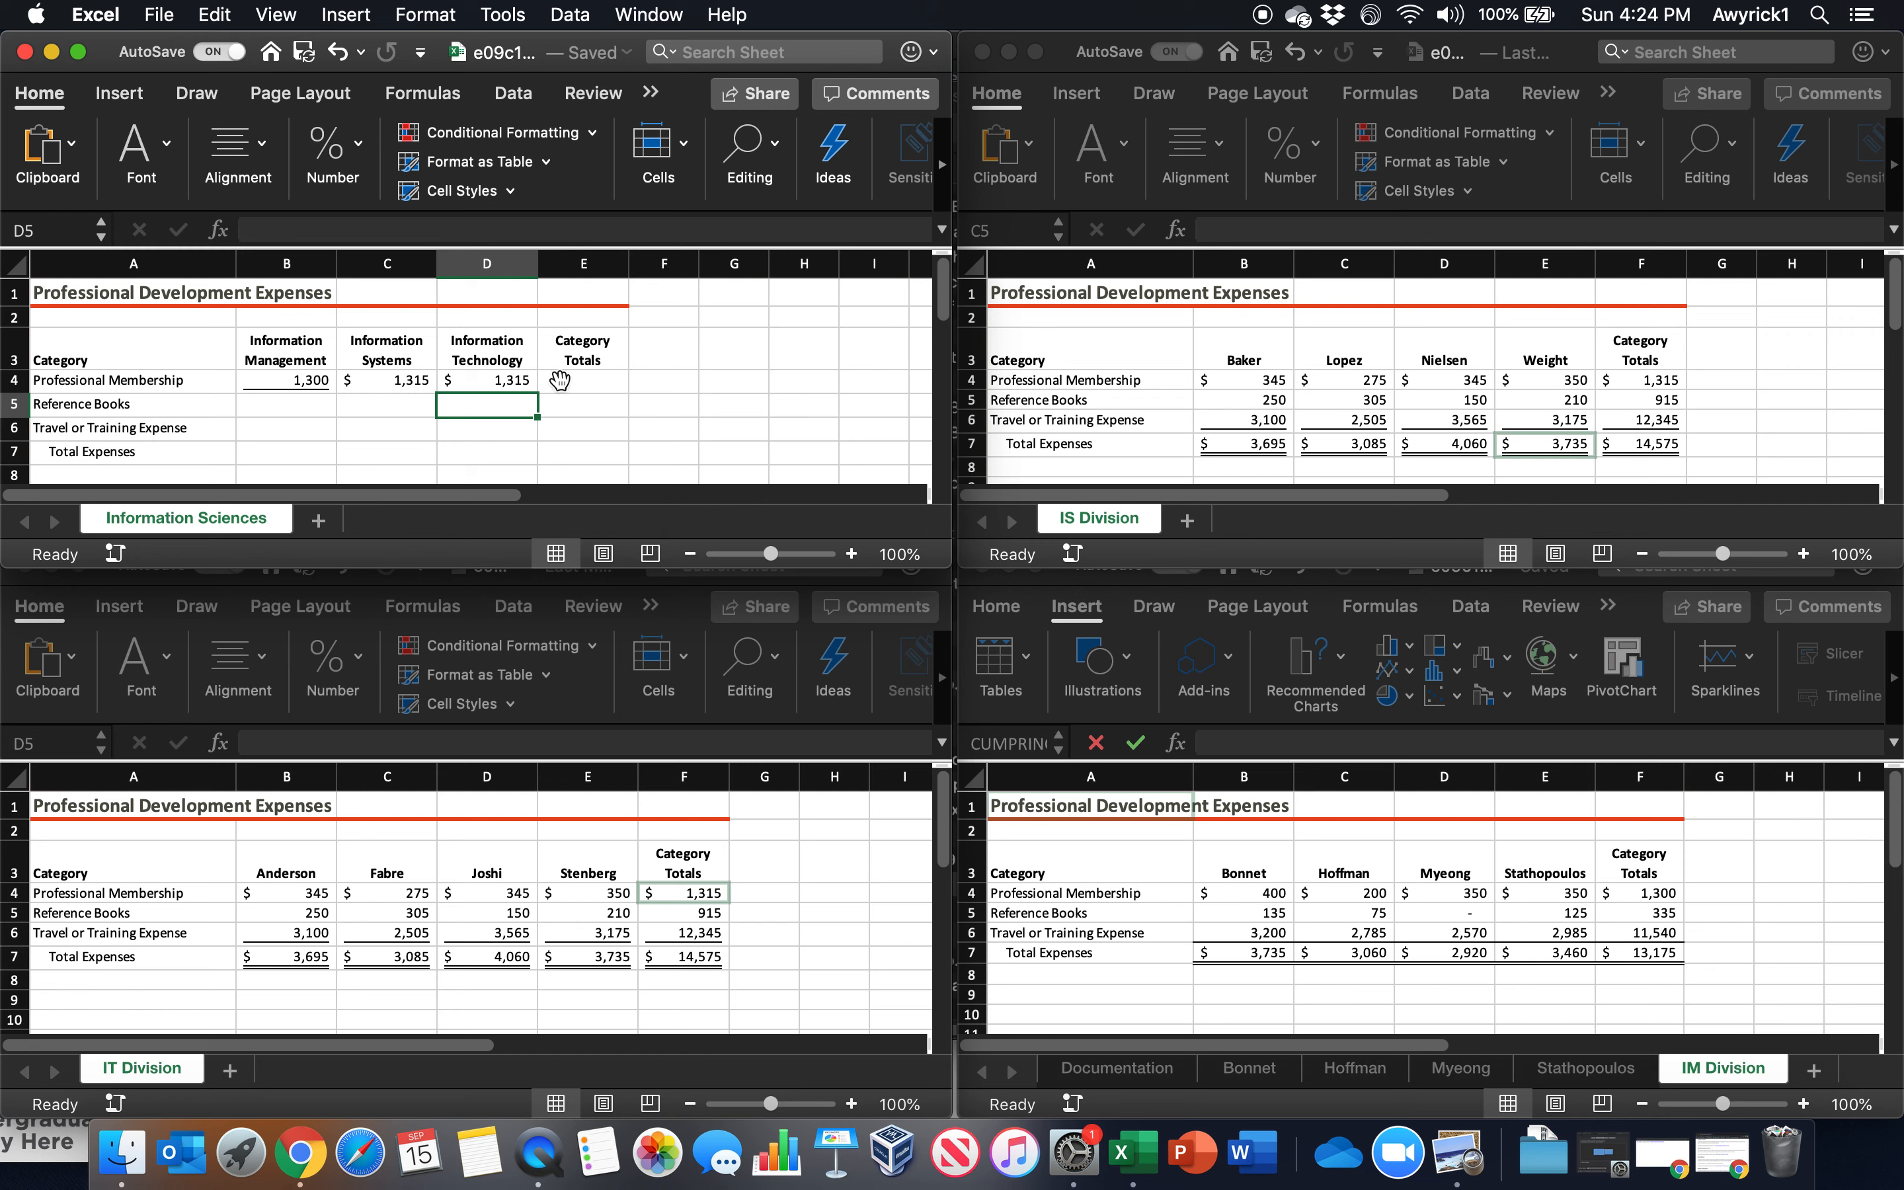
Fill the link formulas in B4, C4 and D4 down through row 7
click(266, 380)
drag(337, 392, 332, 464)
click(375, 380)
drag(436, 391, 437, 466)
click(509, 375)
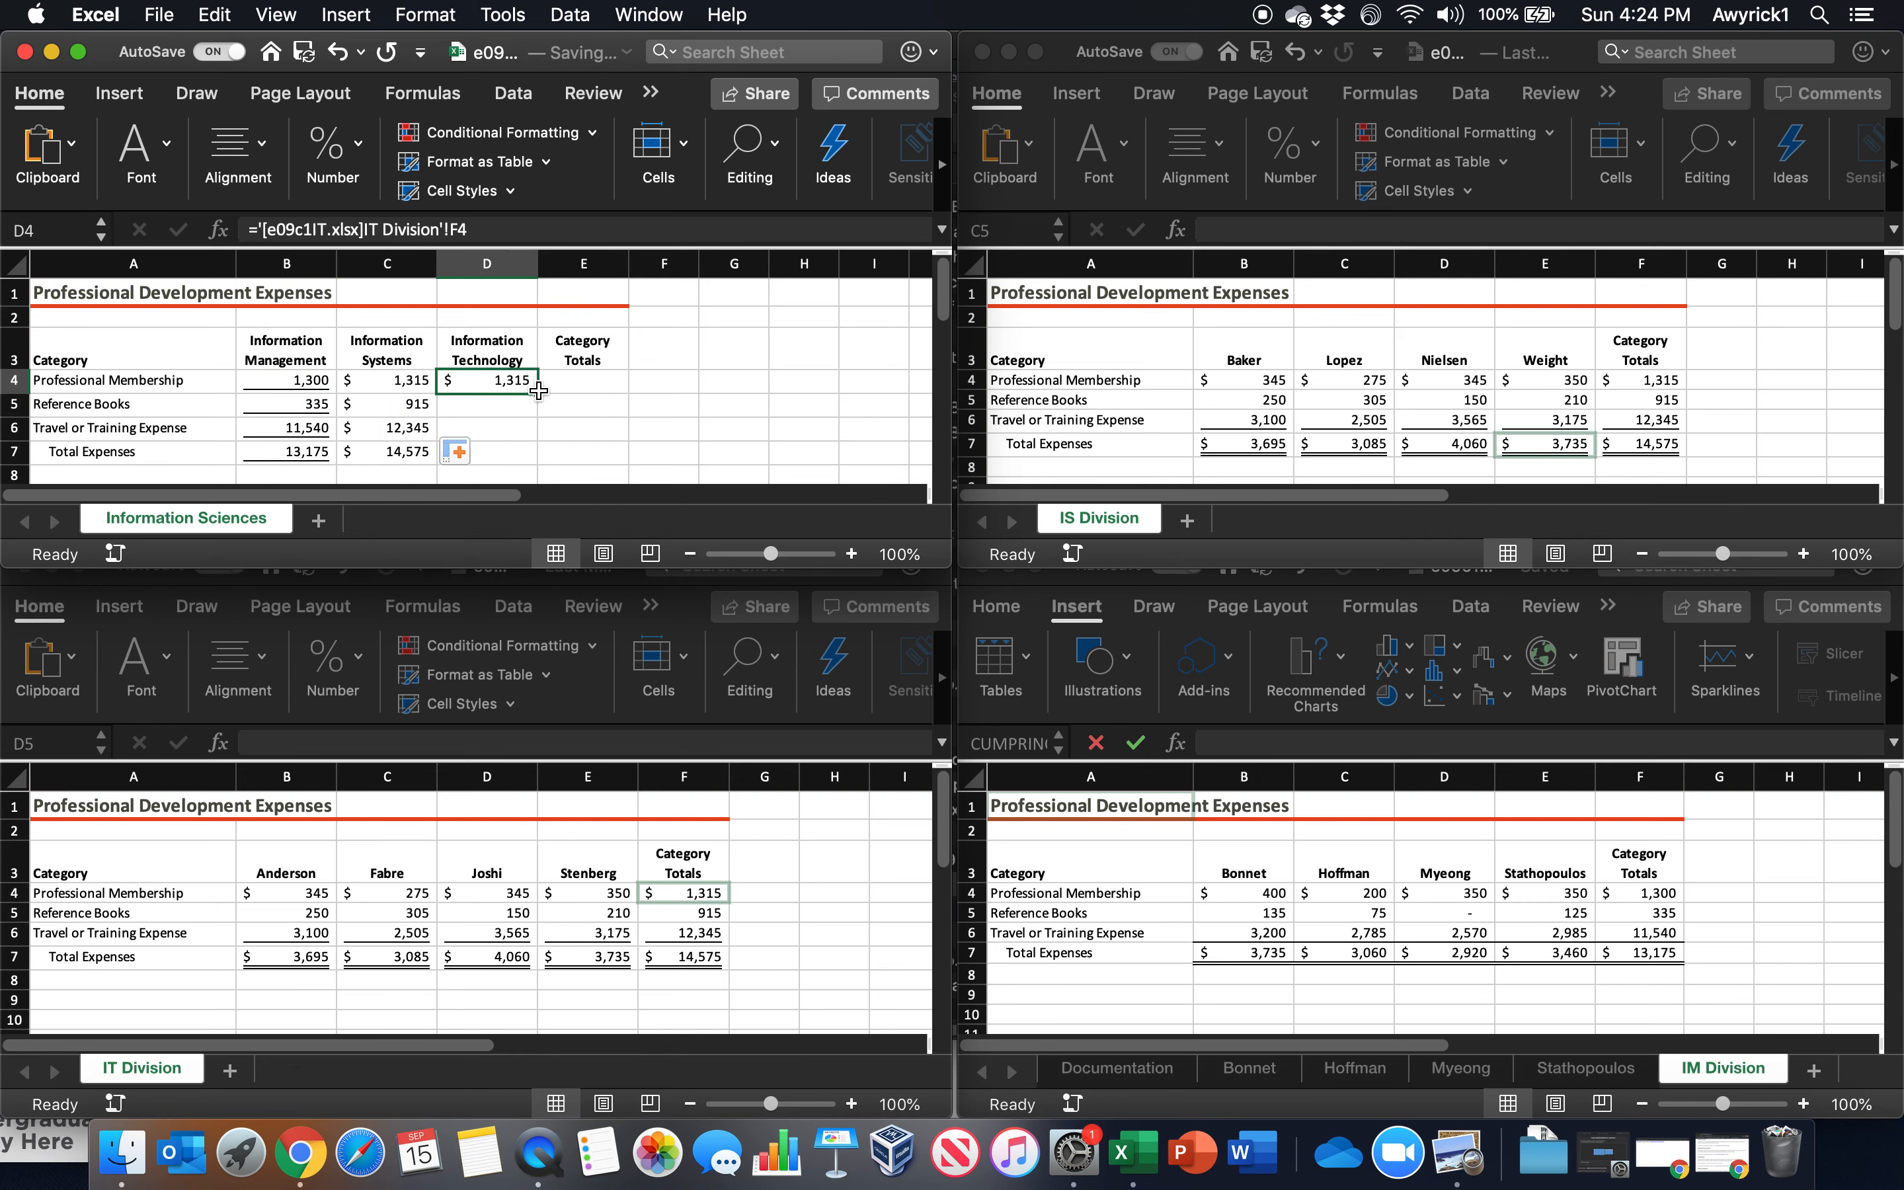
drag(537, 391, 535, 464)
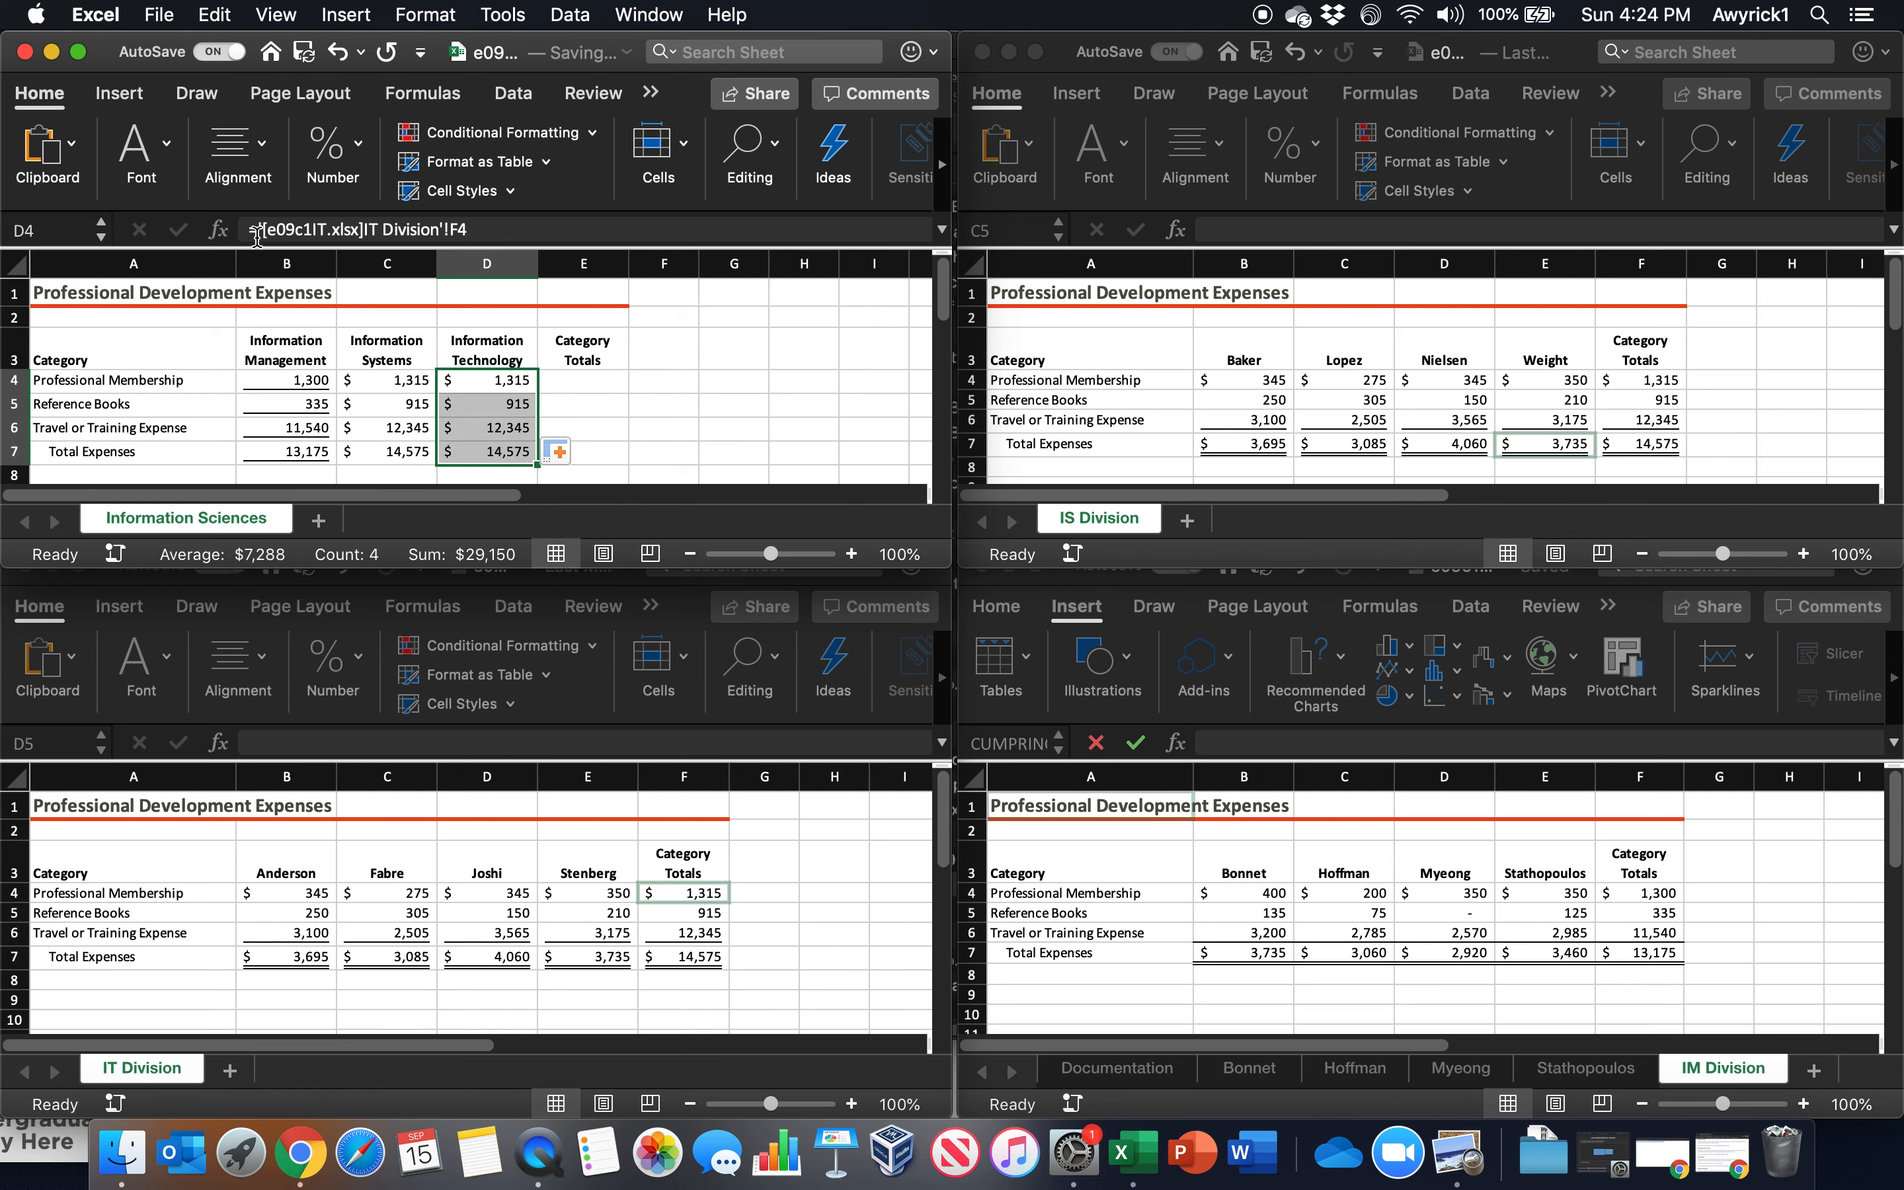
Copy only the formatting of C4:C7 onto B4:B7 on Information Sciences
drag(271, 384, 405, 460)
click(502, 384)
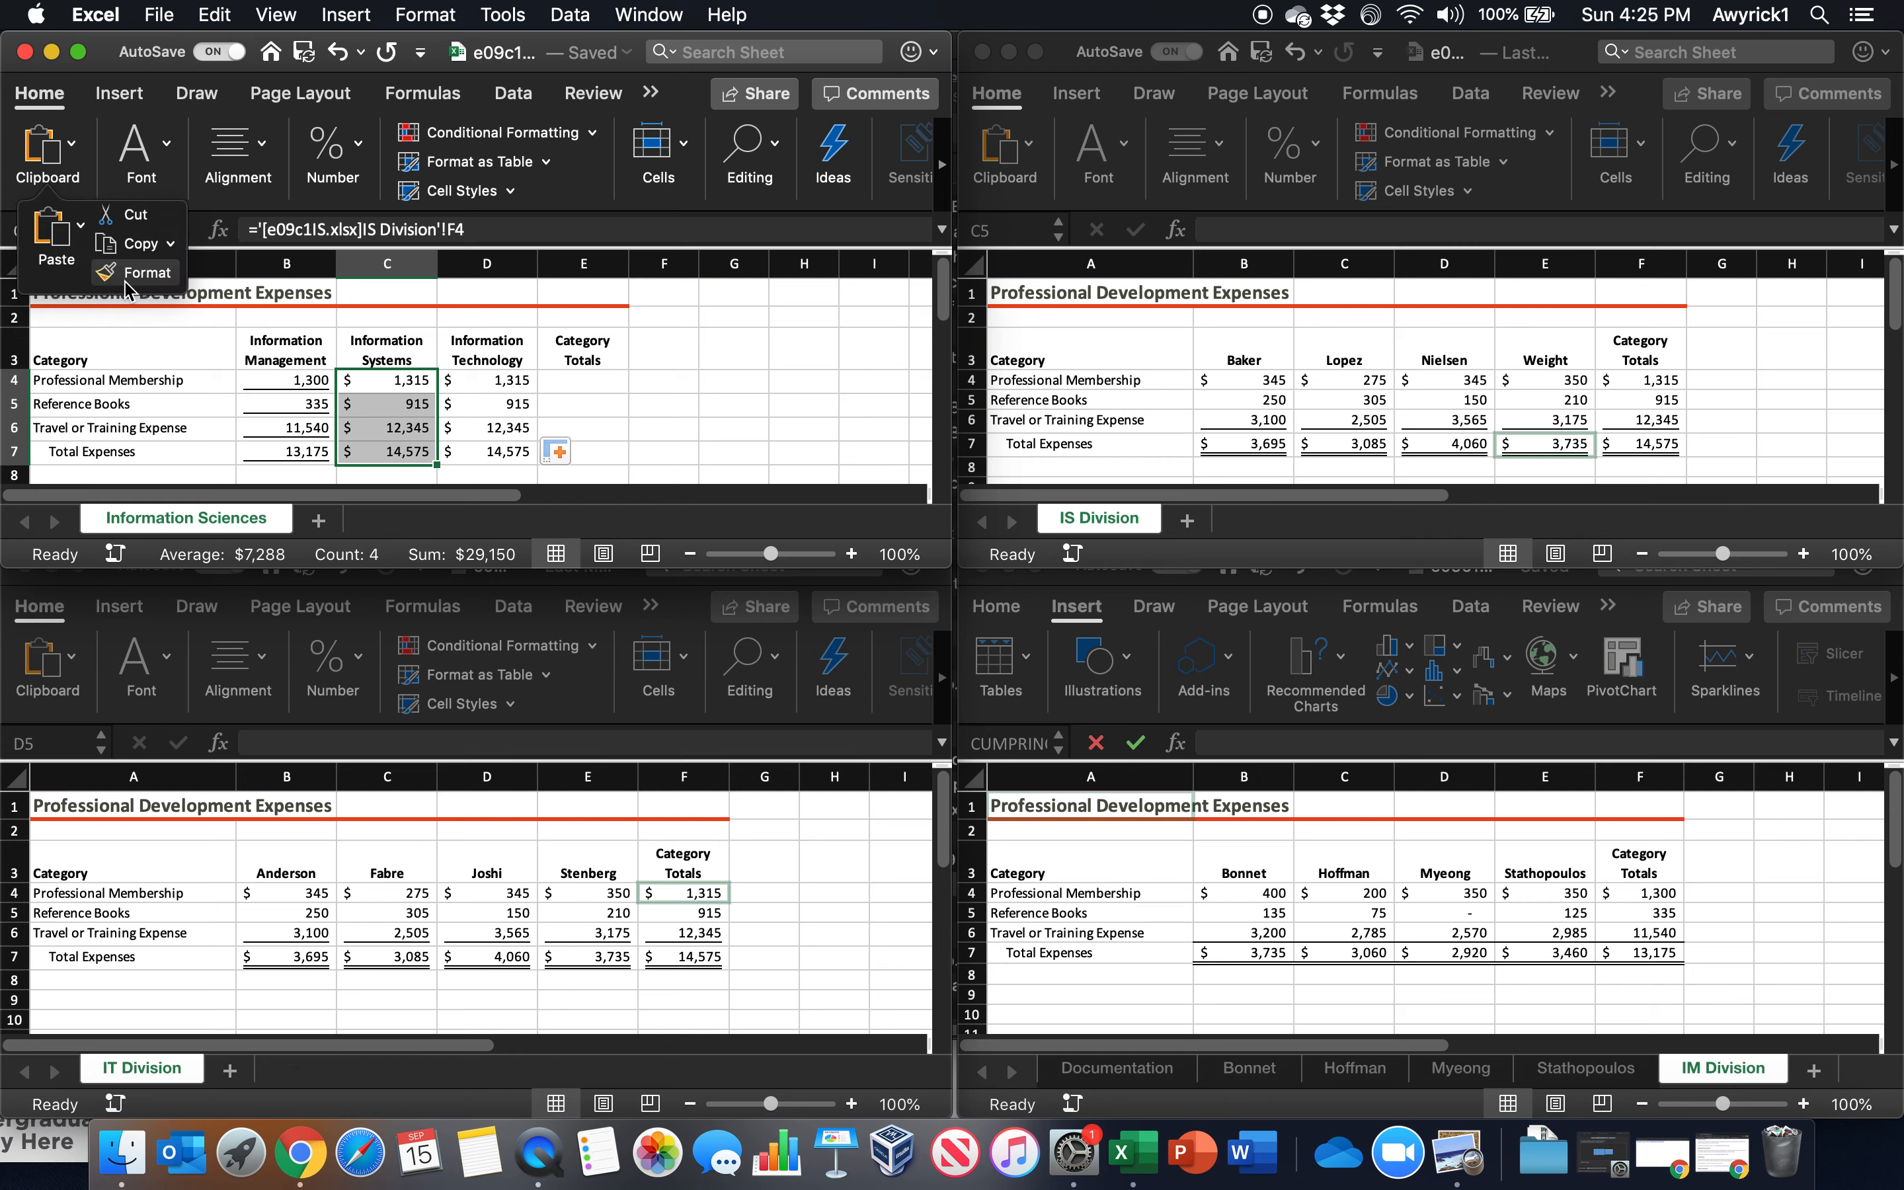
click(130, 246)
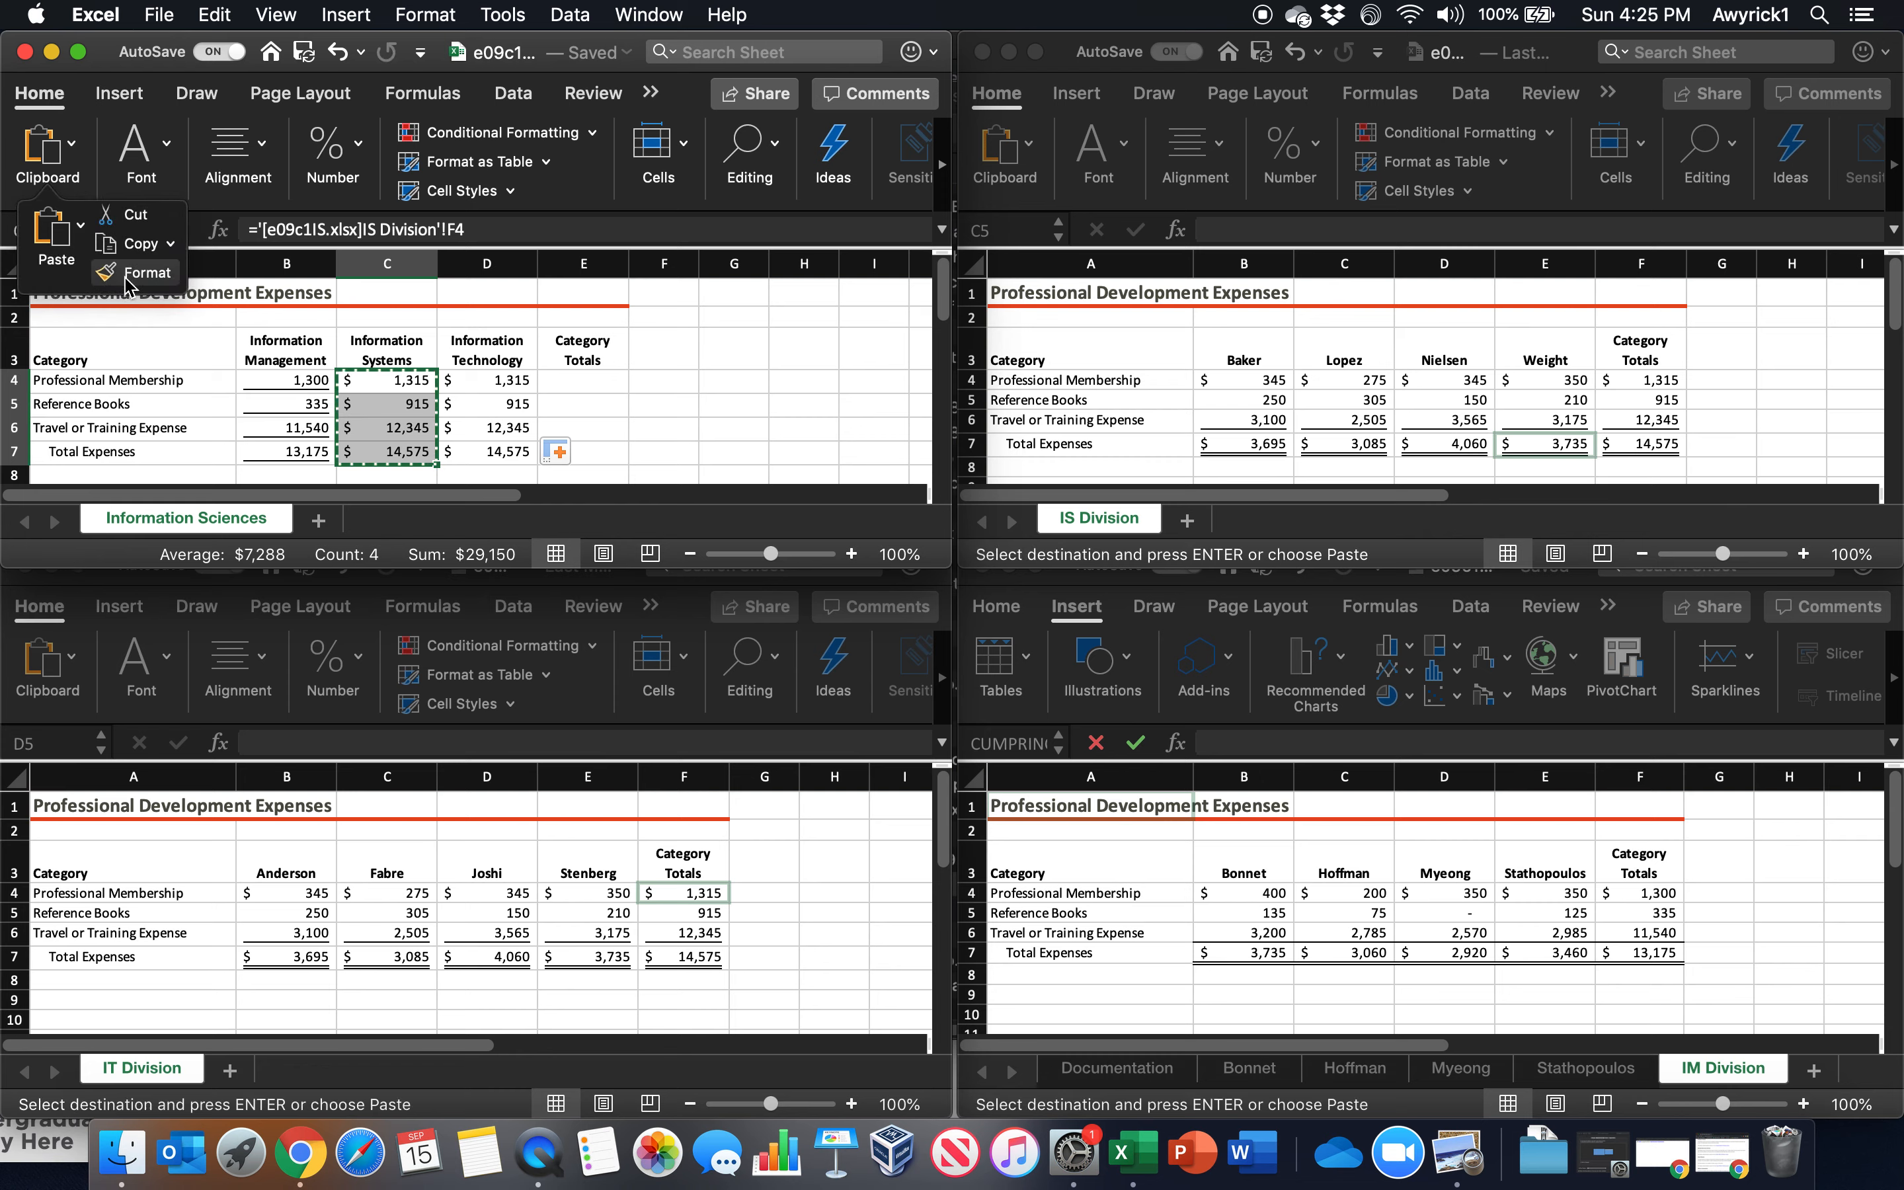
click(130, 276)
drag(302, 380, 294, 449)
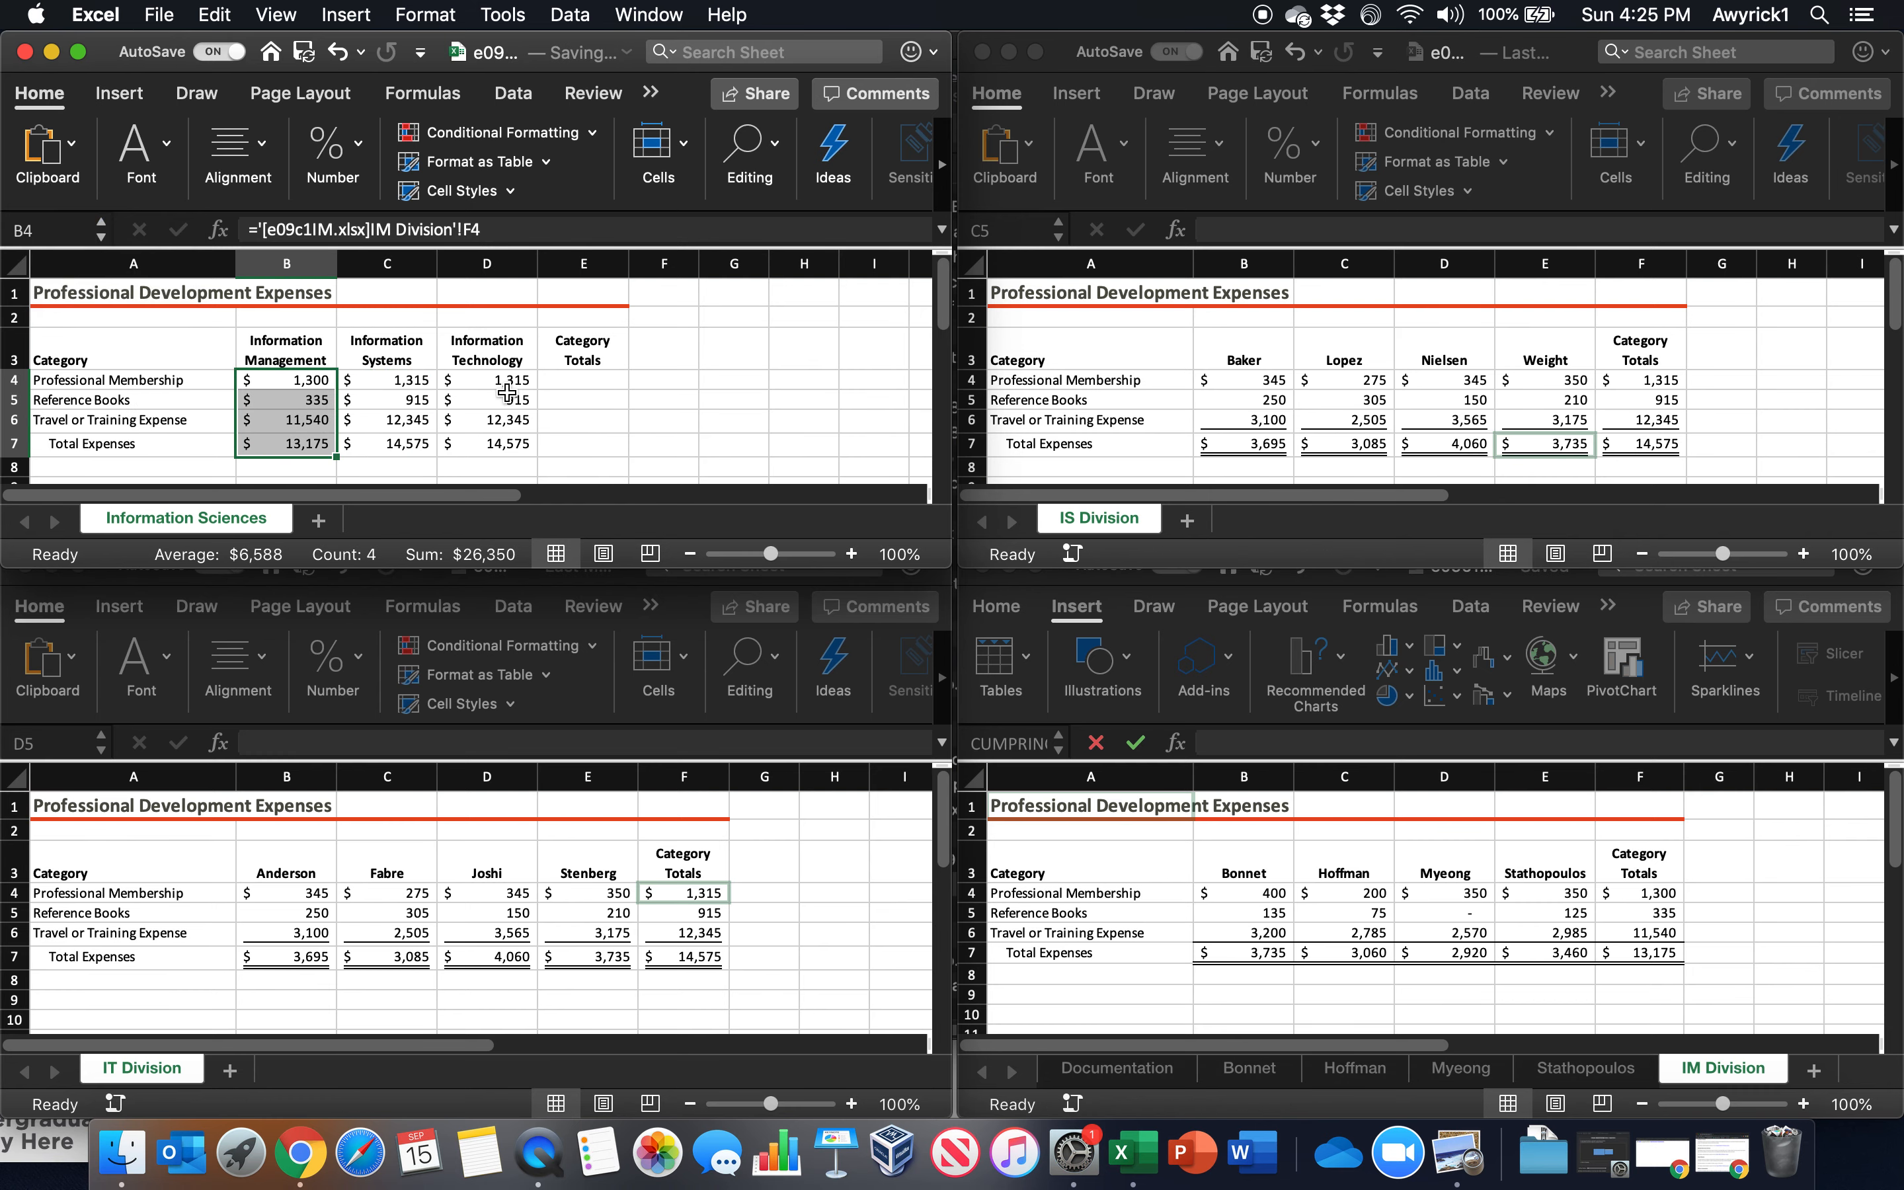
drag(384, 380, 384, 449)
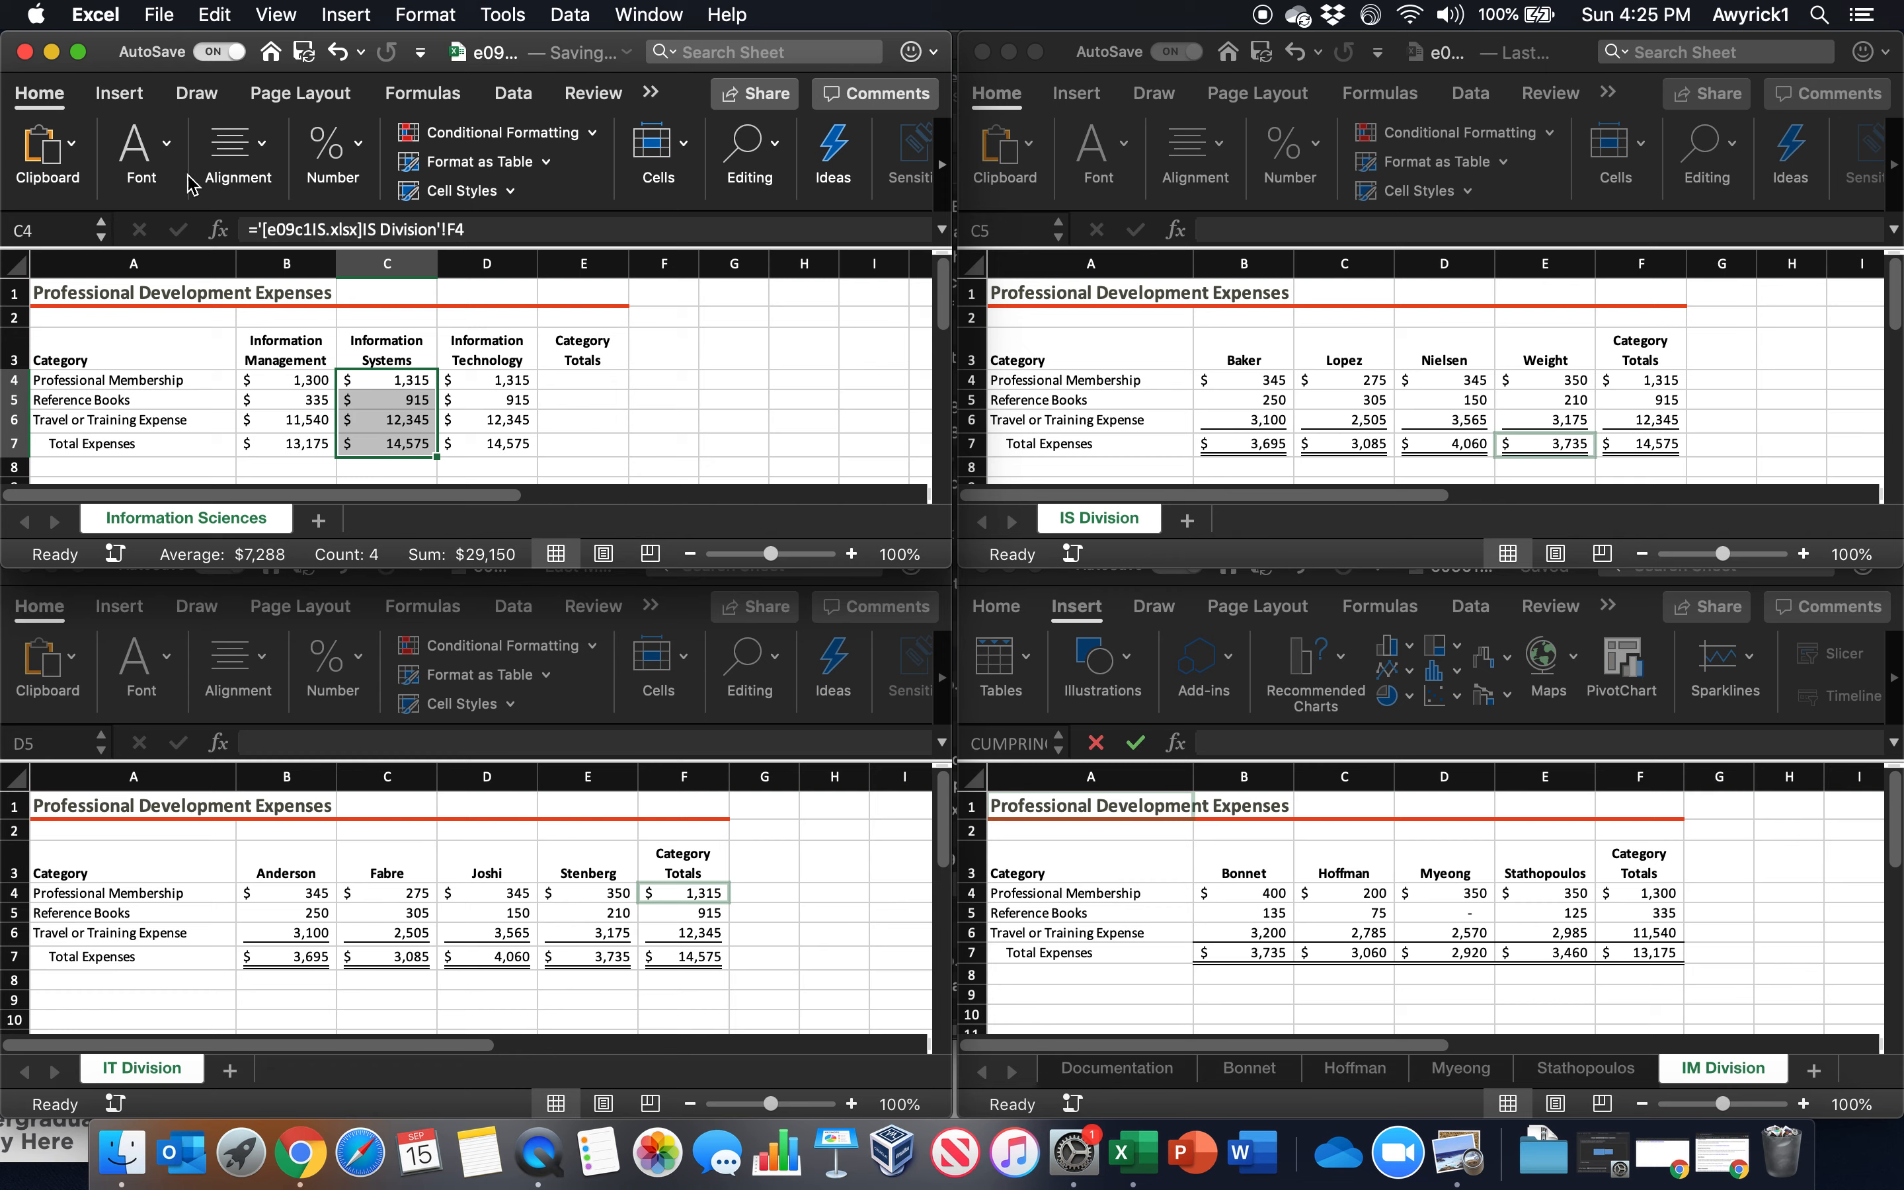
click(75, 152)
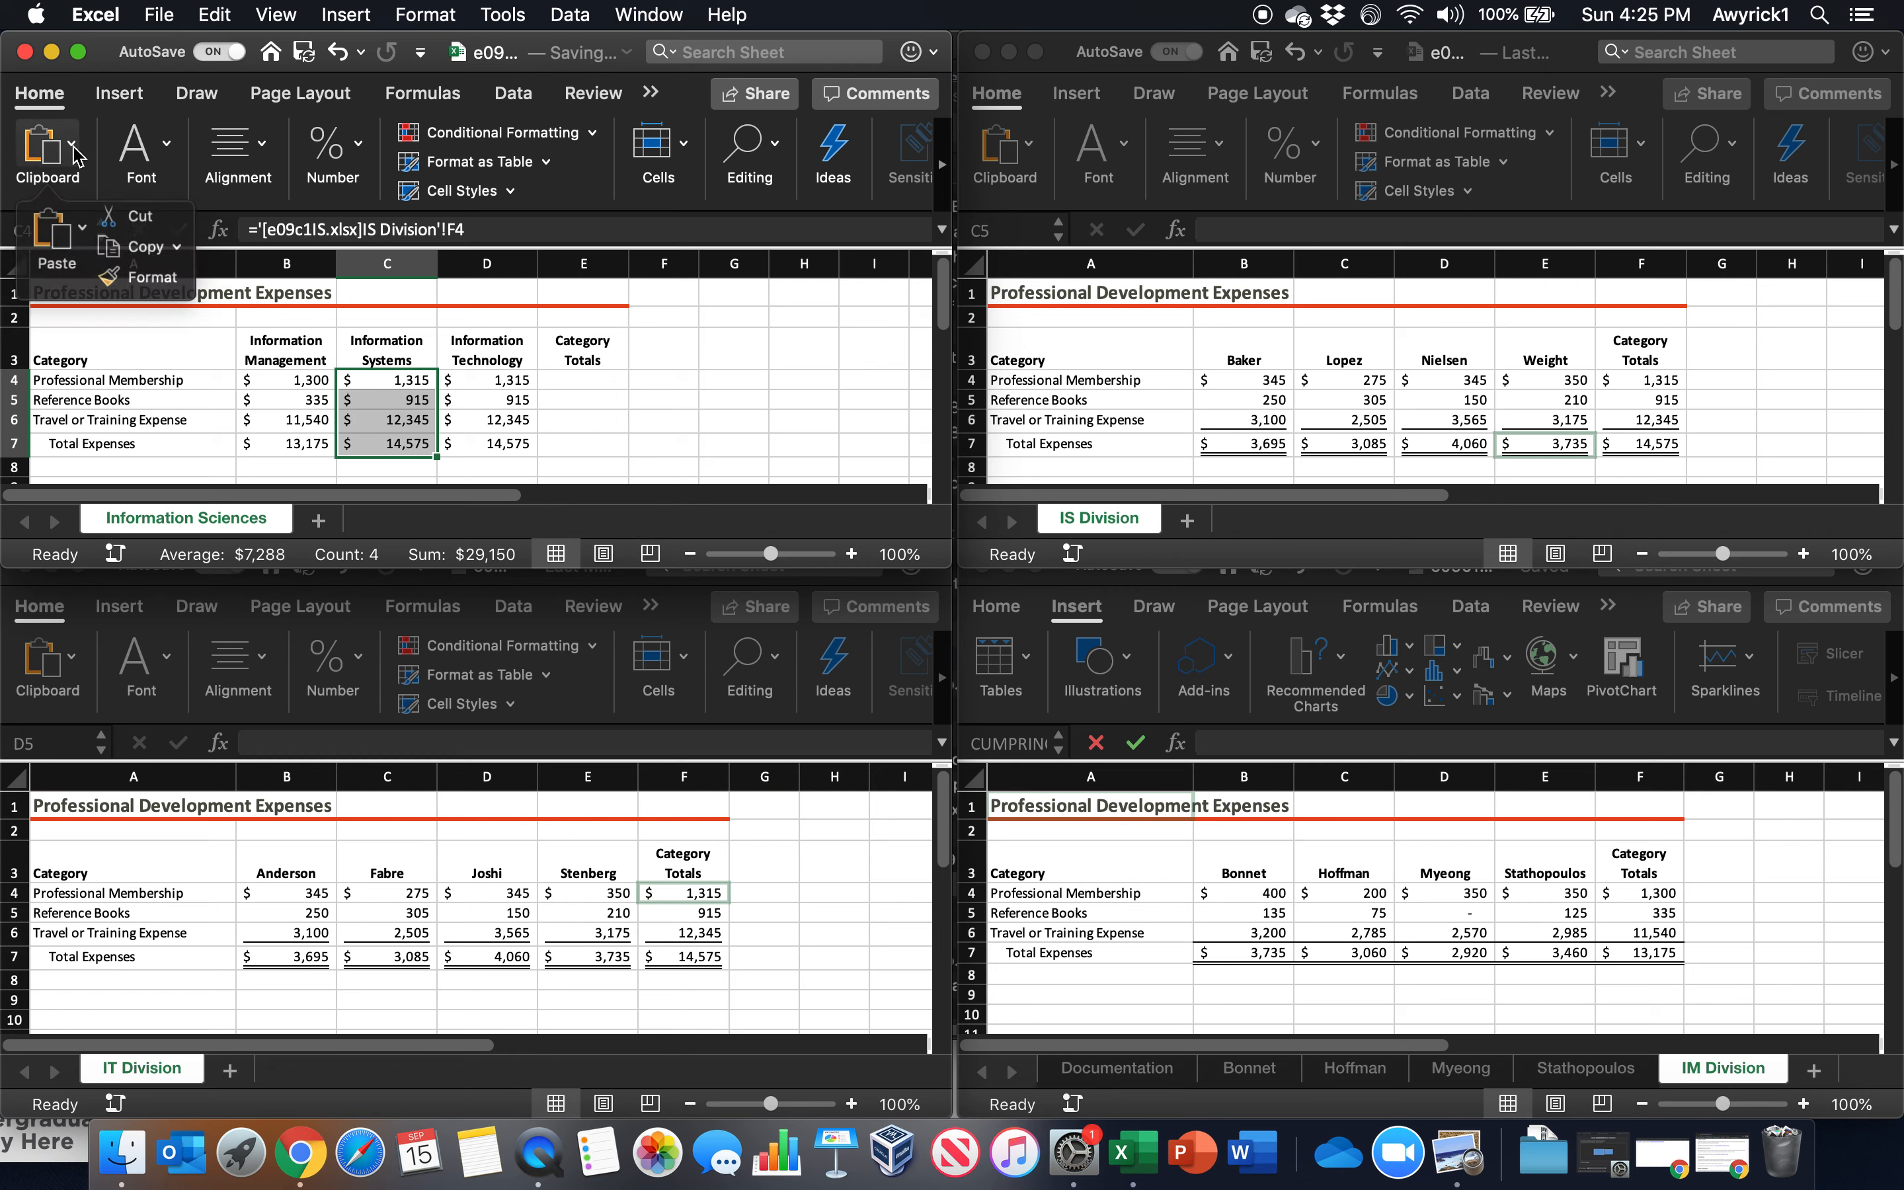
click(107, 272)
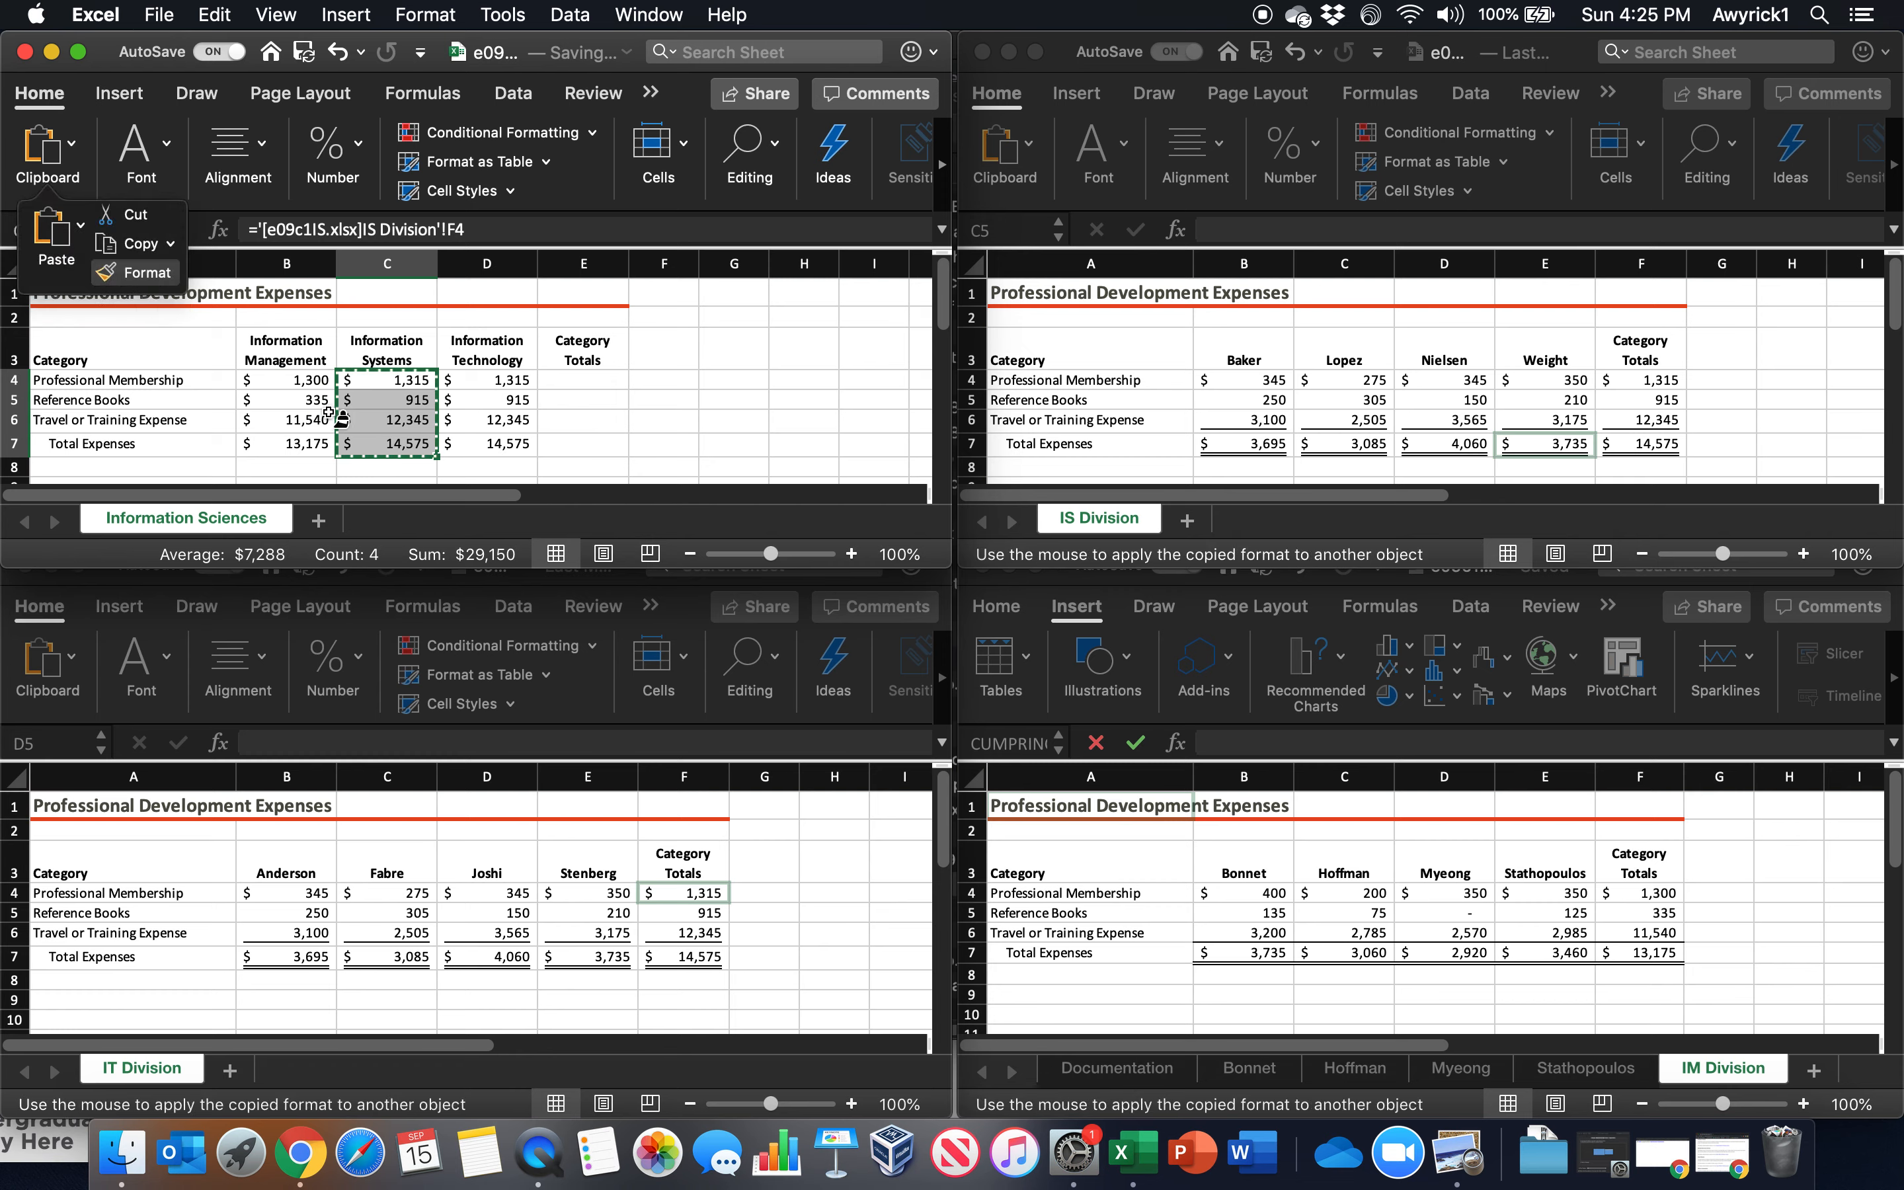
drag(285, 381, 291, 445)
click(484, 417)
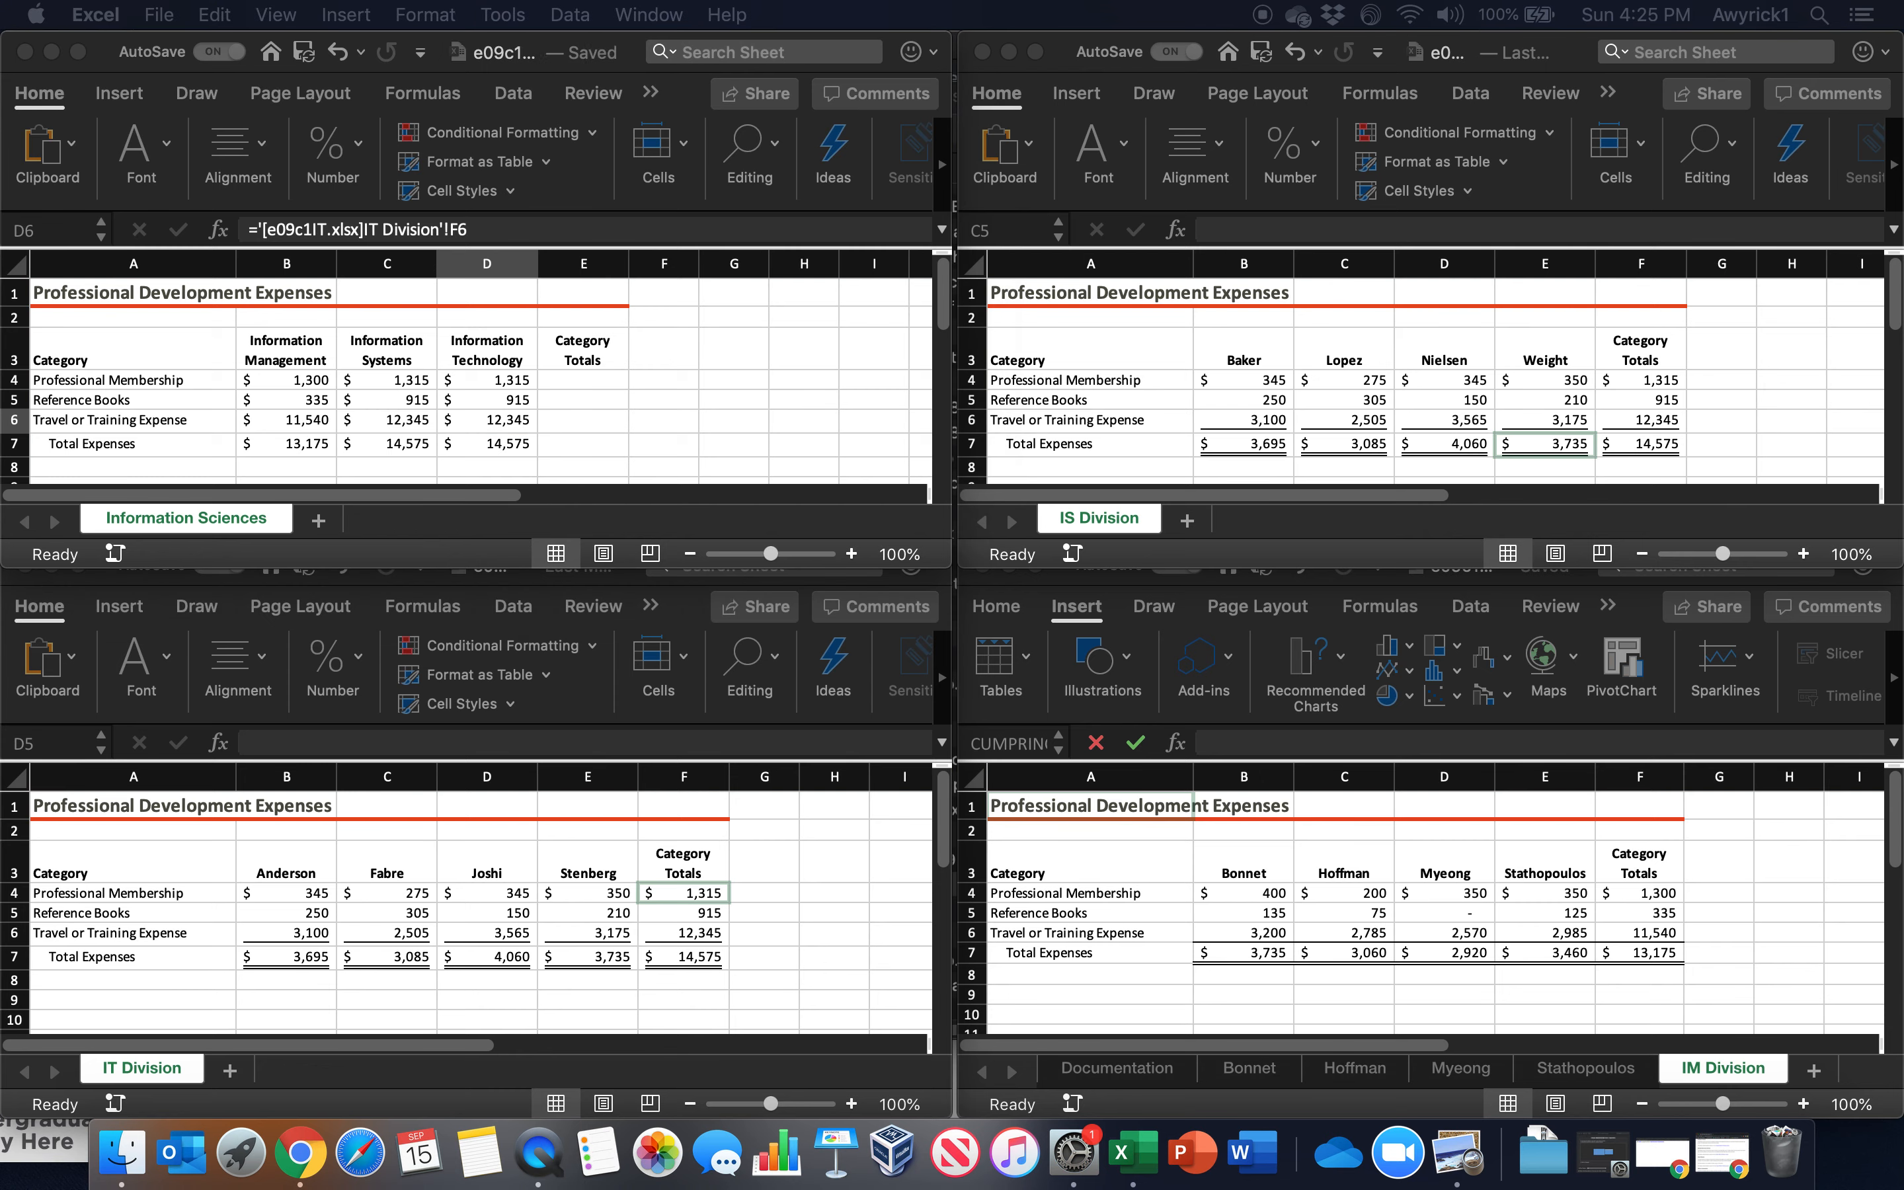
Total the three divisions in E4 with =SUM(B4:D4) and fill the formula down to E7
click(584, 381)
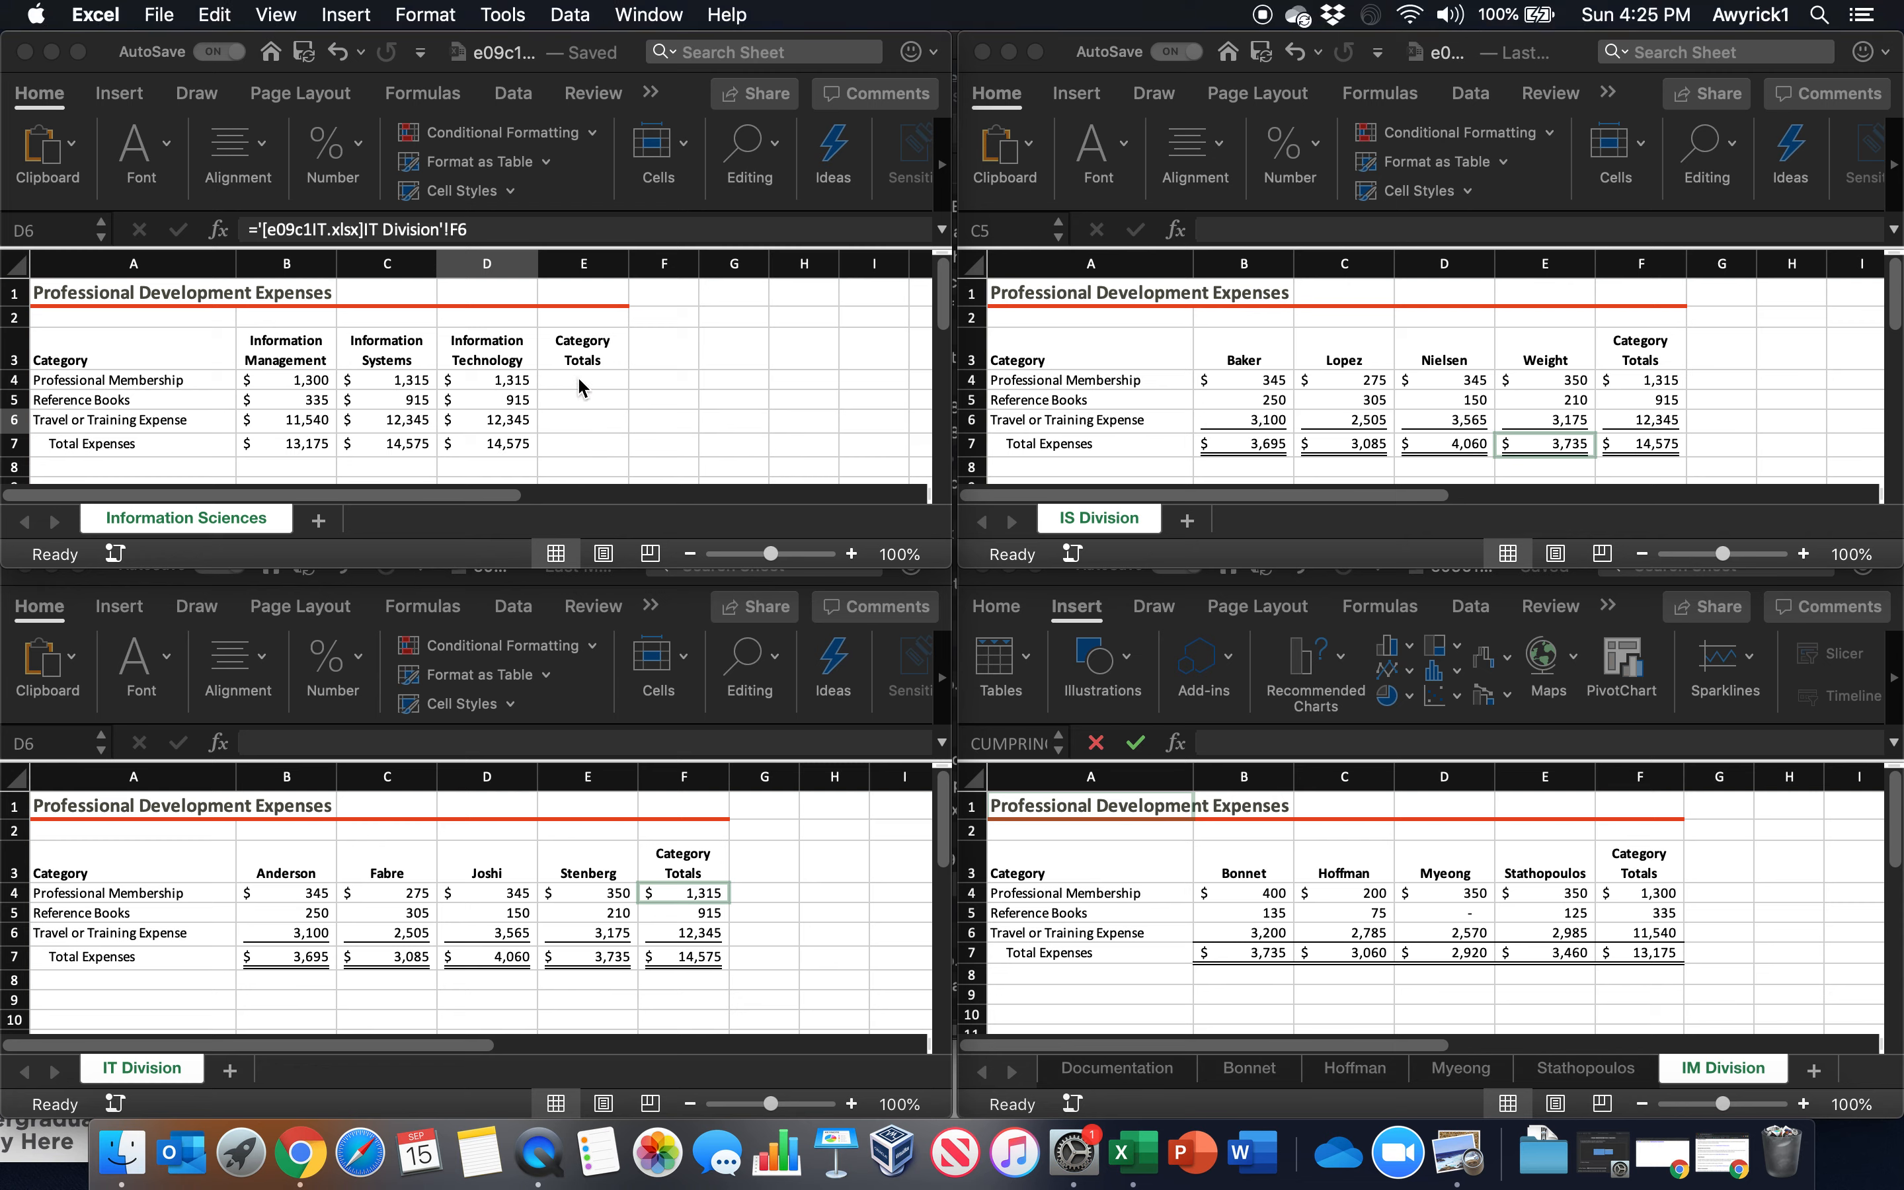
text(=sum()
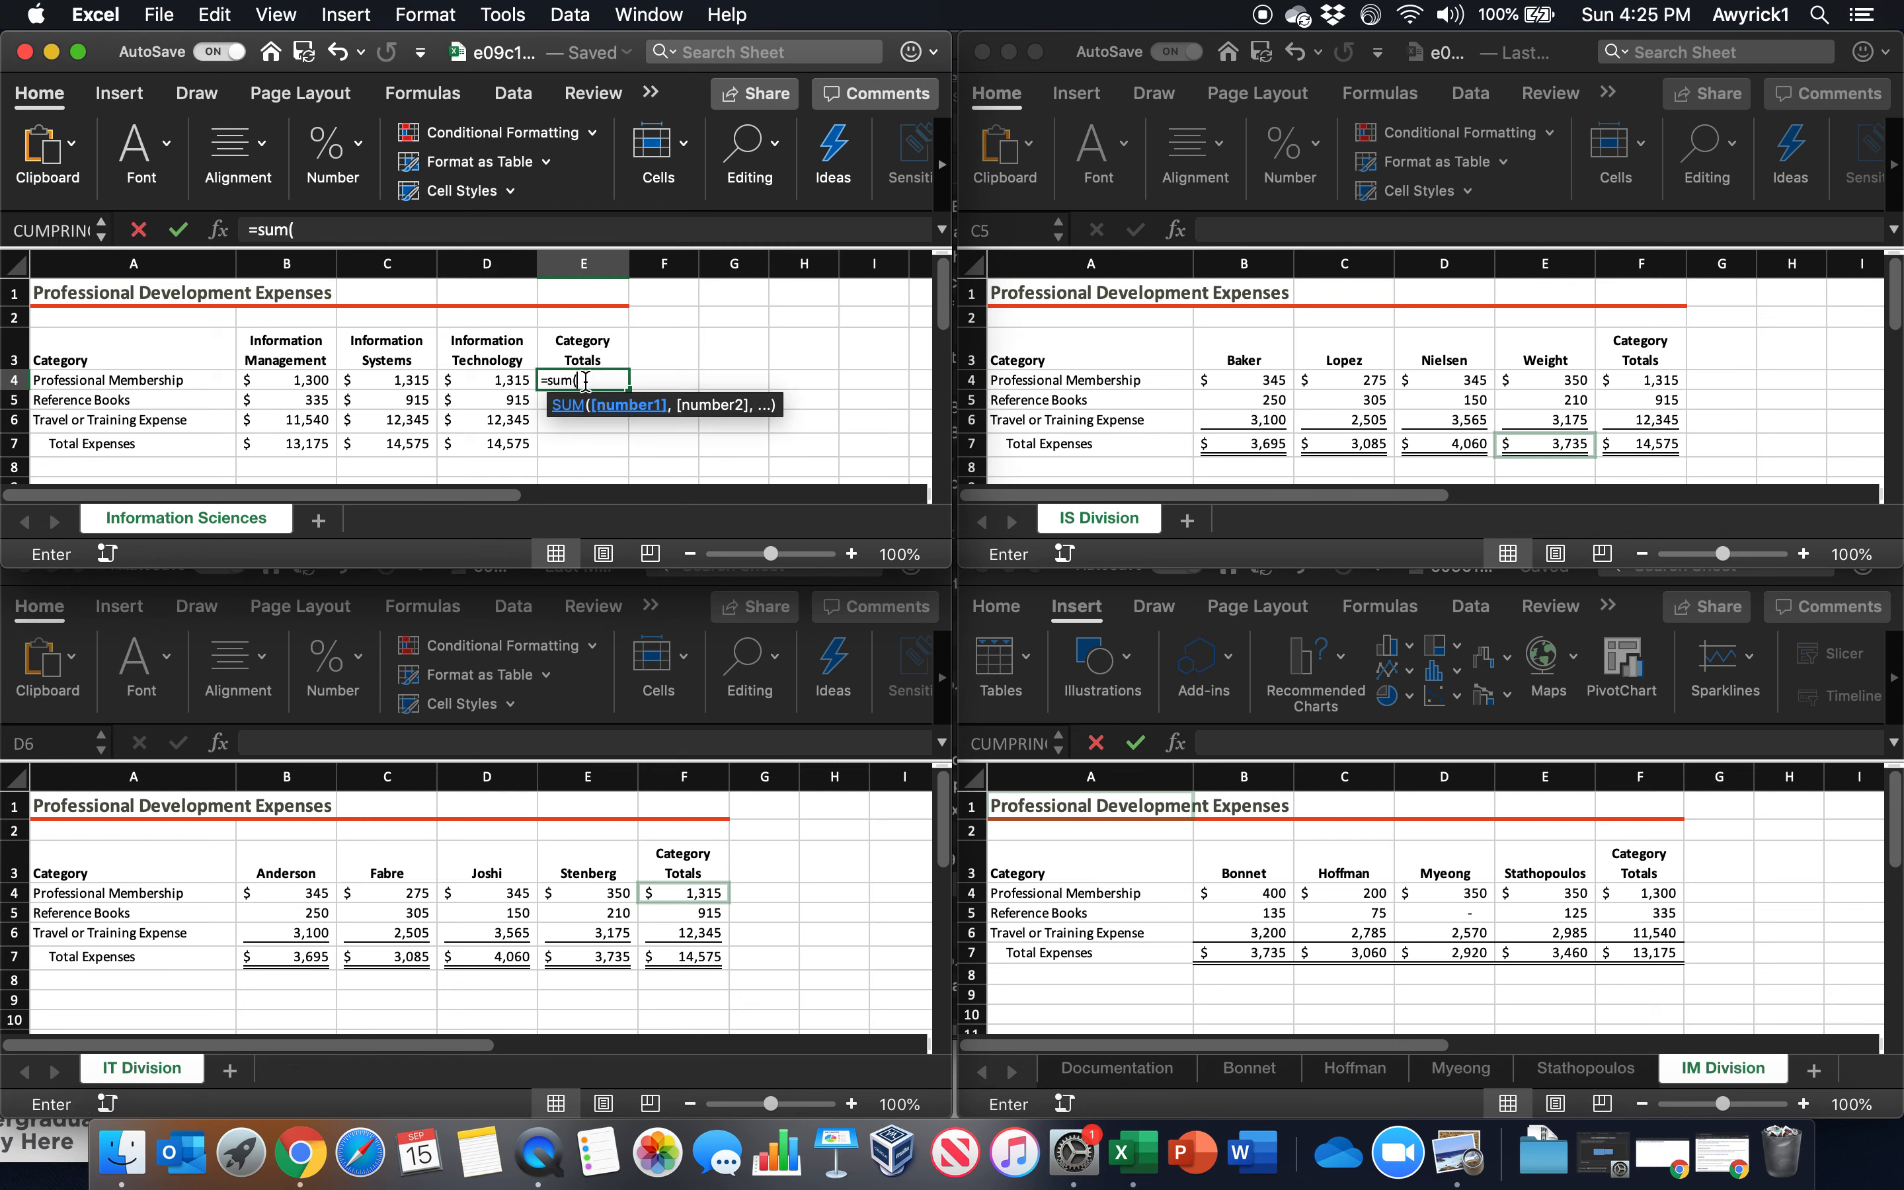
drag(264, 380, 534, 381)
key(Return)
click(567, 381)
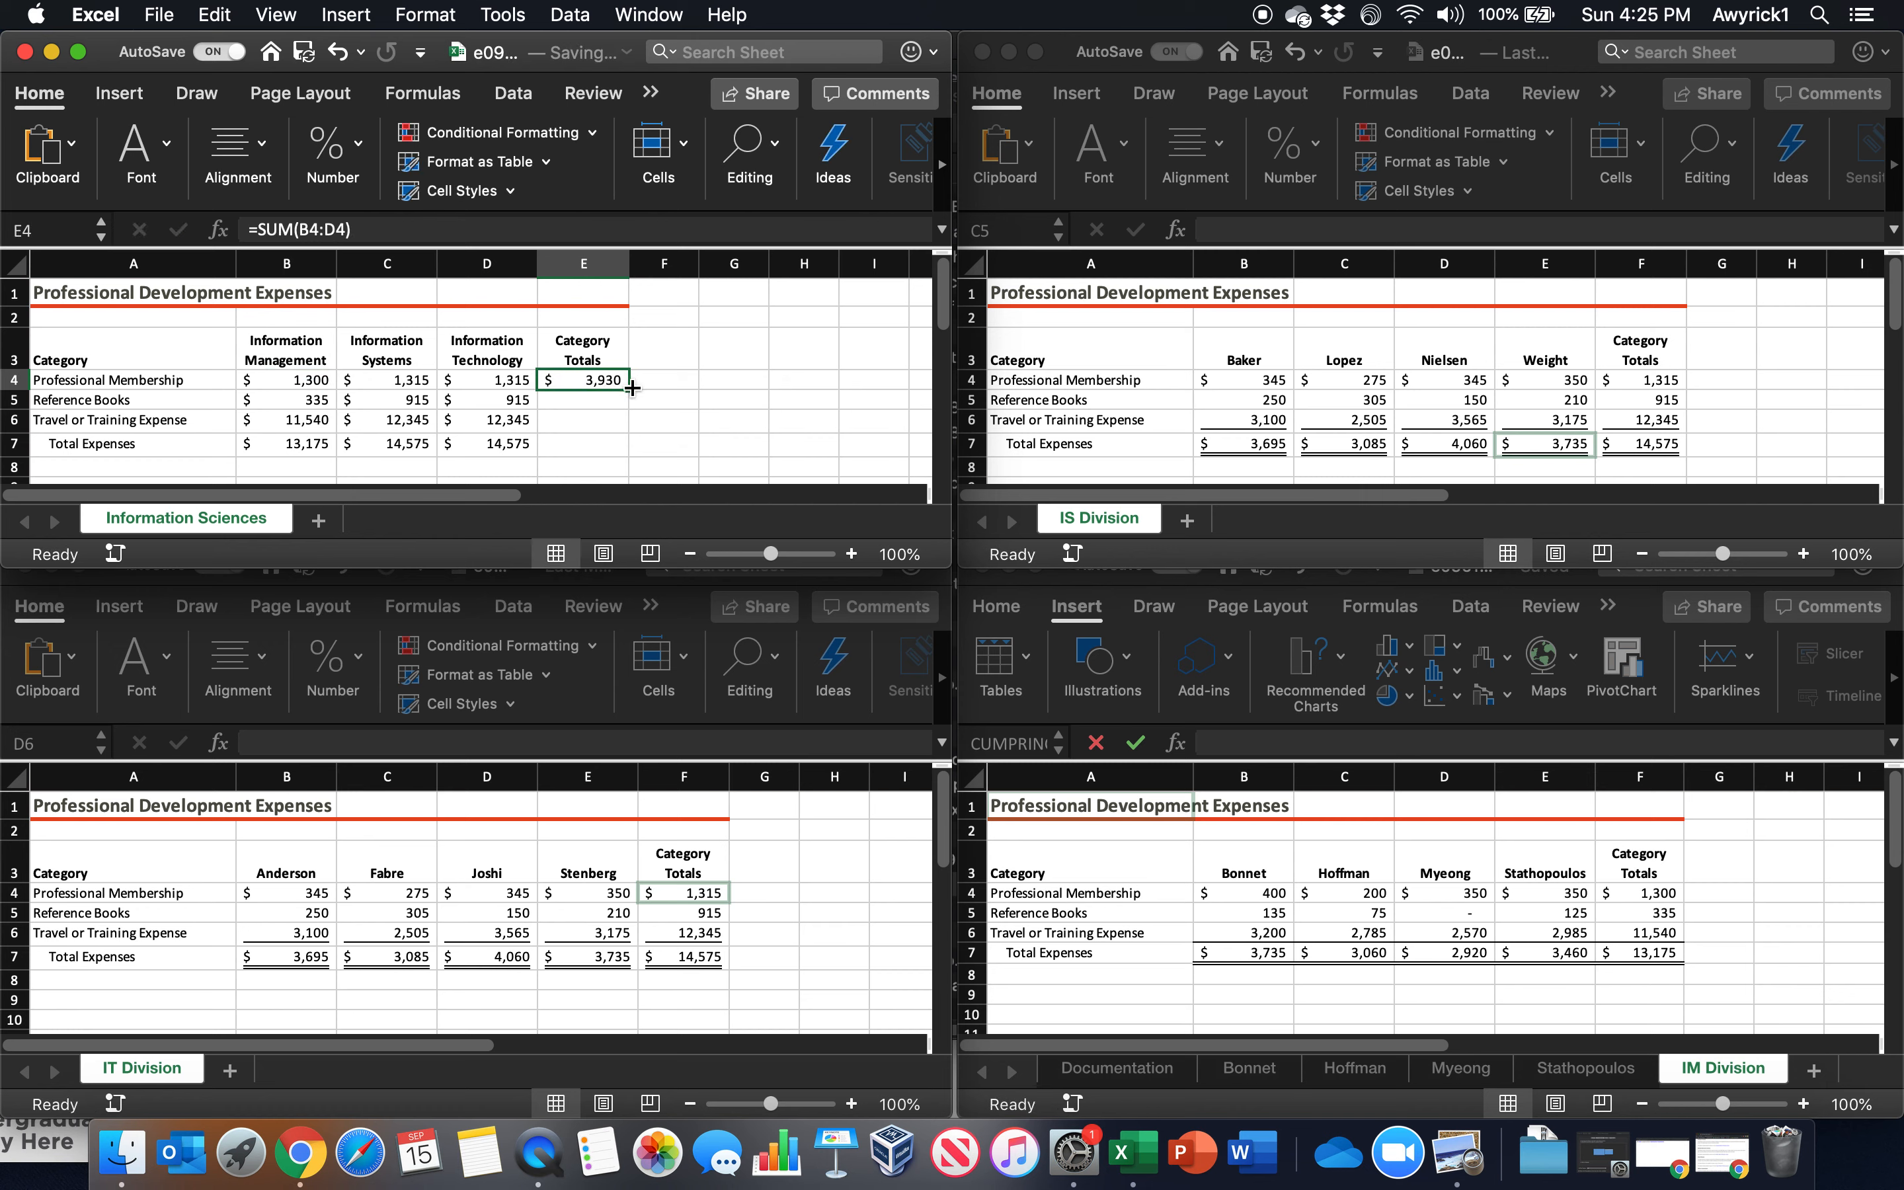
double_click(629, 390)
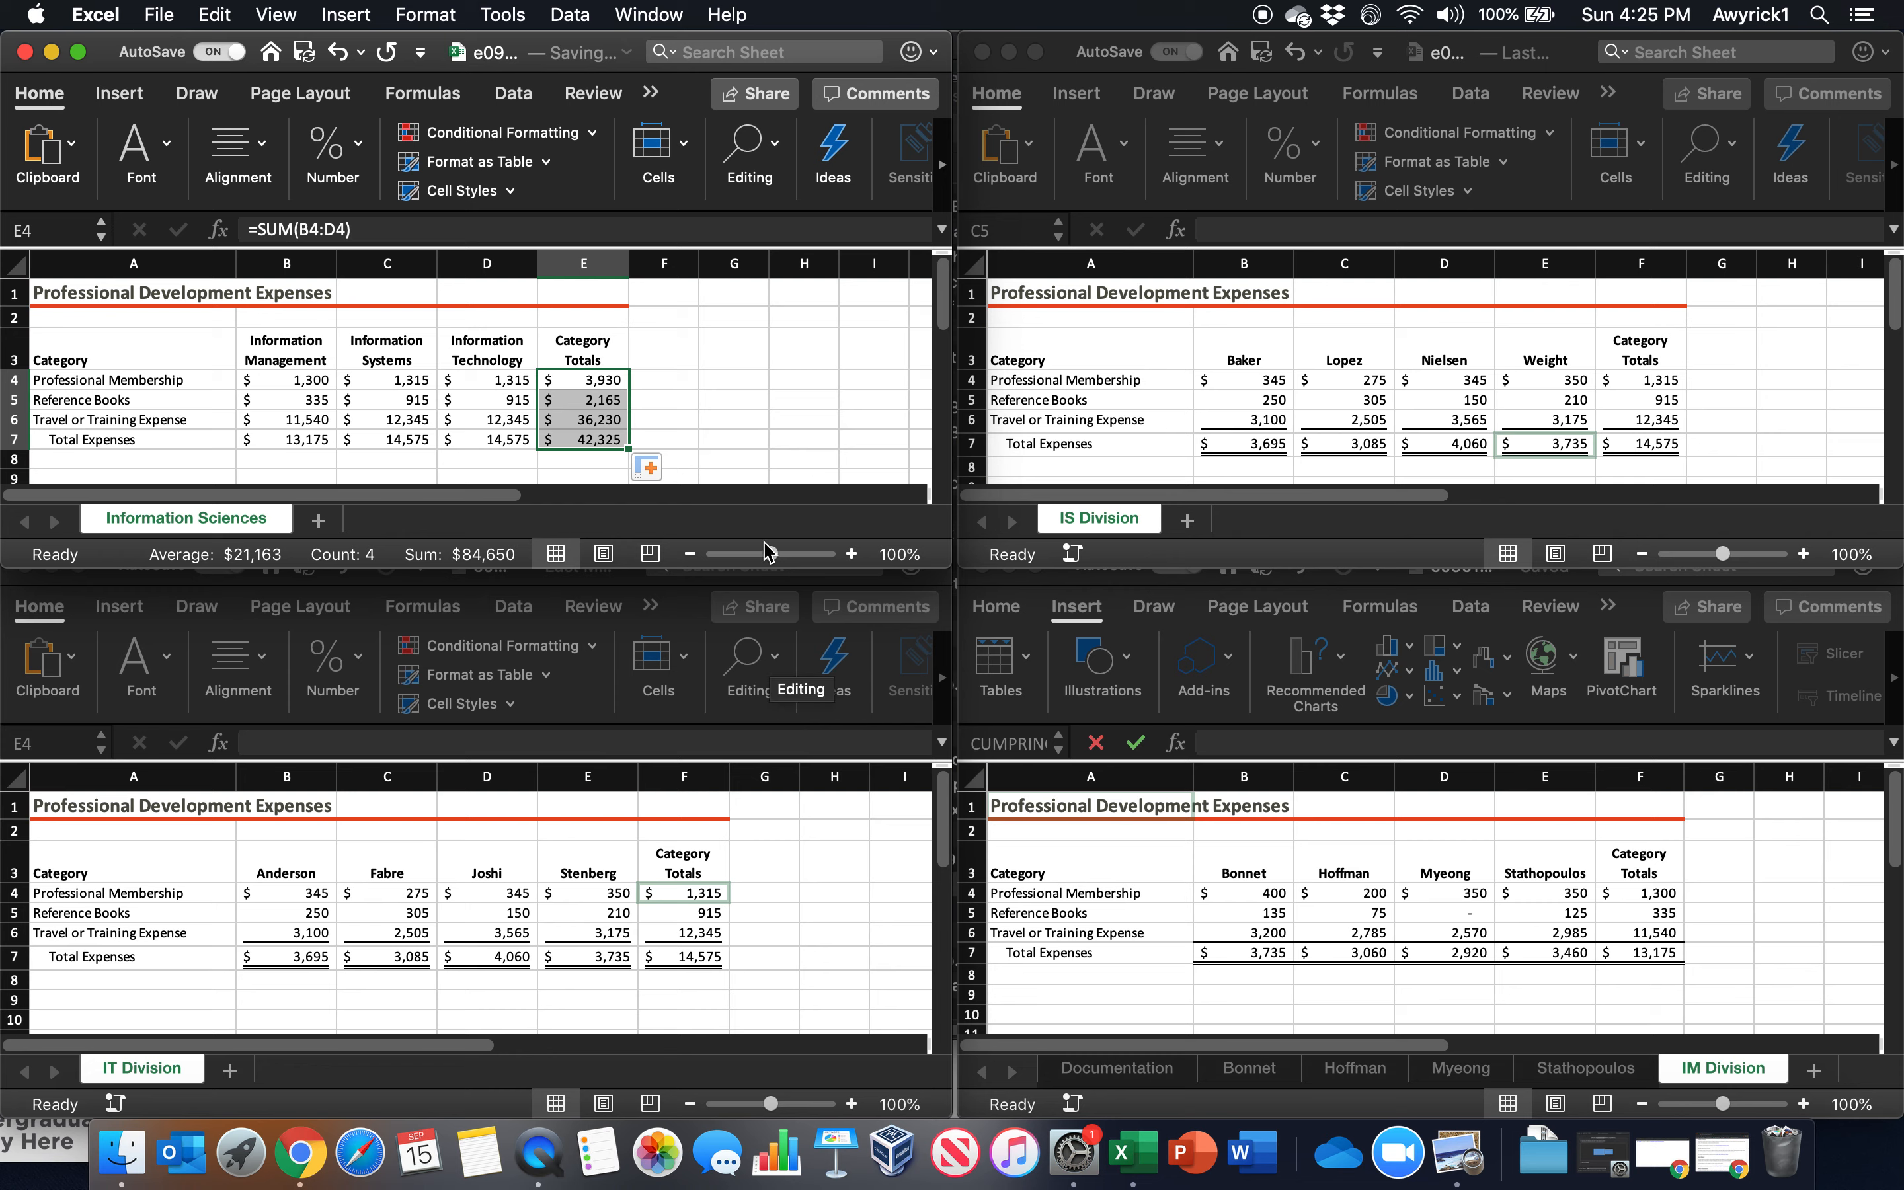
click(736, 398)
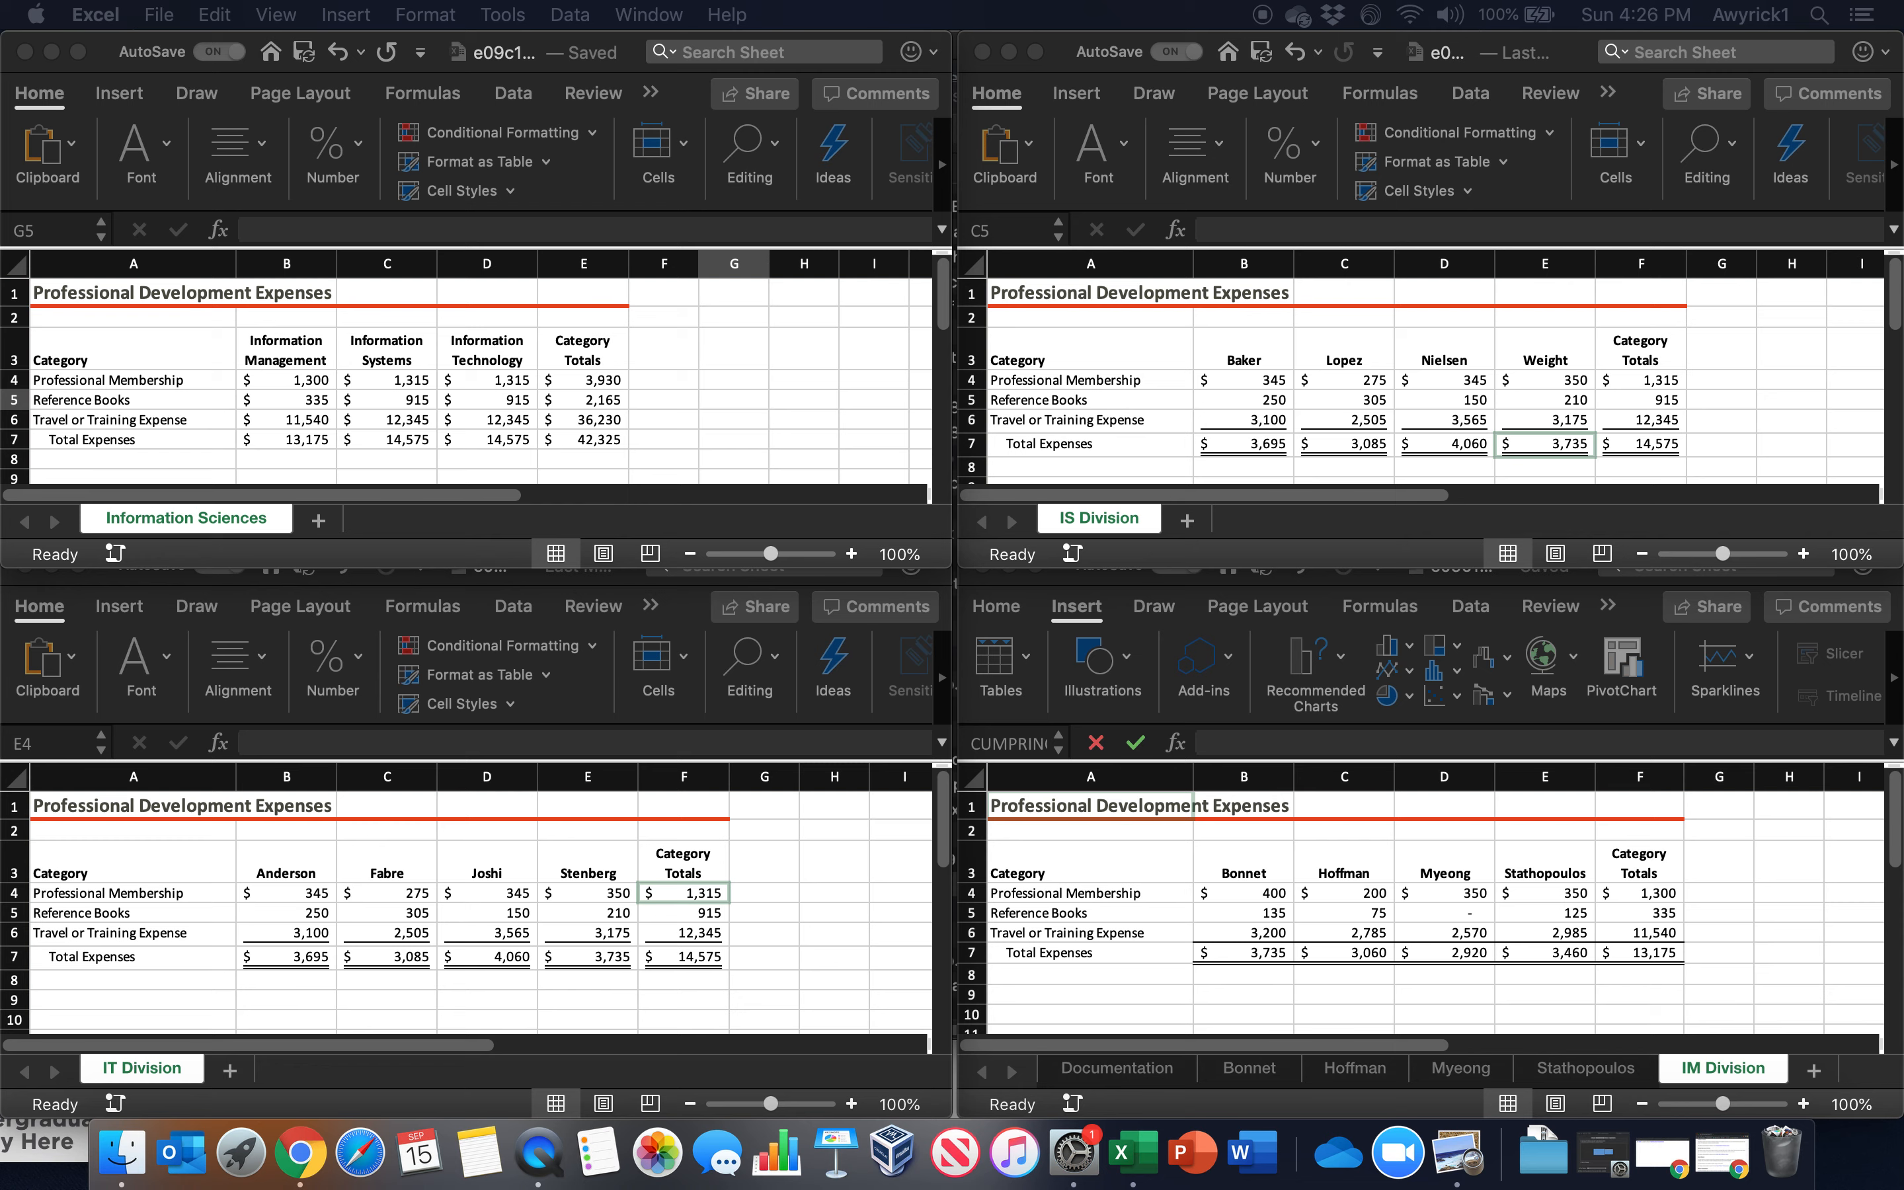
Enlarge the e09c1ProDevelop workbook window to fill the screen
click(701, 371)
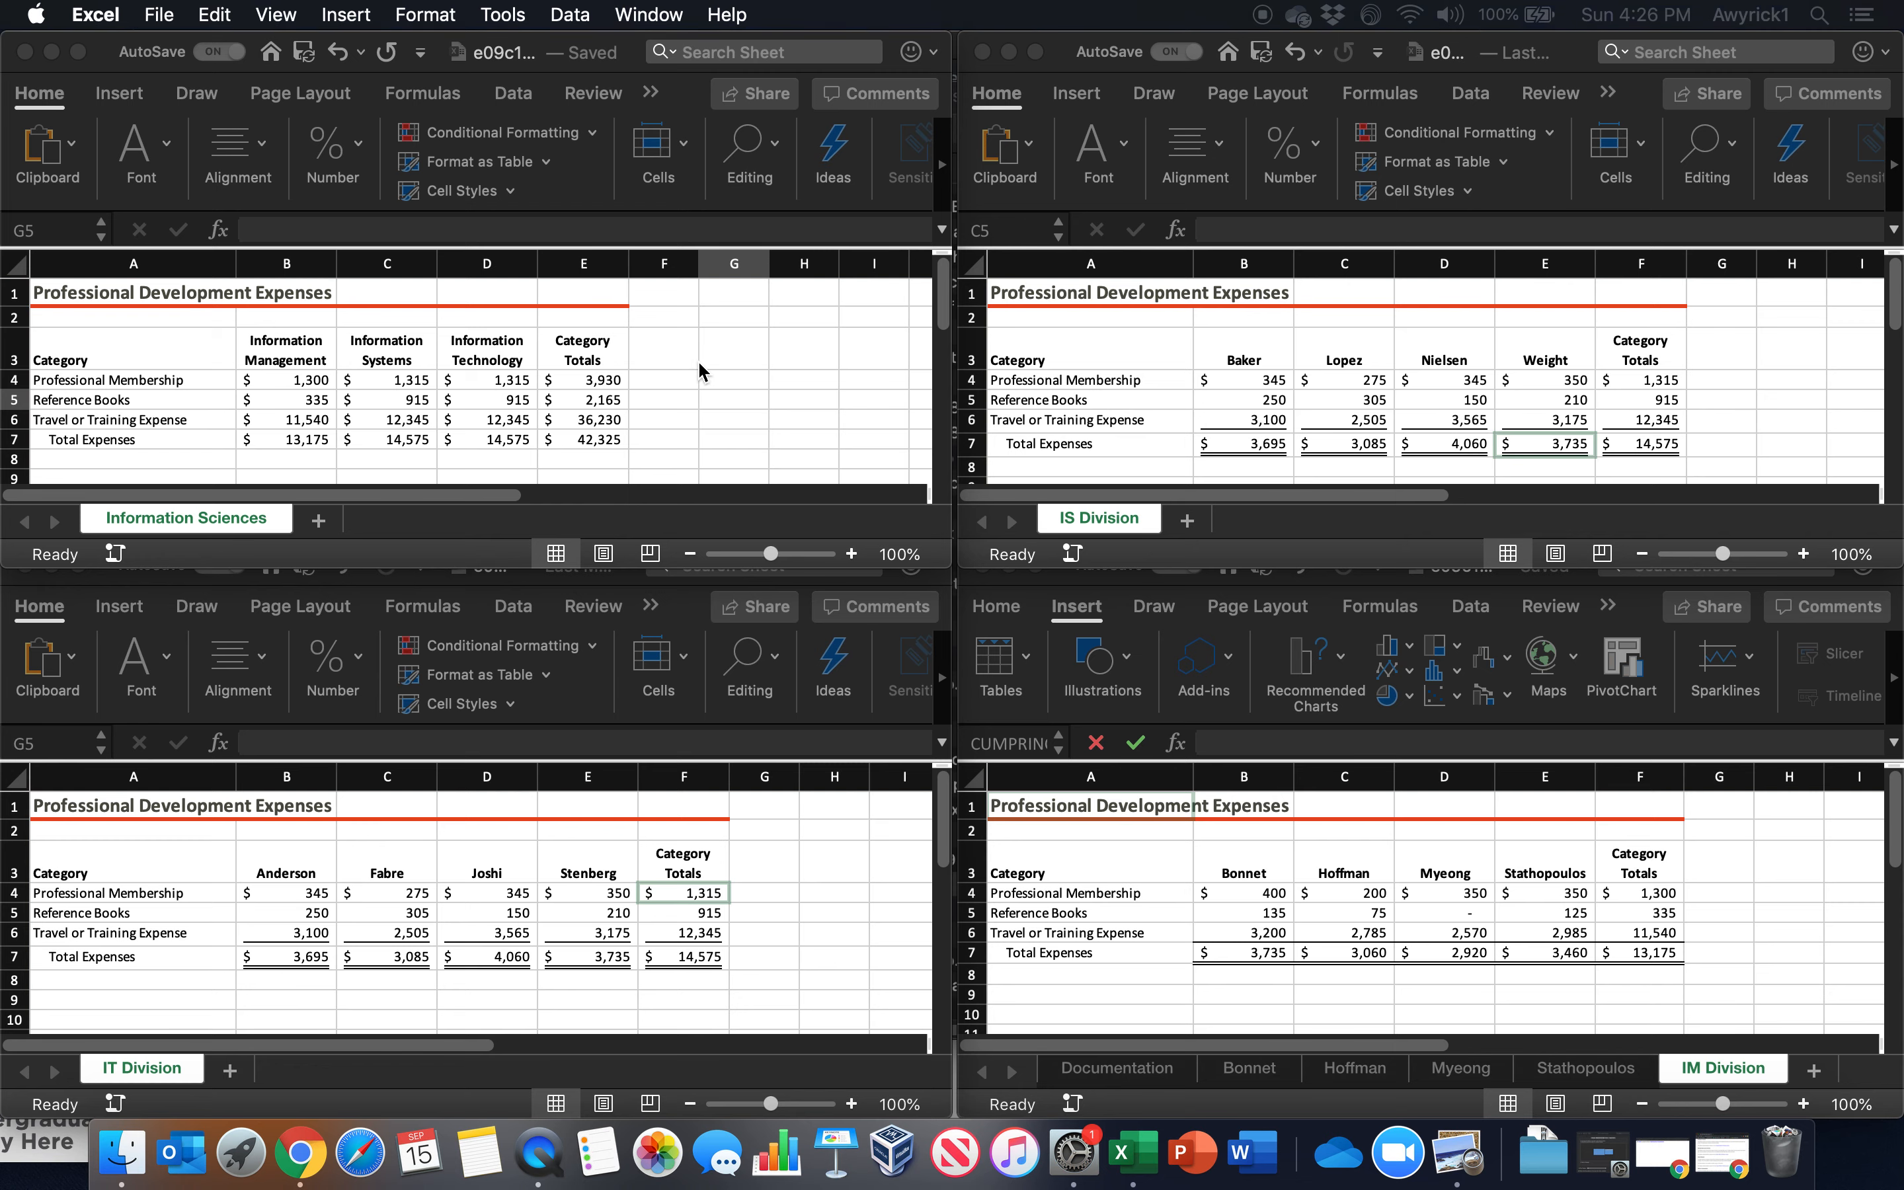
click(666, 356)
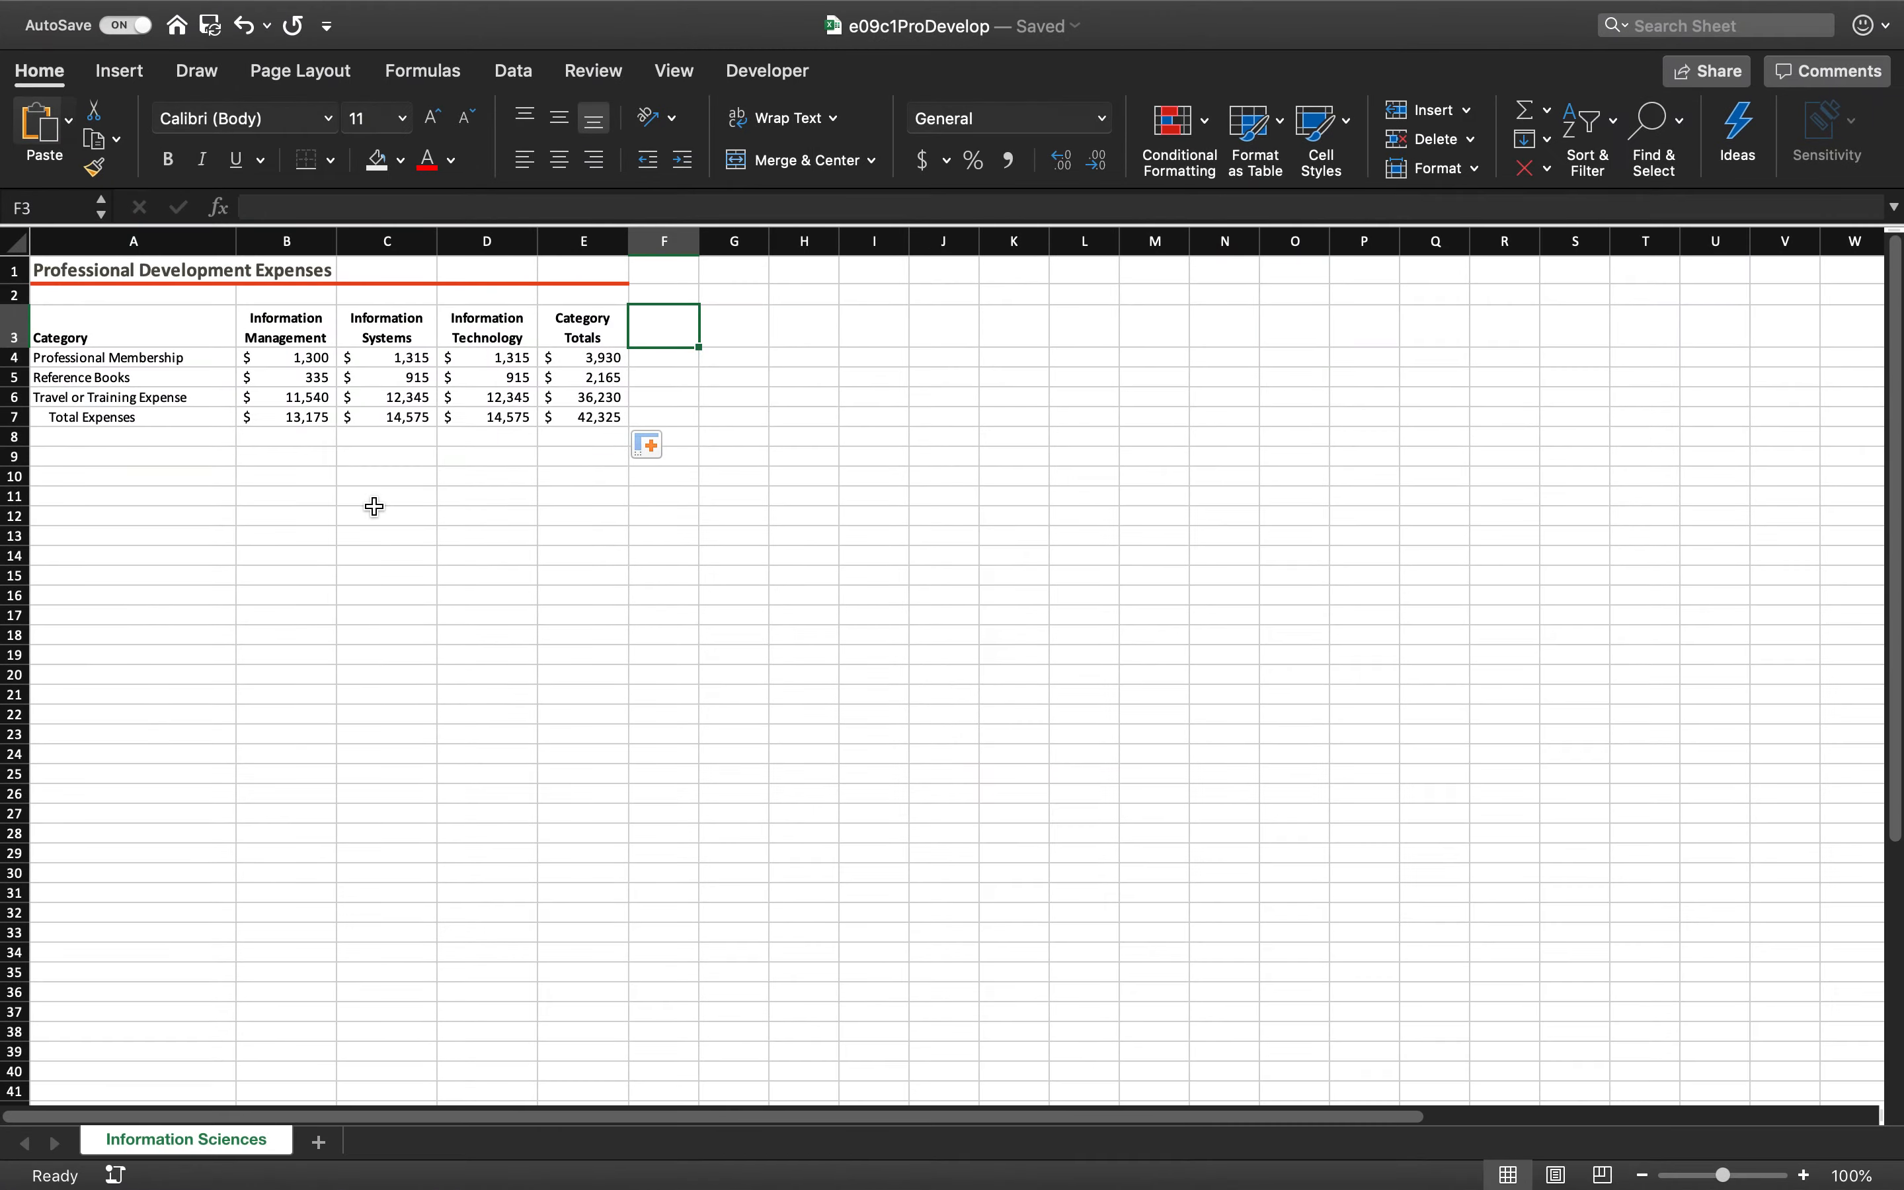
click(39, 71)
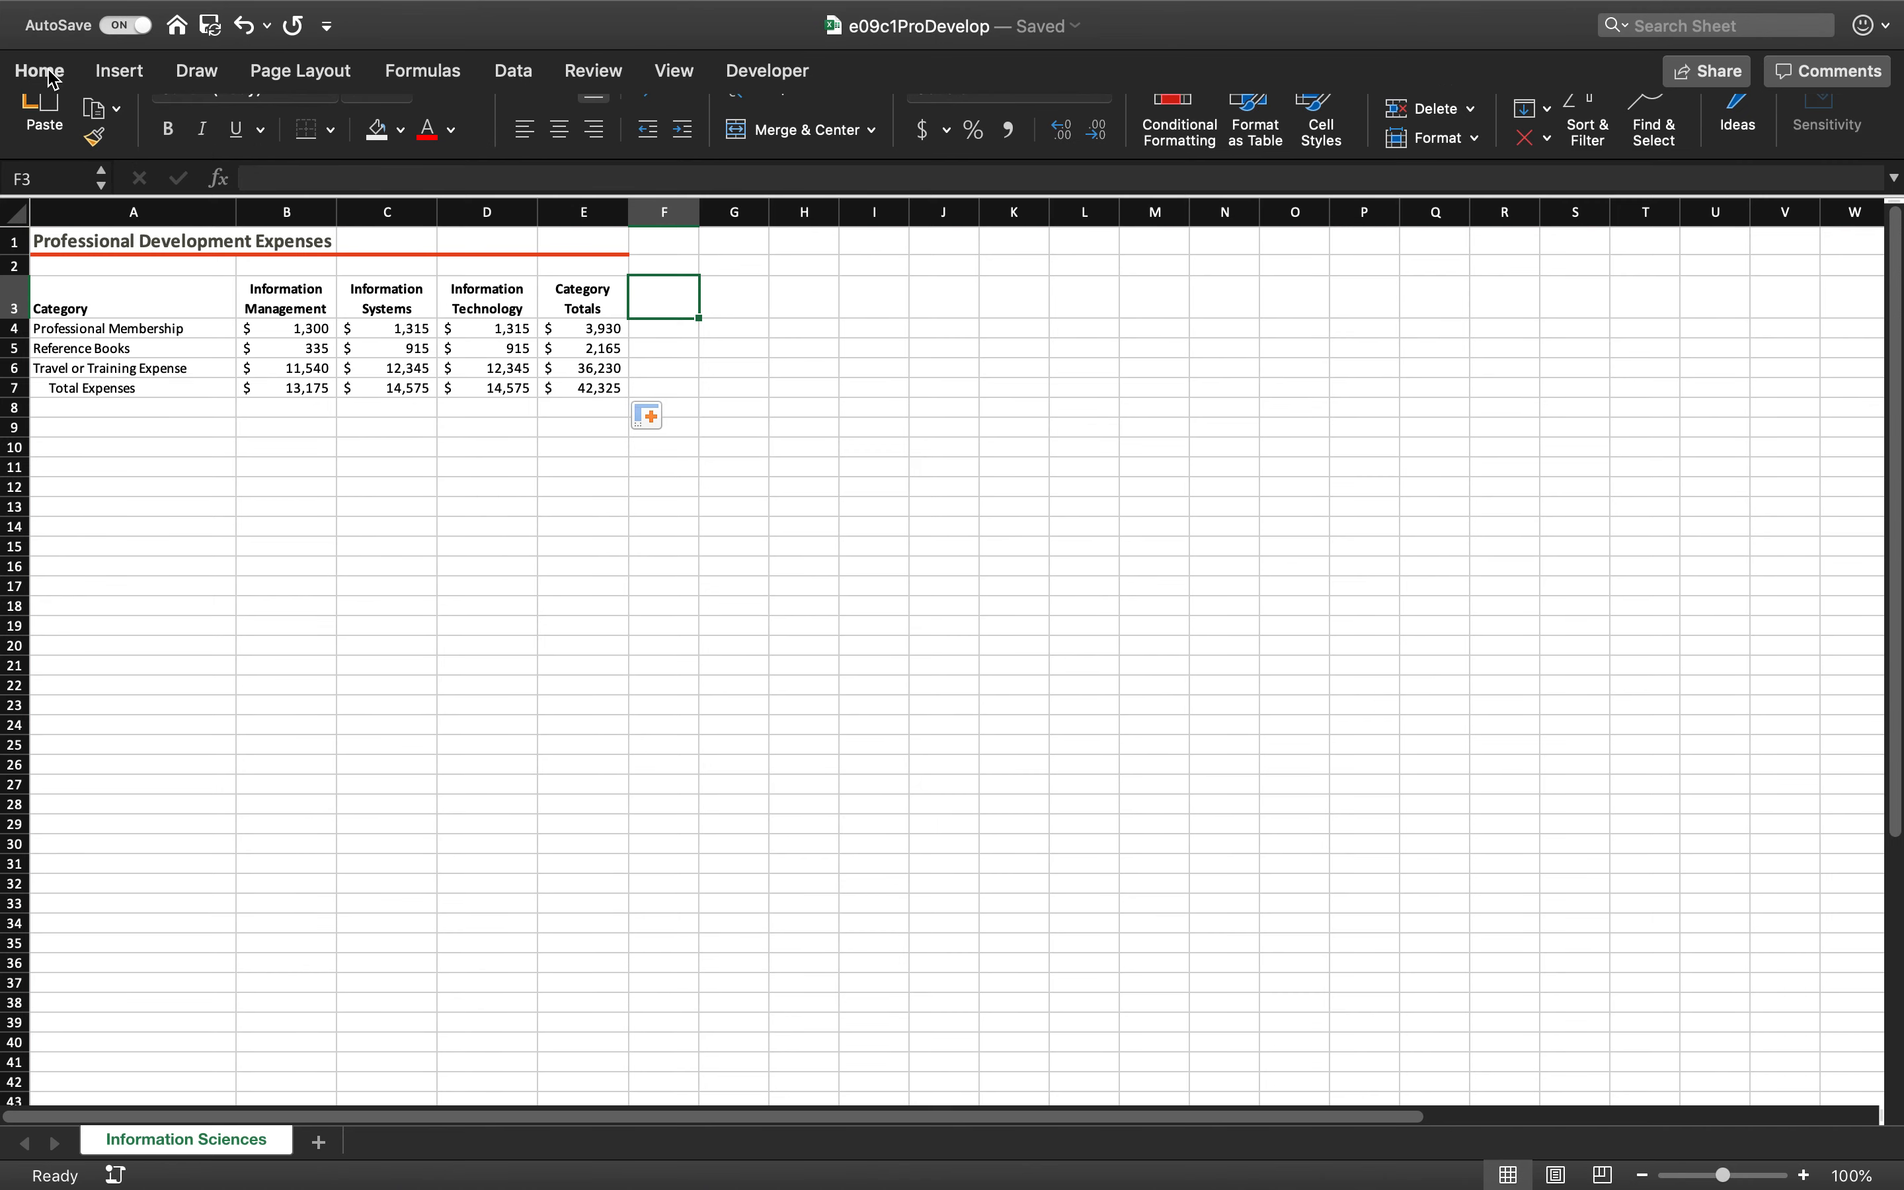
click(45, 73)
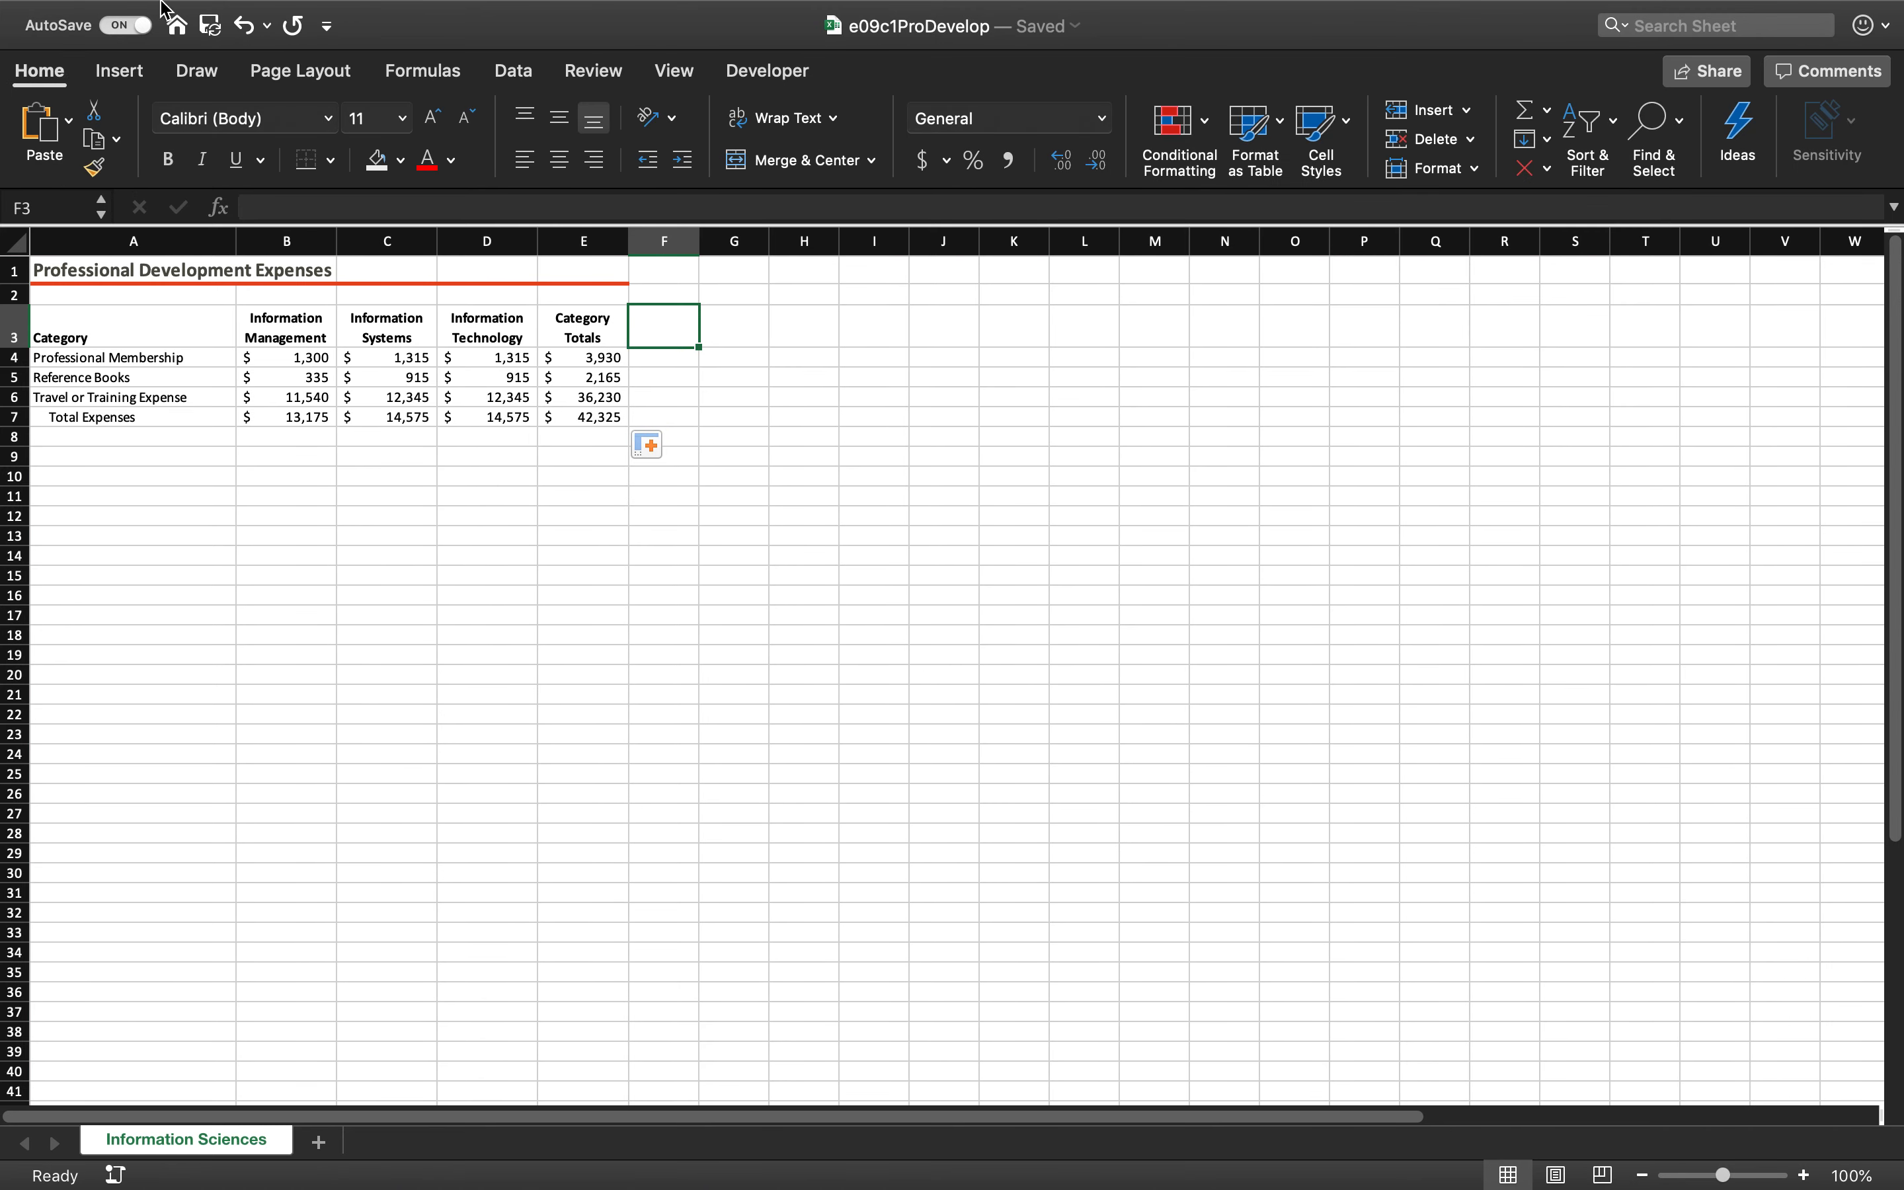
click(178, 11)
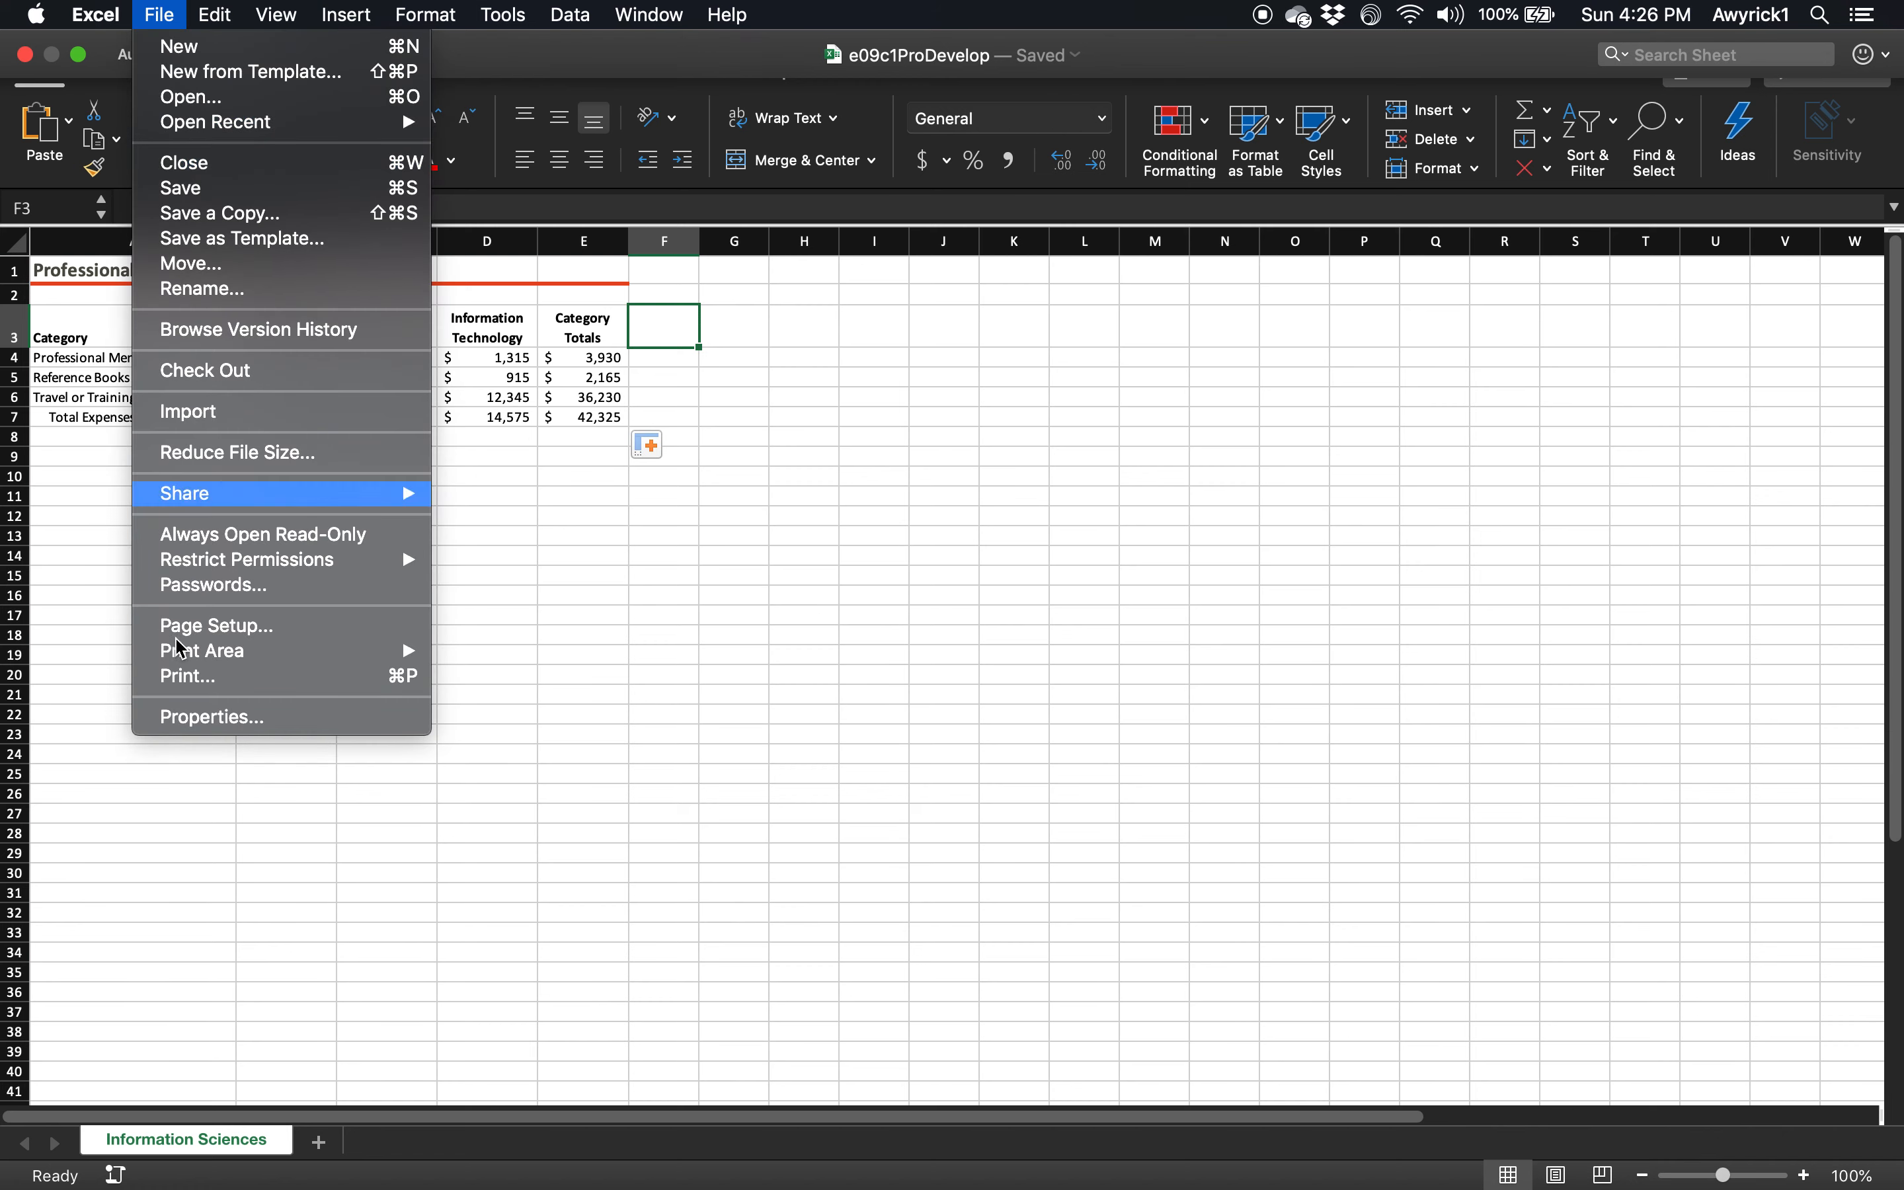
click(193, 690)
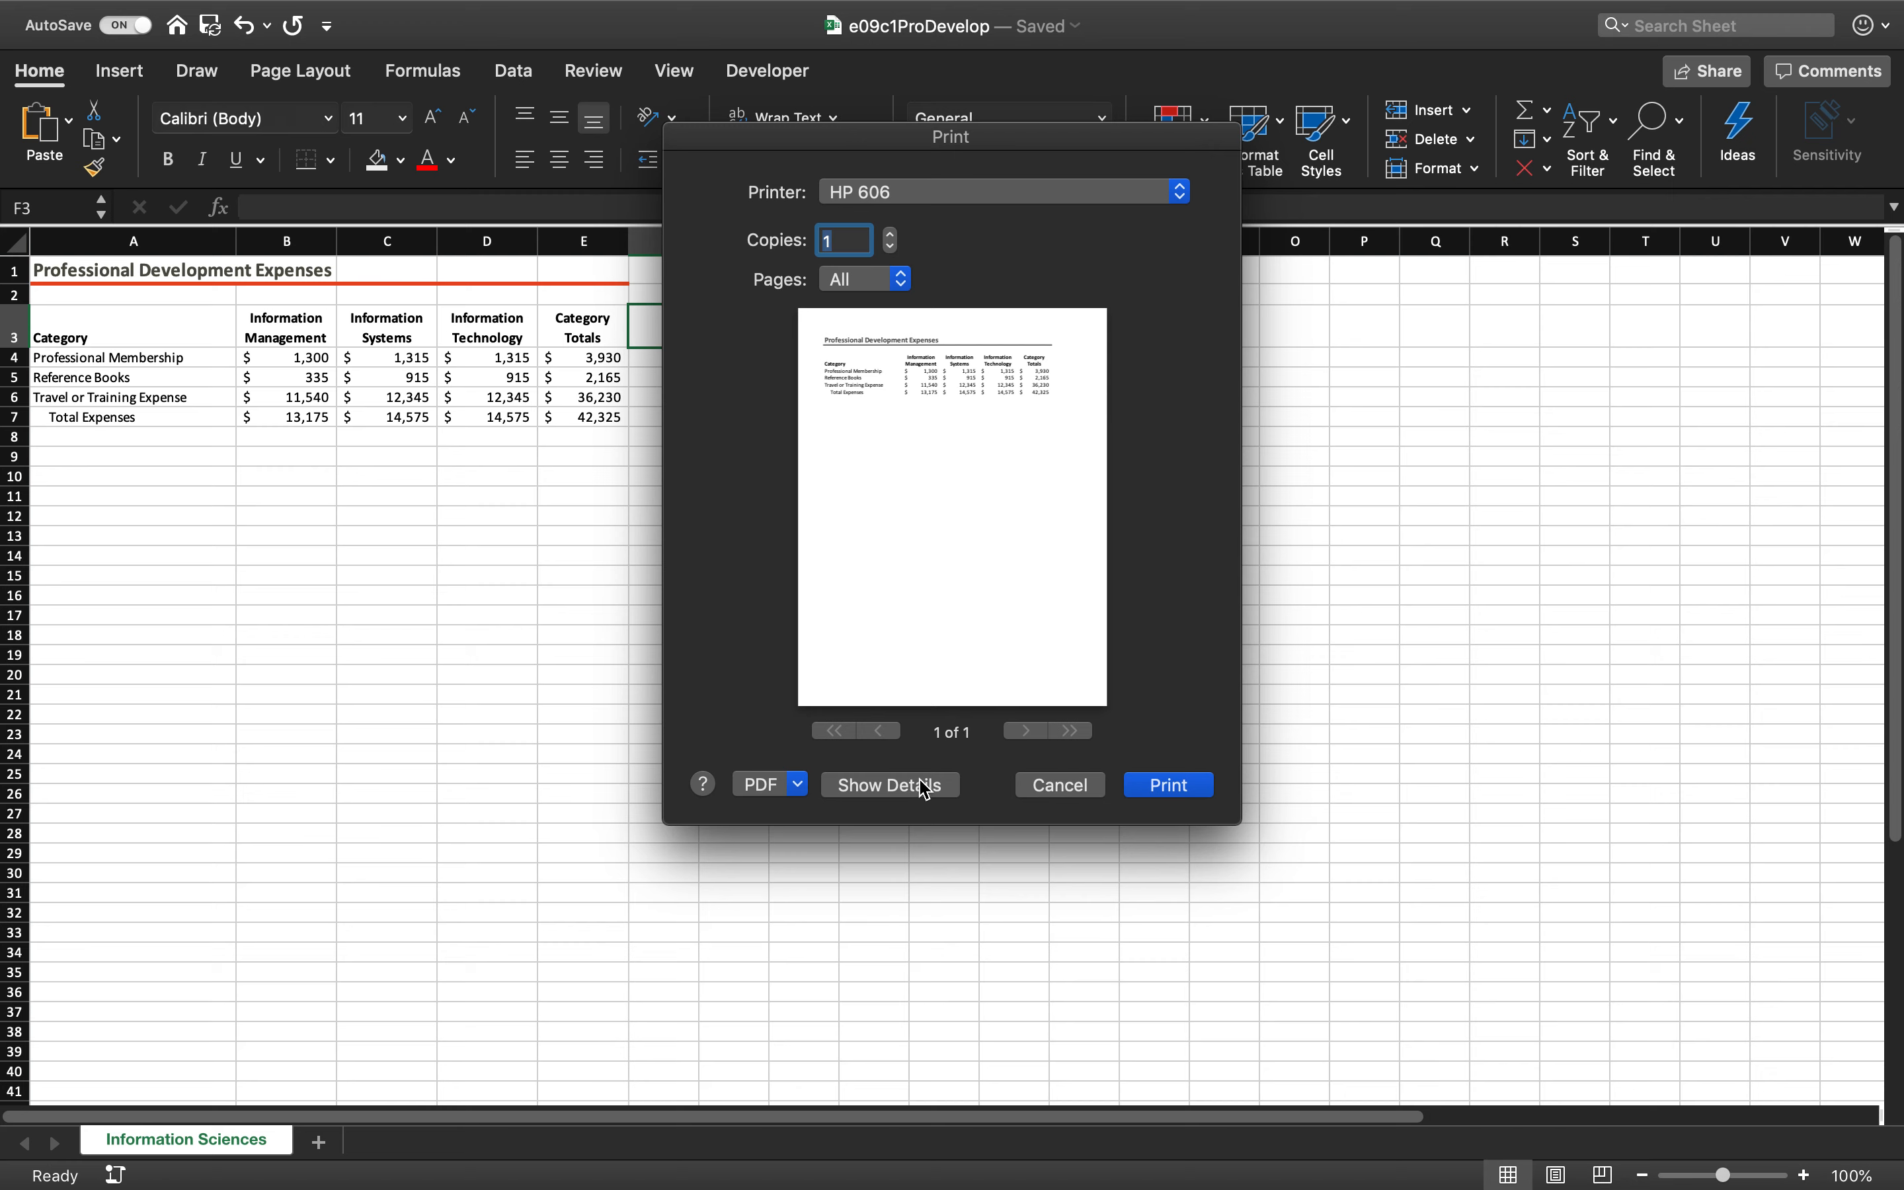
click(1021, 197)
click(1021, 197)
click(1075, 792)
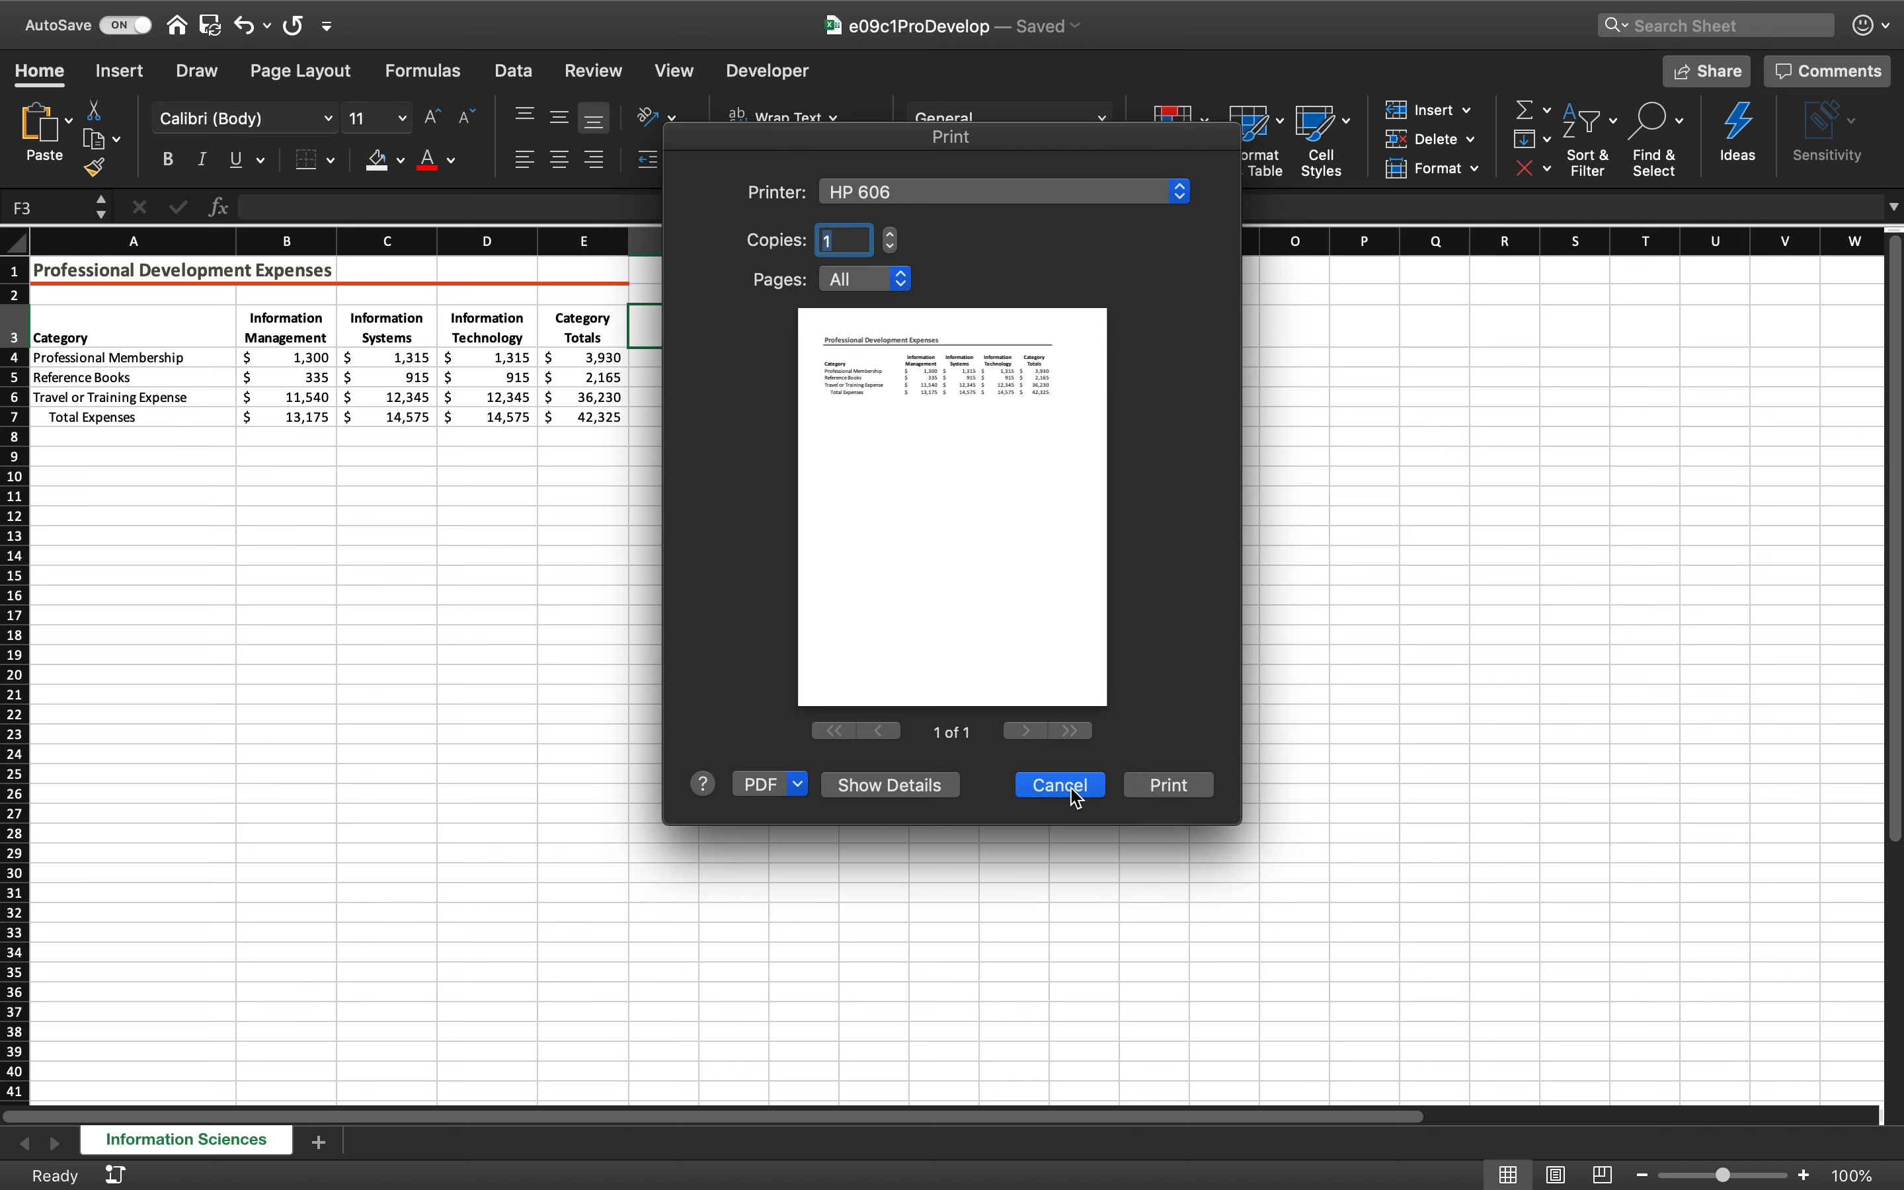
Add a page footer to Information Sciences with the professor's name in the left section and the sheet name code &[Tab] in the center section
click(140, 78)
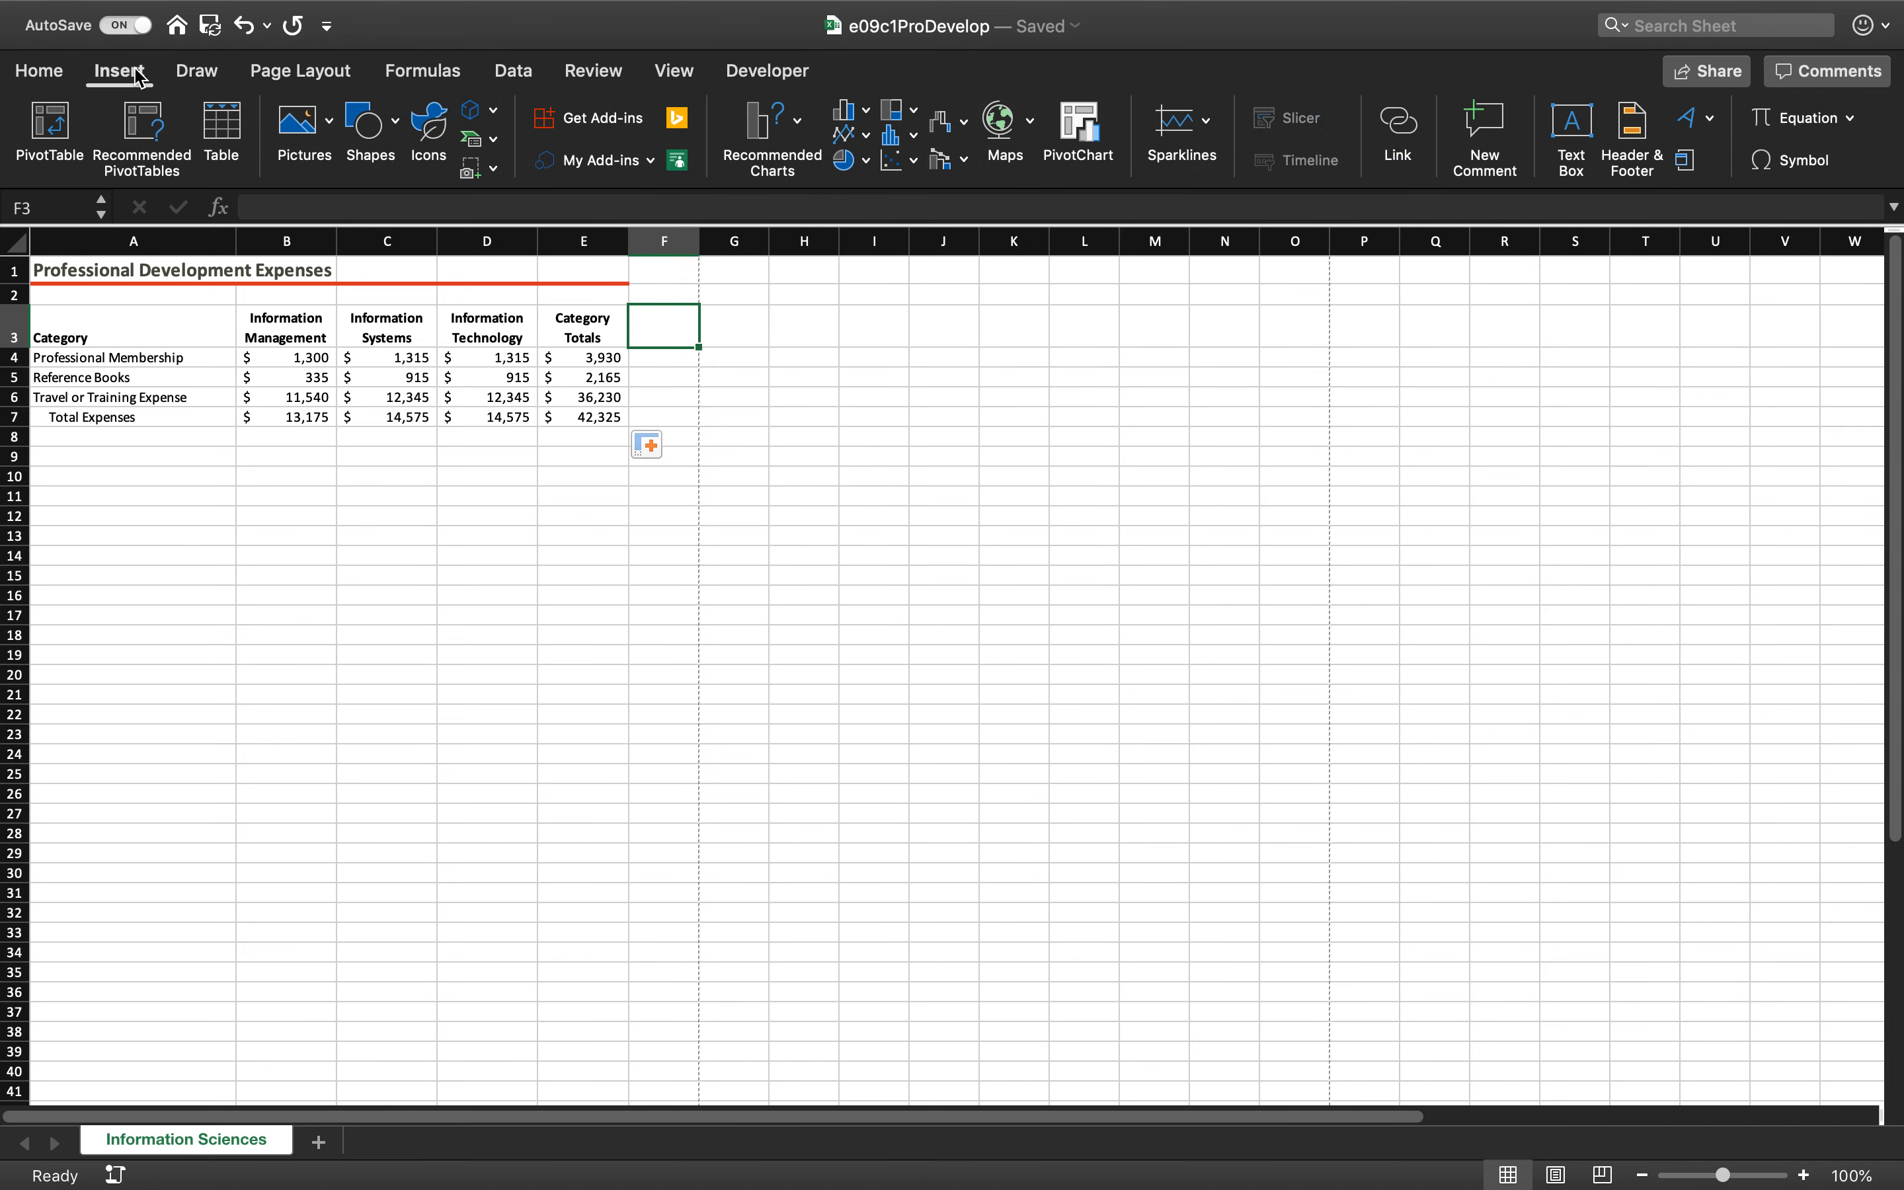
click(1641, 137)
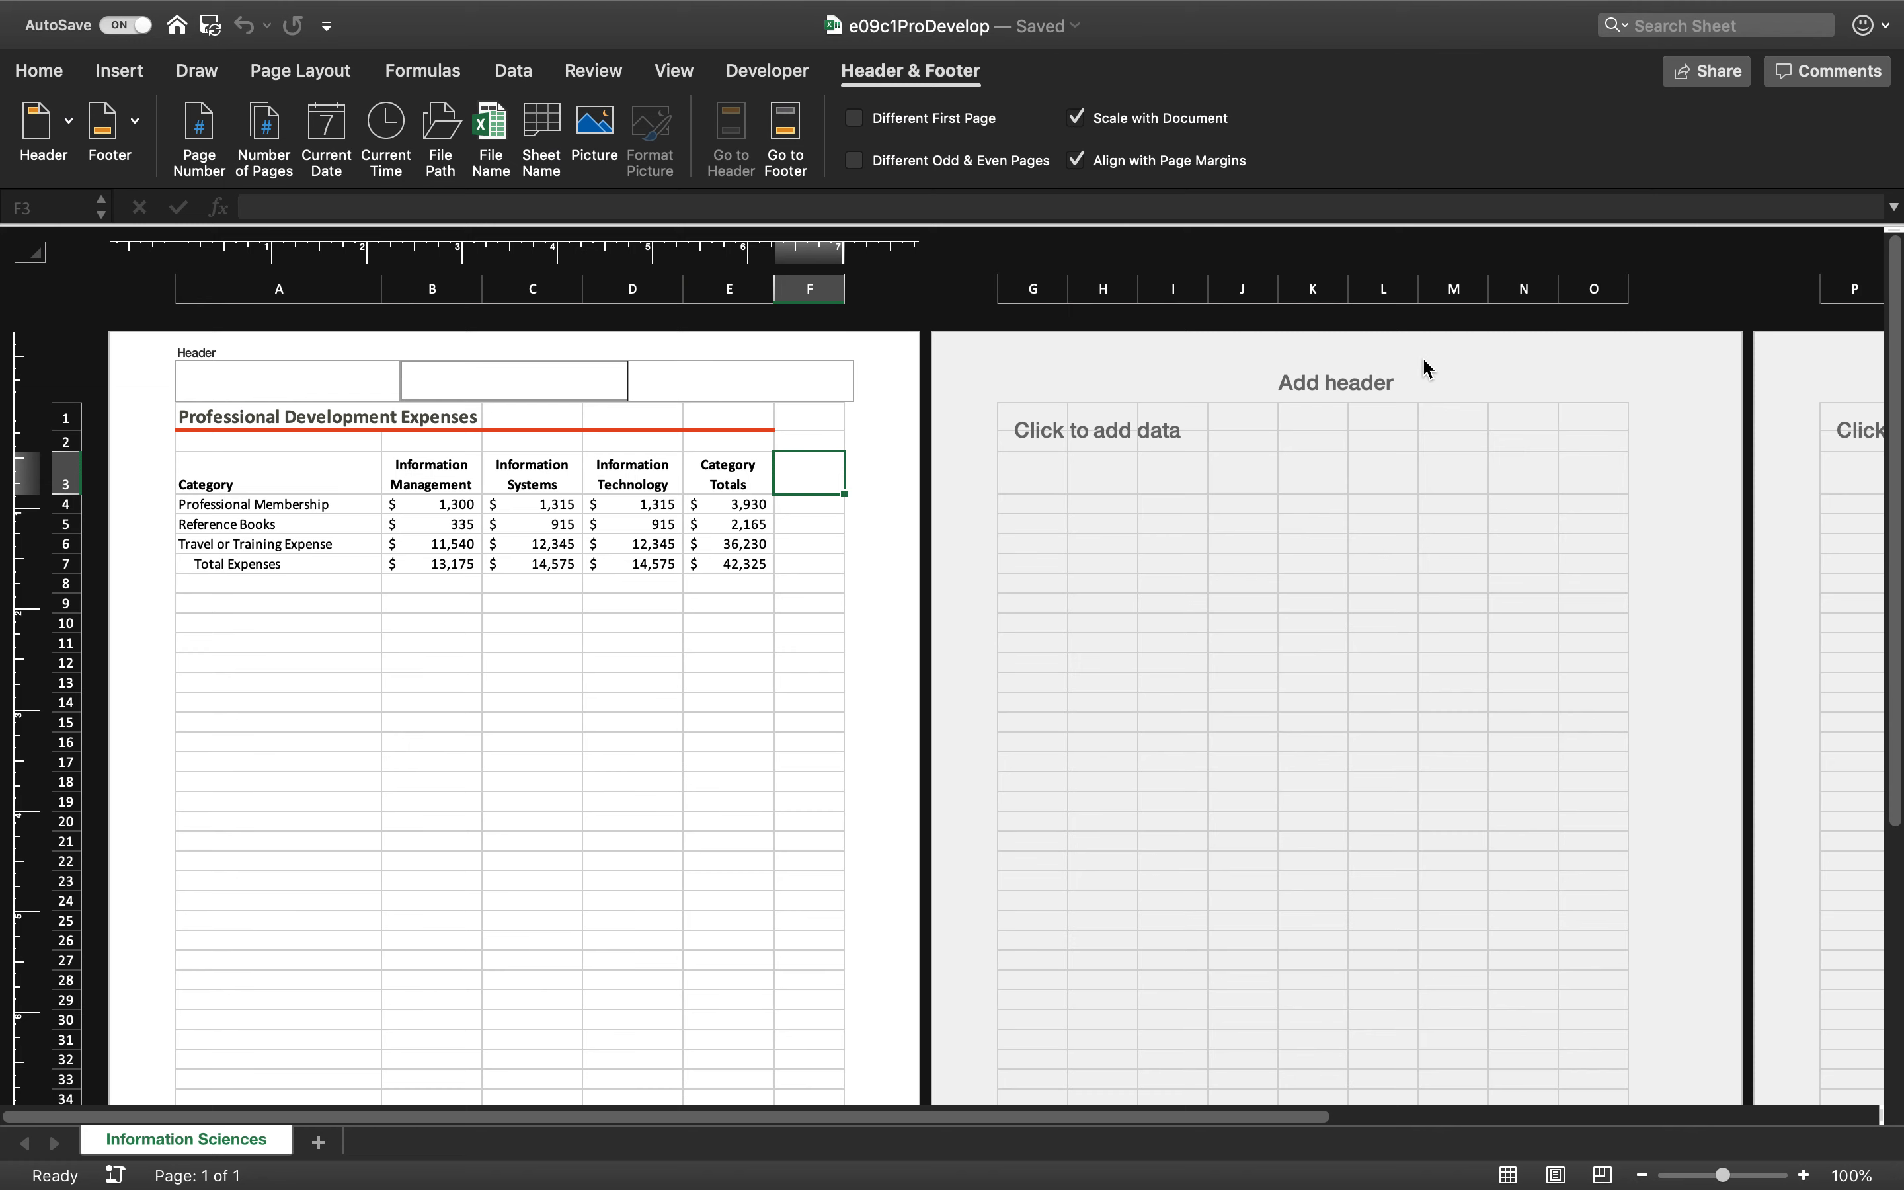
click(137, 136)
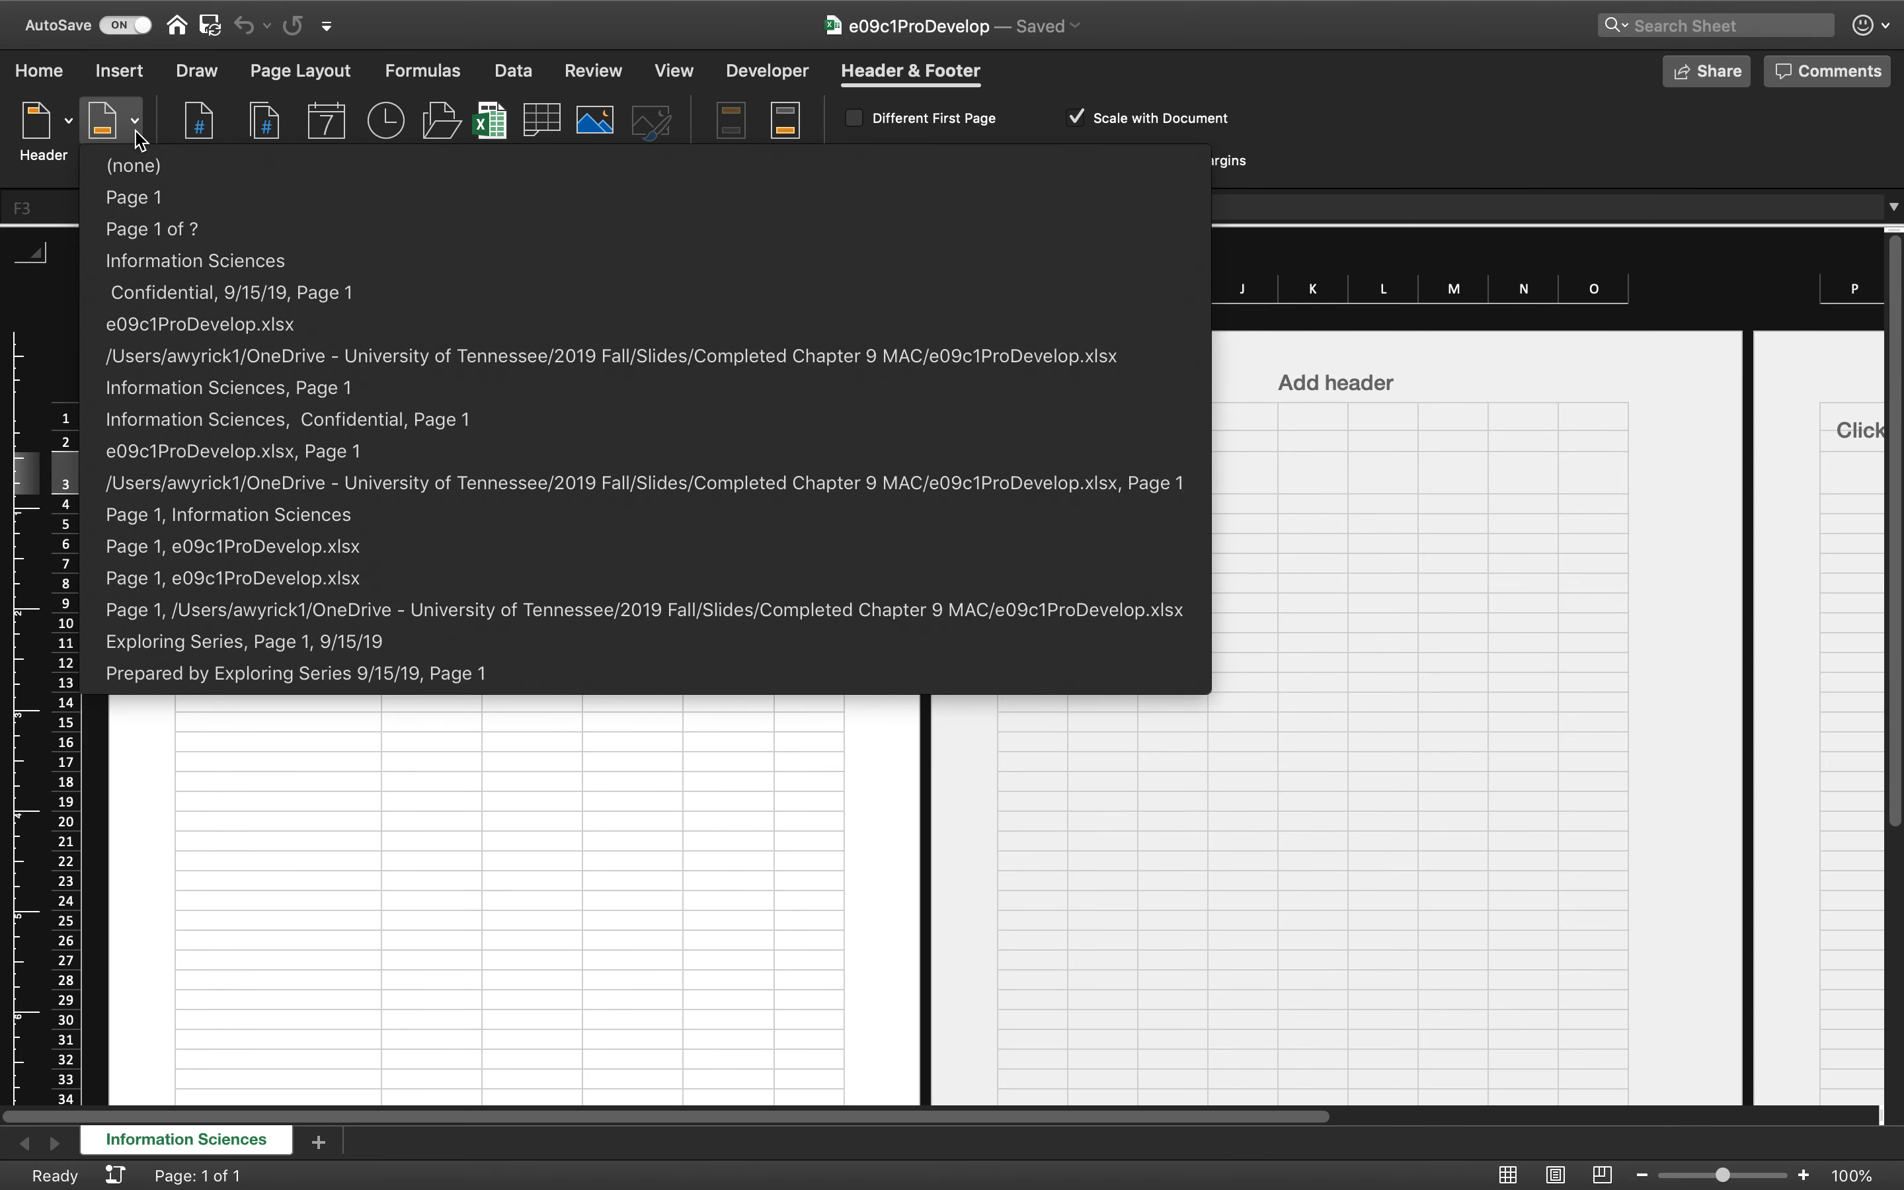
click(138, 135)
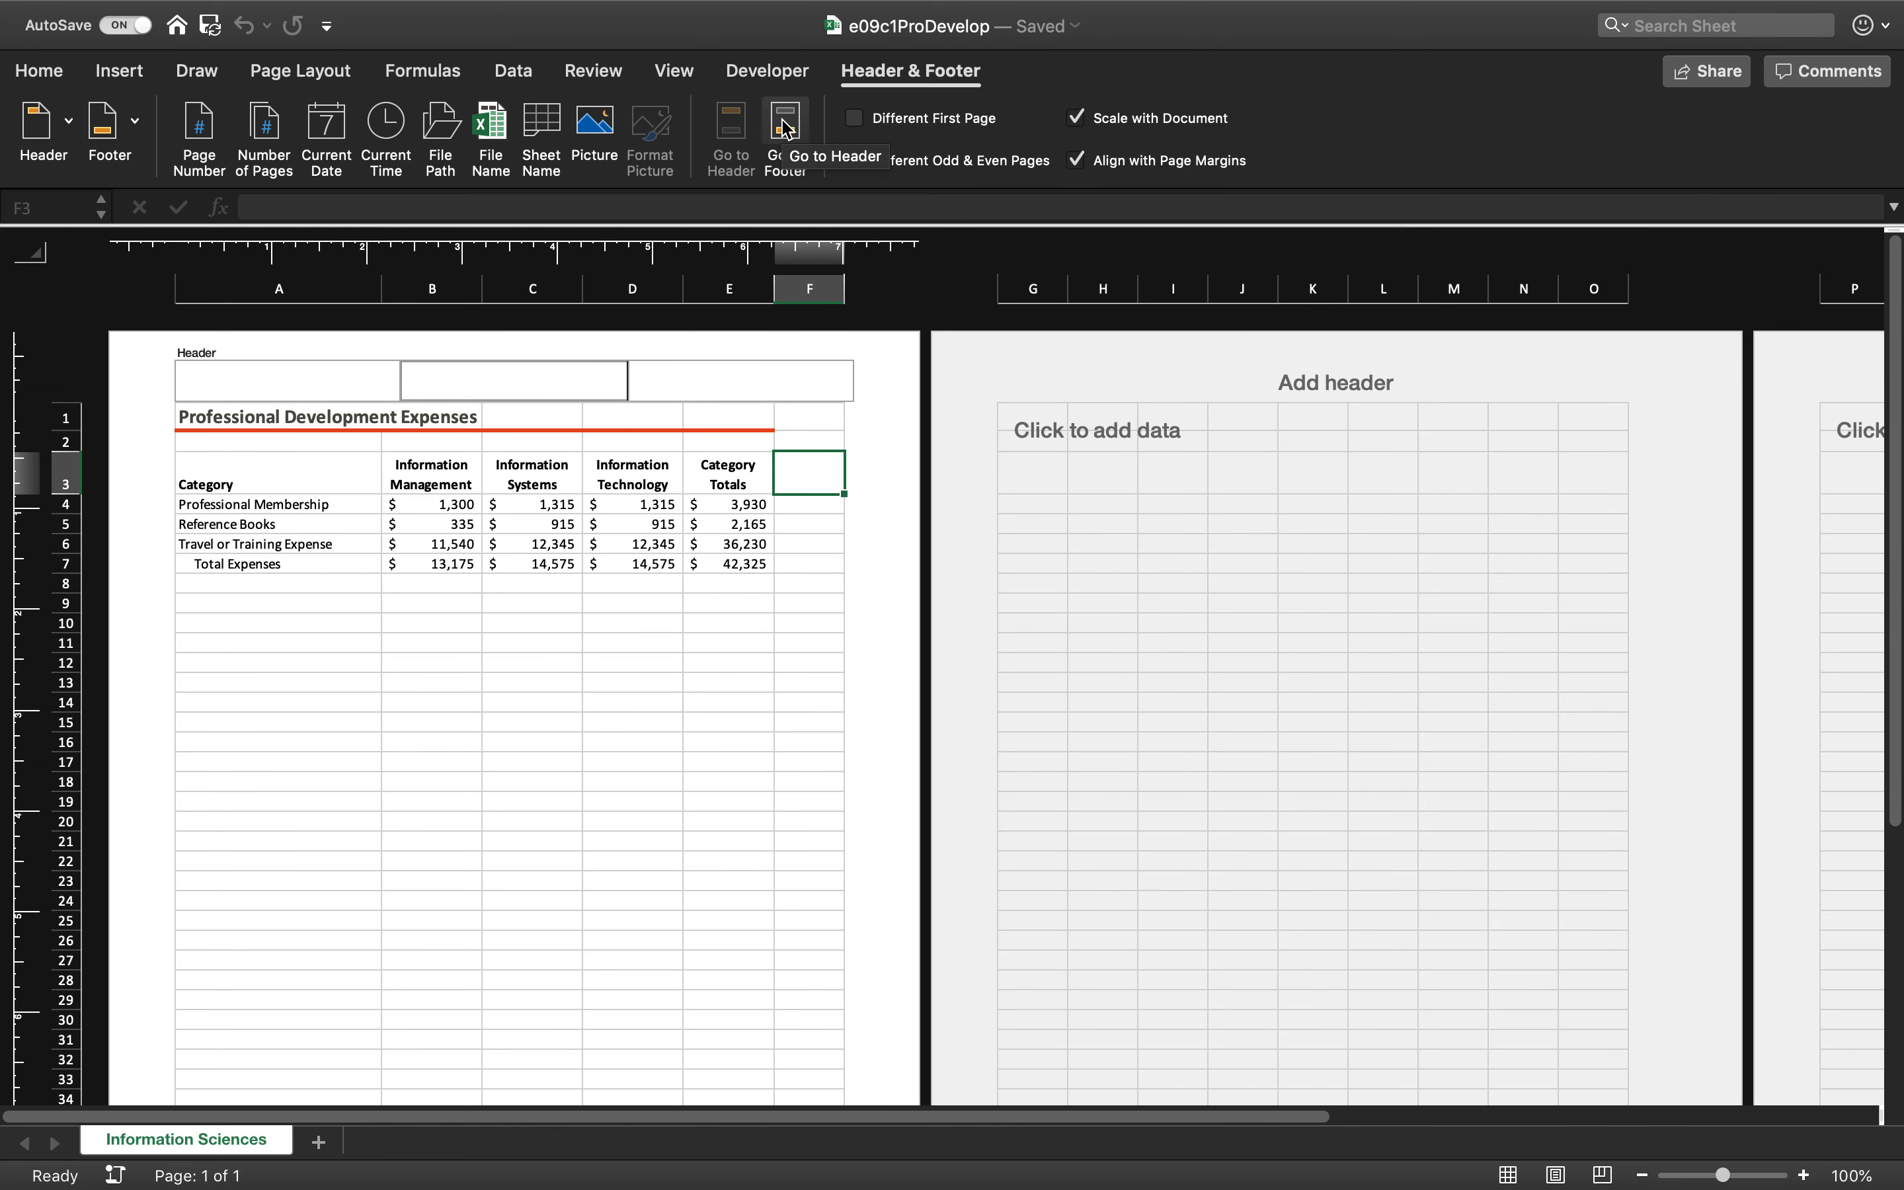
click(785, 141)
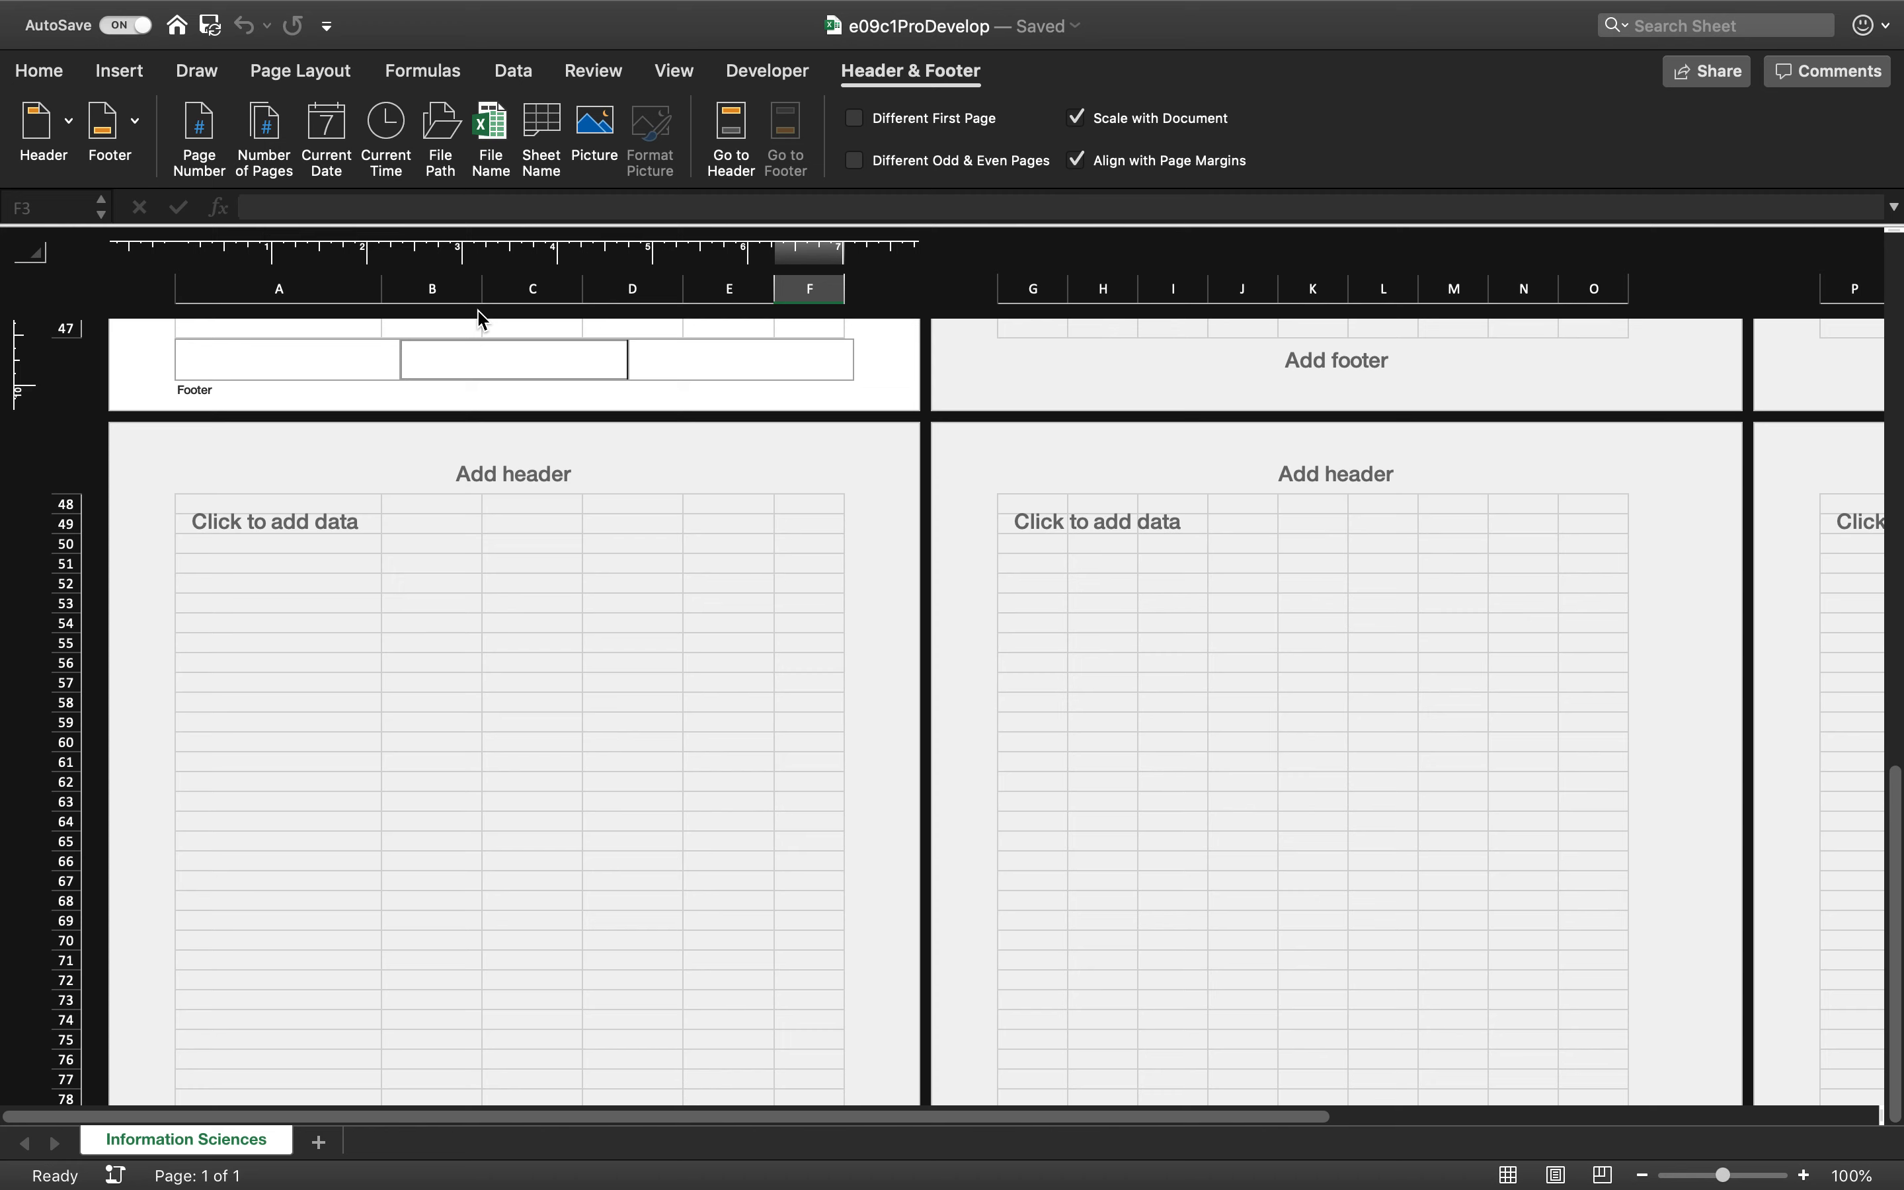
click(214, 351)
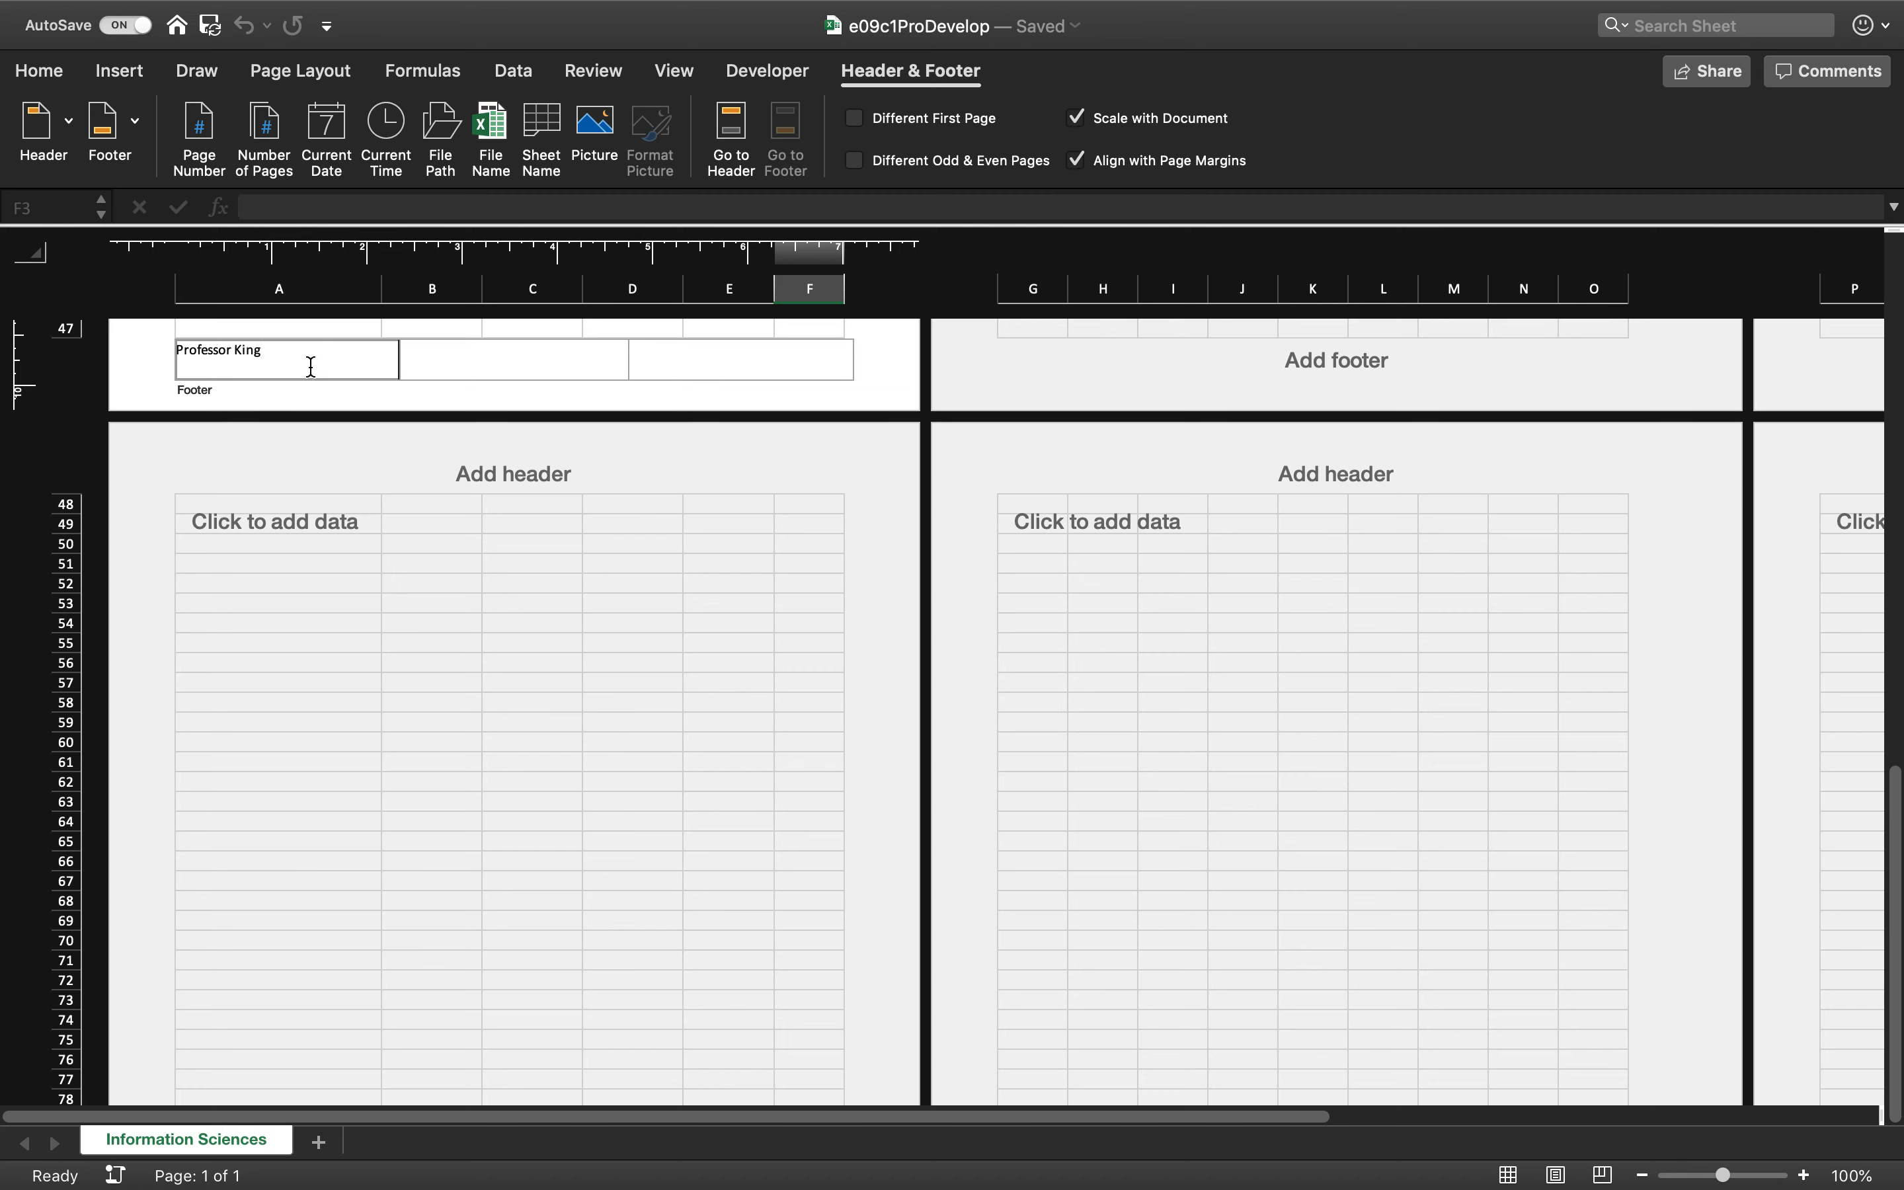
click(453, 361)
click(554, 140)
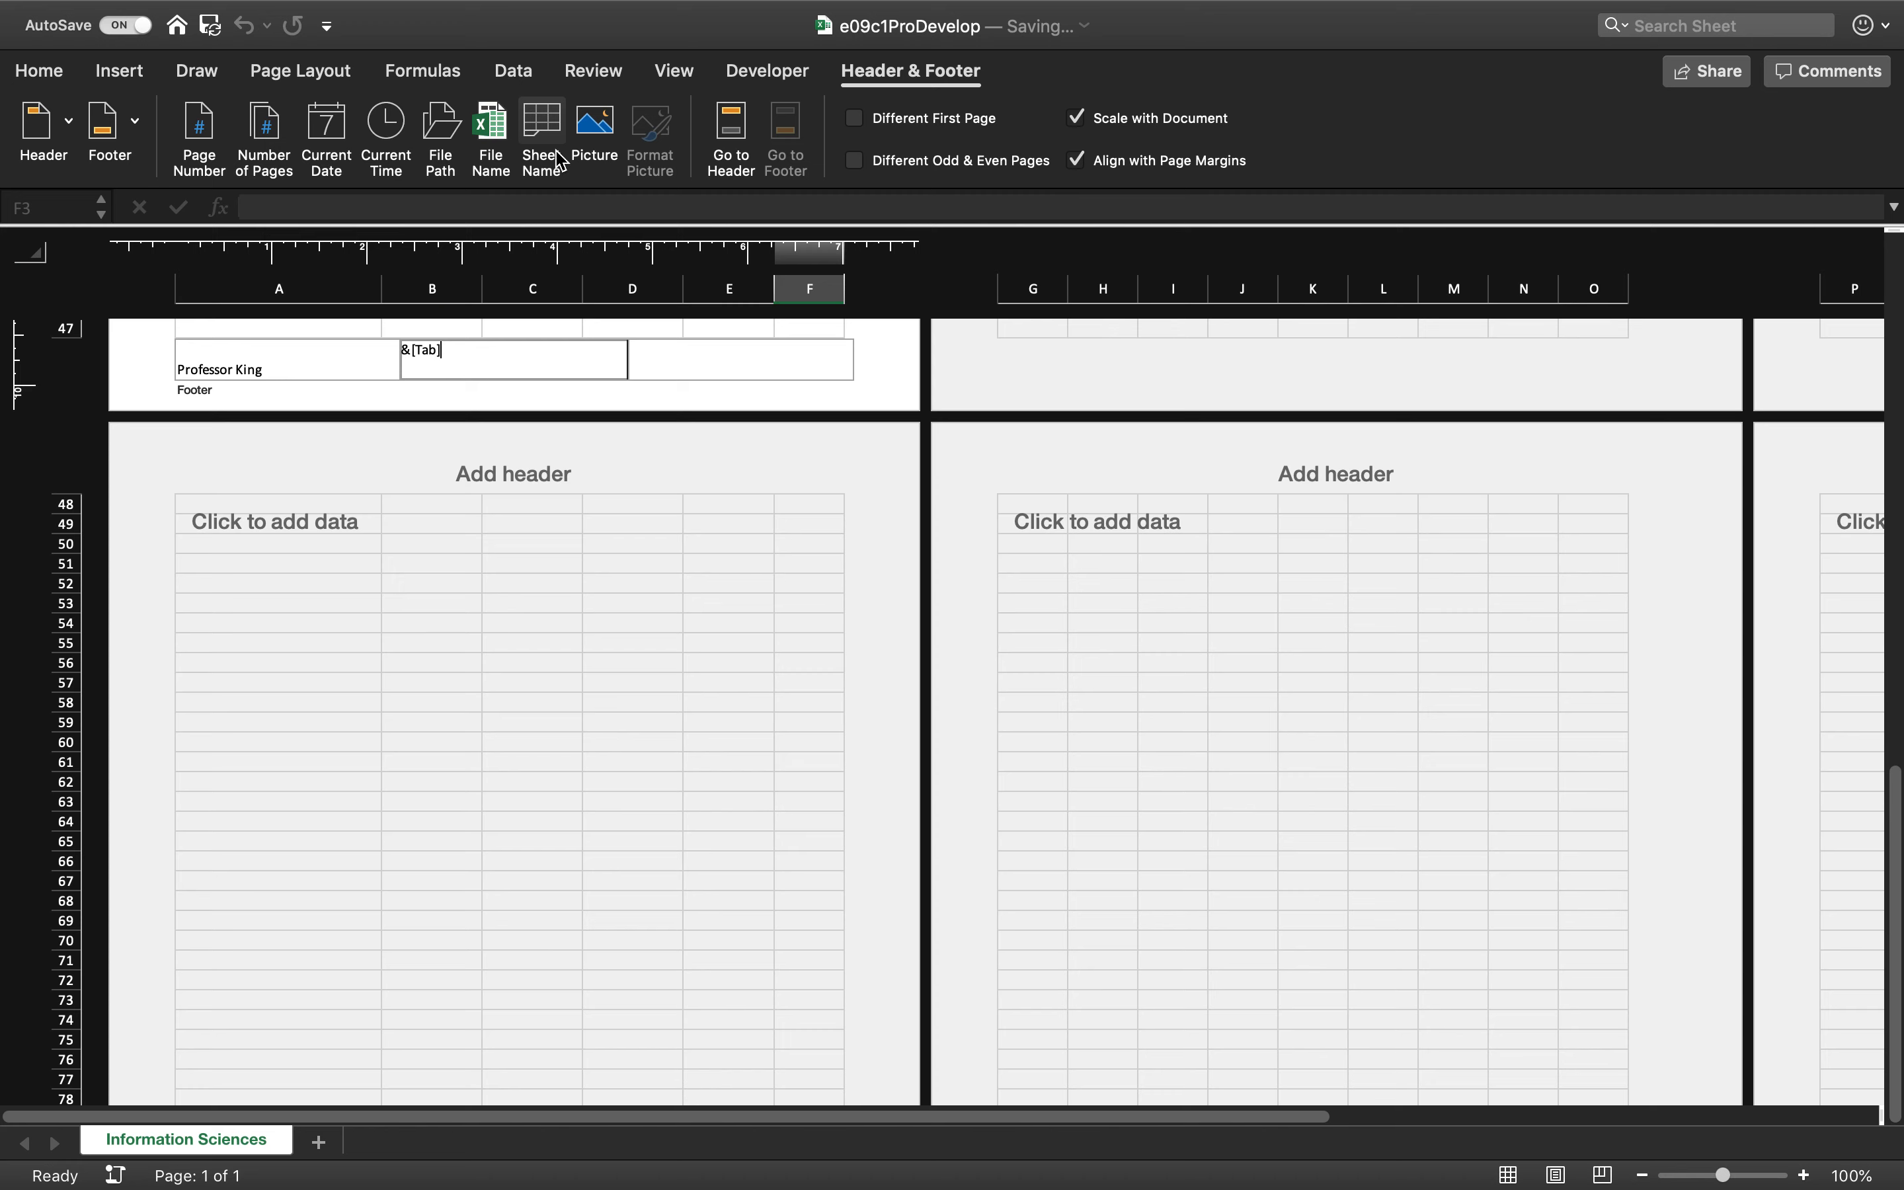
Insert the file name code &[File] in the right section of the Information Sciences footer, replacing the incomplete code
click(664, 357)
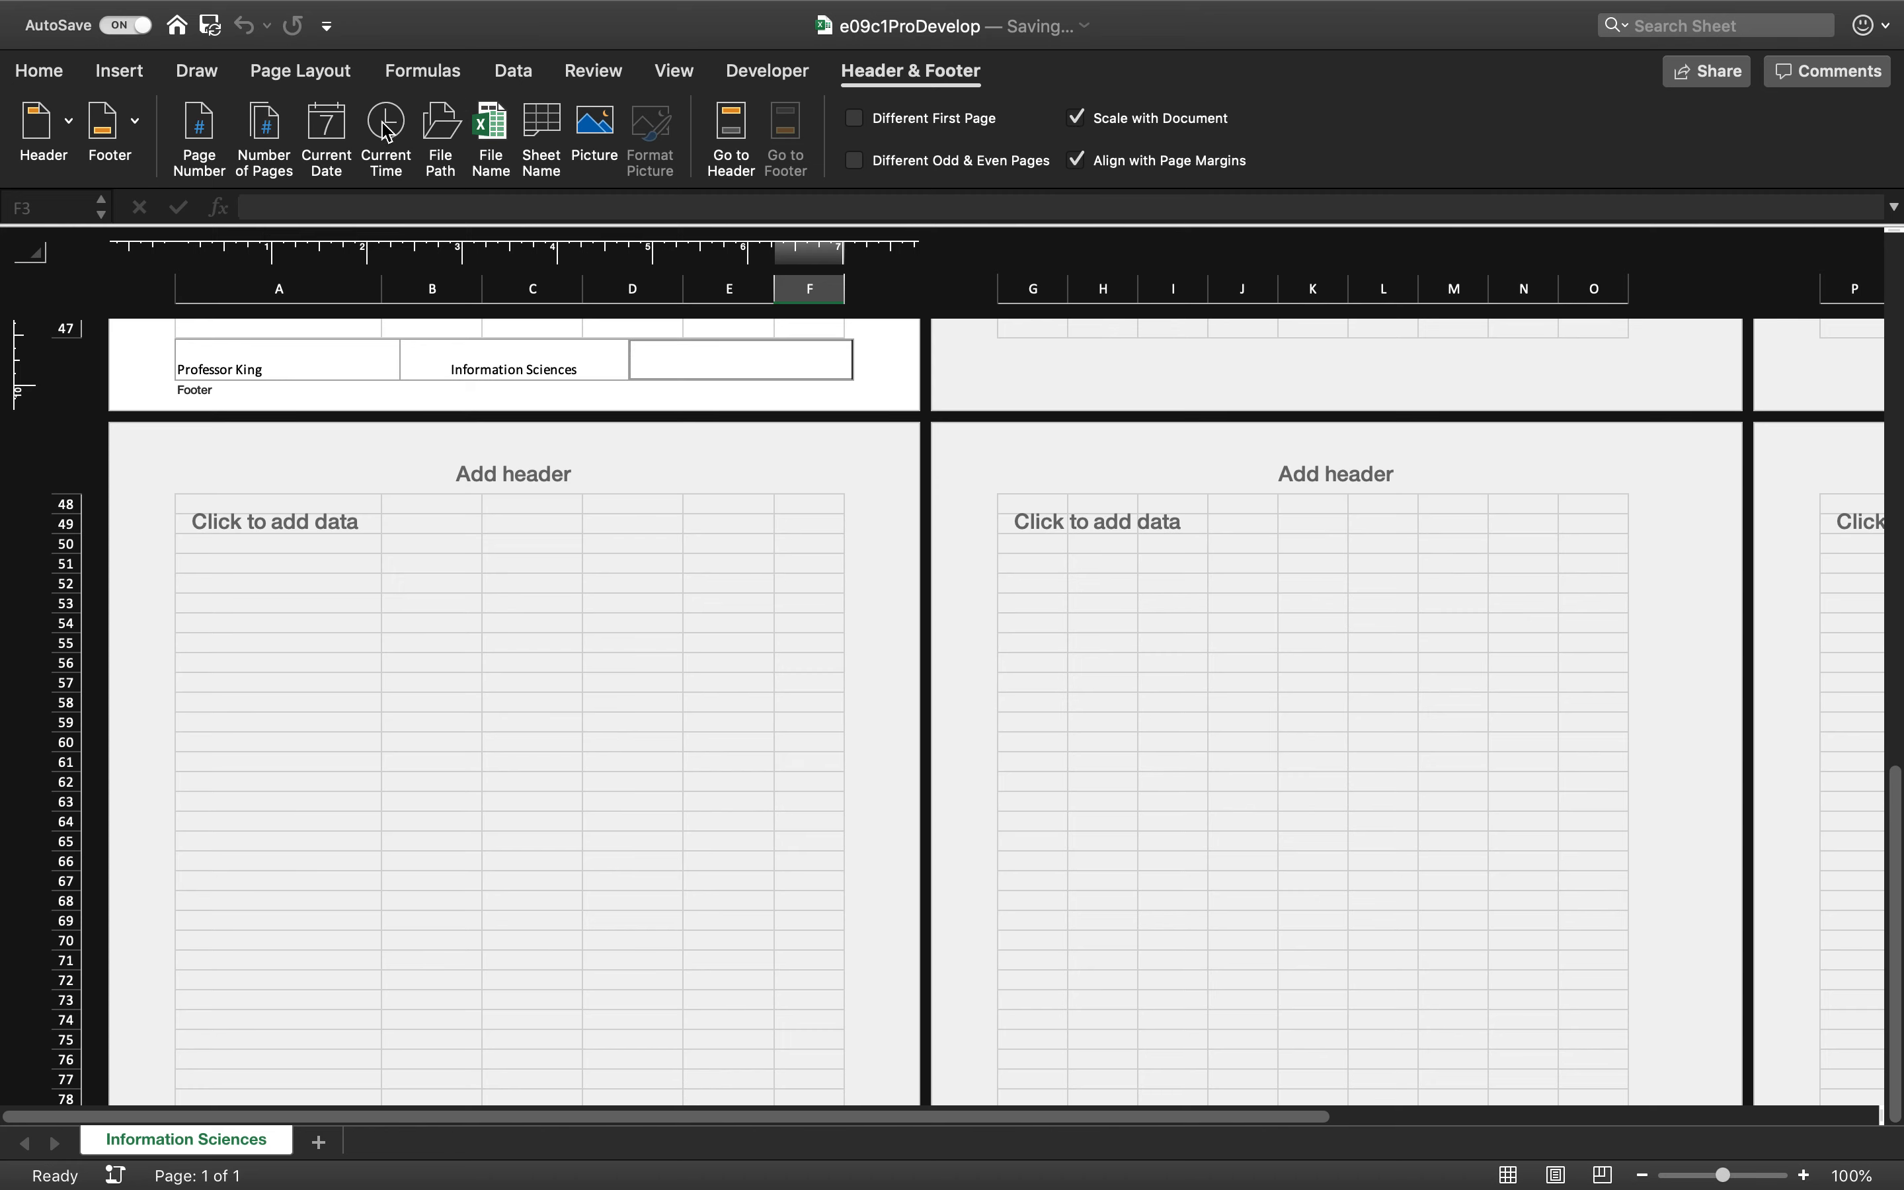
click(491, 130)
click(635, 607)
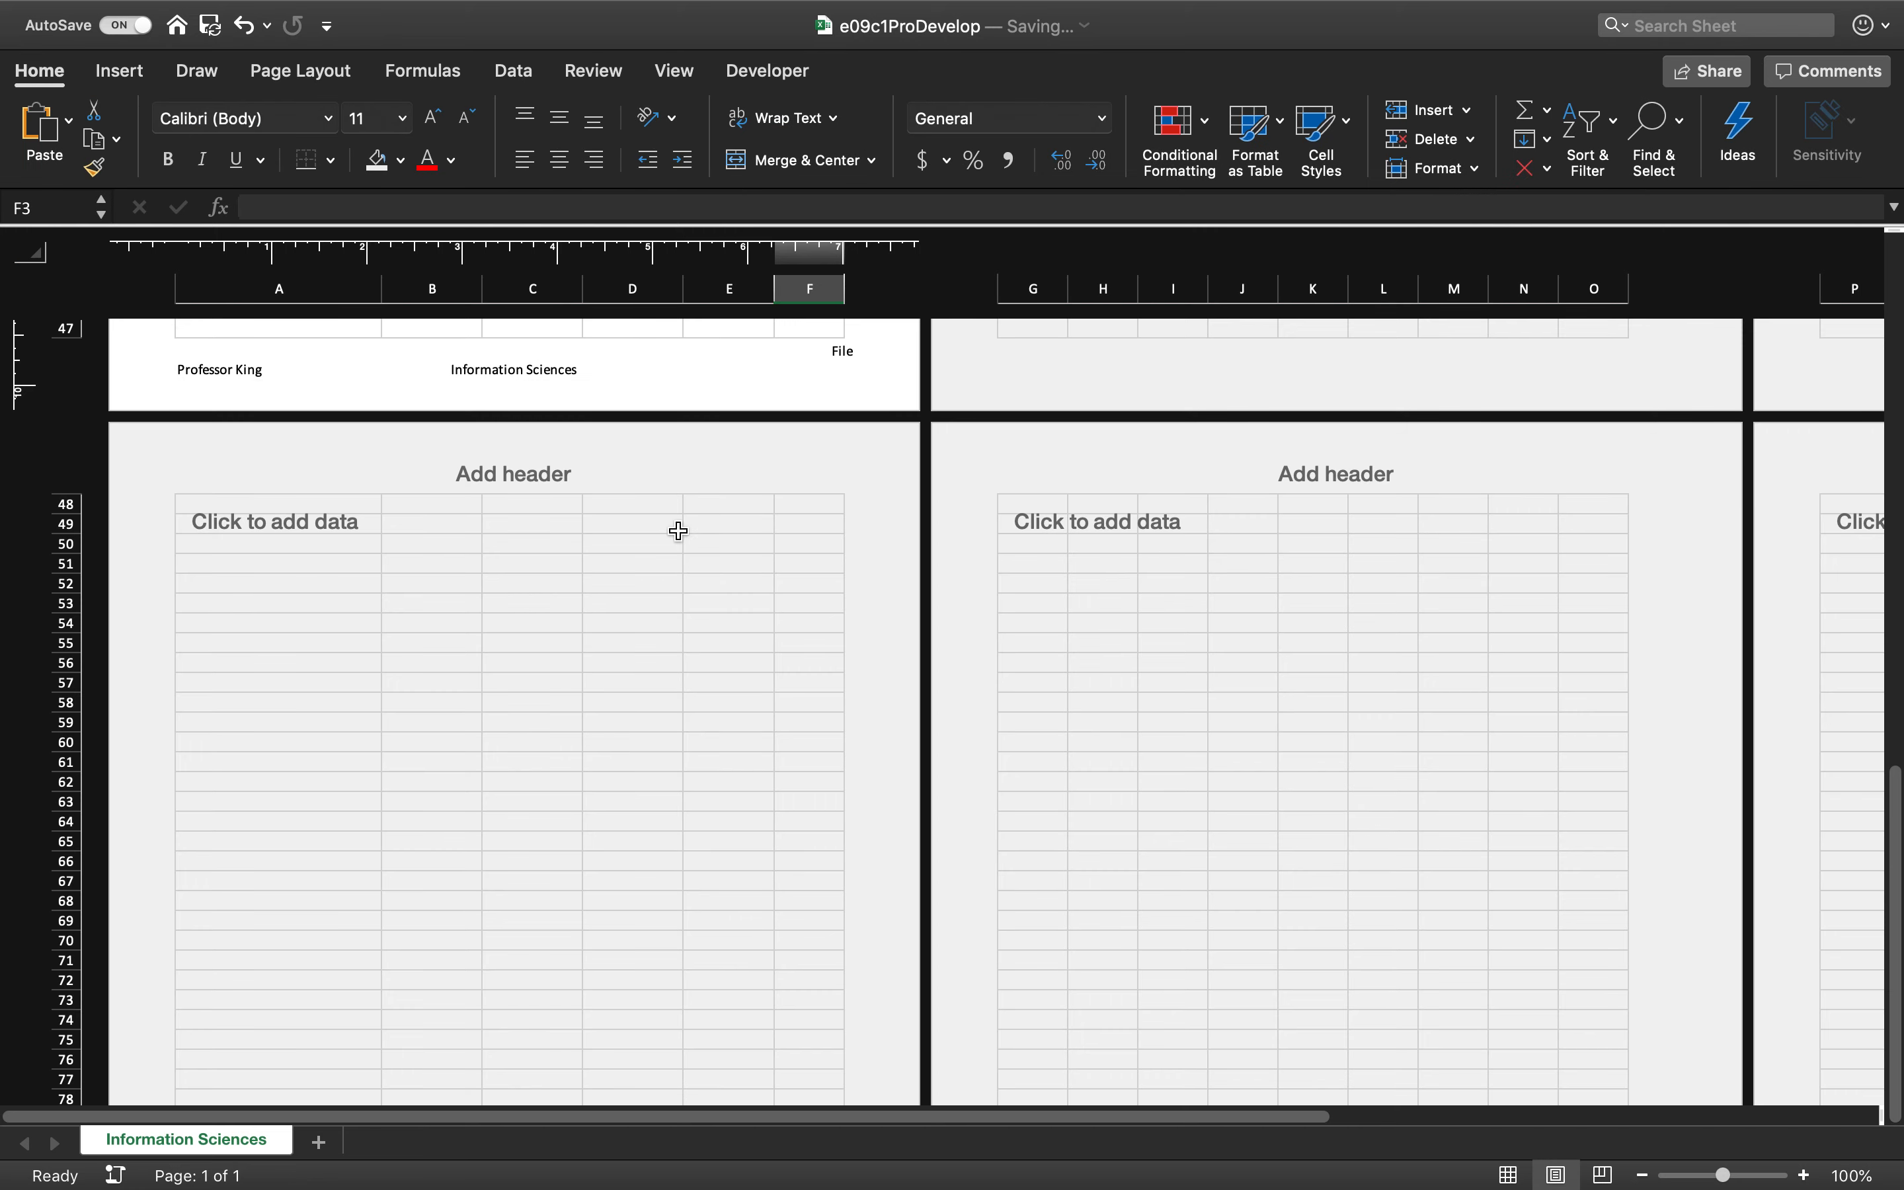
click(757, 350)
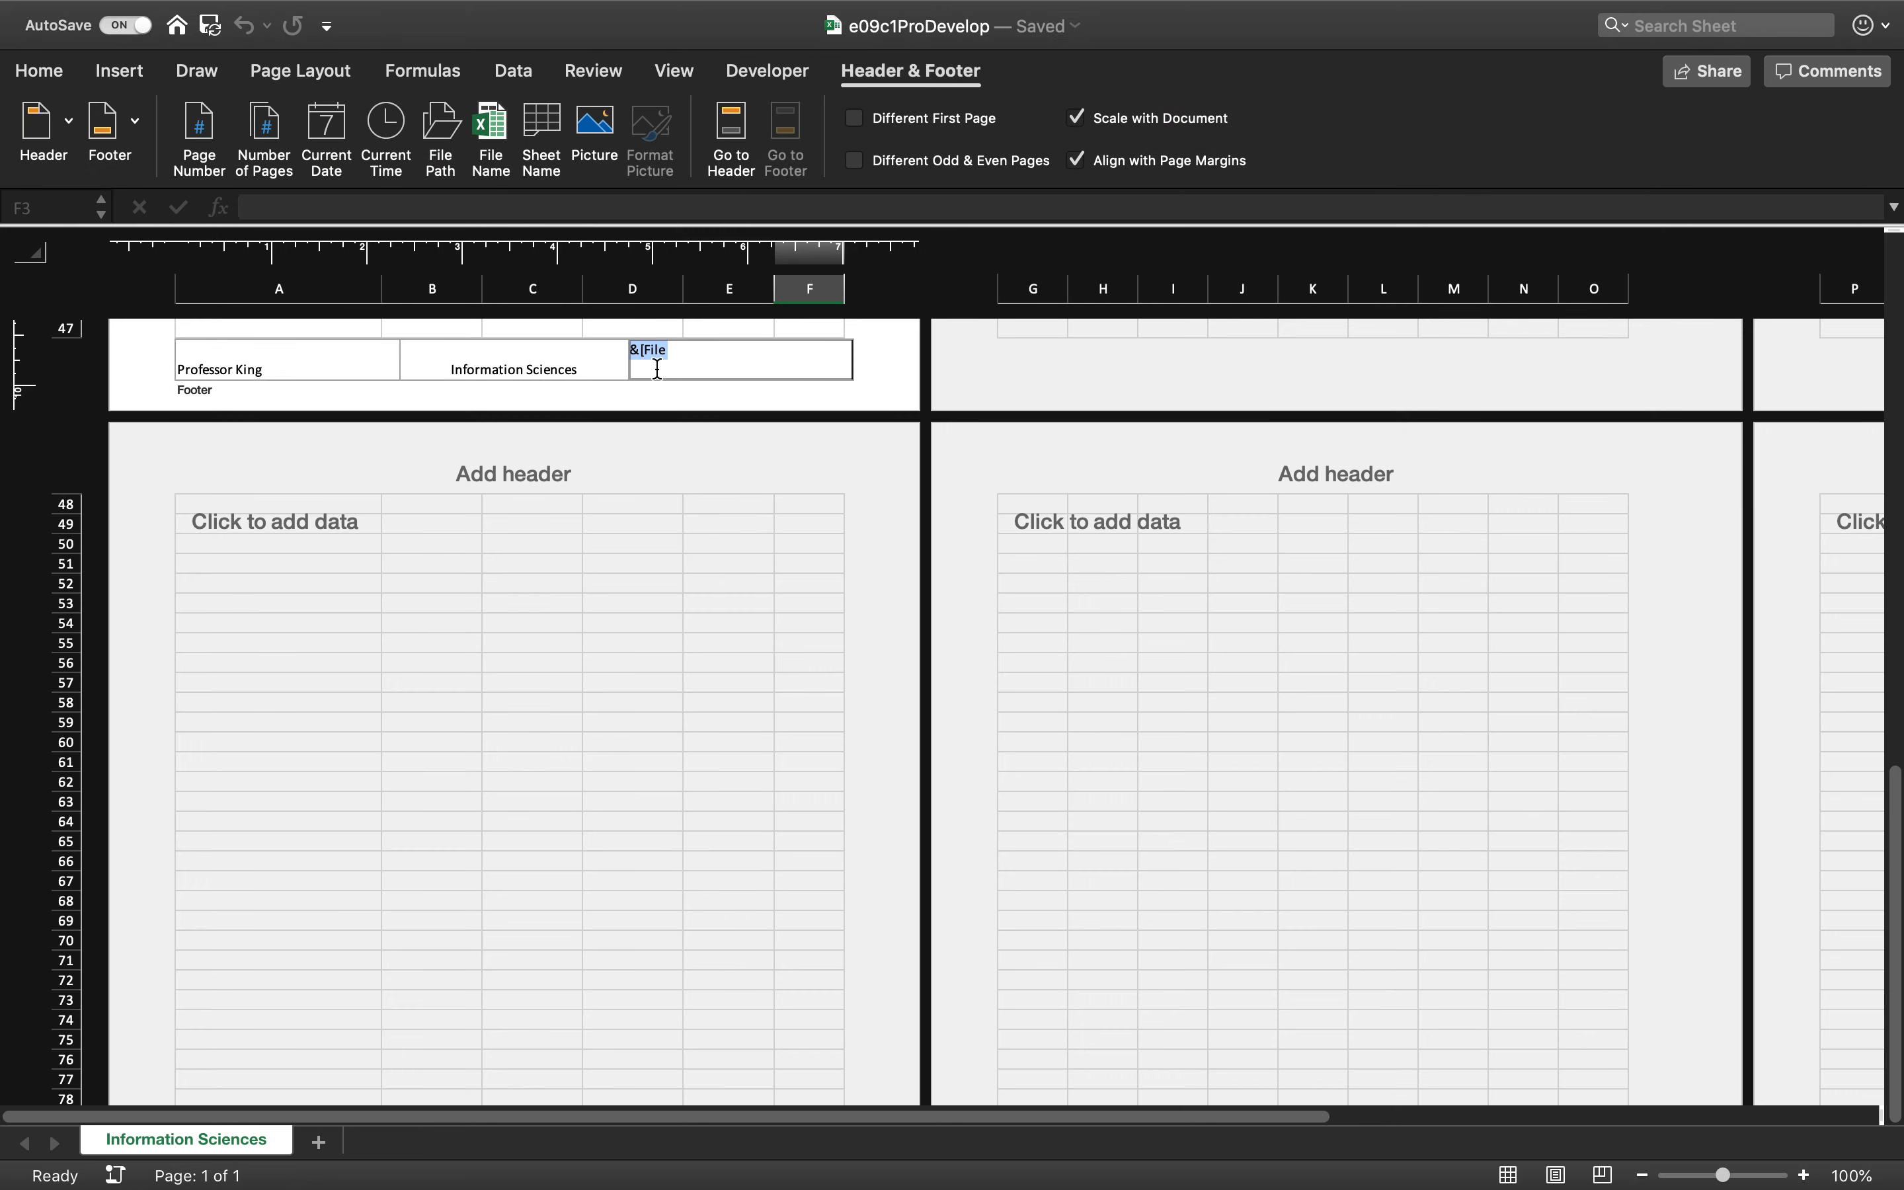
click(686, 350)
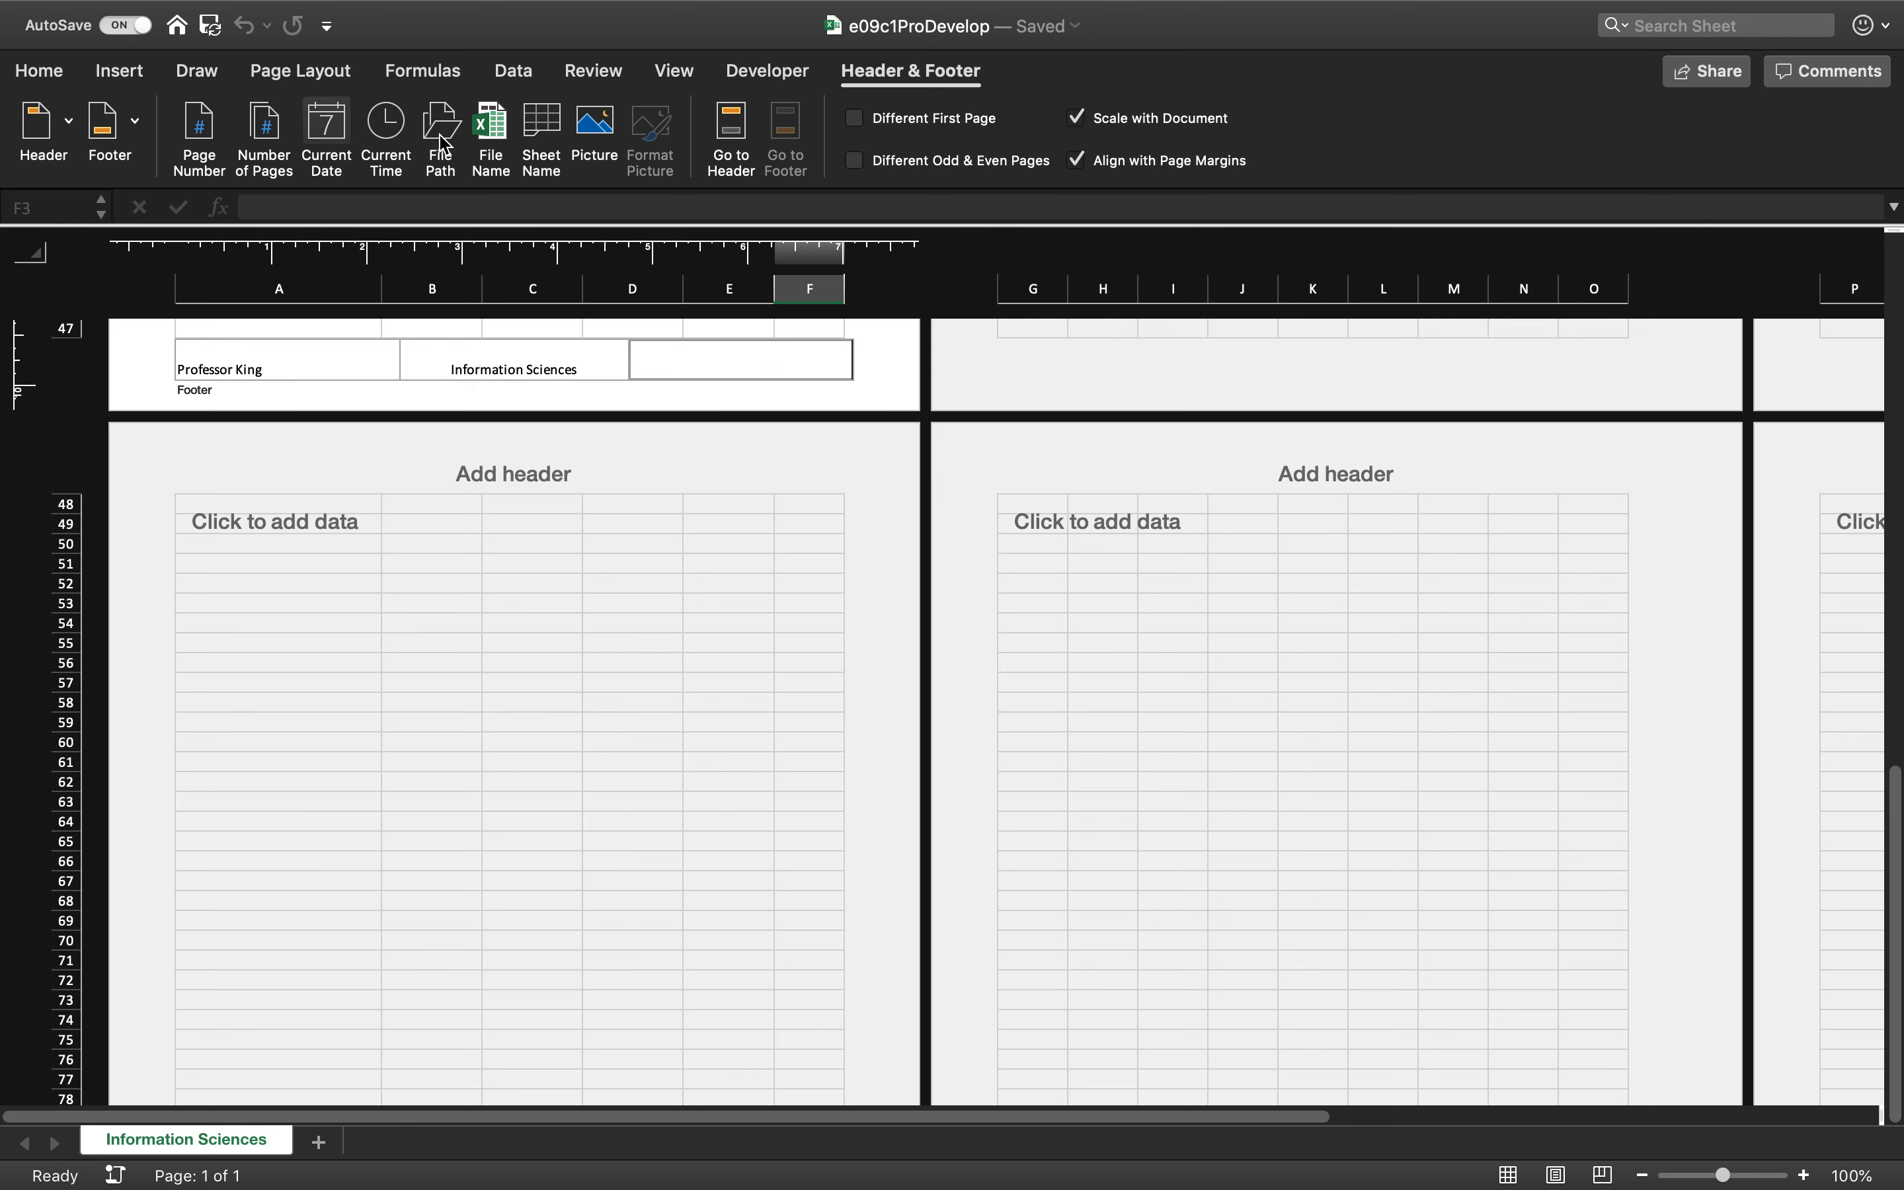
click(490, 126)
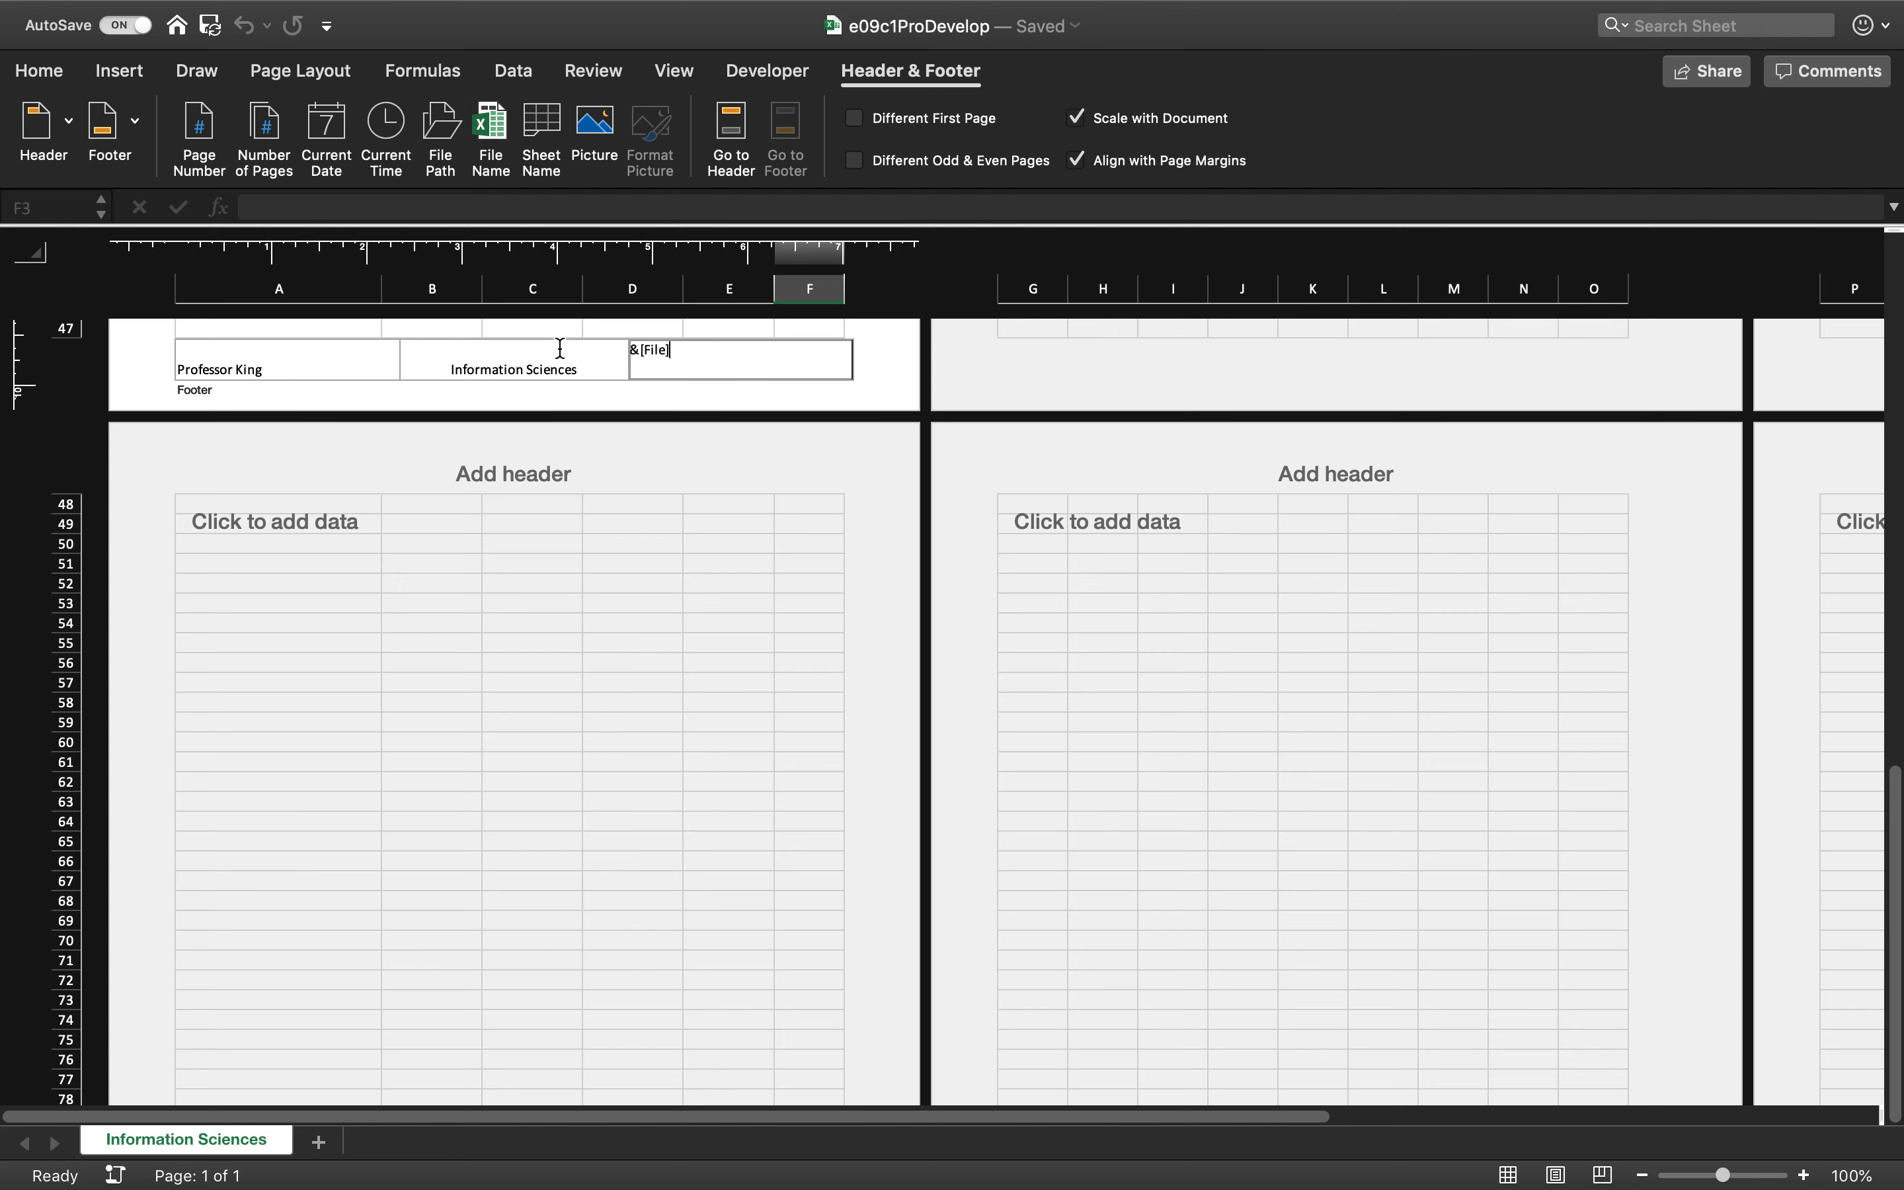